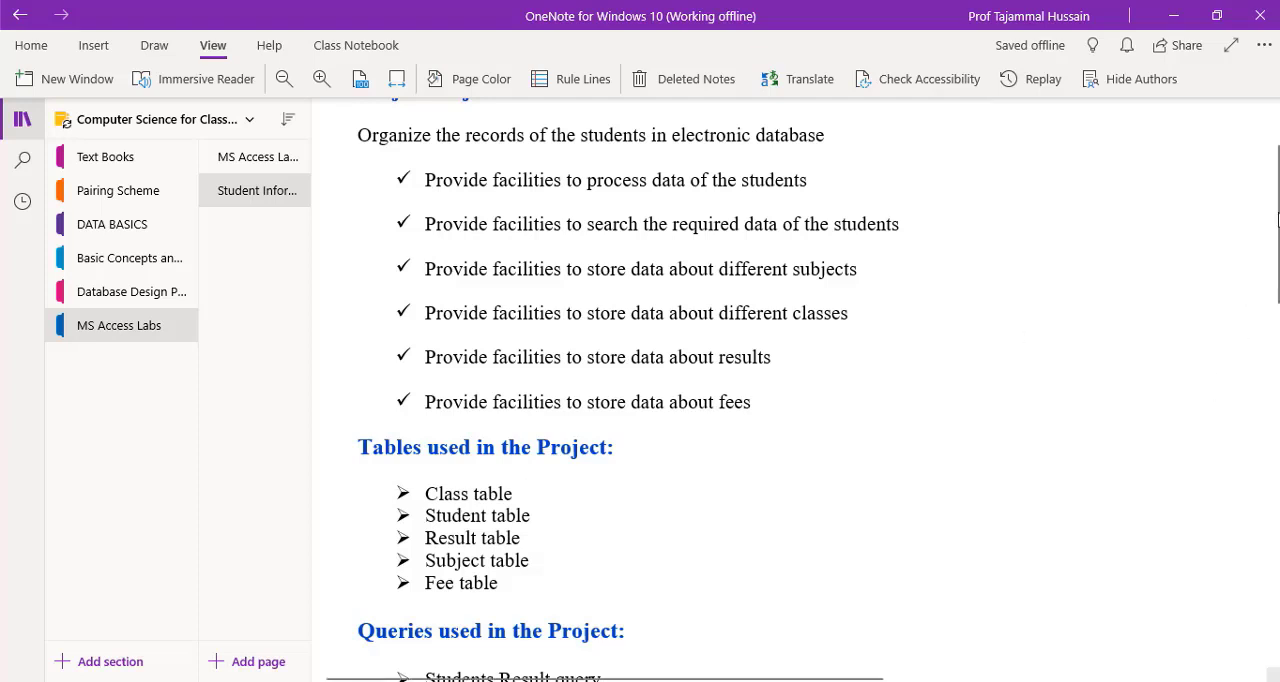
Review the project notes from the facilities list through the tables, queries, forms, reports and table field definitions.
left_click_drag(1278, 218, 1278, 264)
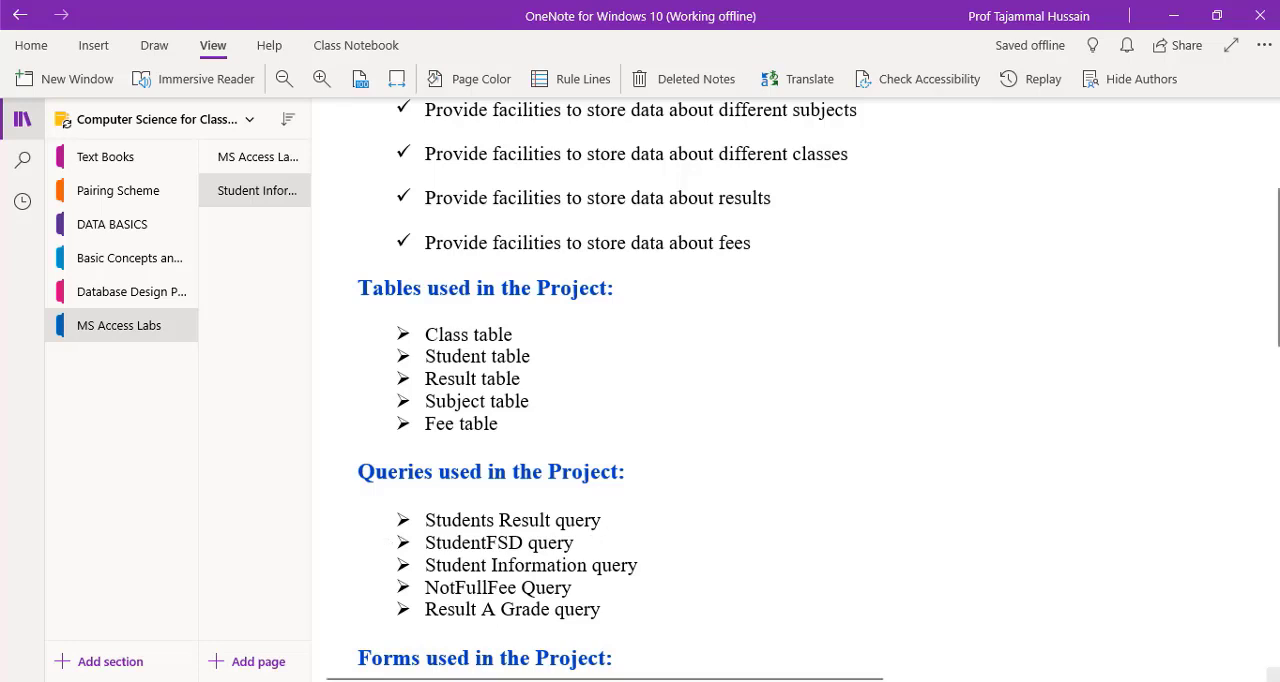
left_click_drag(1275, 297, 1275, 338)
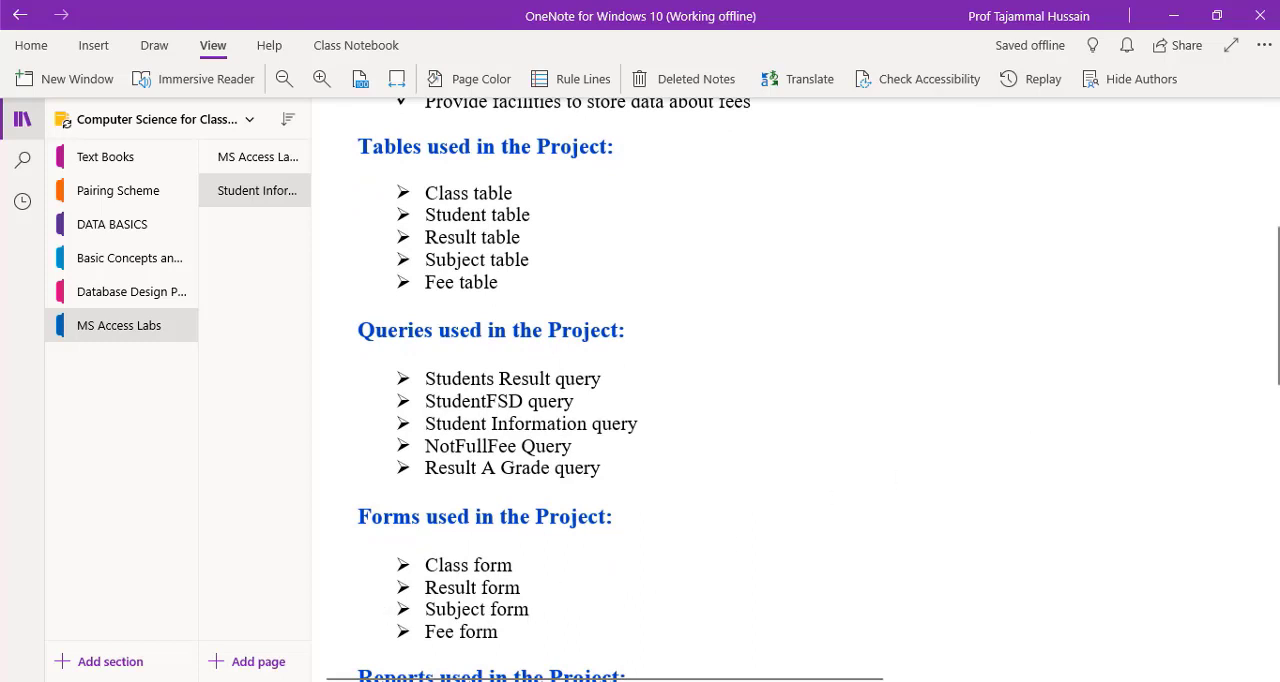
left_click_drag(1276, 245, 1276, 297)
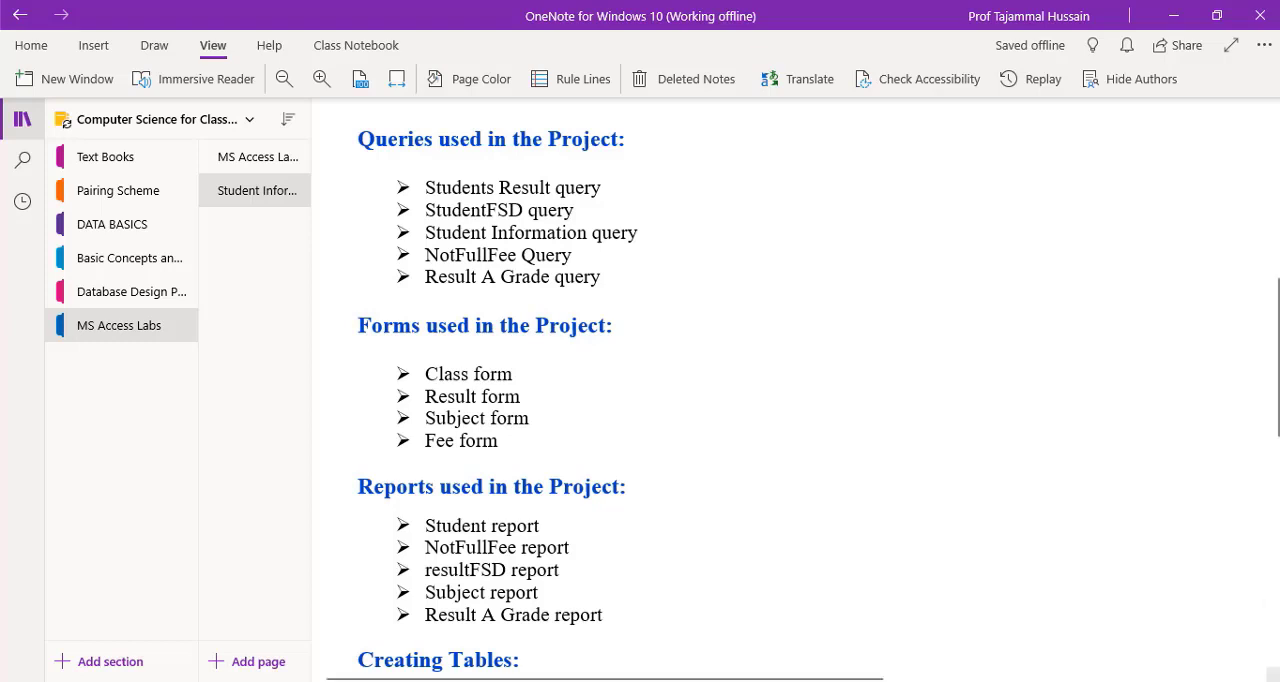
left_click_drag(1276, 370, 1276, 469)
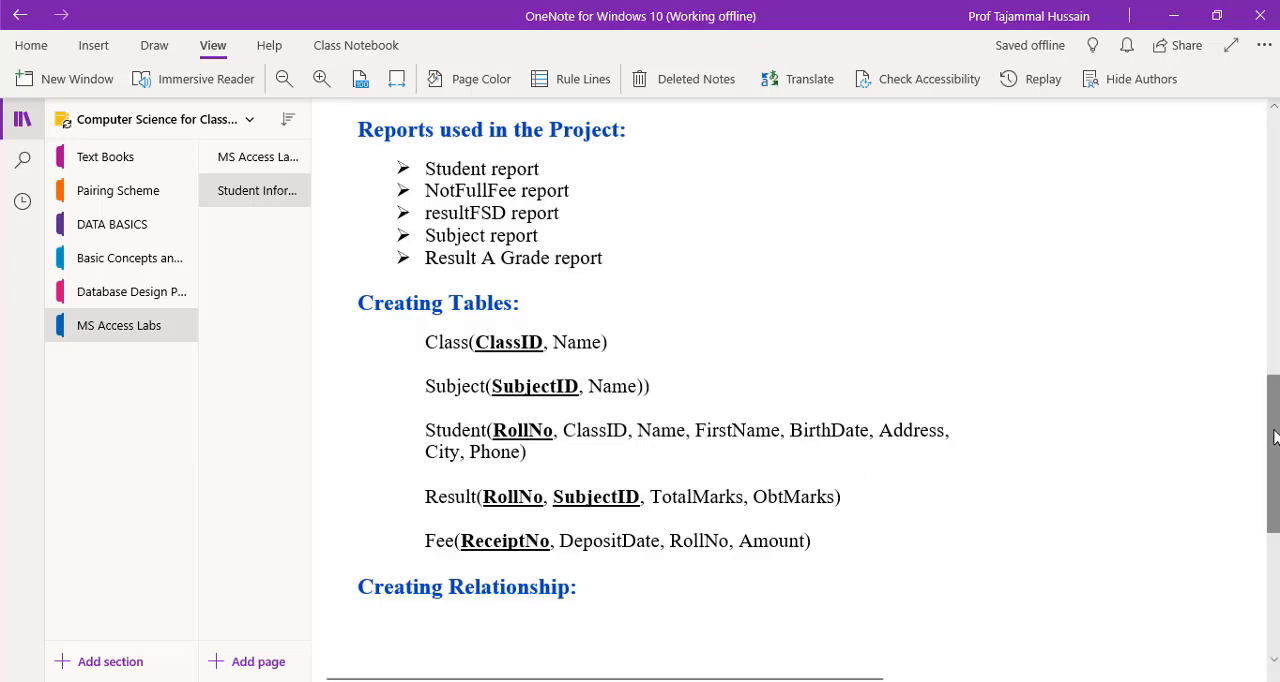
mouse_move(1274, 437)
left_mouse_down()
mouse_move(1274, 382)
mouse_move(1276, 430)
left_mouse_up()
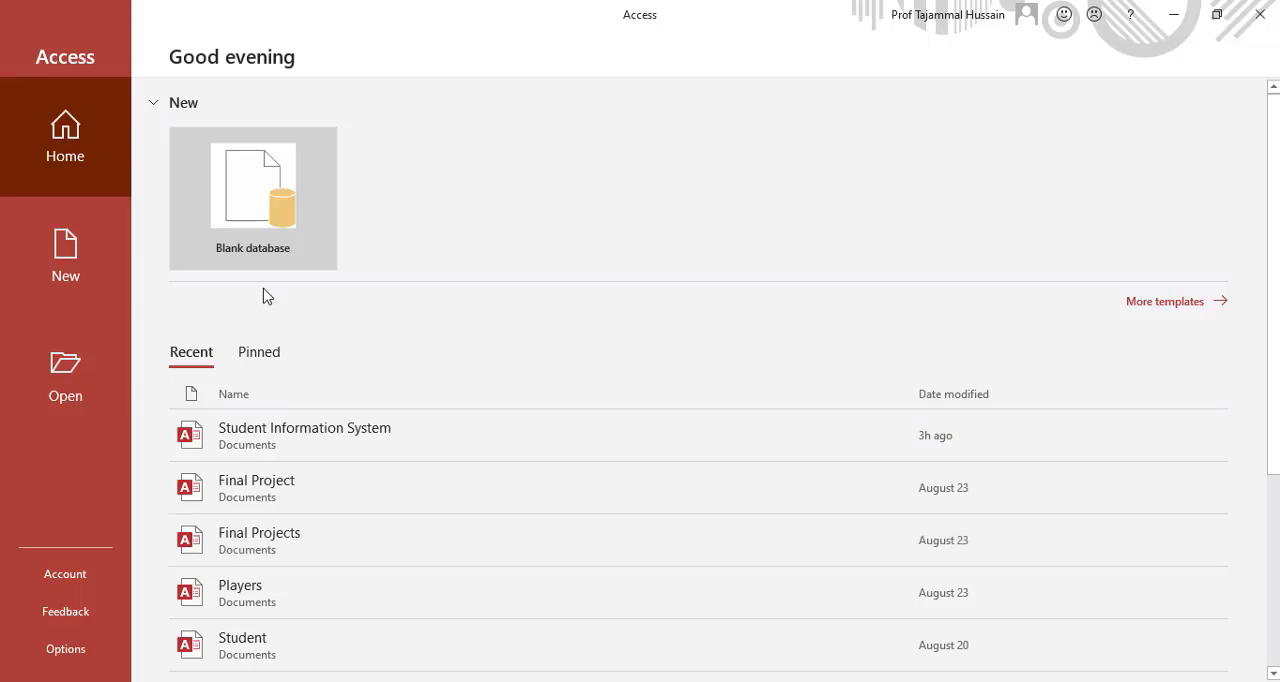
Switch to Access and create a blank database named Student Information System.
left_click(262, 227)
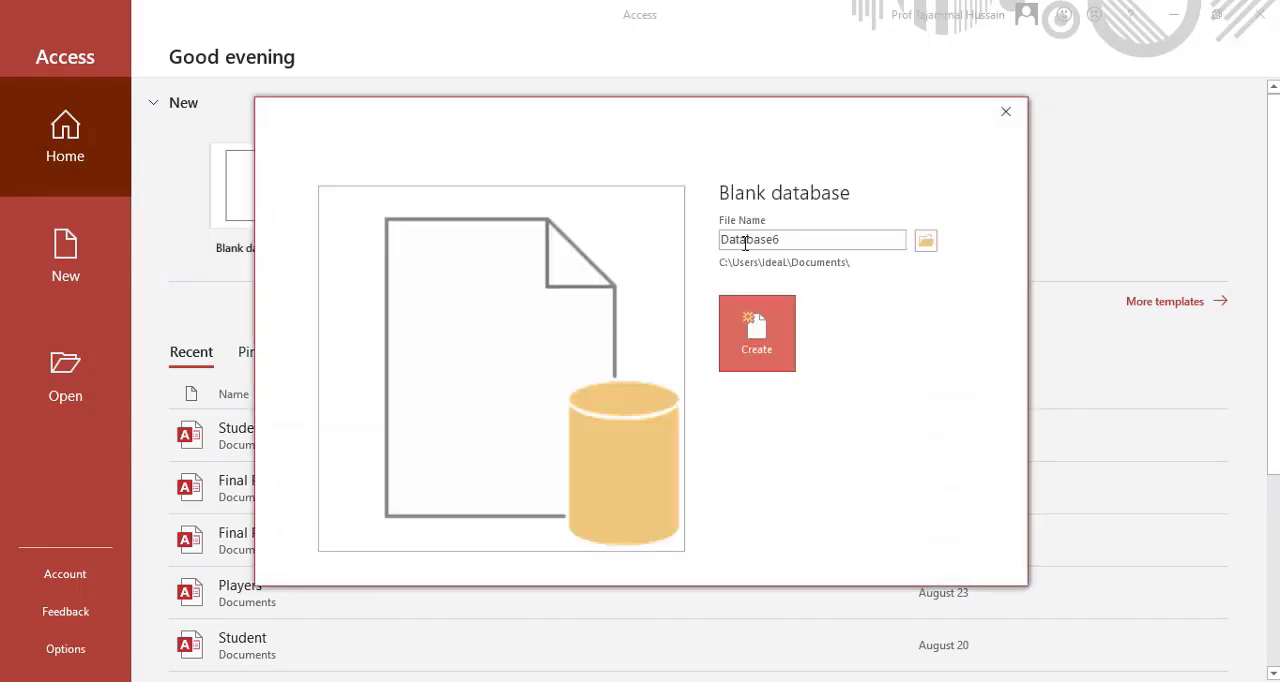
double_click(814, 240)
type("student")
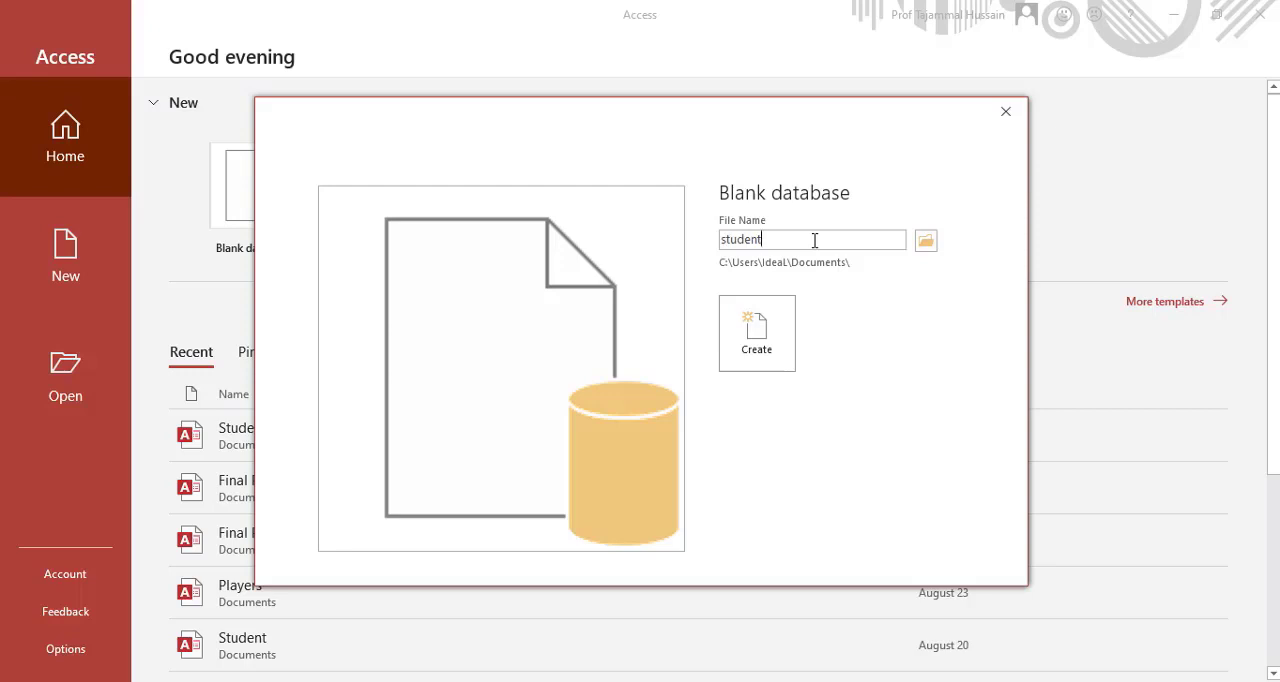
type(" Information System")
key("shift+Right")
type("S")
left_click(756, 345)
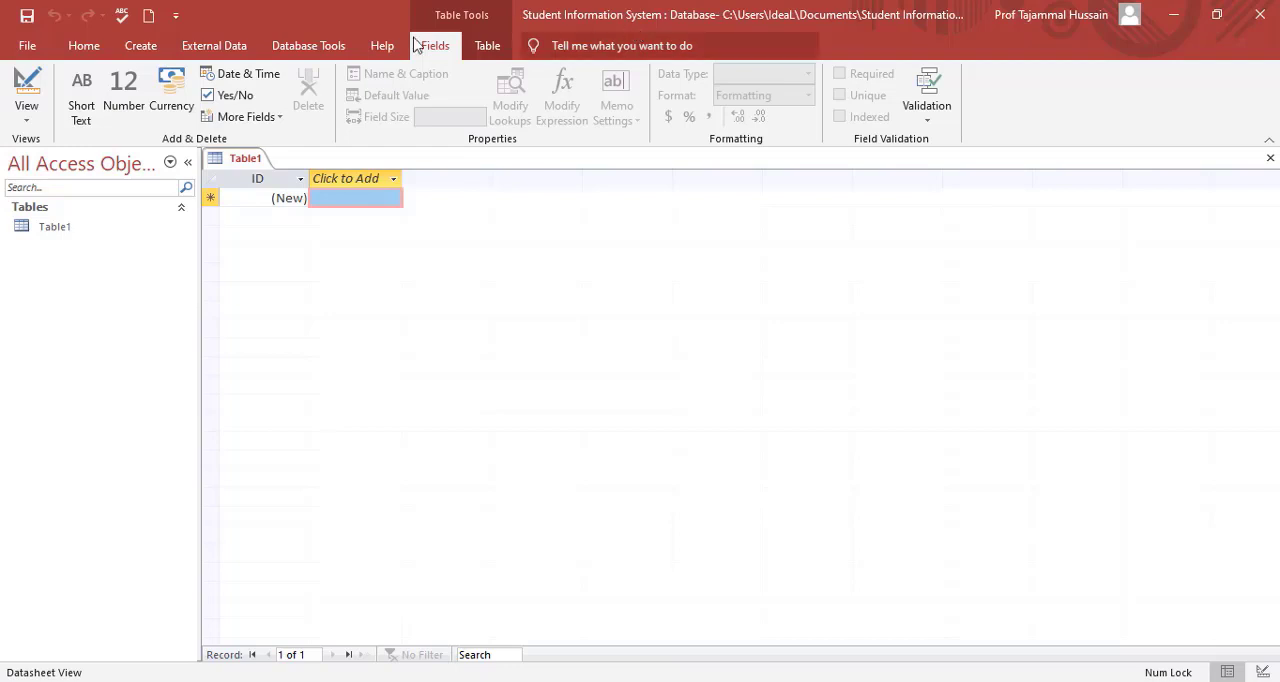
Save the new database's initial table under the name Class.
left_click(27, 17)
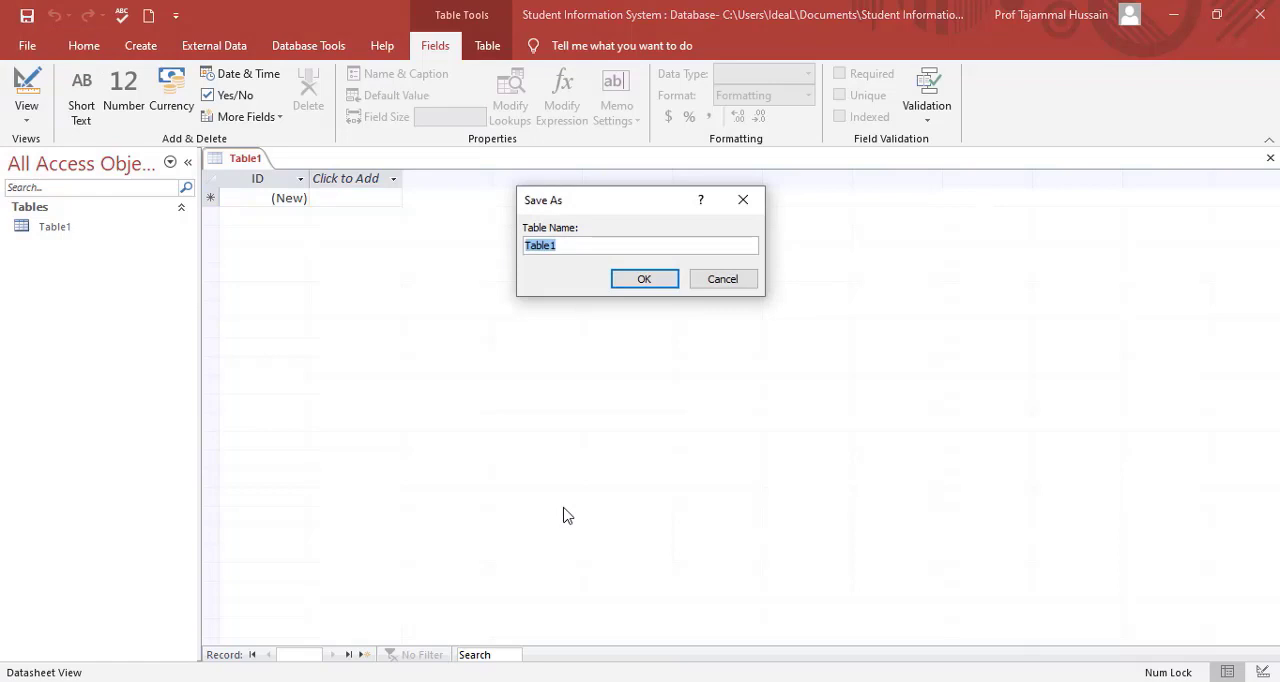
type("class")
key("BackSpace")
key("BackSpace")
key("BackSpace")
key("BackSpace")
key("BackSpace")
type("Class")
left_click(658, 283)
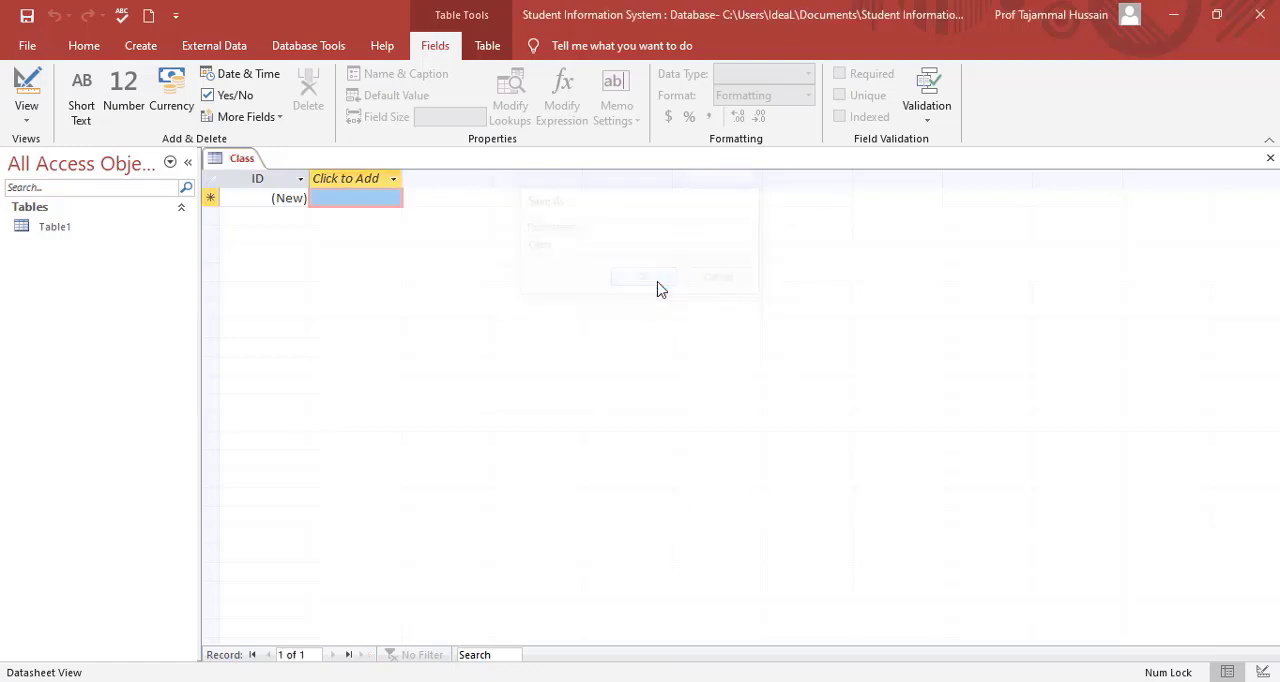
In the Class table's design, rename the ID field to ClassID and set its data type to Number.
left_click(25, 83)
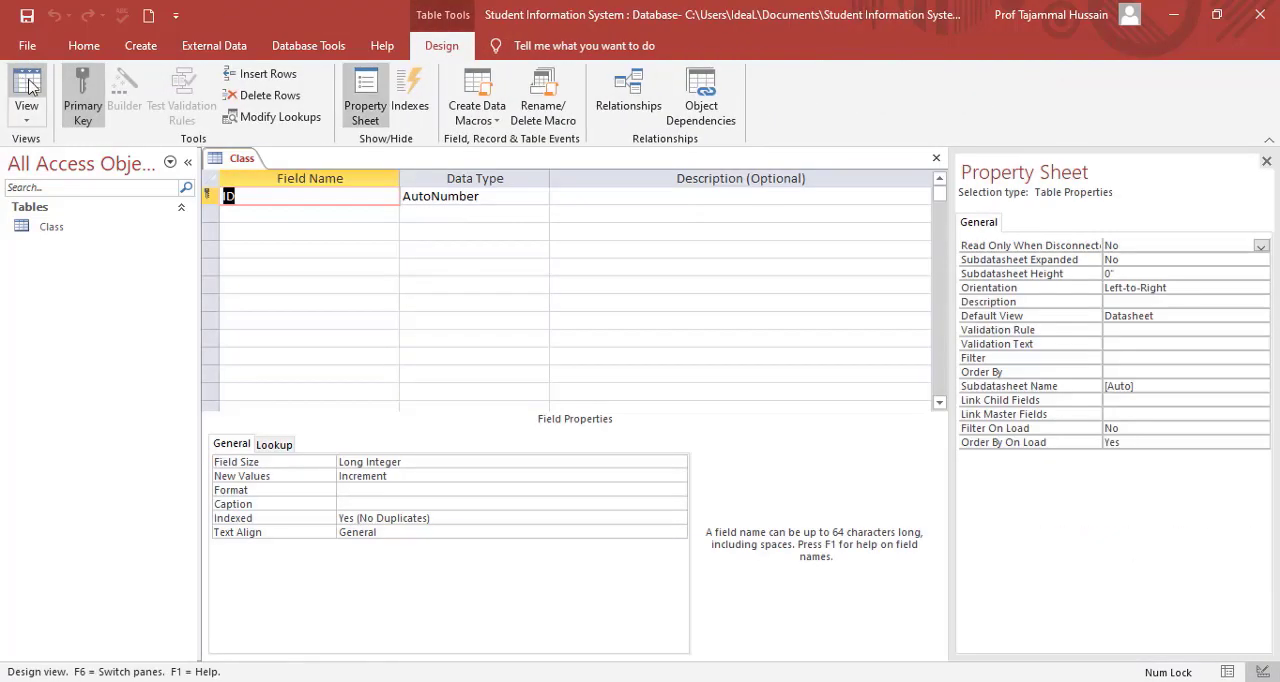
type("ClassID")
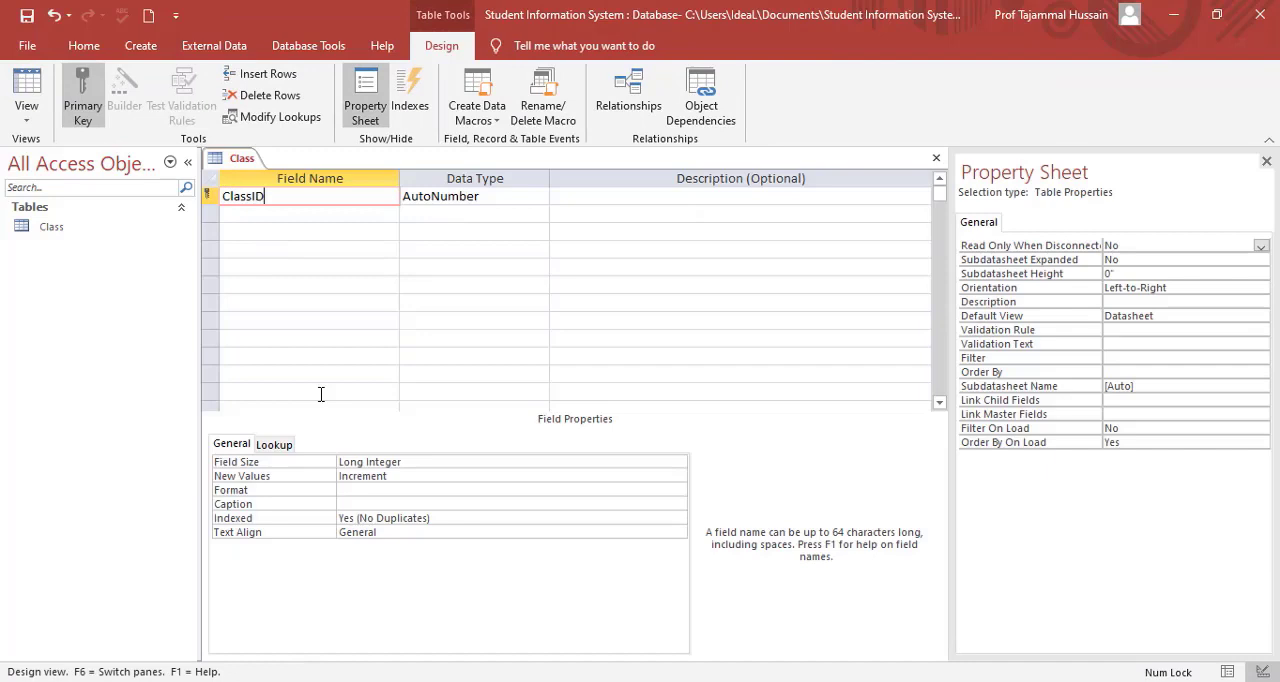
key("Tab")
type("n")
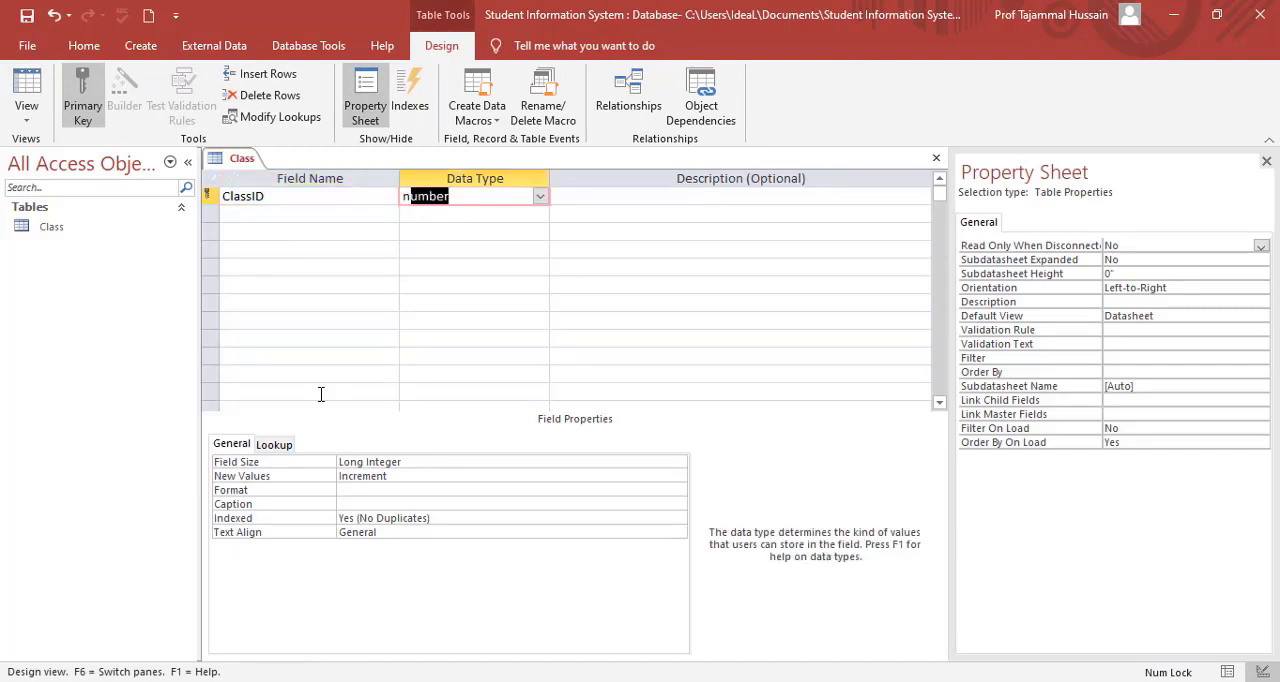
key("Return")
key("Return")
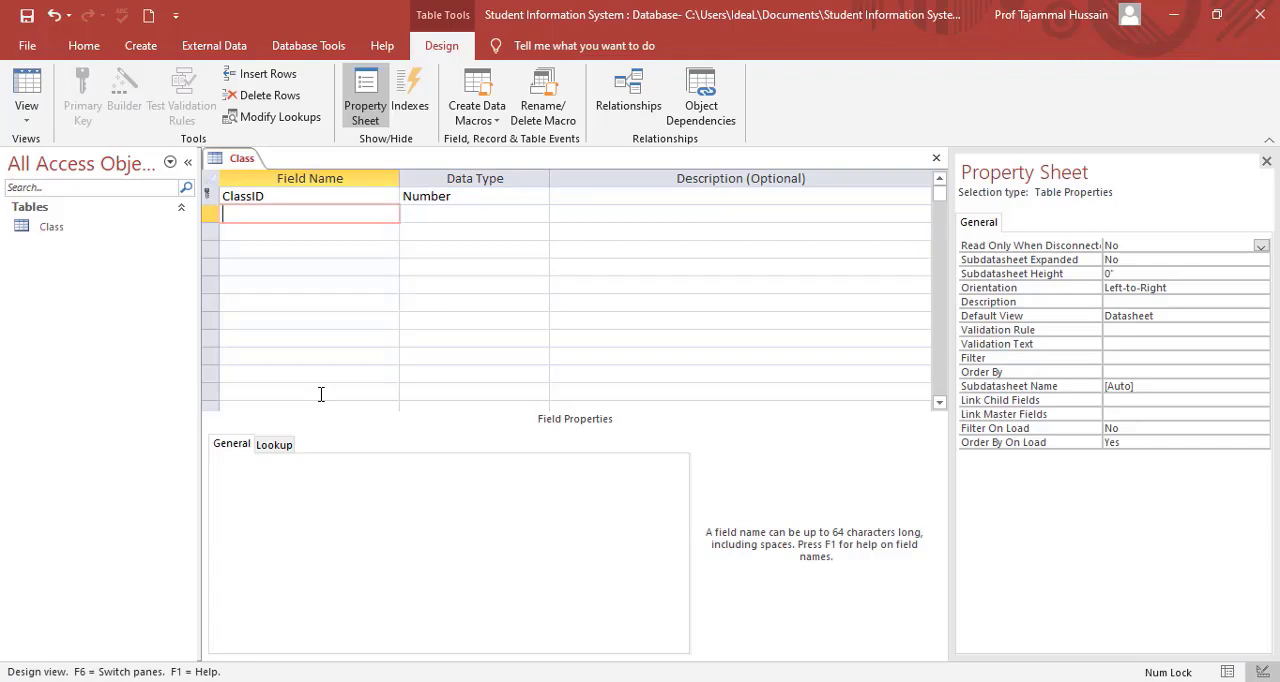
Add a Short Text field called Name to the Class table, accepting the reserved word, and save the table.
type("Name")
key("Tab")
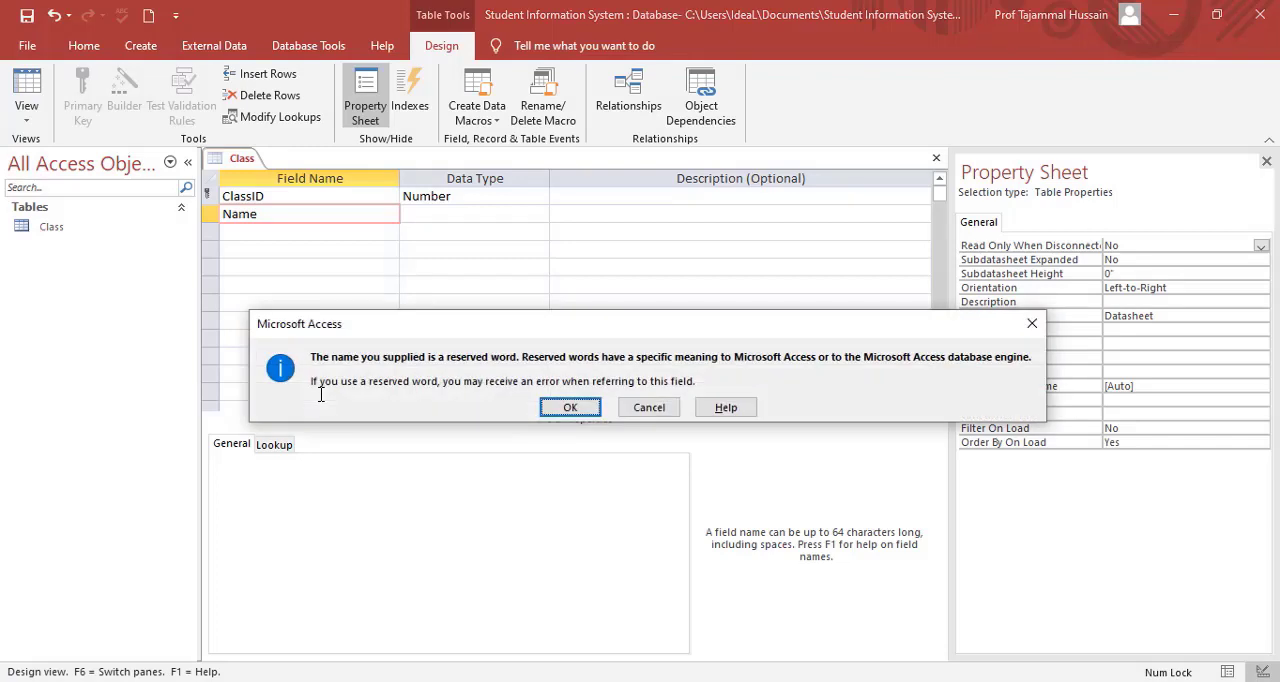
key("Return")
key("Up")
key("Down")
left_click(26, 16)
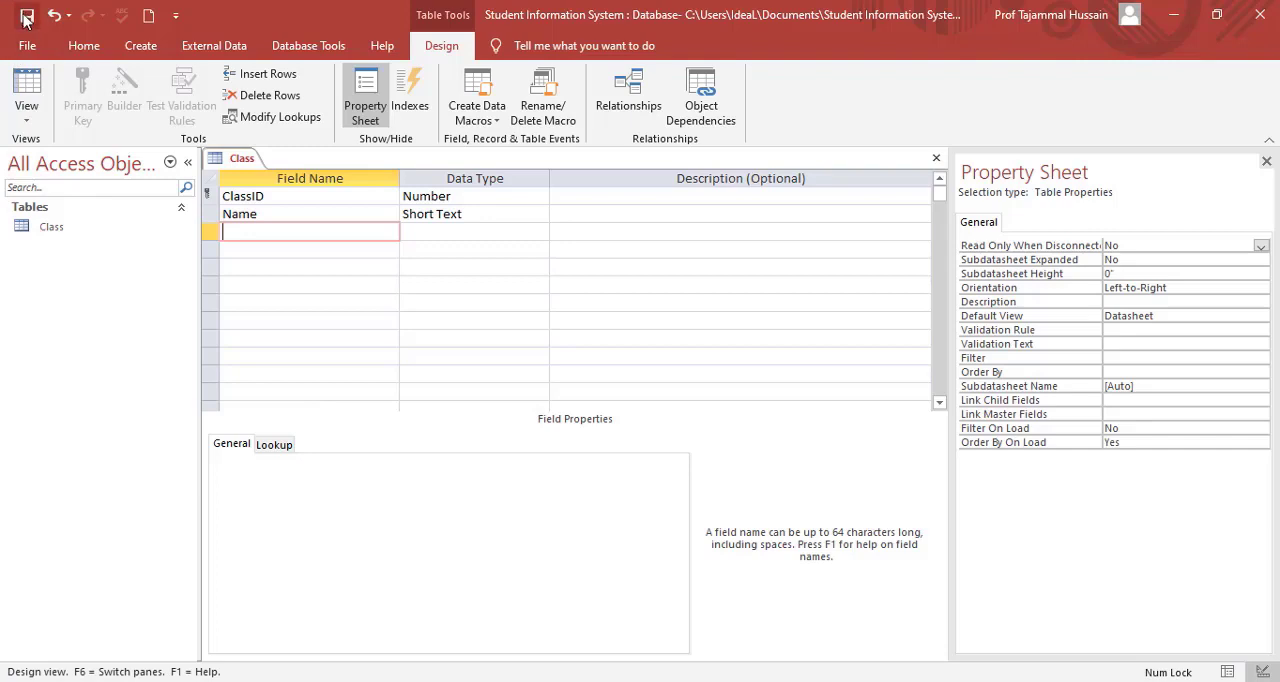
Create a new table, save it as Subject and open it in Design view.
left_click(145, 46)
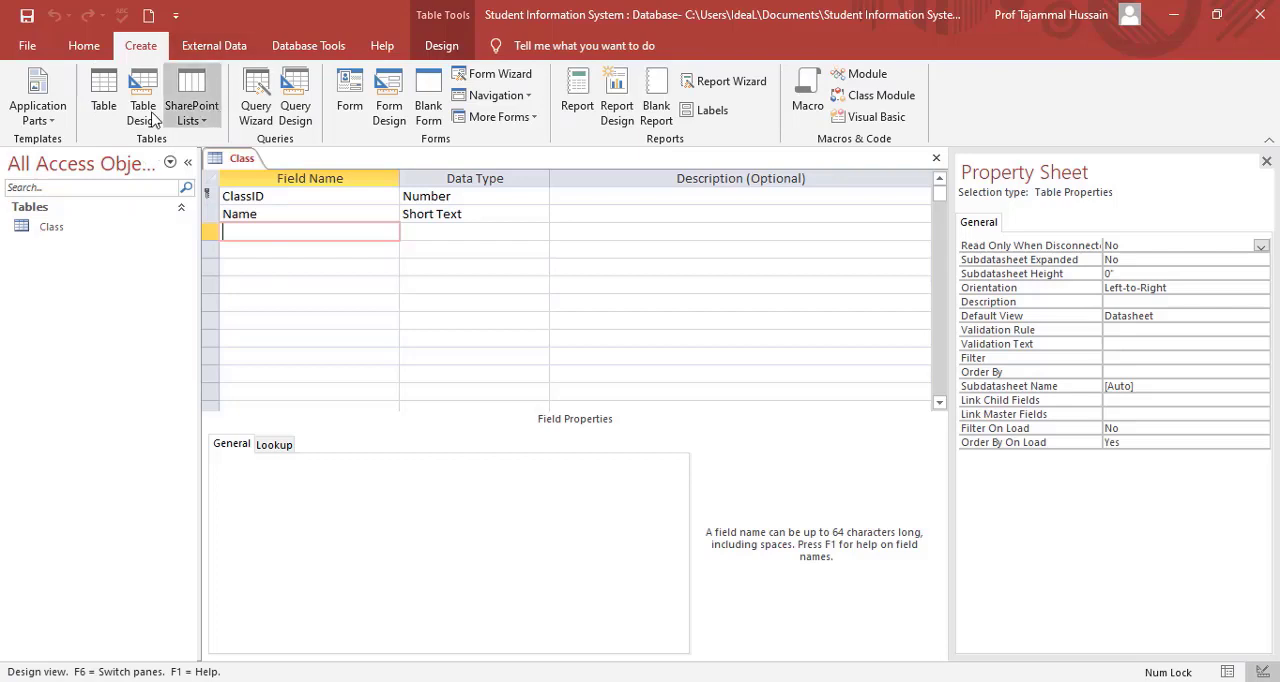
left_click(101, 116)
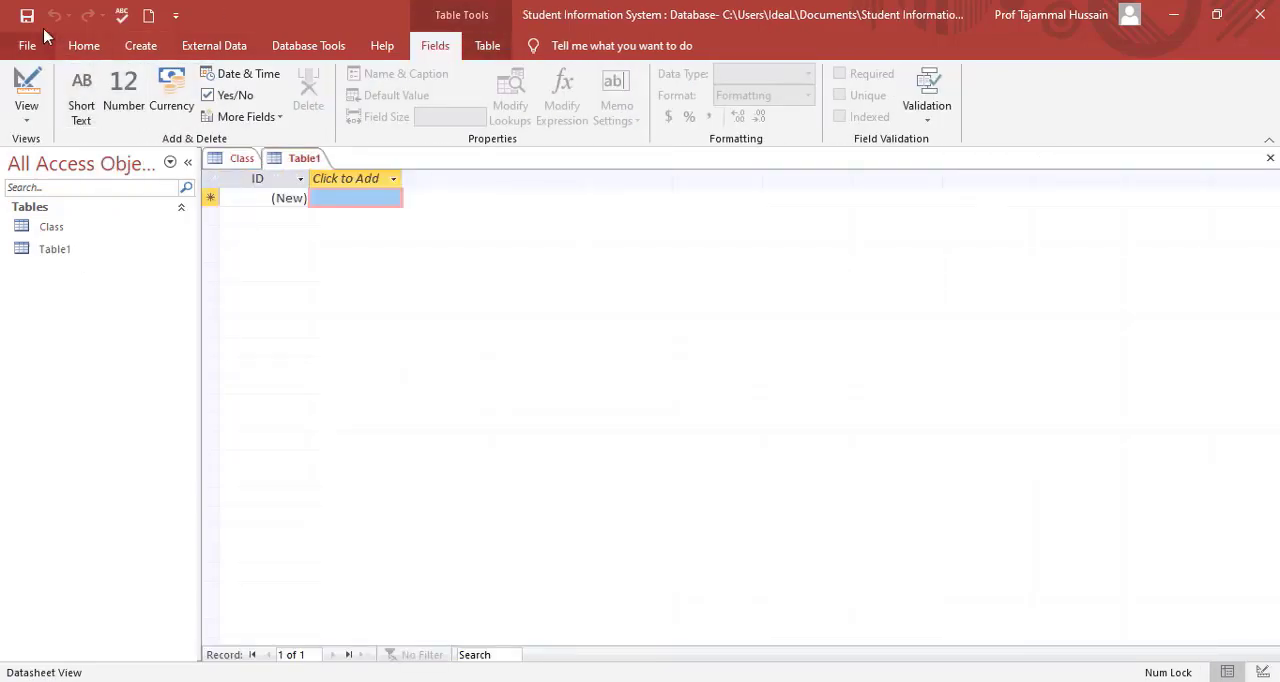
left_click(31, 88)
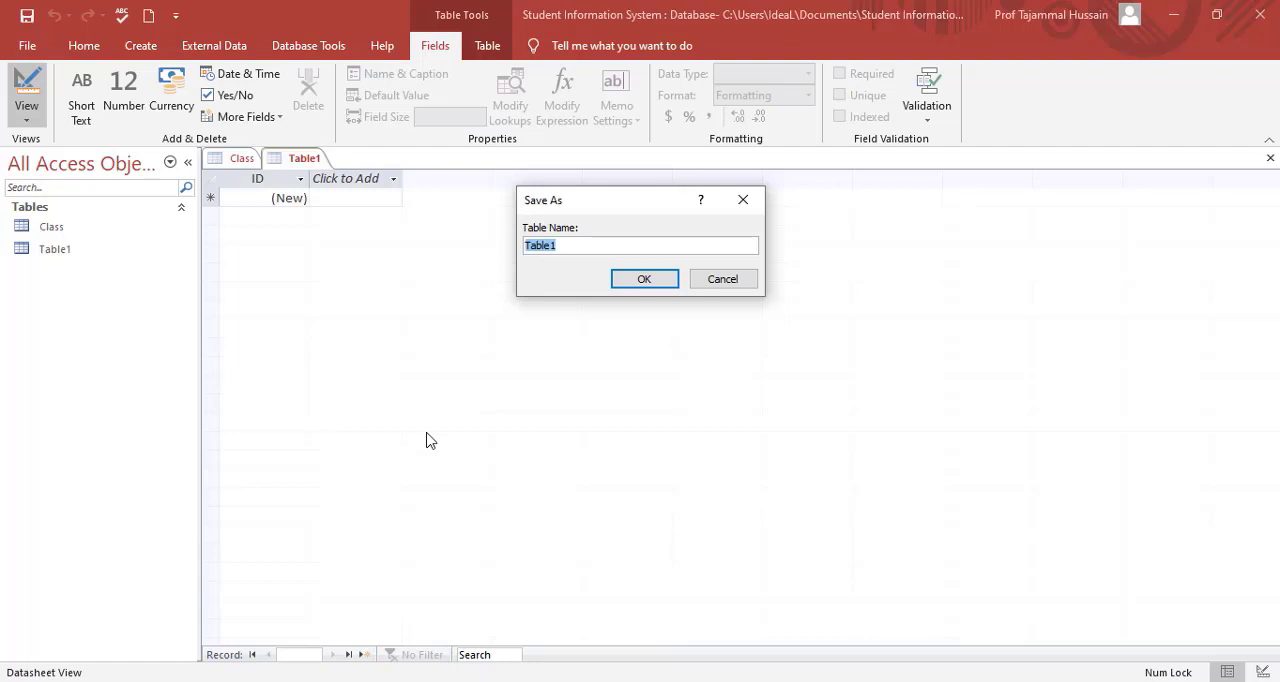
type("Subject")
key("Return")
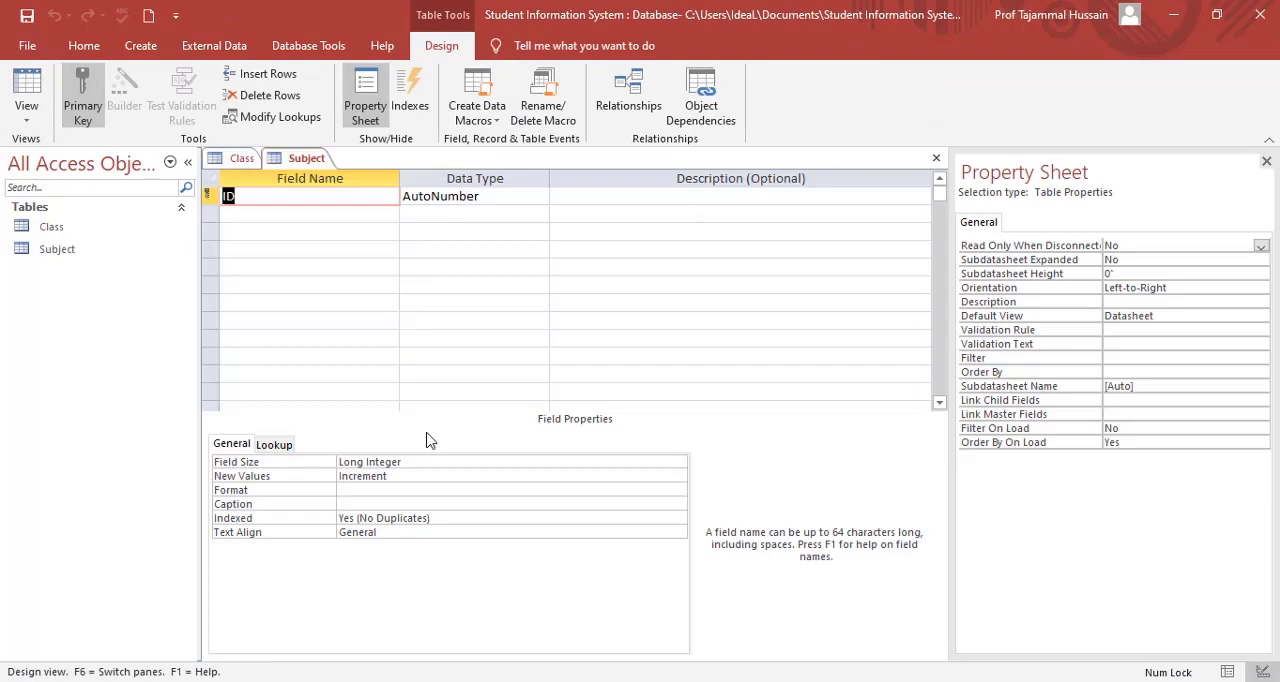
Rename the Subject table's ID field to subjectID and set its data type to Number.
type("subjectID")
key("Tab")
type("n")
key("Tab")
key("Tab")
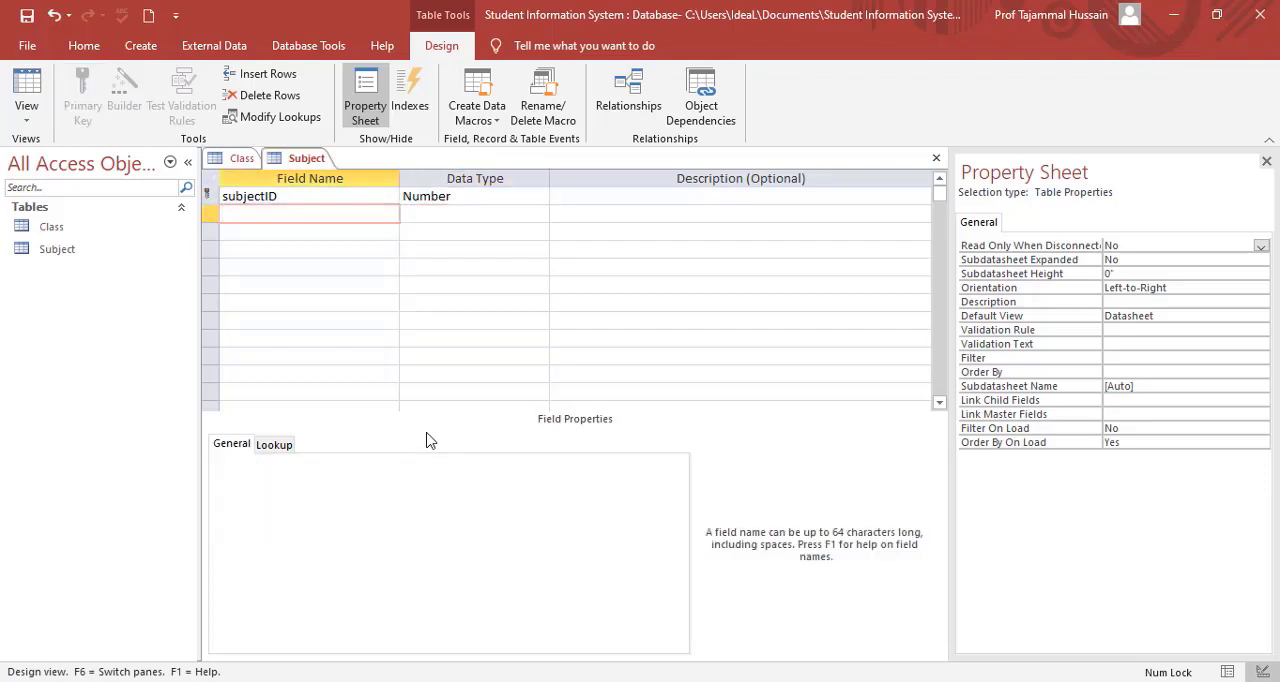
Add a Short Text field called Name to the Subject table, accepting the reserved word.
type("Name")
key("Tab")
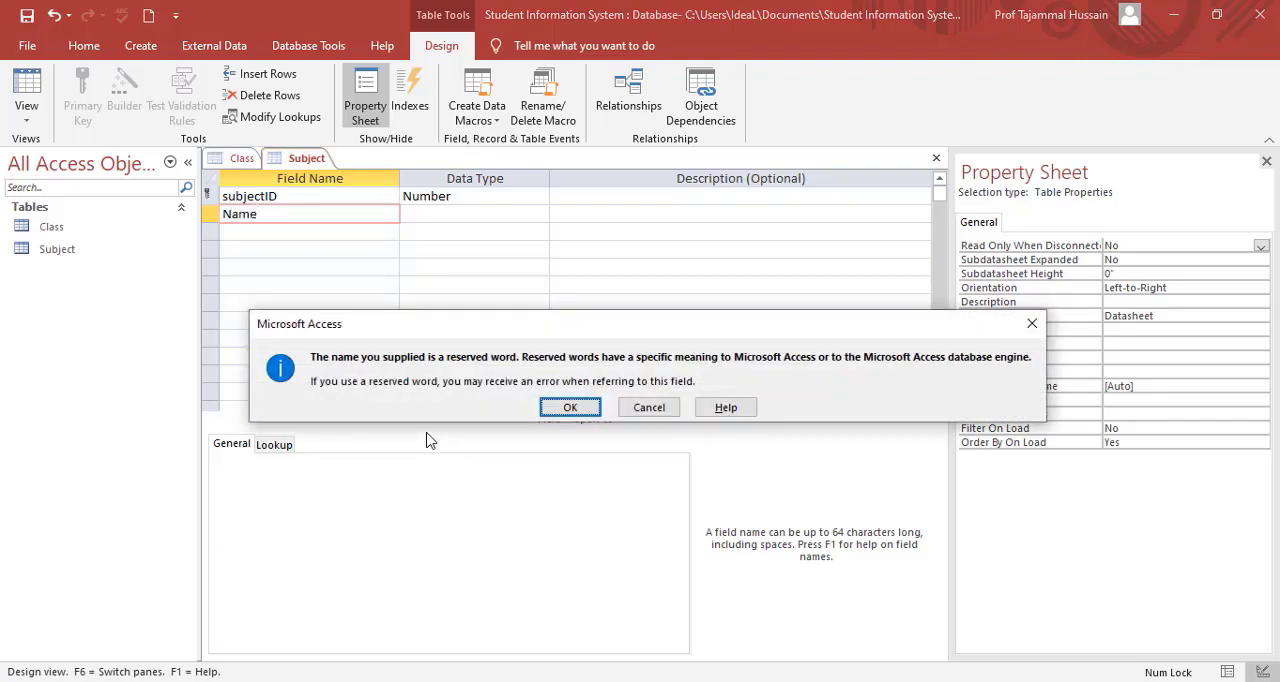
key("Return")
key("Tab")
key("Tab")
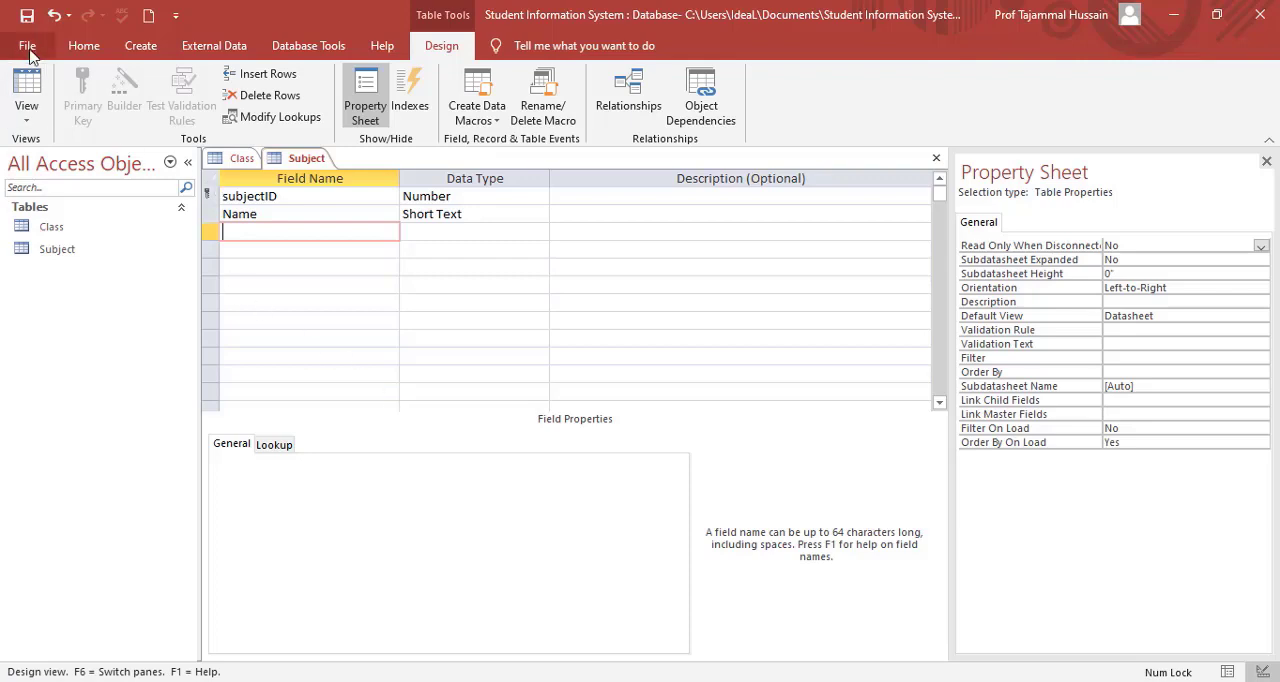
Create another table, save it as Student and open it in Design view.
left_click(137, 45)
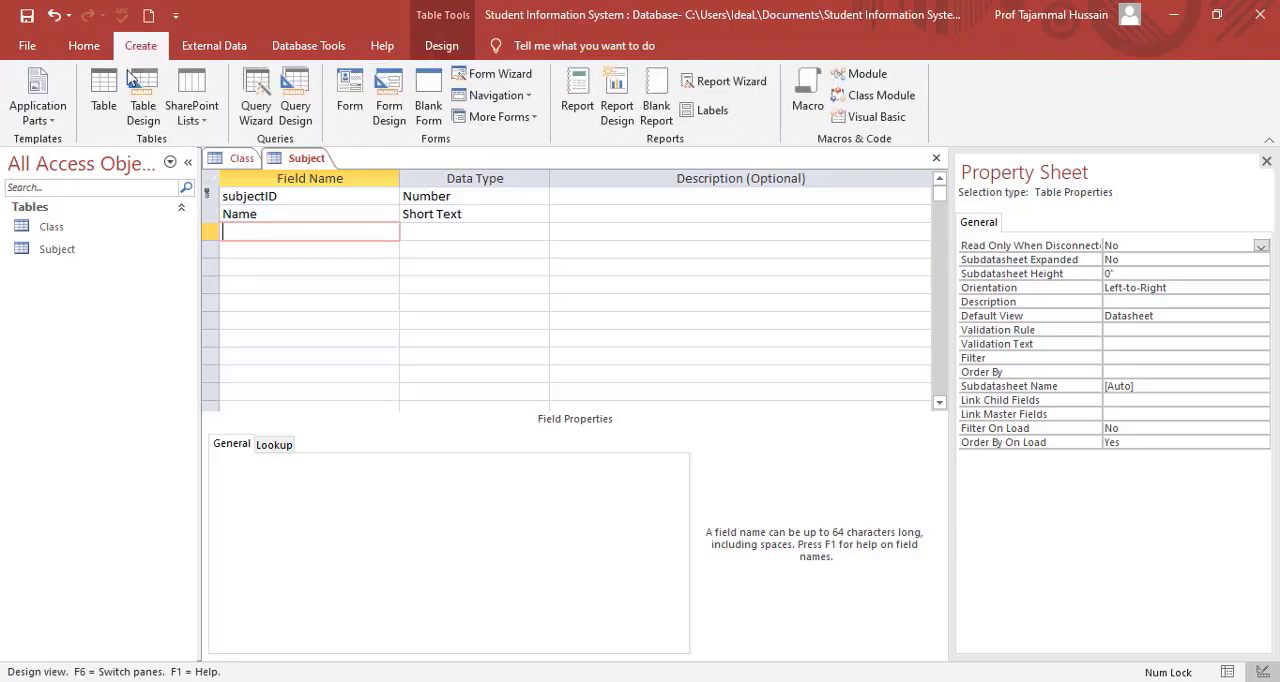
left_click(106, 95)
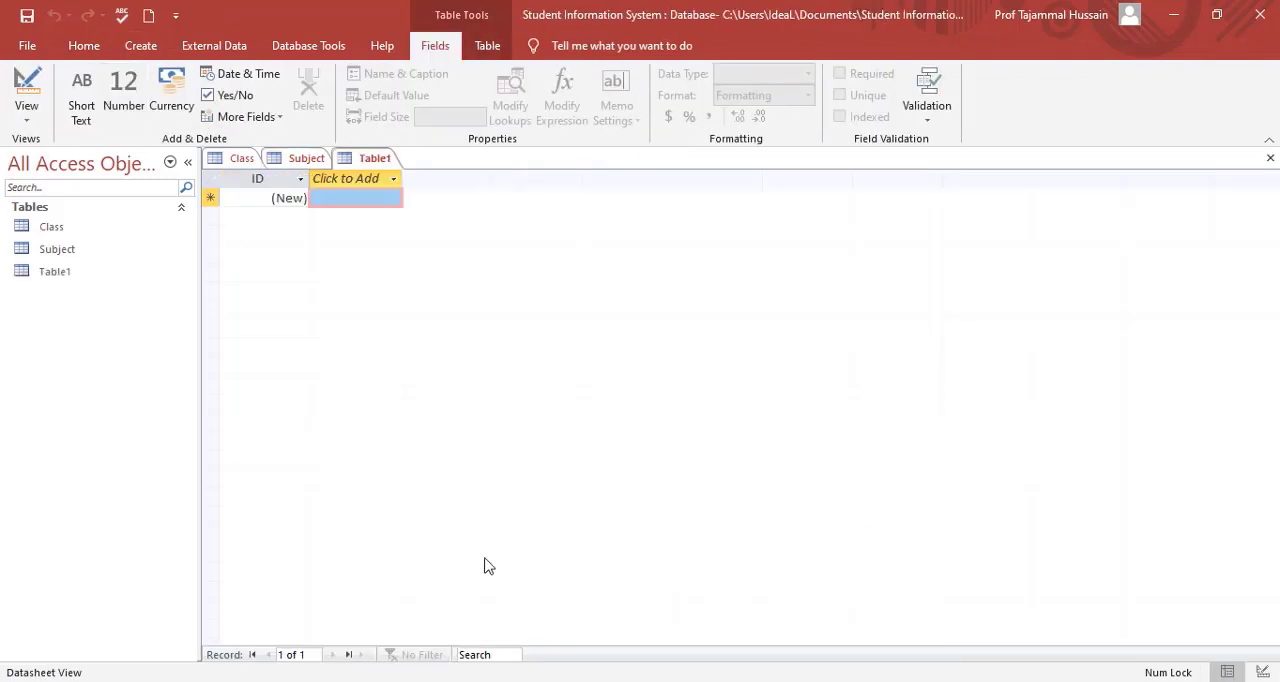
left_click(27, 88)
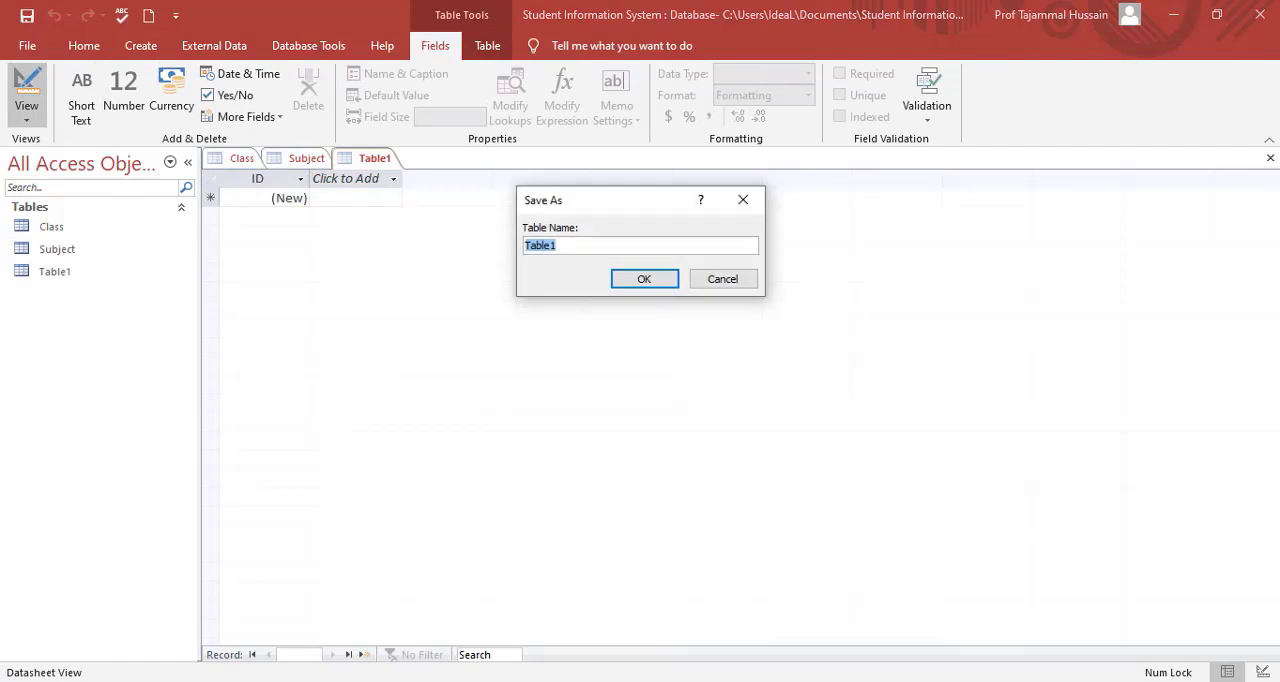
type("Student")
key("Return")
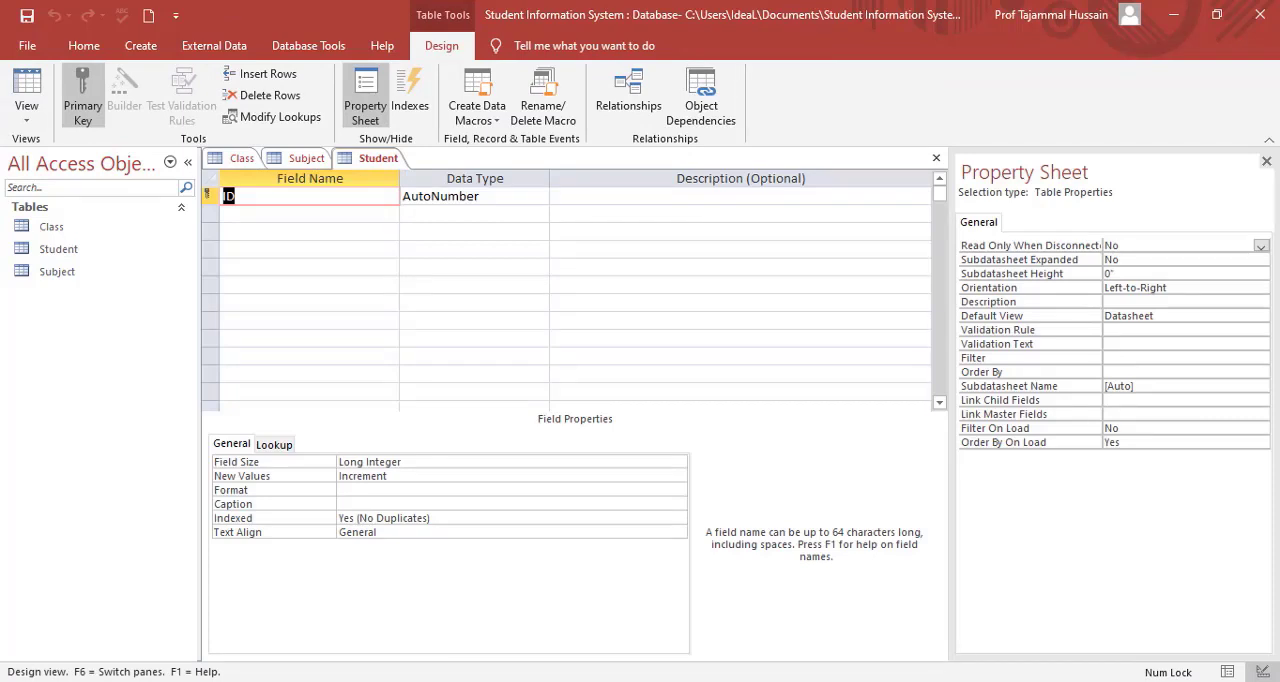
Rename the Student table's ID field to RollNo and set its data type to Number.
type("RollNo")
key("Tab")
type("n")
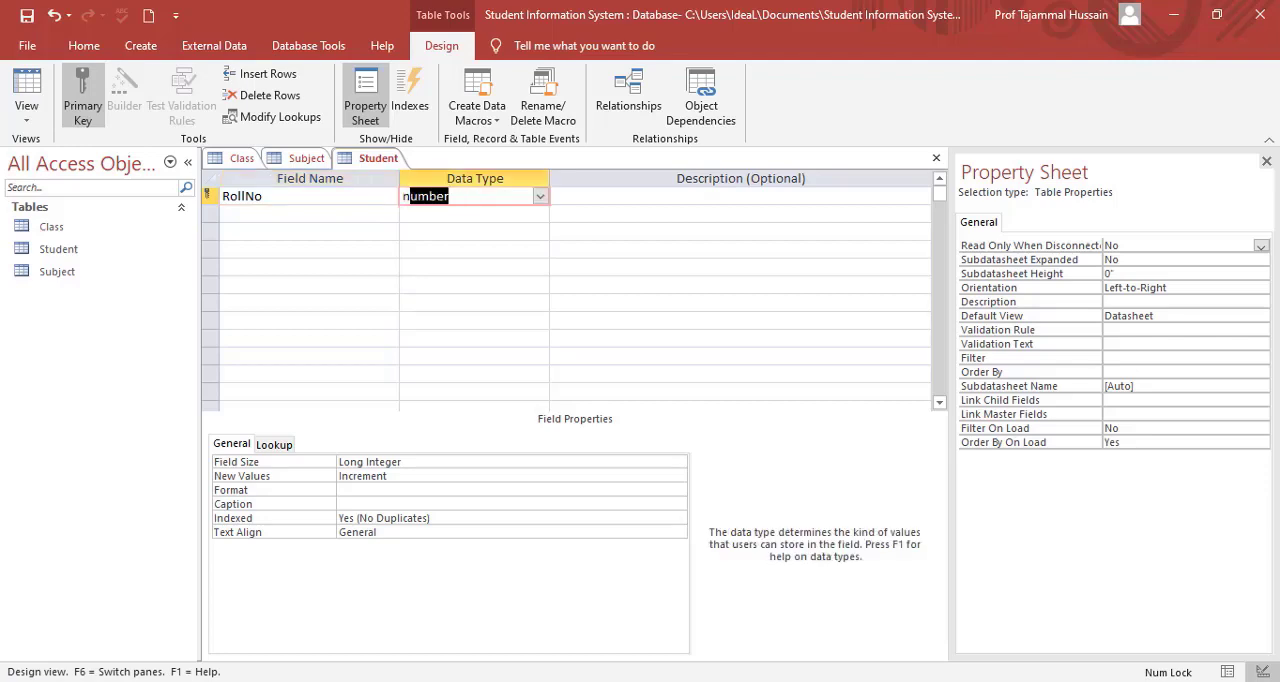
key("Tab")
key("Tab")
Add a ClassID field with the Number data type to the Student table.
type("class")
key("BackSpace")
key("BackSpace")
key("BackSpace")
key("BackSpace")
key("BackSpace")
type("ClassID")
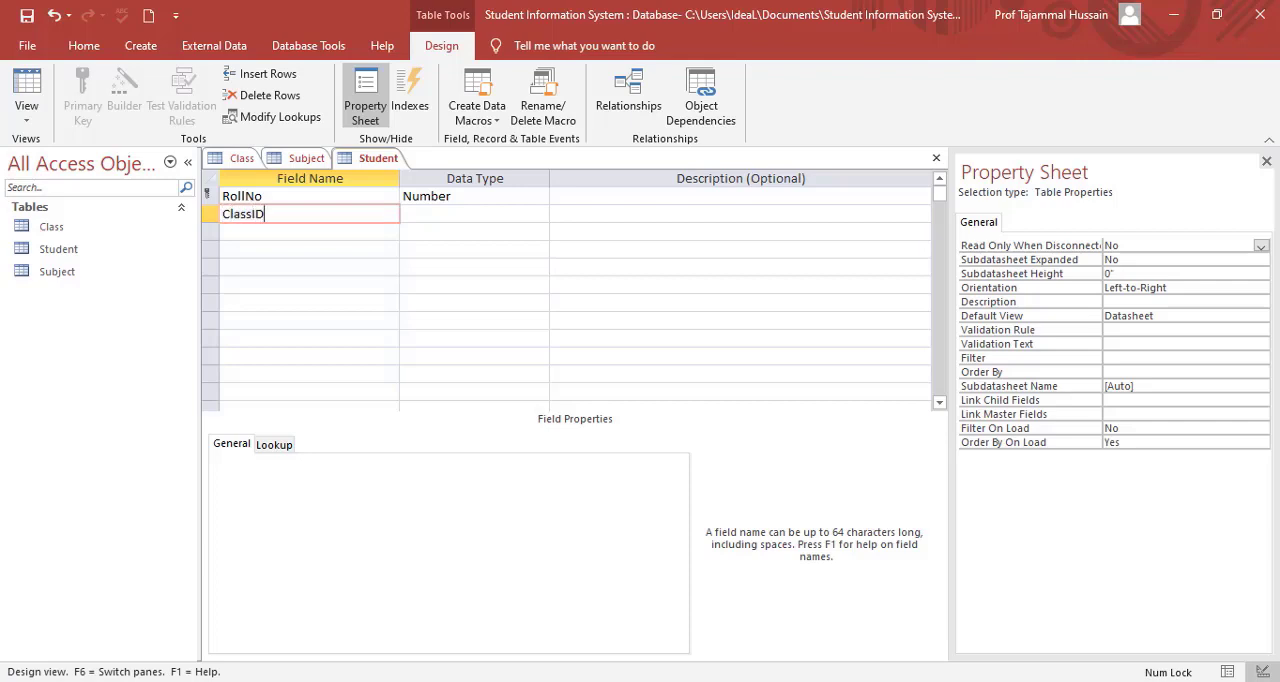
key("Tab")
type("n")
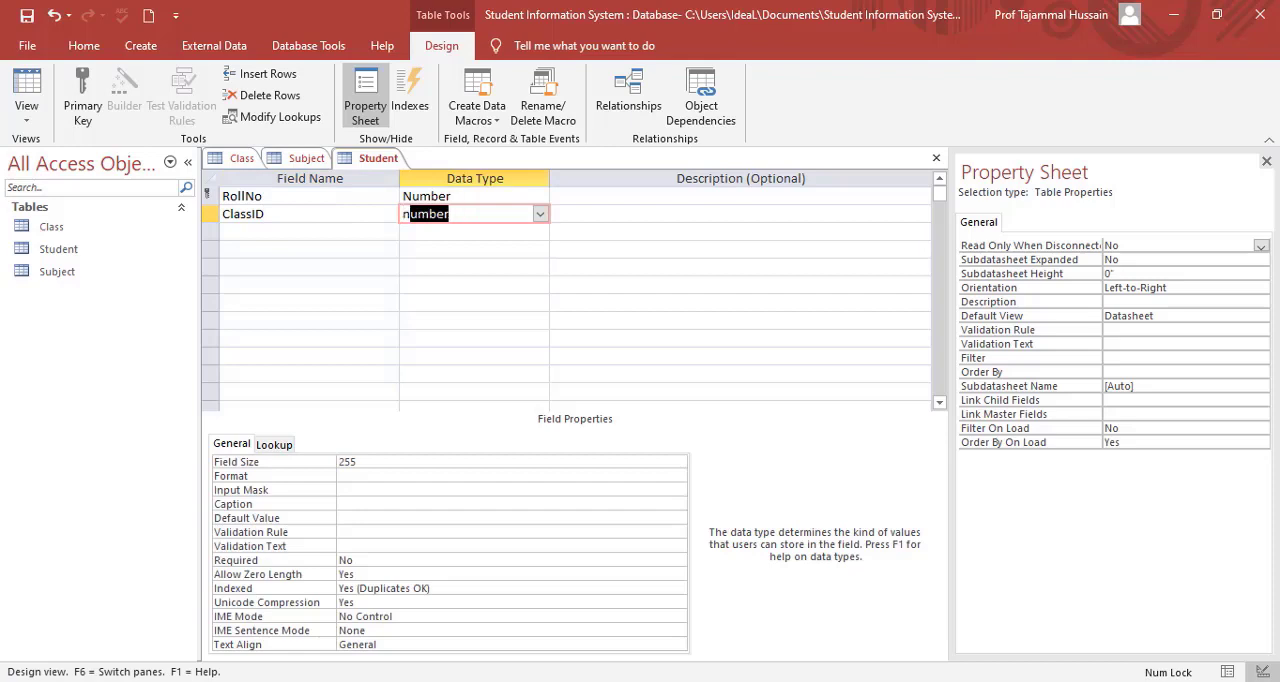
key("Down")
key("Left")
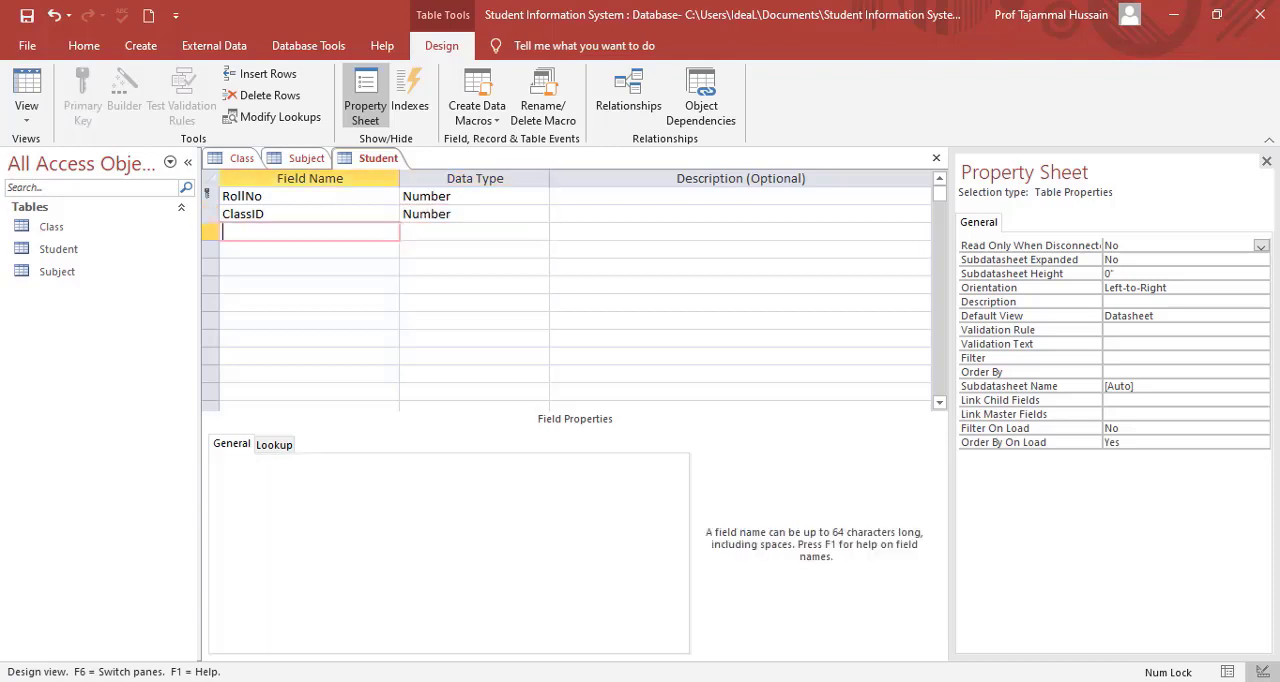
Add Short Text fields called Name and FName to the Student table, accepting the reserved word for Name.
type("Name")
key("Tab")
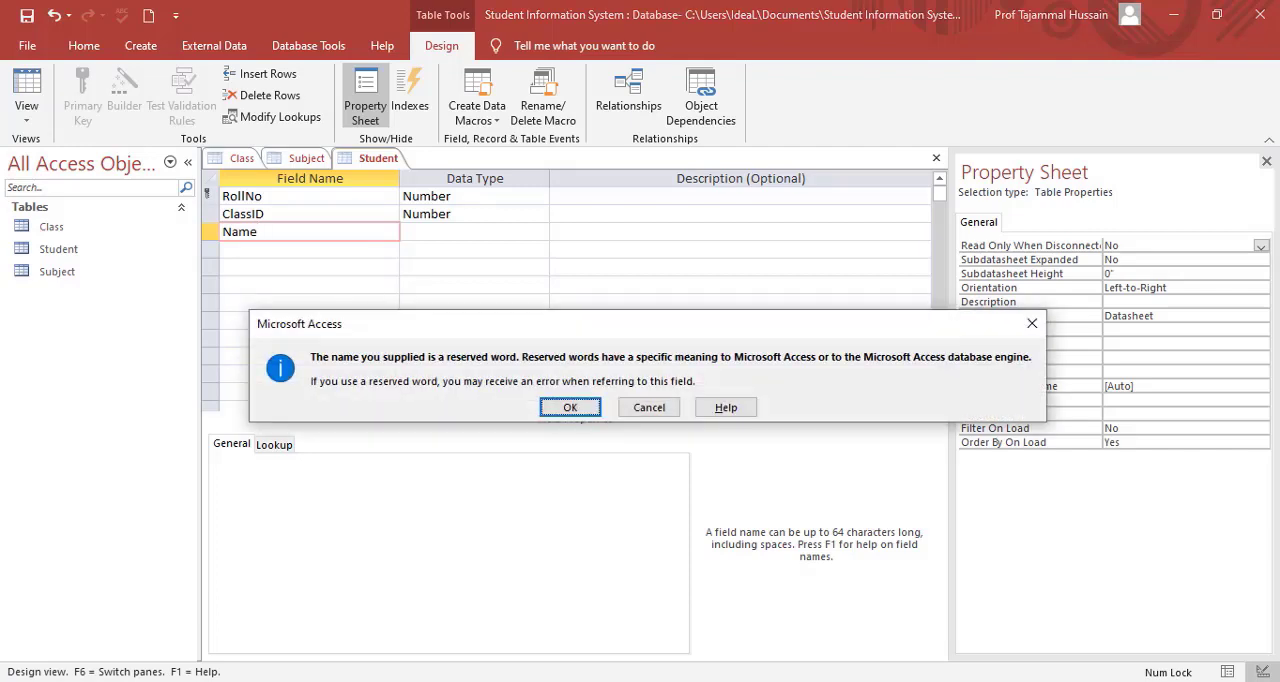
key("Return")
type("FName")
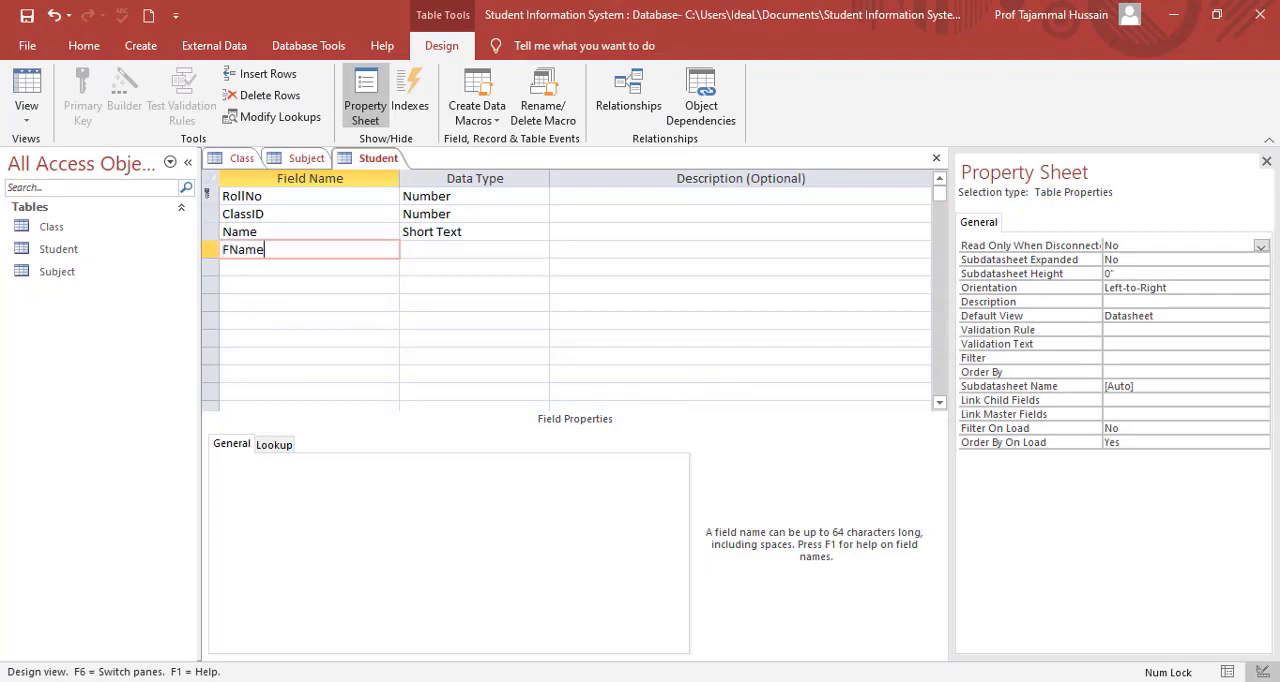
key("Down")
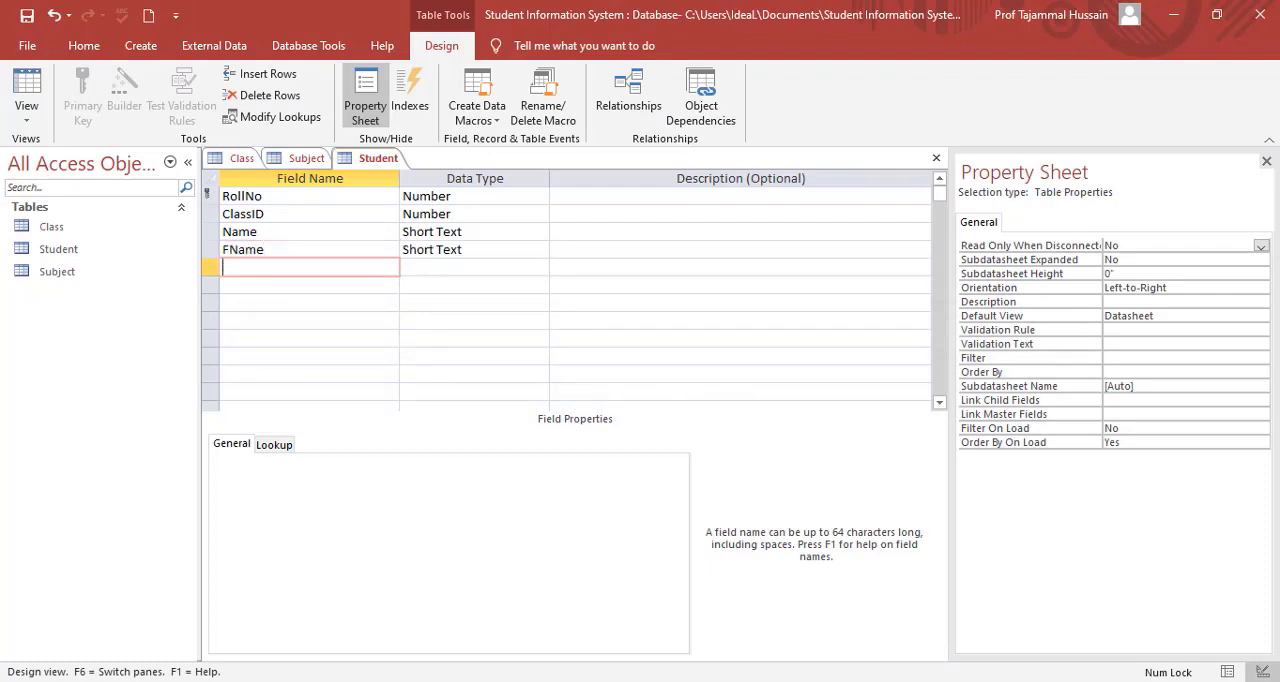
Add a BirtherDate field with the Date/Time data type to the Student table.
type("B")
key("BackSpace")
type("BirtherDate")
key("Tab")
type("d")
key("Down")
key("Left")
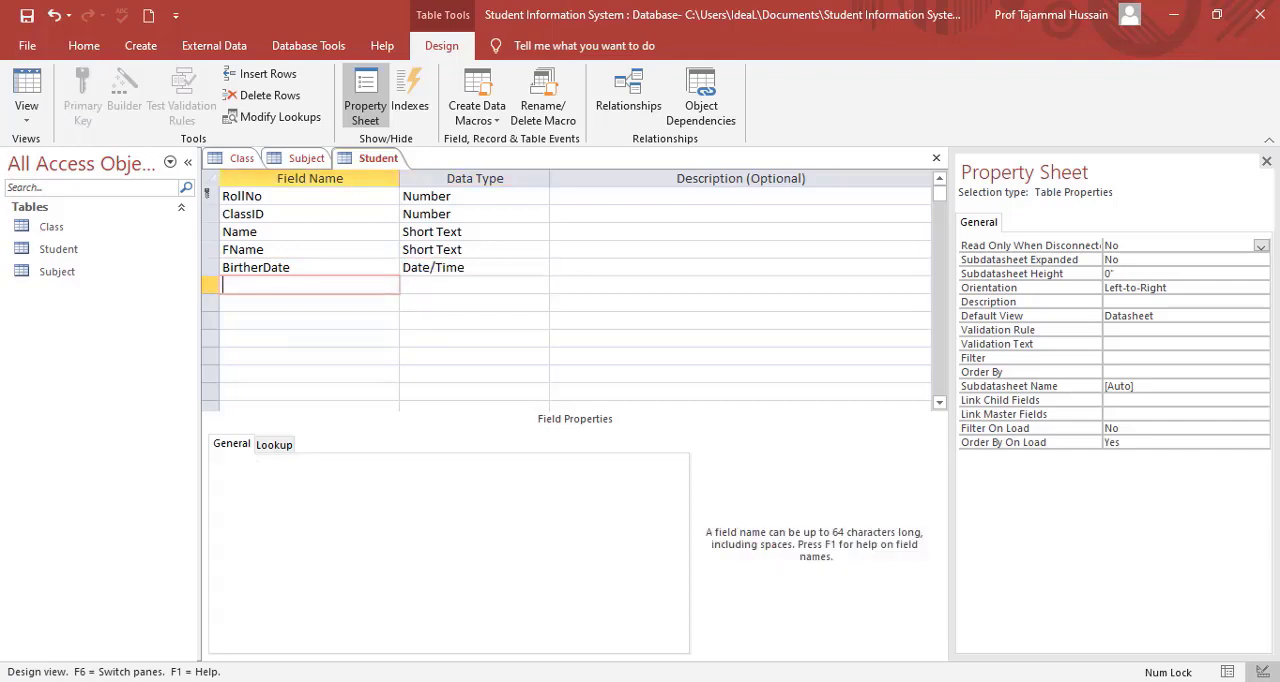
Add Short Text fields called Address, City and Phone to the Student table.
type("Address")
key("Down")
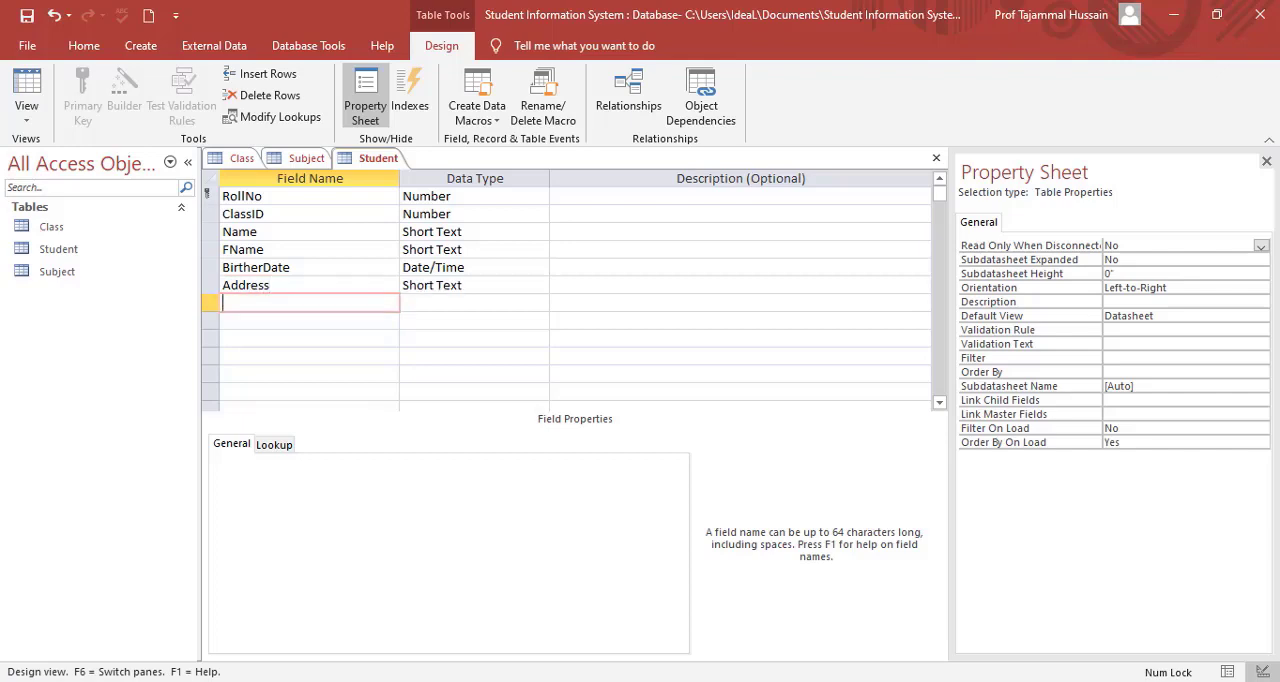
type("City")
key("Down")
type("Phone")
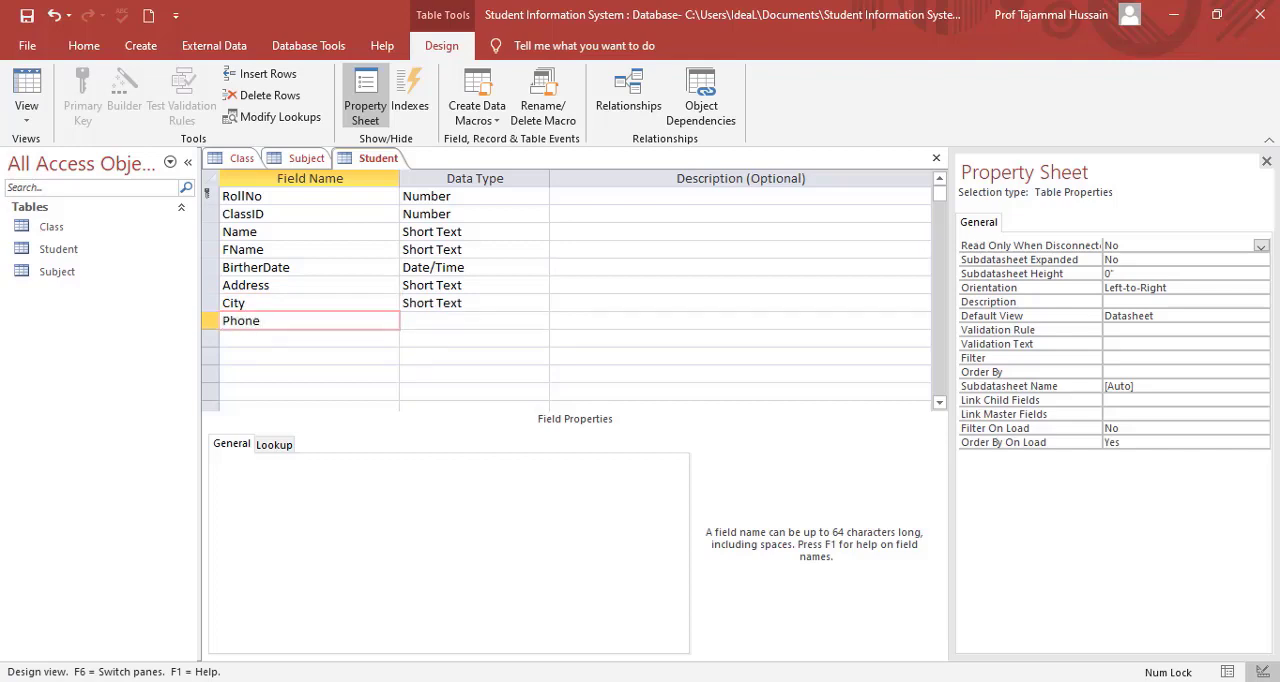
key("Up")
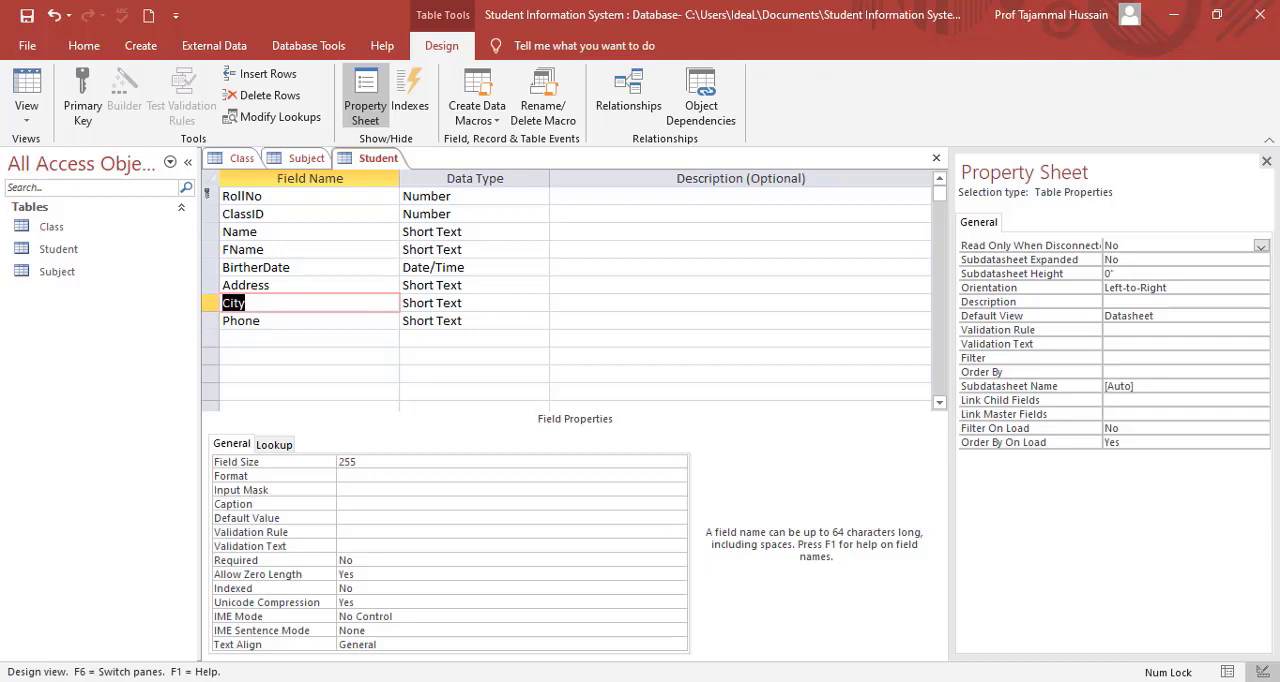
key("Up")
key("Up")
key("Up")
key("Up")
key("Up")
key("Up")
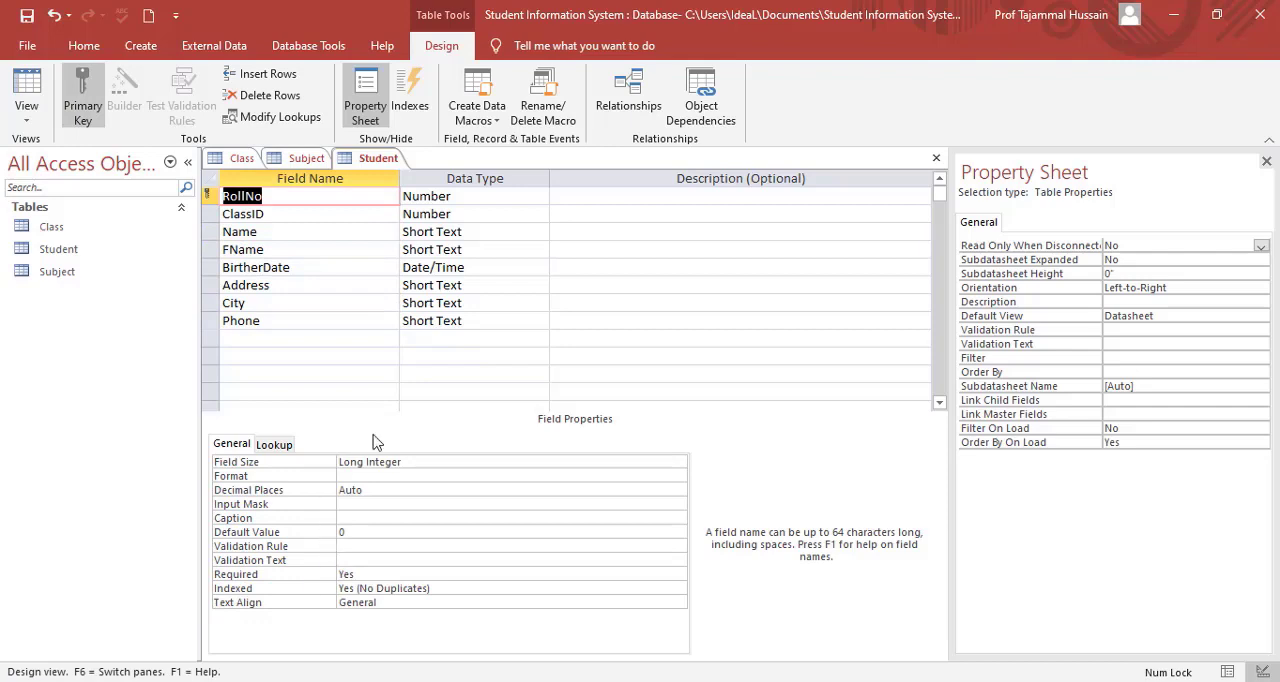
left_click(305, 158)
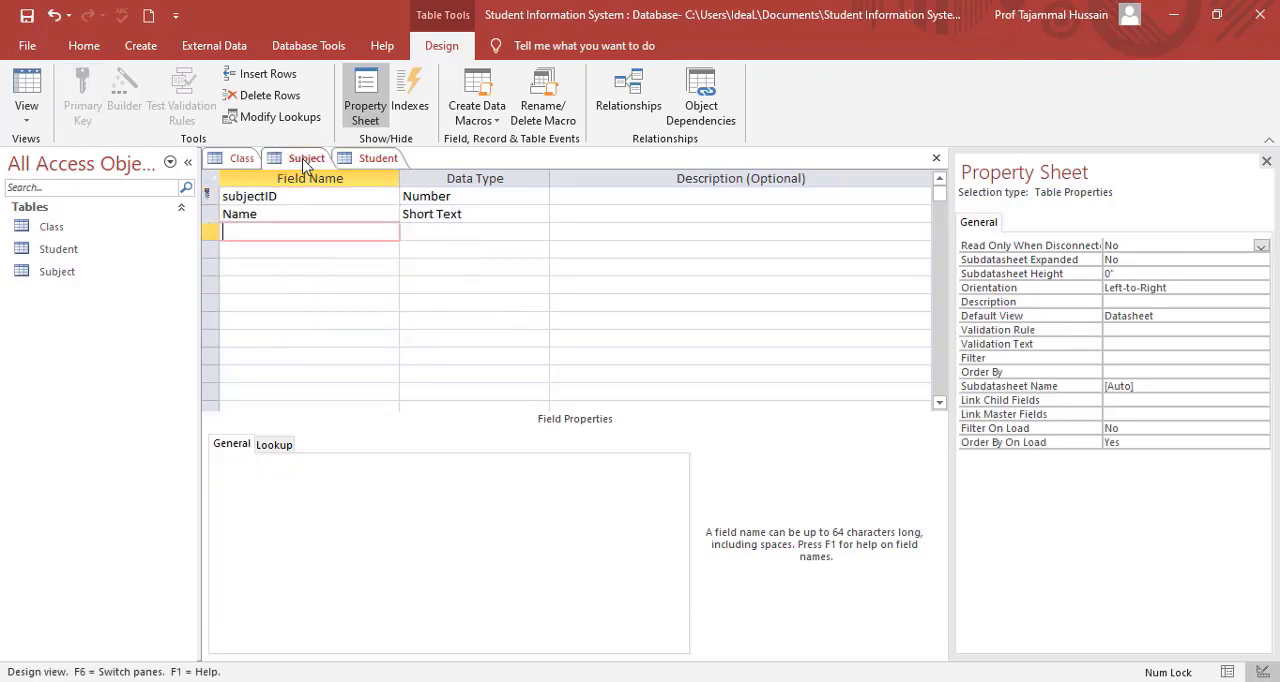
left_click(236, 159)
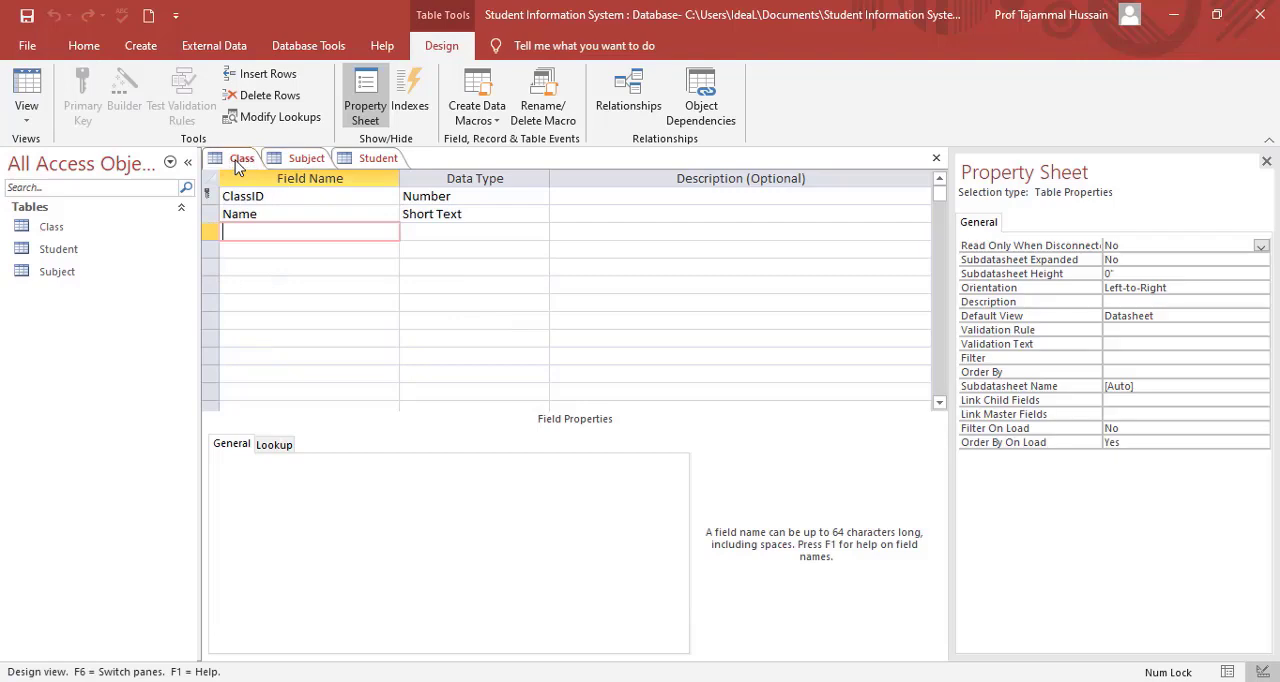
left_click(376, 160)
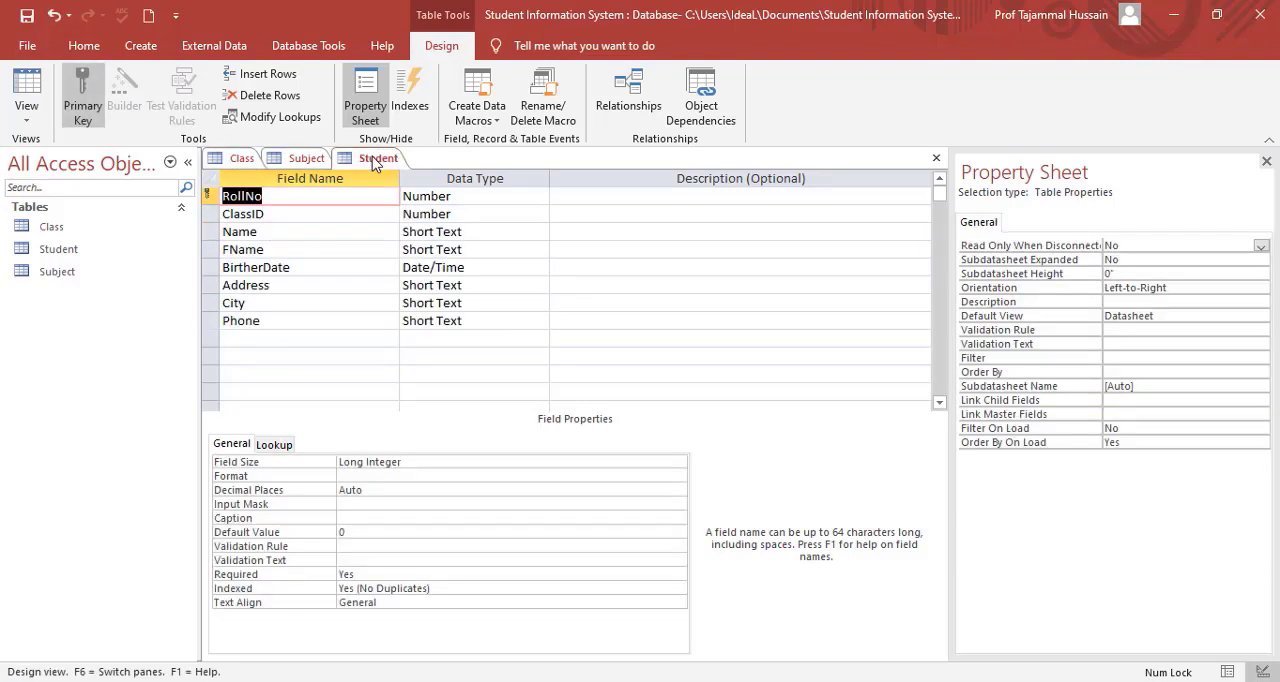
Create a new table, save it as Result and open it in Design View.
left_click(145, 48)
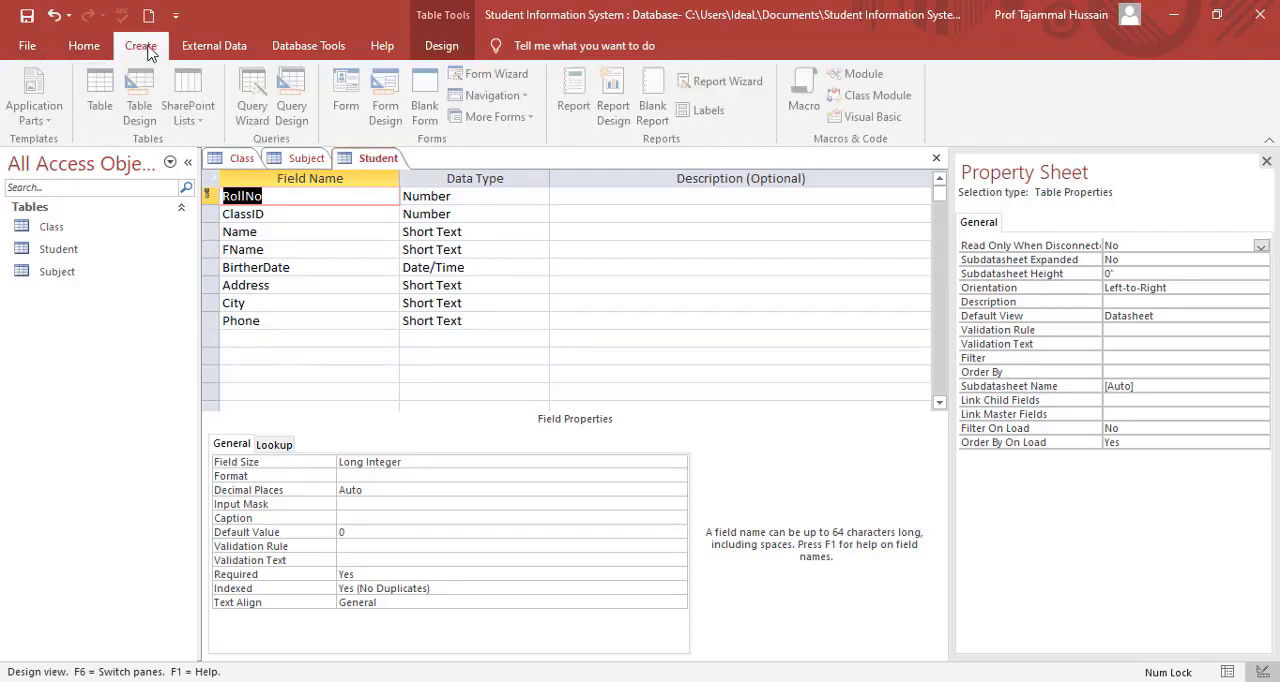
left_click(105, 96)
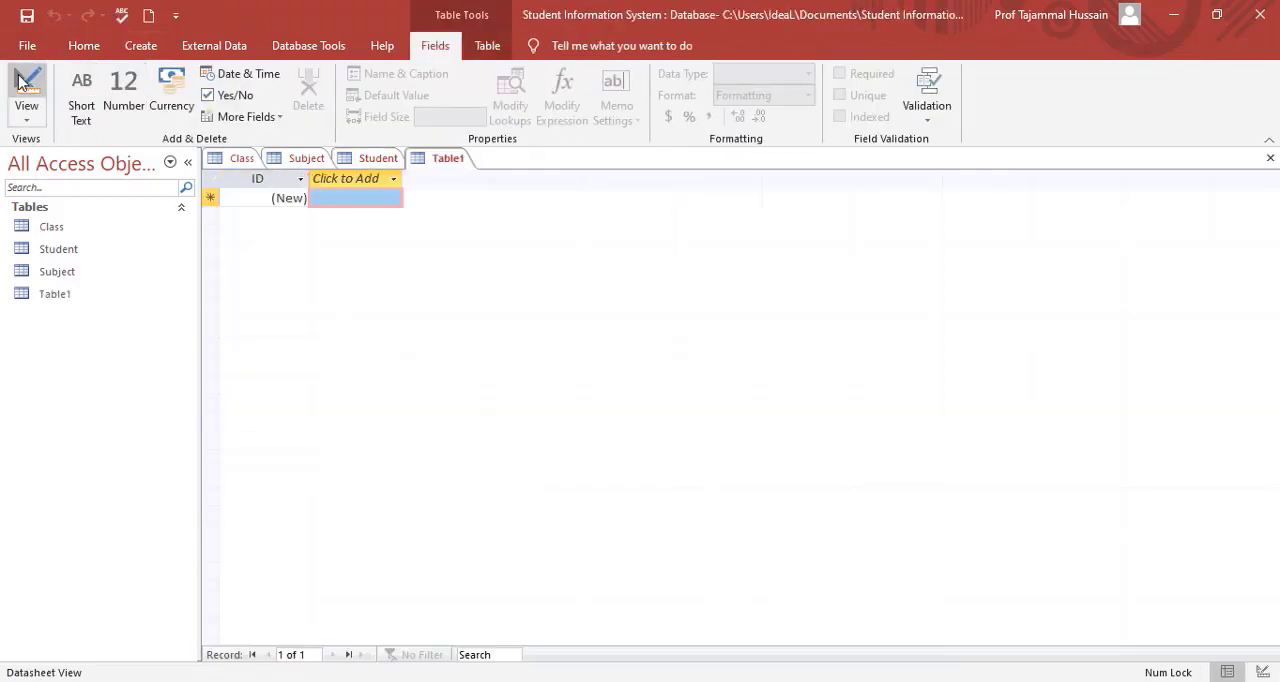
left_click(22, 84)
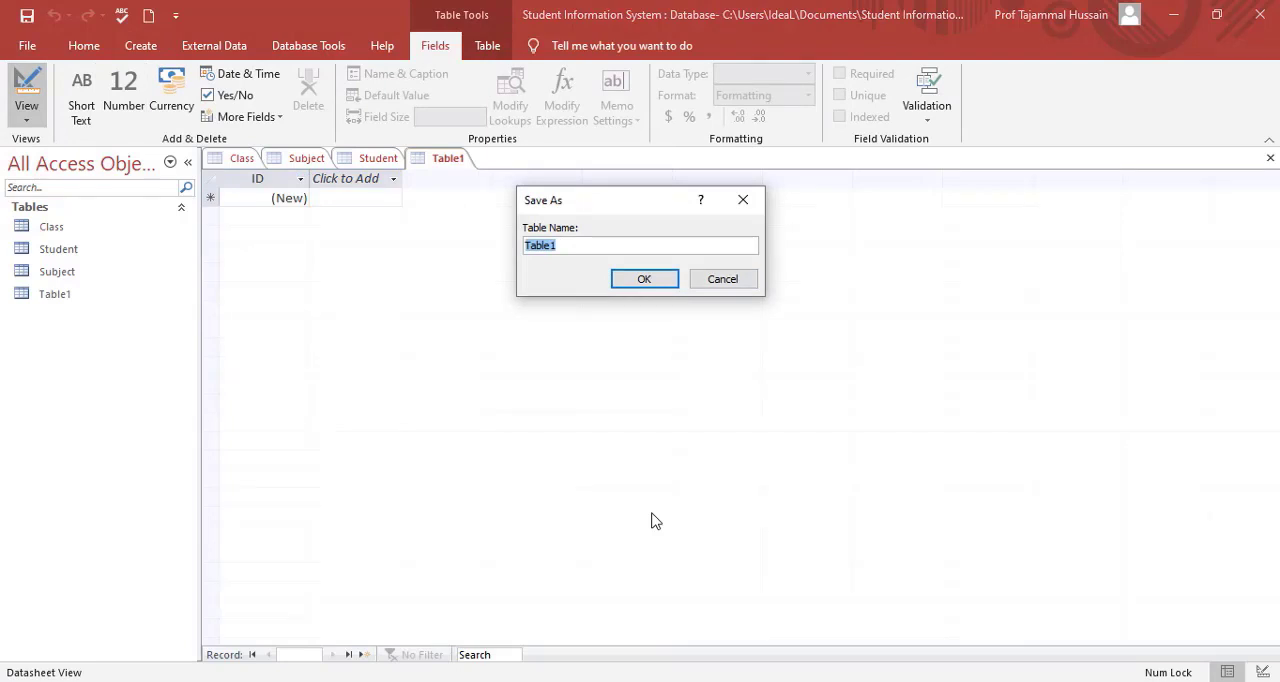
type("Result")
key("Return")
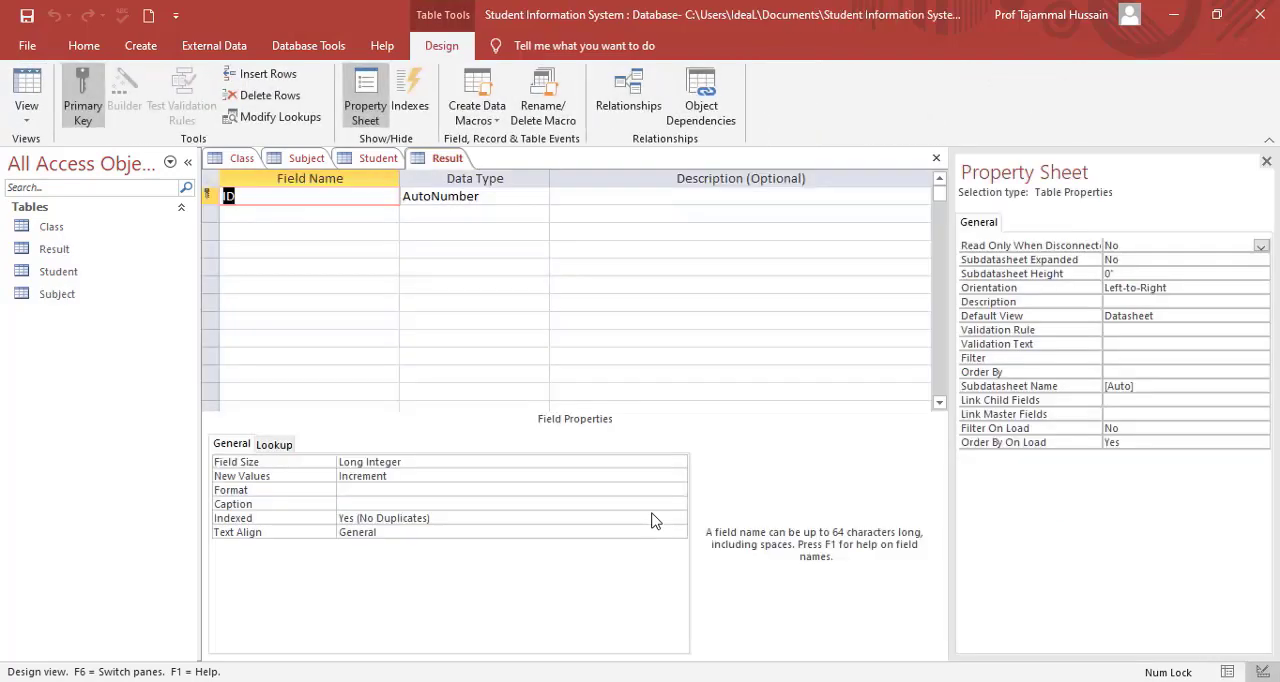
Rename the Result table's ID field to RollNo and set its data type to Number.
key("BackSpace")
type("RollNo")
key("Tab")
type("N")
key("Tab")
key("Tab")
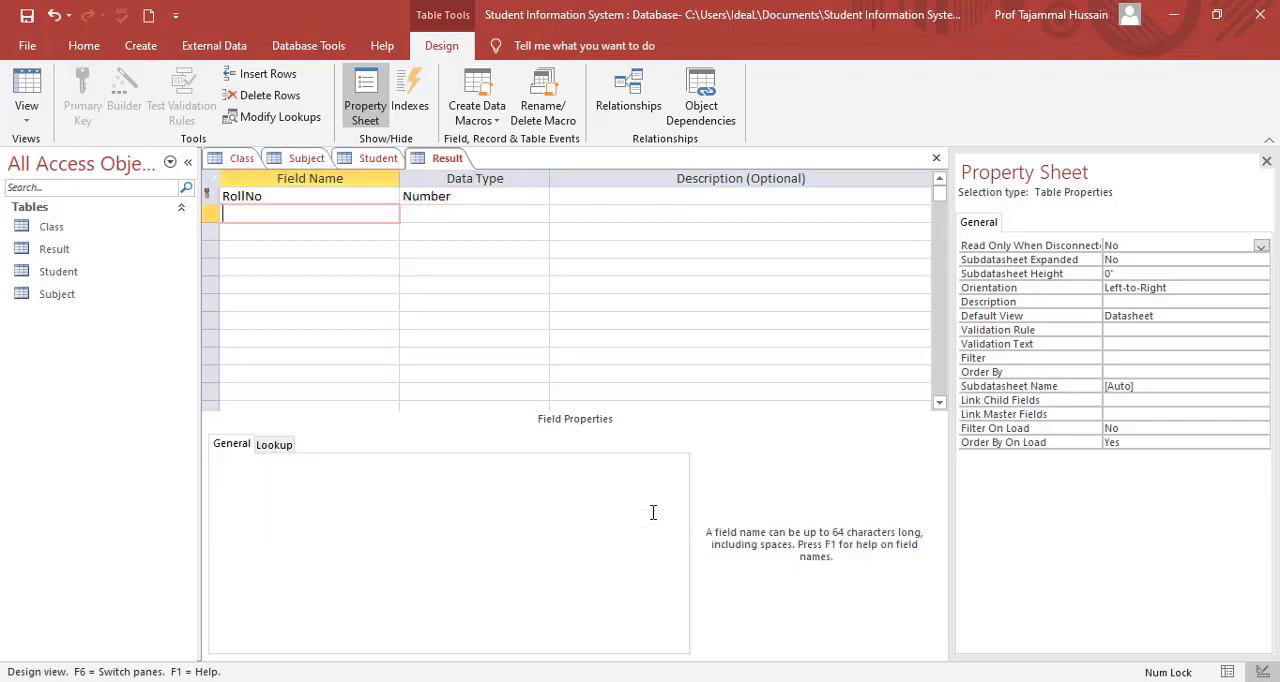
Add a SubjectID field with the Number data type to the Result table.
type("SubjectID")
key("Tab")
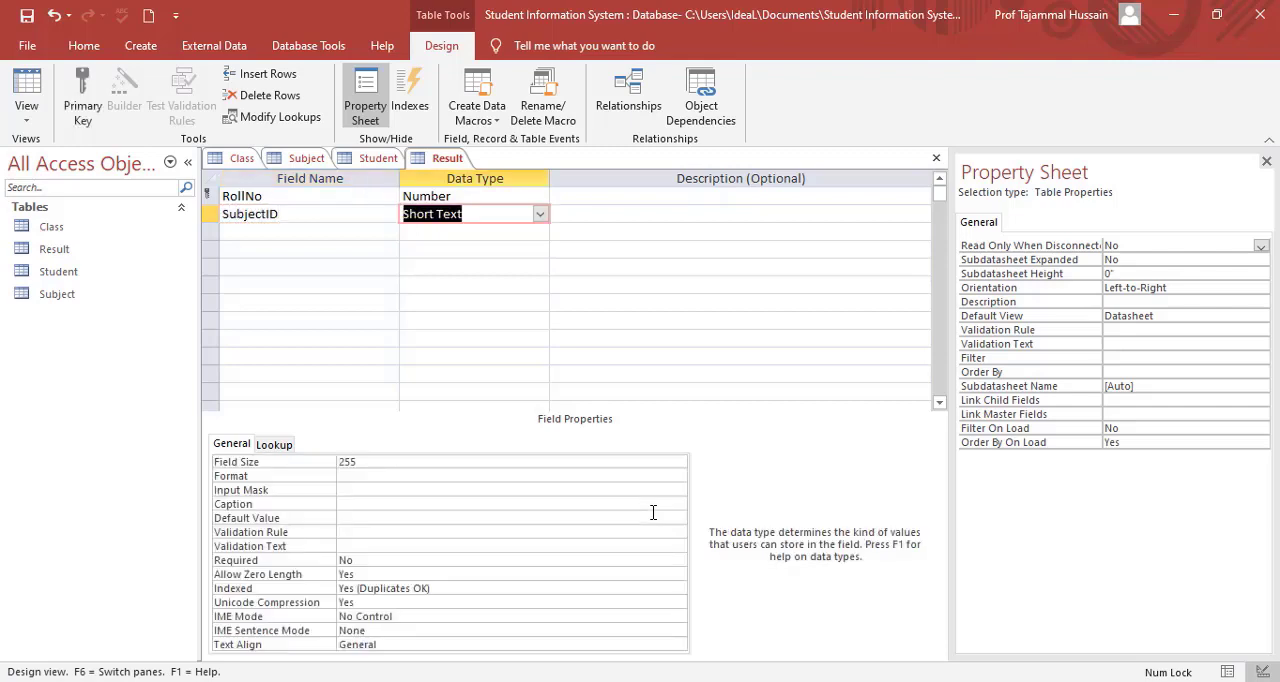
type("number")
key("Down")
key("Left")
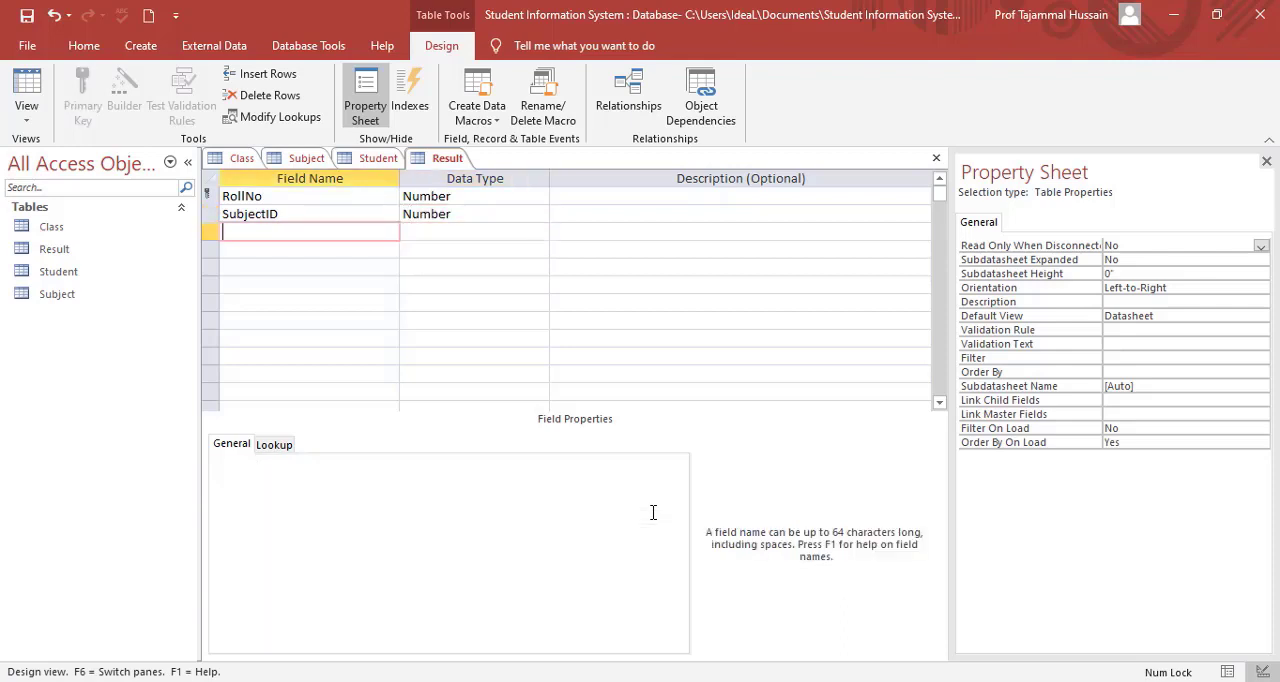
Add a TotalMarks field with the Number data type to the Result table.
type("TotalMarks")
key("Tab")
type("n")
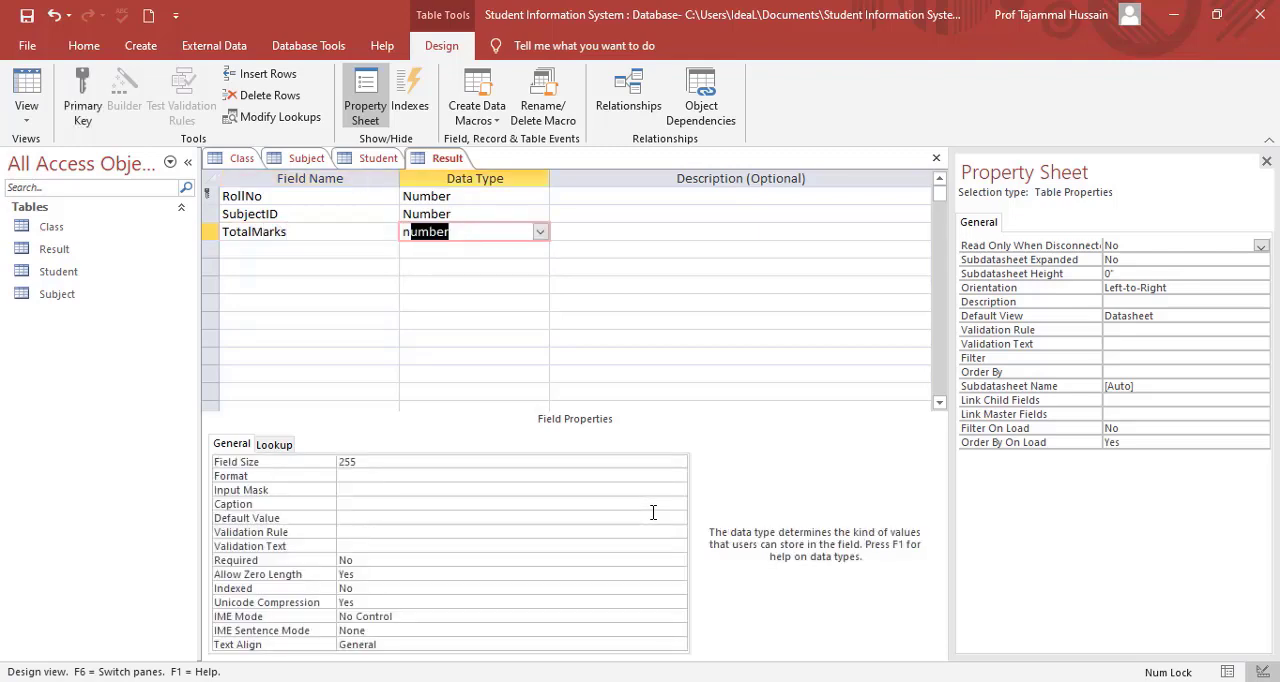
key("Down")
key("Left")
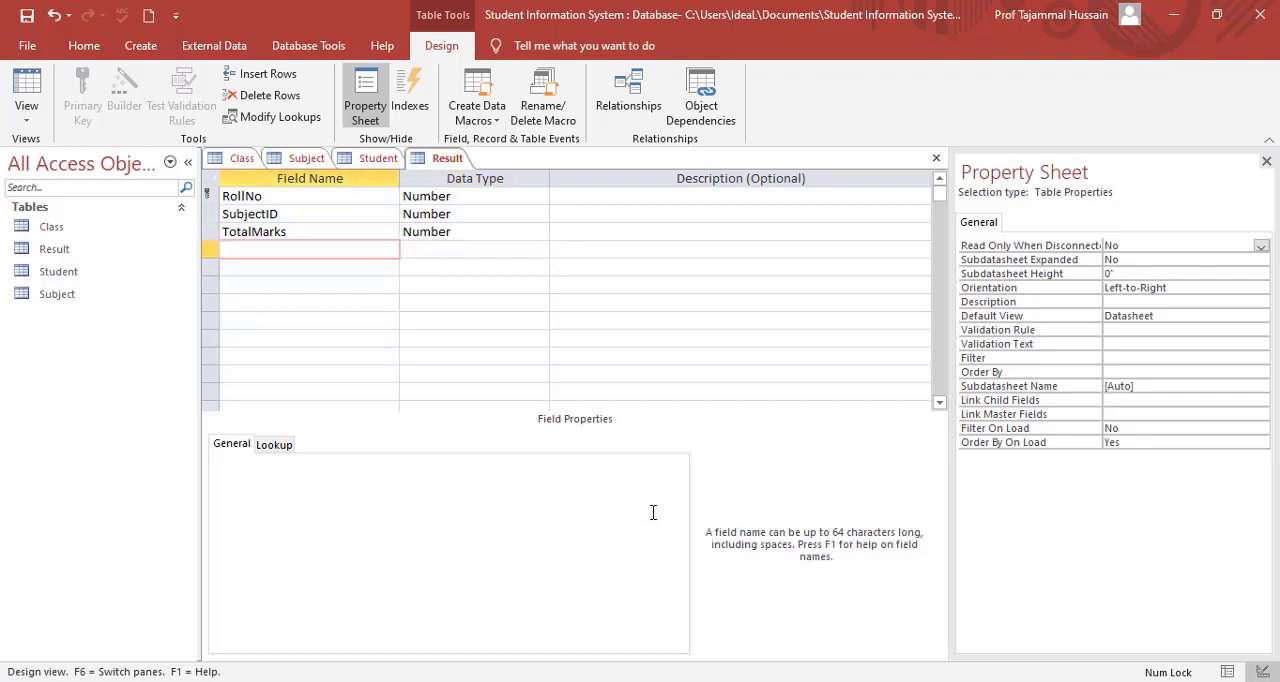
Add an ObtMarks field with the Number data type to the Result table.
type("Obtained")
key("BackSpace")
key("BackSpace")
key("BackSpace")
key("BackSpace")
key("BackSpace")
type("Marks")
key("Tab")
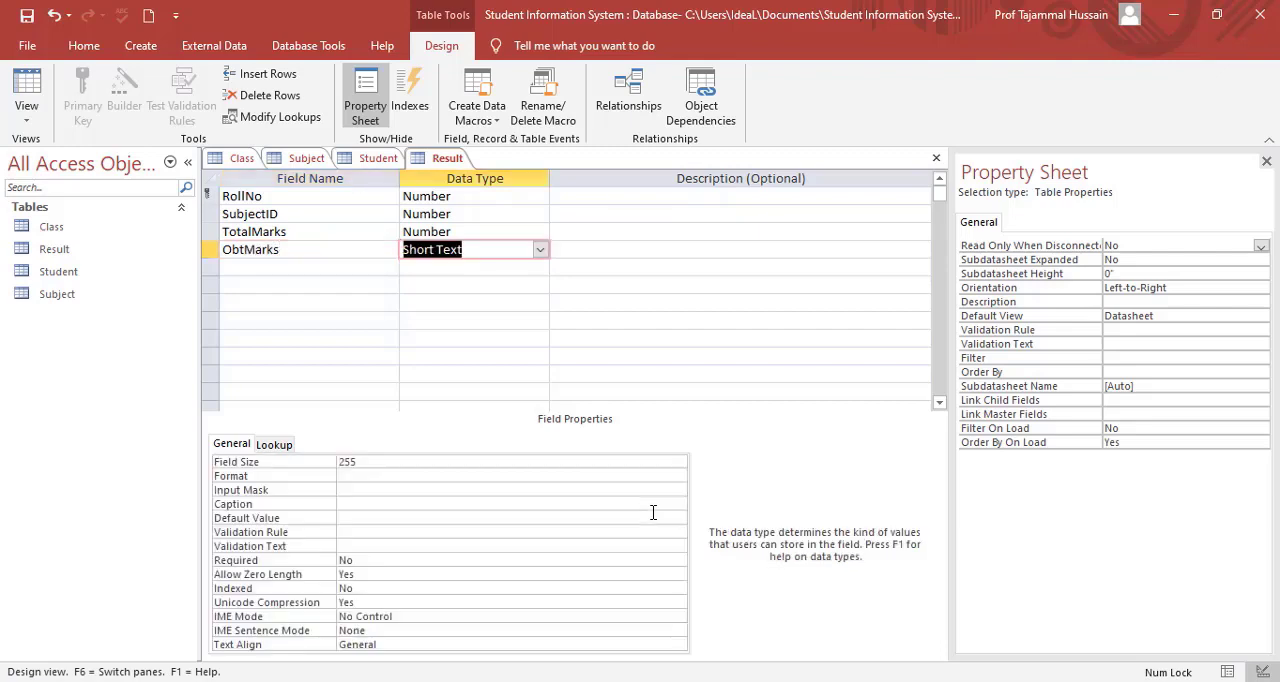
type("number")
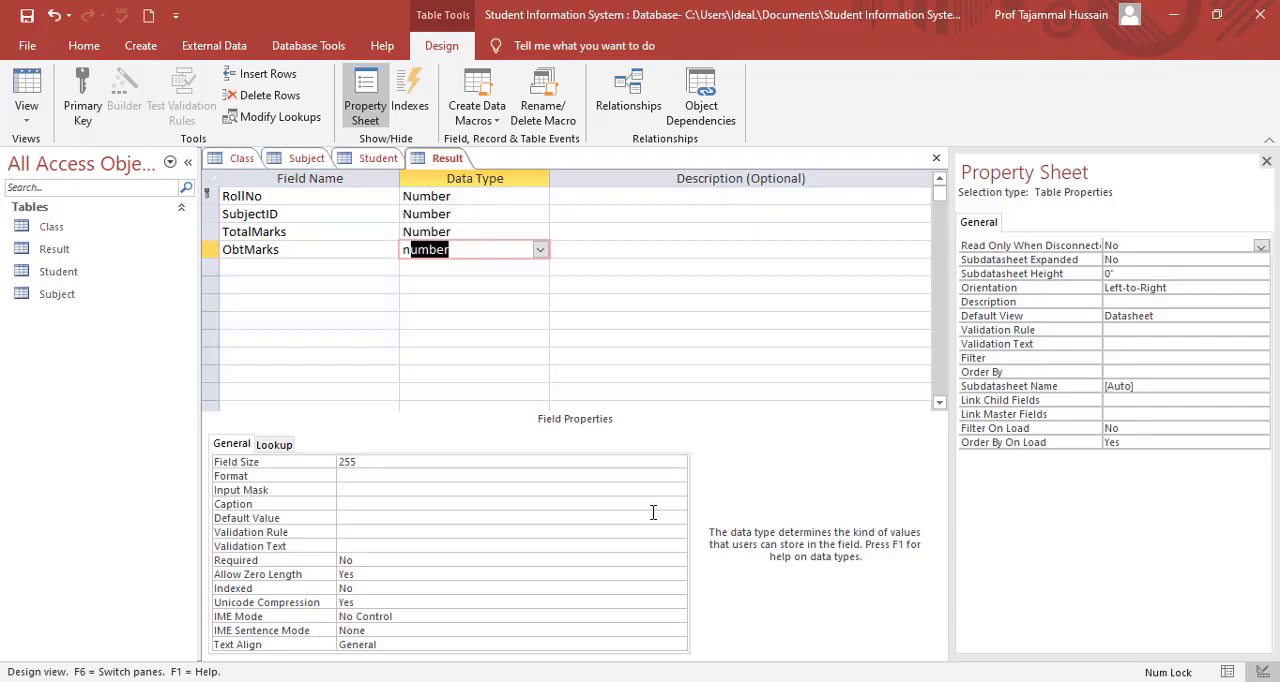
key("Up")
key("Up")
key("Up")
key("shift+Tab")
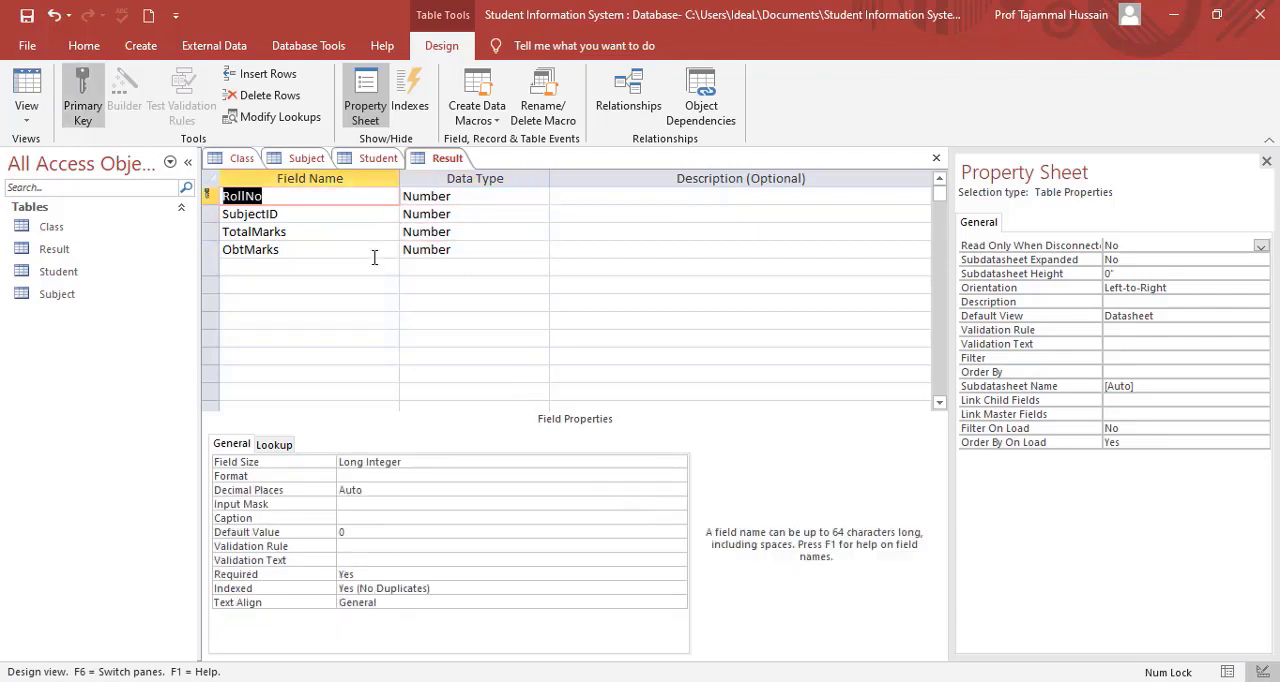
Set RollNo and SubjectID together as the composite primary key of the Result table.
left_click(210, 194)
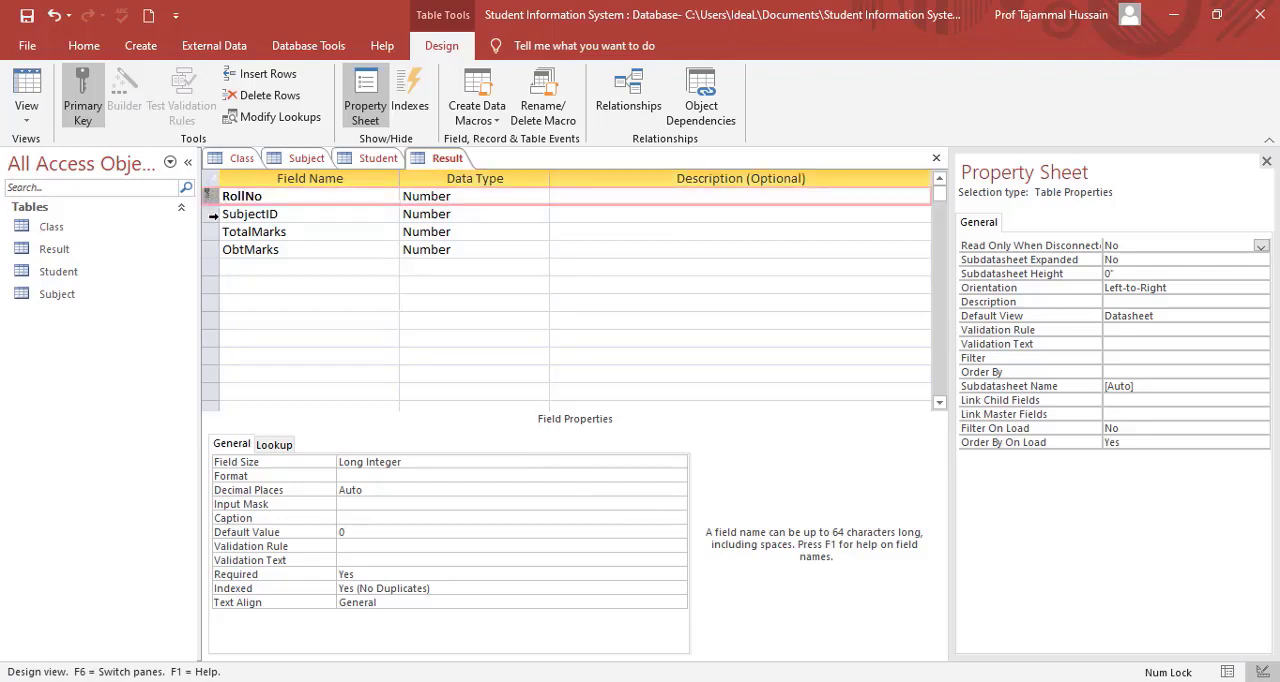
left_click(211, 214)
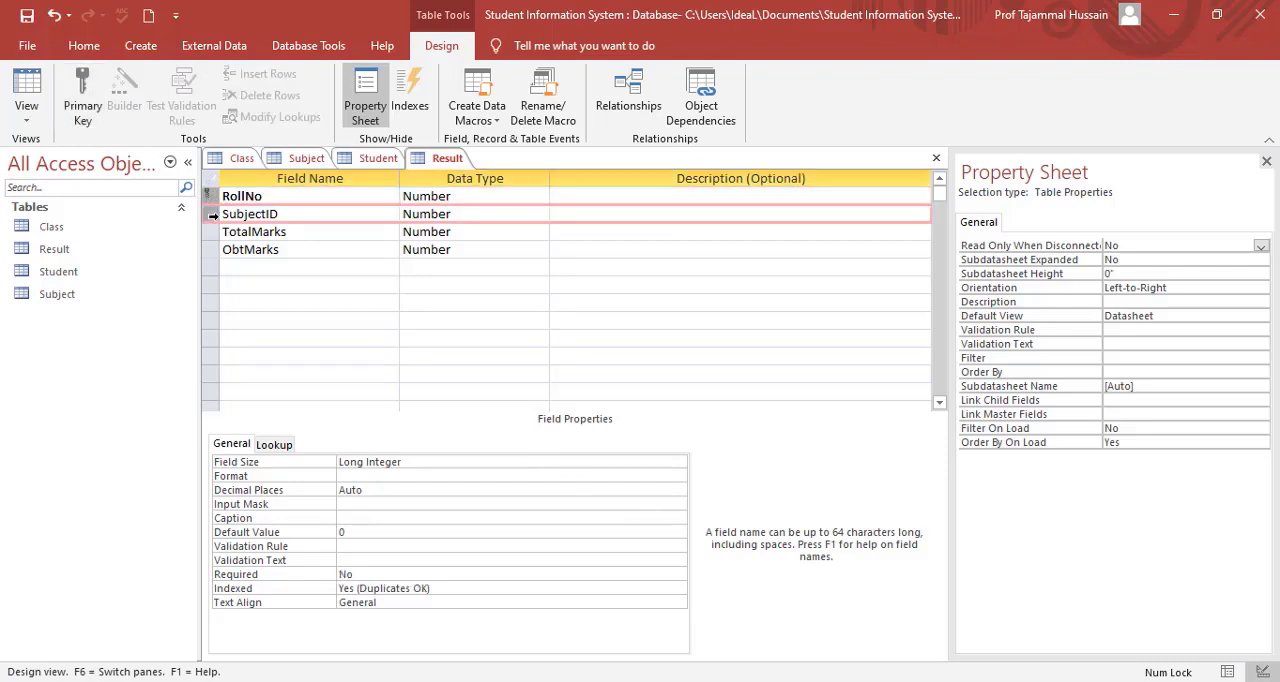
left_click(84, 104)
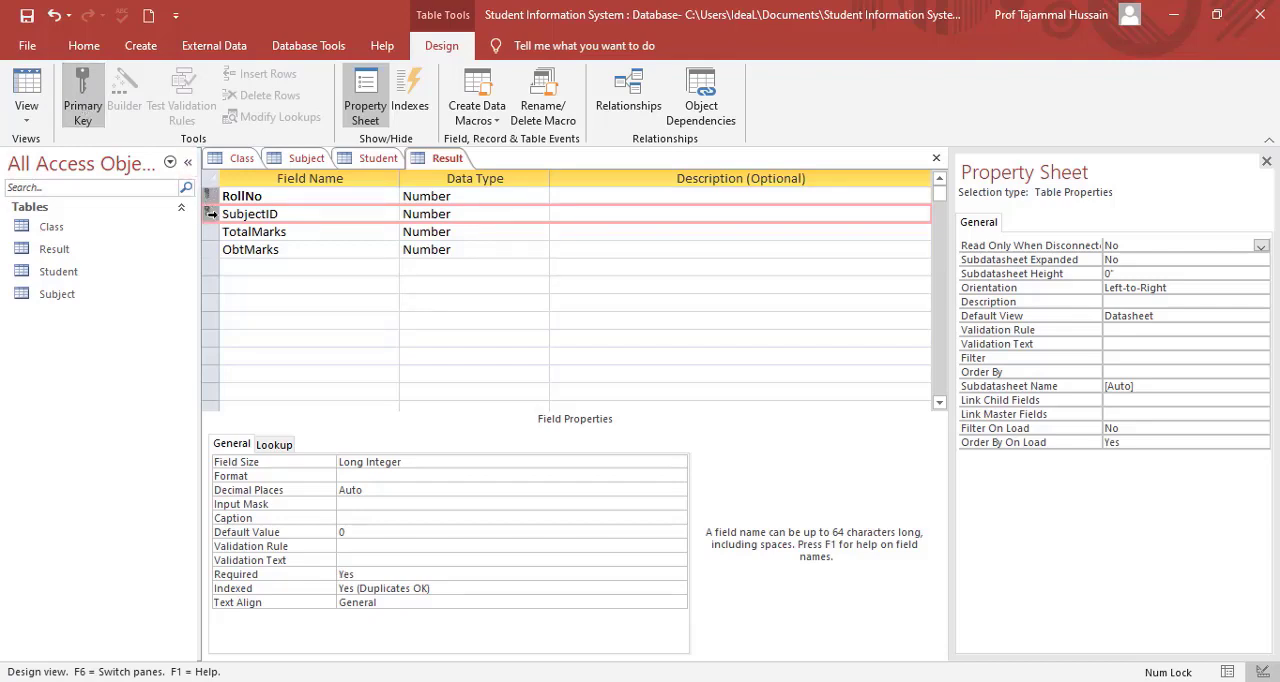
left_click(241, 231)
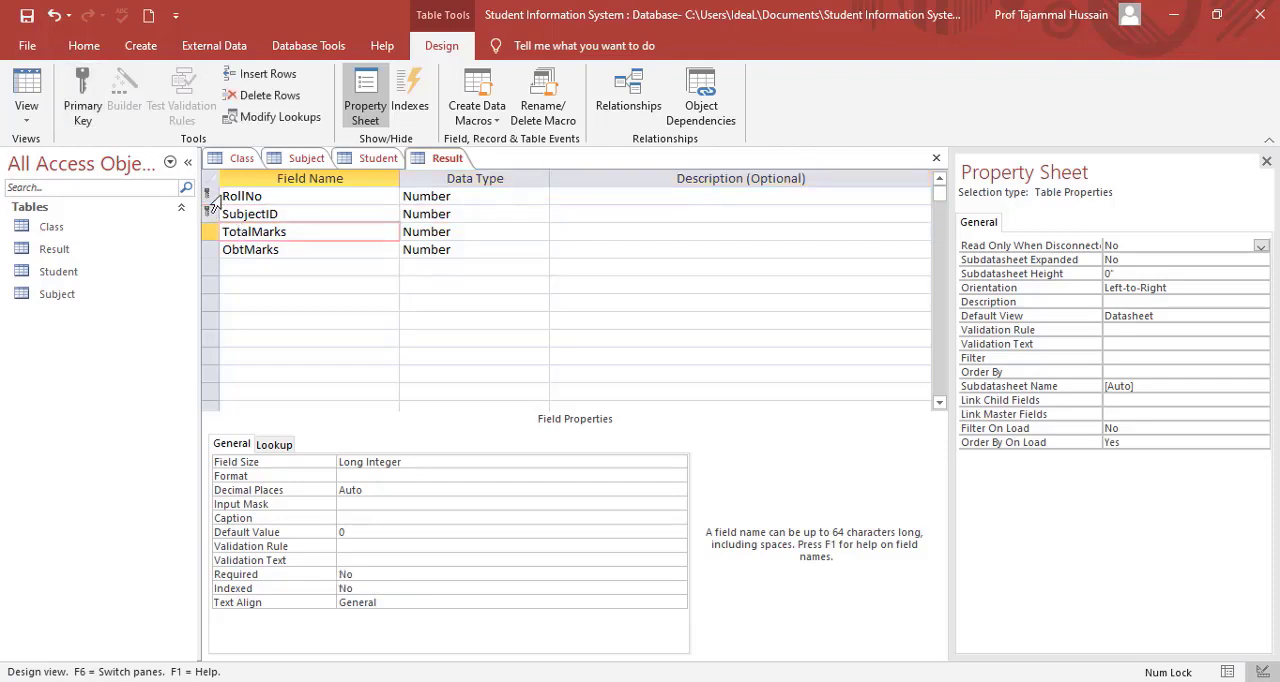
Reapply the composite primary key on RollNo and SubjectID and save the Result table.
left_click(212, 196)
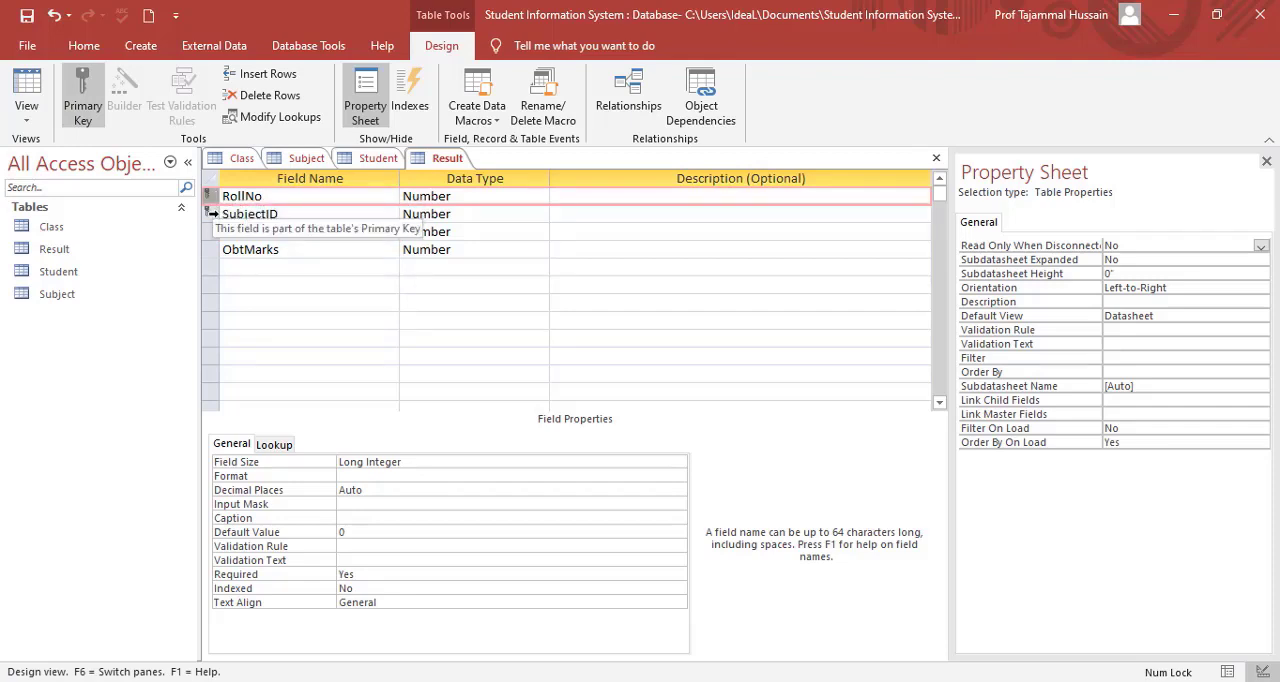
left_click(212, 214)
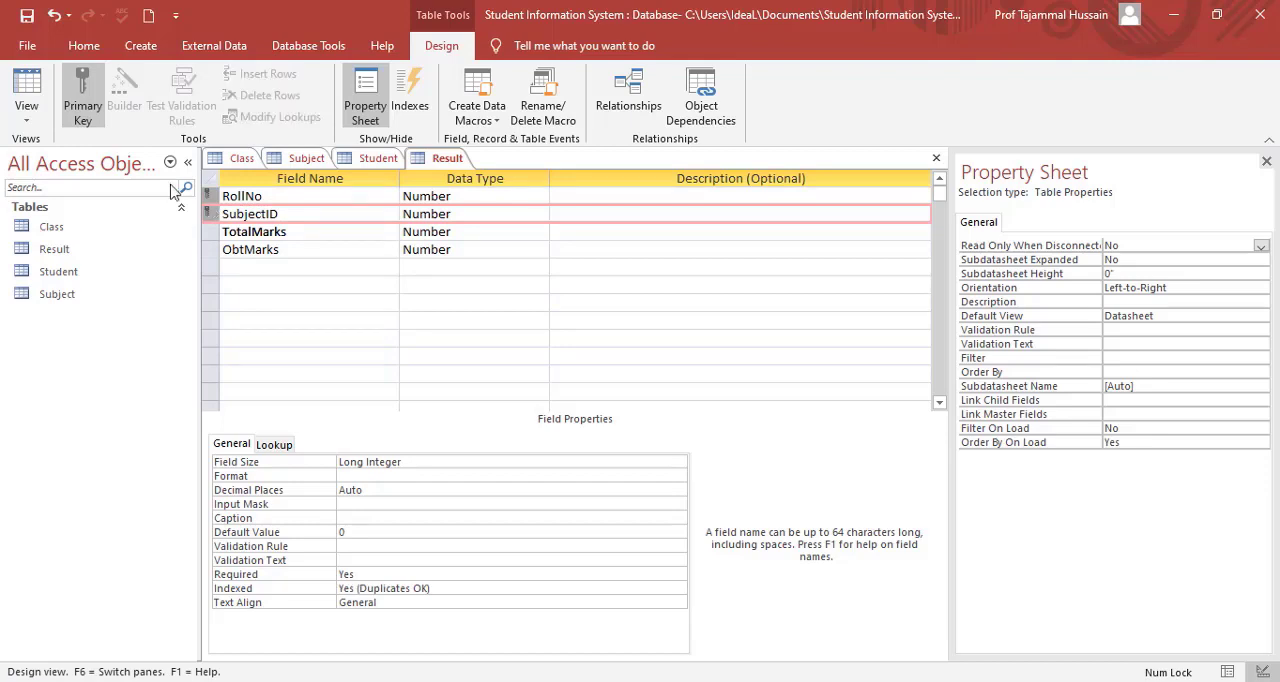
left_click(88, 108)
left_click(86, 110)
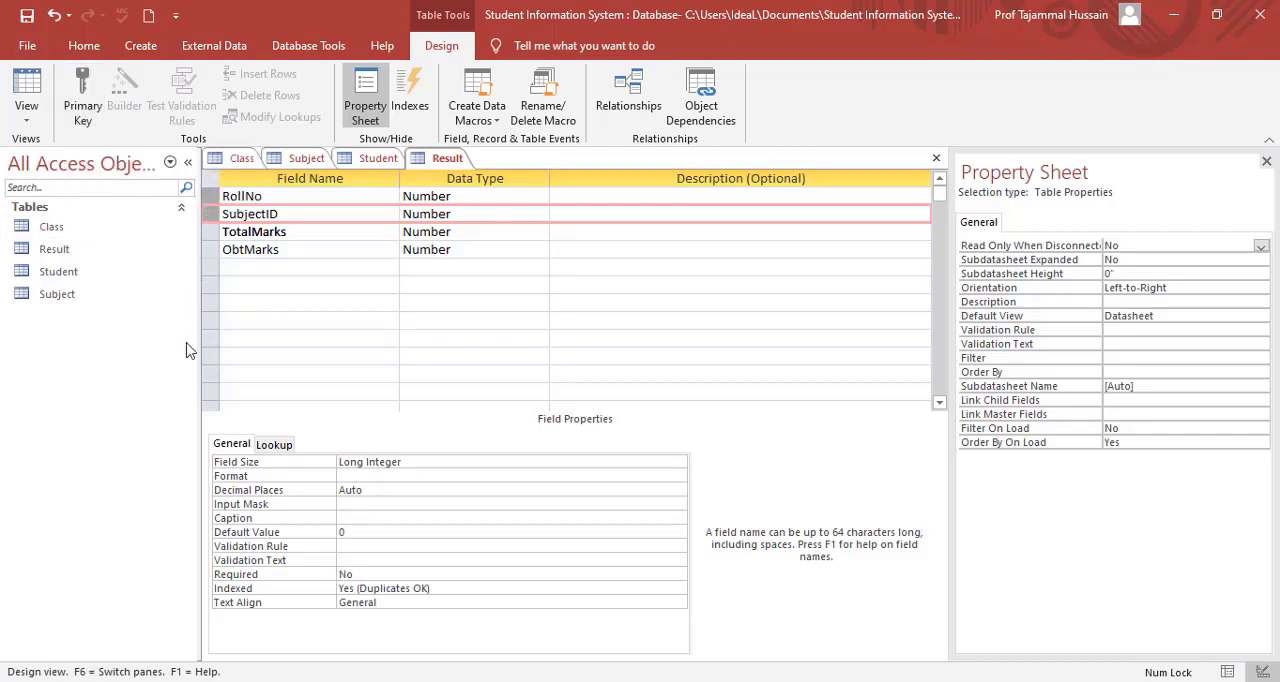
left_click(84, 103)
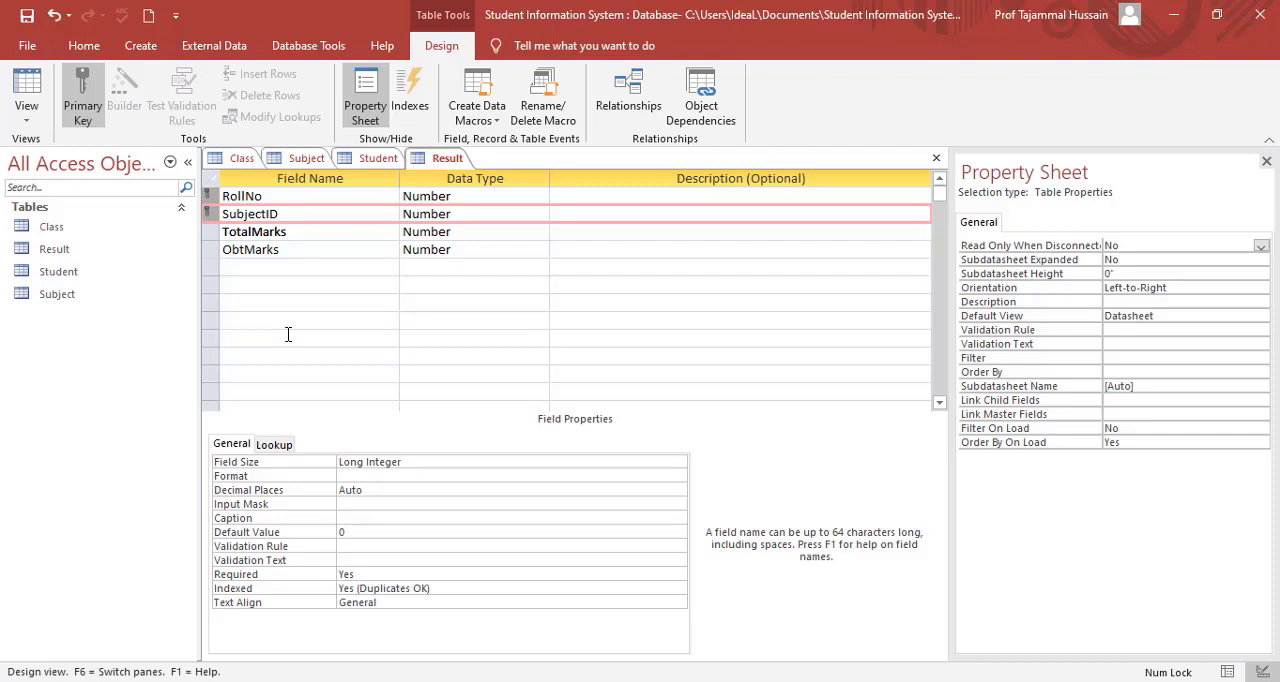
left_click(26, 16)
Create another new table in Datasheet View and save it as Fee.
left_click(137, 46)
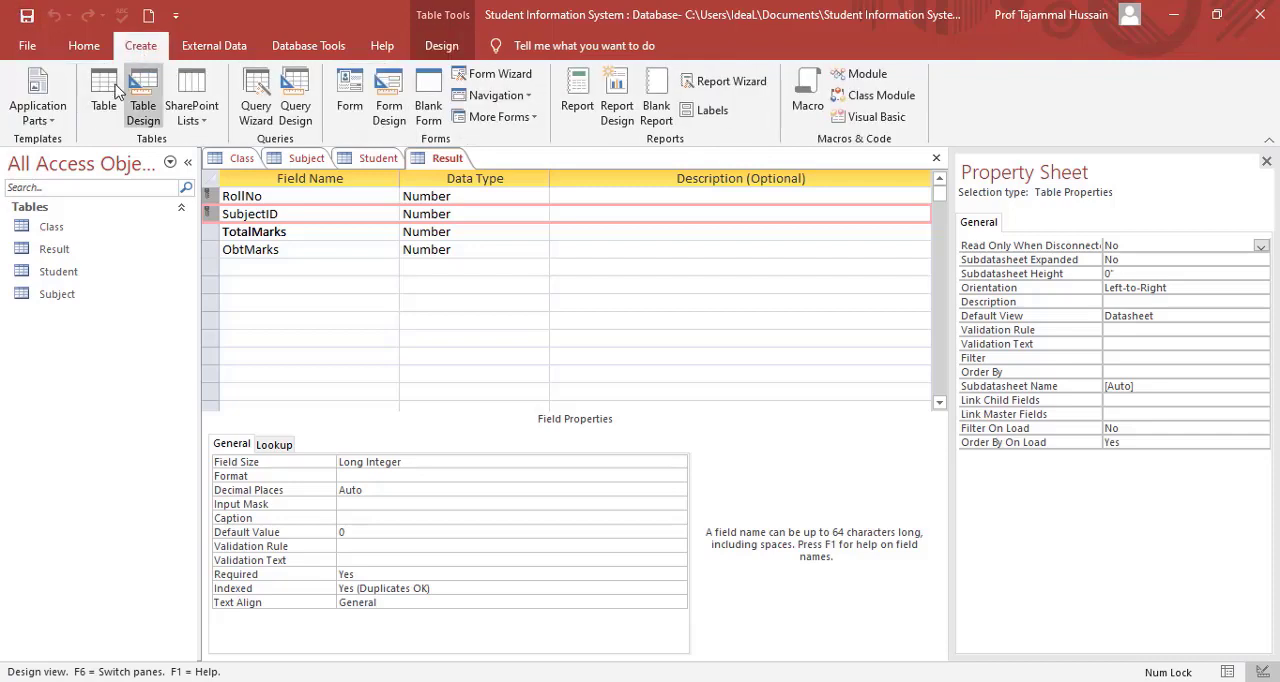
left_click(105, 104)
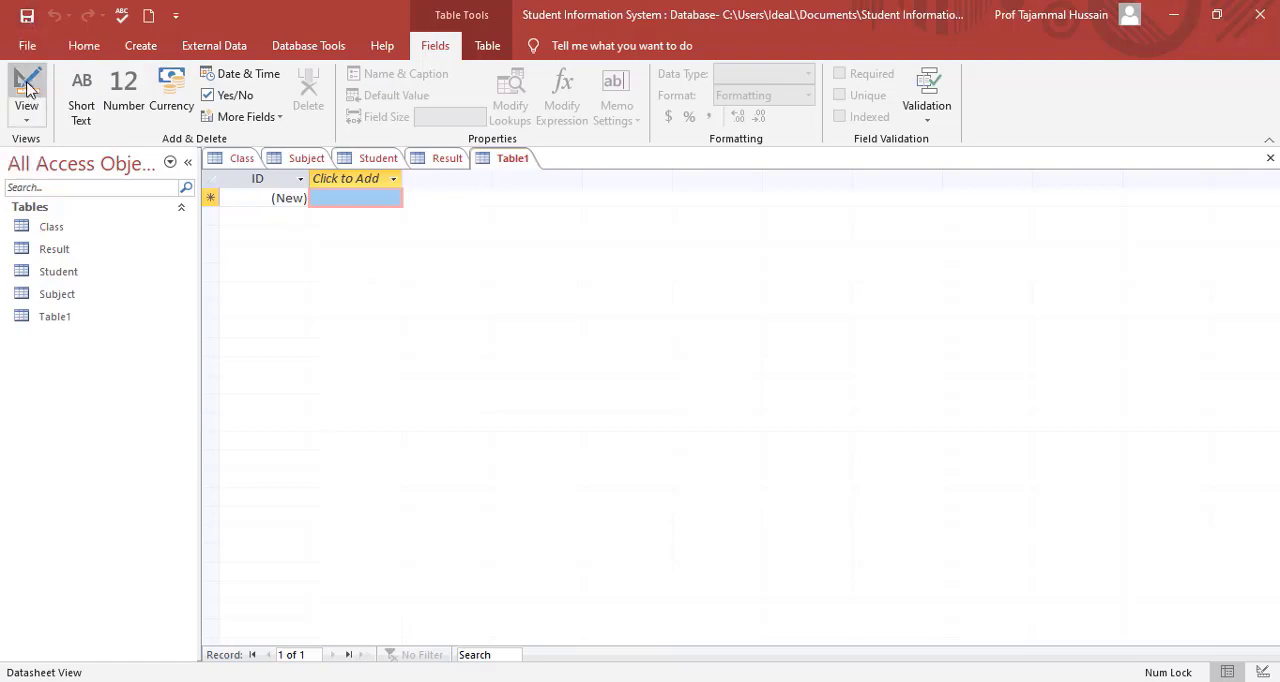
left_click(27, 88)
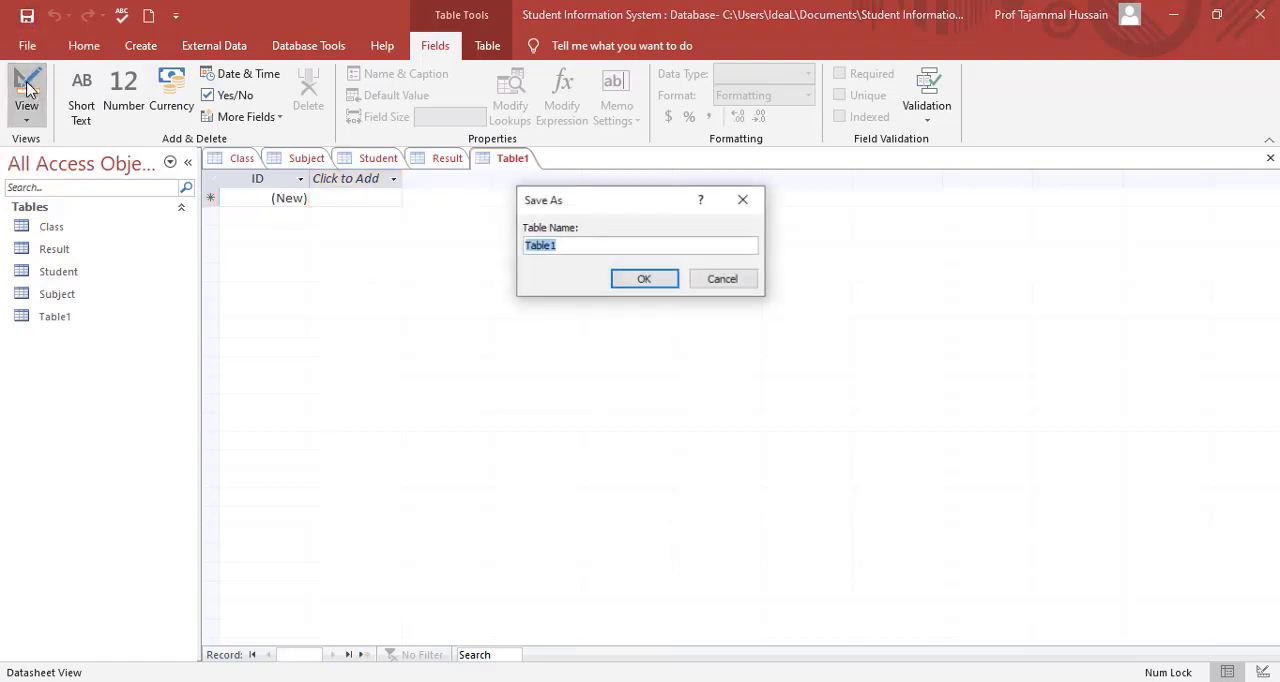
left_click(722, 279)
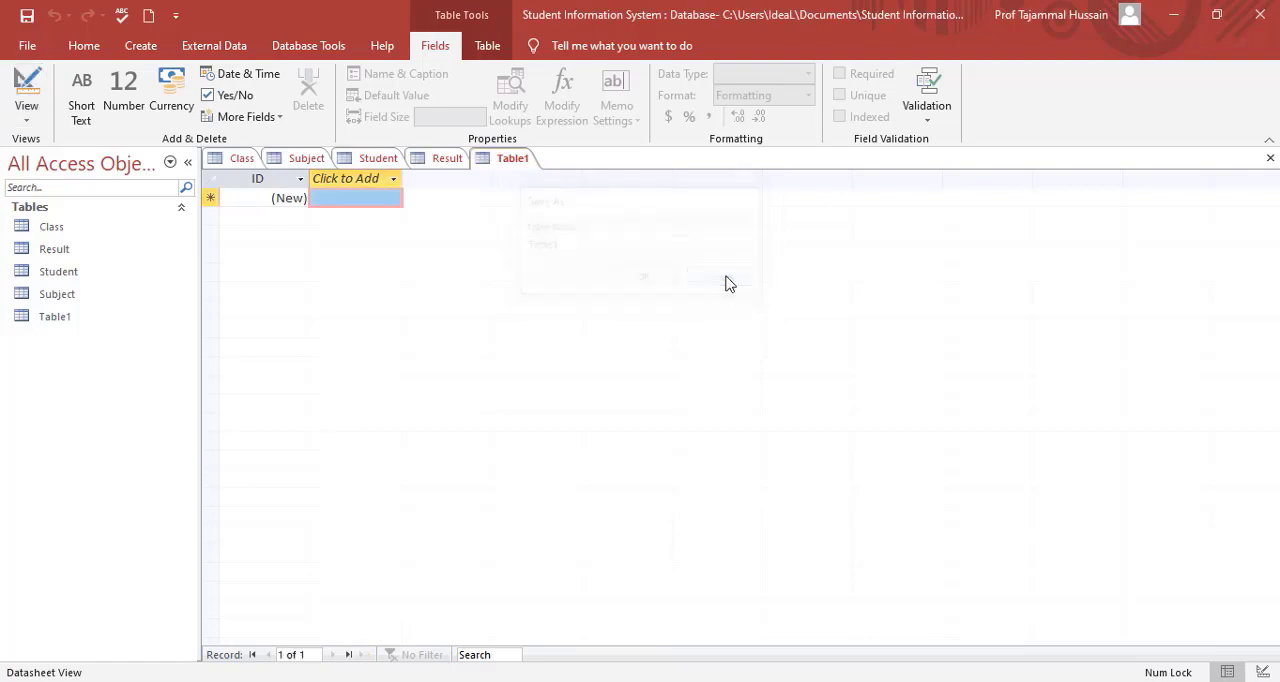
left_click(27, 16)
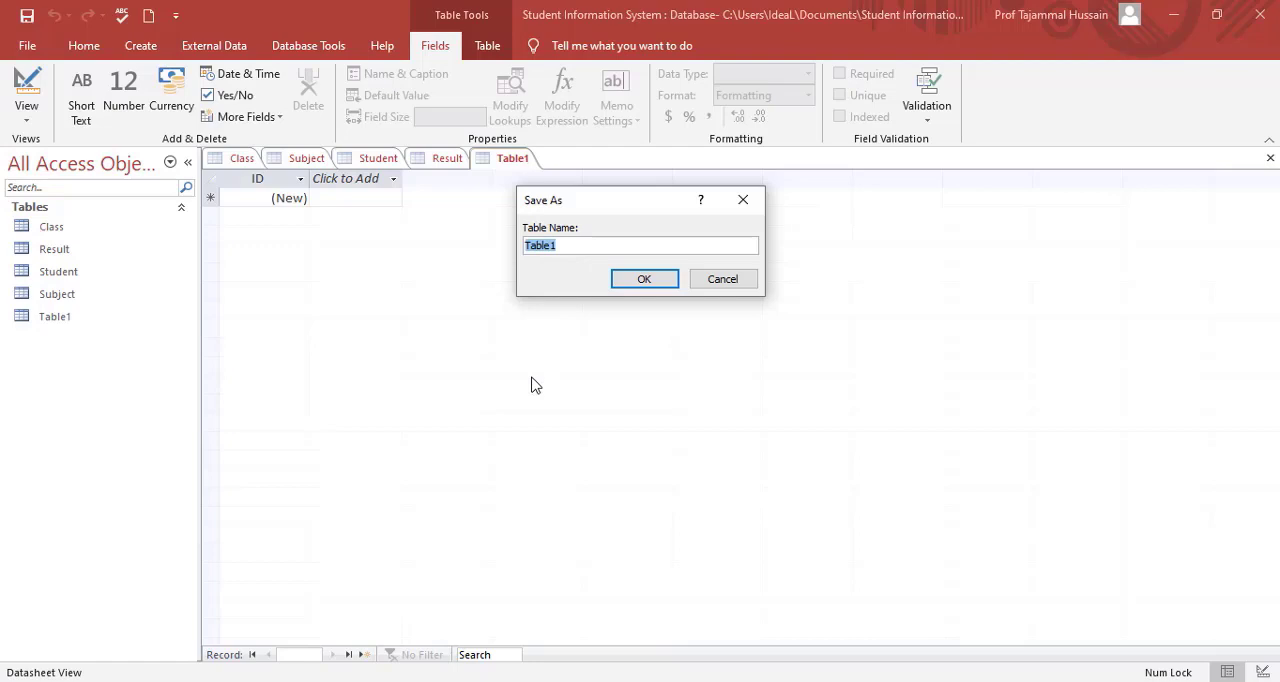
type("Fee")
key("Return")
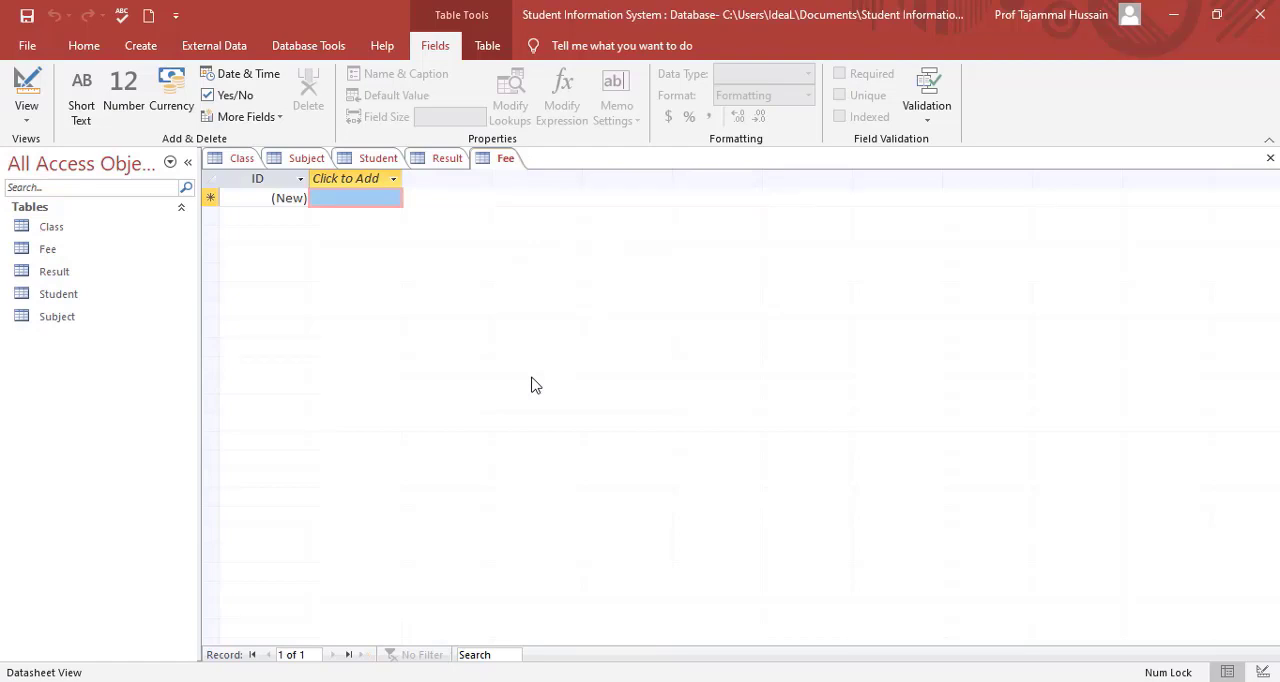
Close the Fee table and delete it from the database.
right_click(507, 165)
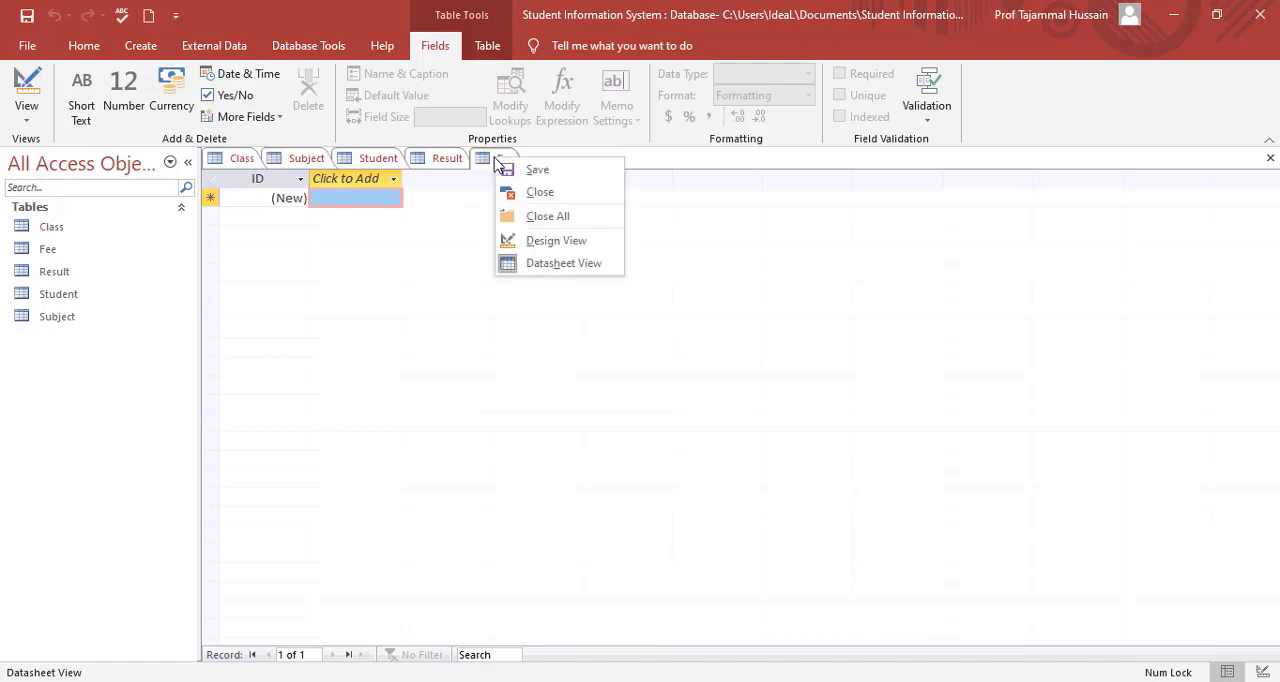
left_click(539, 192)
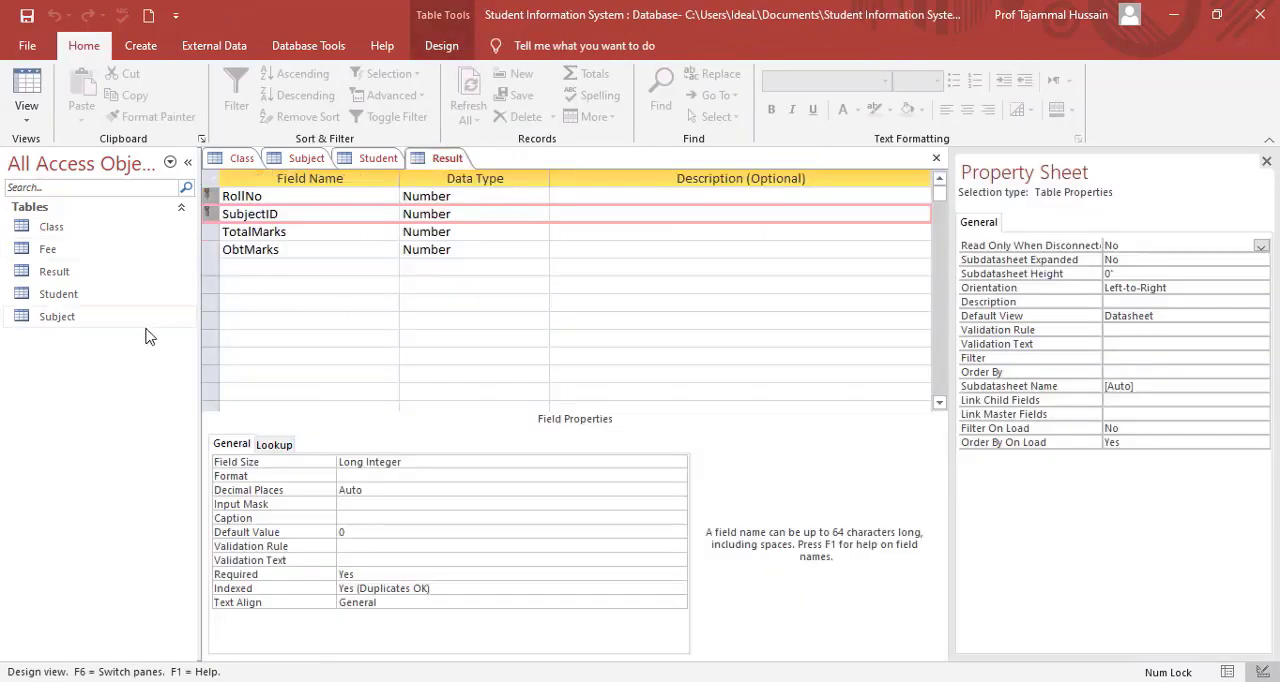
left_click(45, 257)
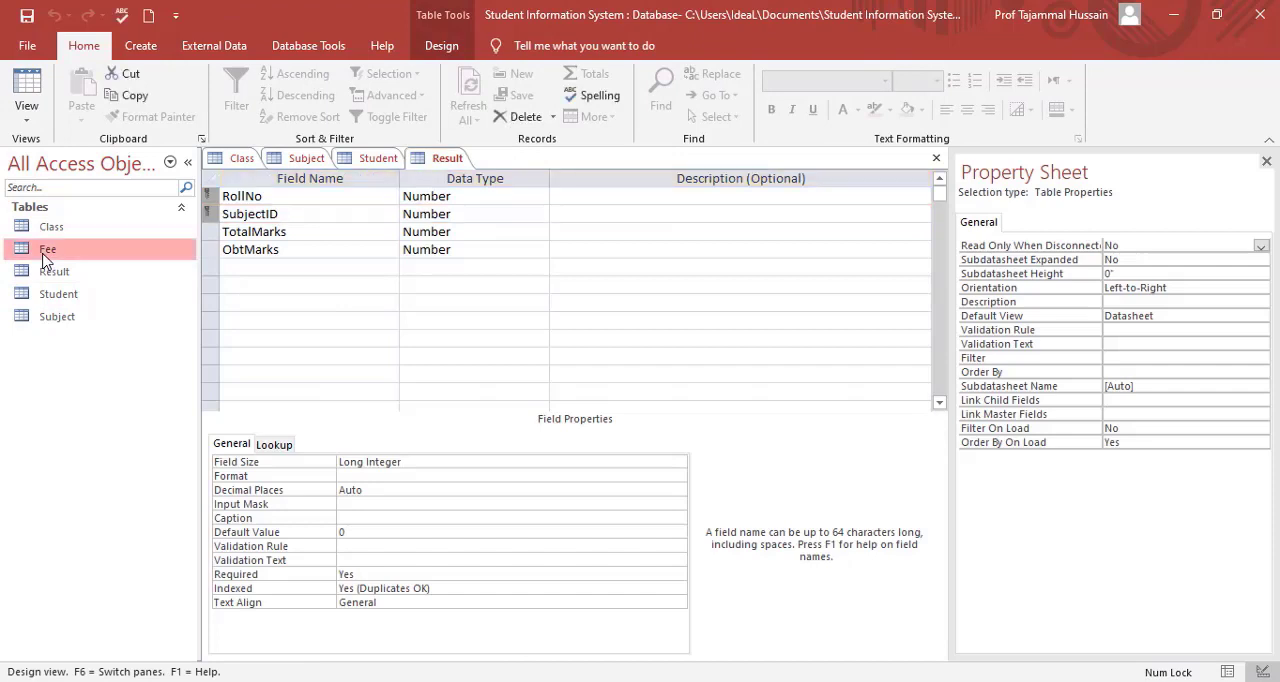
key("Delete")
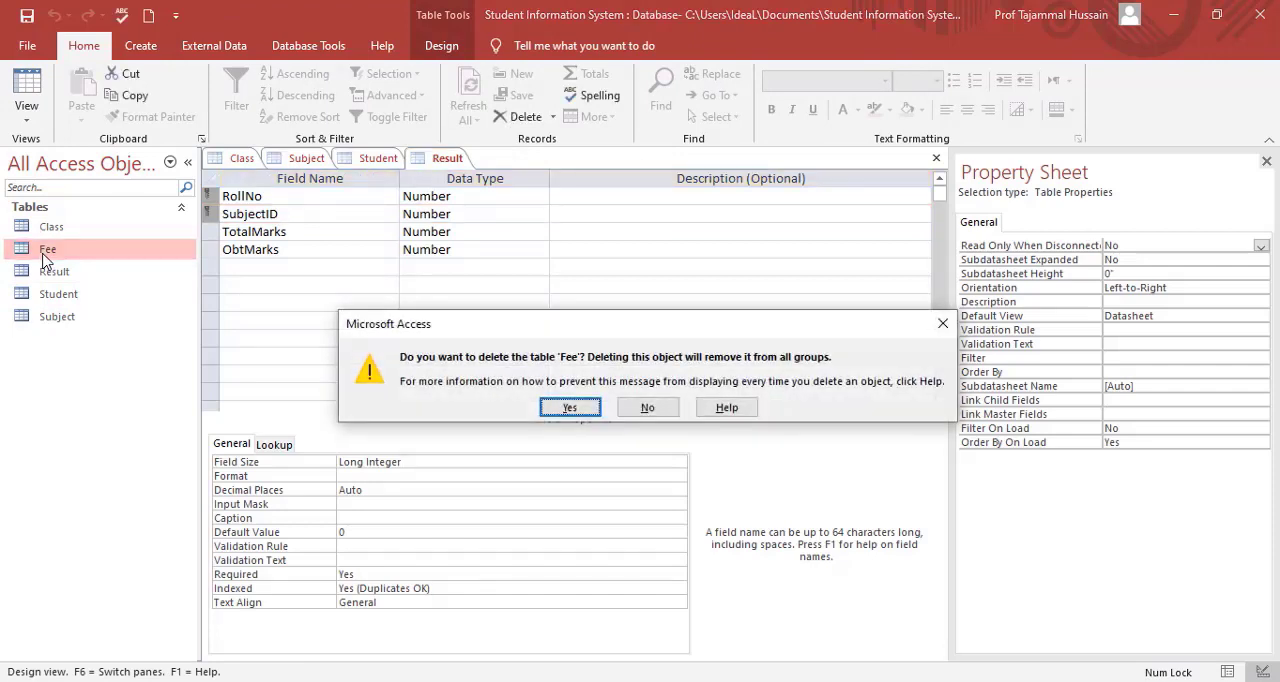
left_click(569, 407)
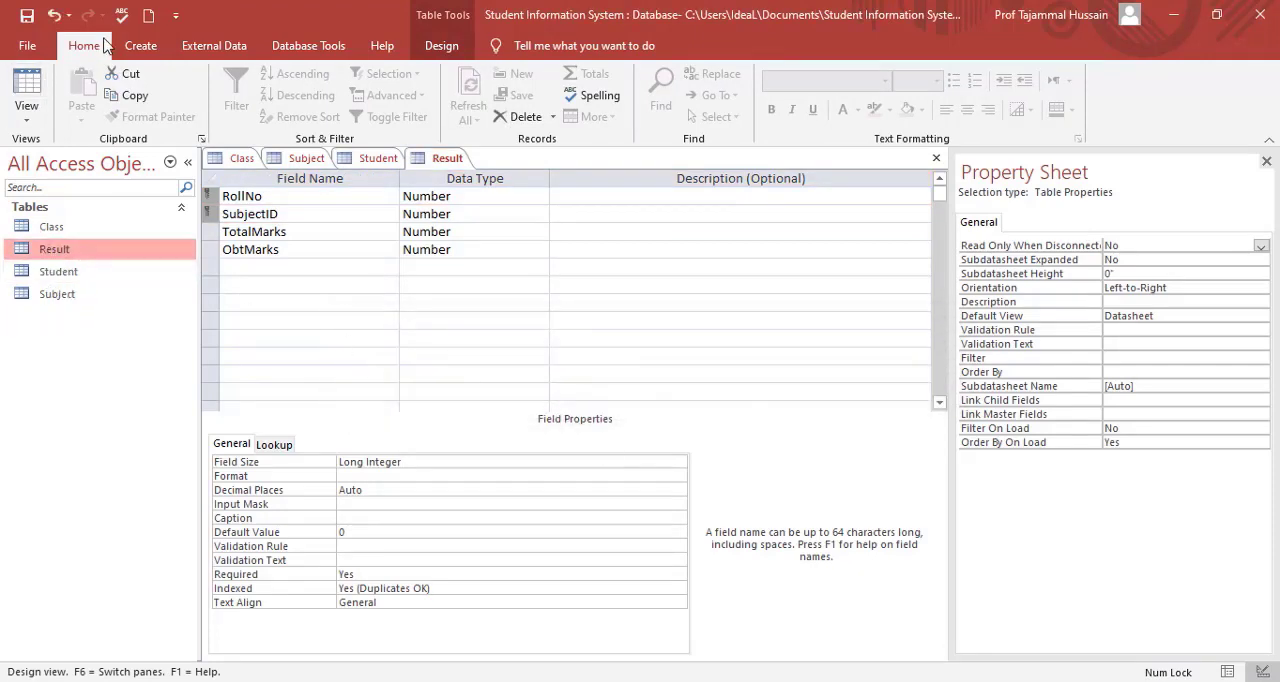
Create a new table and switch it to Design View, saving it under the name Fee.
left_click(143, 47)
left_click(115, 80)
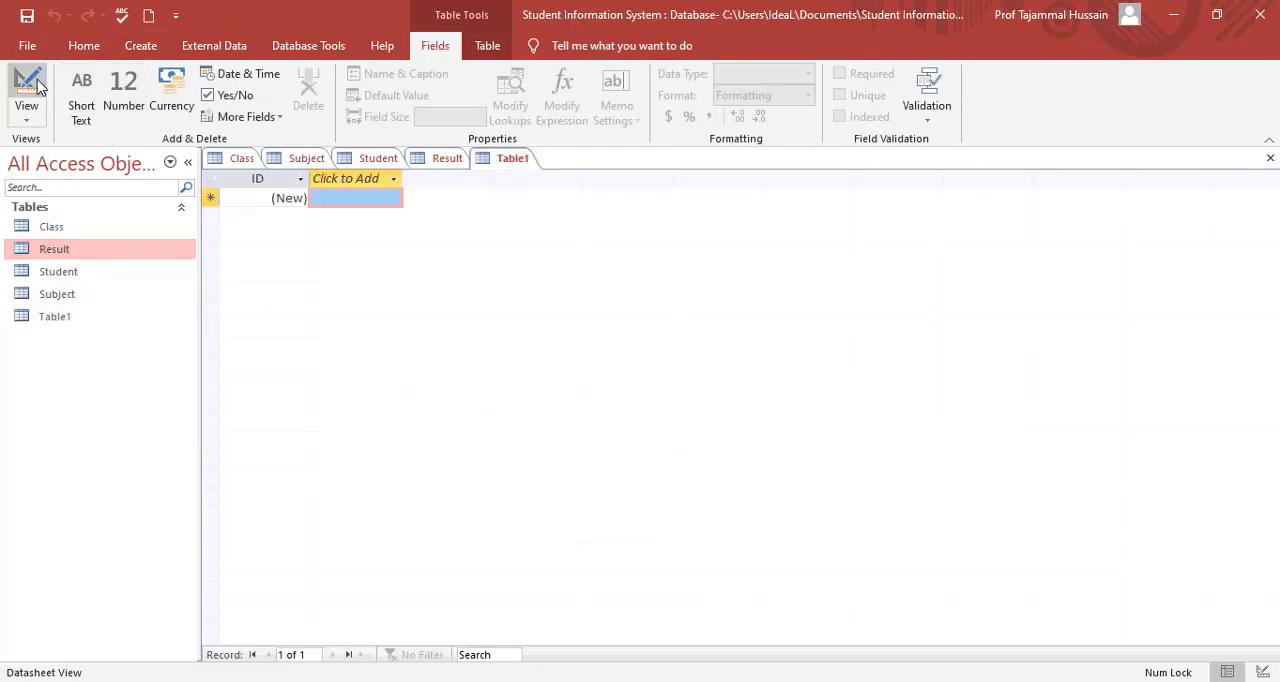
left_click(38, 88)
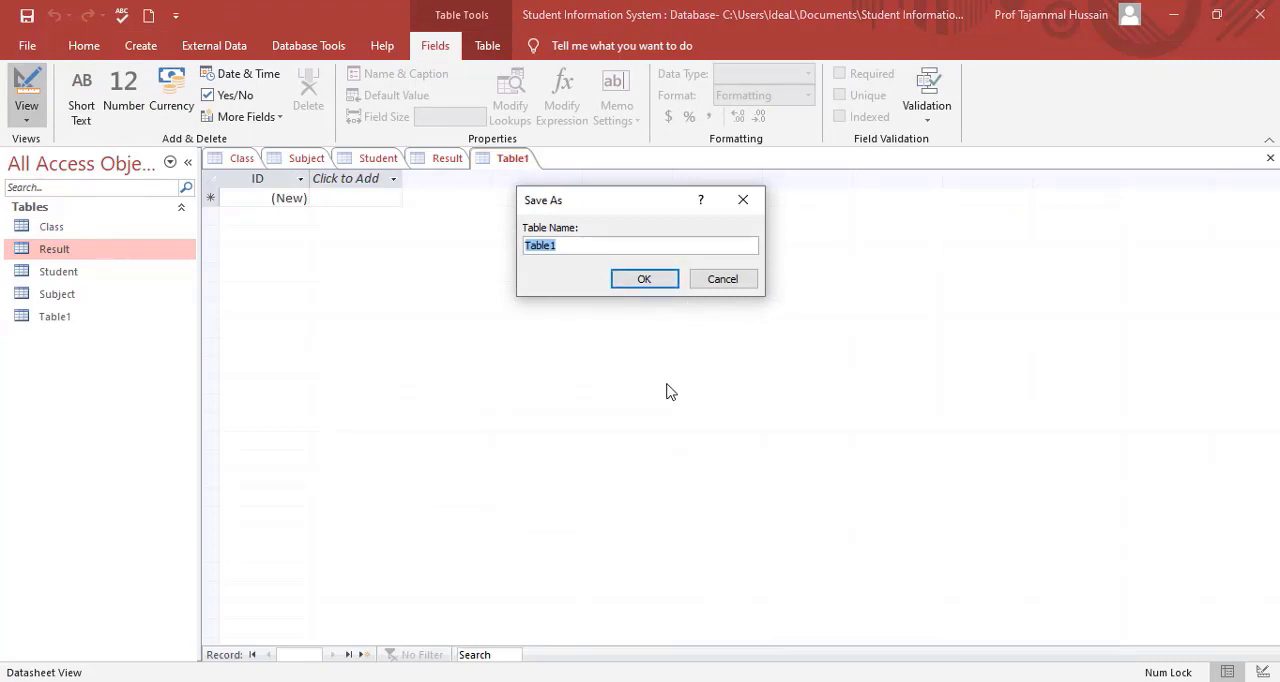
type("Fee")
key("Return")
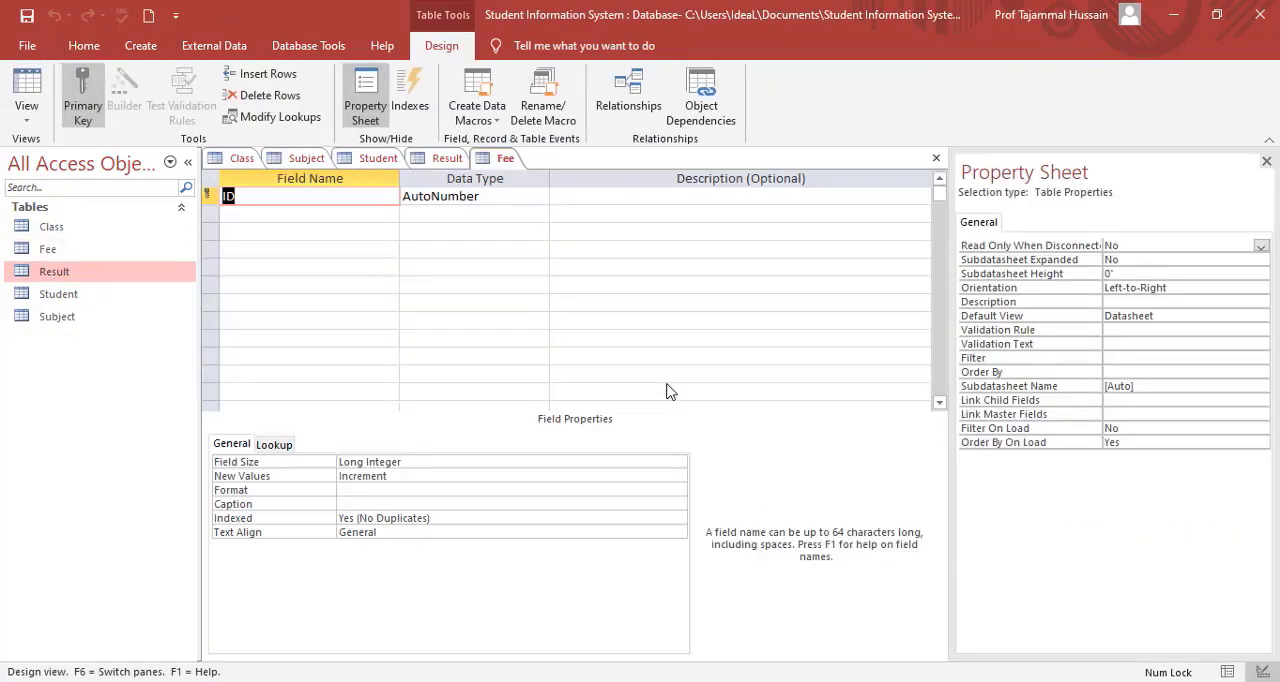
Rename the Fee table's ID key field to ReceiptNo and set its data type to Number.
type("ReceiptNo")
key("Tab")
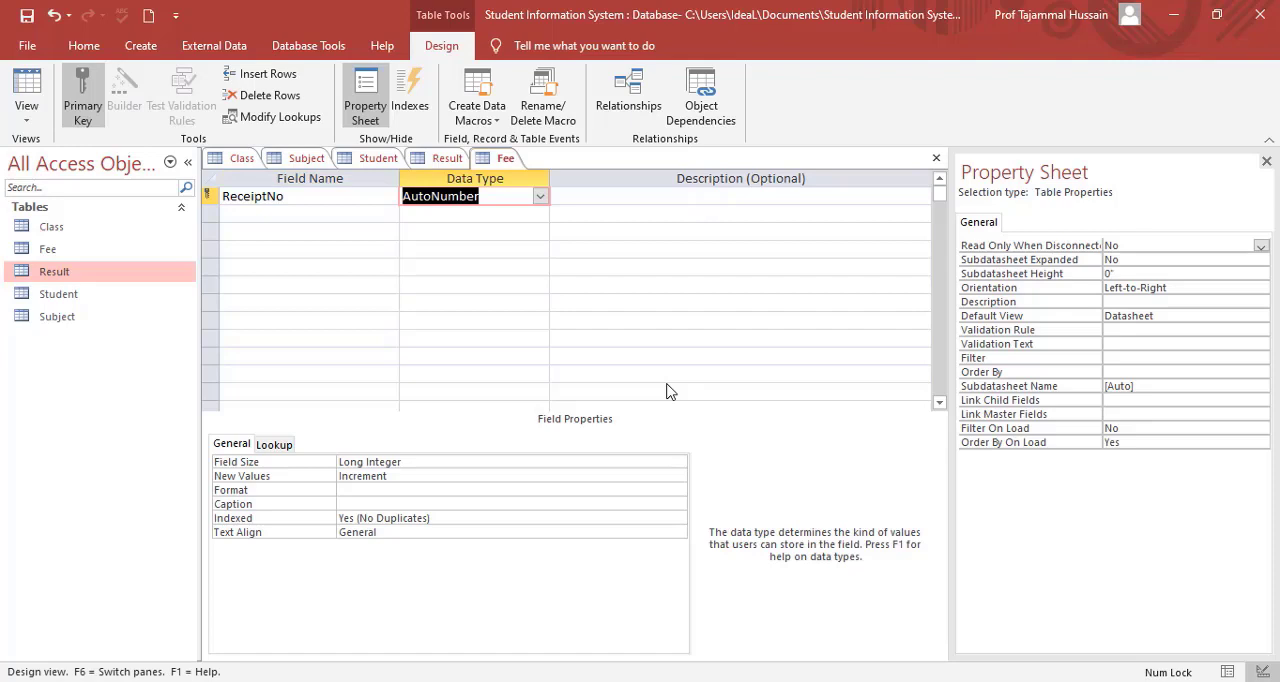
type("n")
key("Tab")
key("Tab")
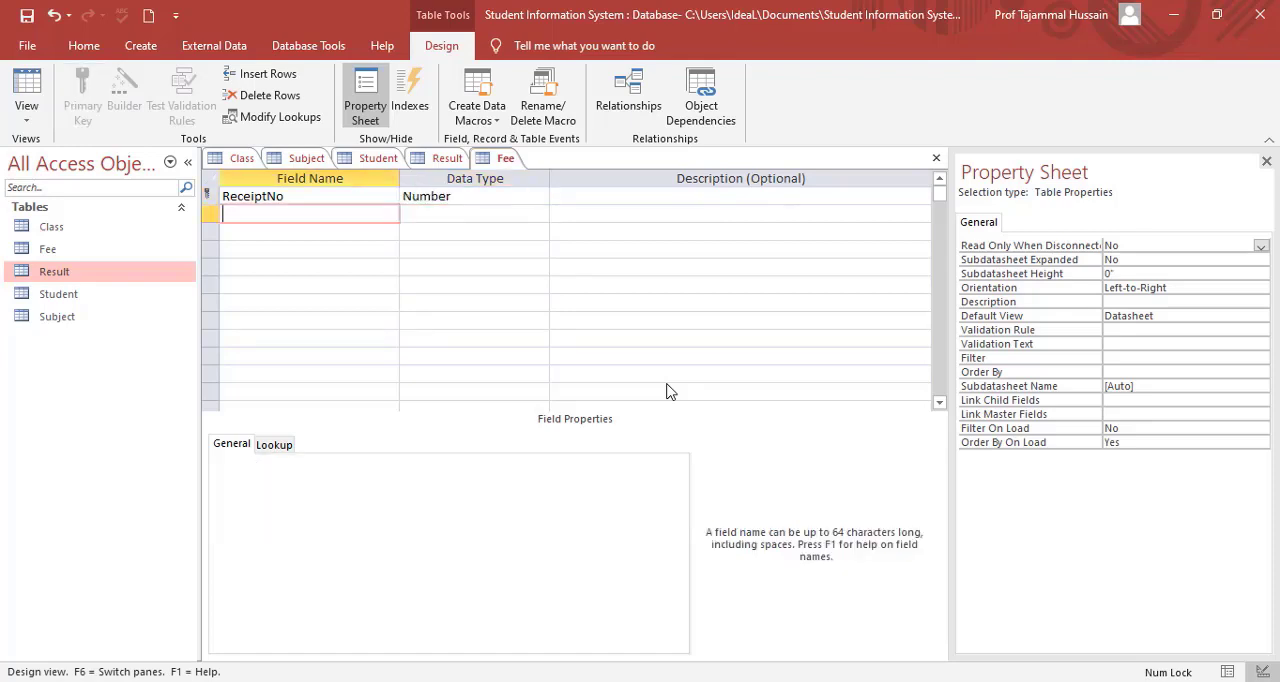
Add a DepositDate field to the Fee table with the Date/Time data type.
type("DepositDate")
key("Tab")
type("Date/Time")
key("Down")
key("Left")
Add a RollNo field to the Fee table with the Number data type.
type("RollNo")
key("Tab")
type("Number")
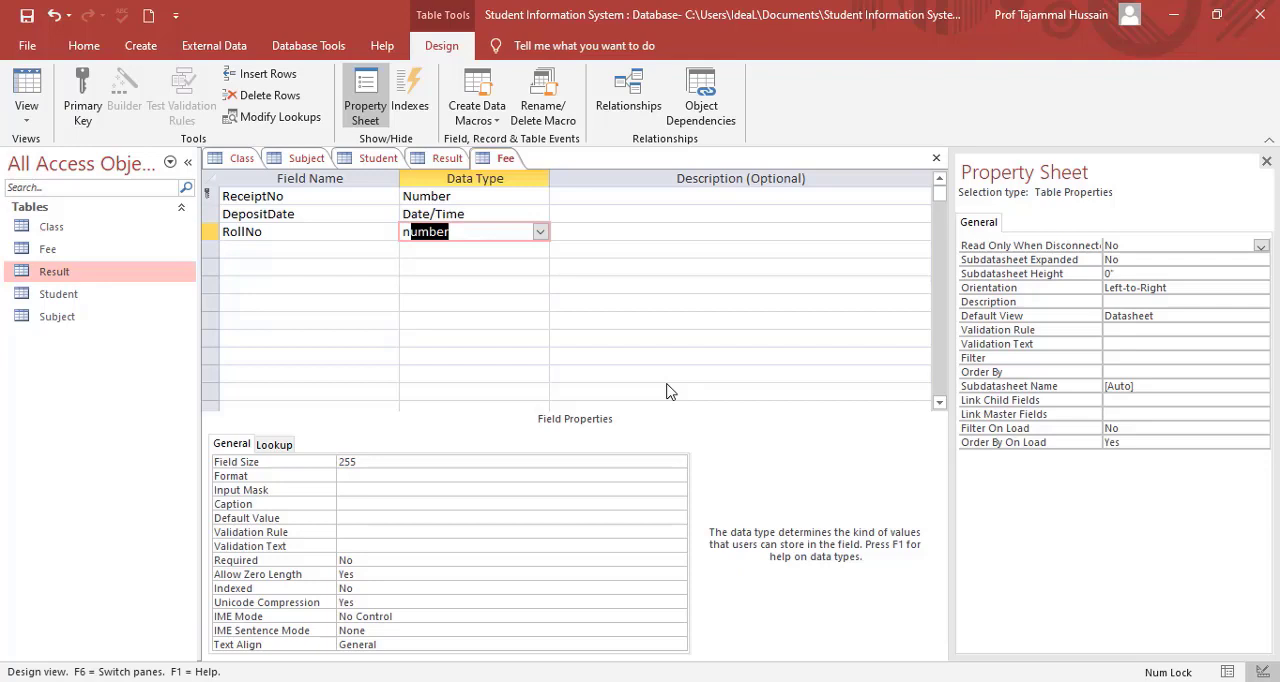
key("Down")
key("Left")
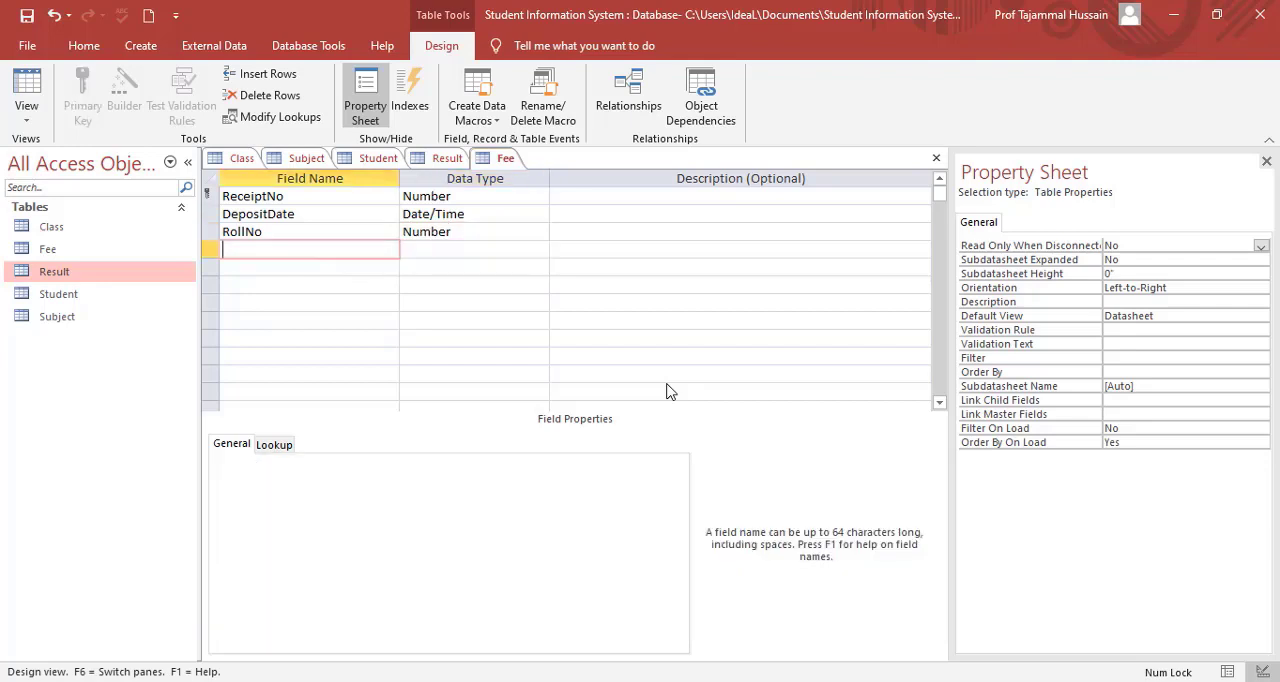
Add an Amount field to the Fee table with the default Short Text type and save the table.
type("Amount")
key("Down")
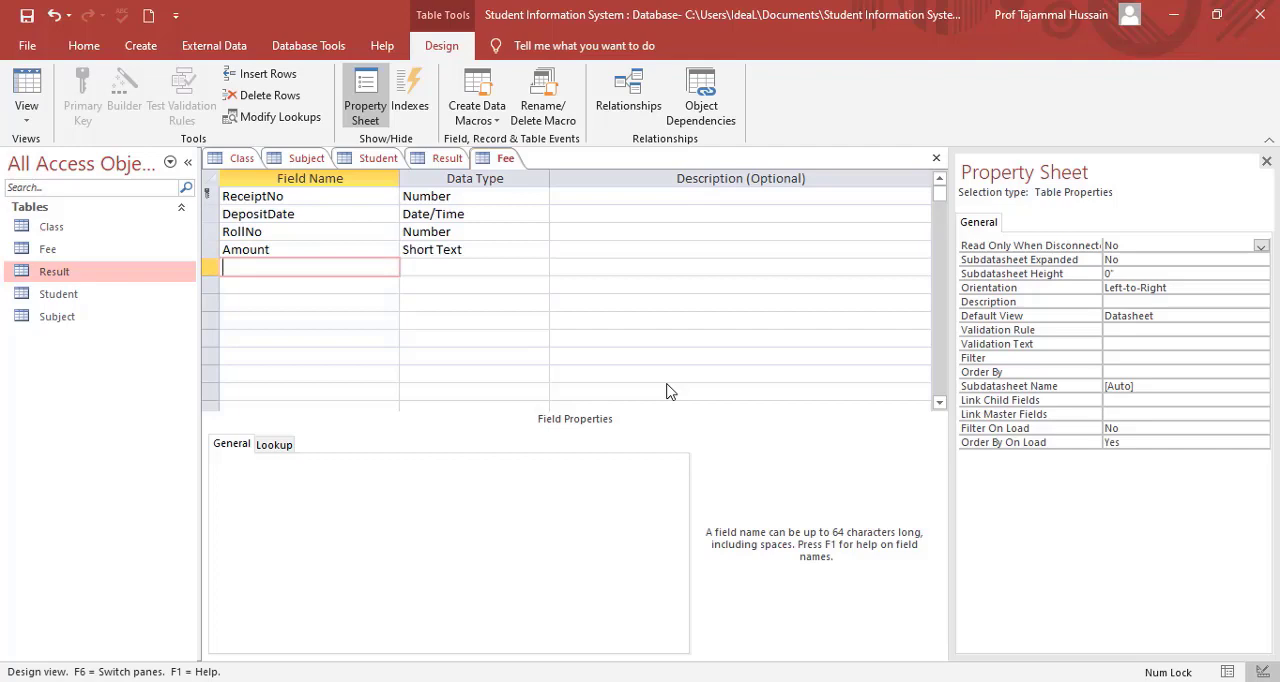
key("Up")
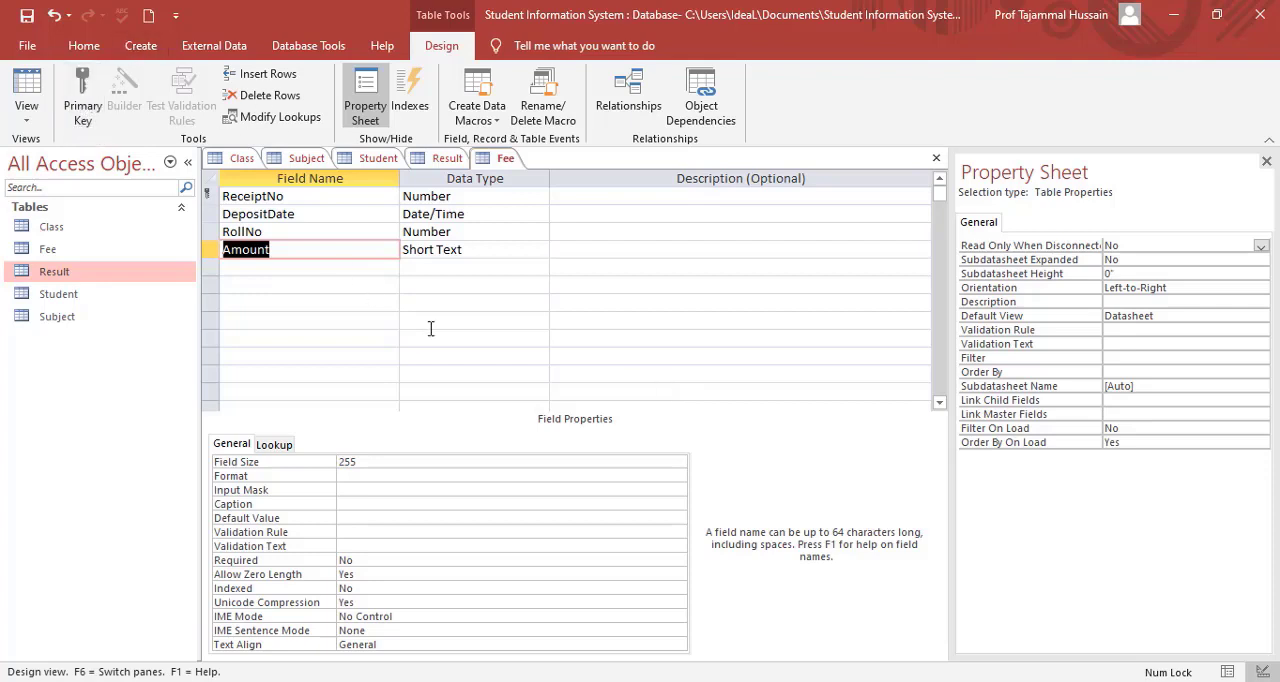
left_click(285, 196)
left_click(28, 17)
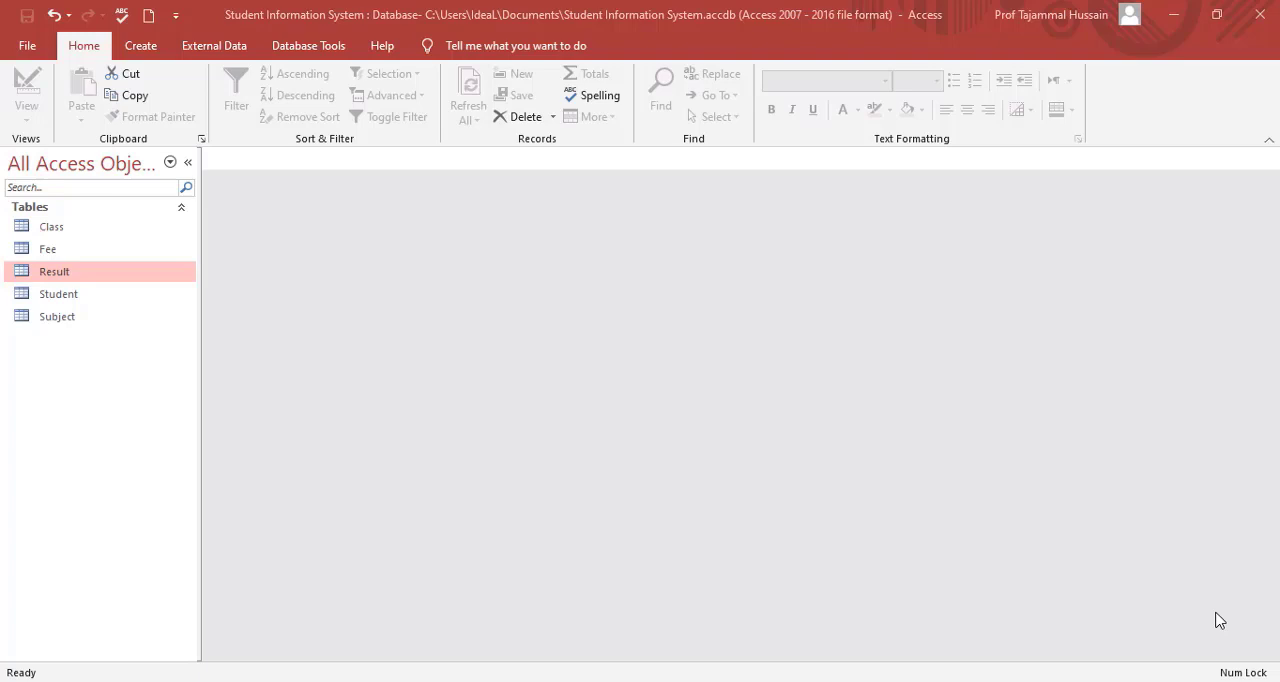
Open the database's Relationships window and add the Class and Fee tables to the layout.
left_click(316, 50)
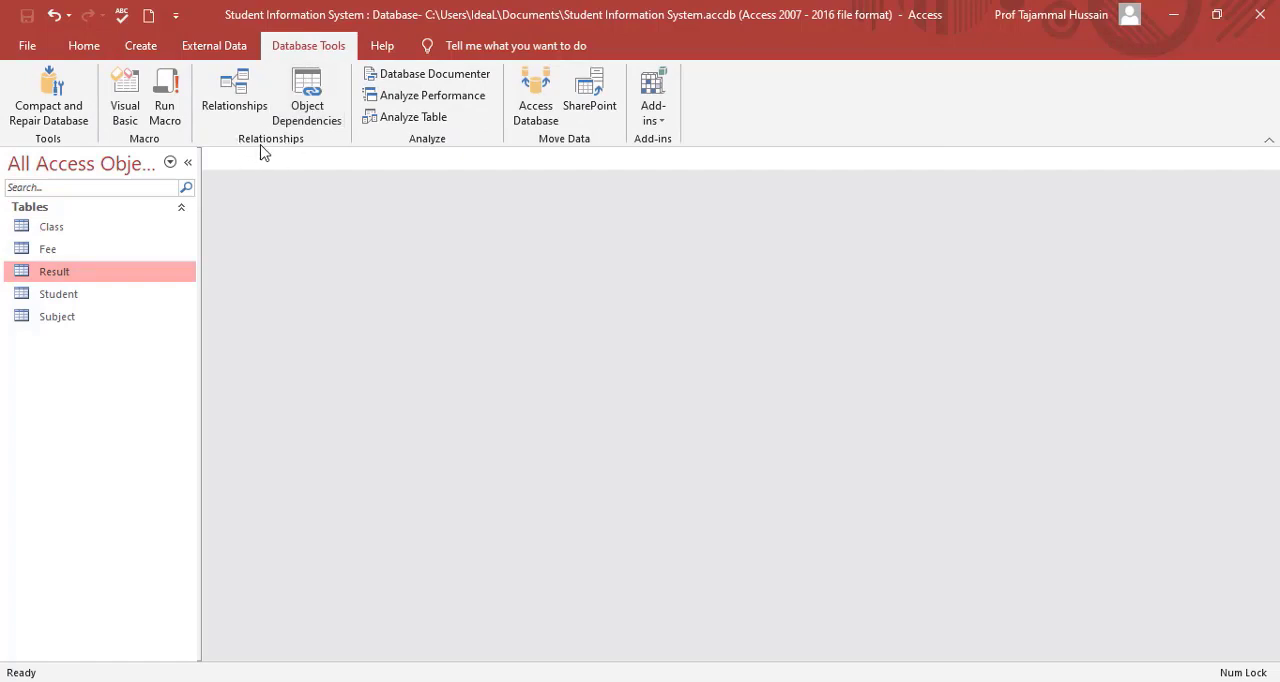
left_click(232, 104)
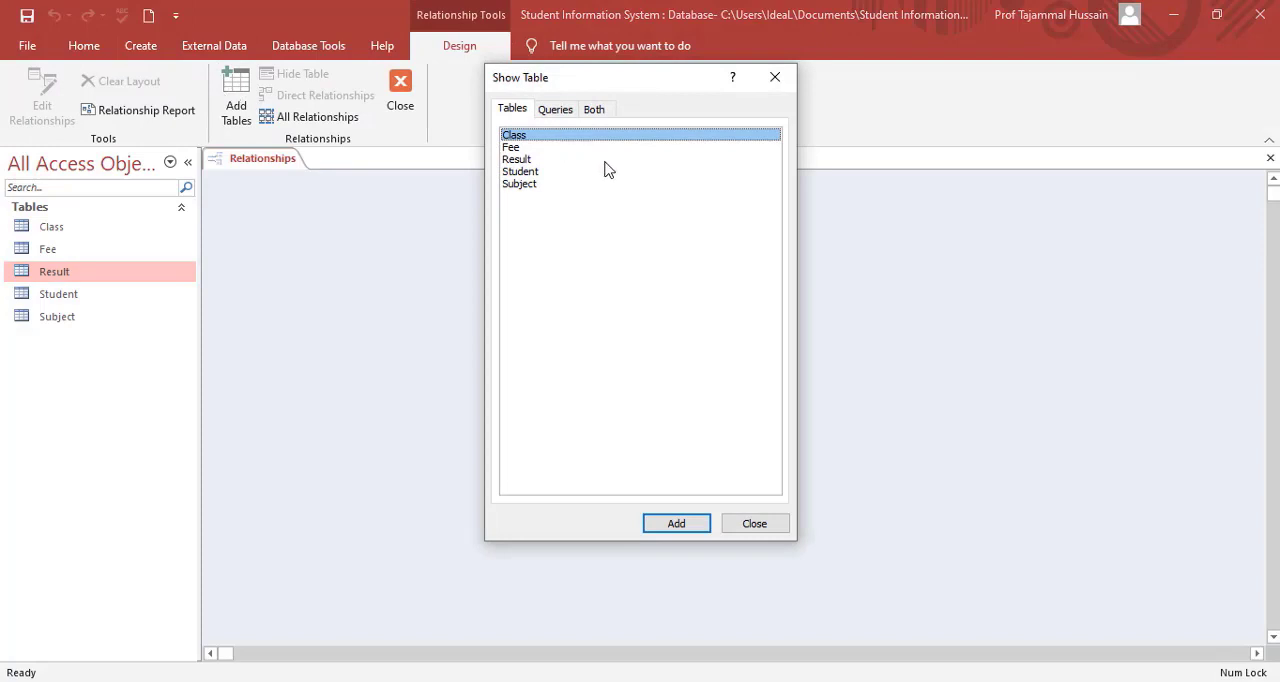
left_click_drag(617, 87, 612, 51)
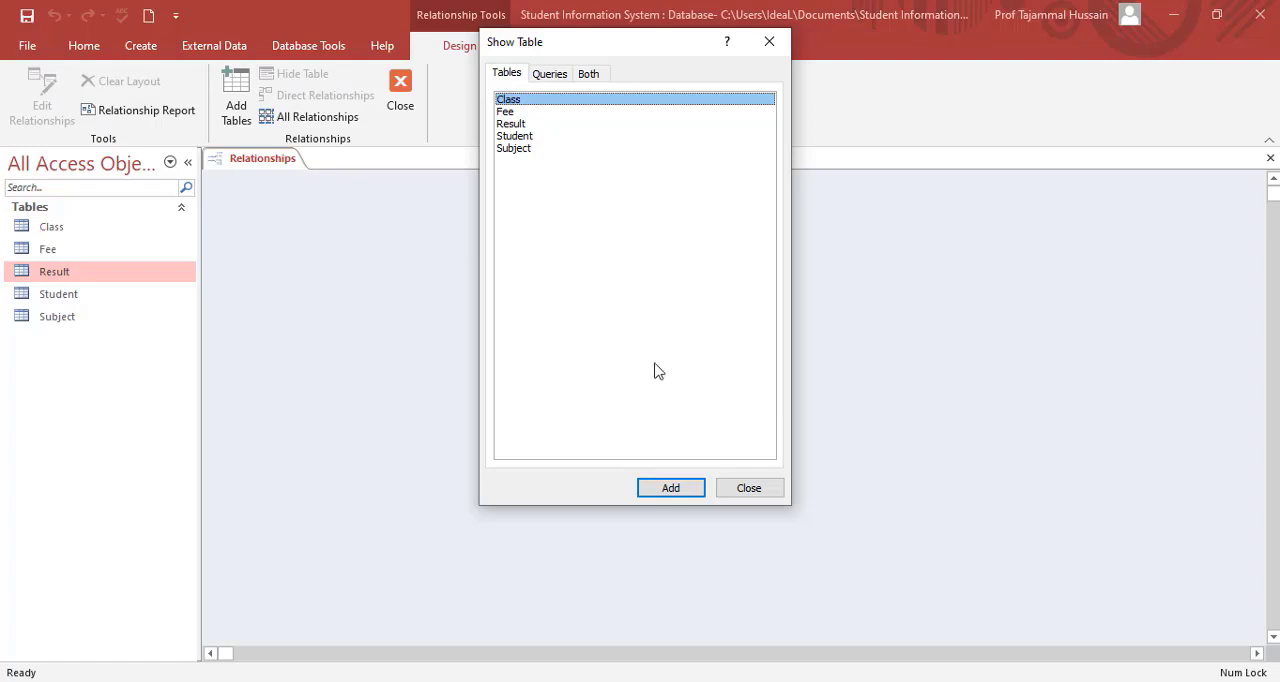
left_click(680, 490)
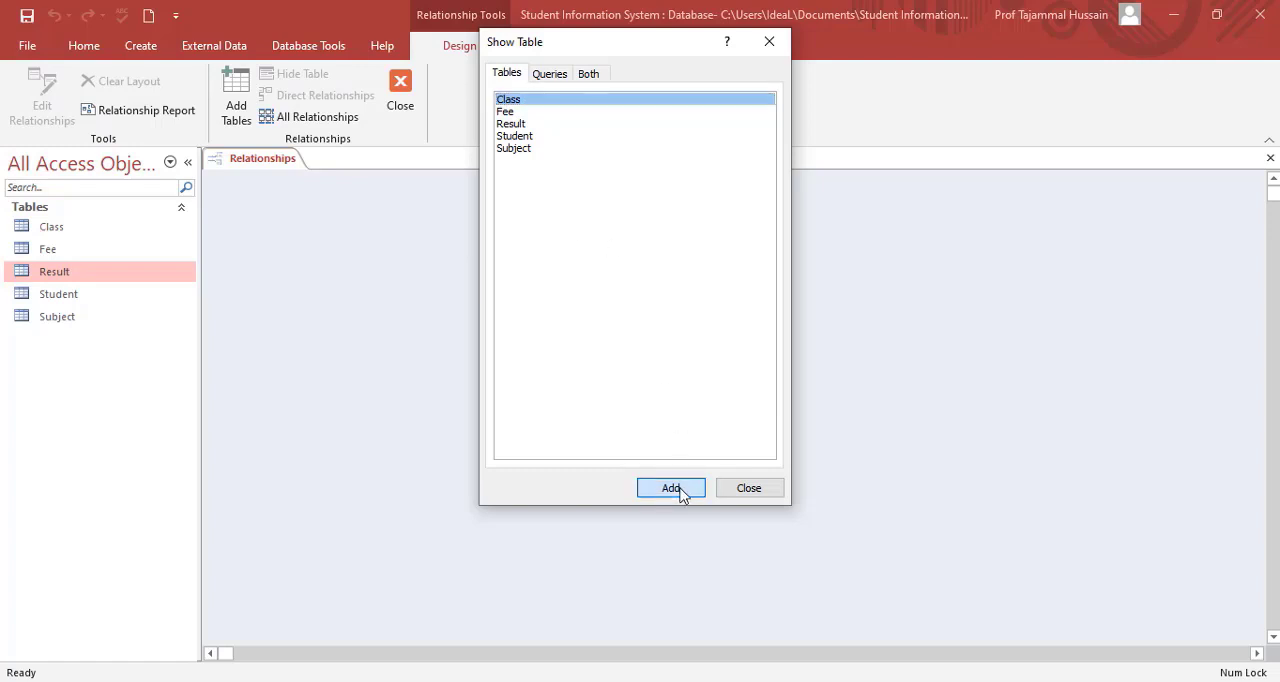
left_click(525, 113)
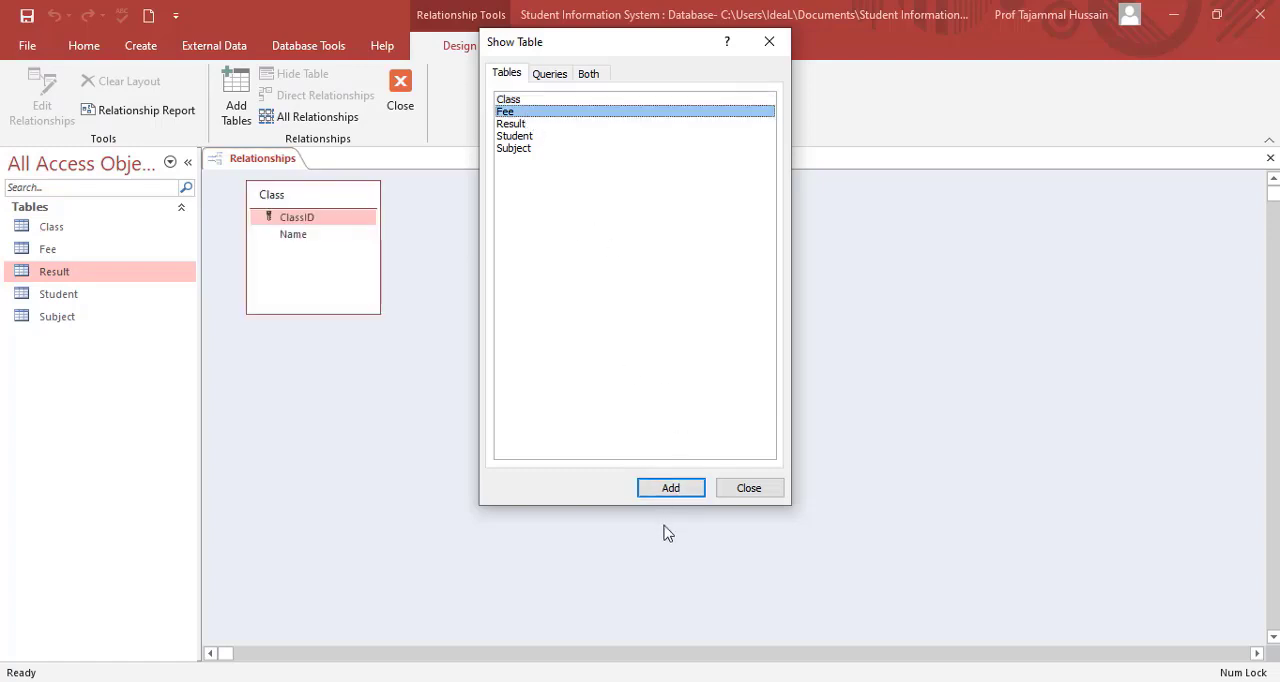
left_click(665, 492)
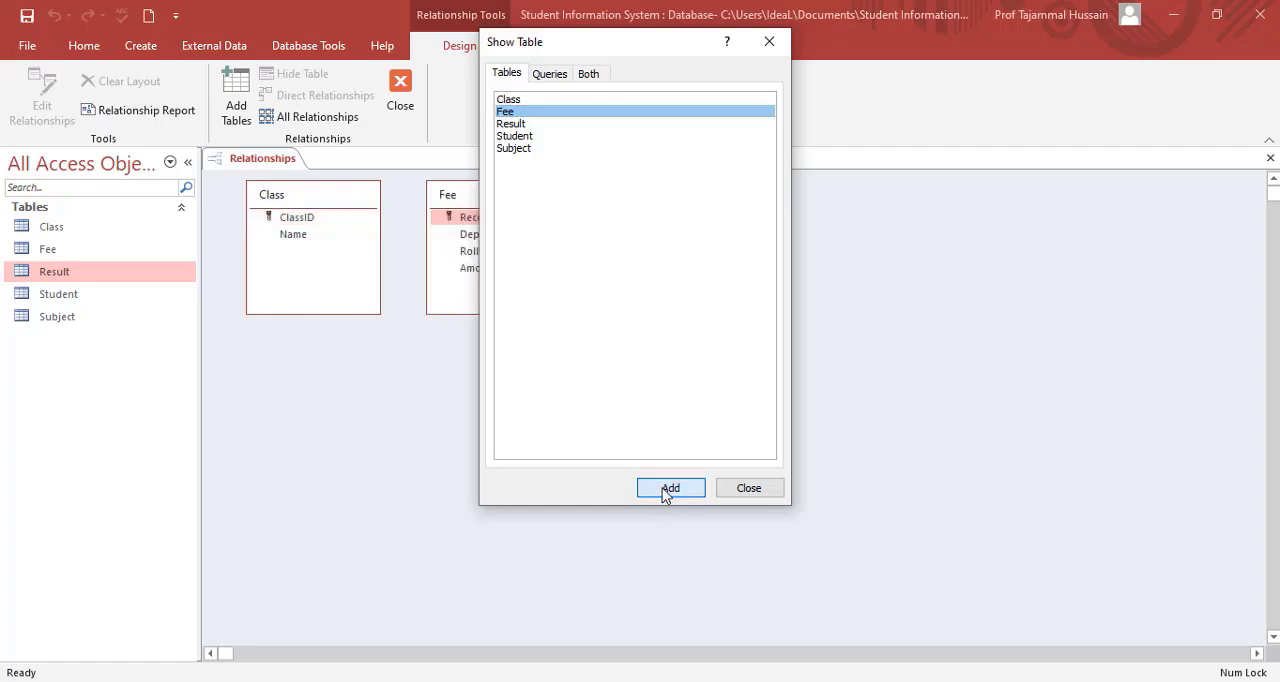
Add the Result, Student and Subject tables to the relationships layout and finish adding tables.
left_click(517, 124)
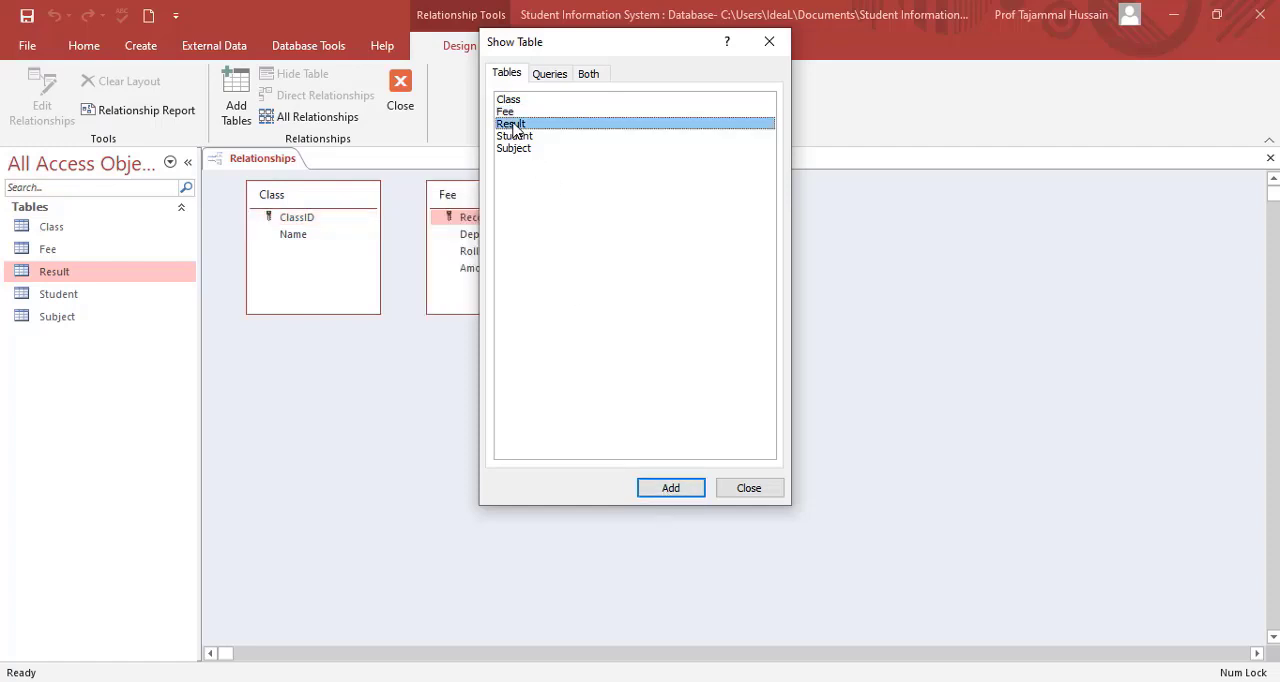
left_click(680, 490)
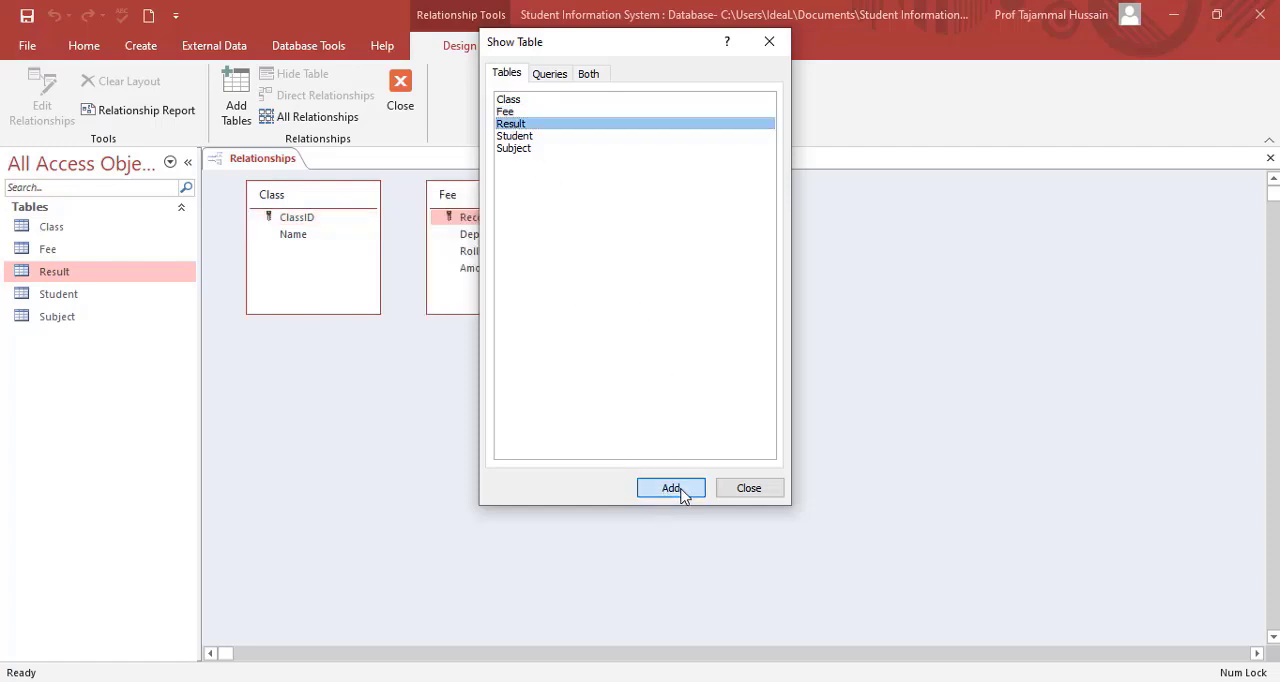
left_click(517, 136)
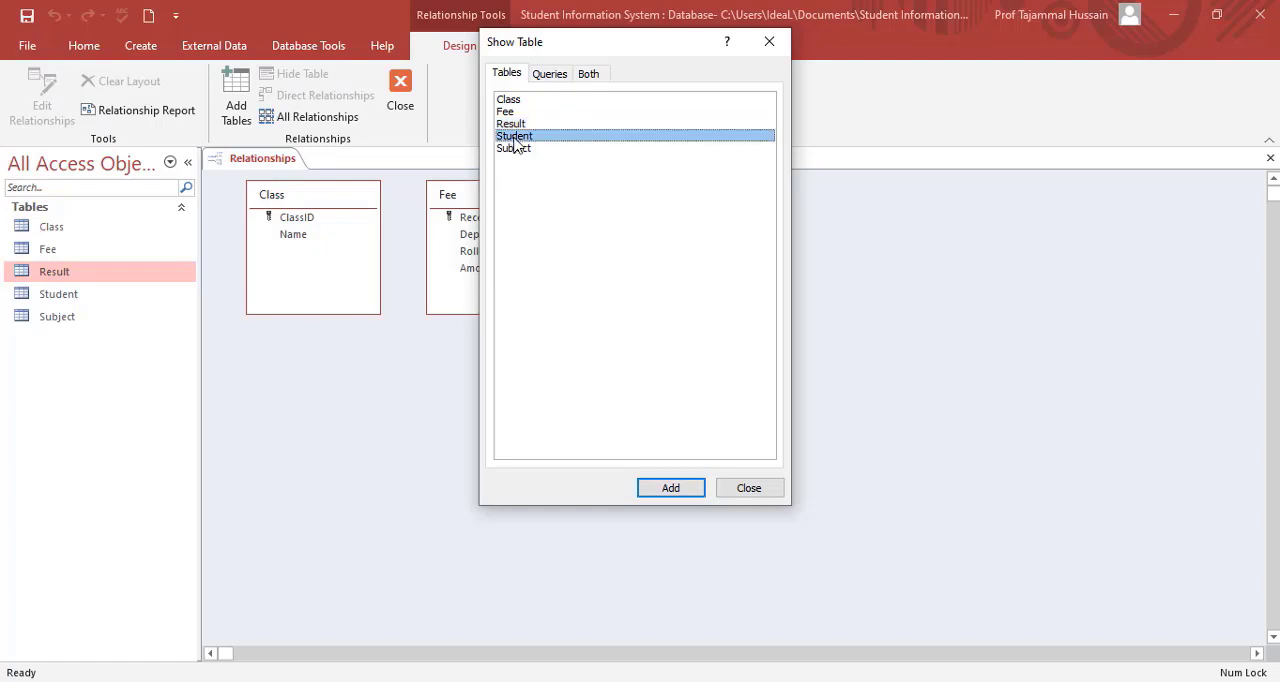
left_click(672, 490)
left_click(518, 149)
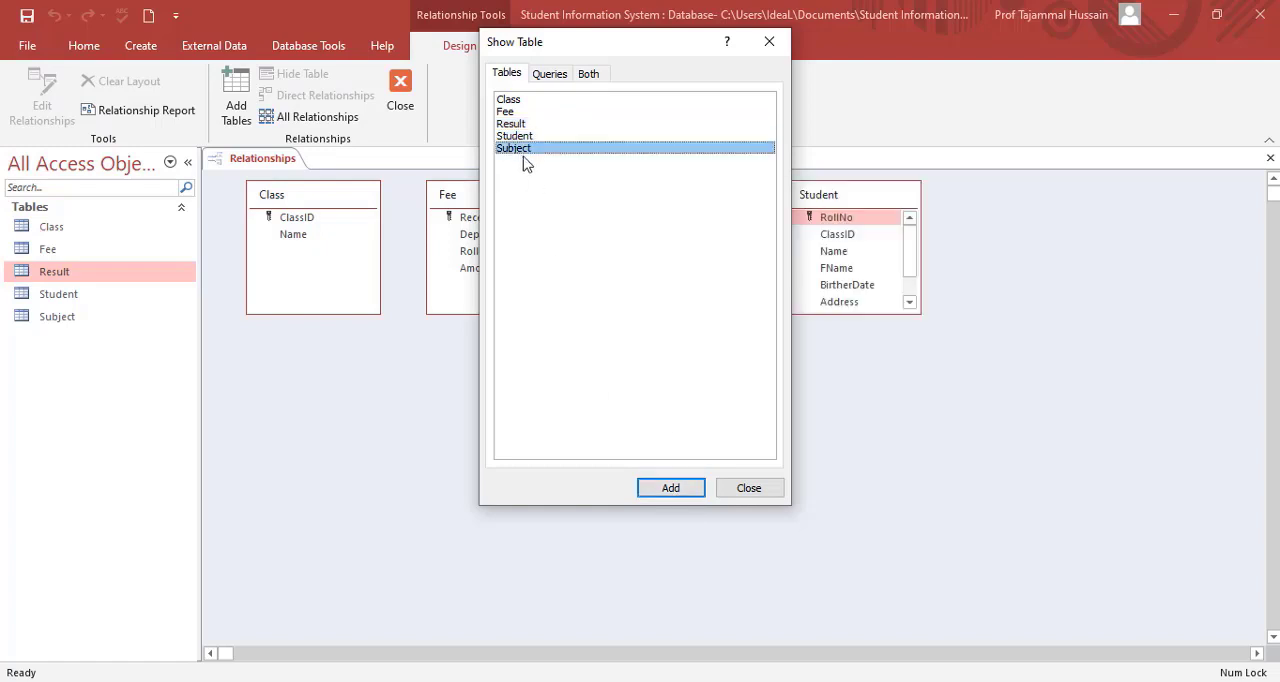
left_click(680, 491)
left_click(748, 492)
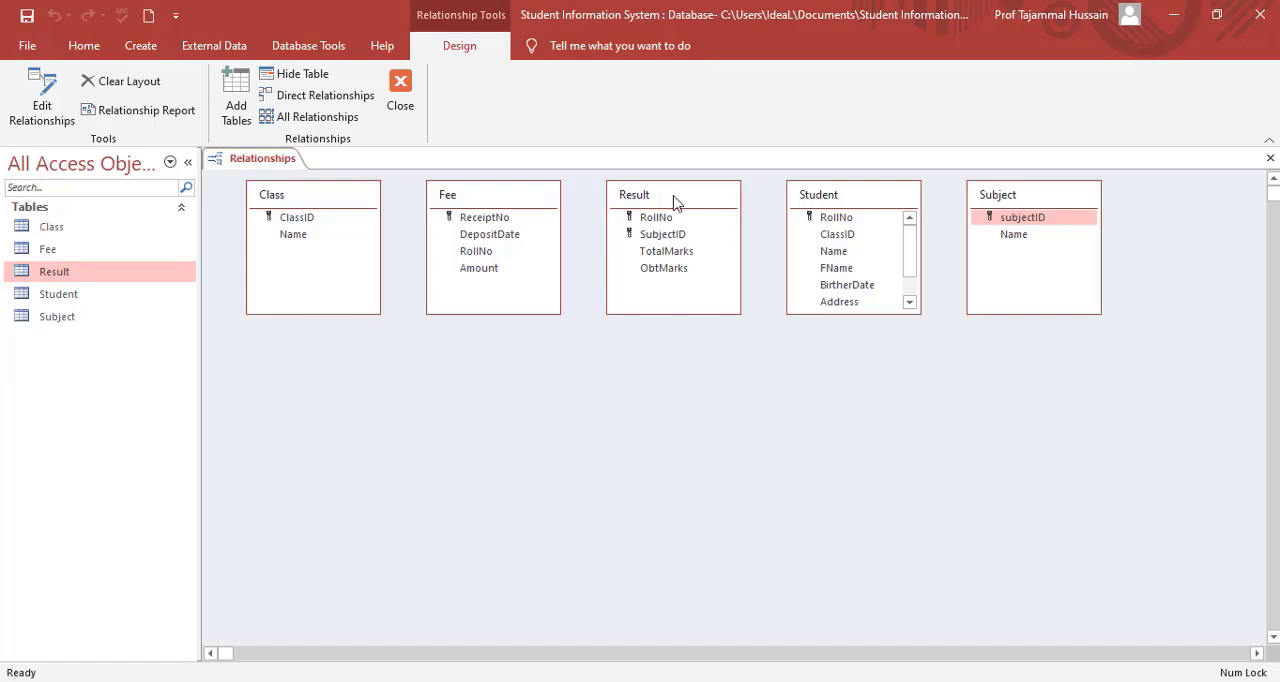
Spread out the table boxes with Subject below Student, Result to Student's left, and Fee above Class to its right.
left_click_drag(674, 202, 433, 350)
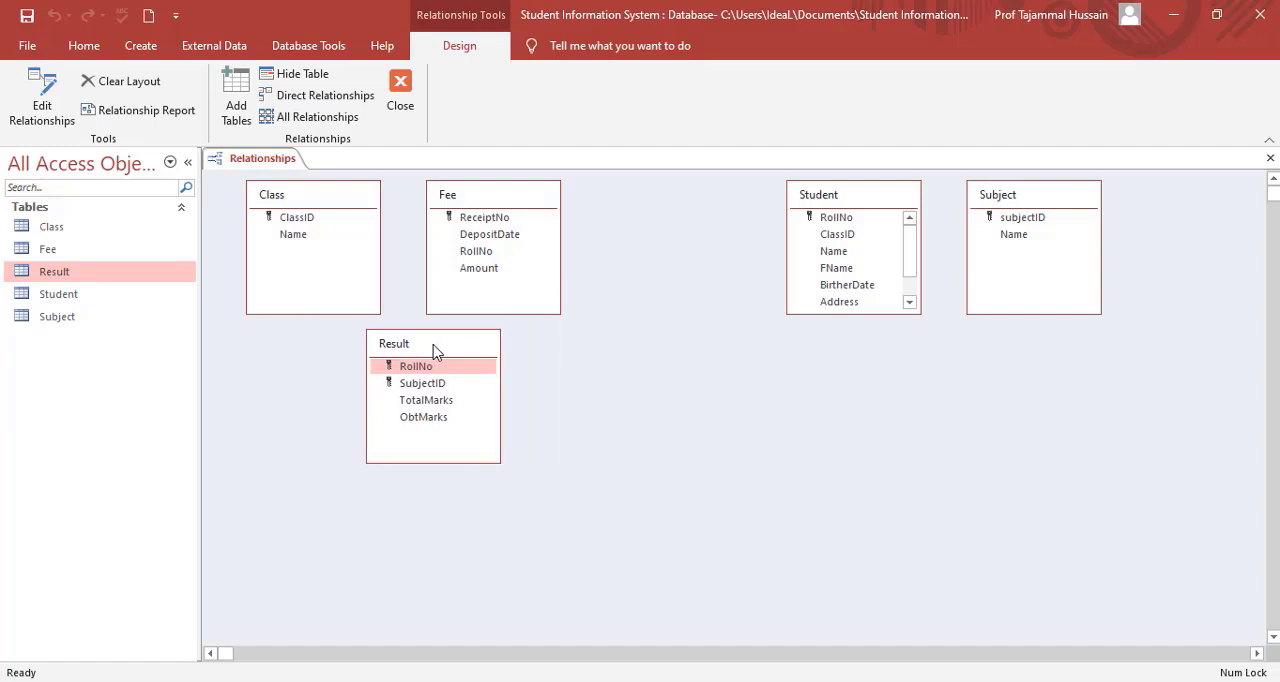
left_click_drag(829, 198, 640, 203)
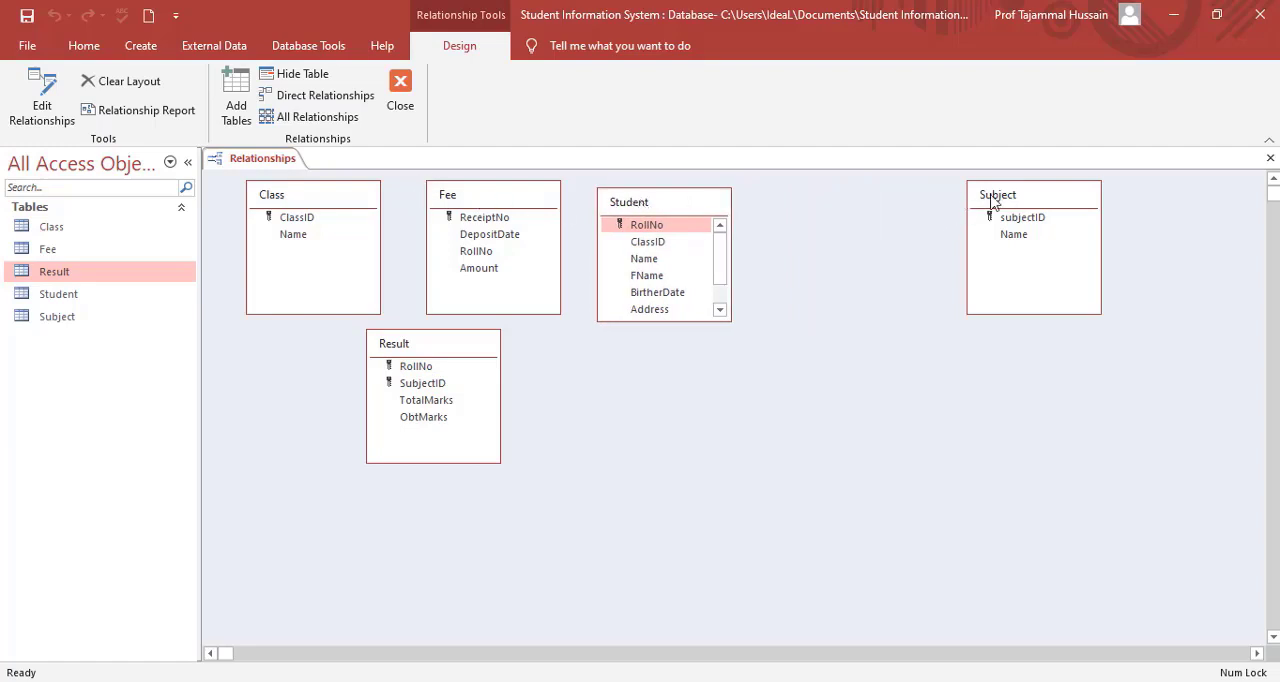
left_click_drag(1003, 200, 628, 395)
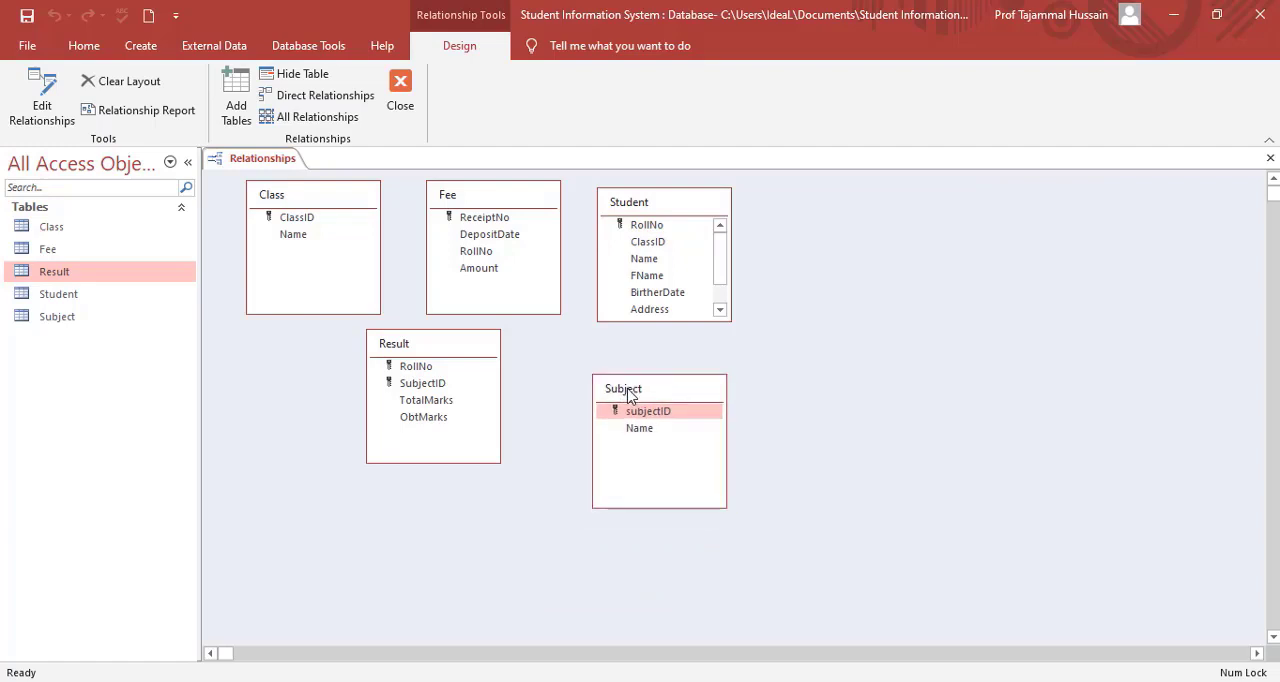
left_click_drag(474, 200, 914, 222)
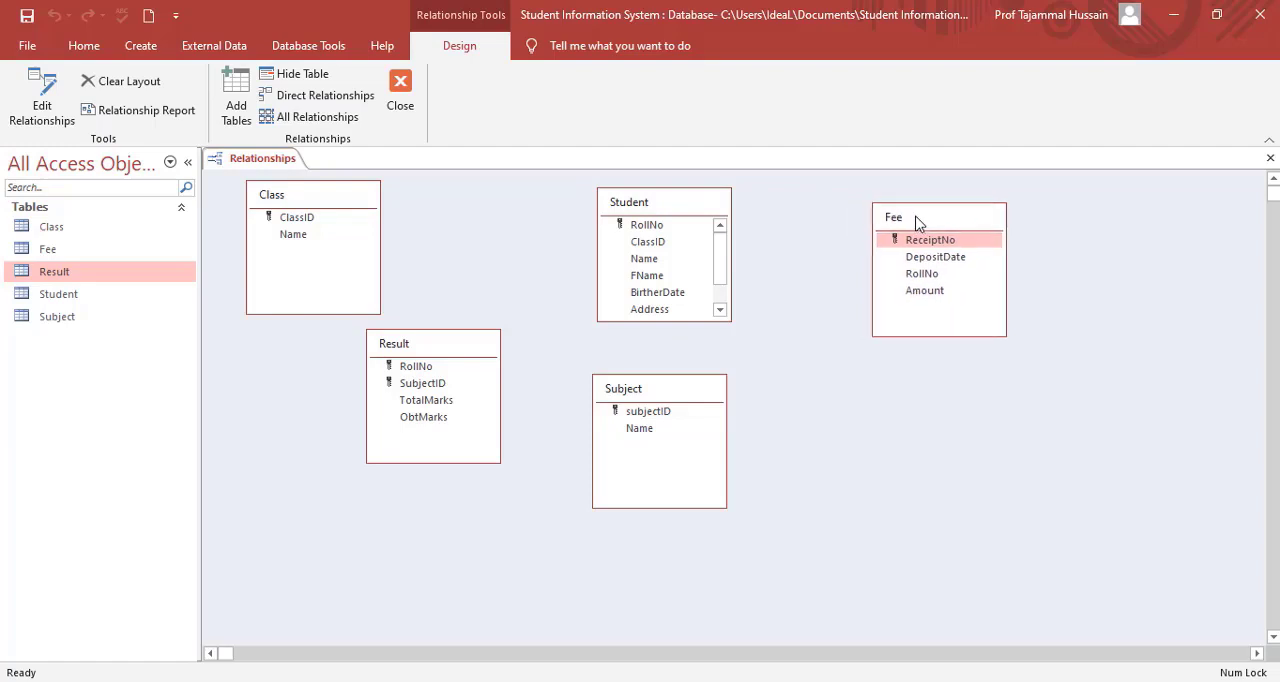
left_click(362, 198)
left_click_drag(535, 265, 967, 426)
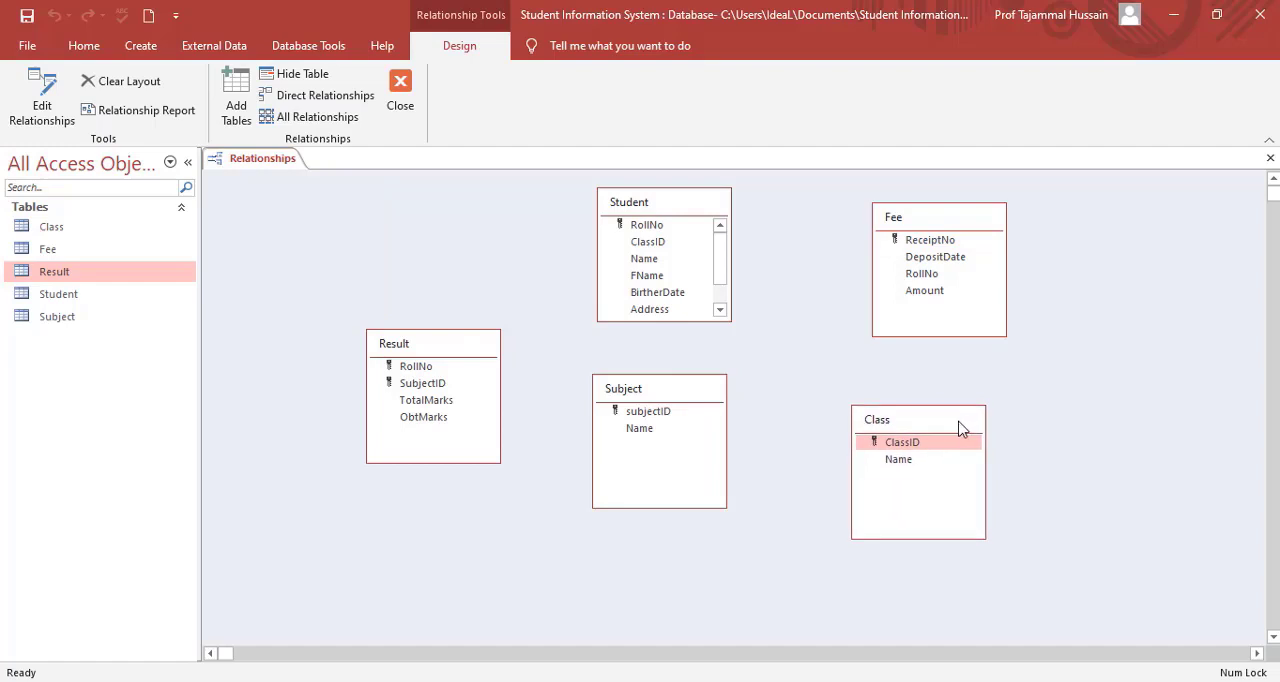
Lengthen the Student box to show all its fields and fine-tune the positions of the Subject, Result and Class boxes around it.
left_click_drag(683, 397, 683, 469)
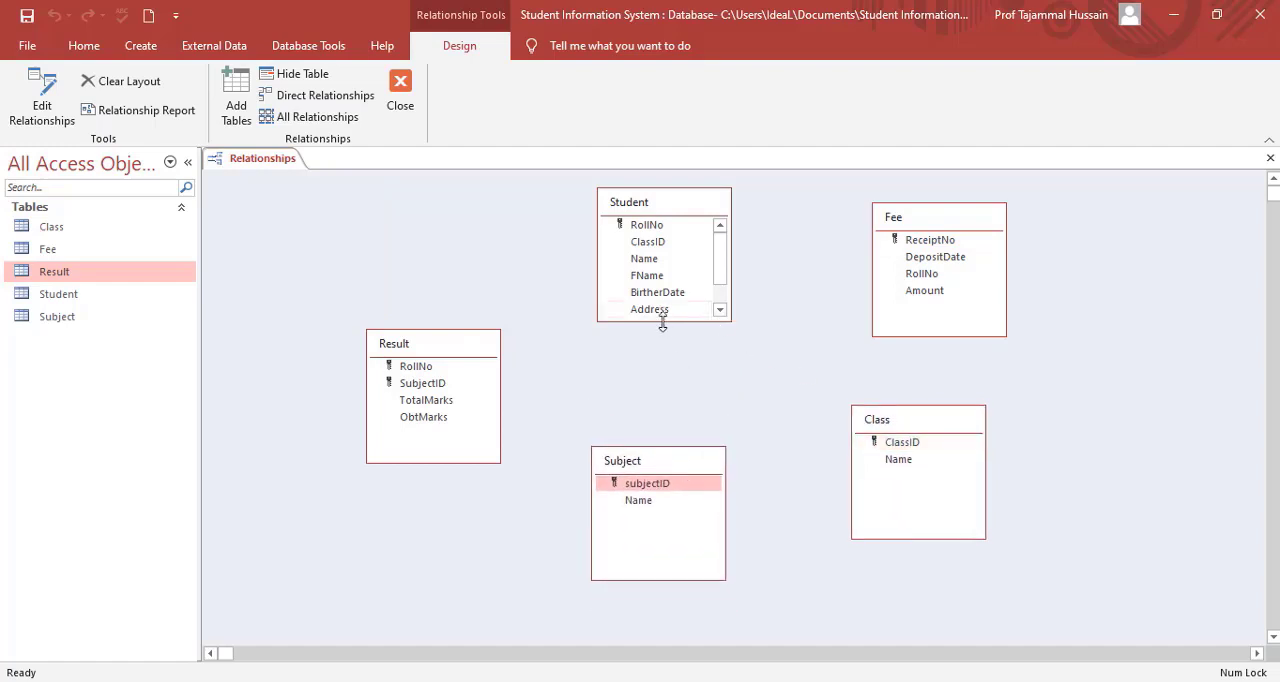
left_click_drag(663, 321, 663, 366)
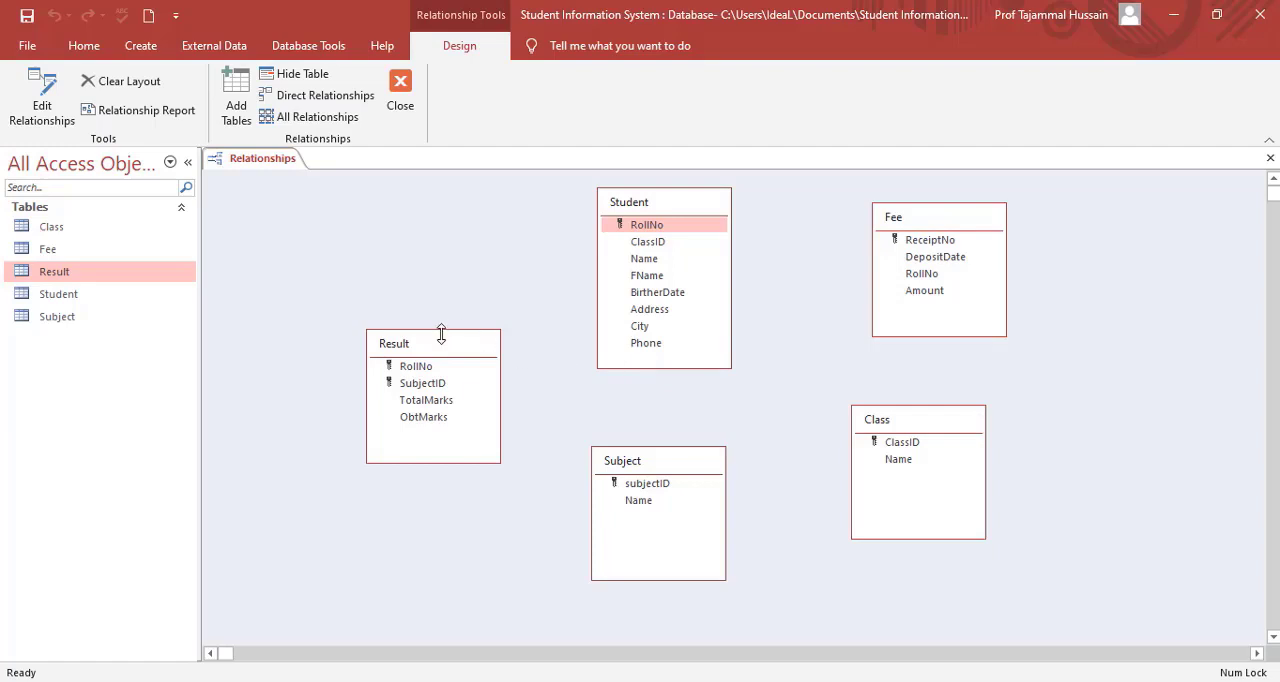
left_click_drag(446, 347, 444, 307)
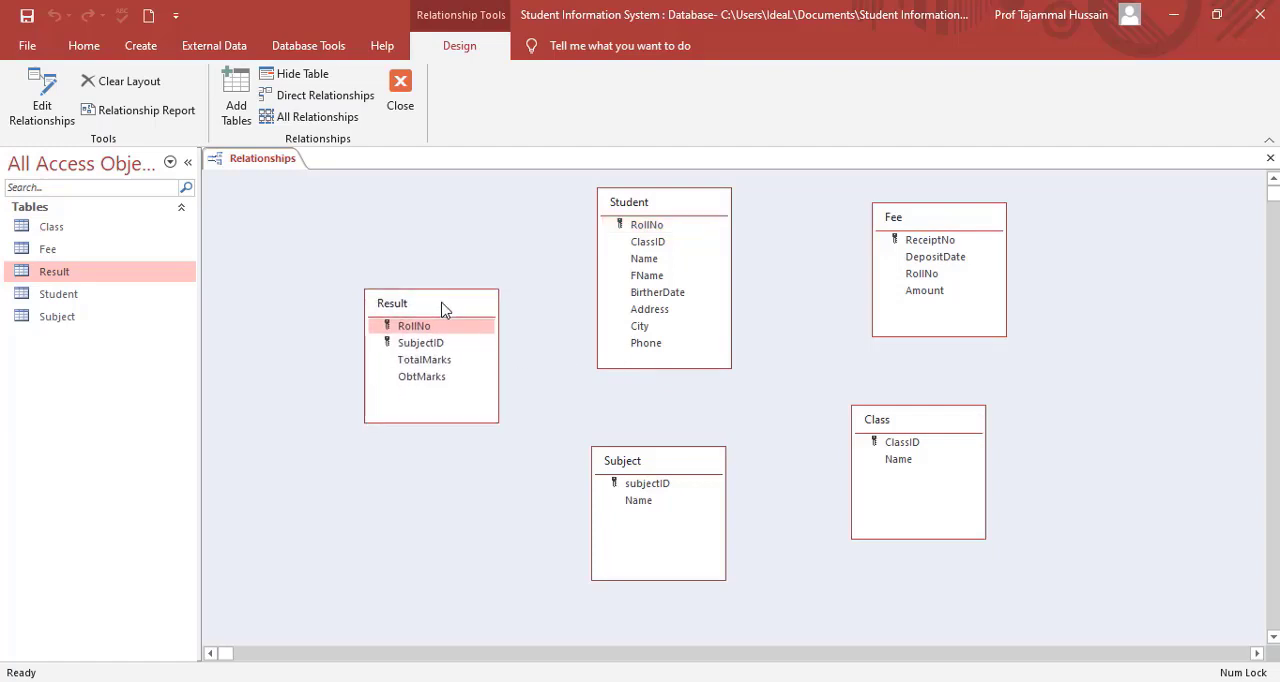
left_click(919, 428)
left_click_drag(916, 420, 945, 410)
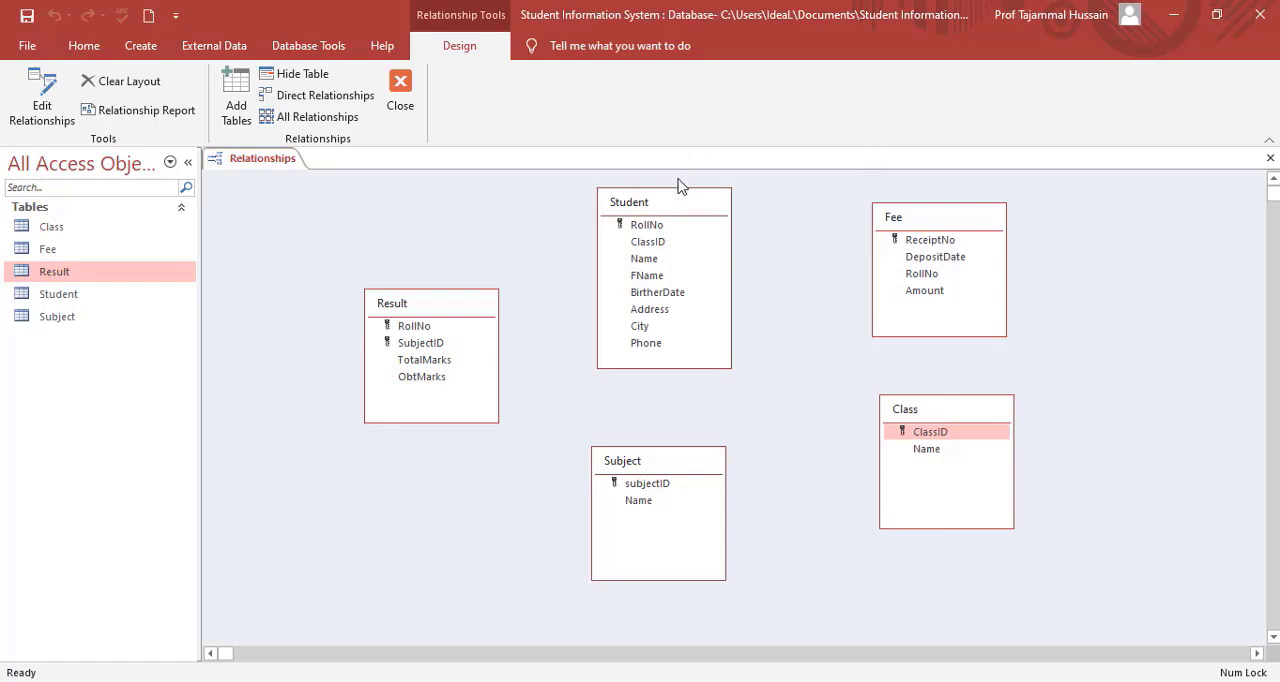
Create a one-to-many relationship from Student's RollNo to Result's RollNo with referential integrity enforced.
left_click(650, 226)
left_click_drag(648, 230, 420, 333)
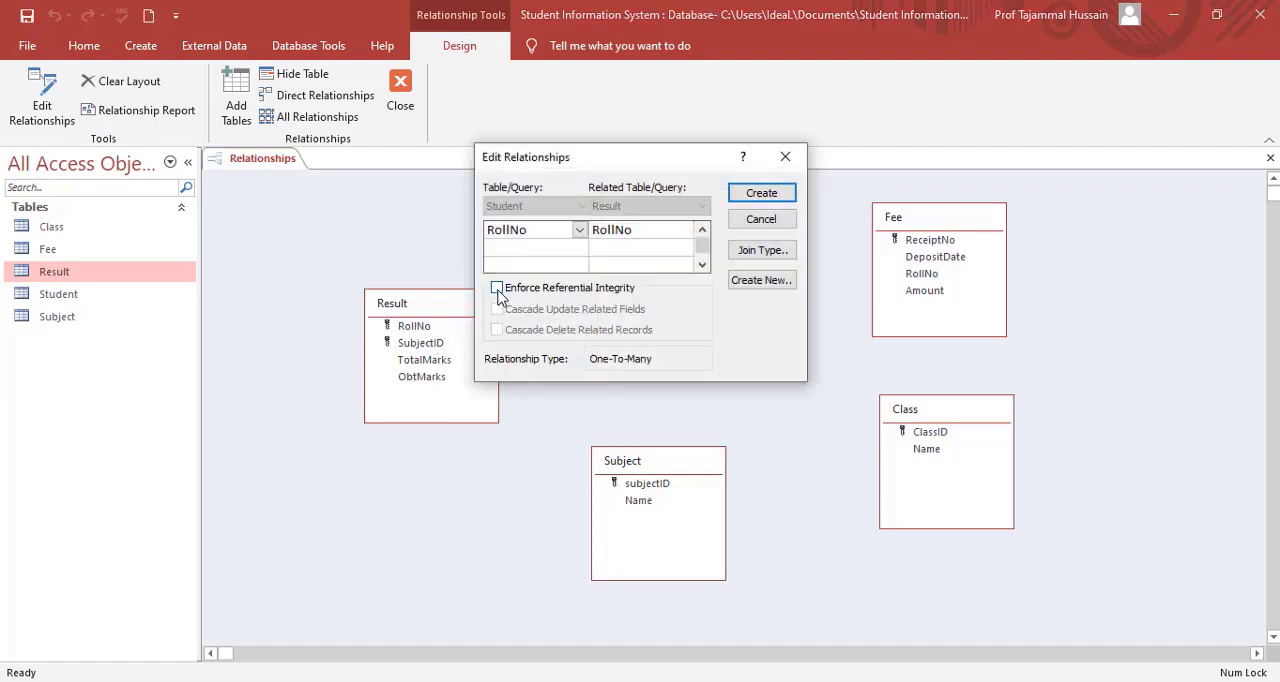
left_click(497, 288)
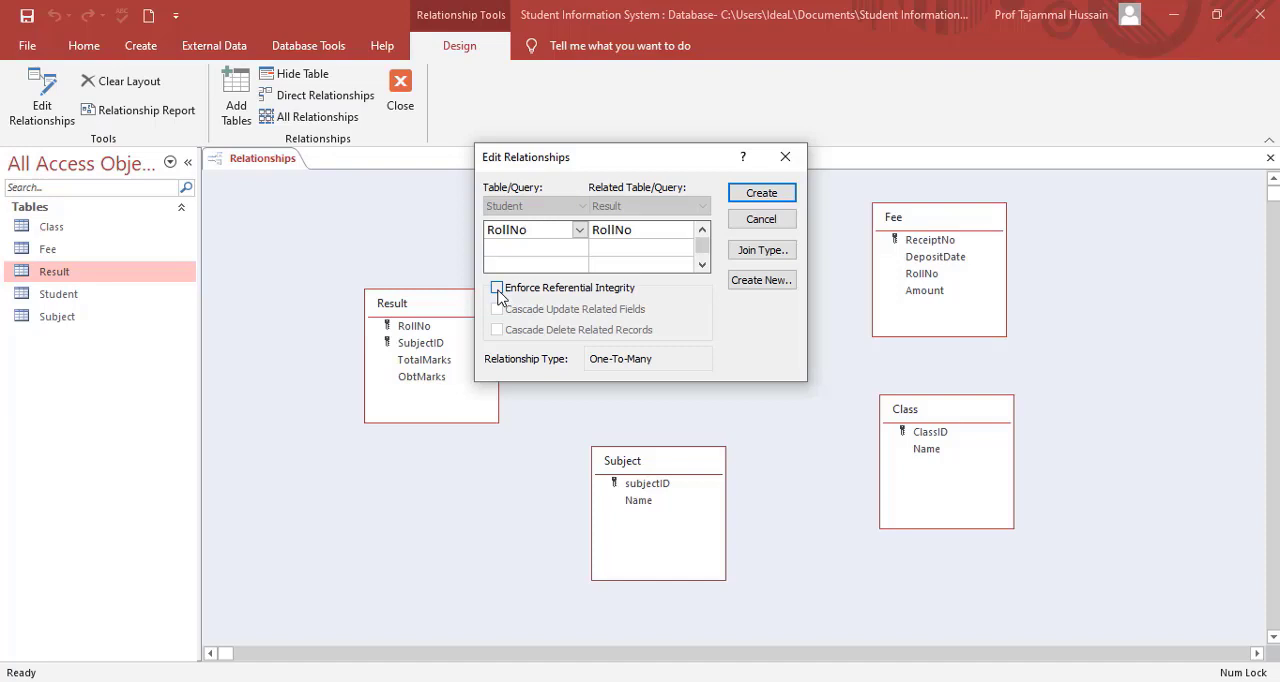
left_click(779, 194)
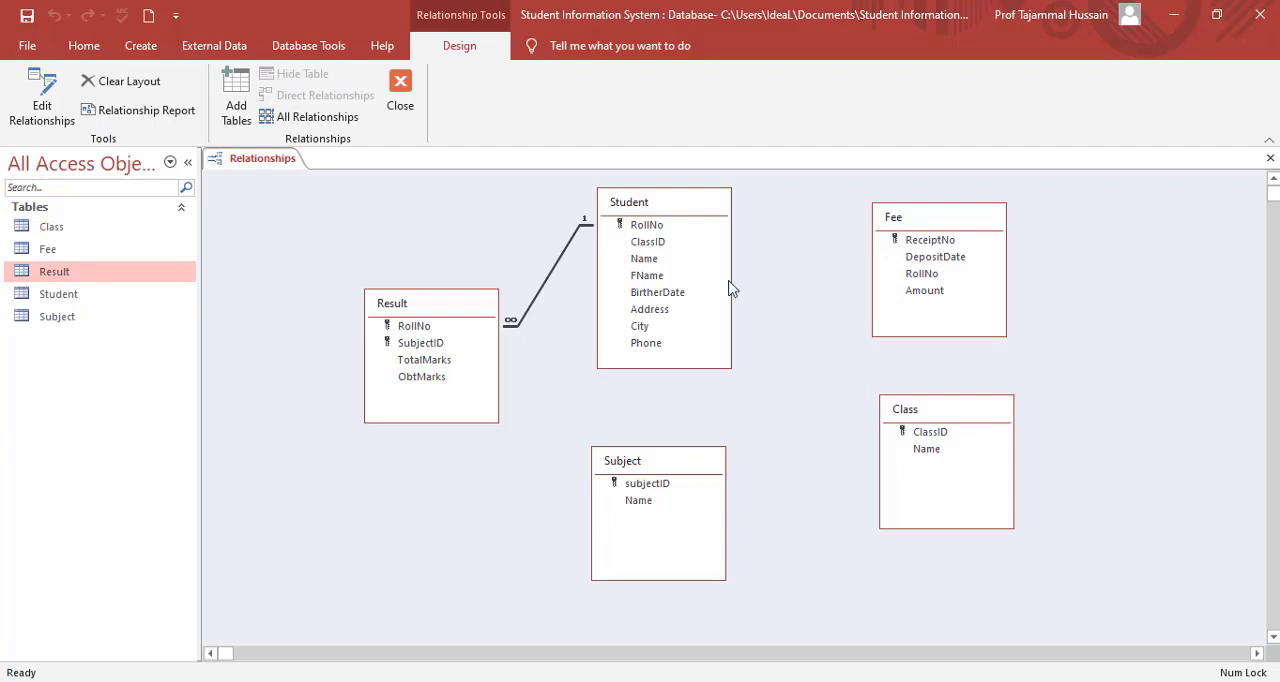
Create a one-to-many relationship from Subject's subjectID to Result's SubjectID with referential integrity enforced.
left_click(646, 484)
left_click_drag(649, 490, 422, 345)
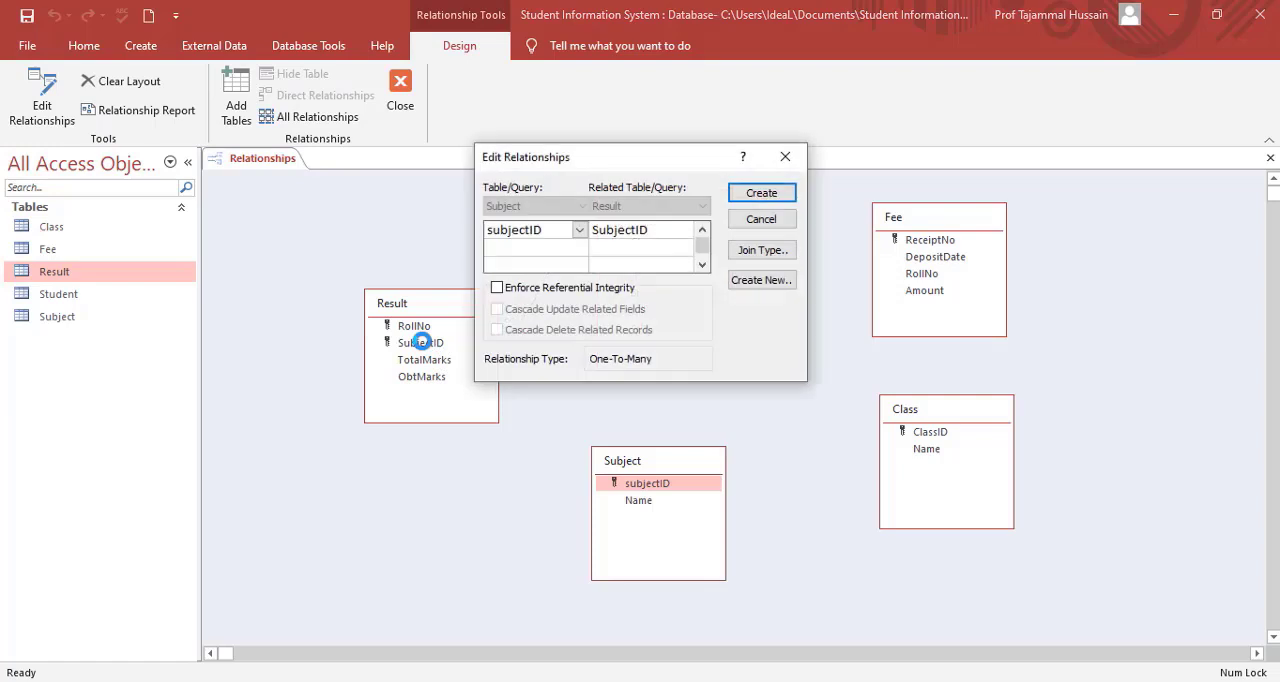
left_click(500, 289)
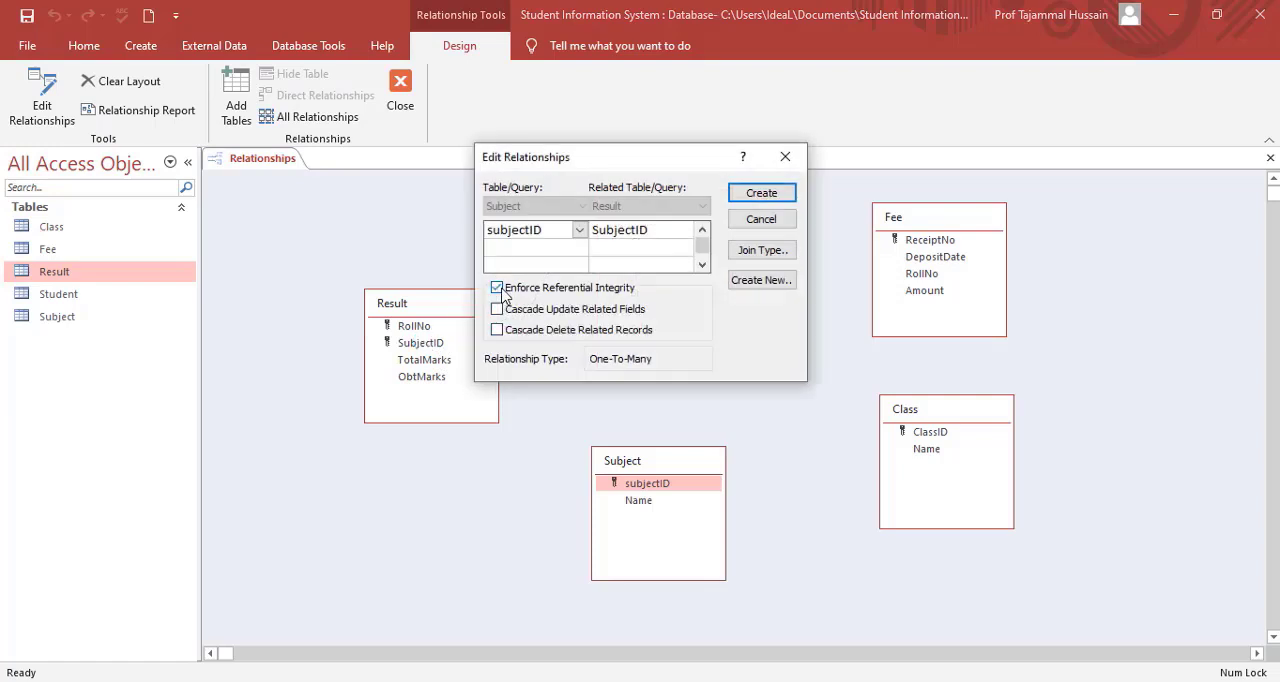
left_click(788, 199)
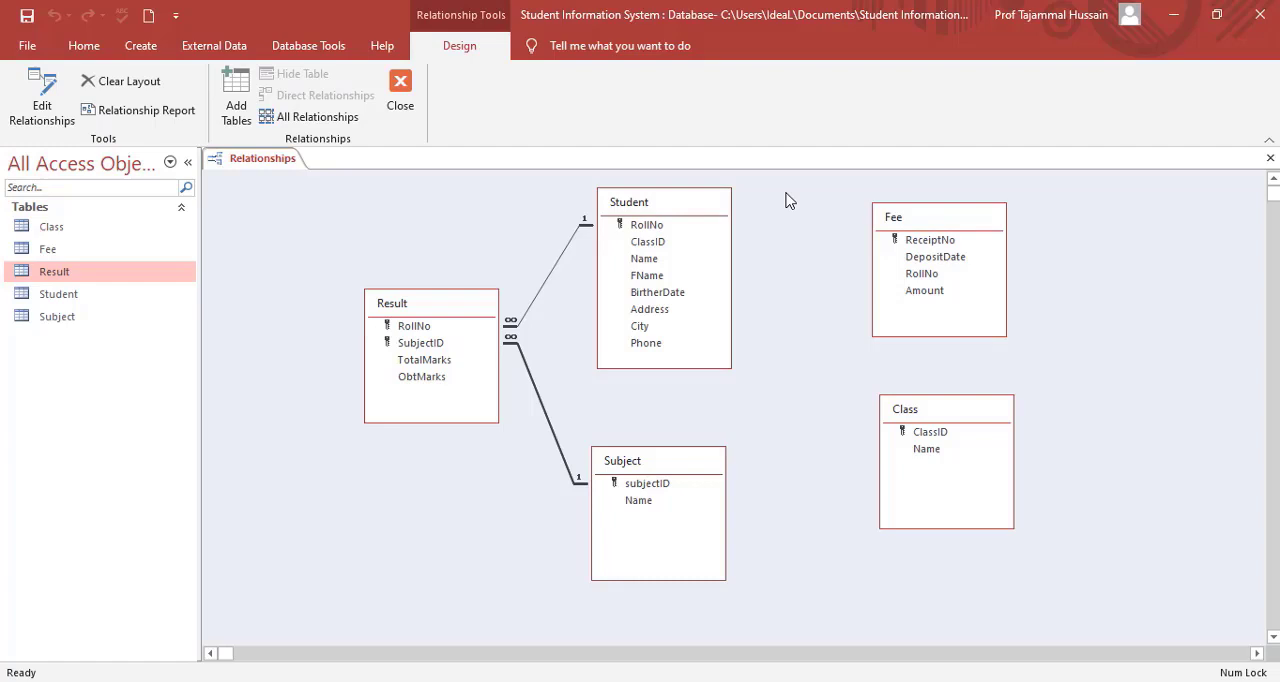
Create a one-to-many relationship from Student's RollNo to Fee's RollNo with referential integrity enforced.
left_click(929, 220)
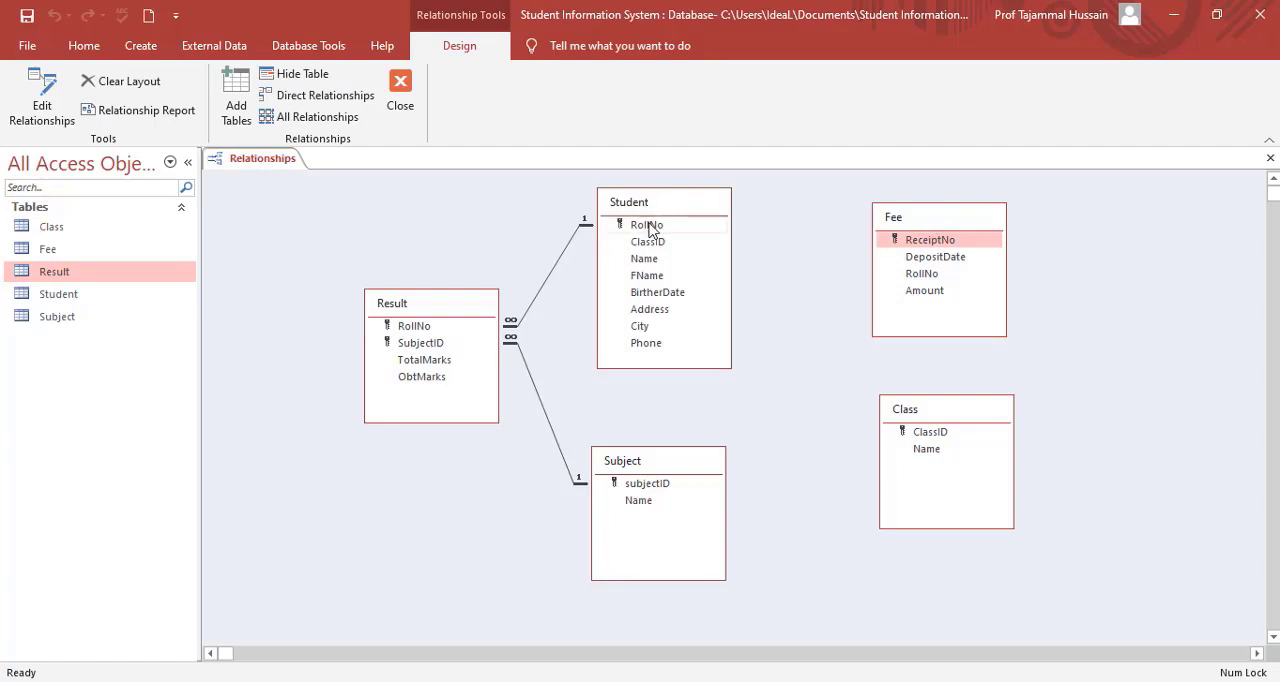
left_click_drag(650, 228, 922, 272)
left_click(566, 288)
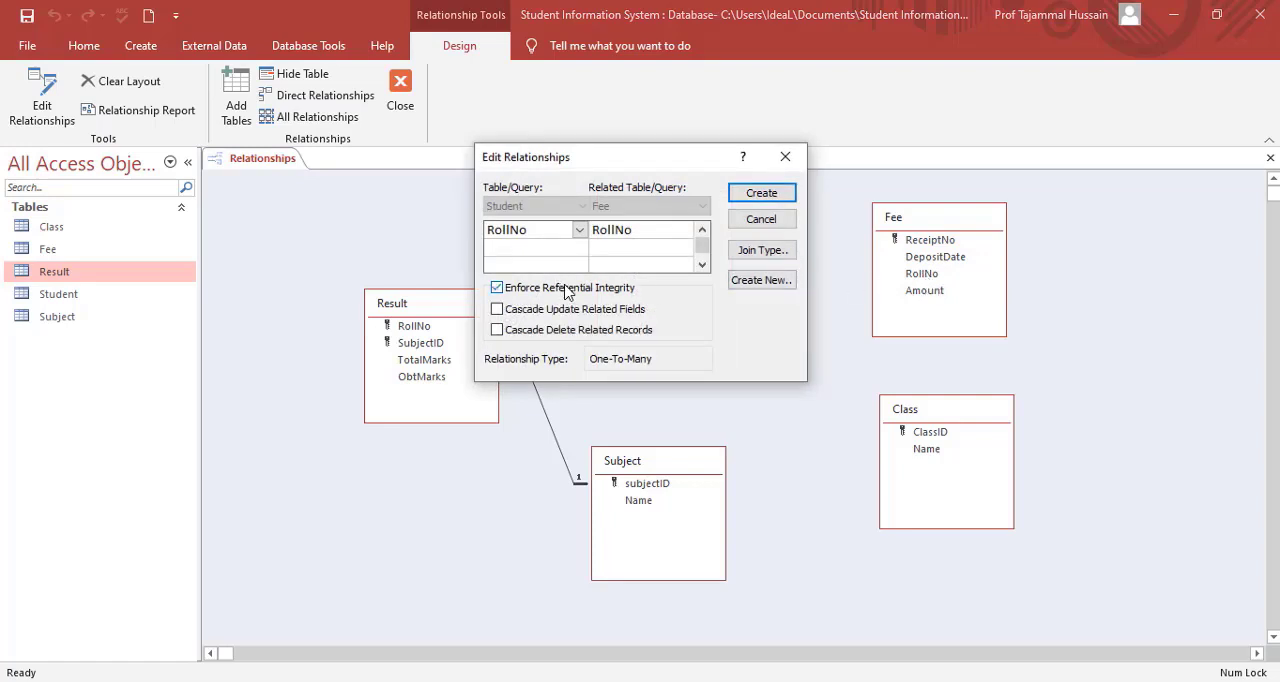
left_click(762, 195)
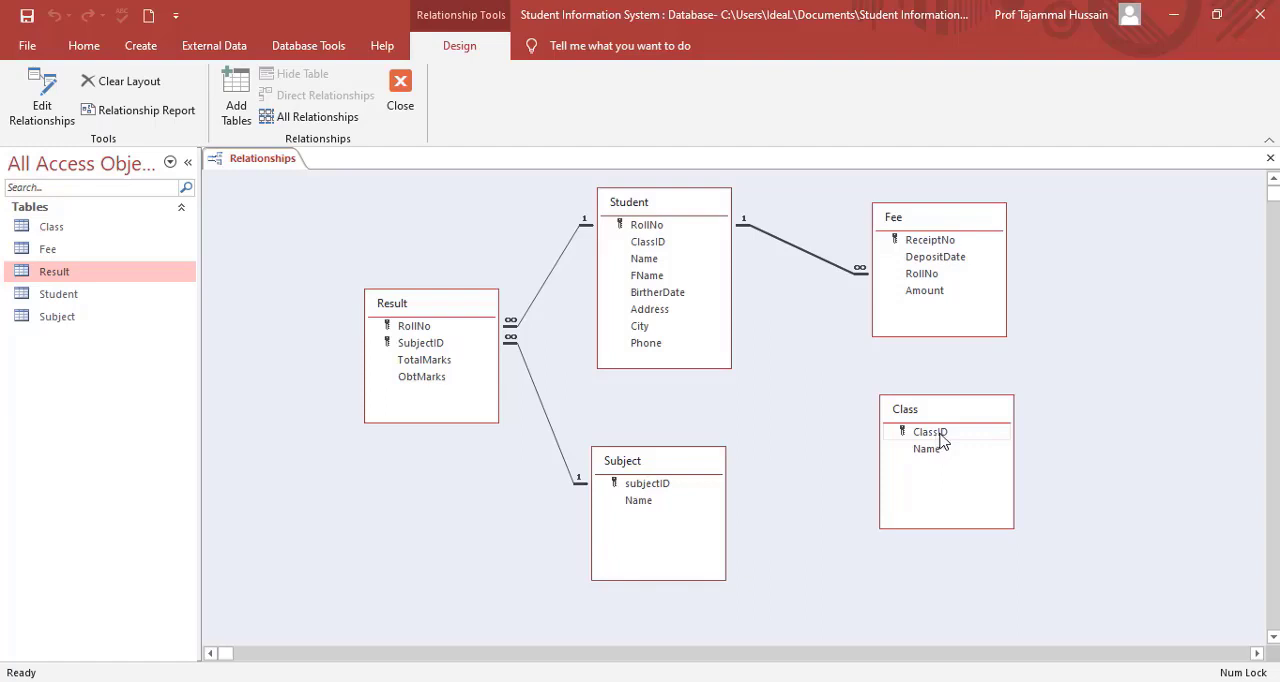
Create a one-to-many relationship from Class's ClassID to Student's ClassID with referential integrity enforced.
left_click_drag(938, 440, 652, 241)
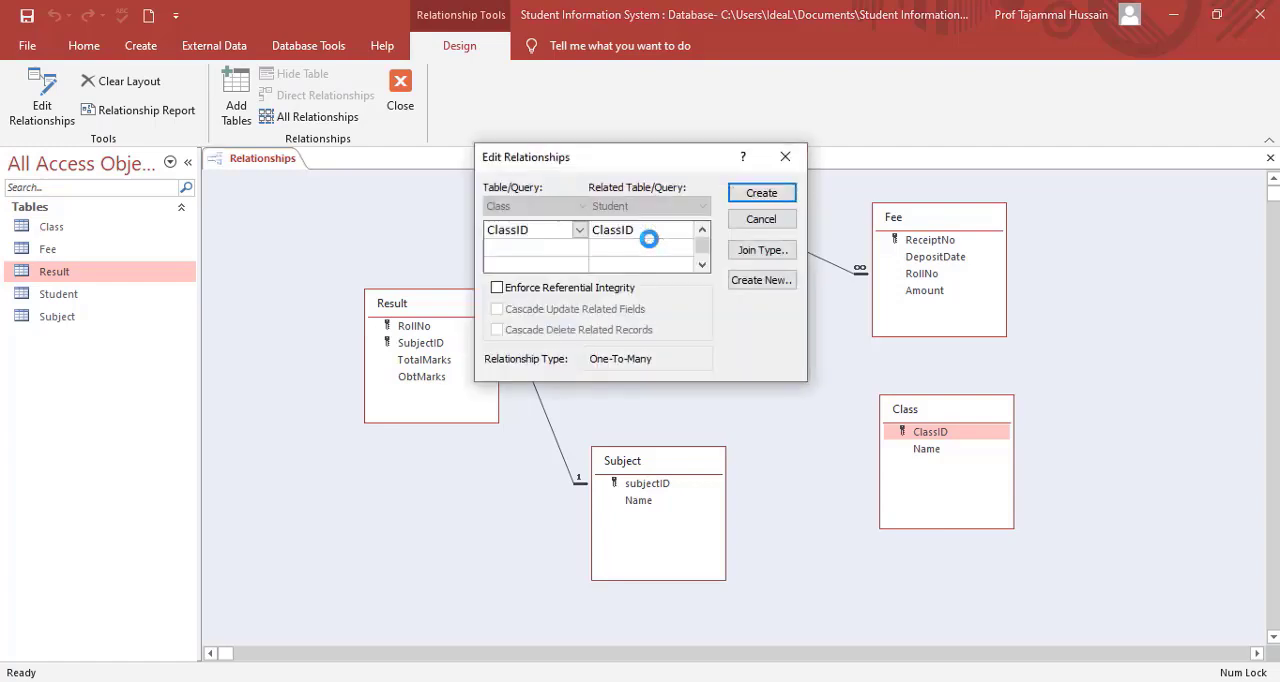
left_click(498, 288)
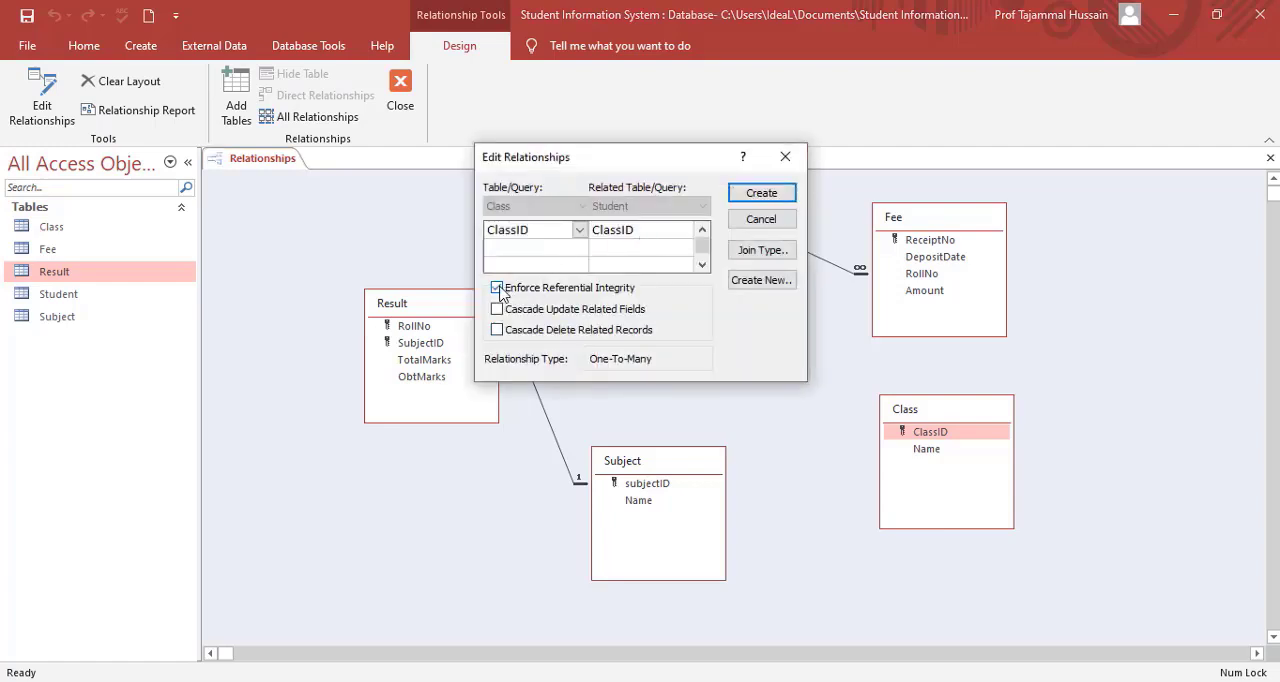
left_click(762, 194)
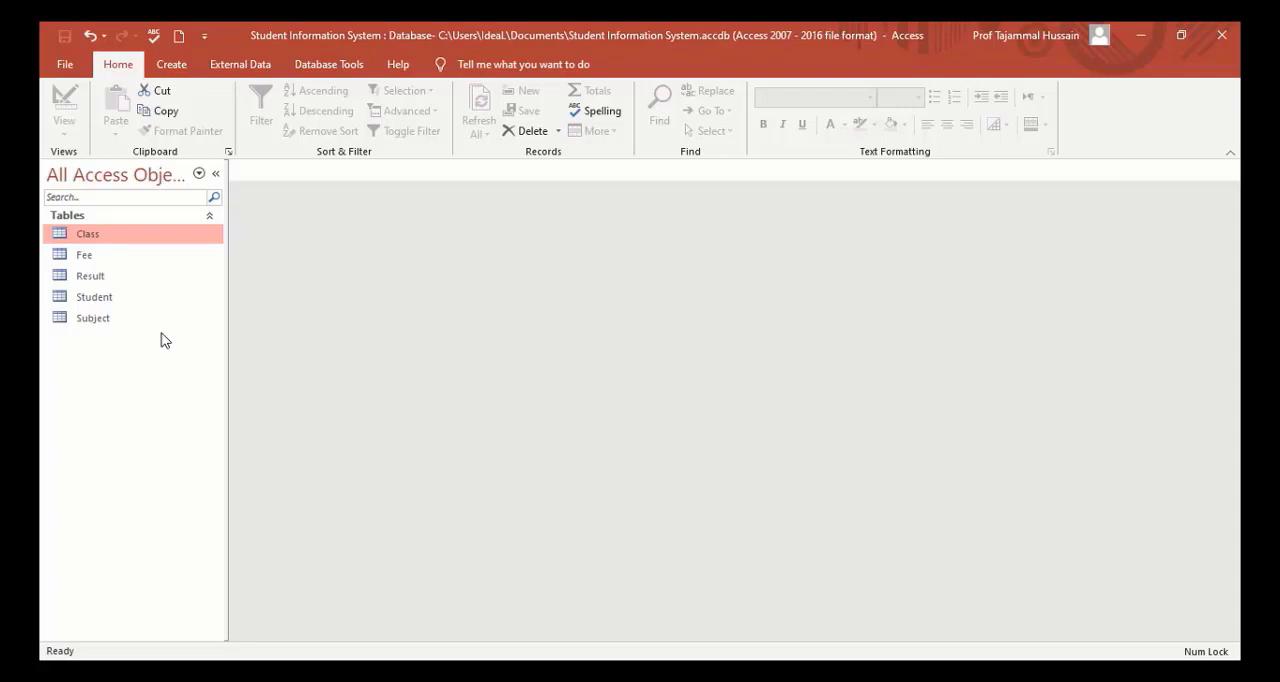
Review the records in the Class, Fee, Result, Student and Subject tables, and close all the datasheets.
double_click(88, 238)
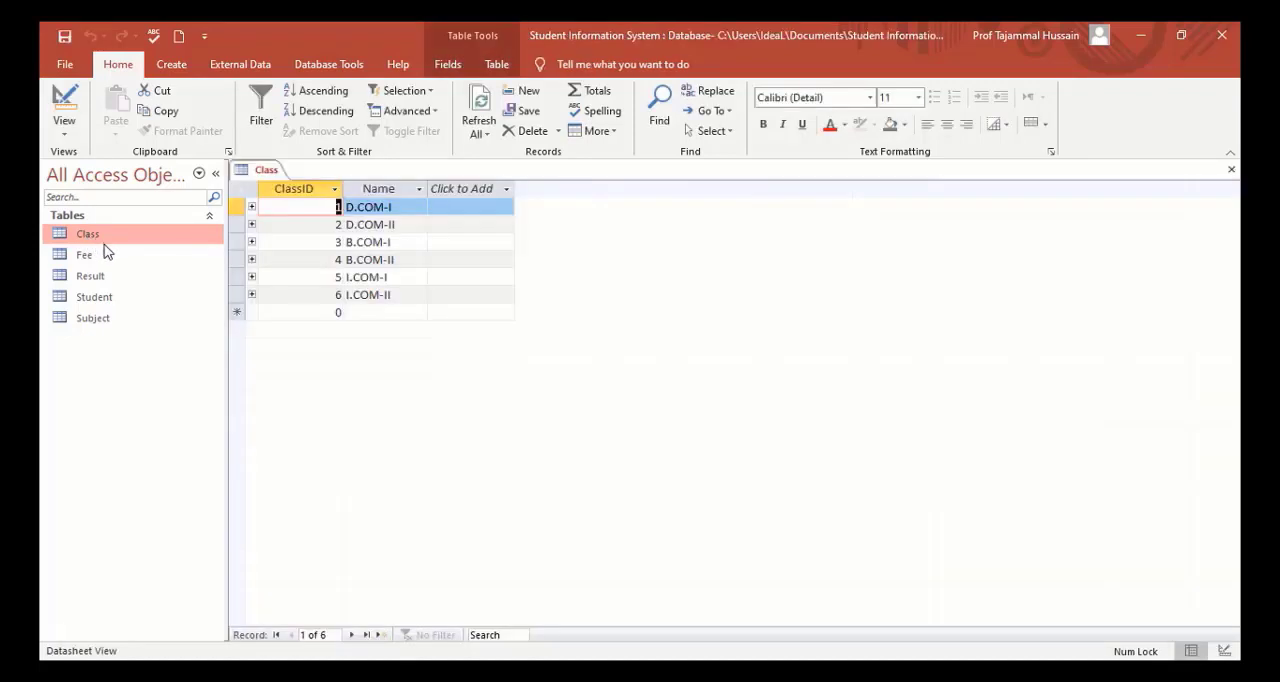
double_click(90, 257)
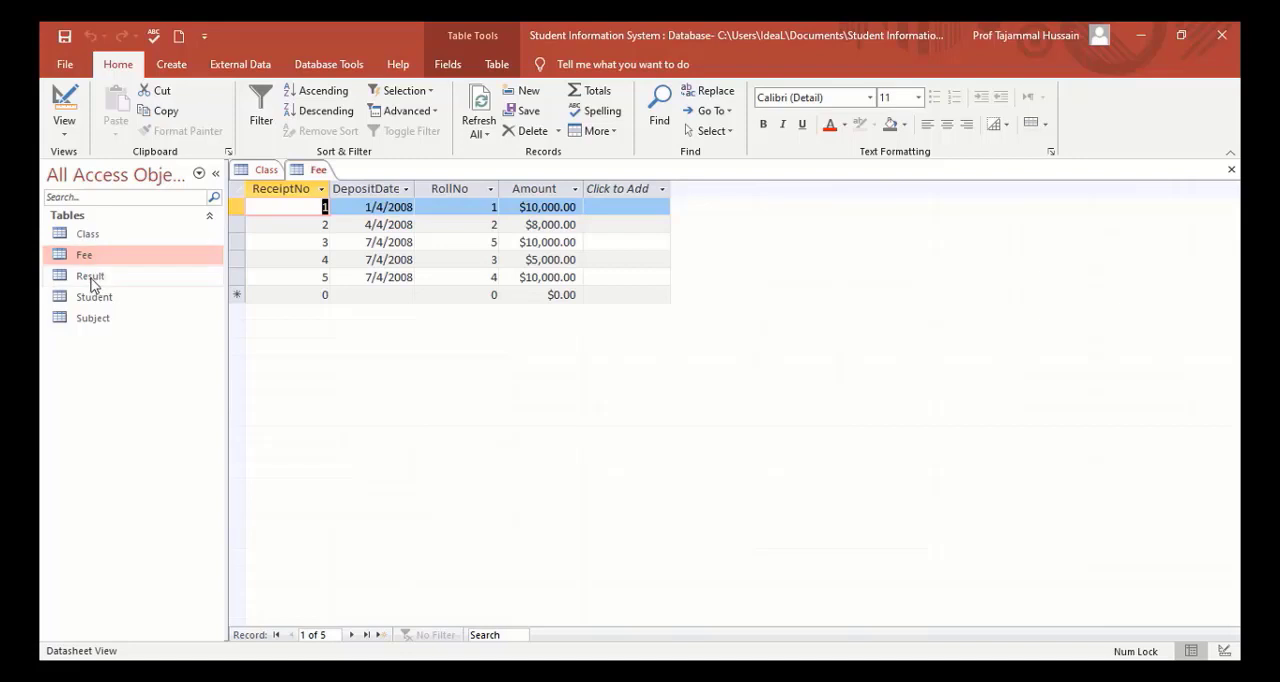
double_click(91, 279)
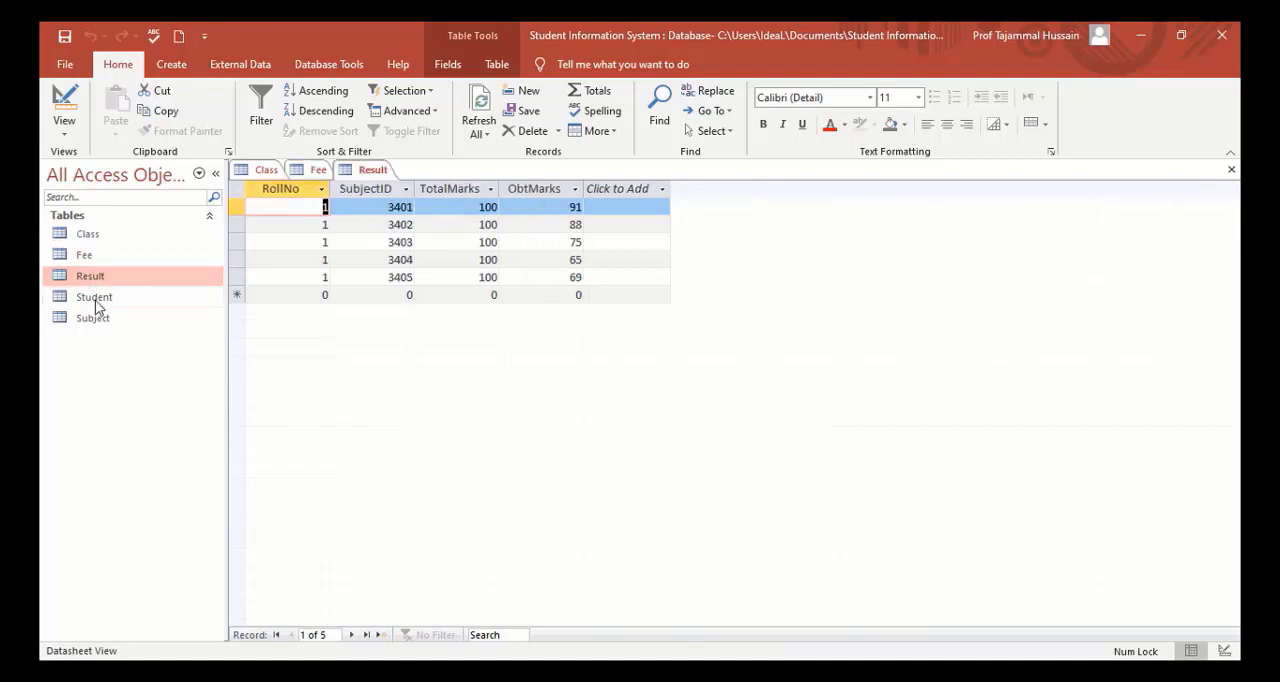
double_click(95, 298)
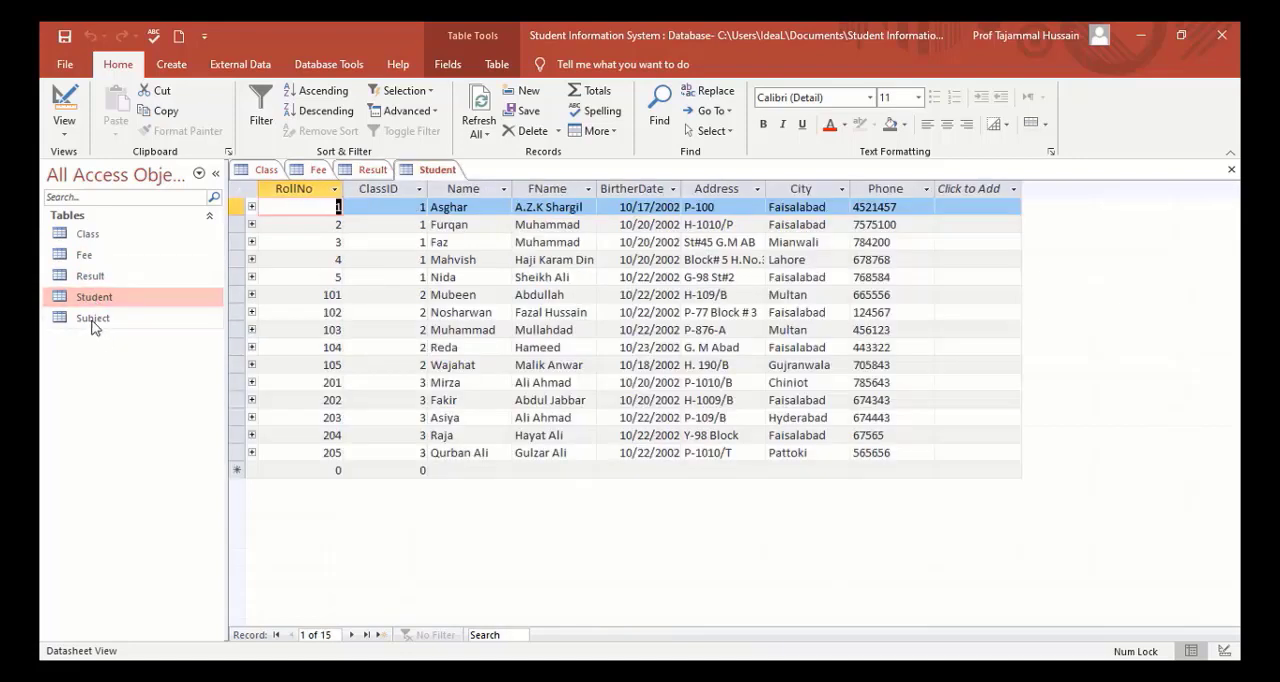
double_click(91, 320)
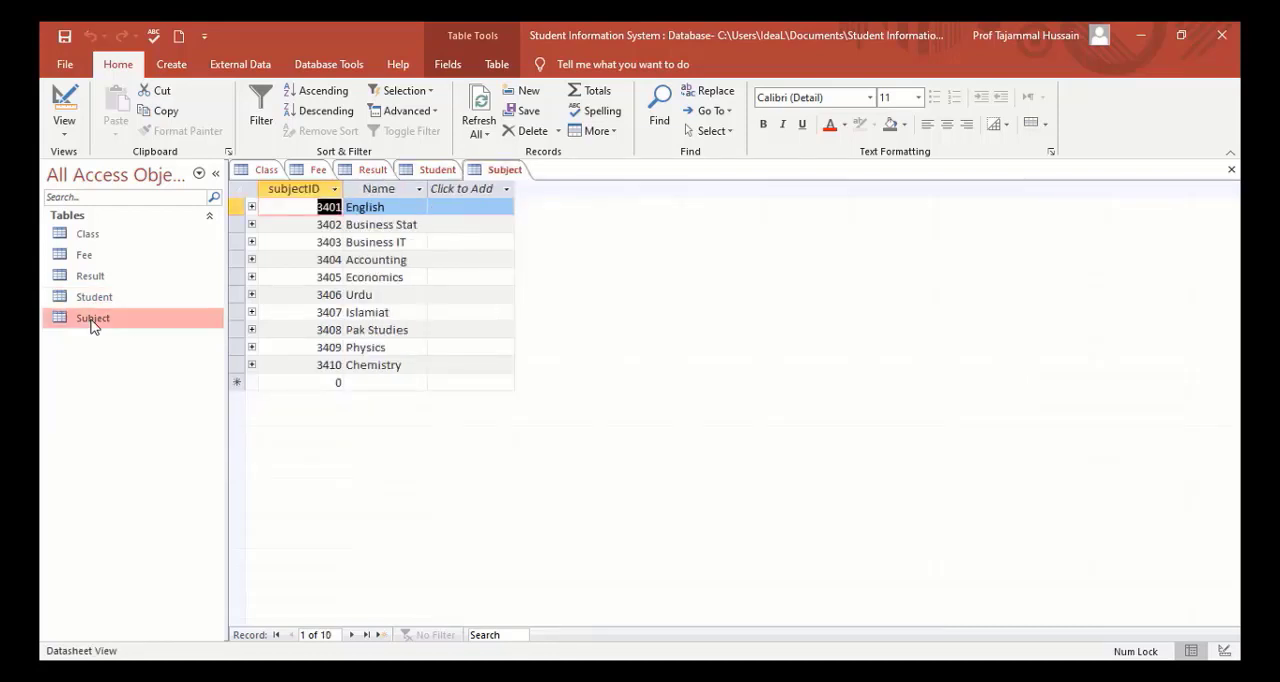
left_click(1233, 172)
left_click(1233, 172)
left_click(1233, 172)
left_click(1233, 172)
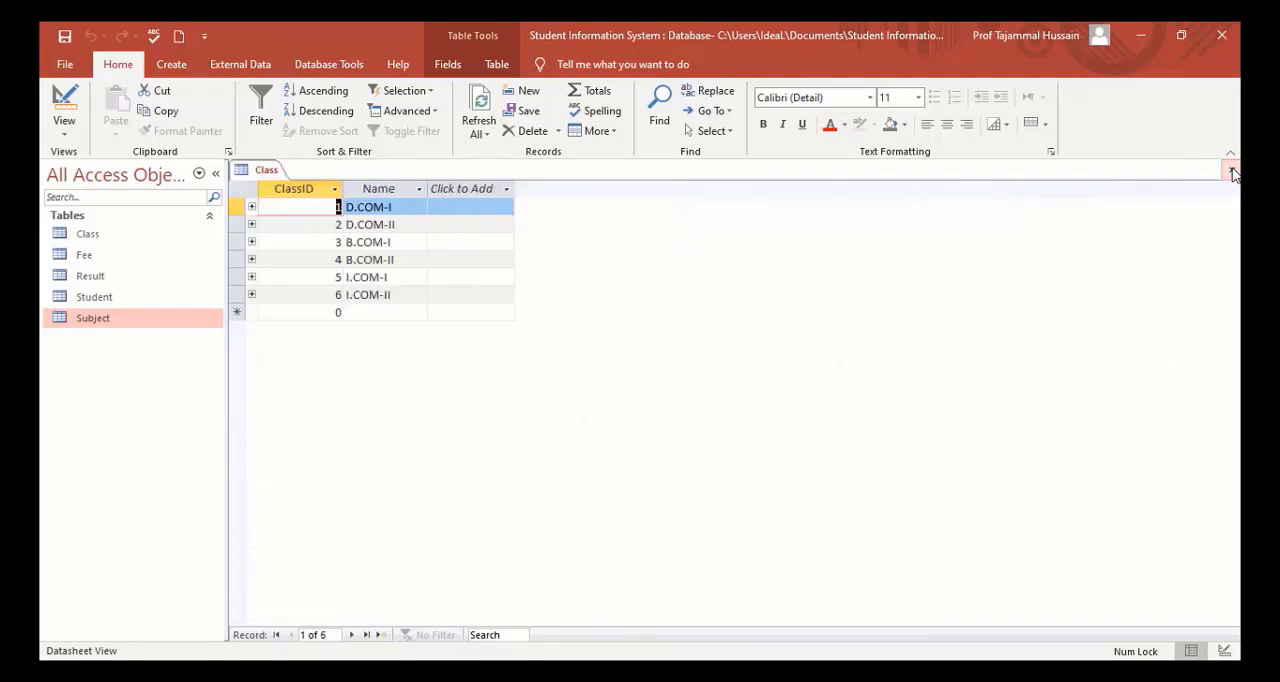
left_click(1233, 172)
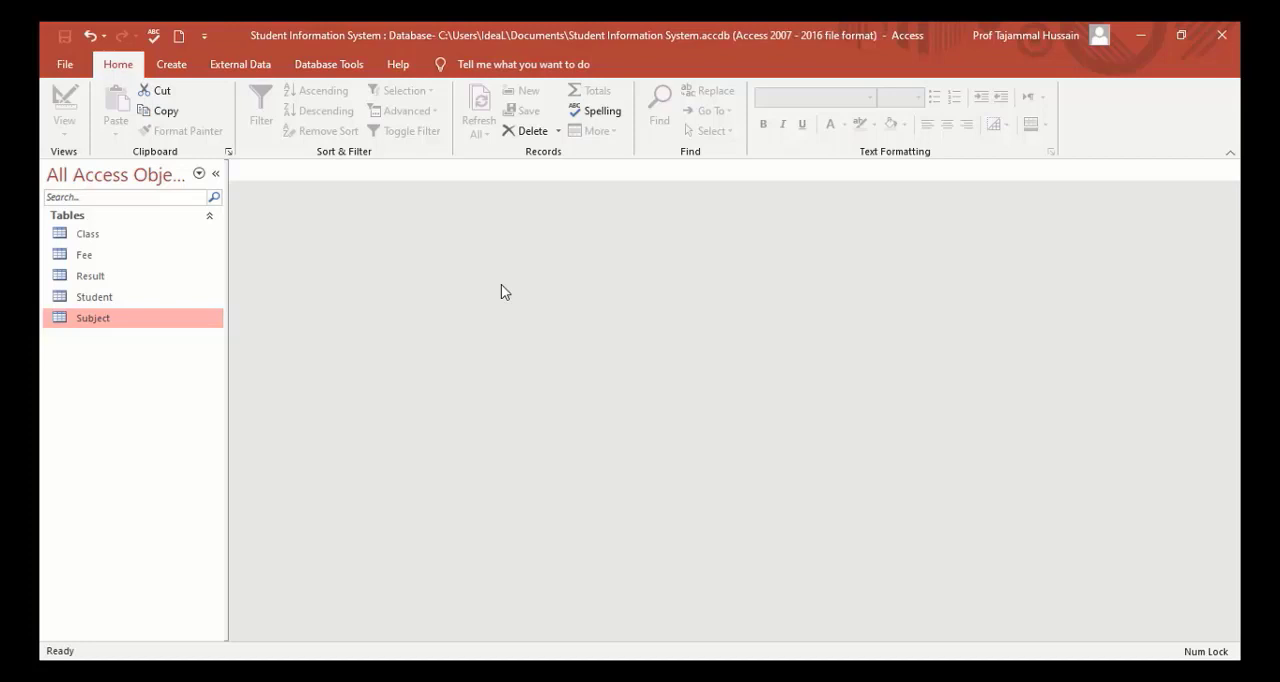
Start a new query in Design view and add the Student and Result tables to it.
left_click(172, 65)
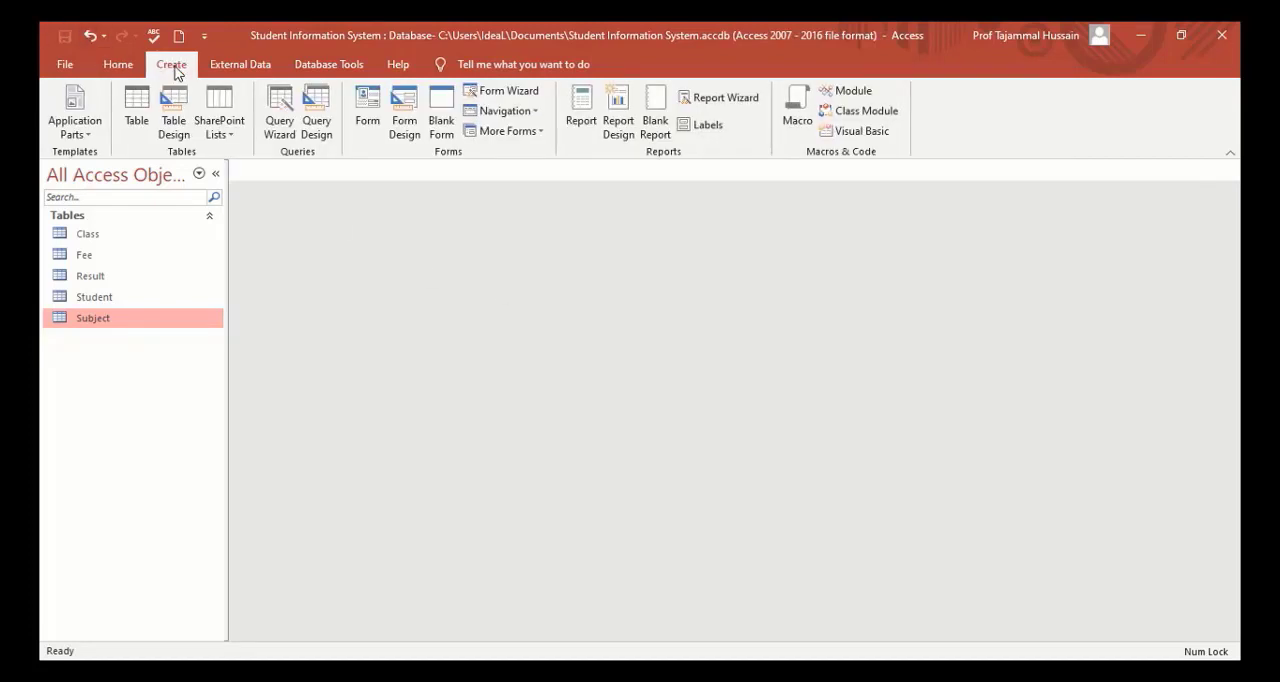
left_click(320, 110)
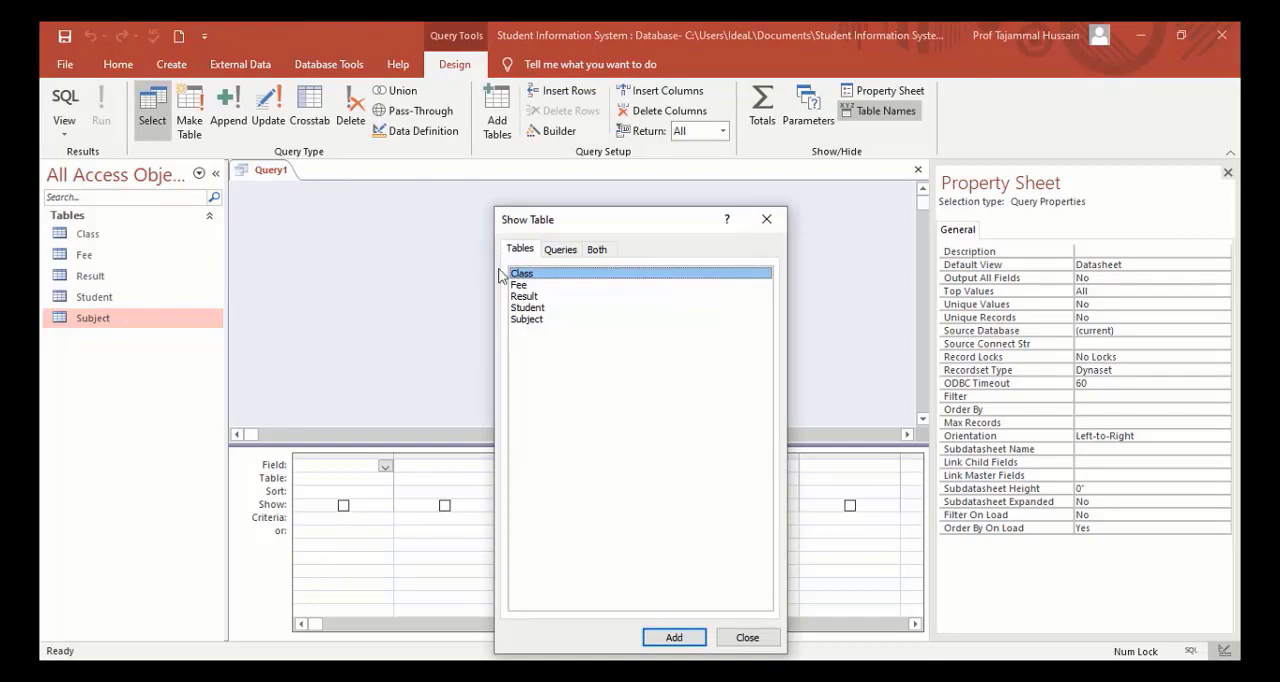
double_click(530, 310)
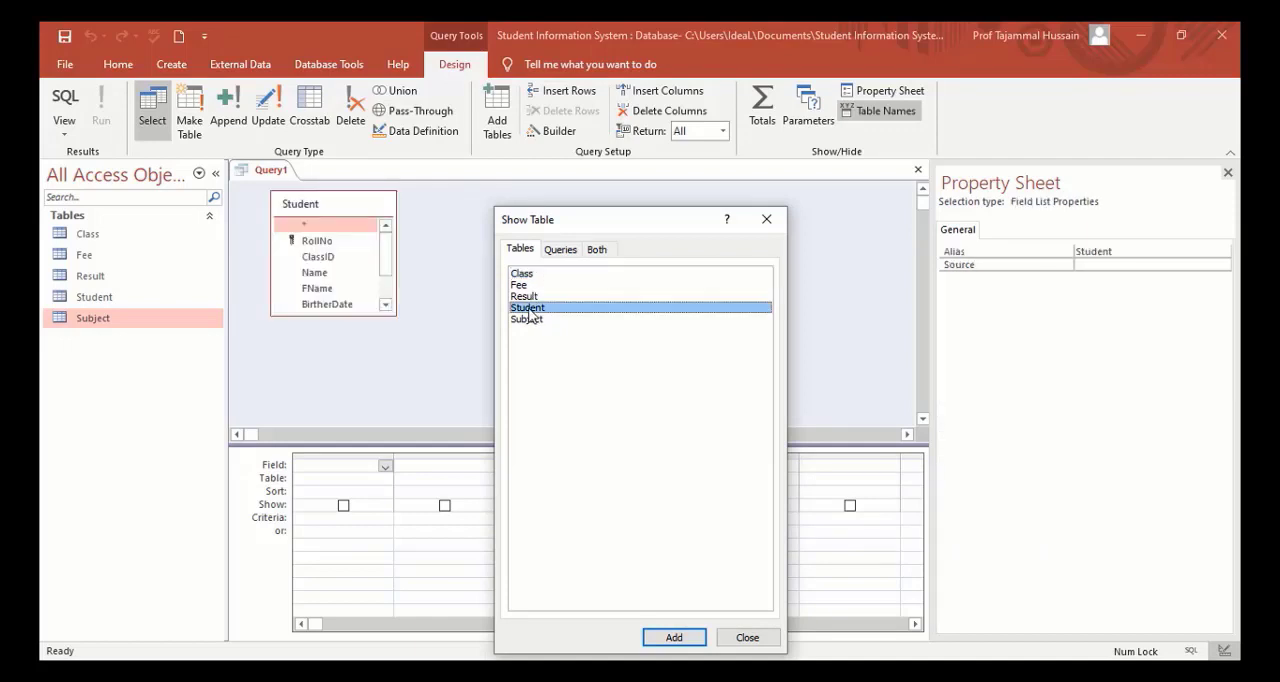
double_click(529, 298)
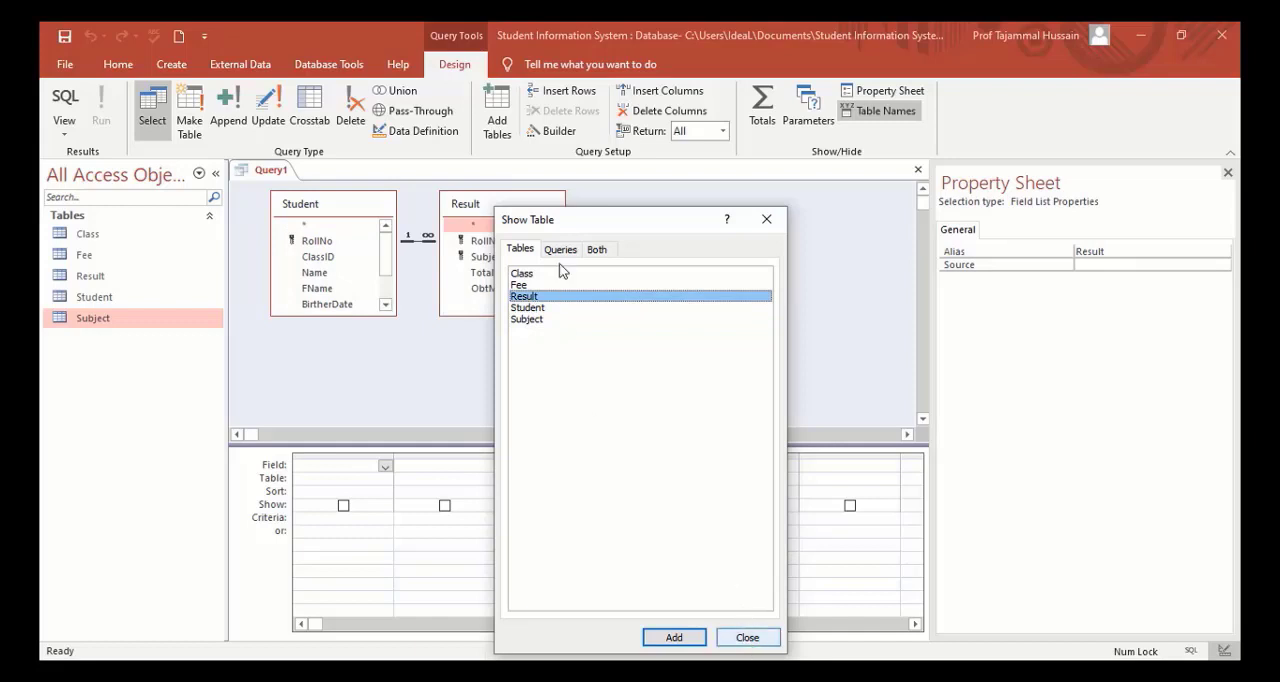
left_click(781, 228)
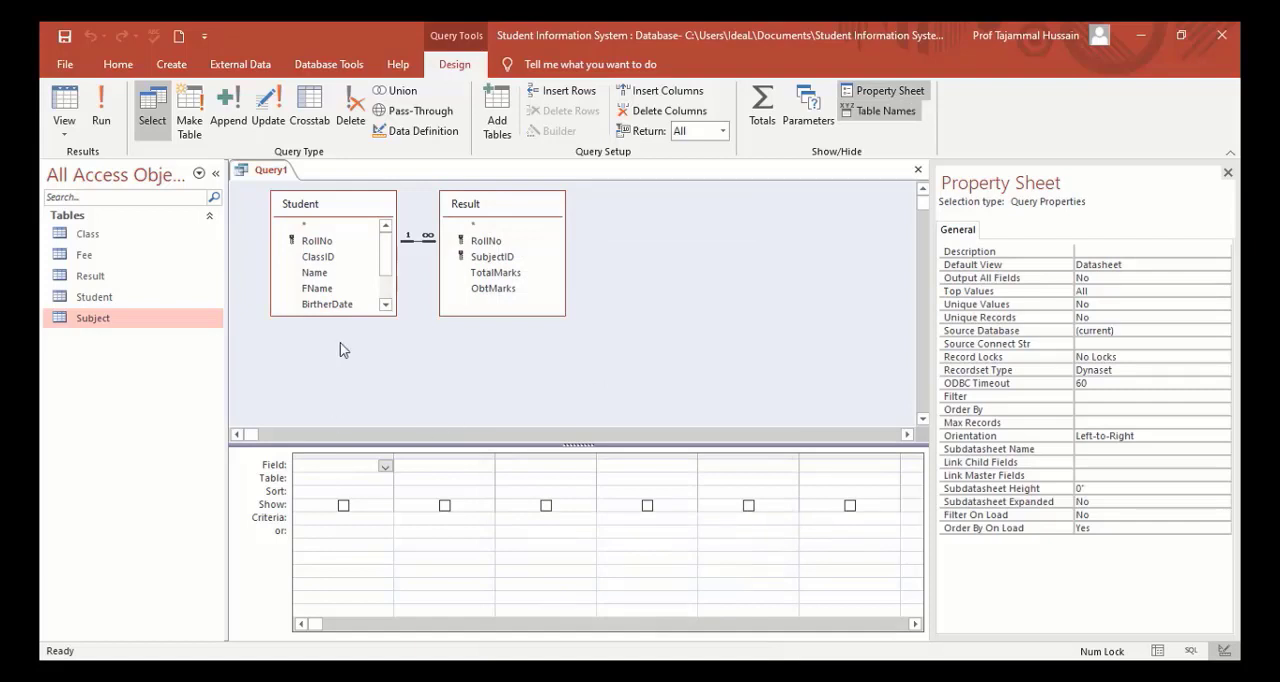
Add Student's RollNo and Name and Result's SubjectID, TotalMarks and ObtMarks to the query, and run it.
double_click(317, 243)
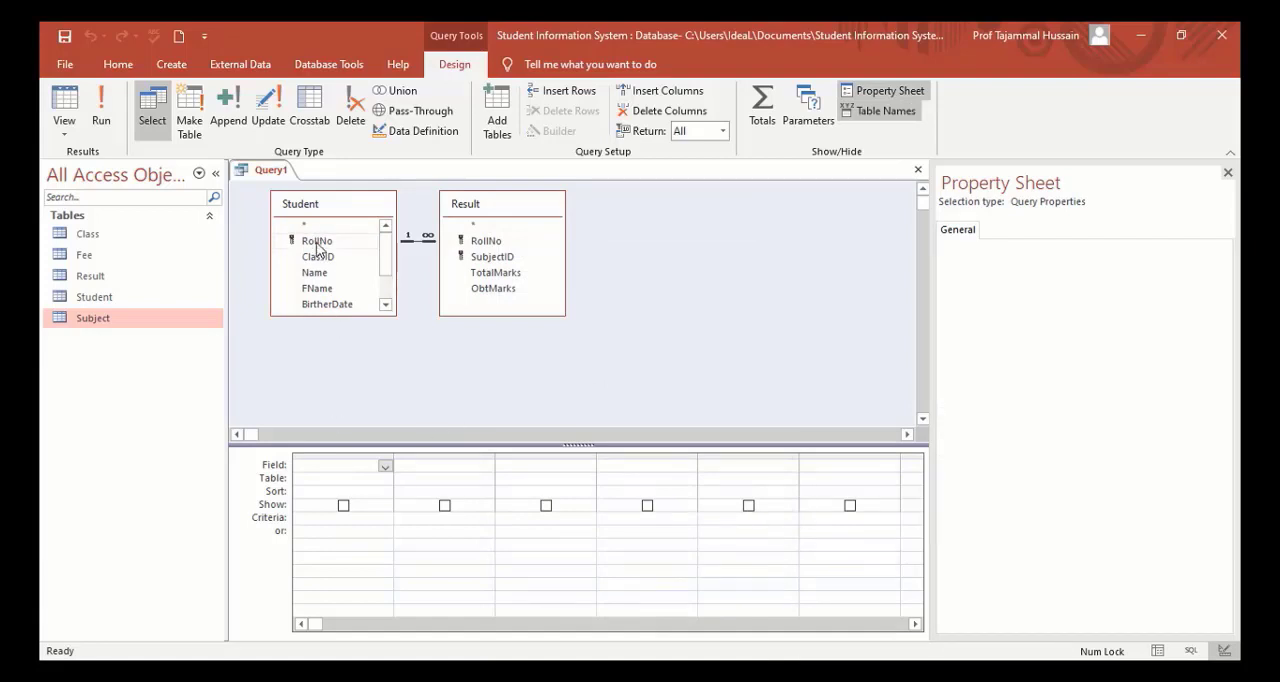
double_click(315, 273)
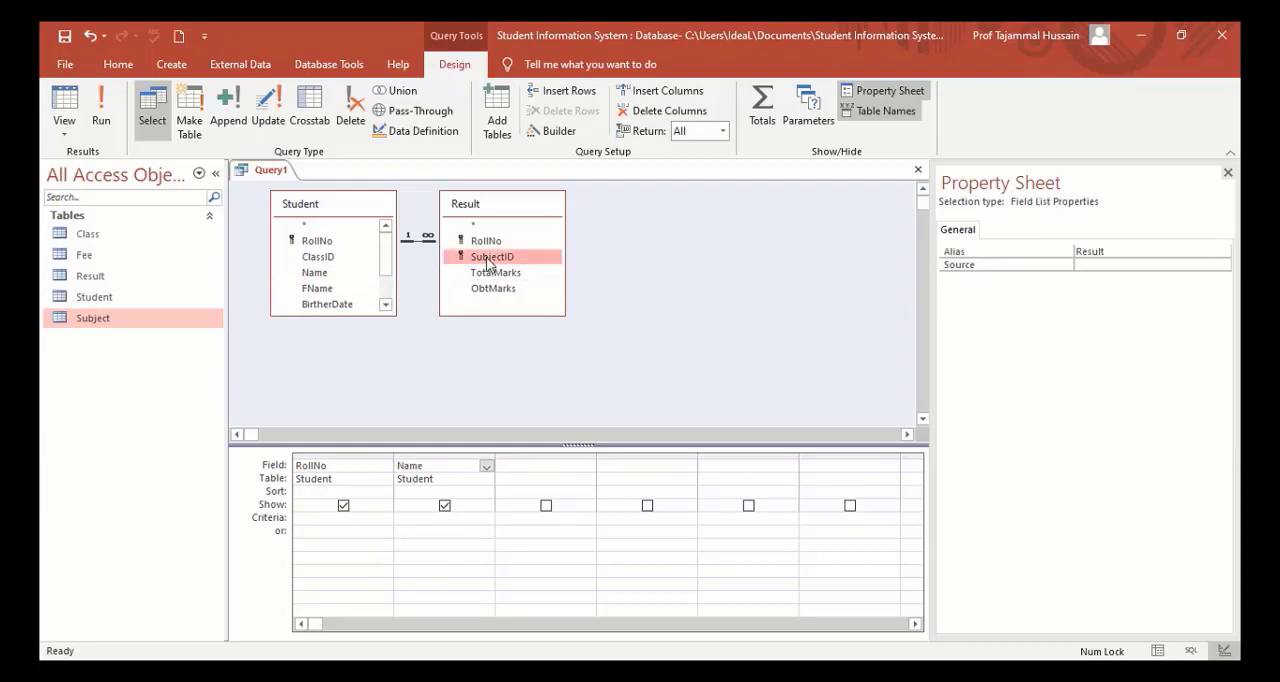
double_click(489, 258)
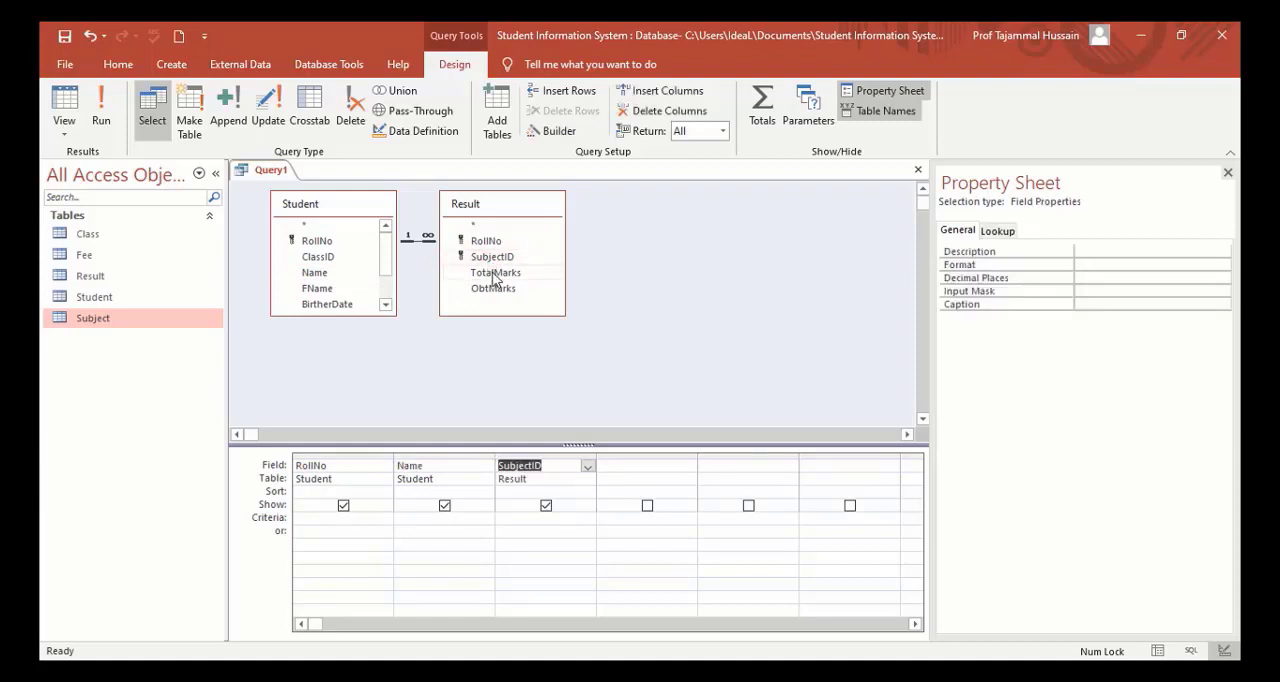
double_click(492, 274)
double_click(493, 289)
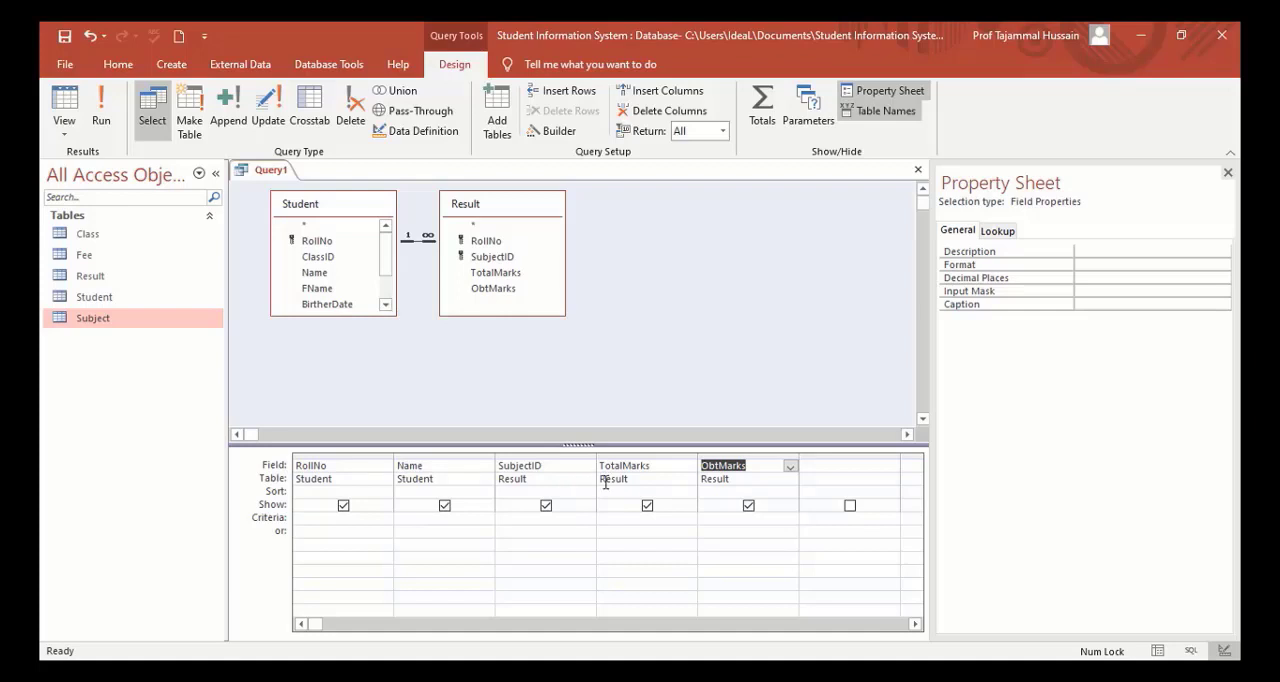
left_click(103, 114)
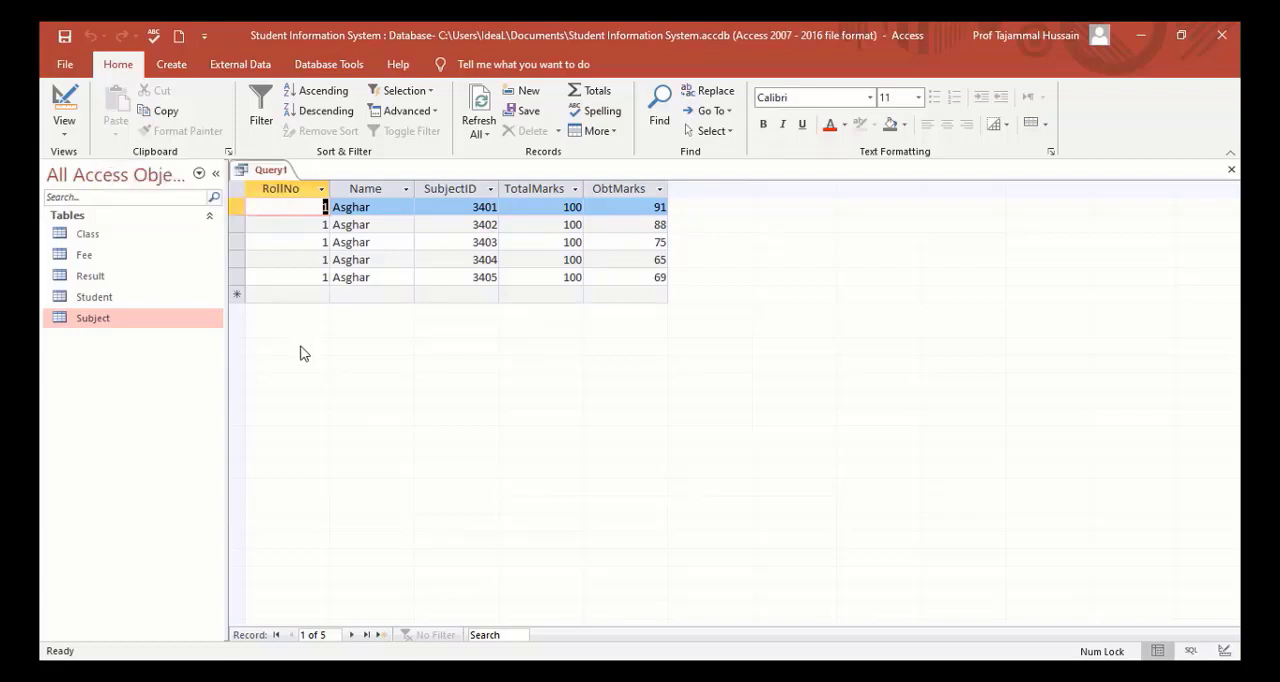
Save the query as Student Result and close it.
left_click(64, 37)
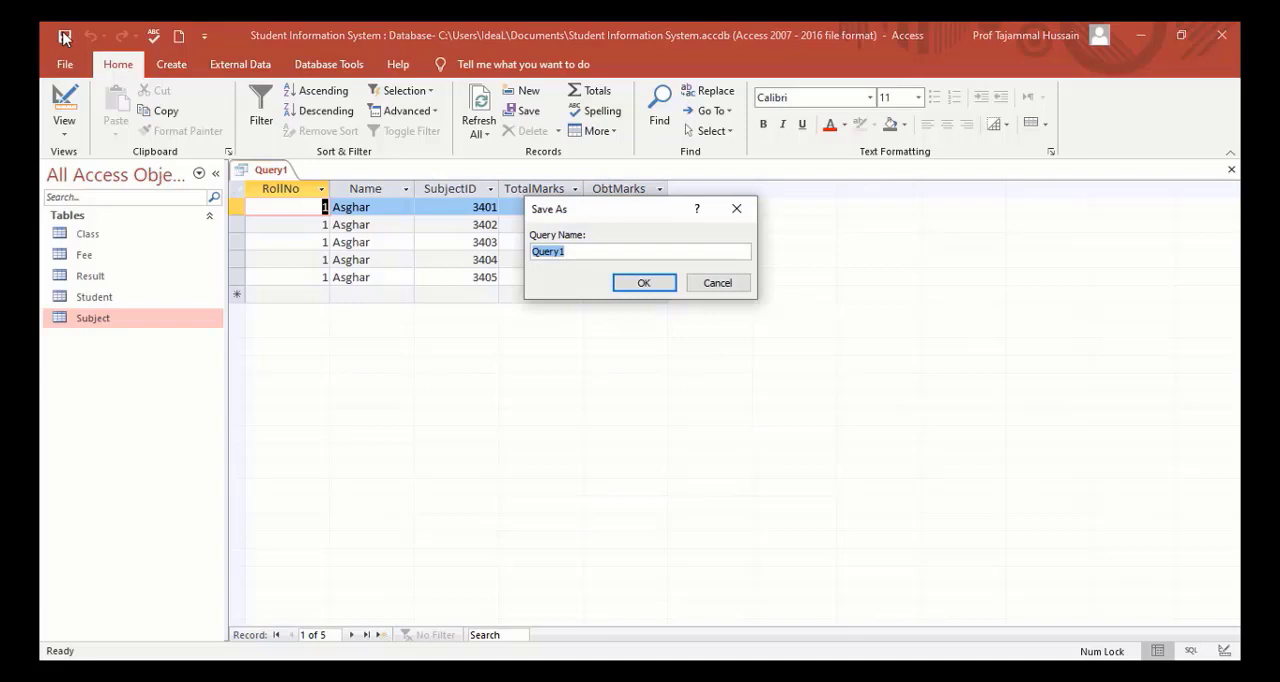
type("Student Result")
key("Return")
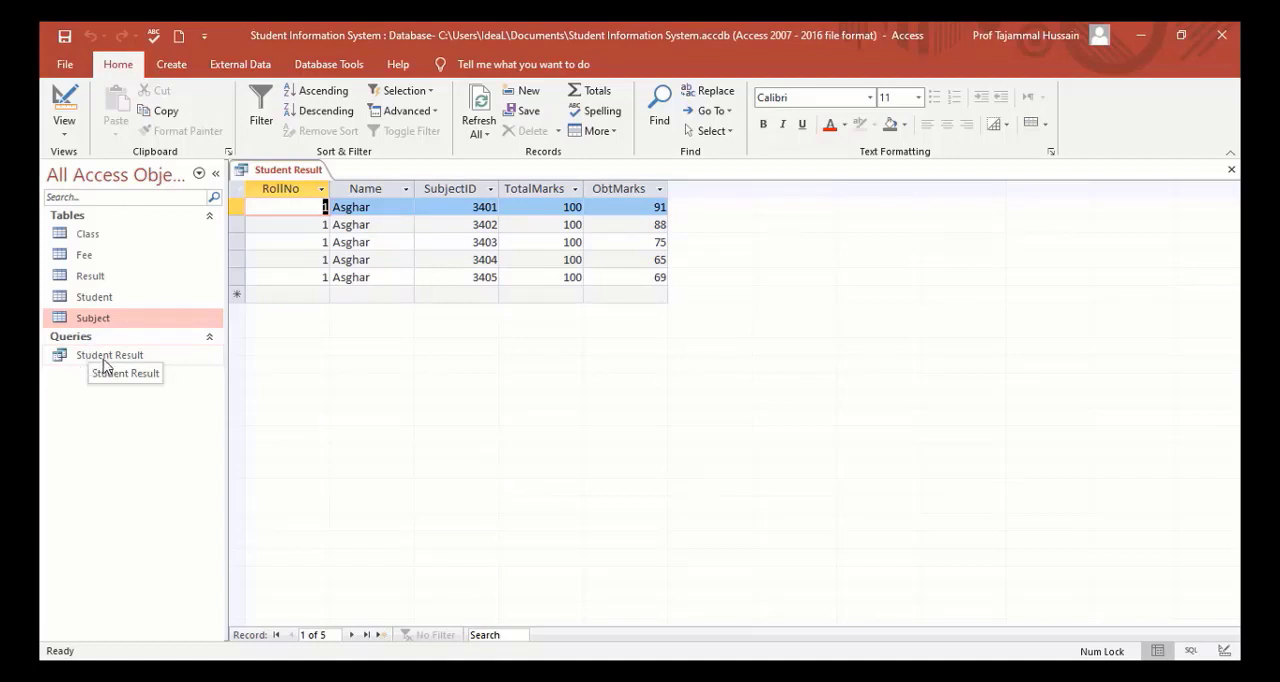
left_click(1232, 170)
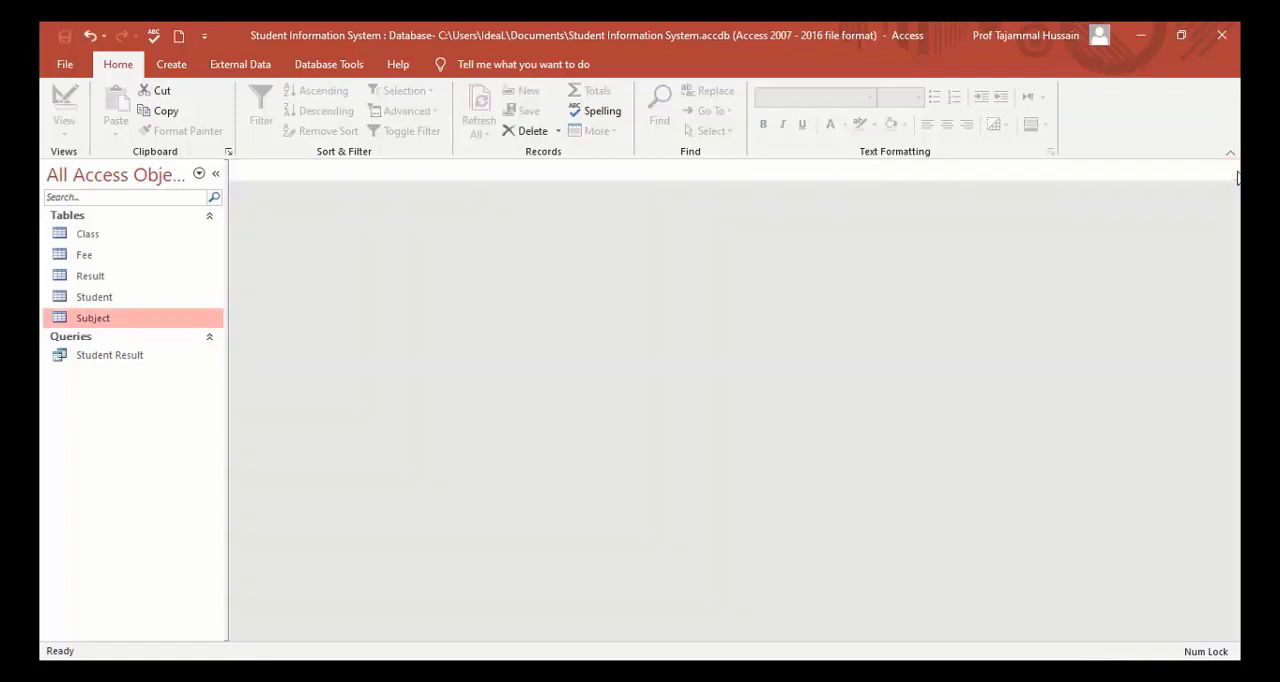
Reopen the saved Student Result query to review its records, and close it.
left_click(116, 358)
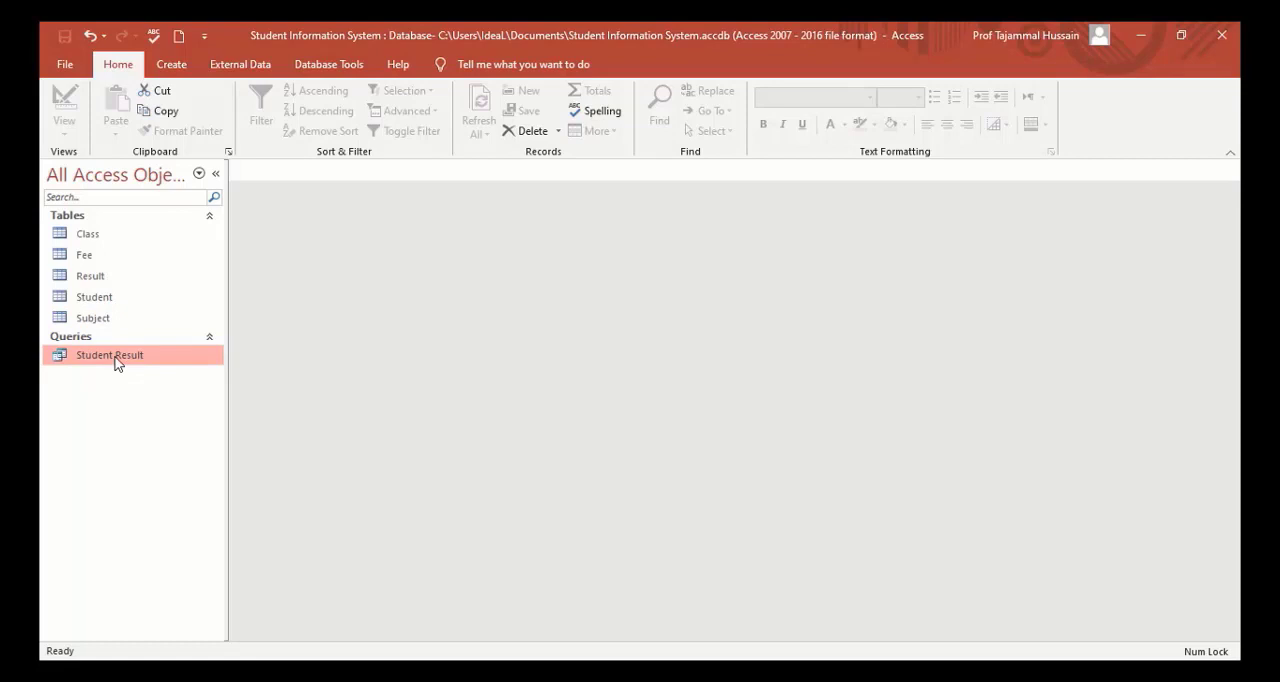
double_click(115, 358)
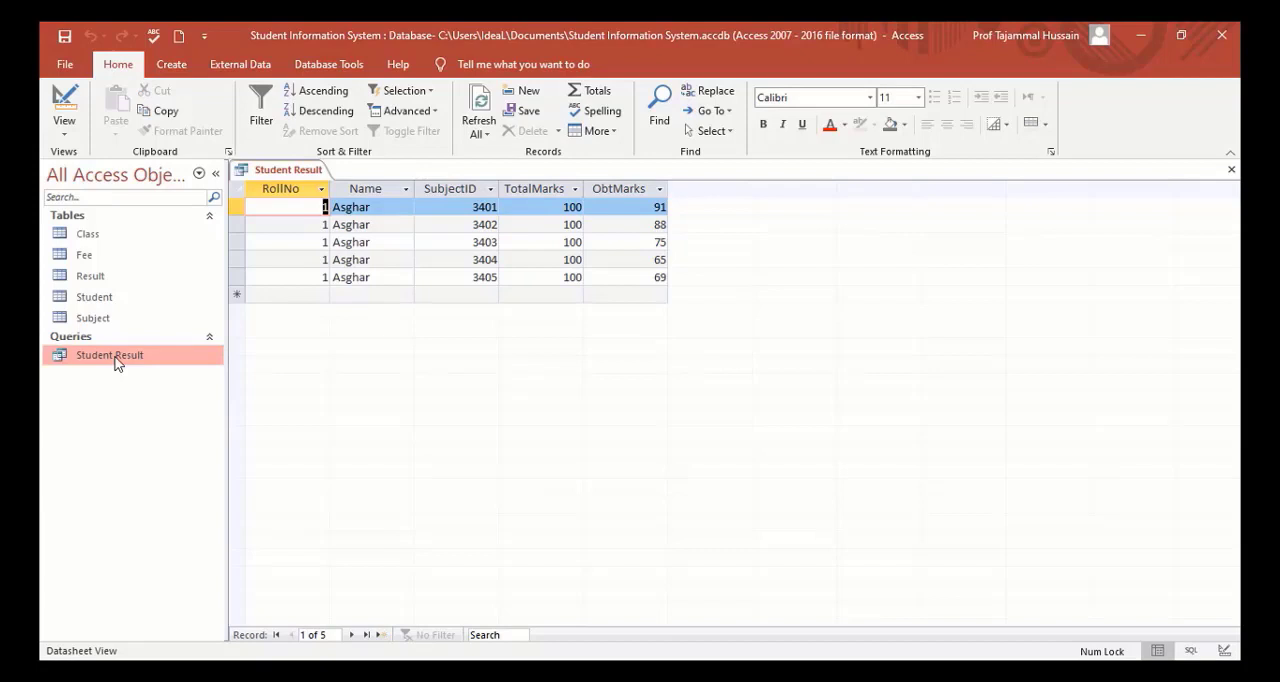
left_click(1232, 174)
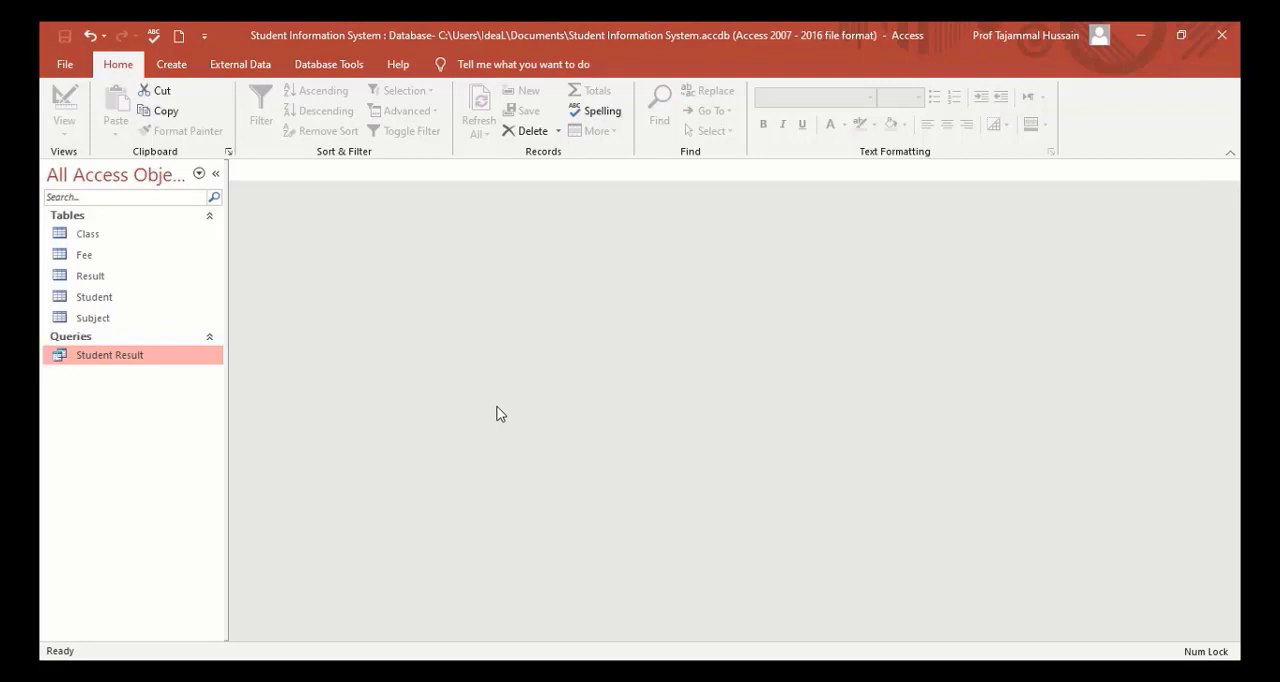
Start a new query in Design view and add the Student and Fee tables to it.
left_click(172, 66)
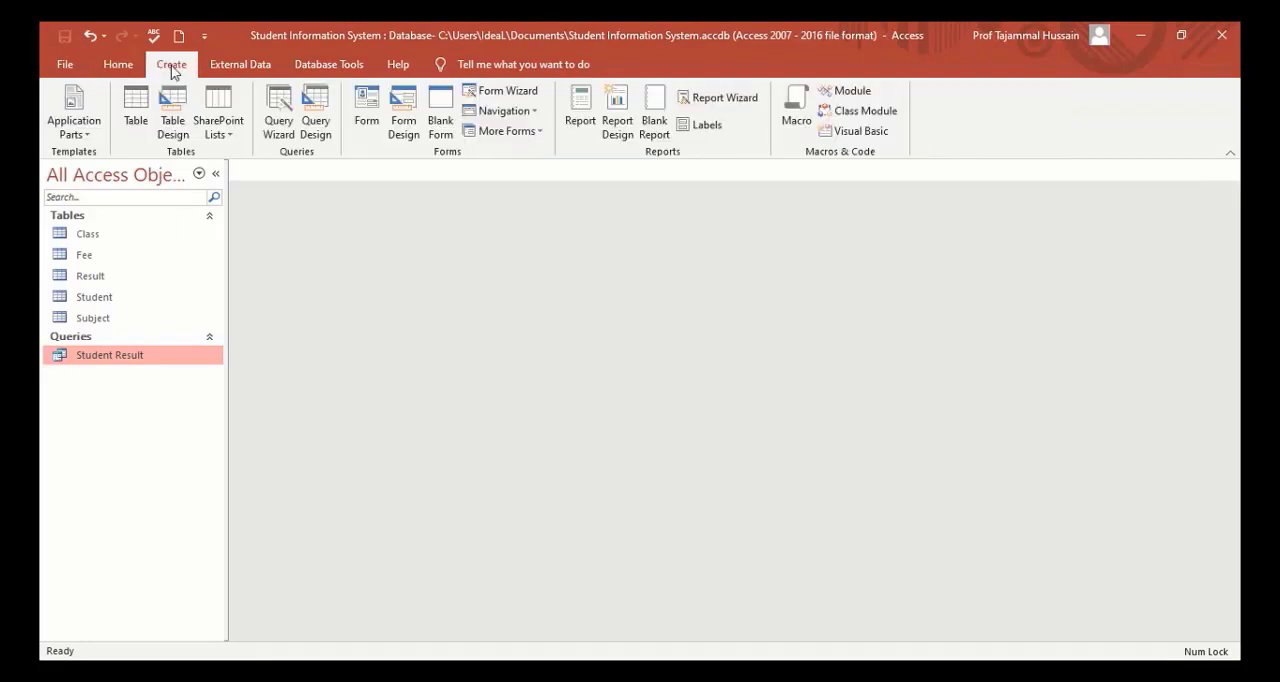
left_click(317, 113)
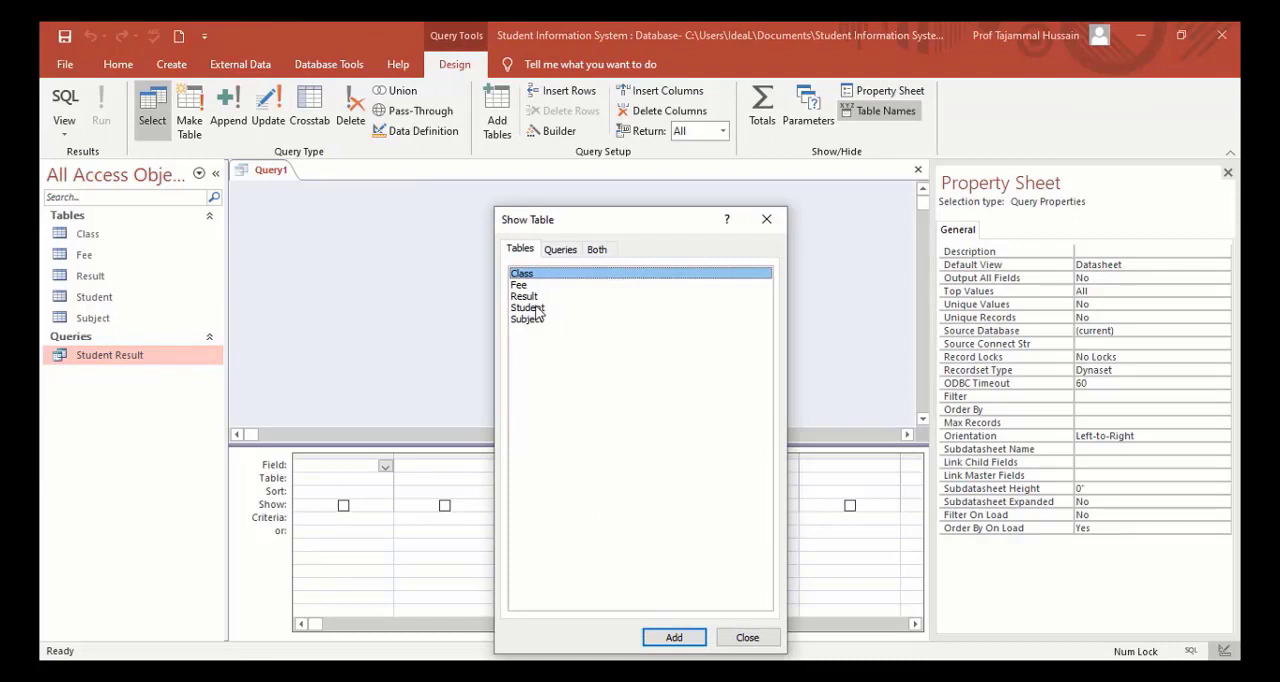
double_click(530, 307)
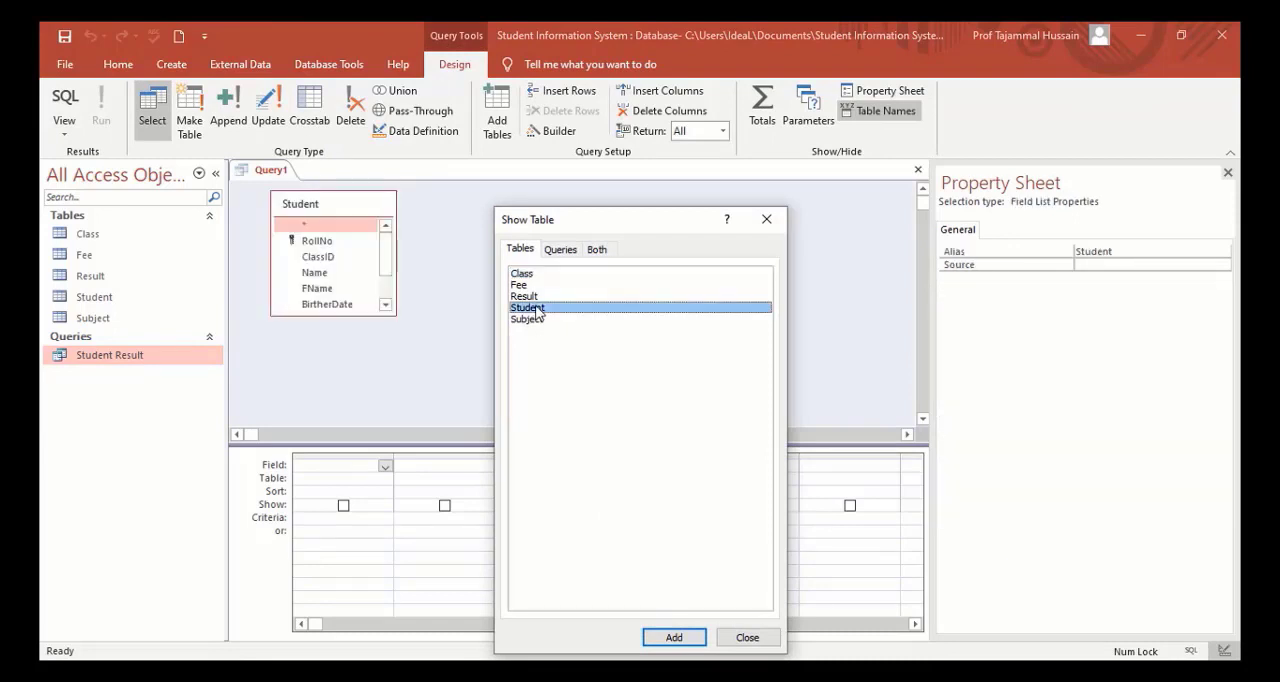
double_click(520, 286)
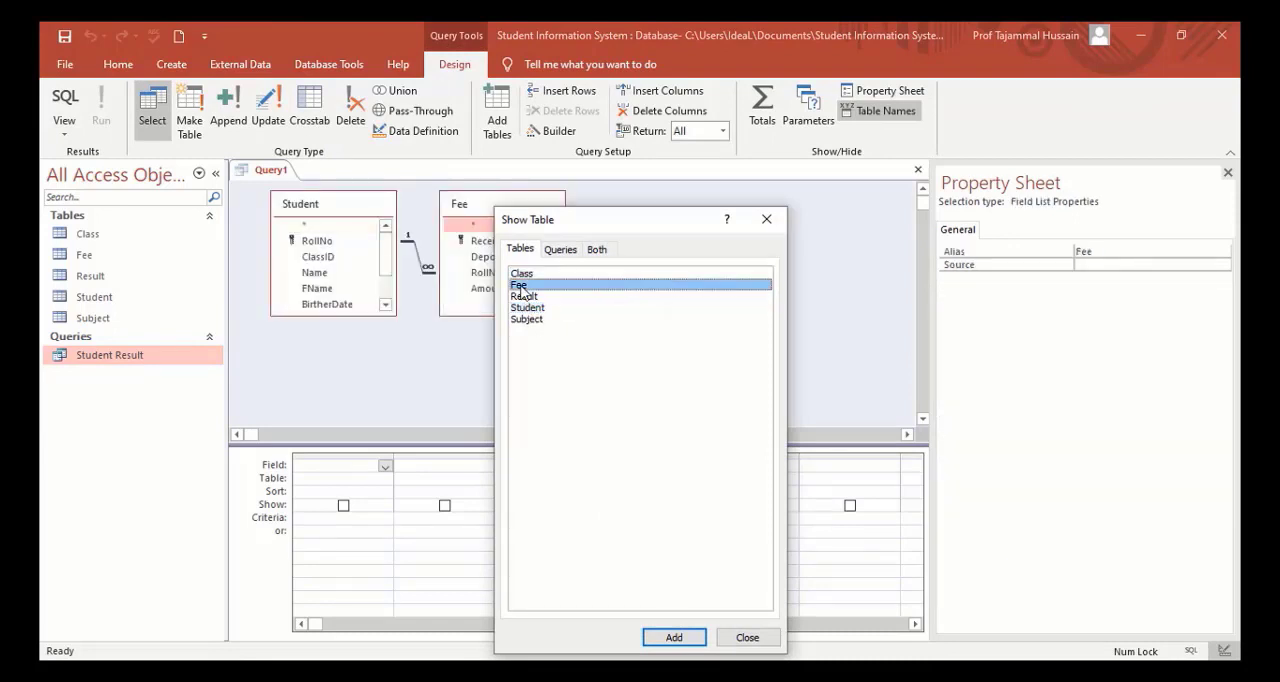
left_click(748, 638)
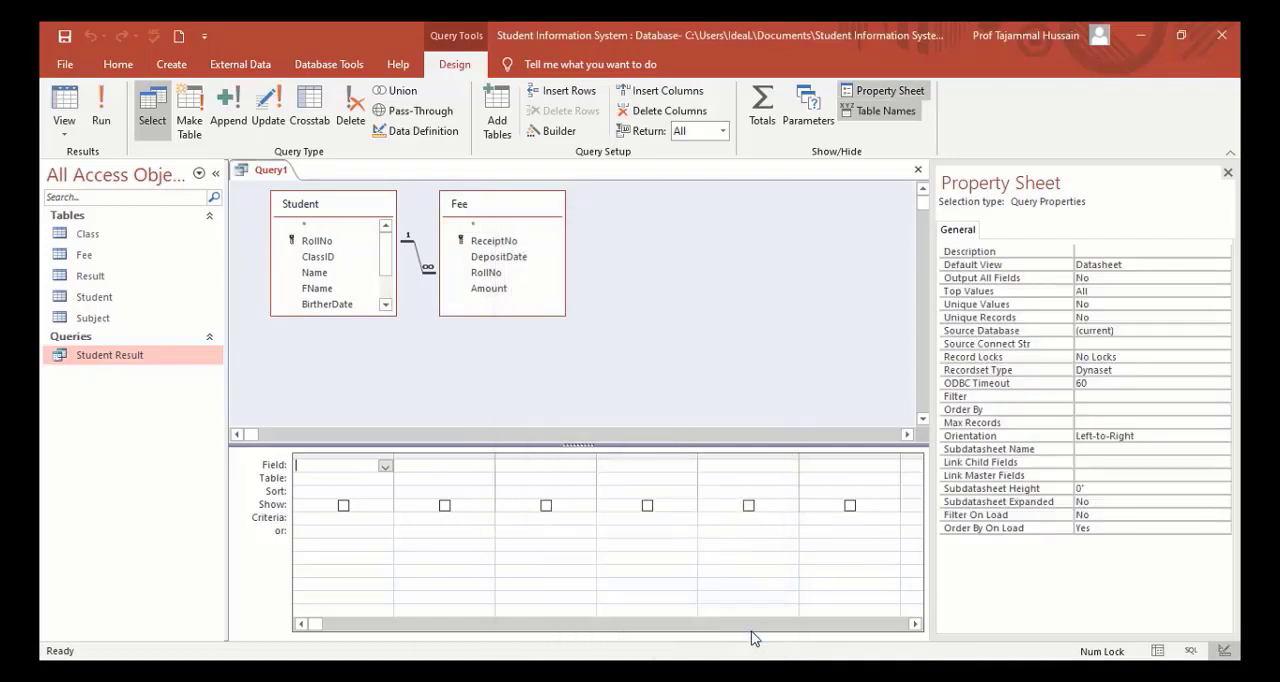
Add Student's RollNo and Name and Fee's DepositDate and Amount to the query.
double_click(316, 243)
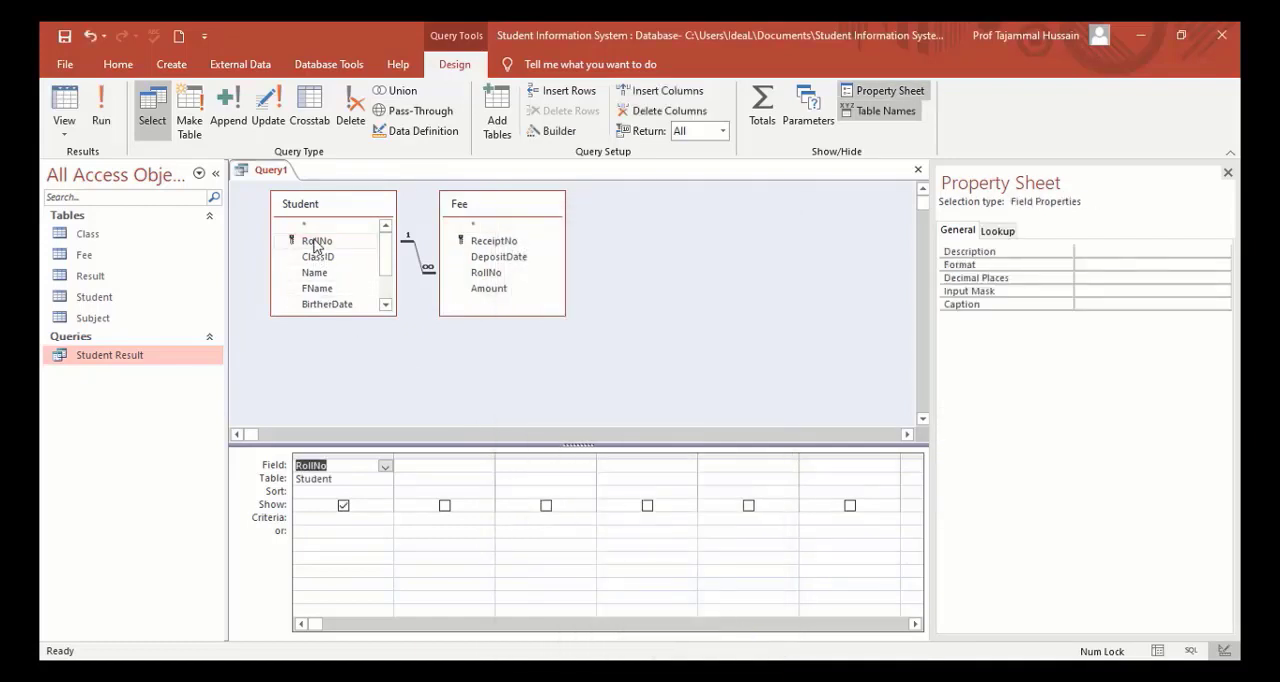
double_click(316, 272)
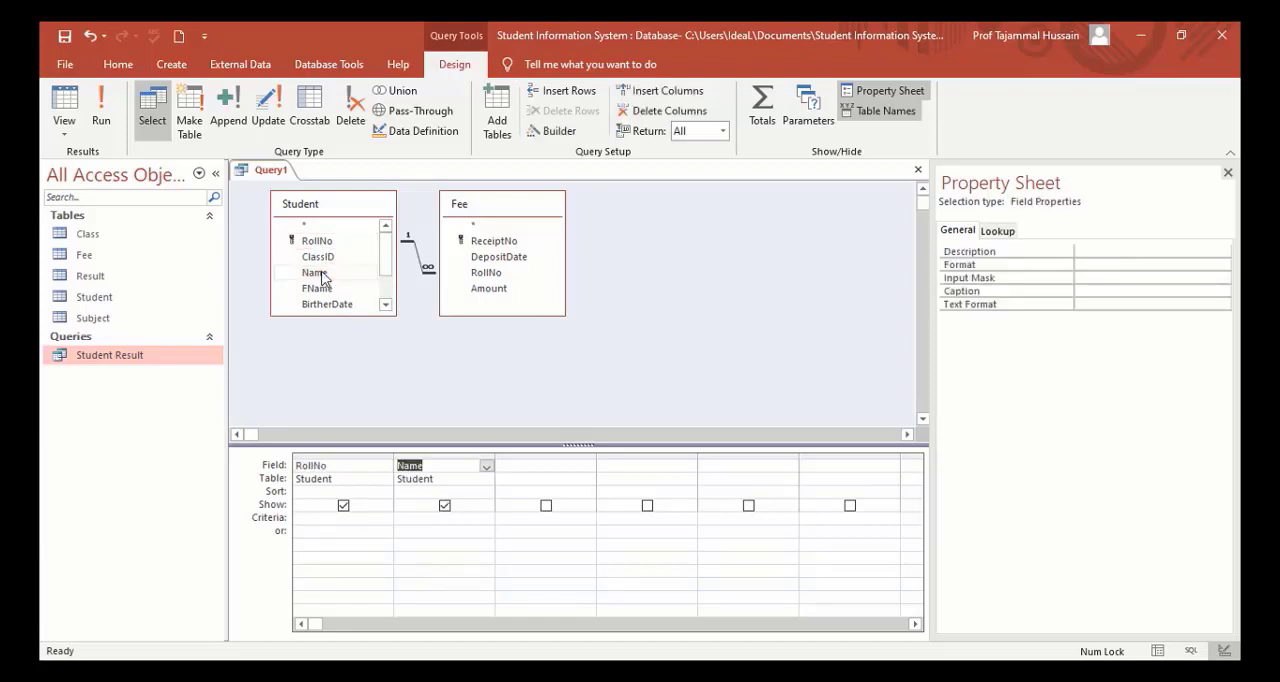
double_click(494, 257)
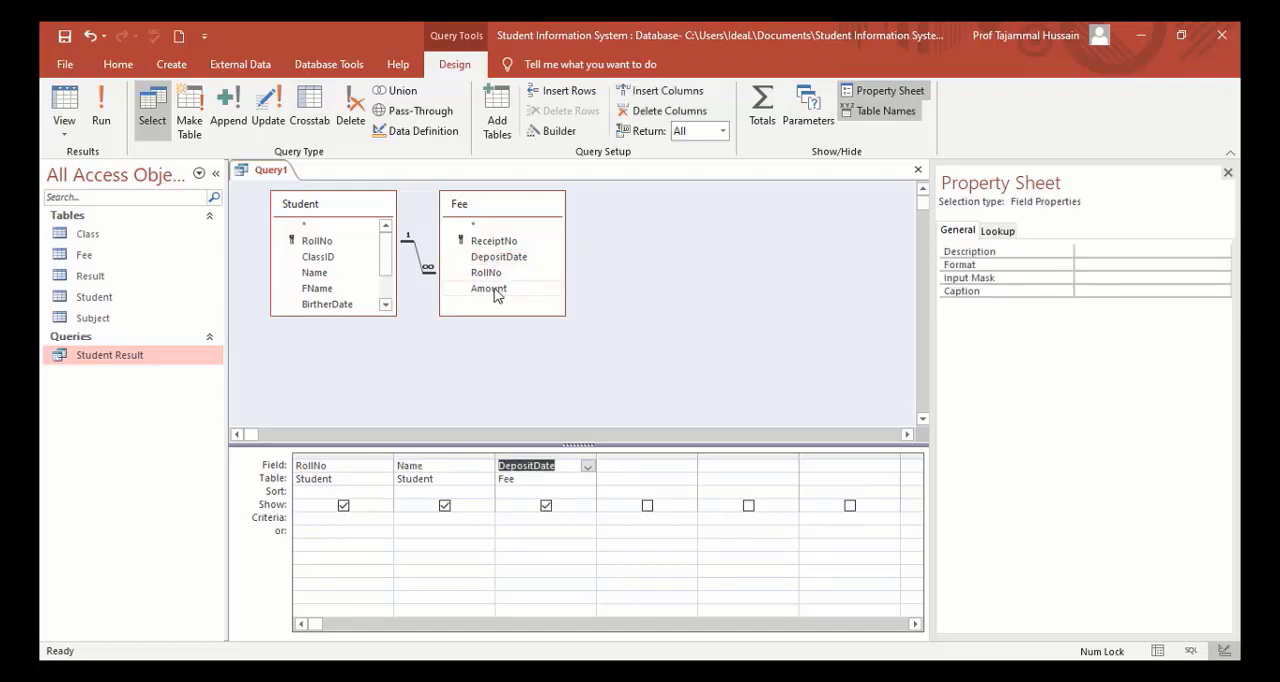
double_click(494, 290)
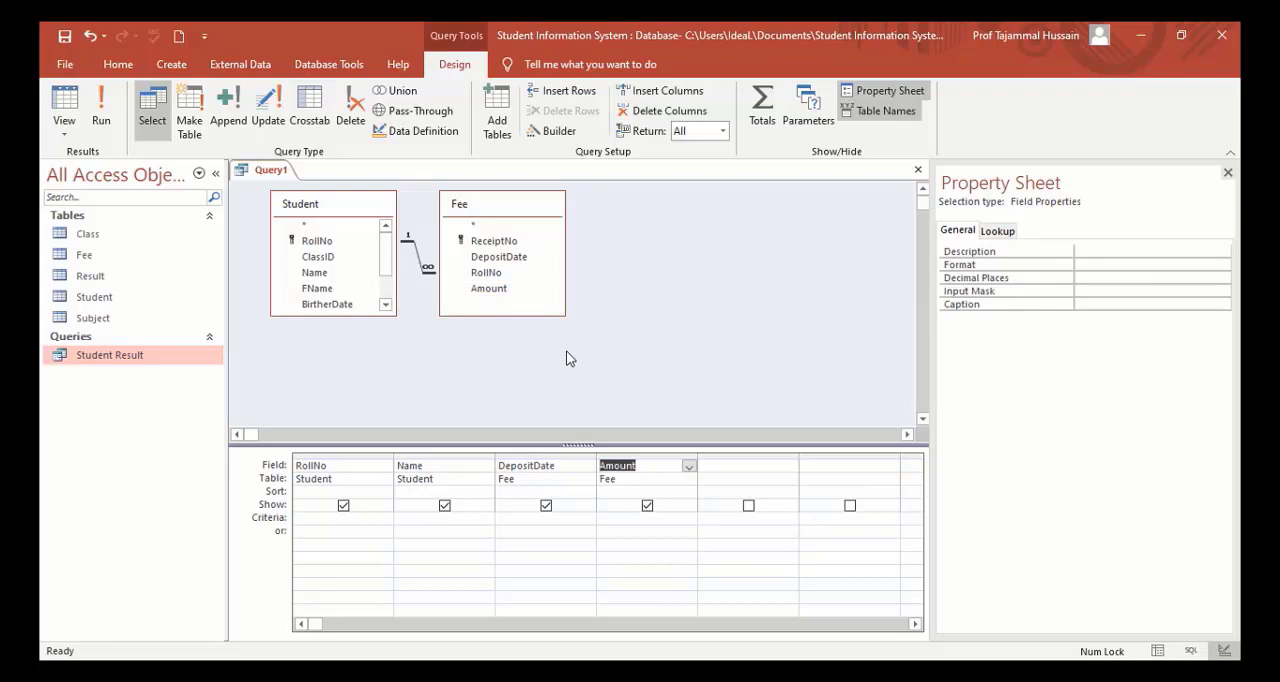
Set the criterion <10000 for the Amount field of the query.
left_click(620, 522)
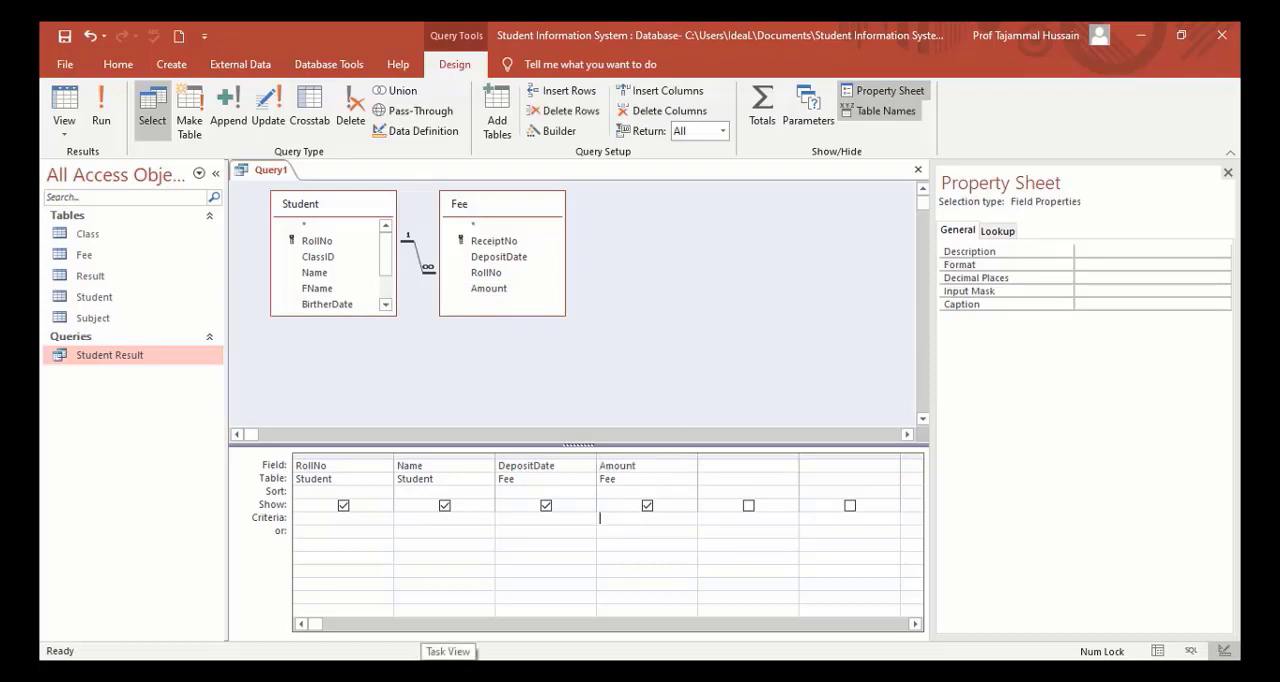
type("<10000")
key("Tab")
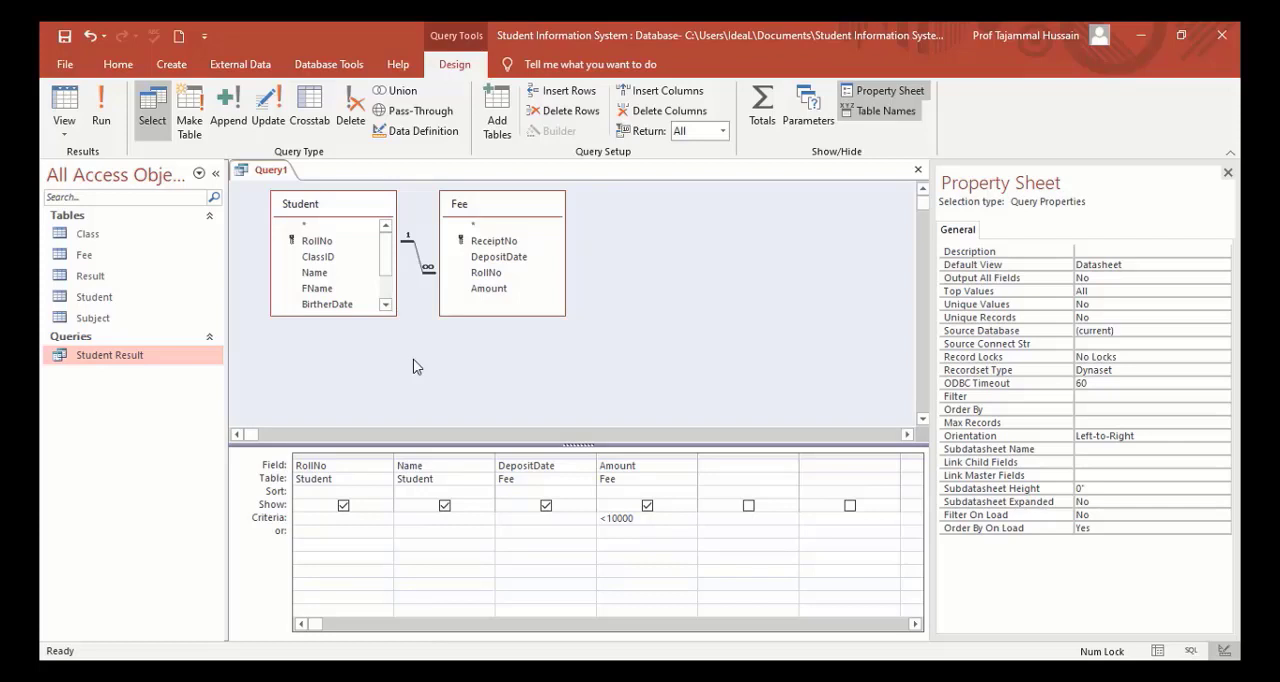
Open the Fee table to review its deposited amounts, and return to the query design.
left_click(83, 261)
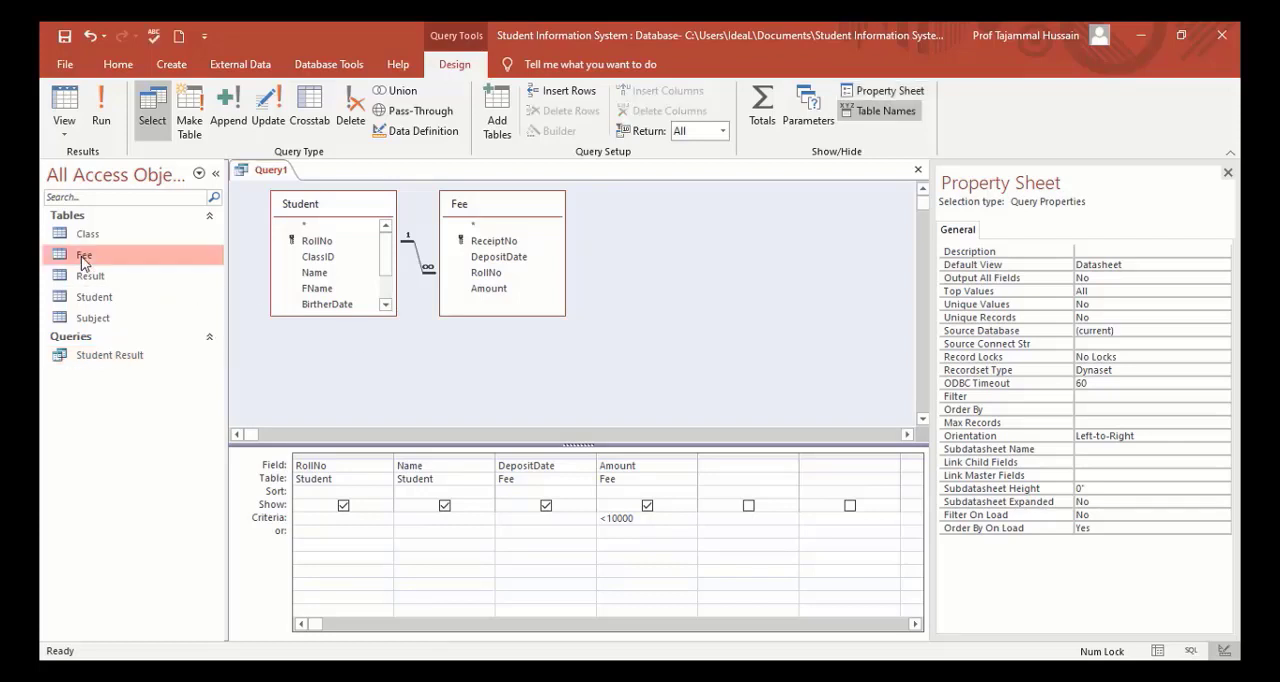
double_click(84, 262)
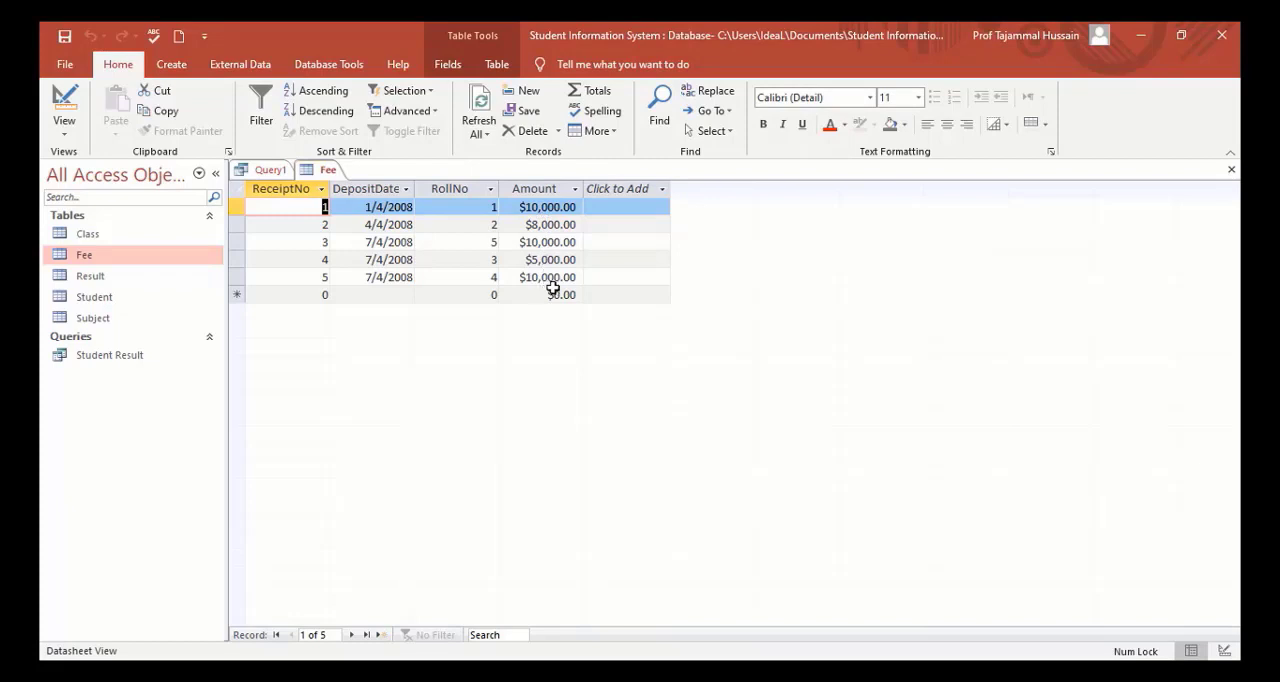
left_click(270, 170)
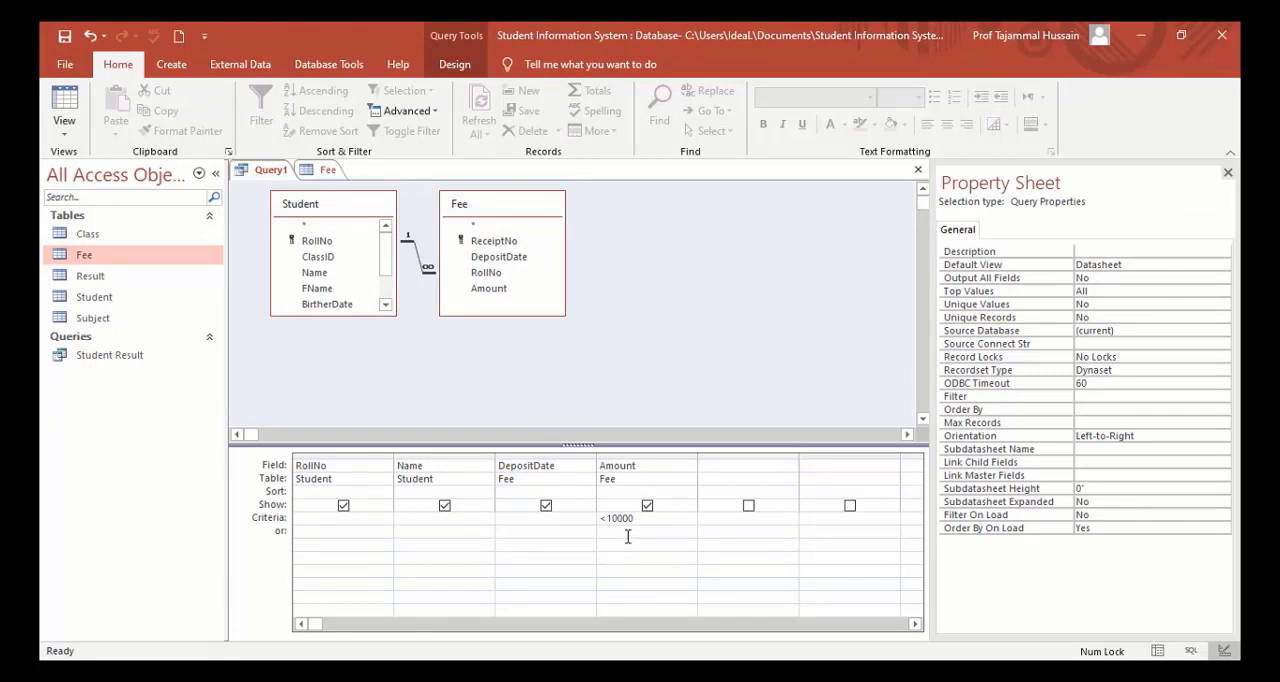
Run the query and save it as Not Full Fee.
left_click(447, 66)
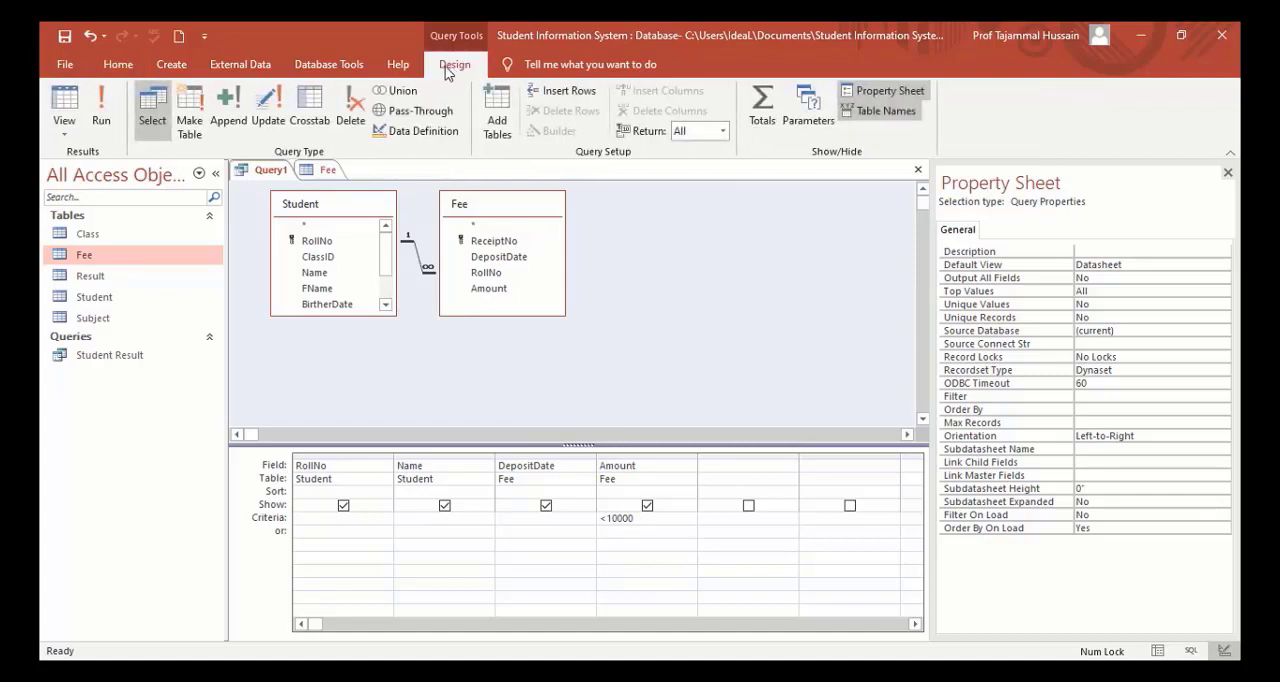
left_click(104, 110)
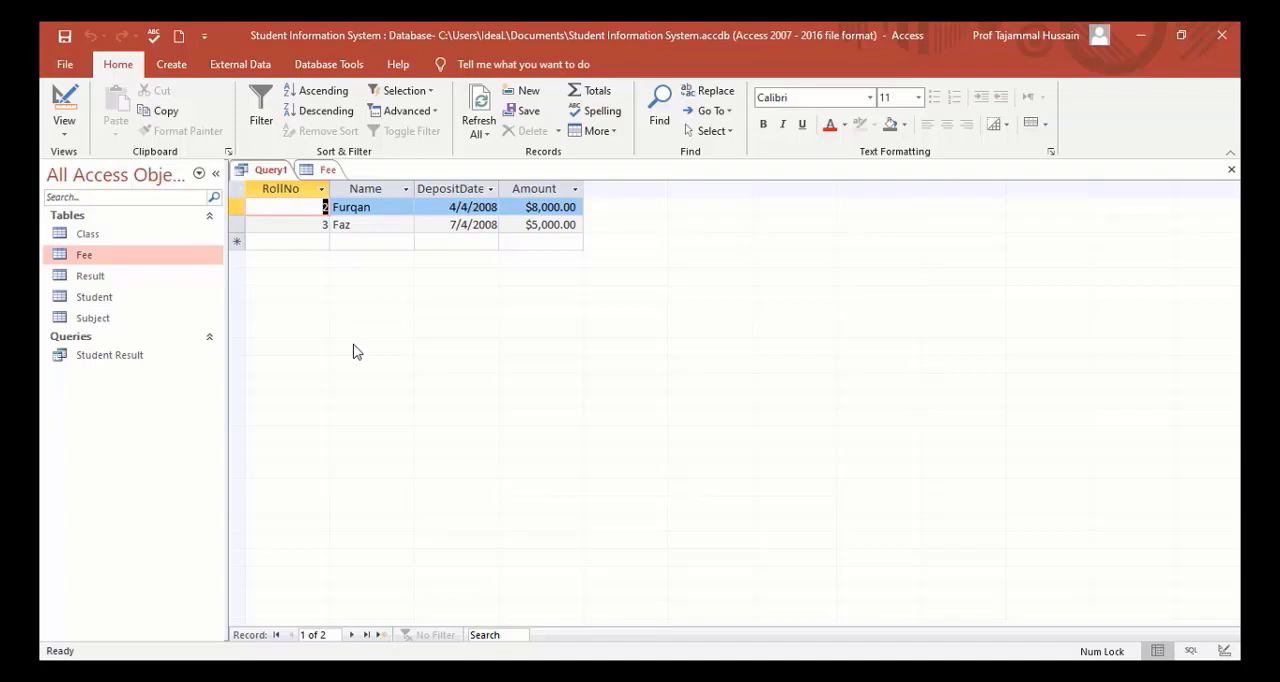
left_click(64, 37)
type("Not Full Fee")
key("Return")
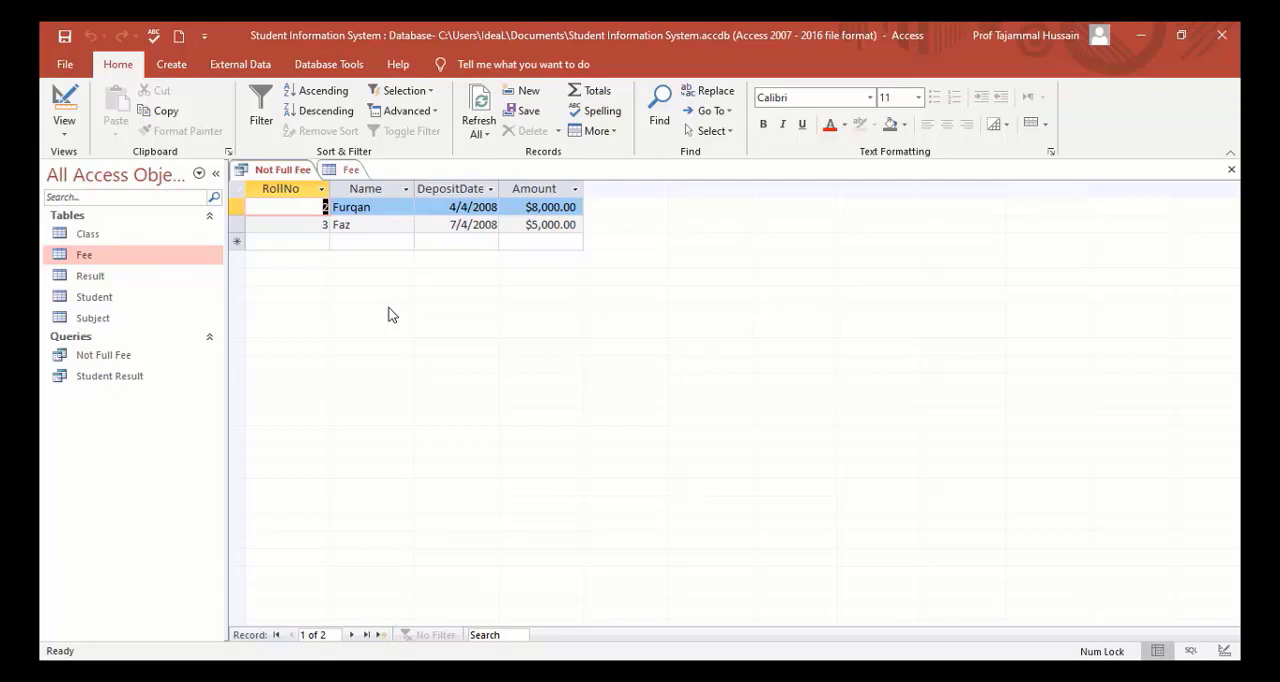
Start another query in Design view, add the Student table and enlarge its field list to show every field.
left_click(169, 71)
left_click(328, 123)
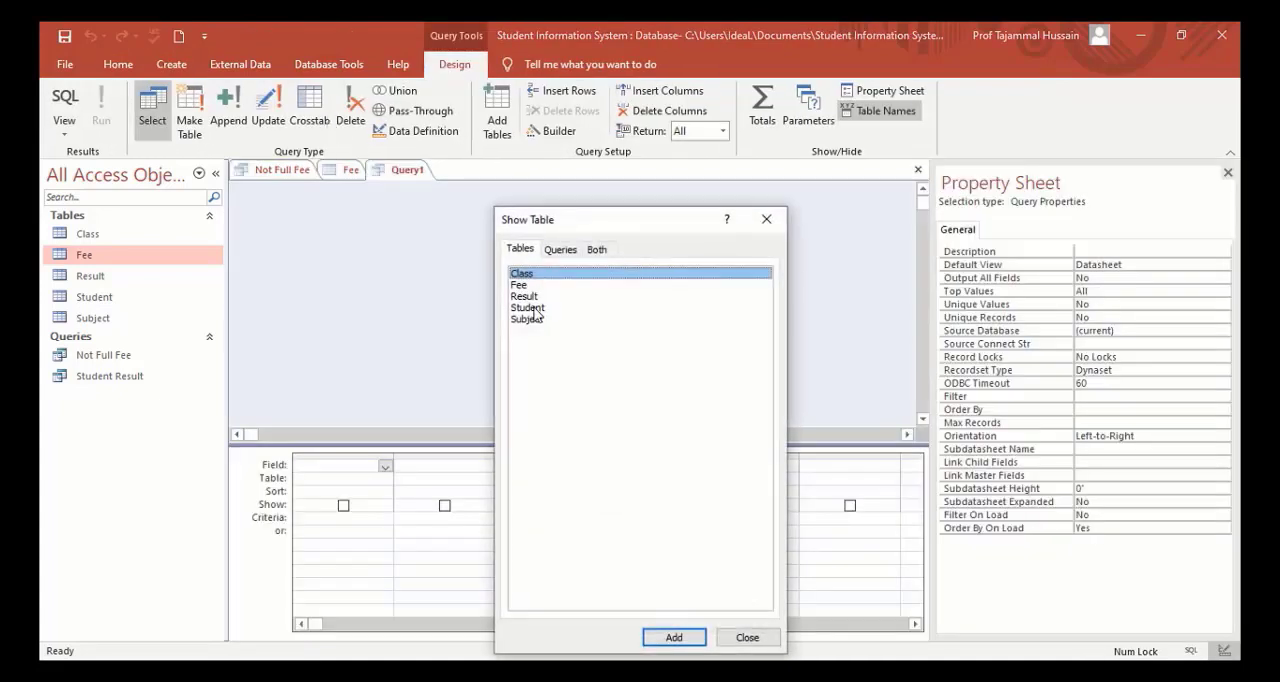
left_click(535, 309)
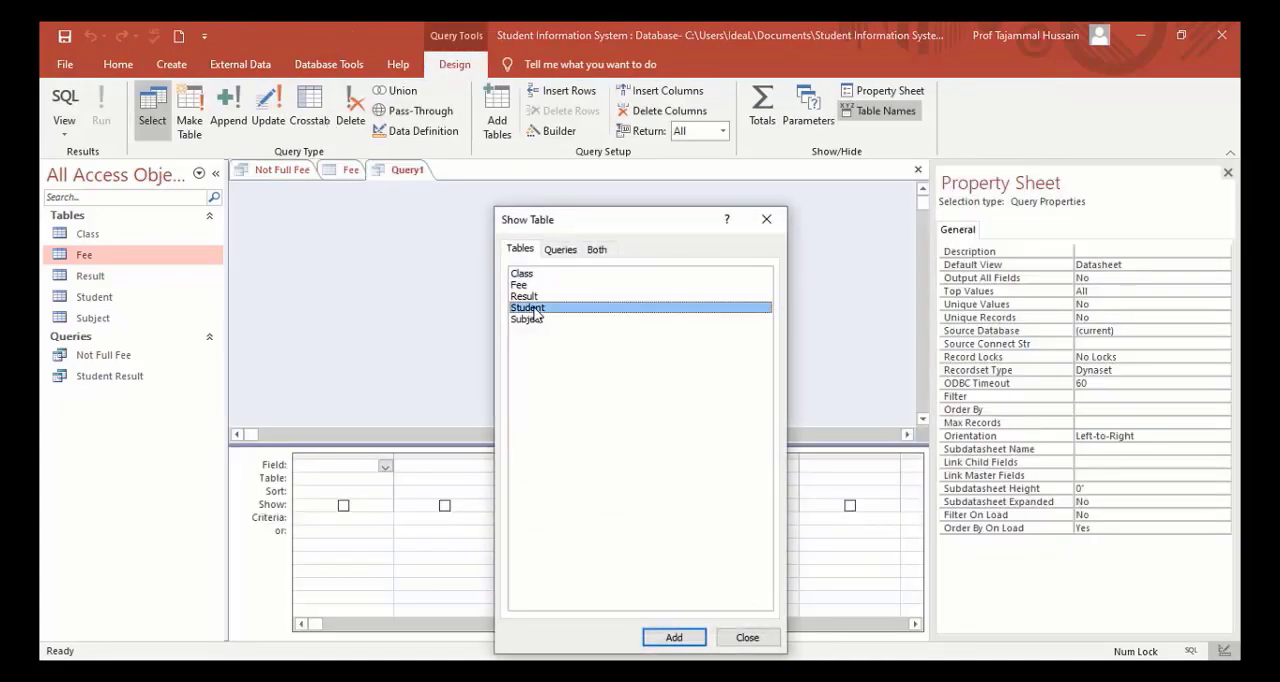
left_click(674, 637)
left_click(747, 638)
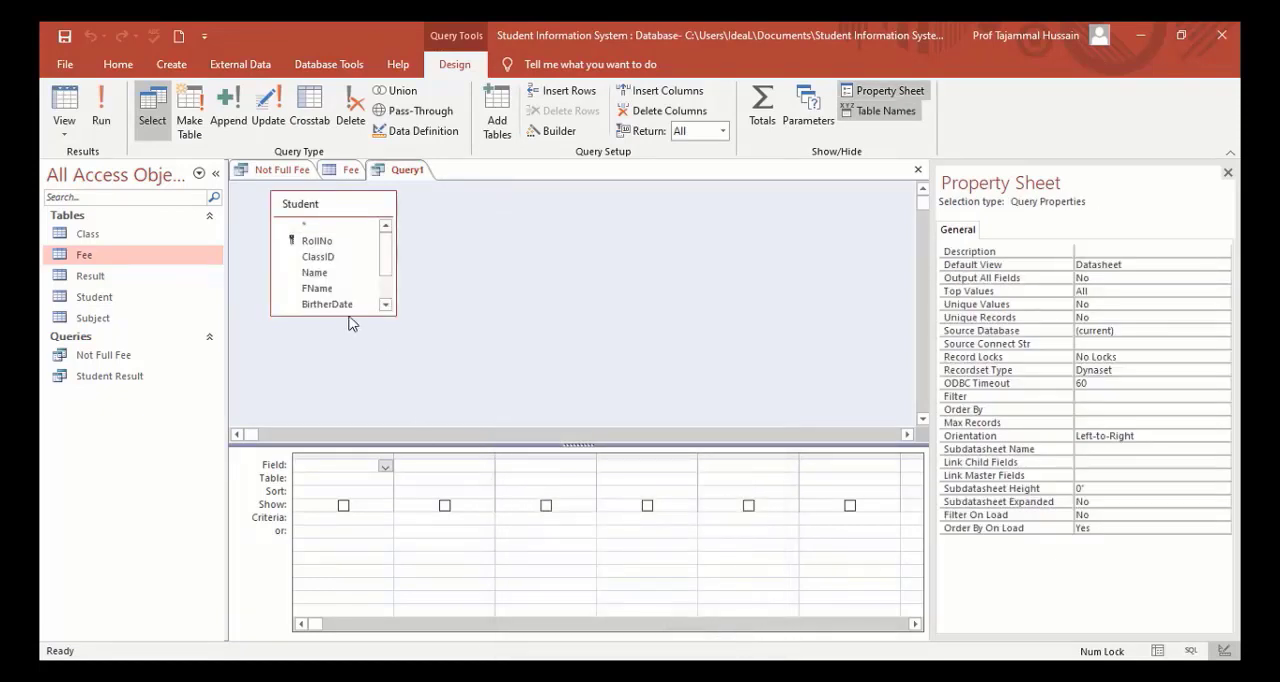
left_click_drag(348, 316, 349, 372)
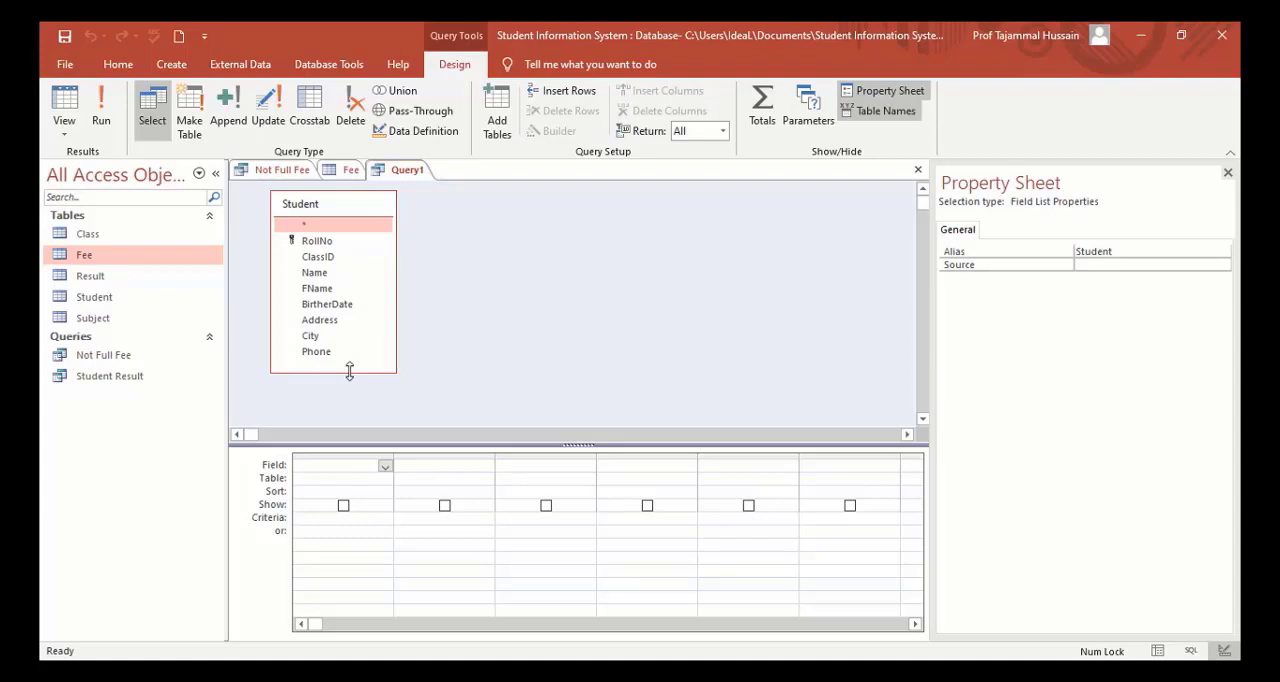
Add Student's RollNo, ClassID, Name, City and Phone fields to the query.
double_click(326, 242)
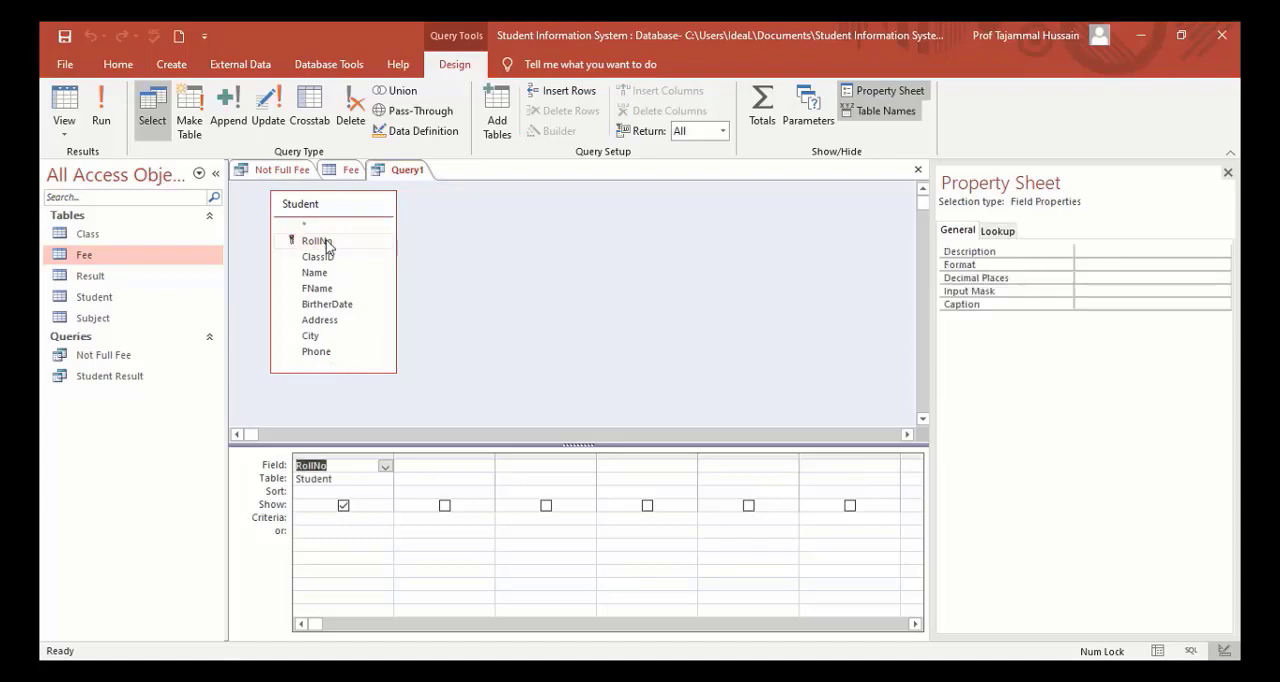
left_click(322, 259)
double_click(322, 259)
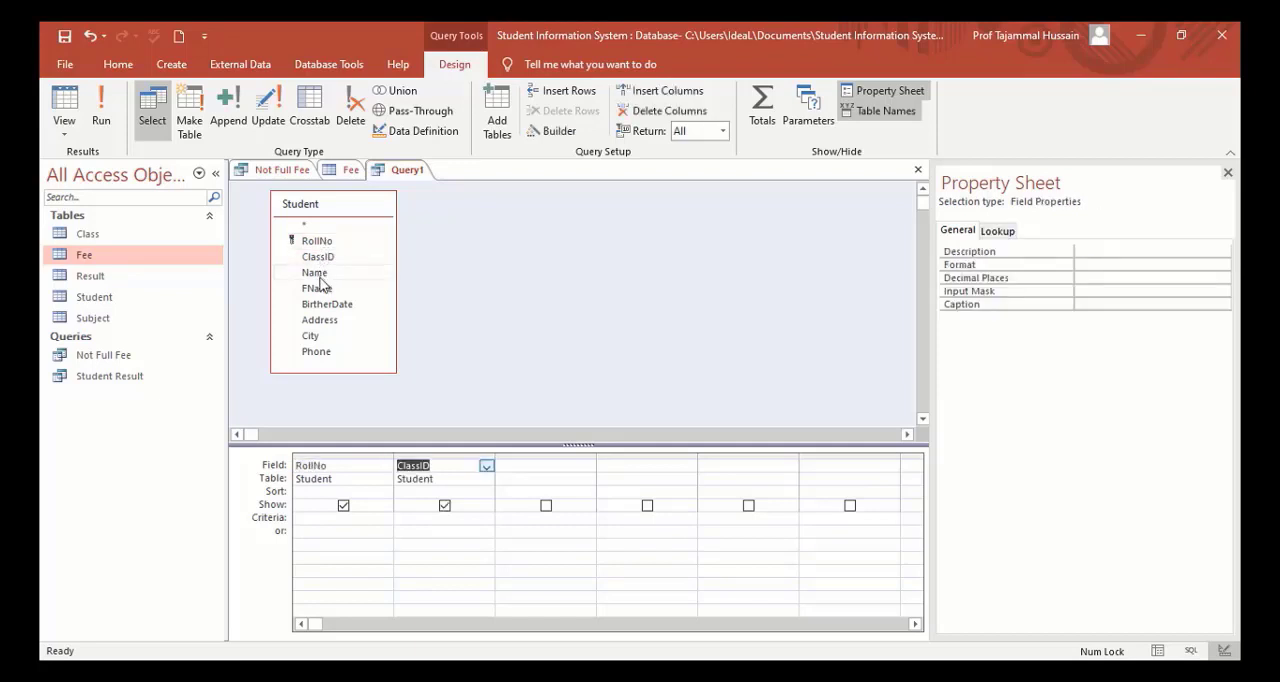
double_click(320, 276)
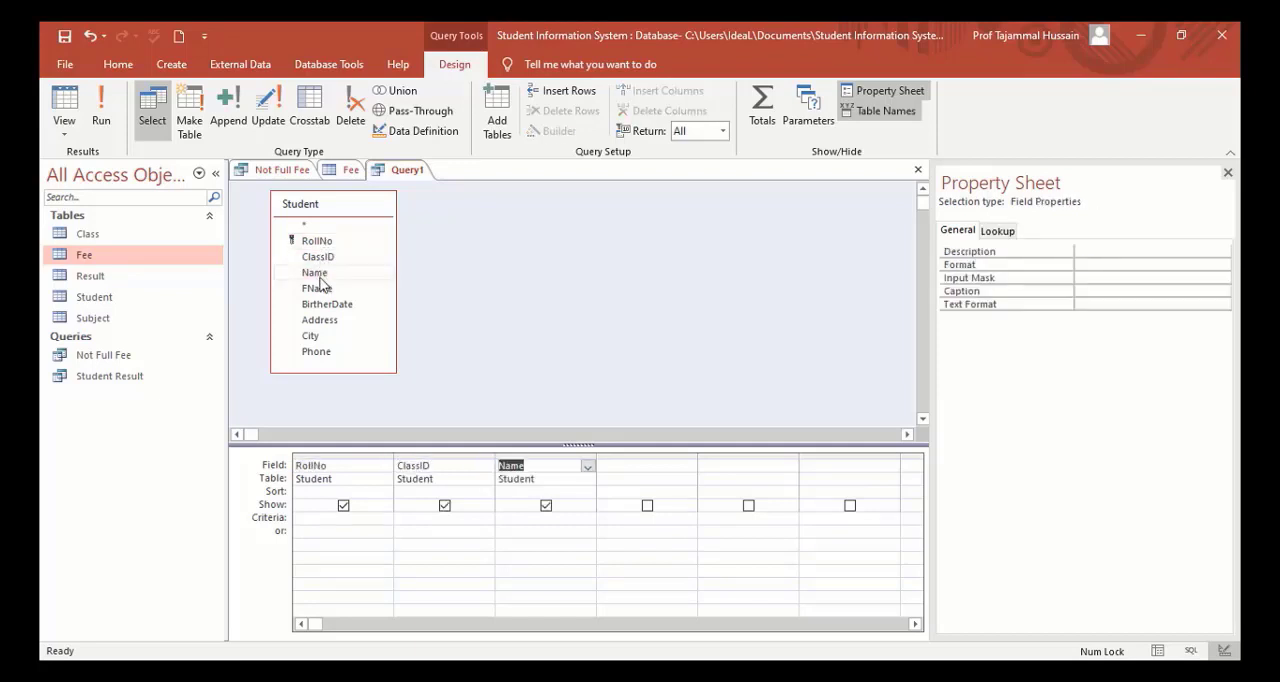
double_click(317, 339)
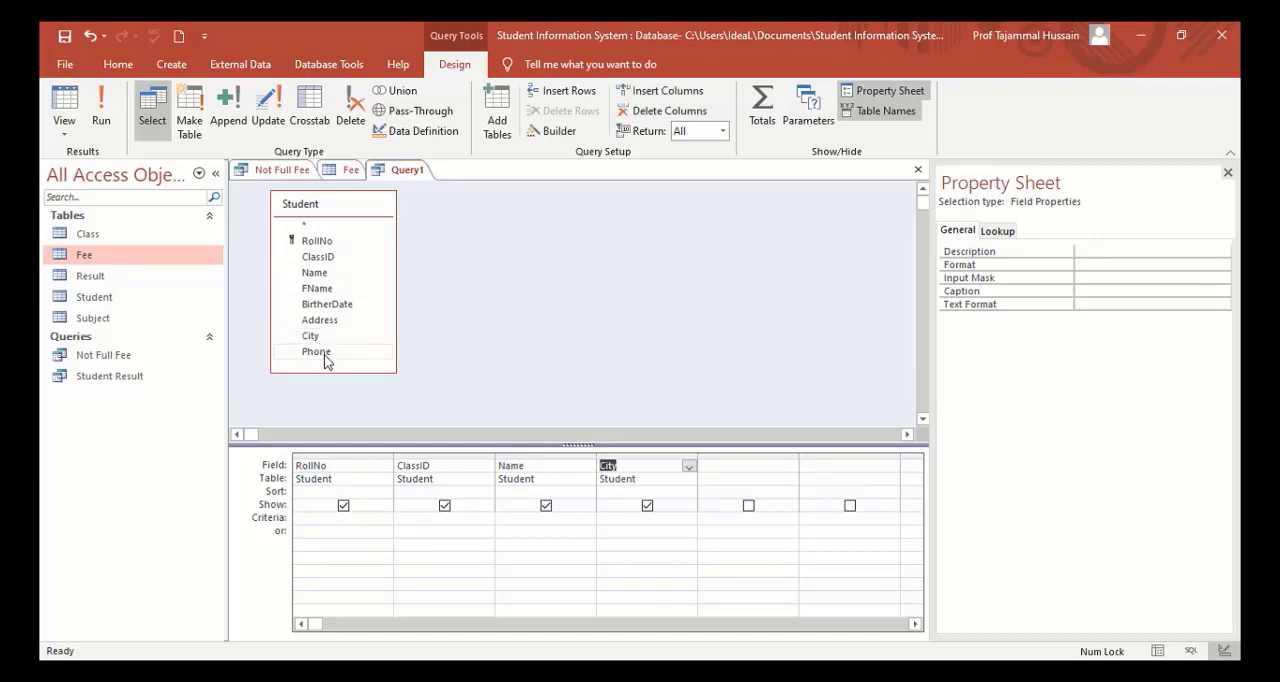
double_click(318, 353)
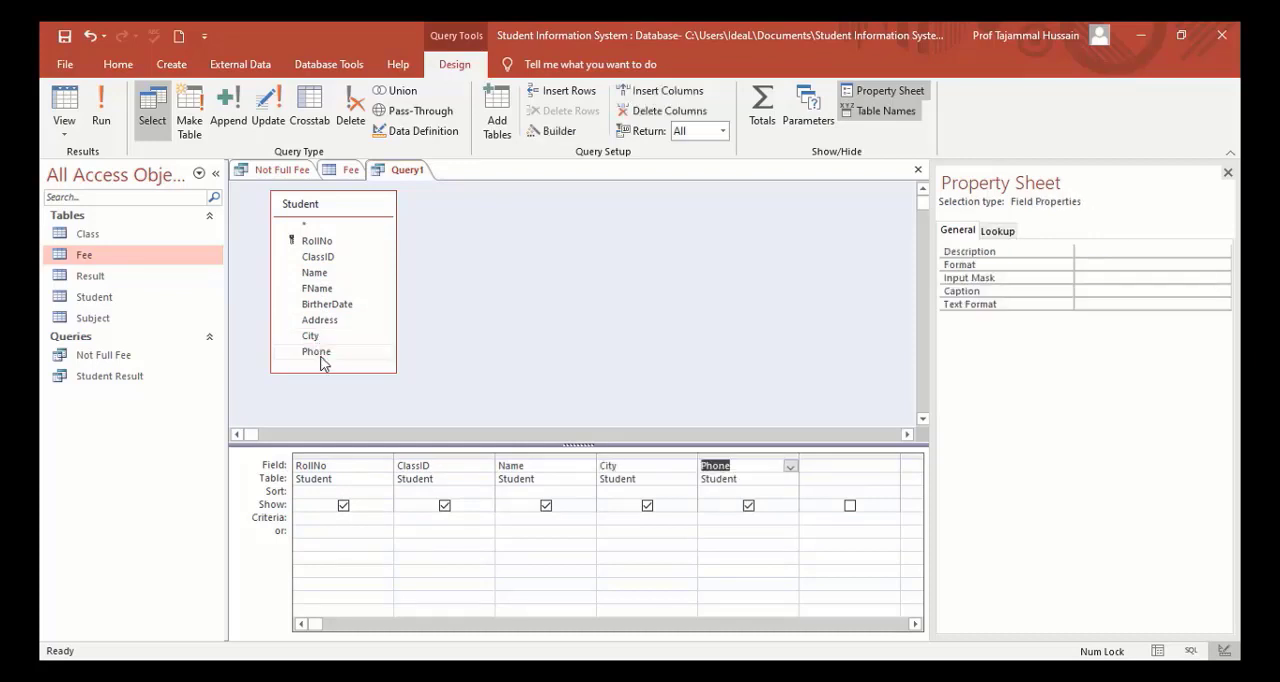
Set the criterion Faisalabad for the City field and run the query.
left_click(632, 520)
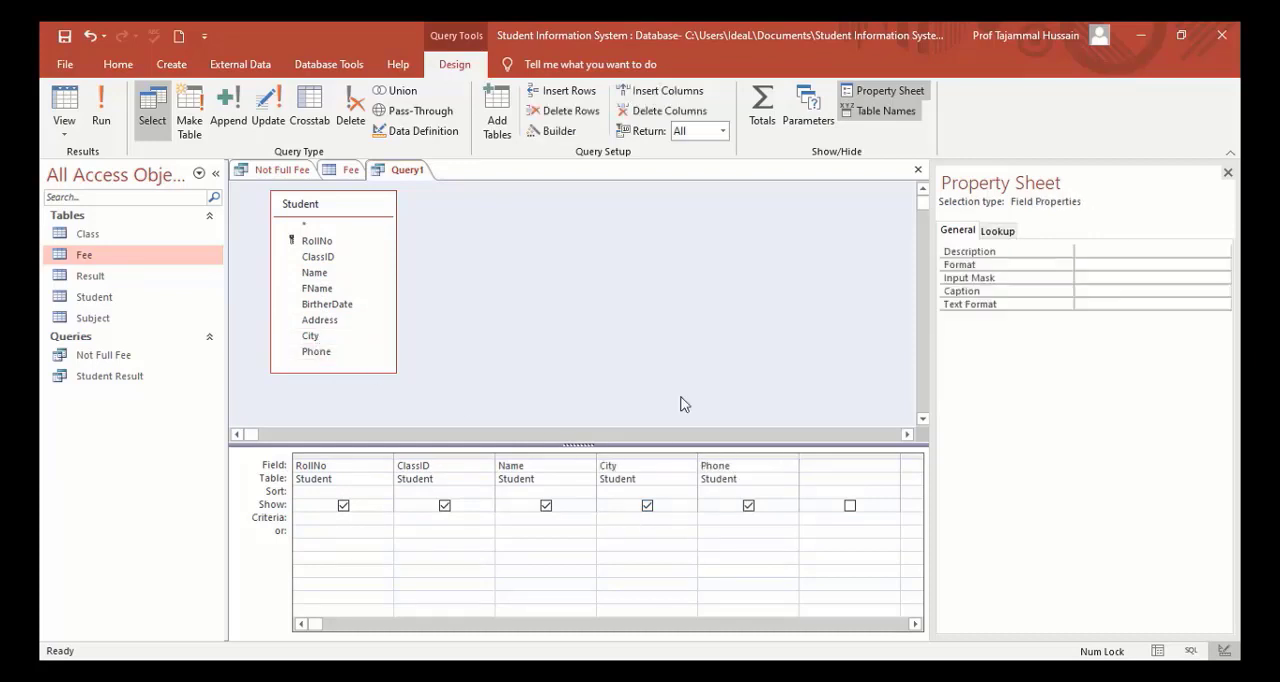
type("Faisalabad")
key("Tab")
left_click(103, 114)
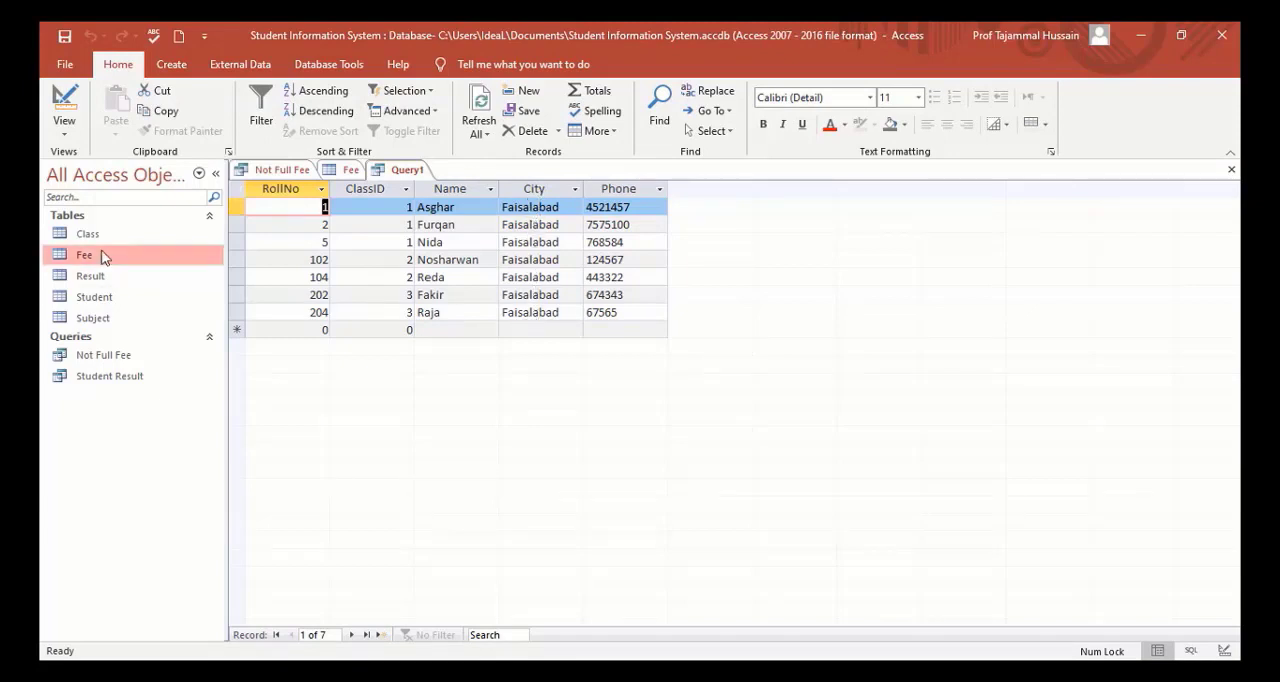
Compare the query's records with the full Student table, review the query's design and run it again.
double_click(93, 303)
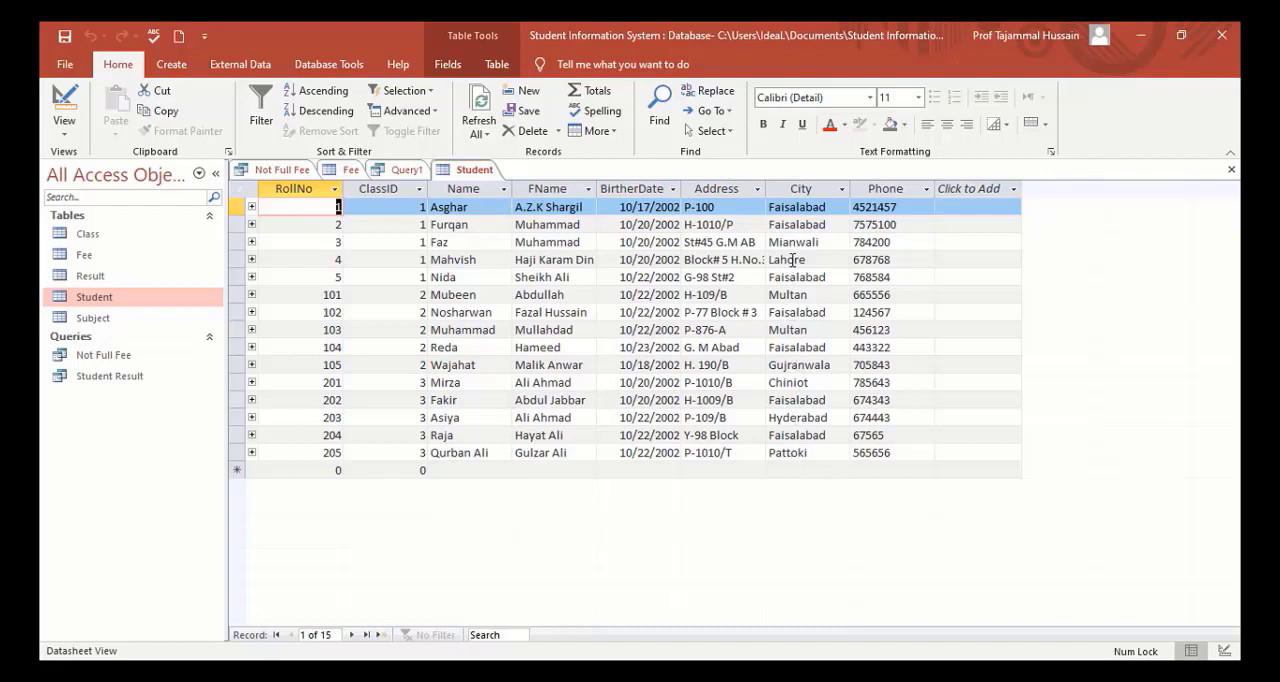
left_click(406, 170)
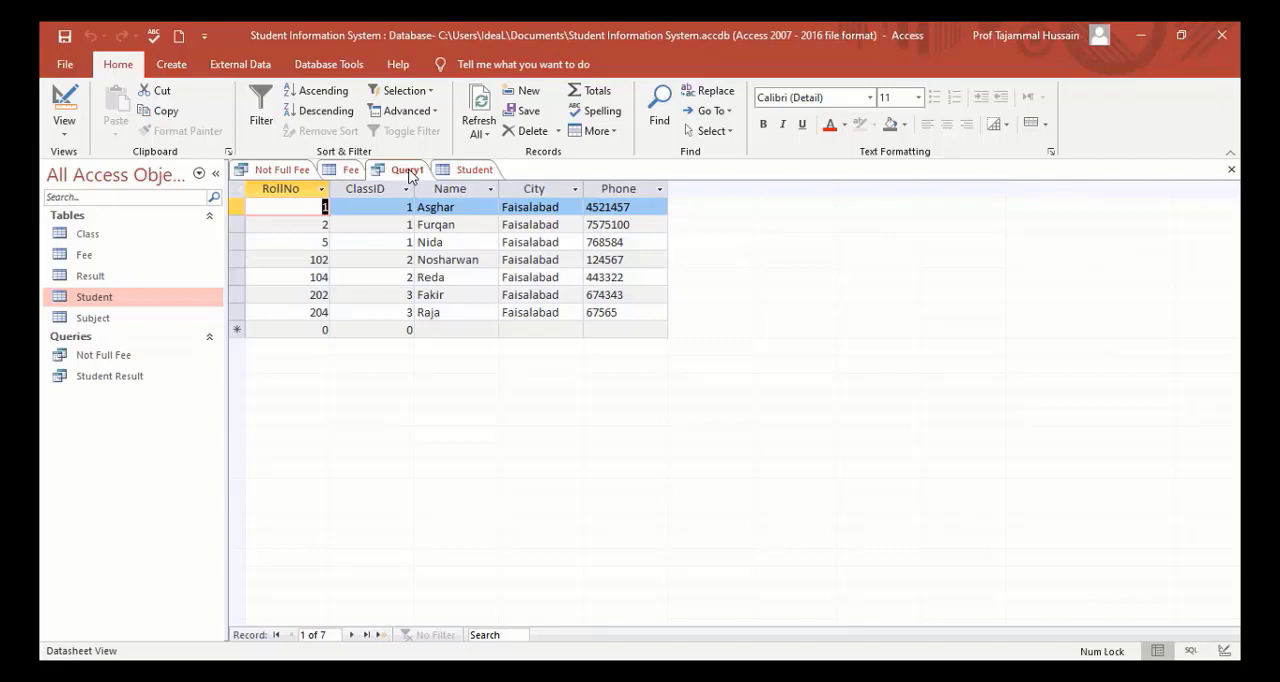
left_click(64, 105)
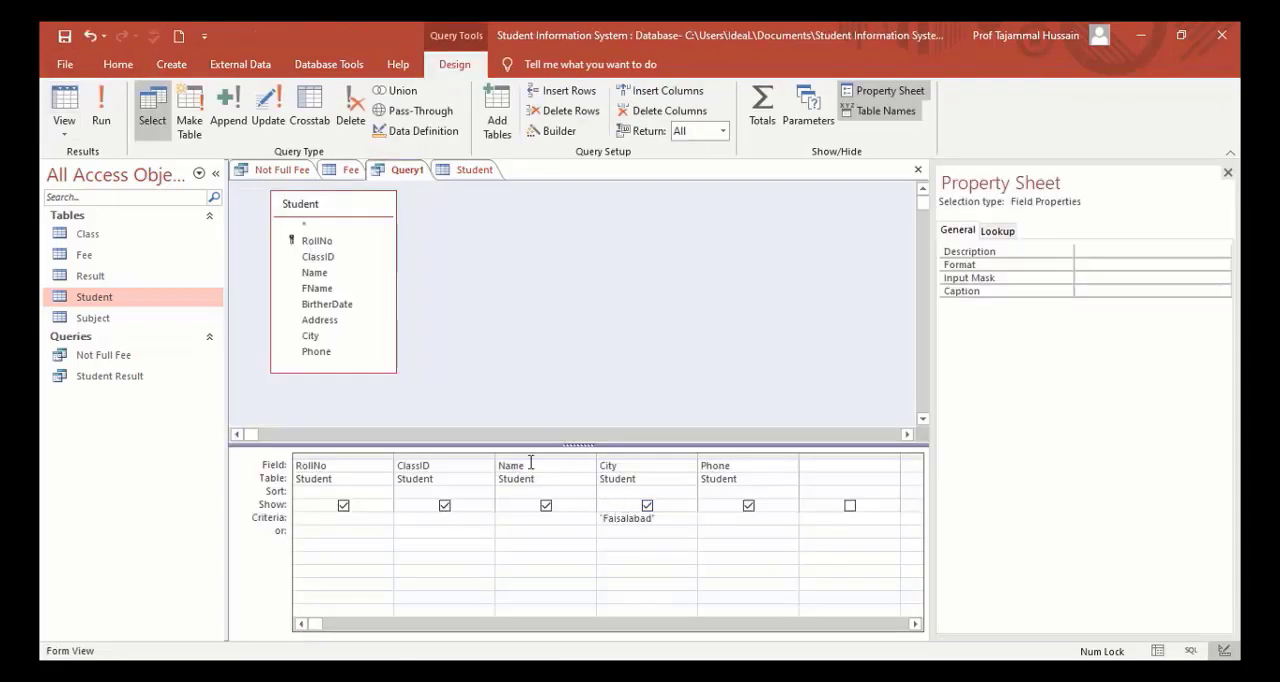
left_click(102, 115)
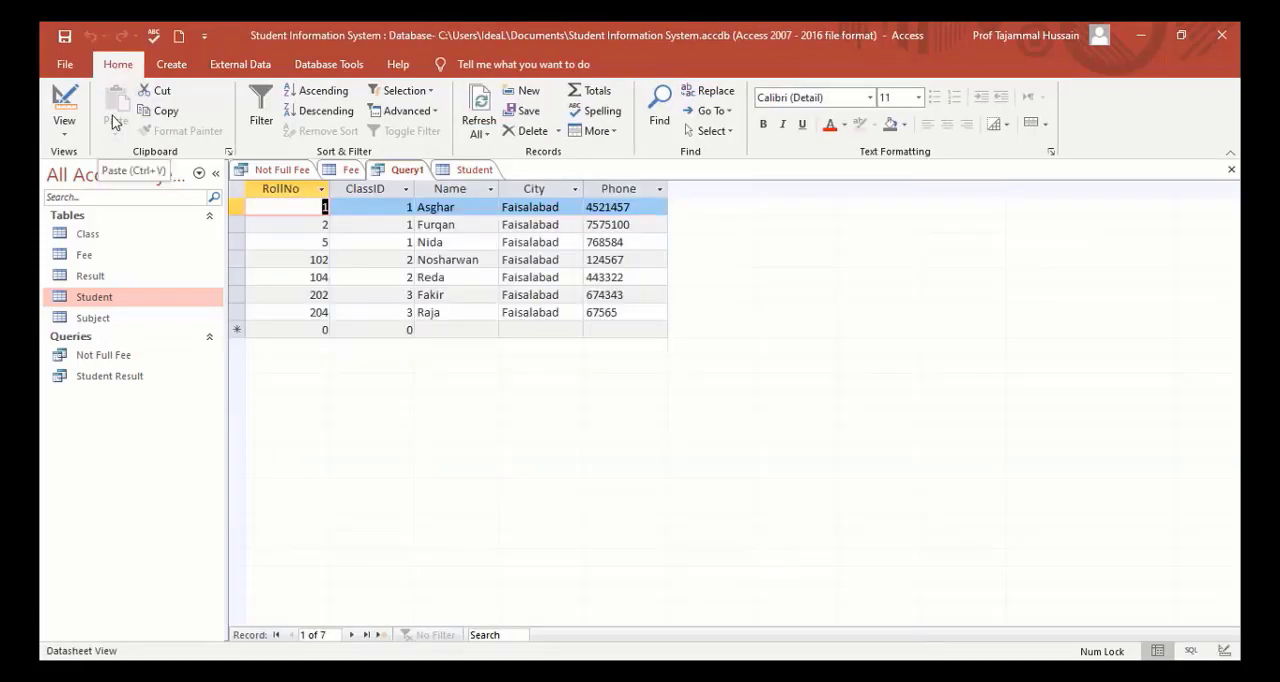
Save the query of Faisalabad students under the name Student FSD.
left_click(63, 38)
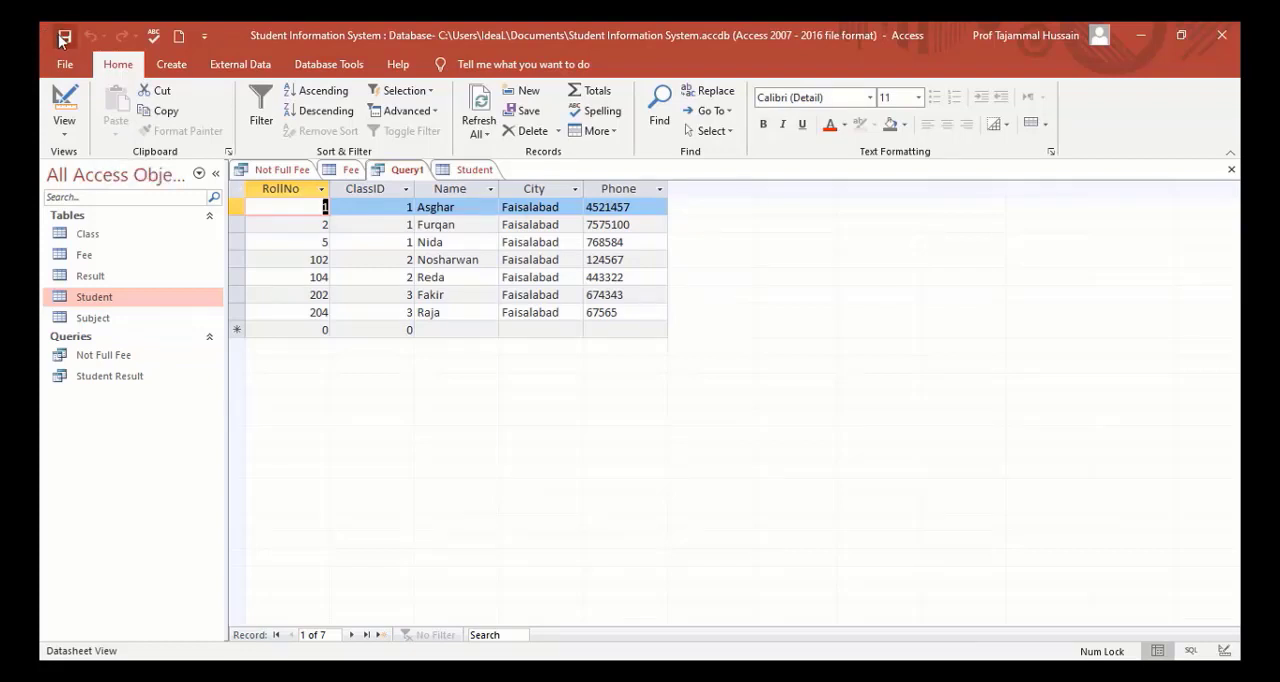
type("S")
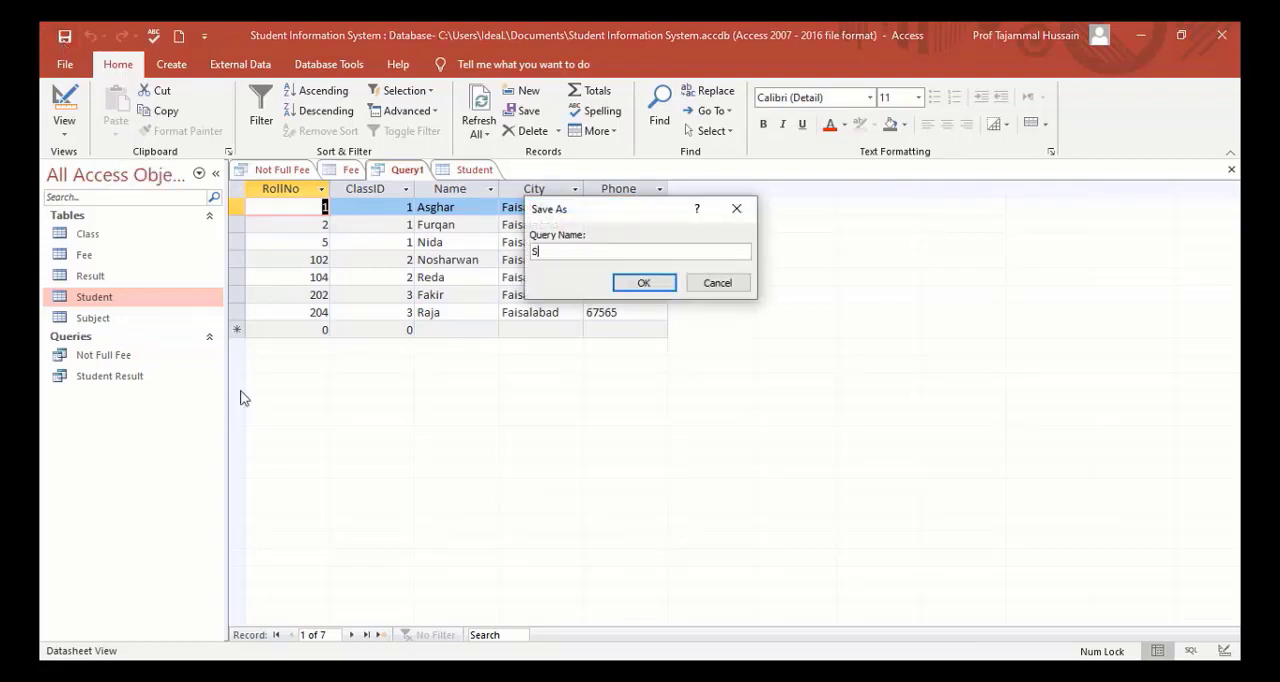
type("tudent FSD")
key("Return")
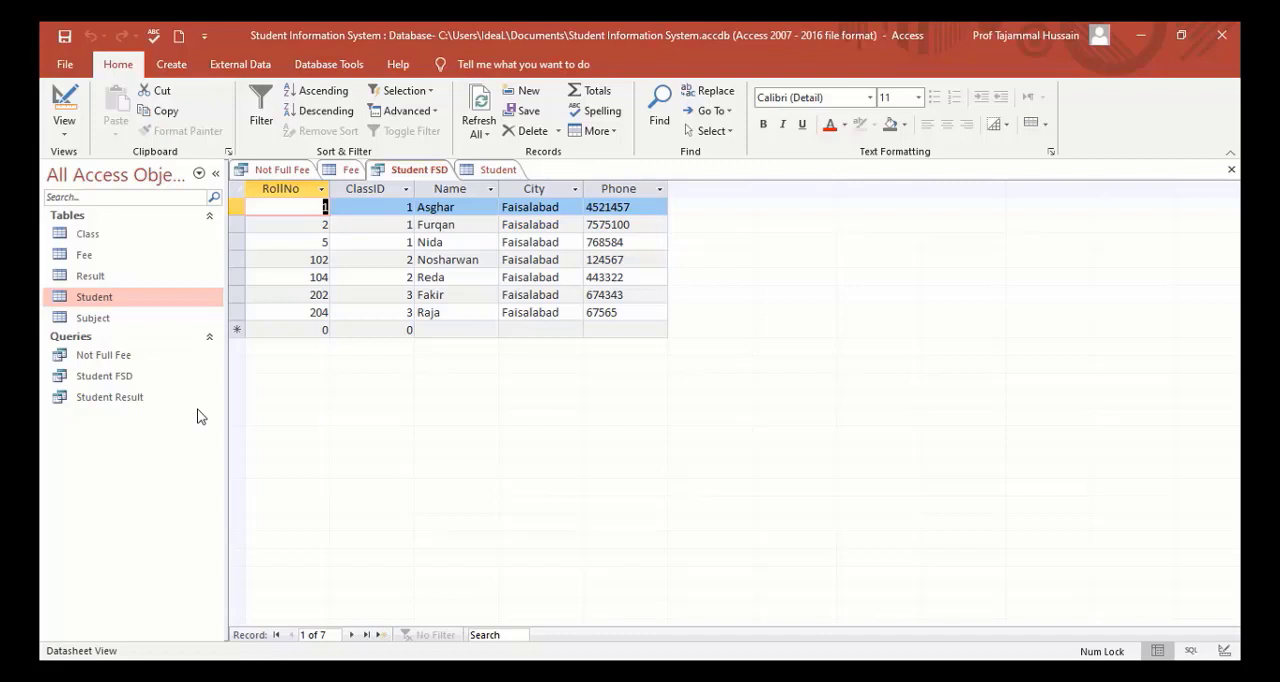
Start a new query in Design view and add the Student and Result tables.
left_click(173, 66)
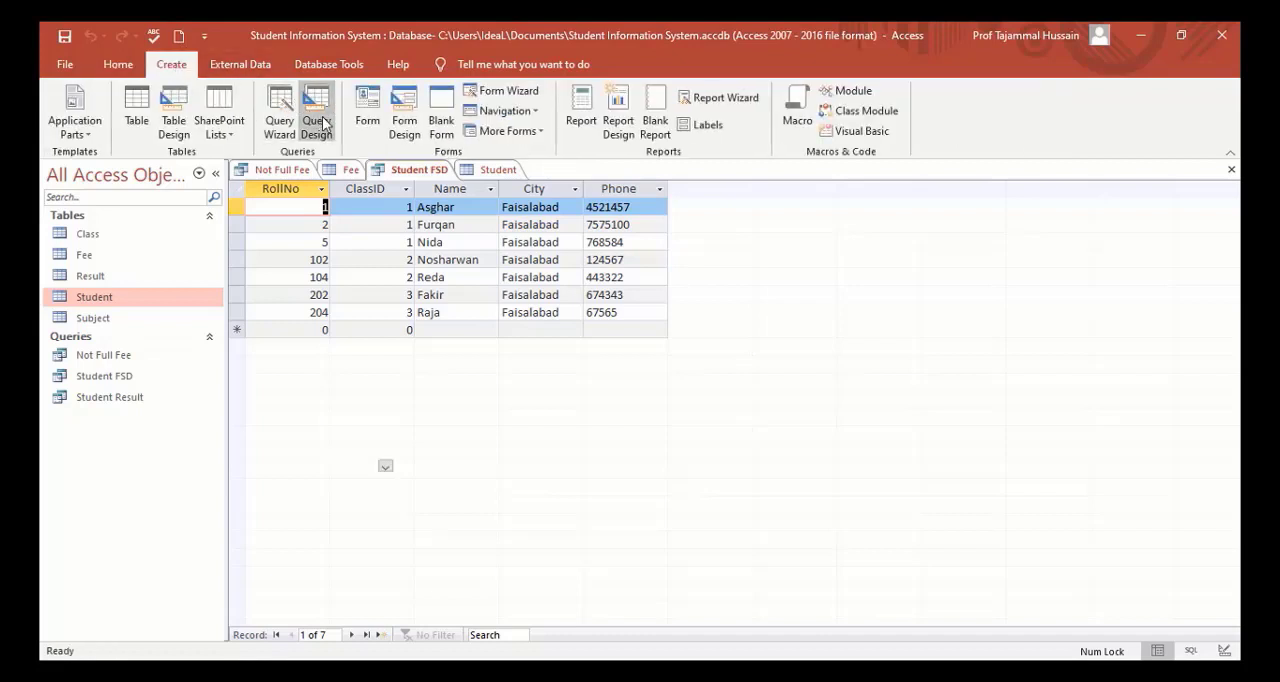
left_click(317, 120)
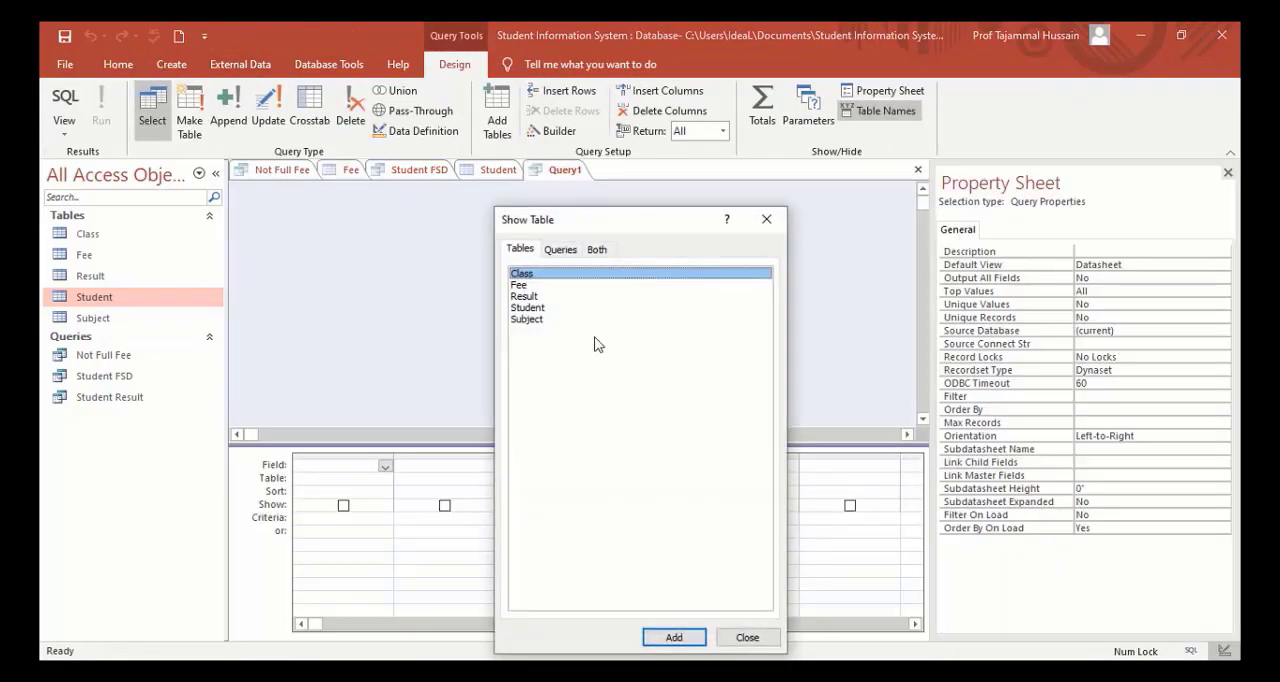
double_click(535, 310)
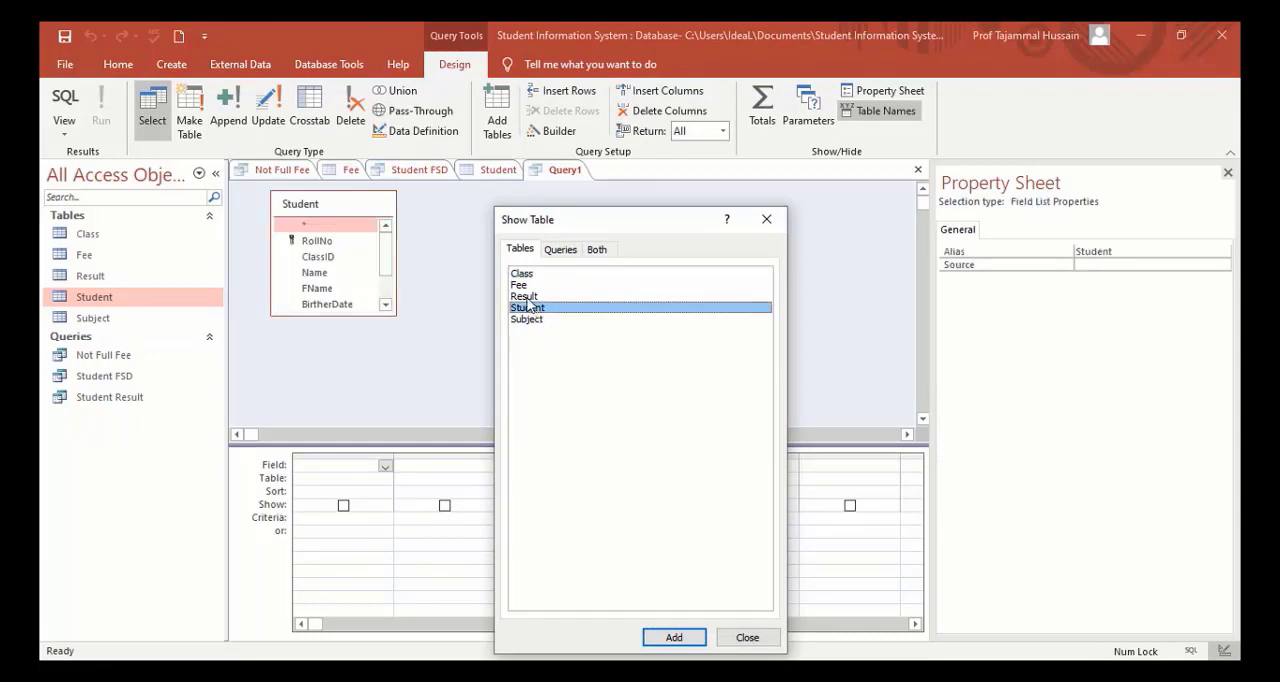
double_click(525, 297)
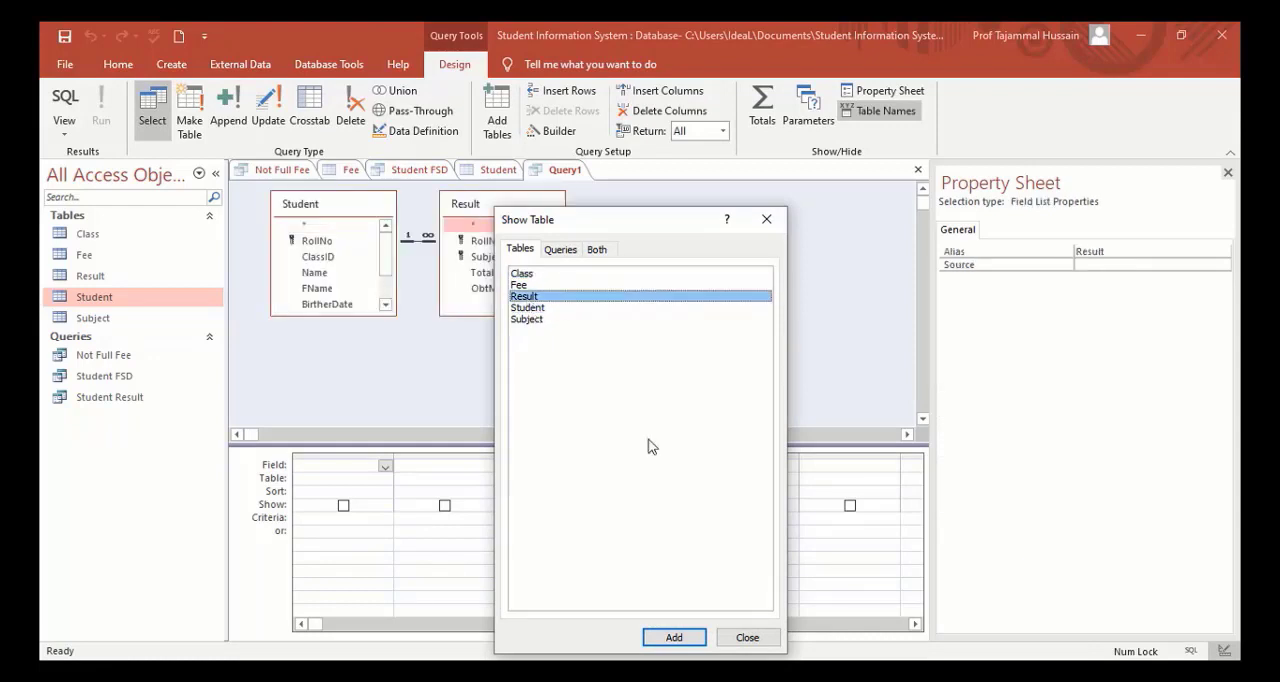
left_click(748, 638)
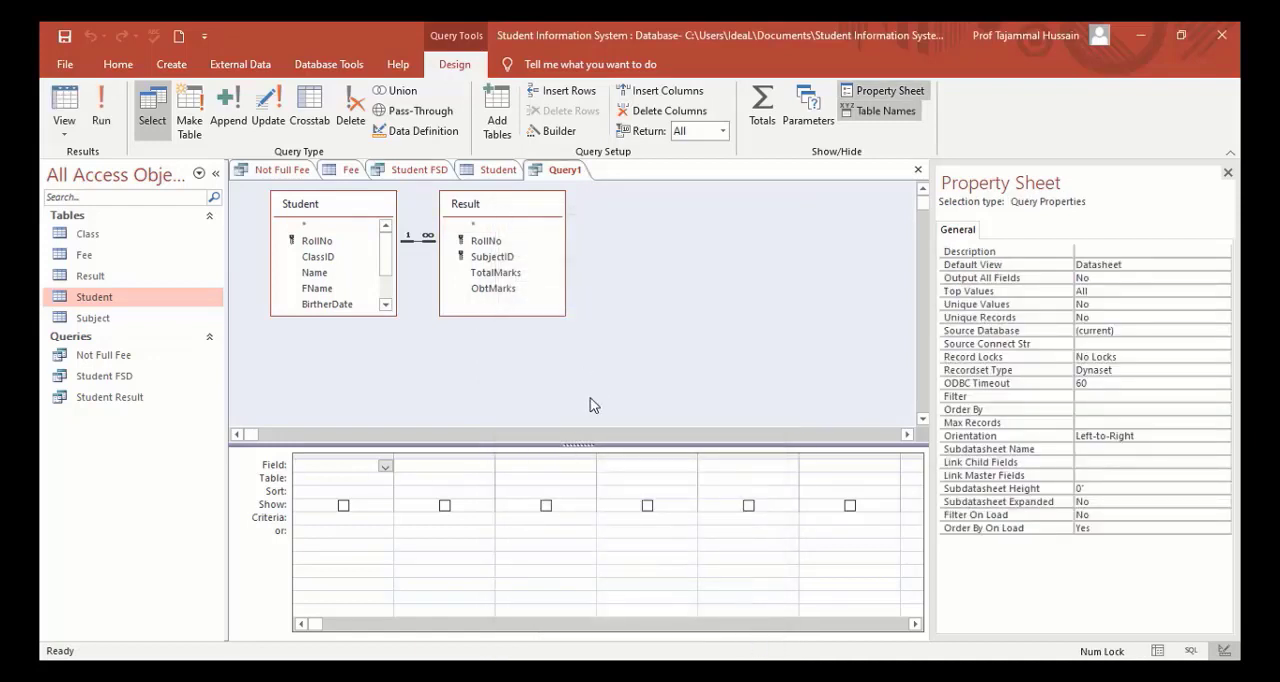
Add RollNo and Name from the Student table and TotalMarks and ObtMarks from the Result table to the query.
double_click(310, 244)
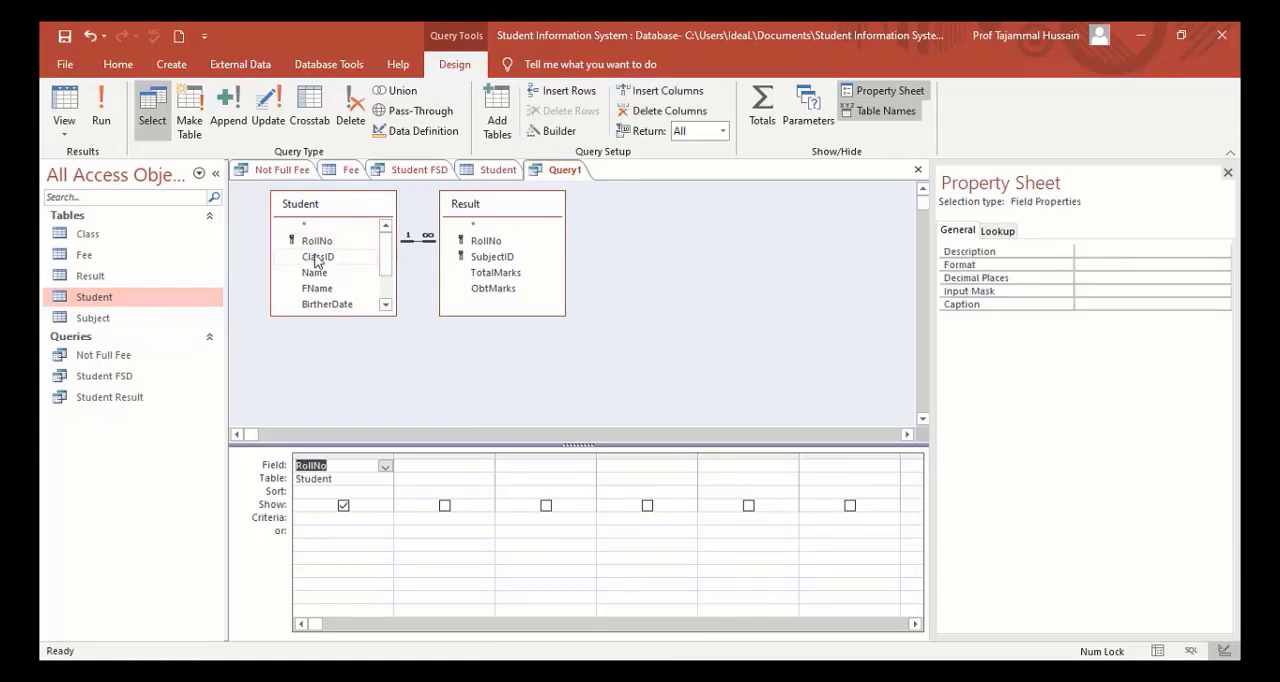
double_click(318, 274)
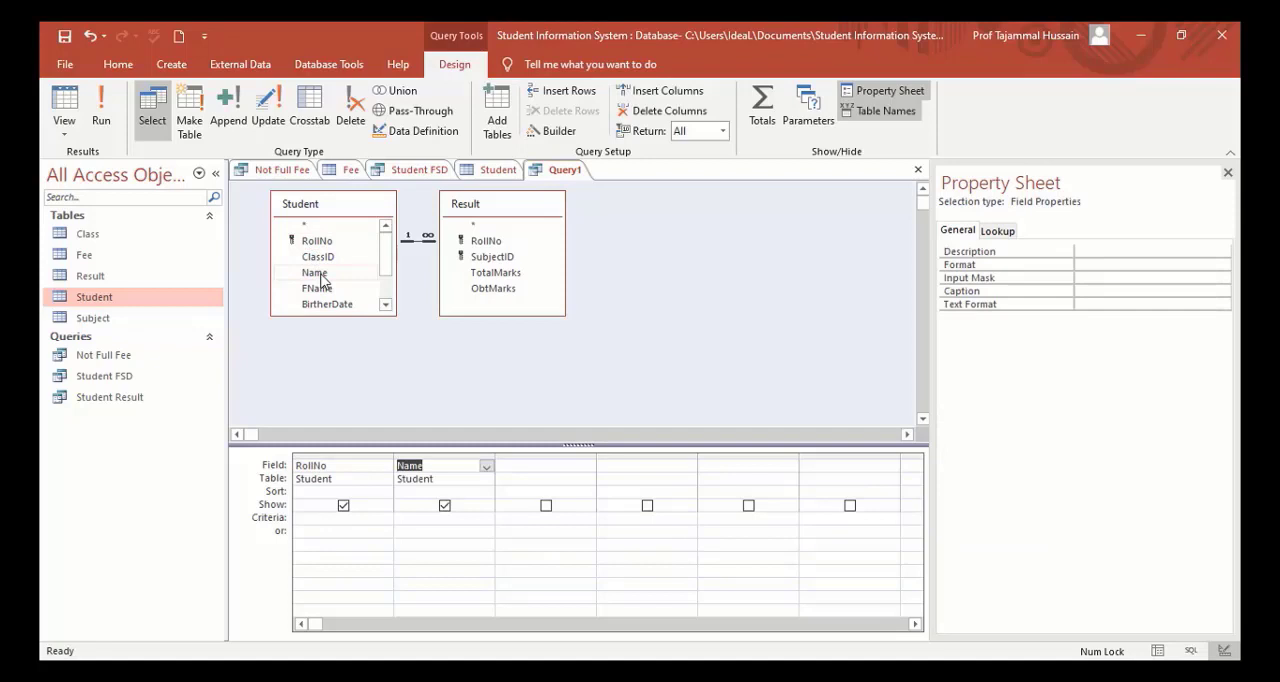
double_click(493, 273)
double_click(492, 289)
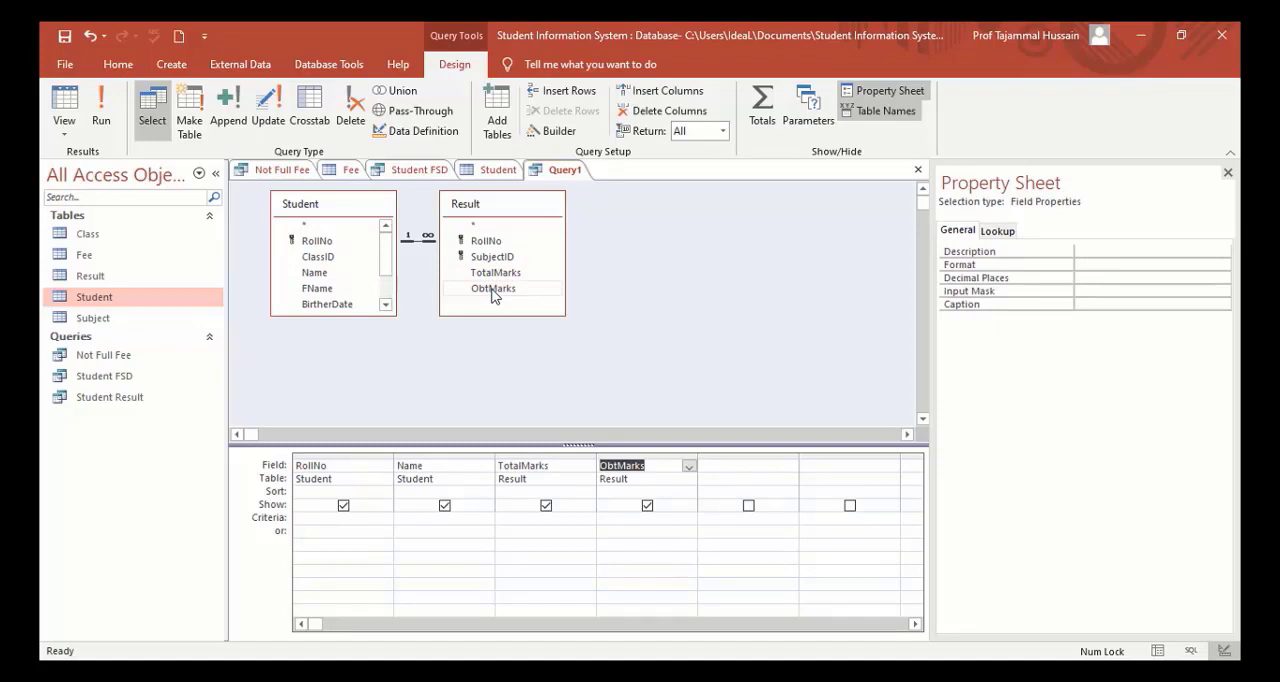
Set the criterion >=70 for the ObtMarks field and run the query.
left_click(617, 518)
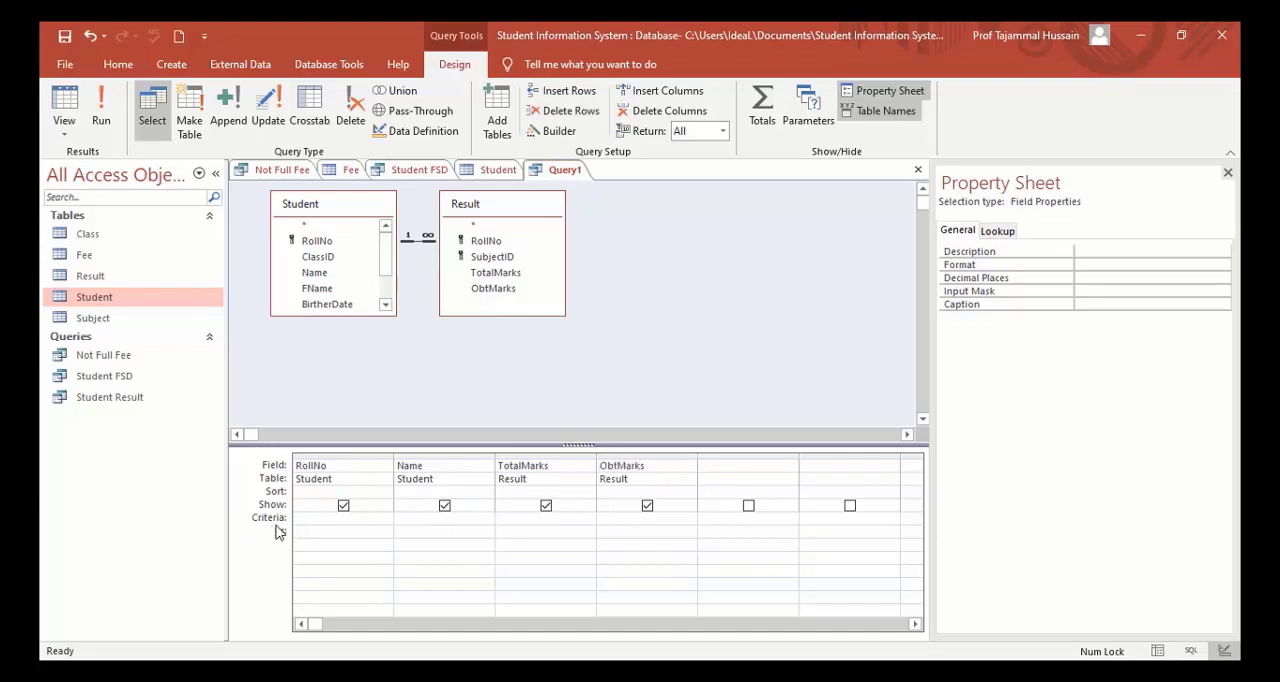
left_click(612, 519)
type(">=70")
left_click(100, 117)
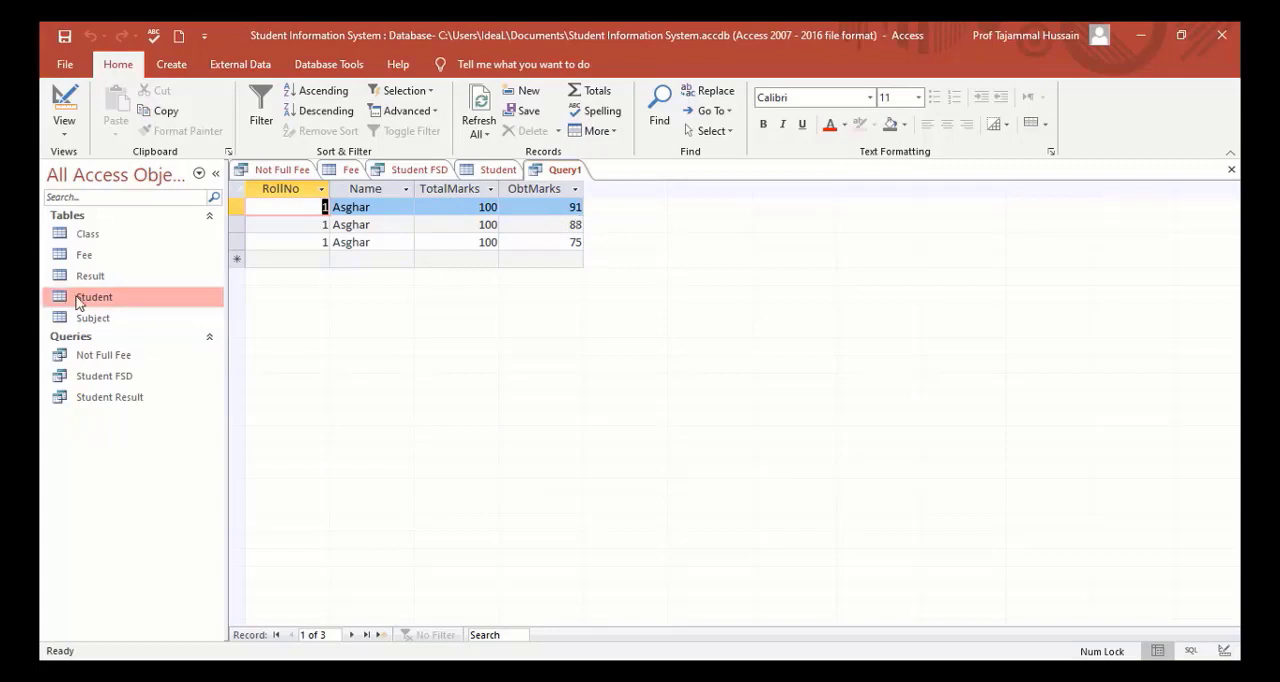
Compare the query's records with the full Student and Result tables.
left_click(496, 172)
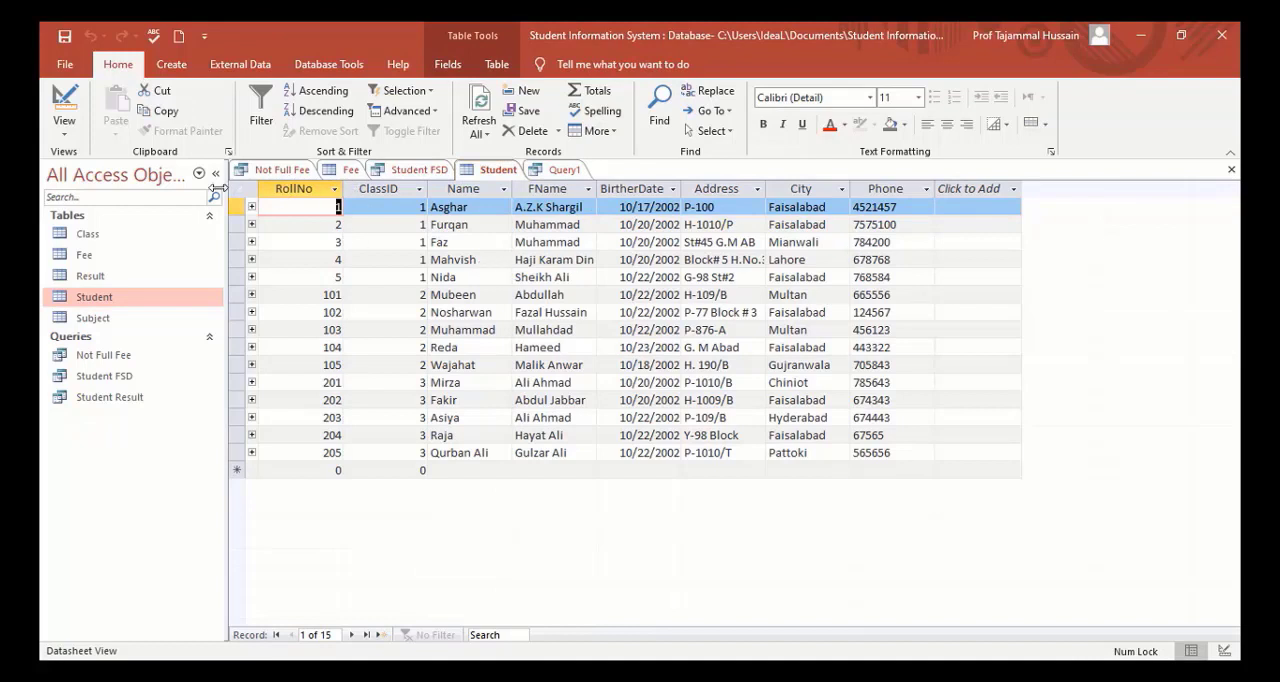
double_click(106, 277)
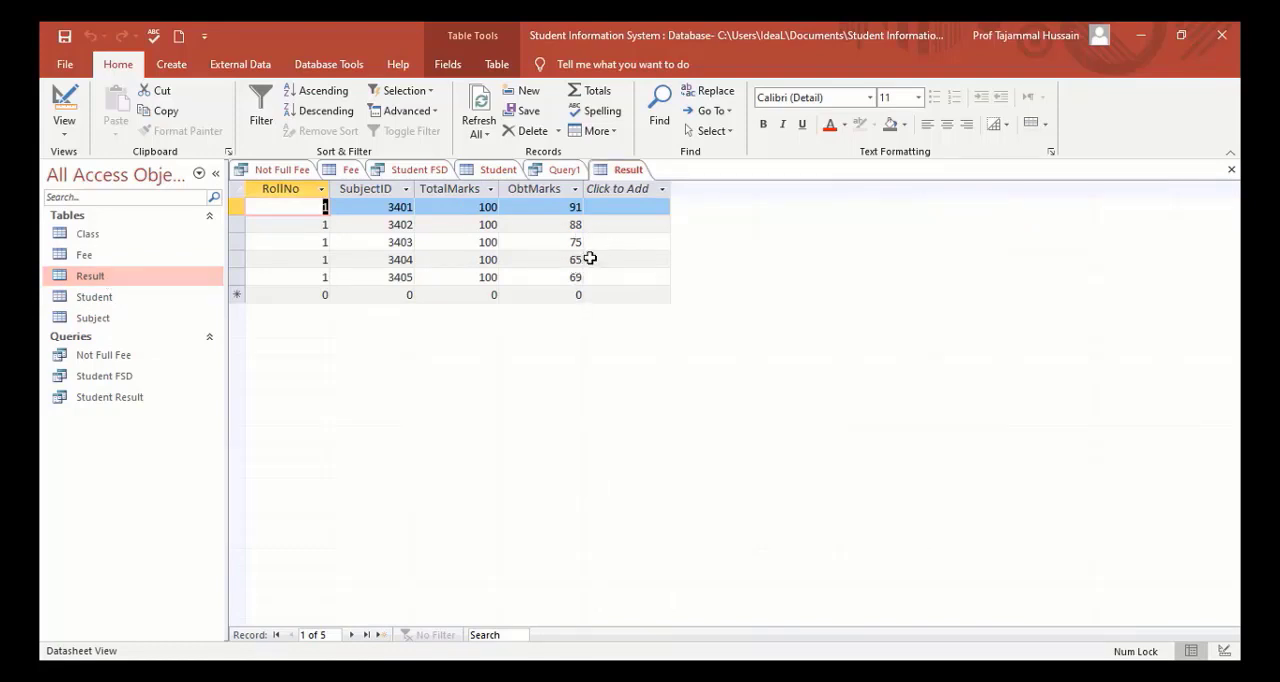
left_click(565, 172)
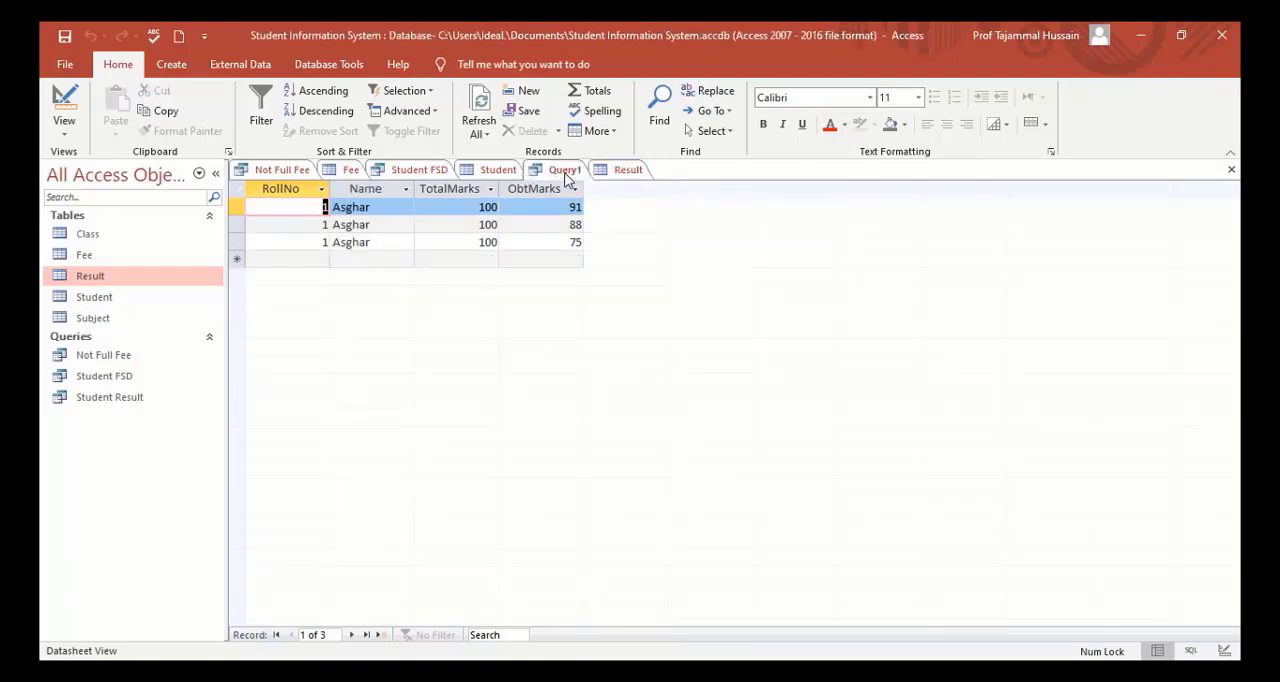
Save the marks query under the name Result A Grade.
left_click(64, 37)
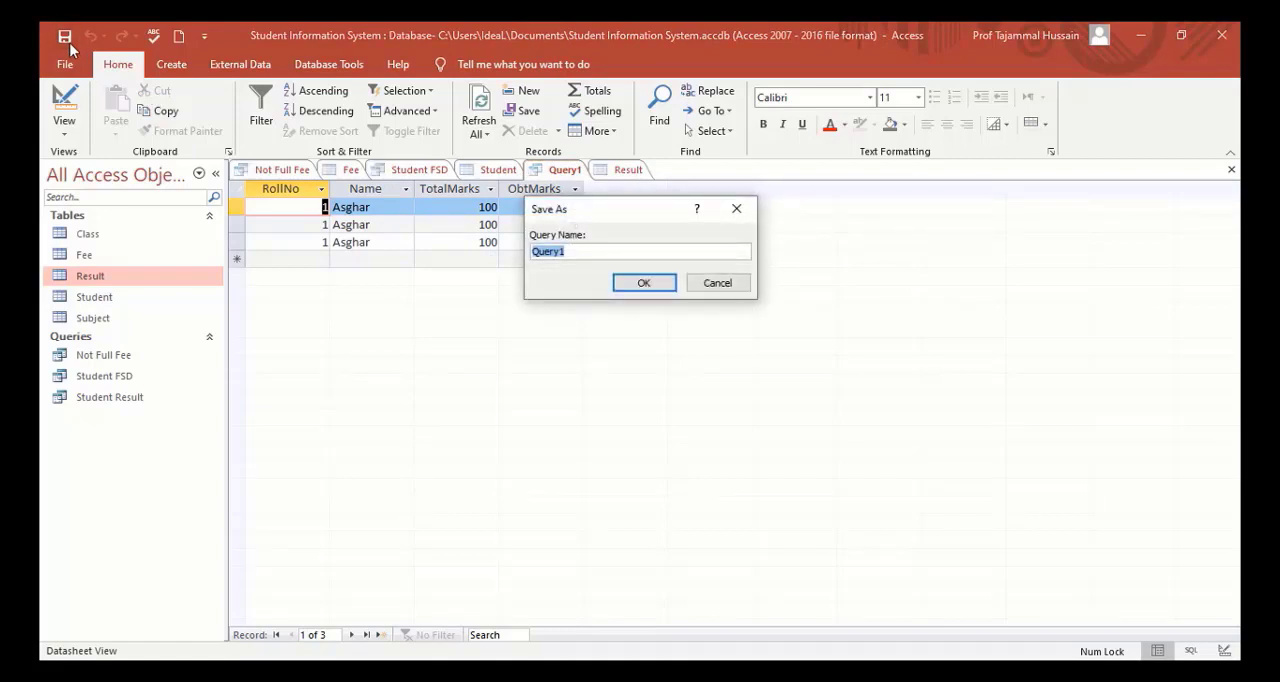
type("Result")
type("A Grade")
key("Return")
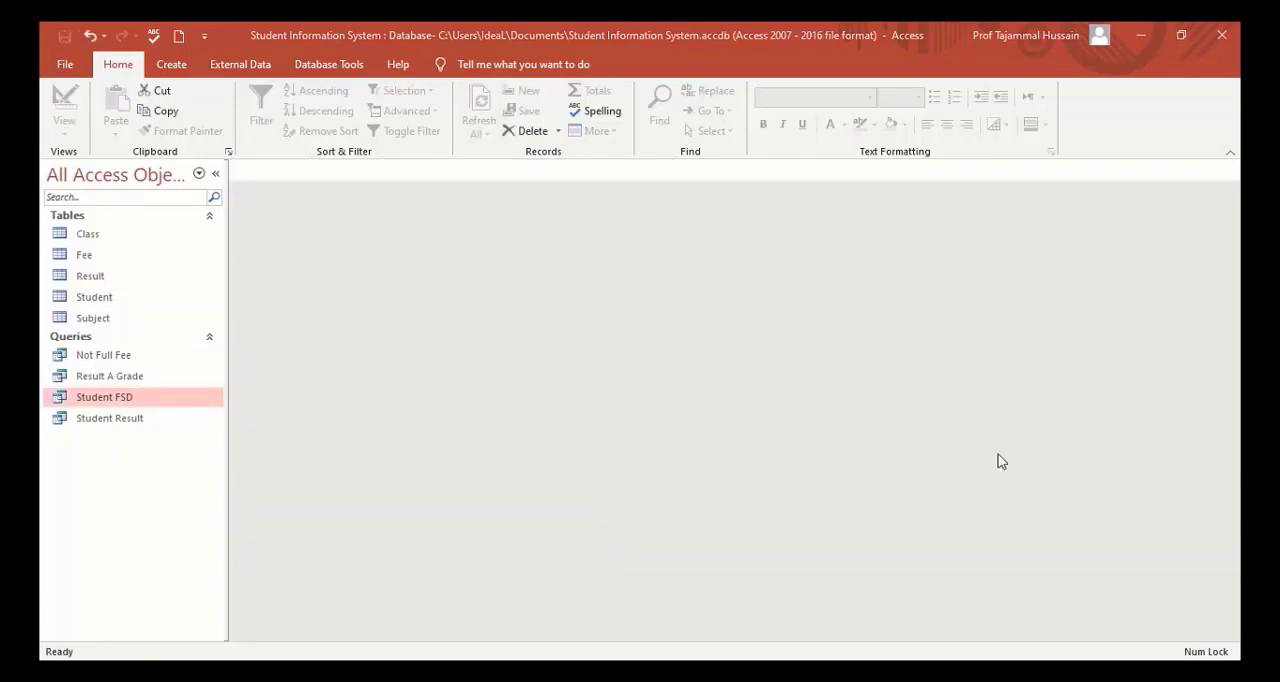
Create another query in Design view with the Student table and enlarge its field list to show every field.
left_click(174, 66)
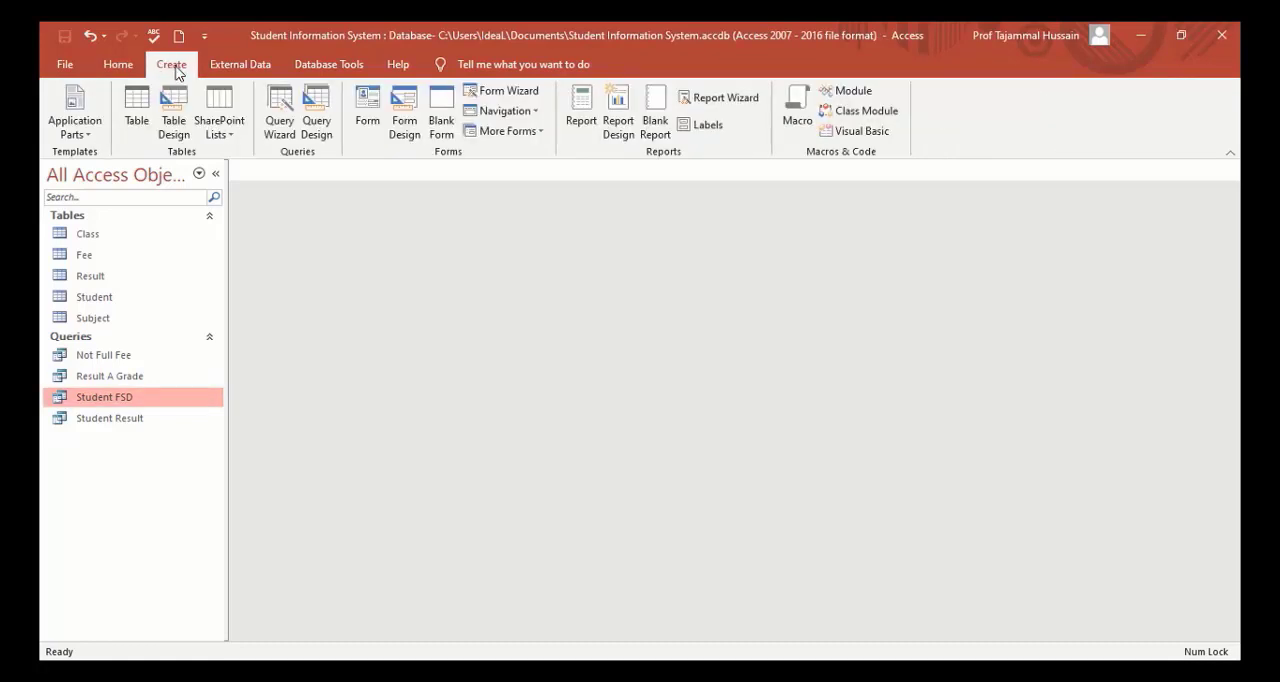
left_click(318, 112)
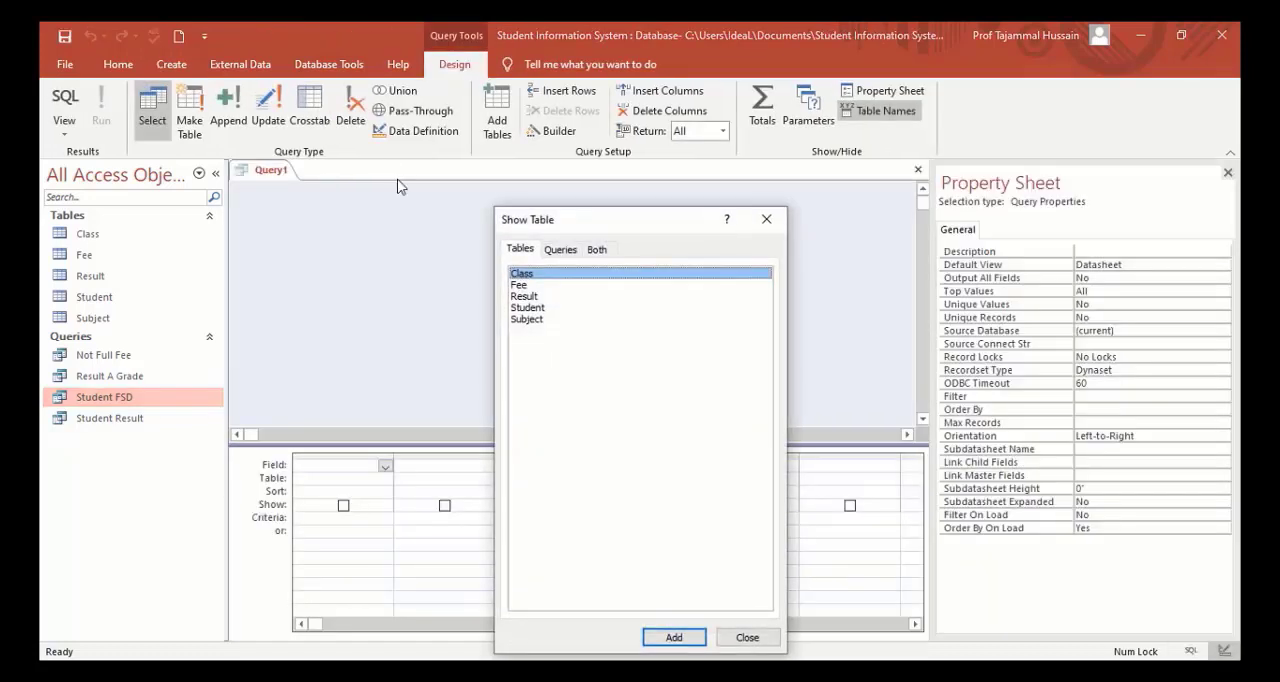
left_click(522, 310)
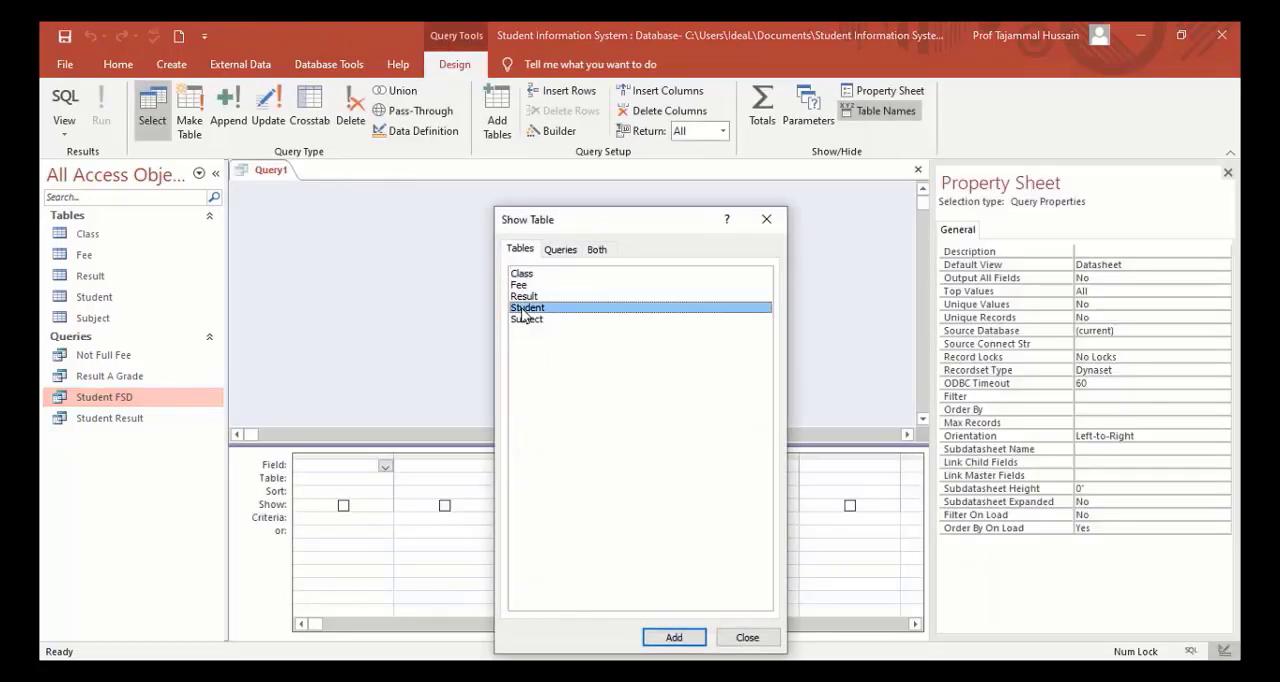
left_click(675, 638)
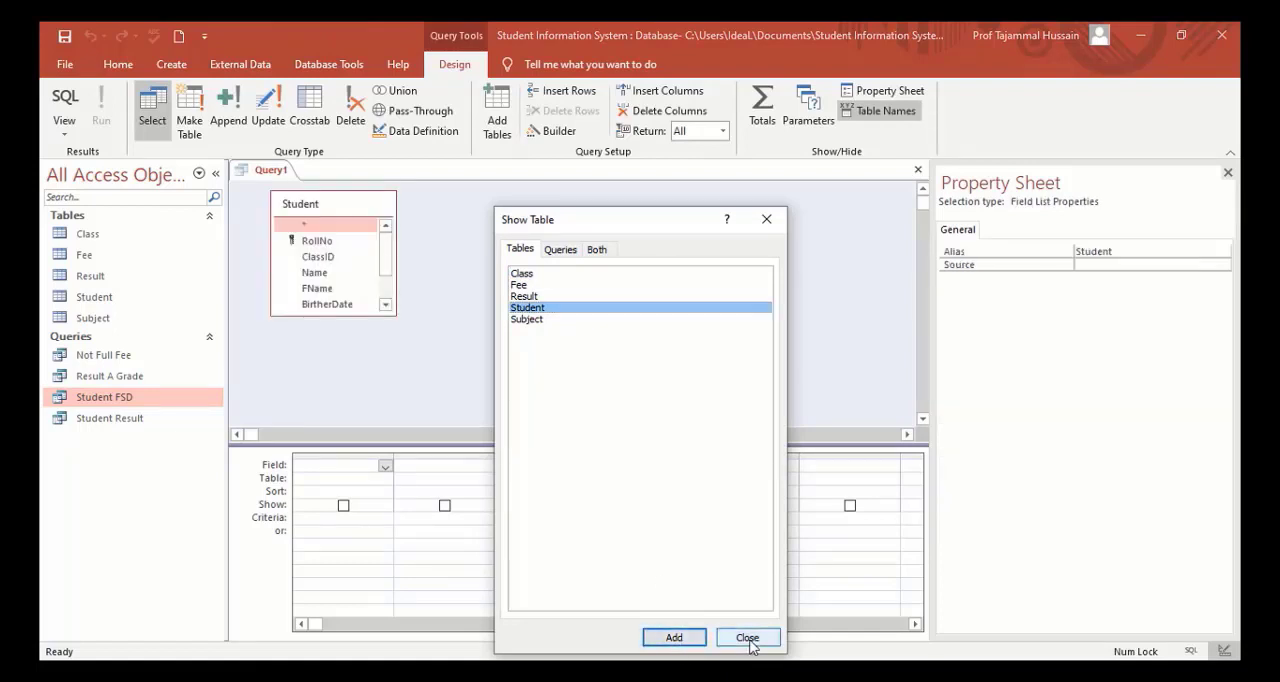
left_click(748, 640)
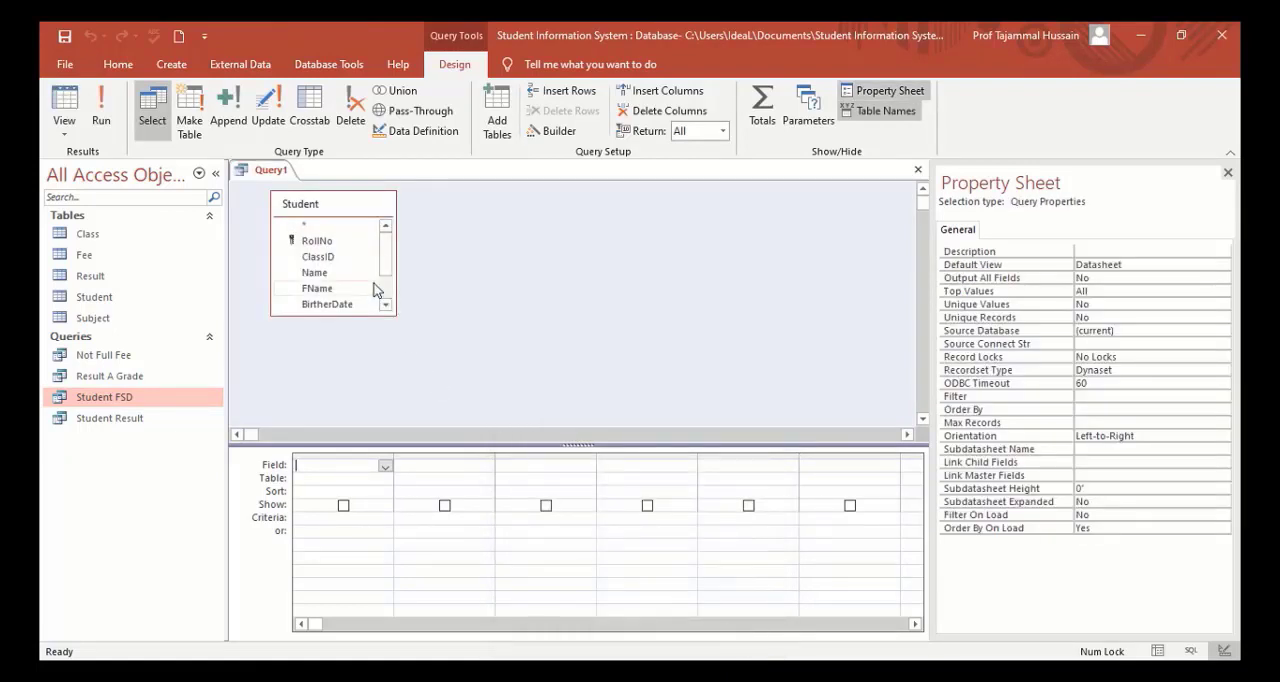
left_click_drag(355, 316, 357, 373)
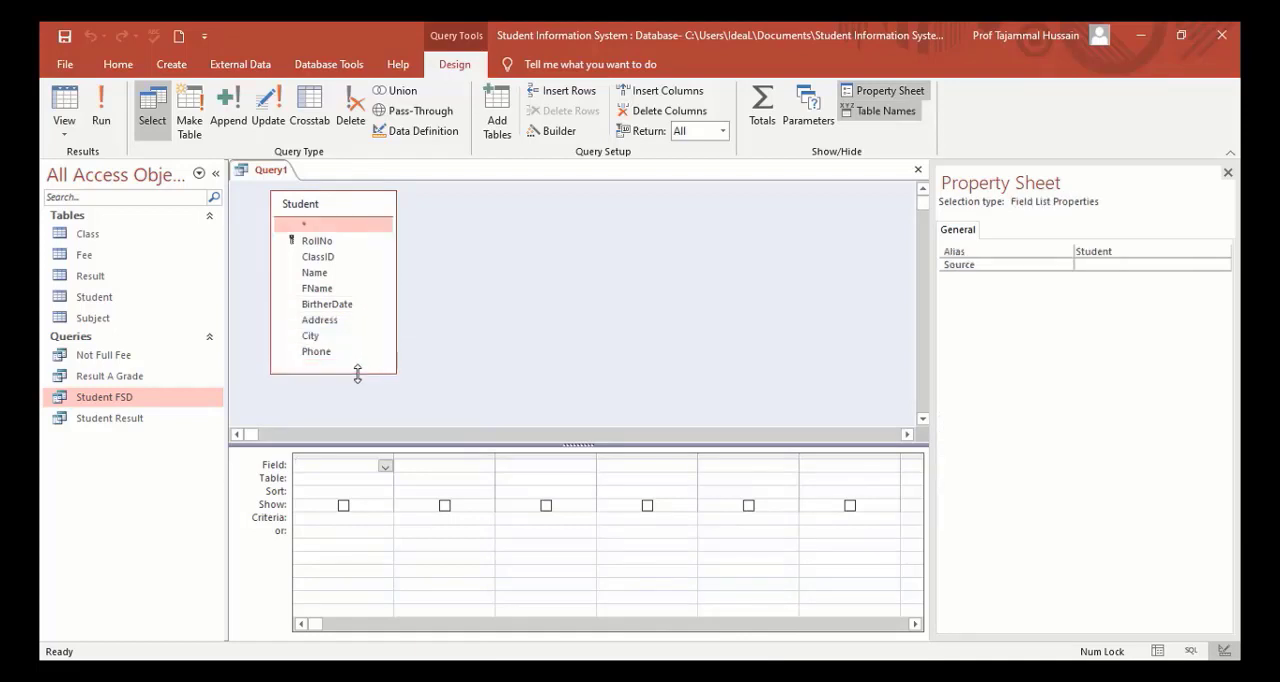
Add Student's RollNo, ClassID, Name, Address and Phone fields to the query.
double_click(318, 241)
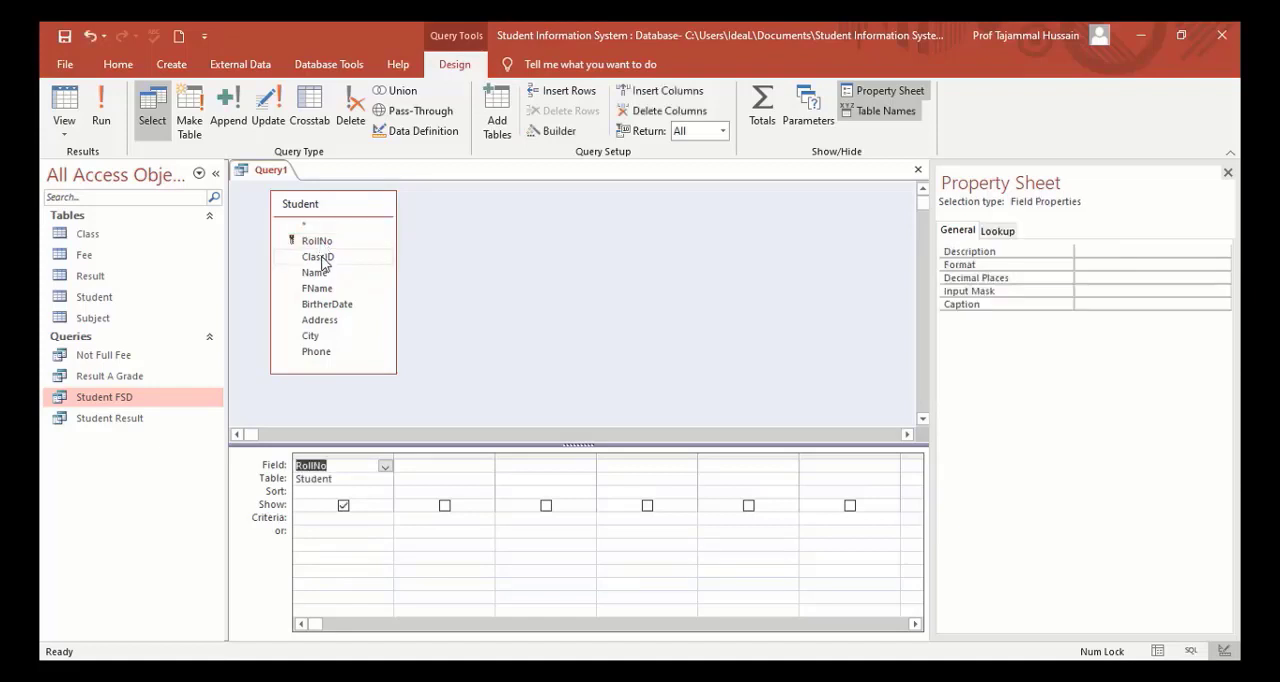
double_click(320, 258)
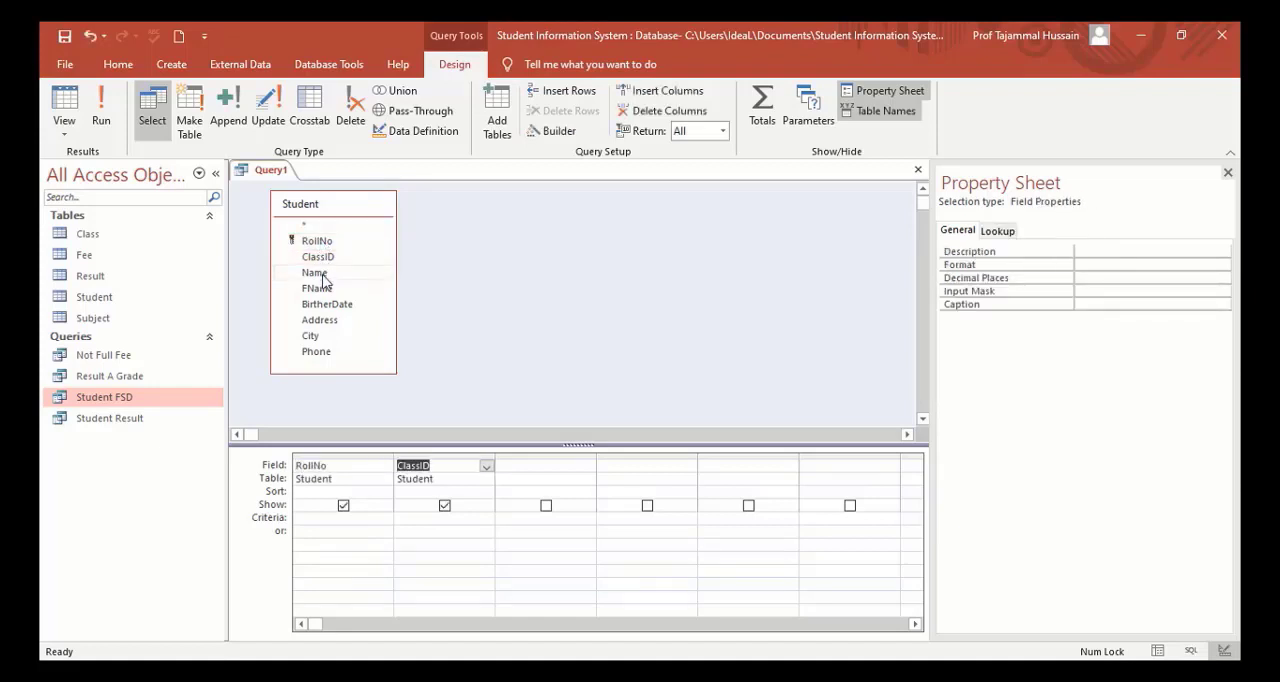
double_click(315, 273)
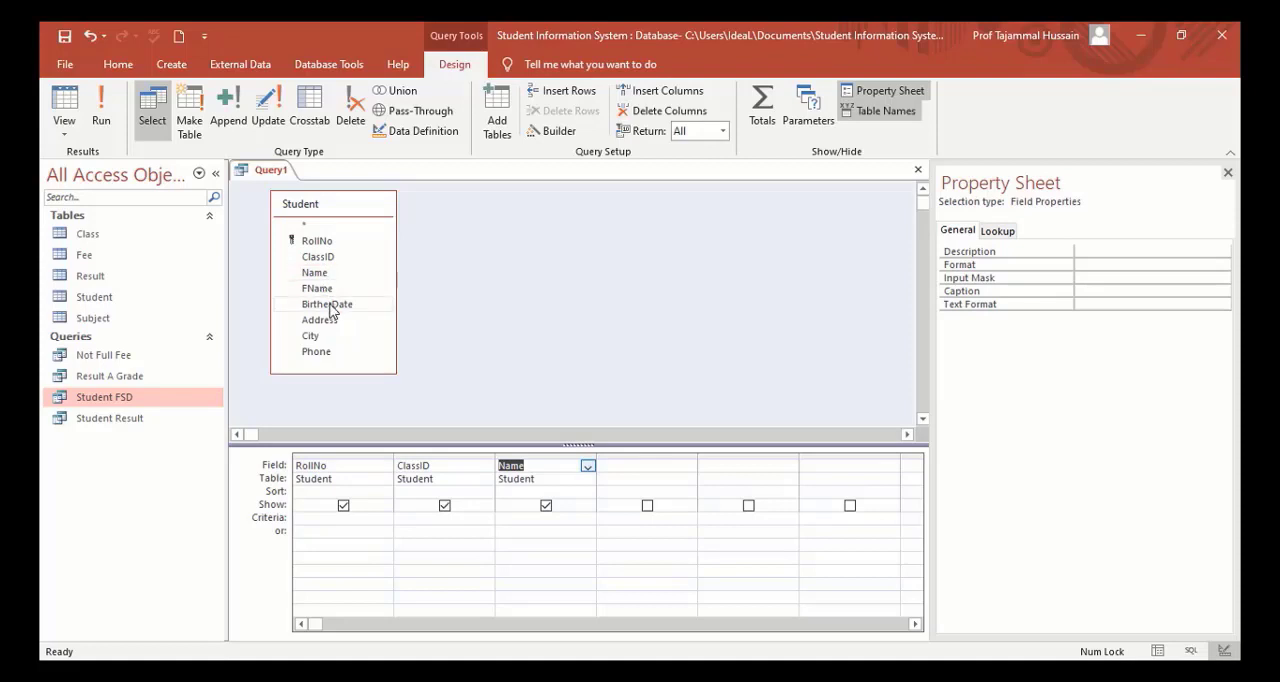
double_click(331, 320)
left_click(319, 356)
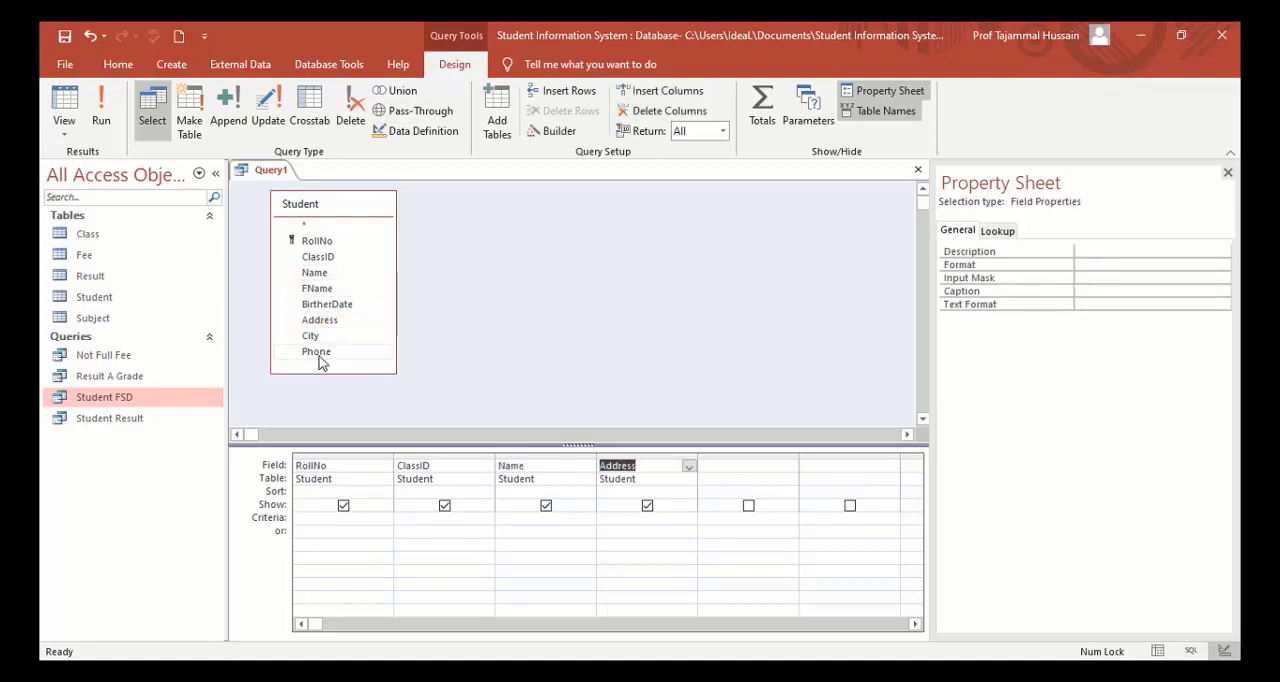
double_click(319, 356)
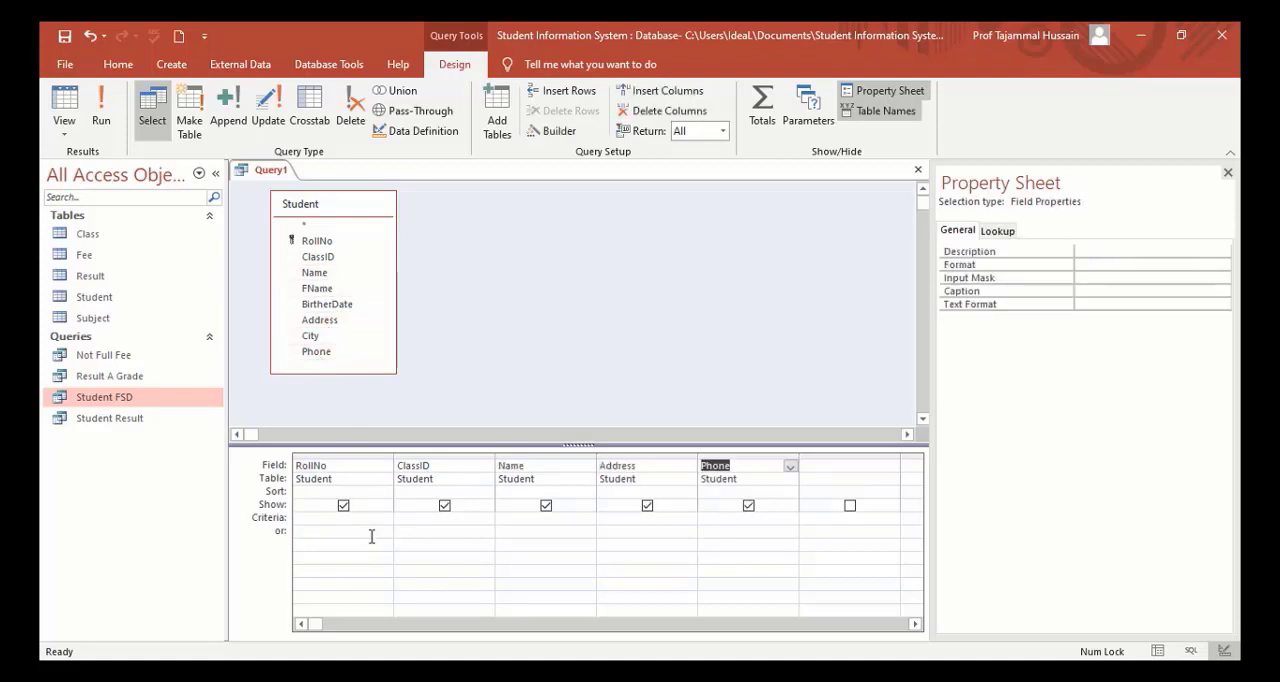
Set the parameter criterion [Enter Roll No] for the RollNo field and run the query for roll number 102.
left_click(320, 519)
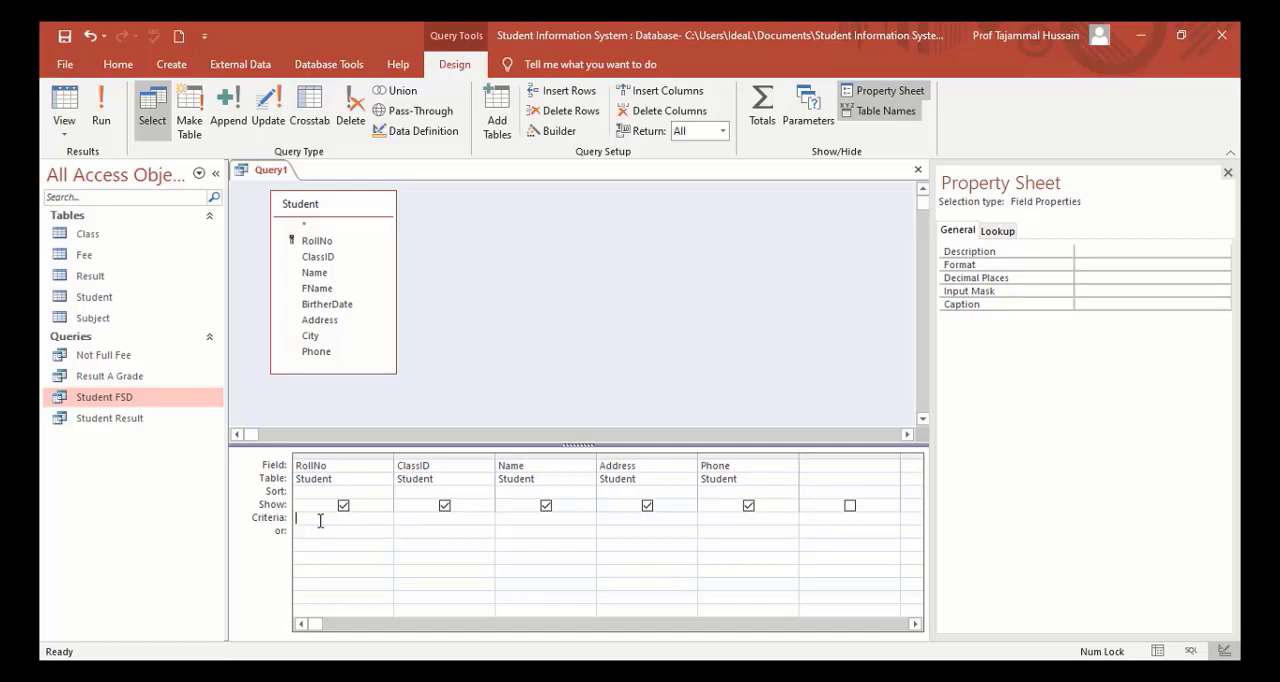
type("[Enter Roll No]")
left_click(104, 114)
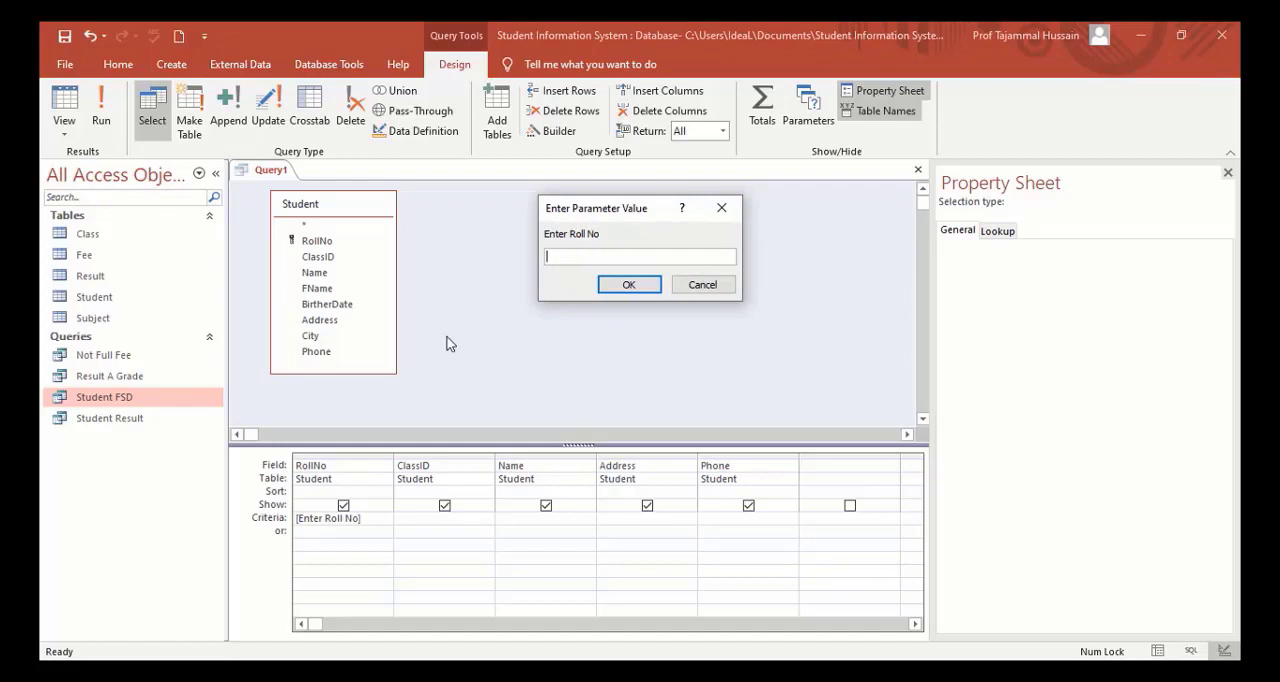
type("102")
key("Return")
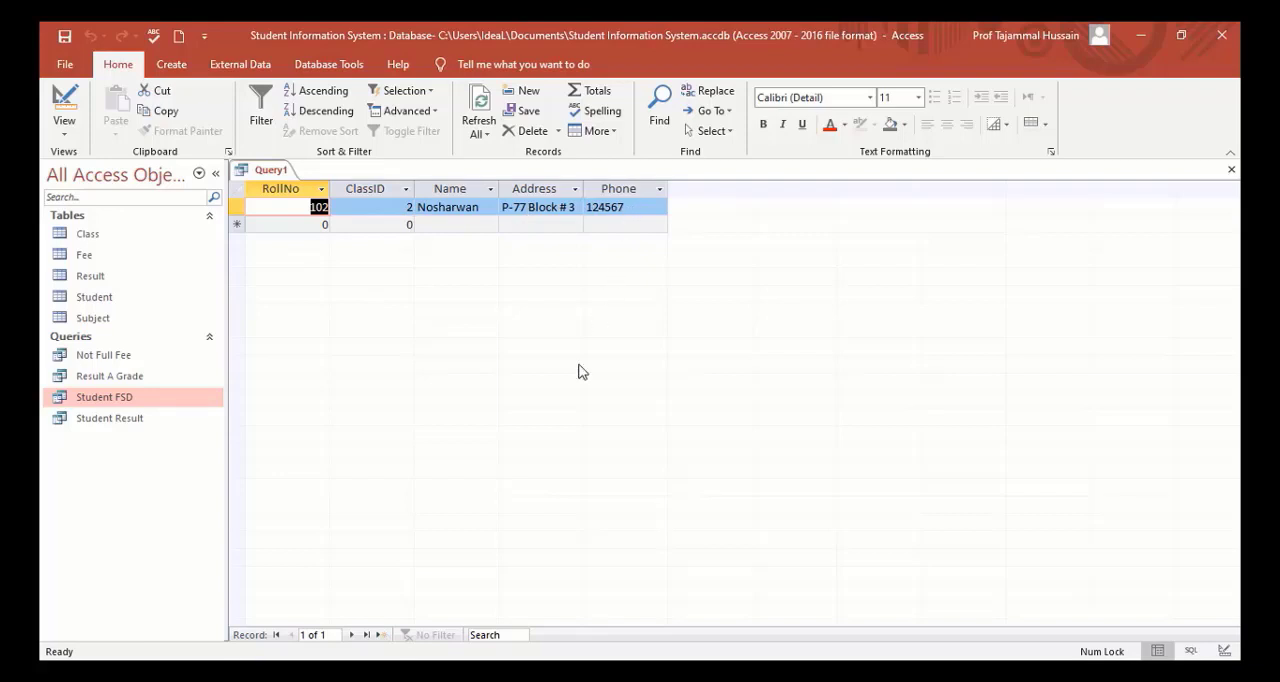
Save the parameter query under the name Roll No.
left_click(63, 38)
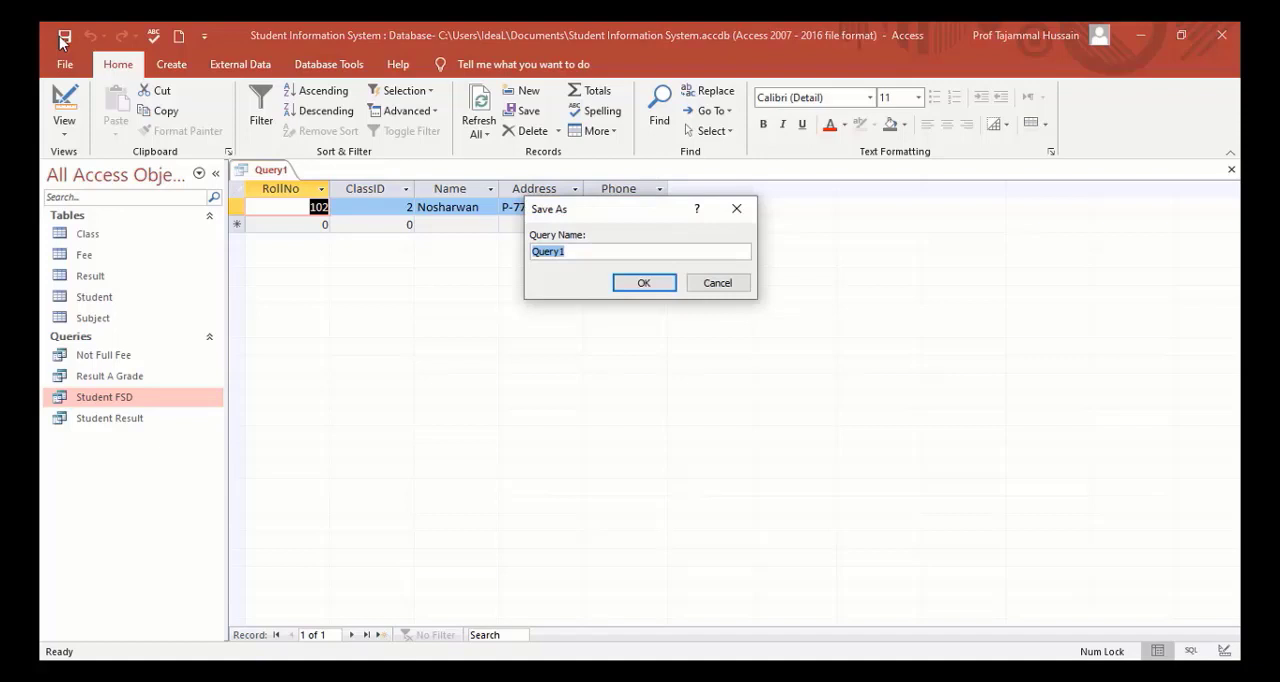
type("r")
key("Caps_Lock")
type("R")
key("BackSpace")
type("rO")
key("BackSpace")
key("BackSpace")
key("Caps_Lock")
type("Roll No")
key("Return")
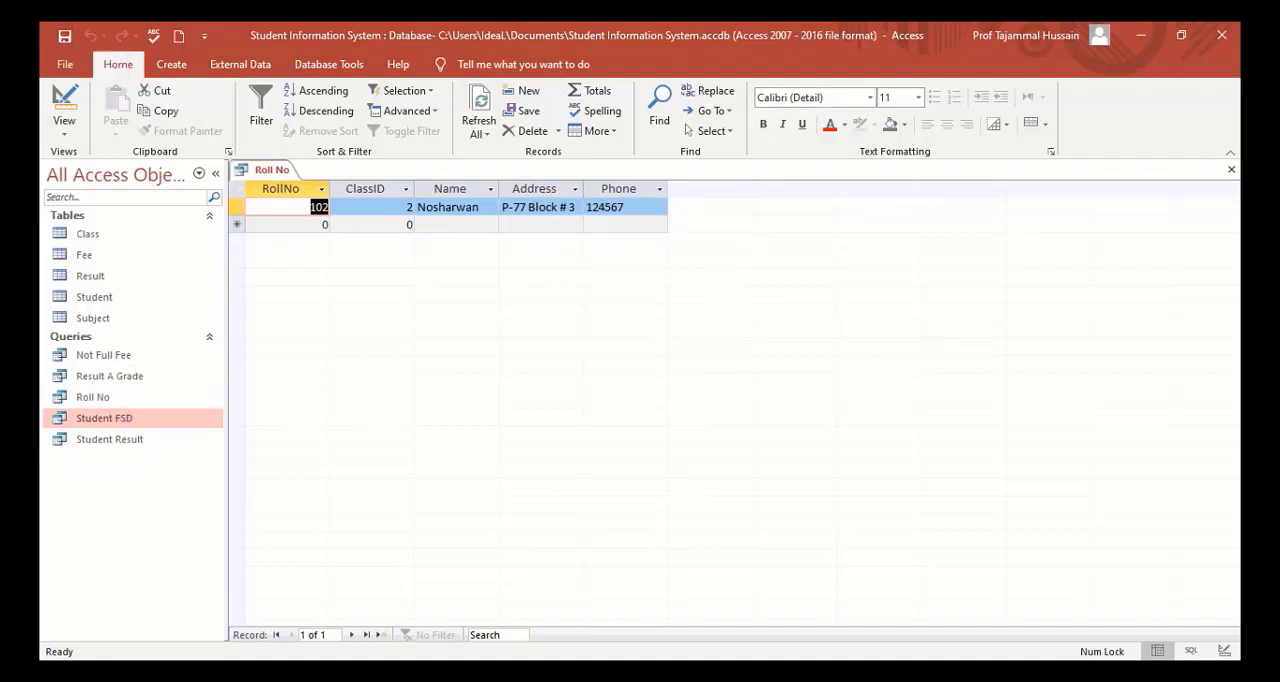
Close the Roll No query and reopen it for roll number 5.
left_click(1231, 169)
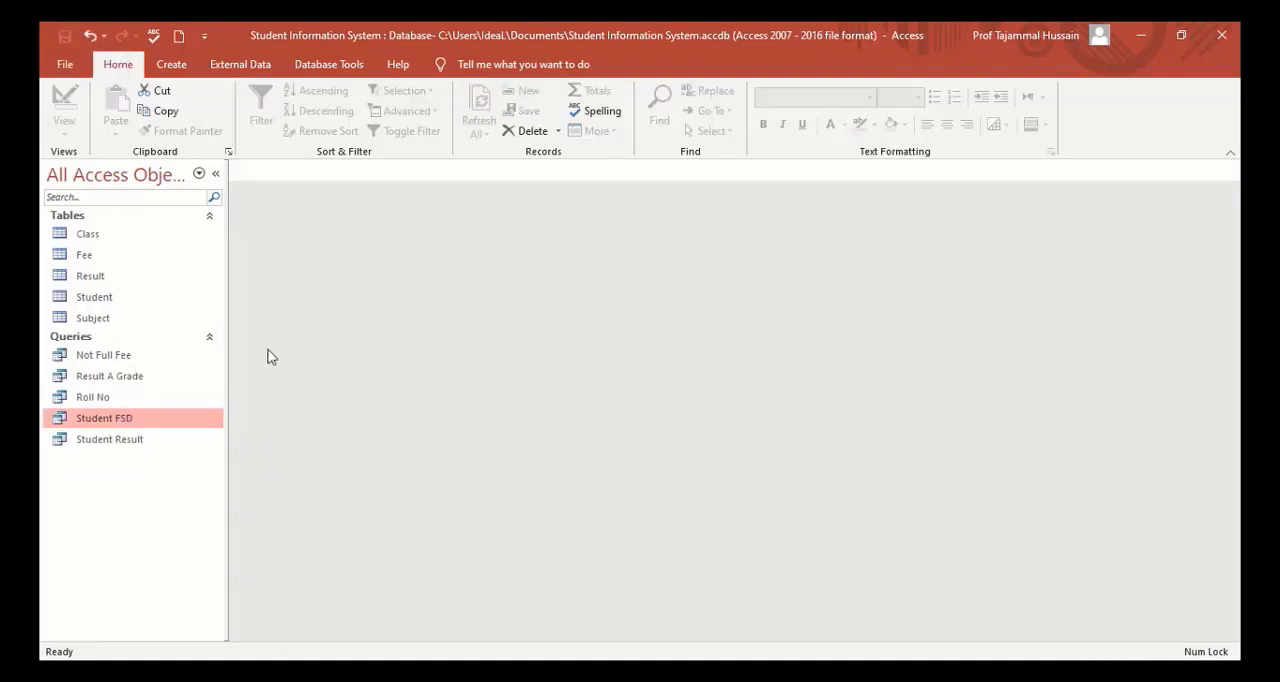
double_click(92, 398)
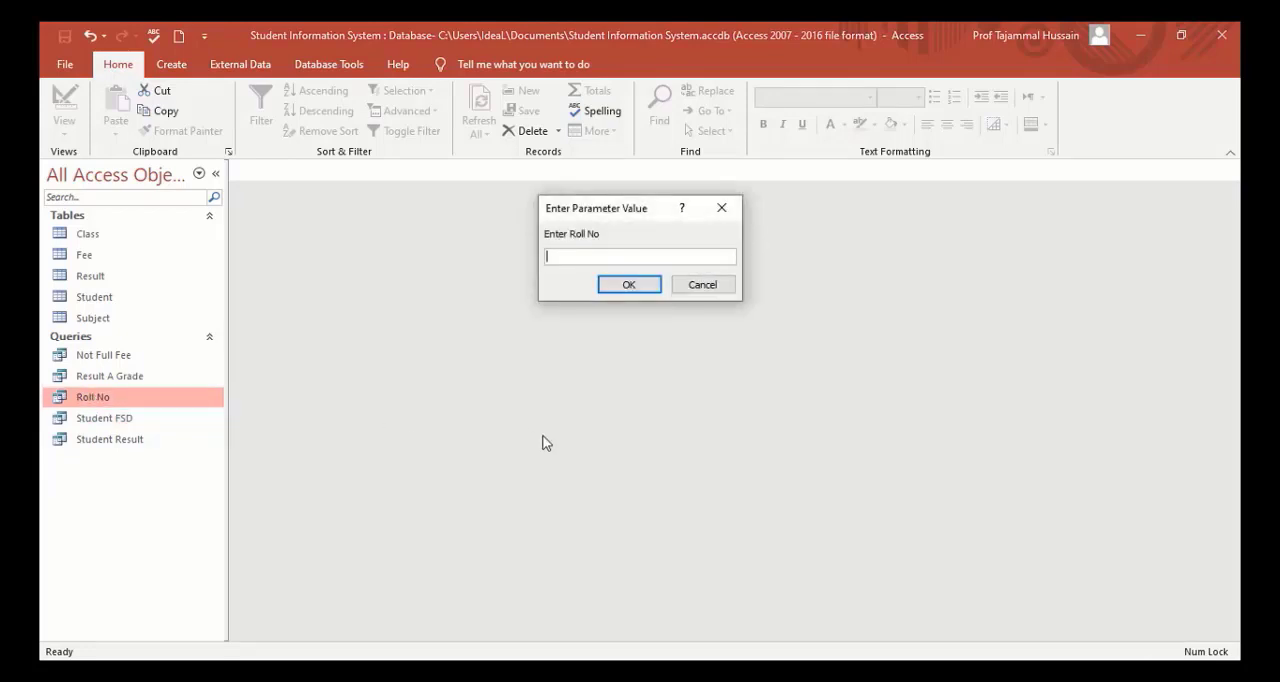
type("5")
key("Return")
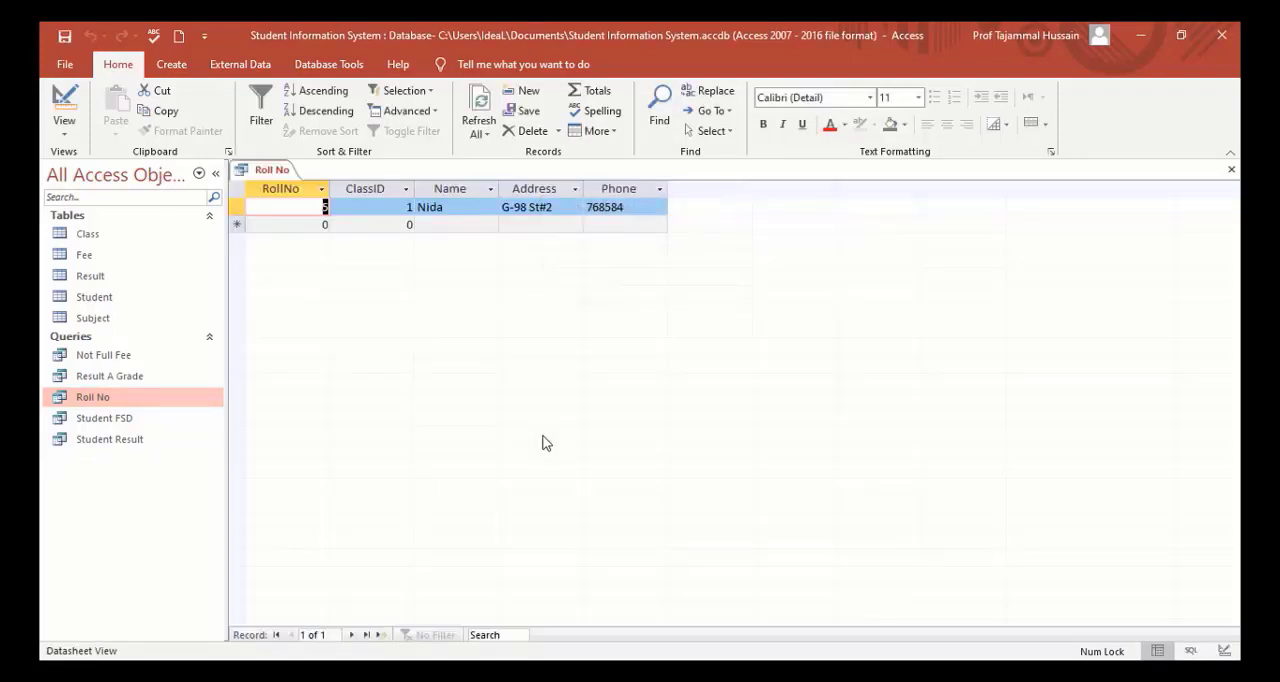
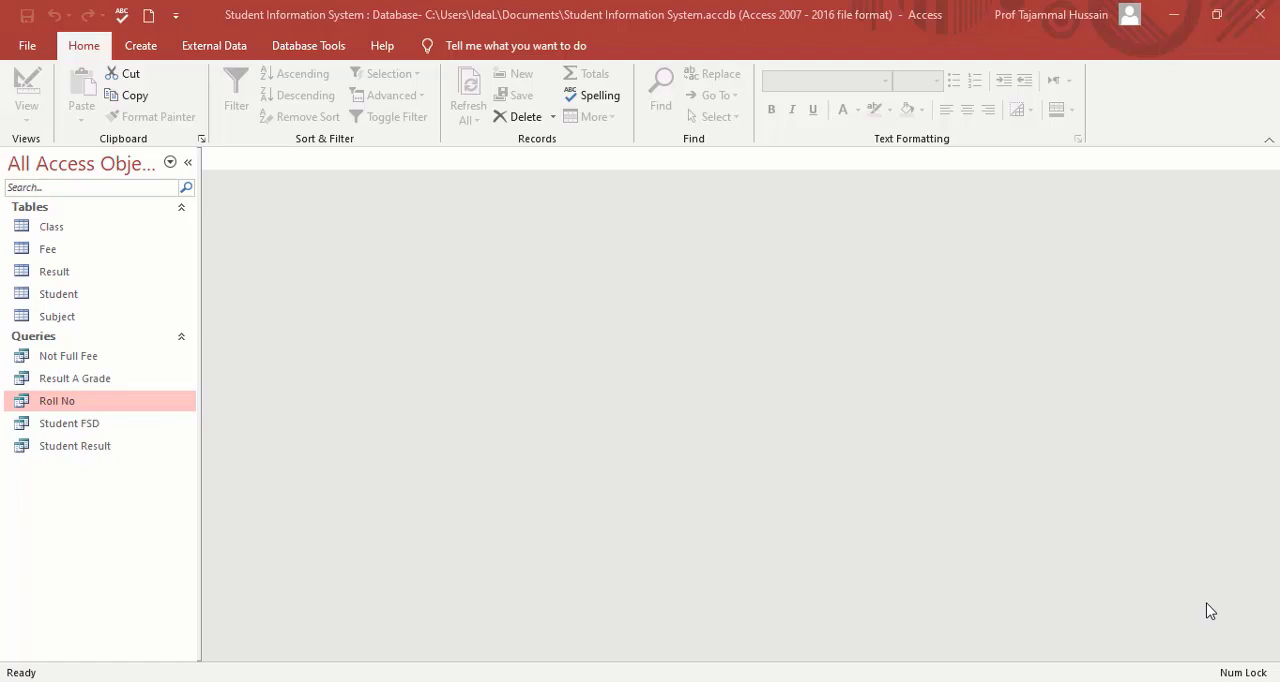
Create a columnar form titled Class with the Form Wizard, using all fields of the Class table.
left_click(141, 50)
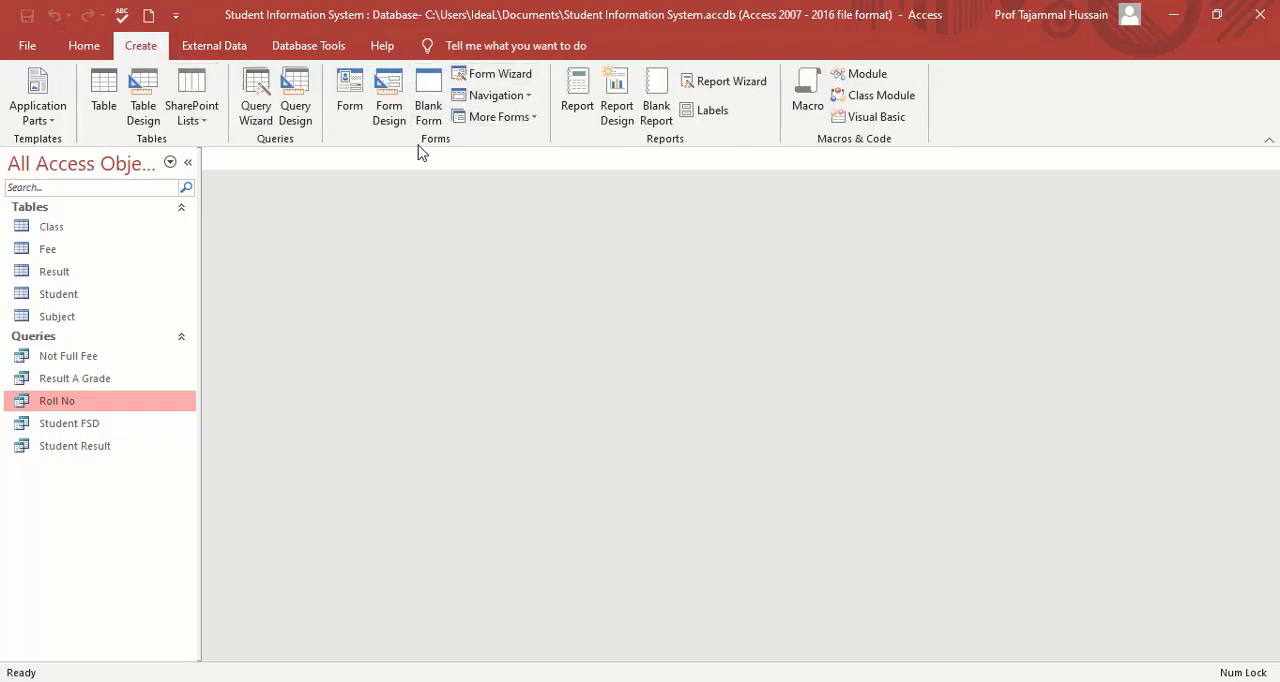
left_click(510, 80)
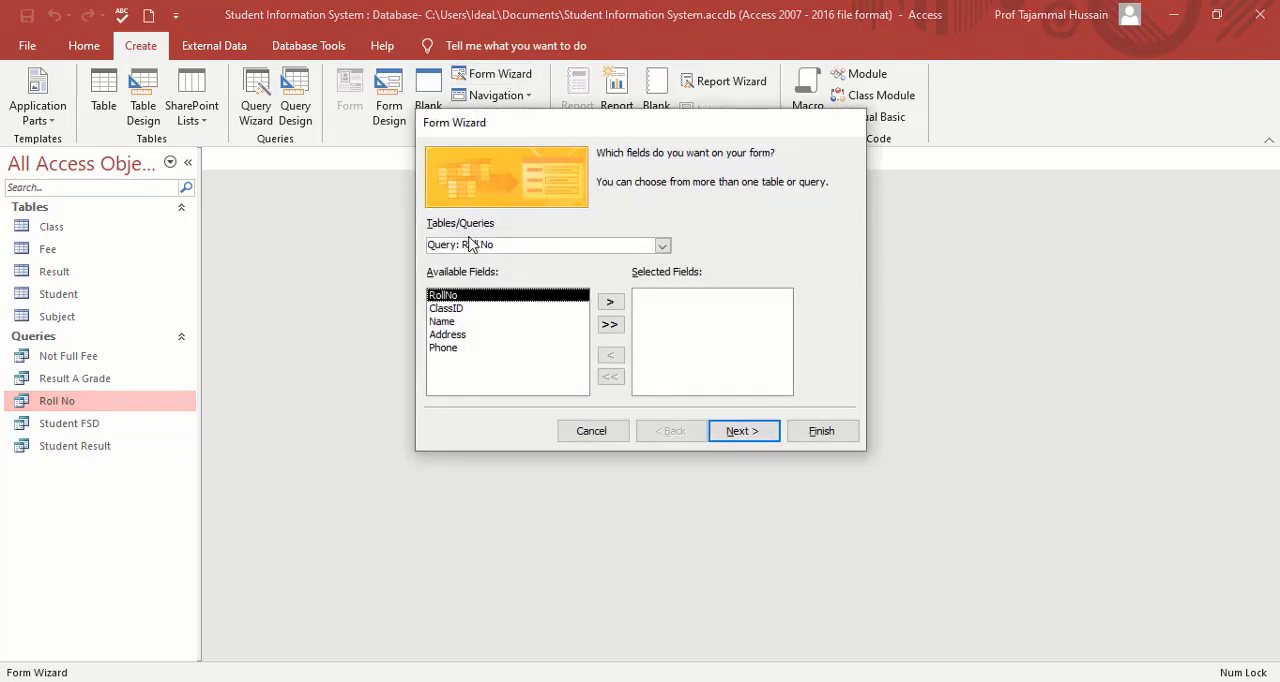
left_click(662, 246)
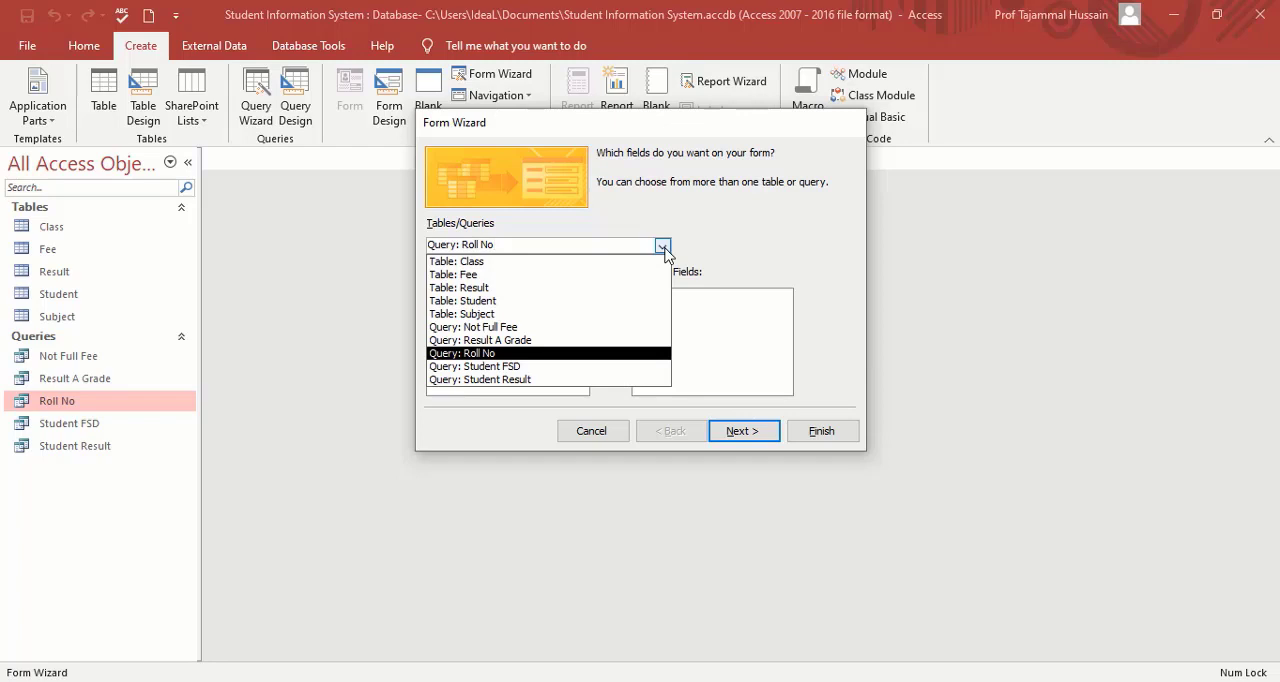
left_click(572, 263)
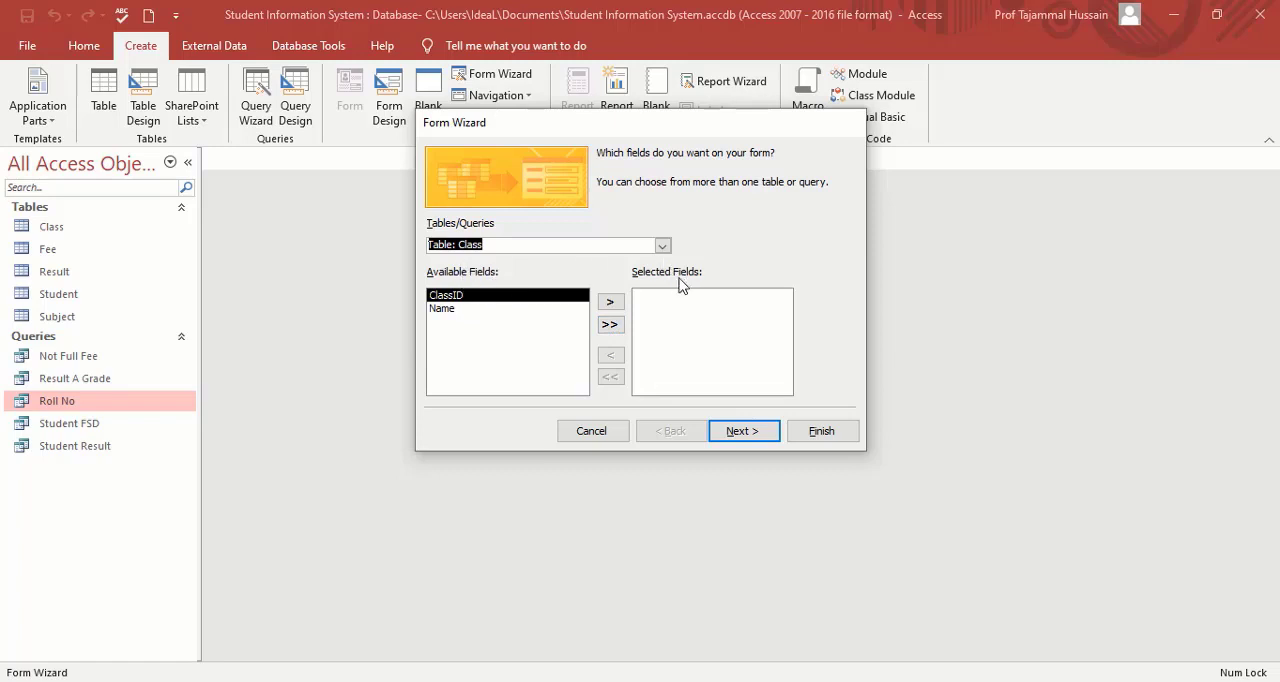
left_click(610, 326)
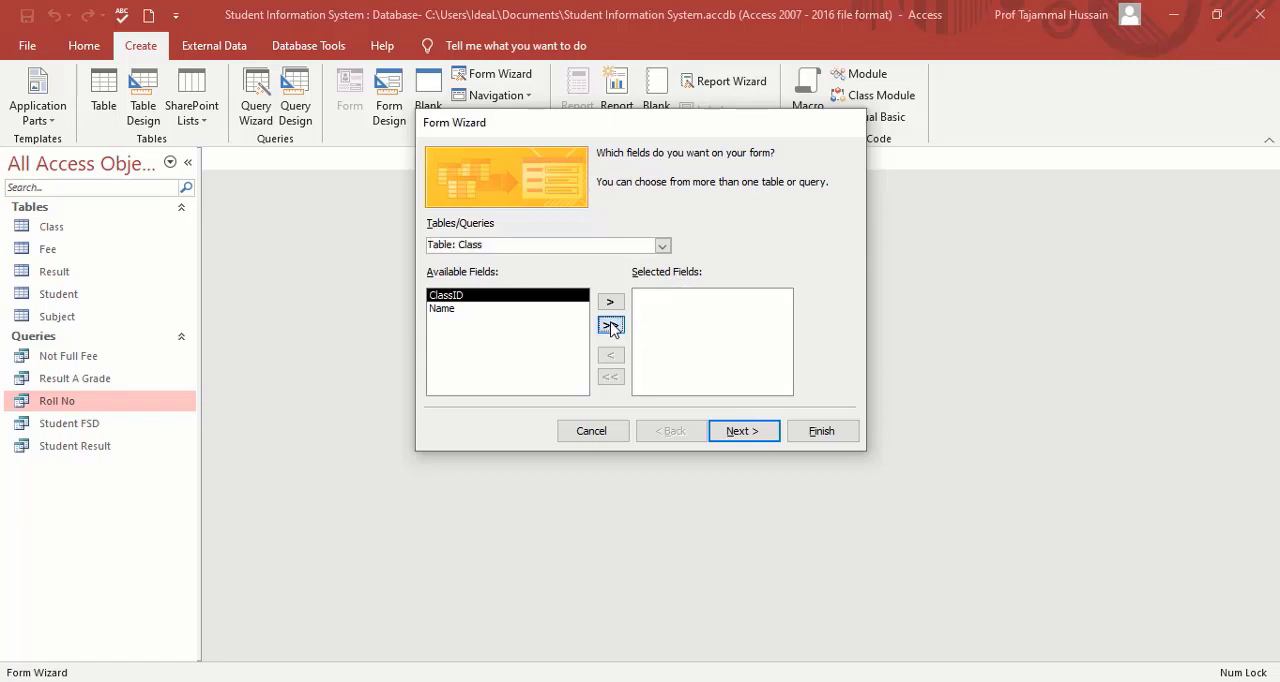
left_click(747, 436)
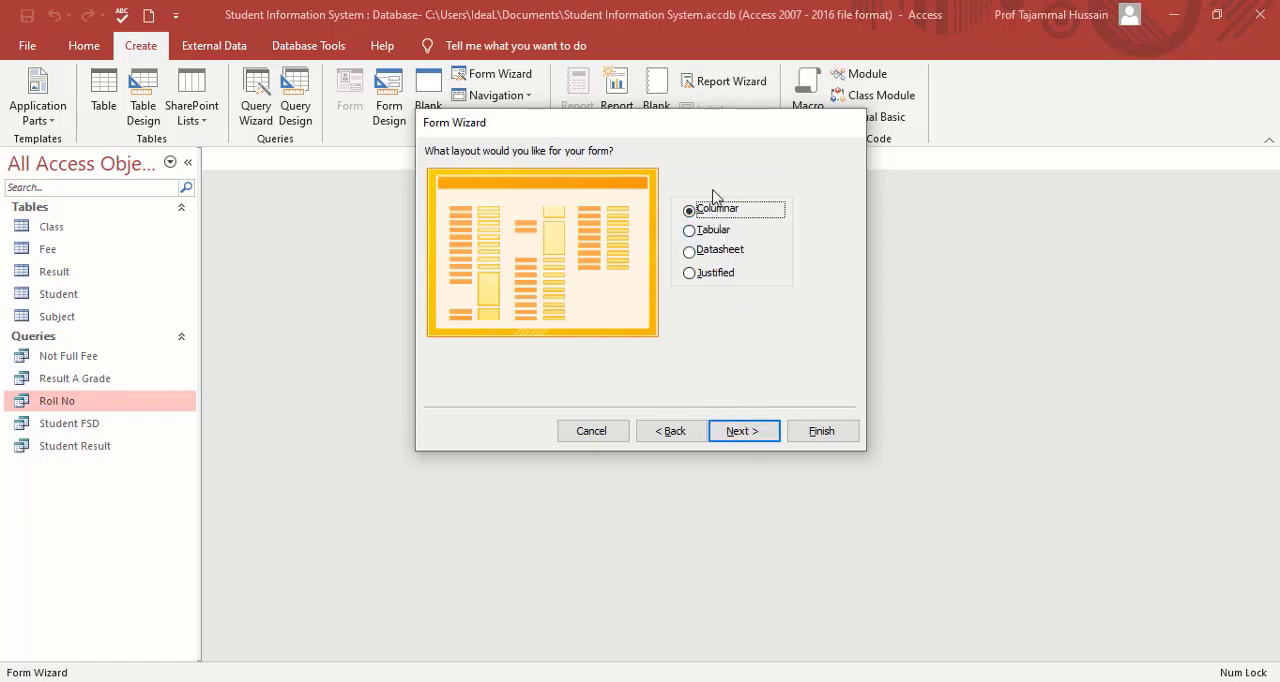
left_click(755, 432)
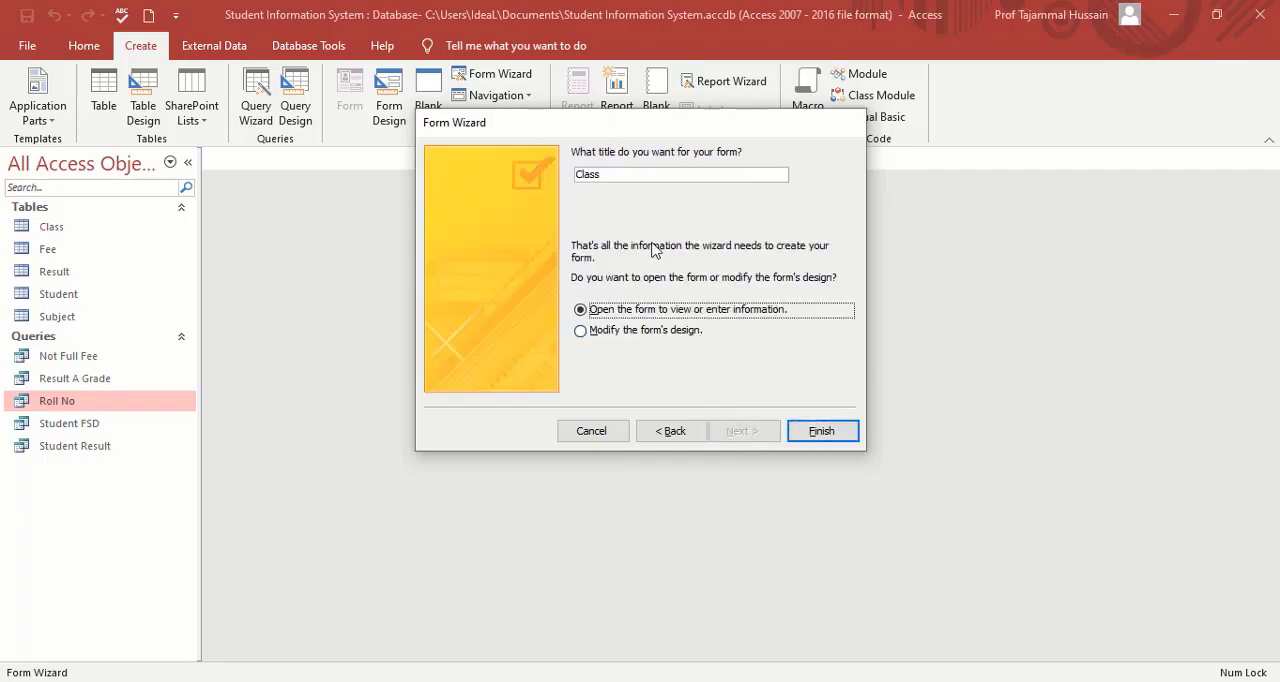
left_click(822, 431)
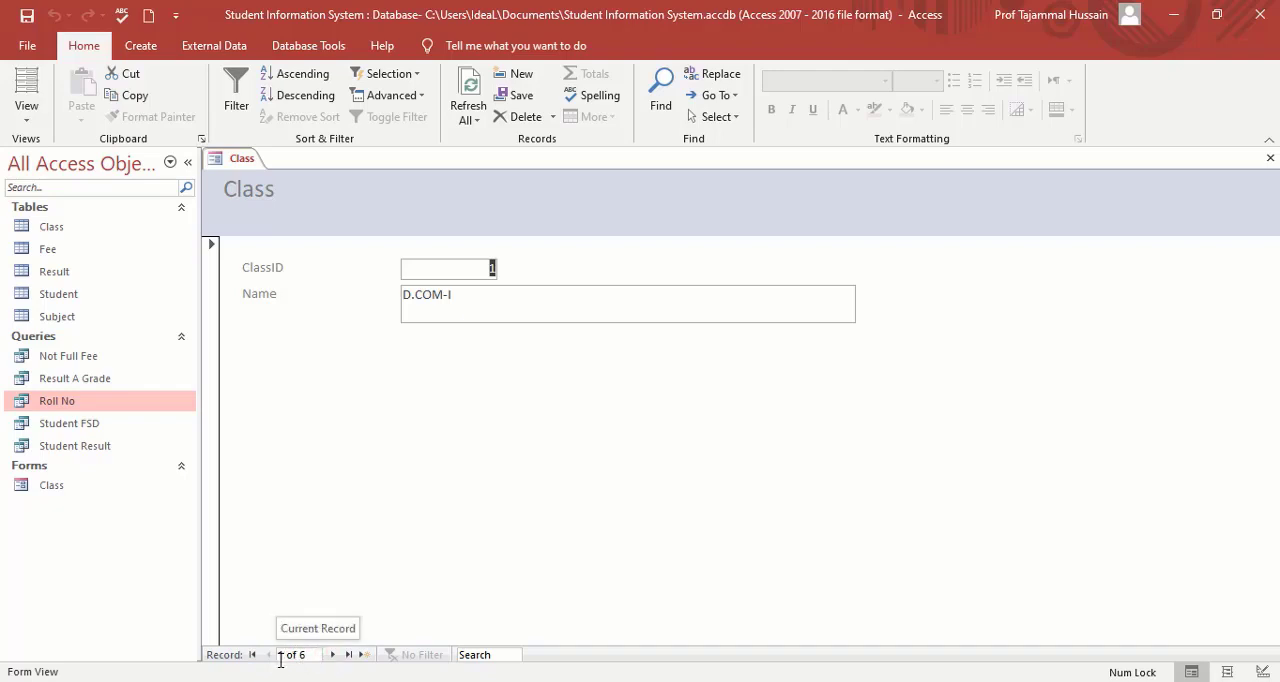
Browse forward, back, to the last and to the first record of the Class form, and close it.
left_click(333, 655)
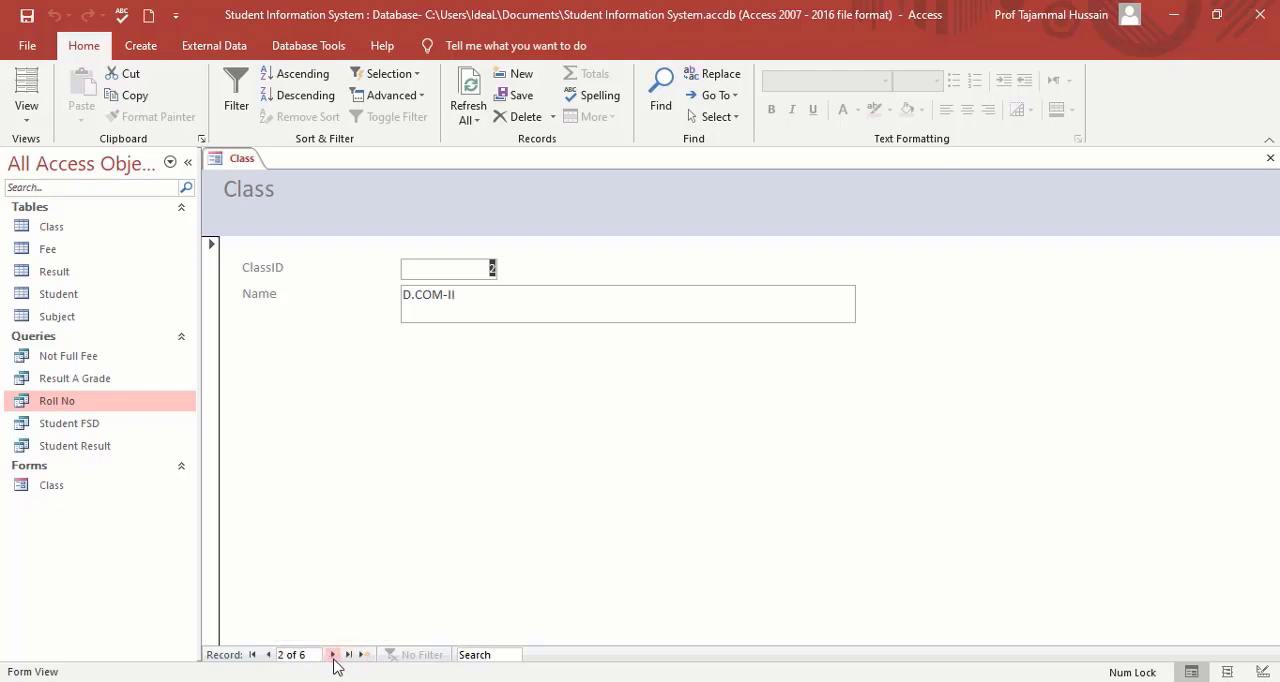
left_click(333, 655)
left_click(333, 655)
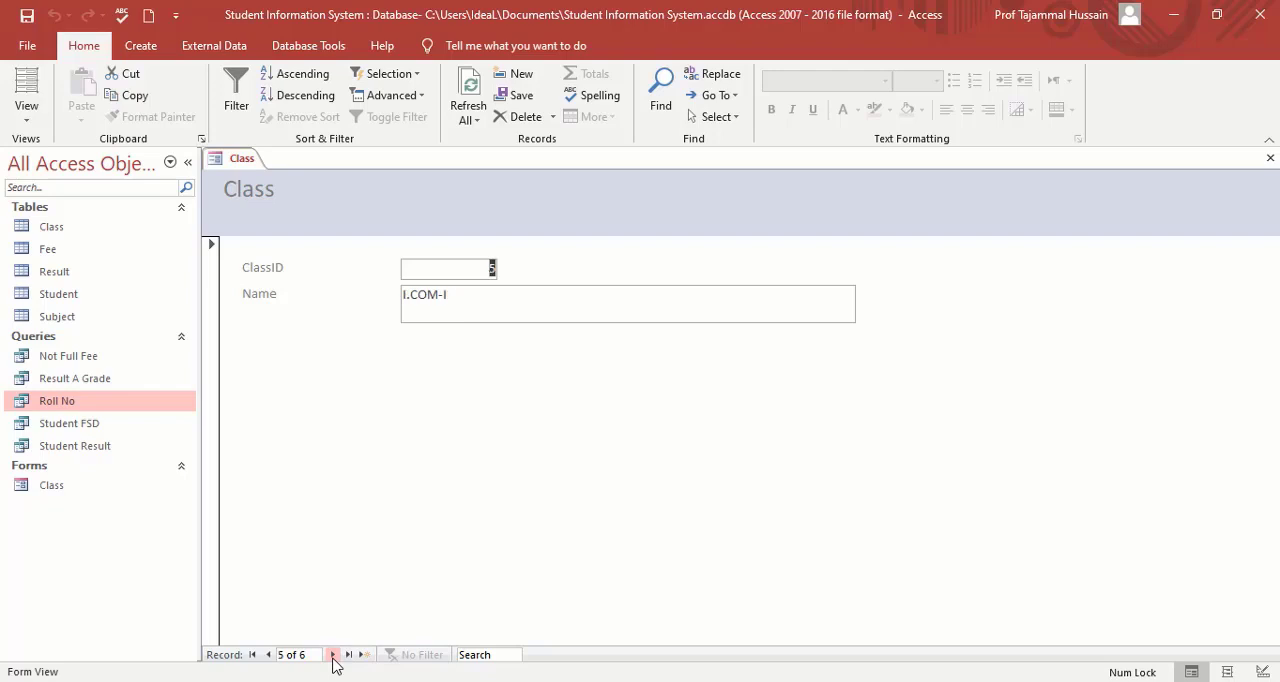
left_click(268, 655)
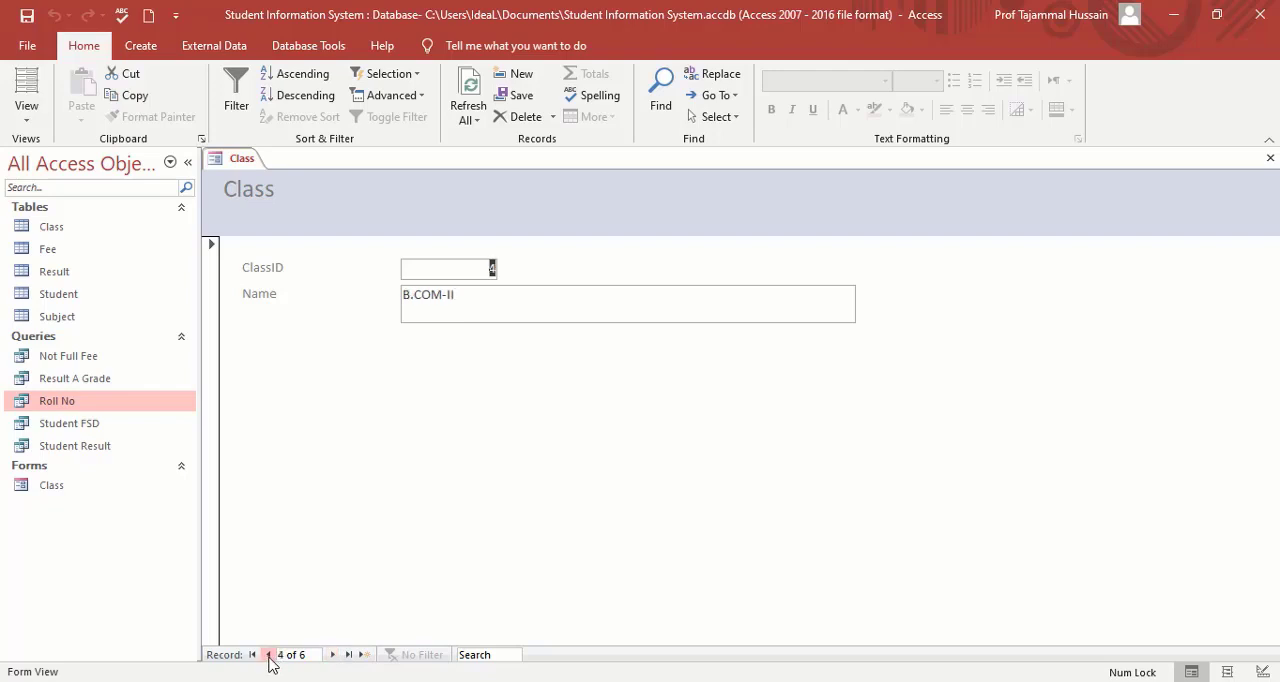
left_click(349, 655)
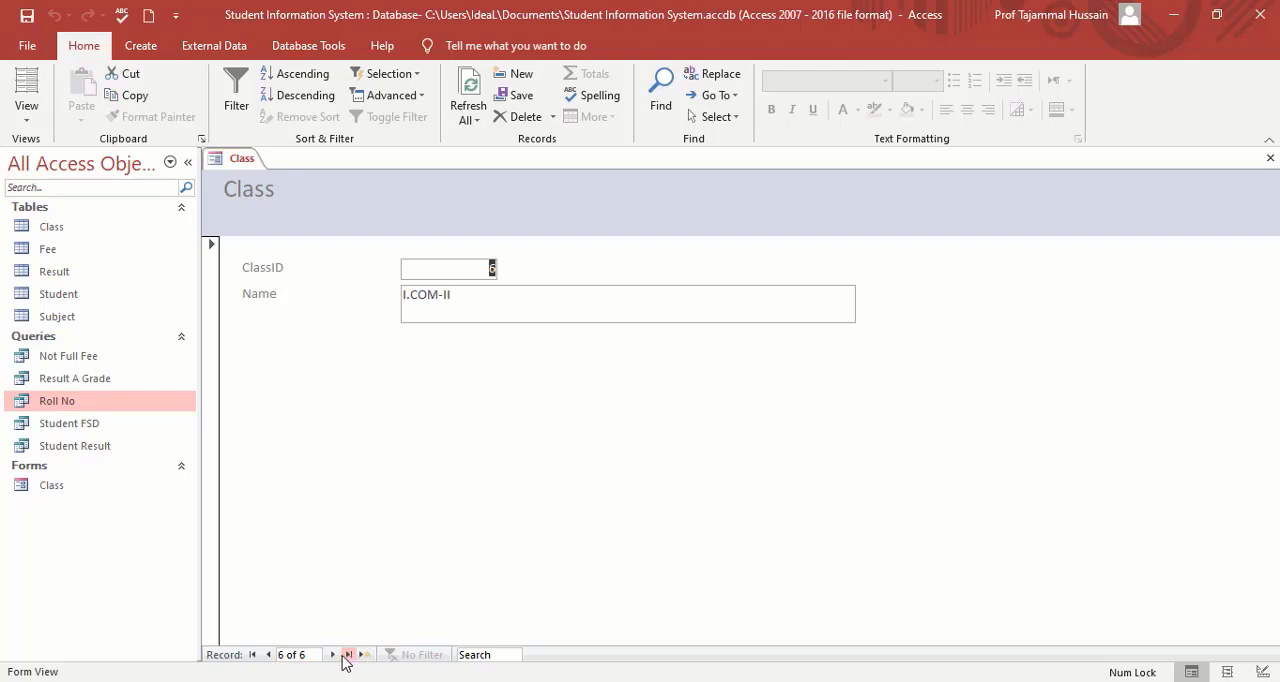
left_click(253, 655)
left_click(1270, 160)
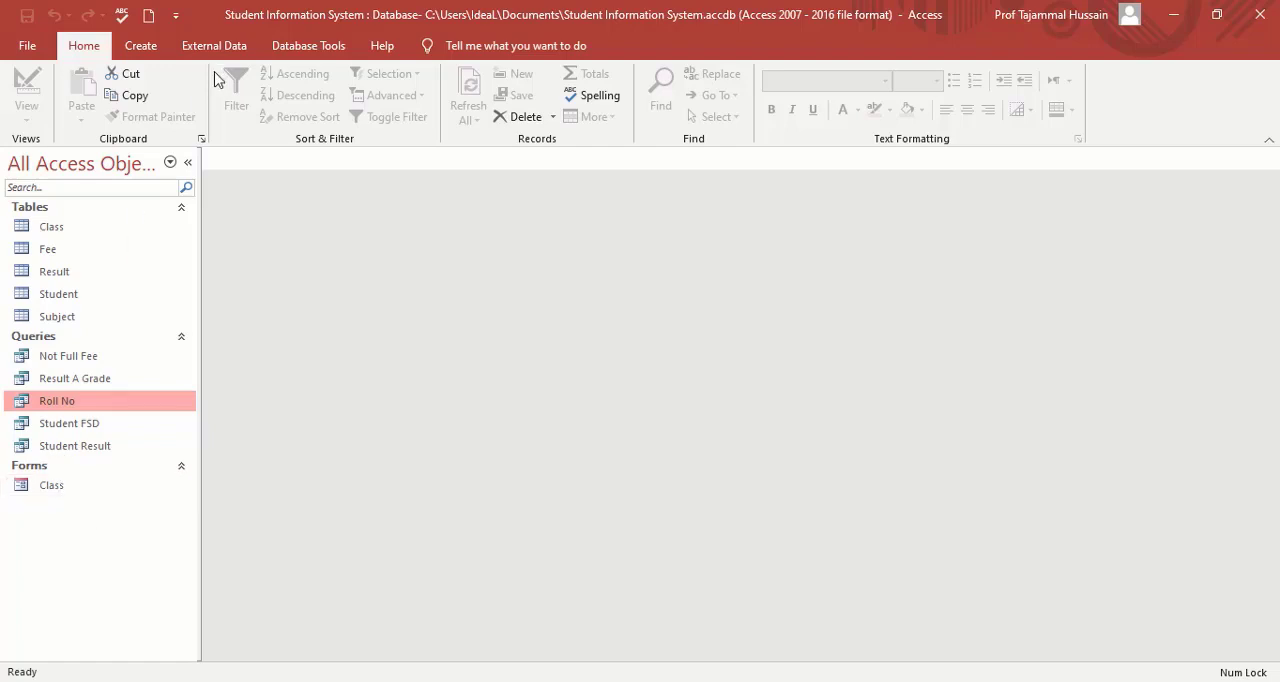
Create a columnar form titled Subject with the Form Wizard, using all fields of the Subject table.
left_click(141, 47)
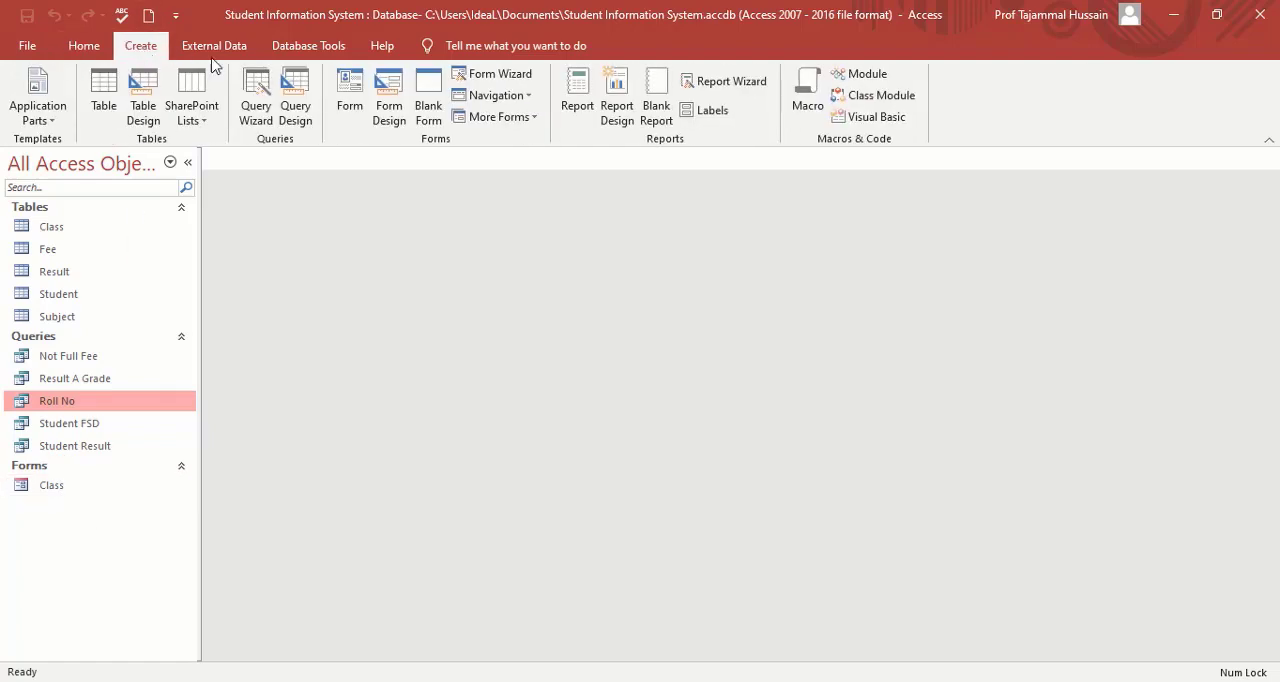
left_click(484, 76)
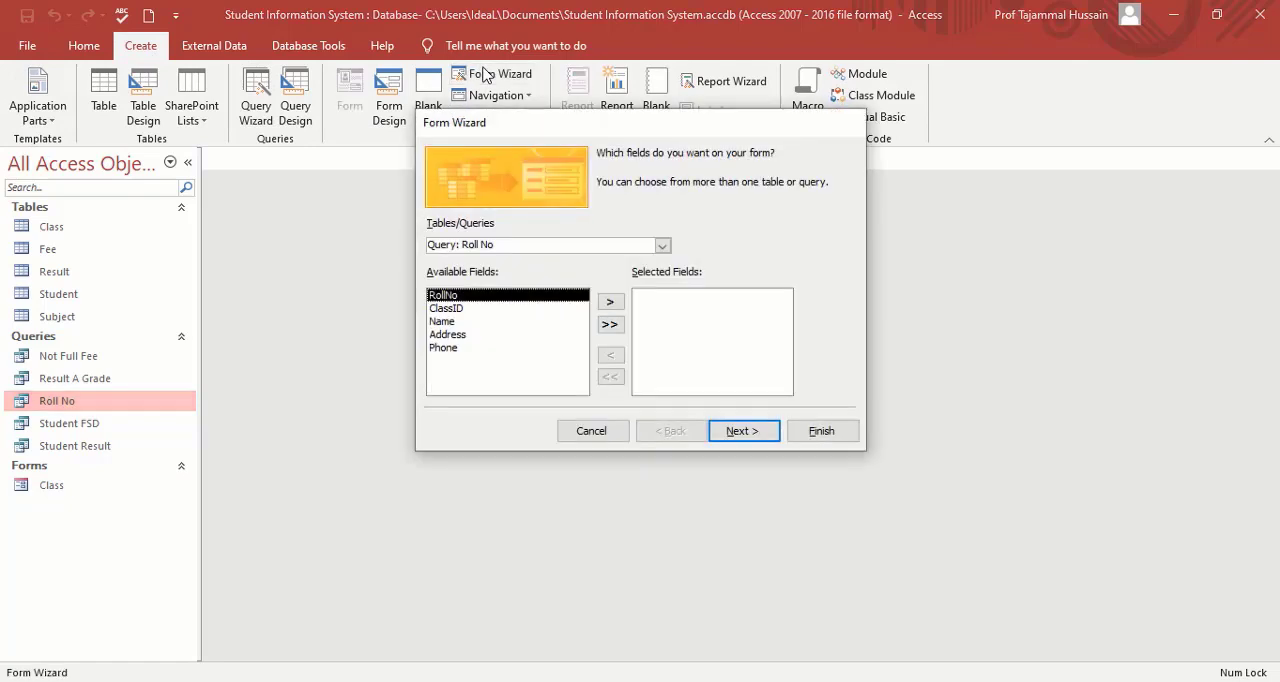
left_click(662, 247)
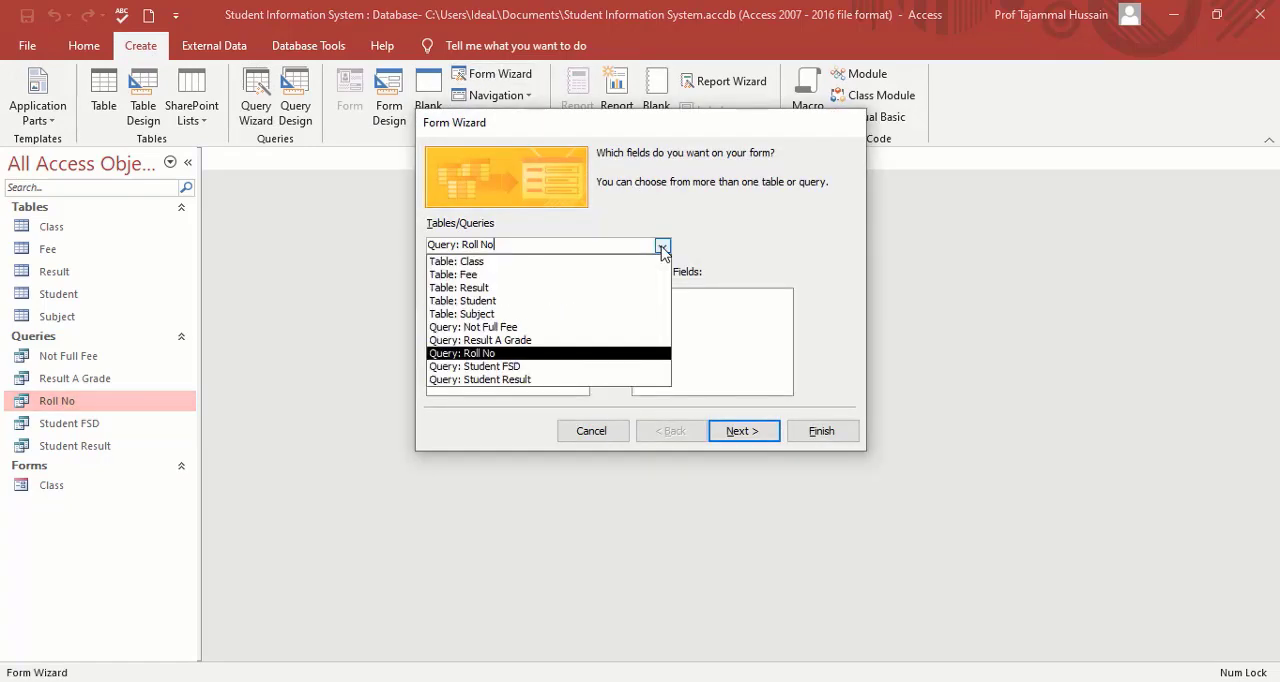
left_click(495, 316)
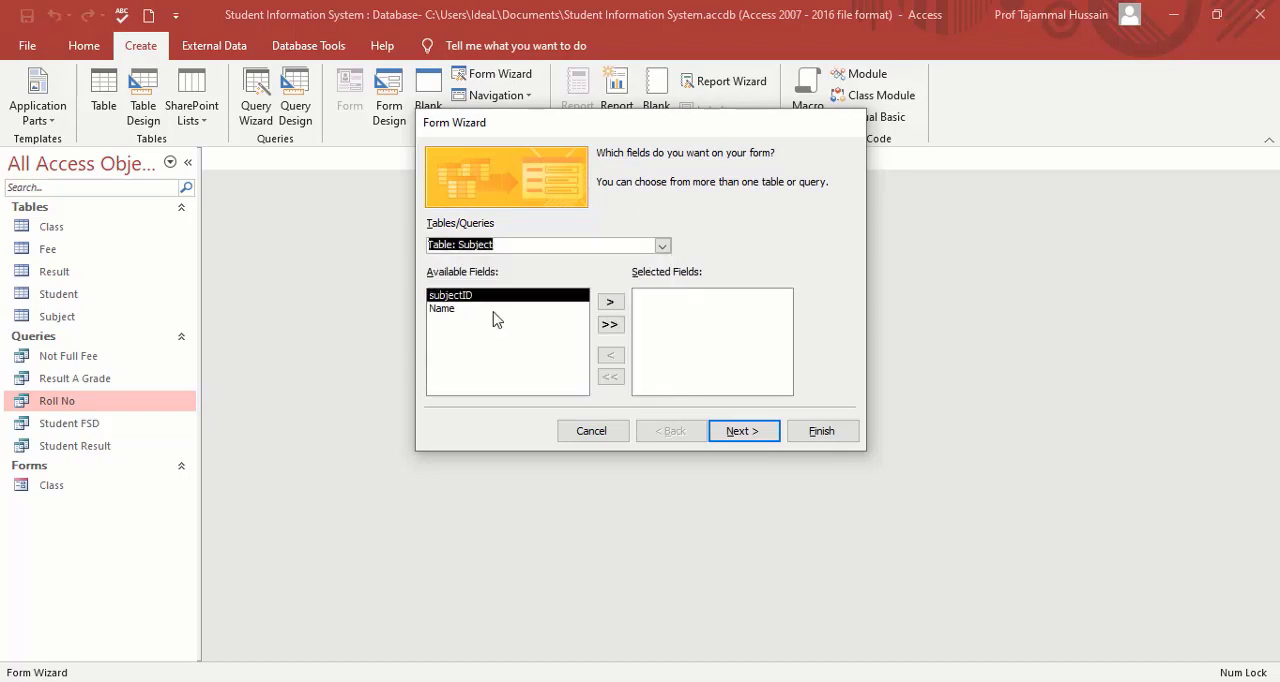
left_click(610, 325)
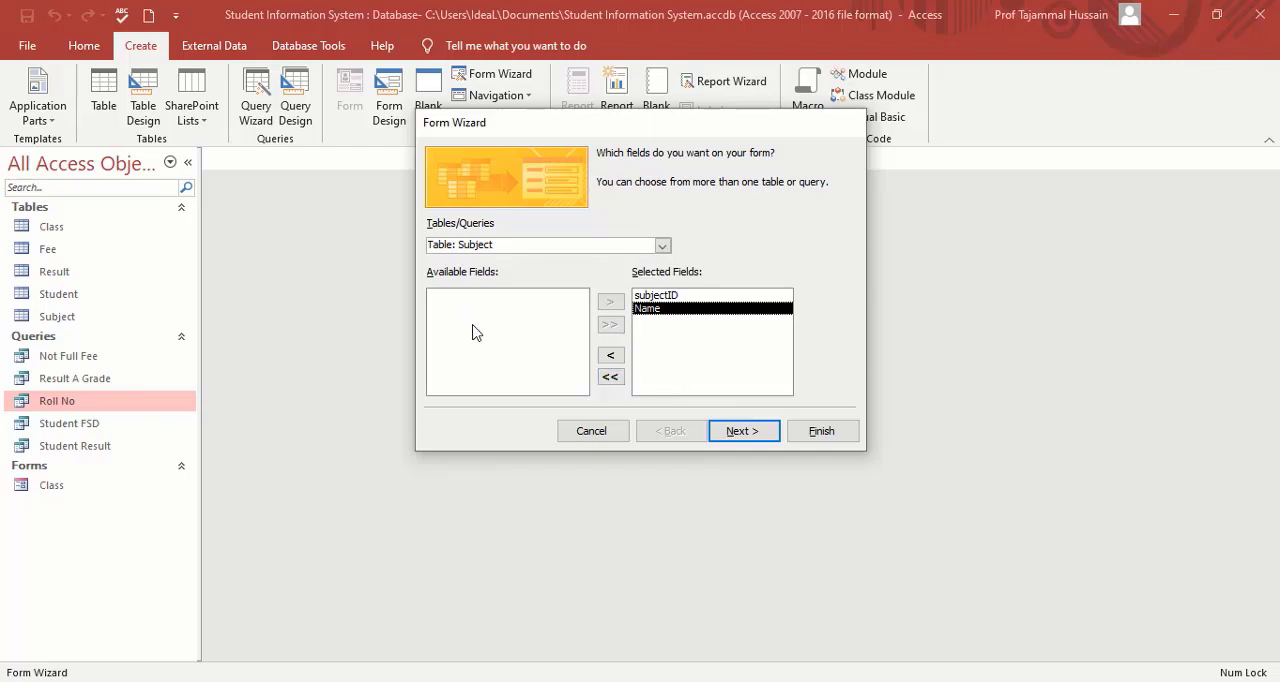
left_click(731, 432)
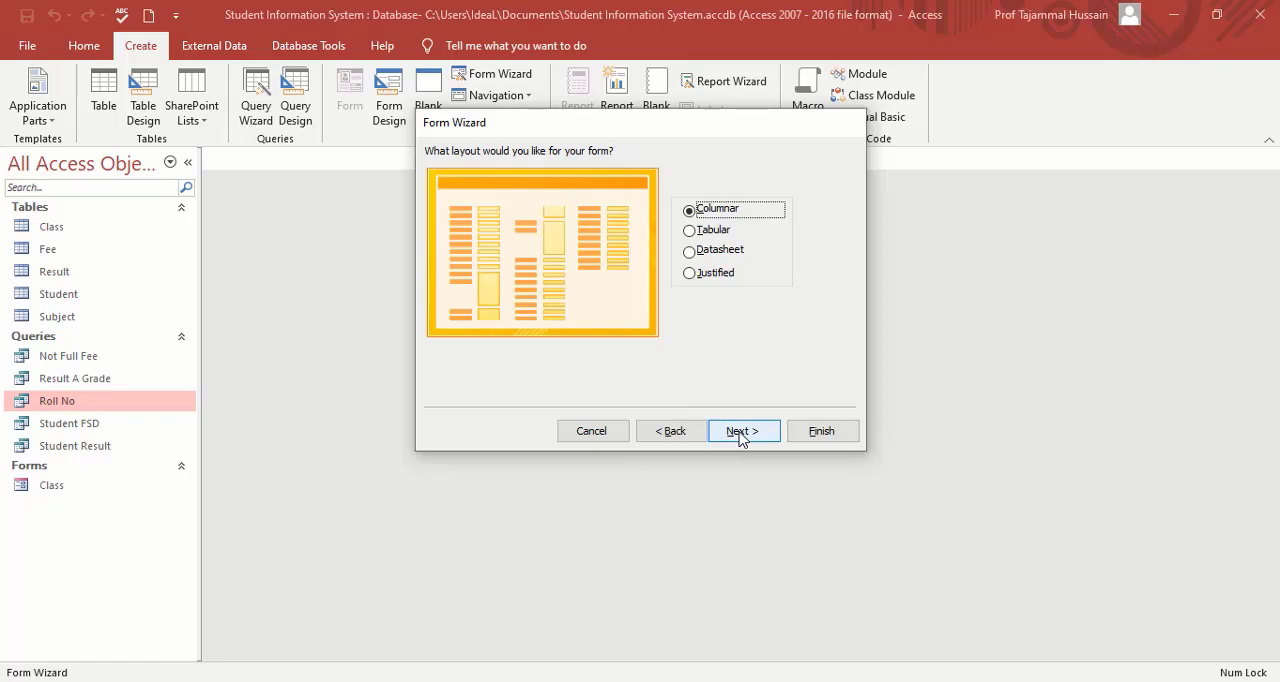
left_click(744, 436)
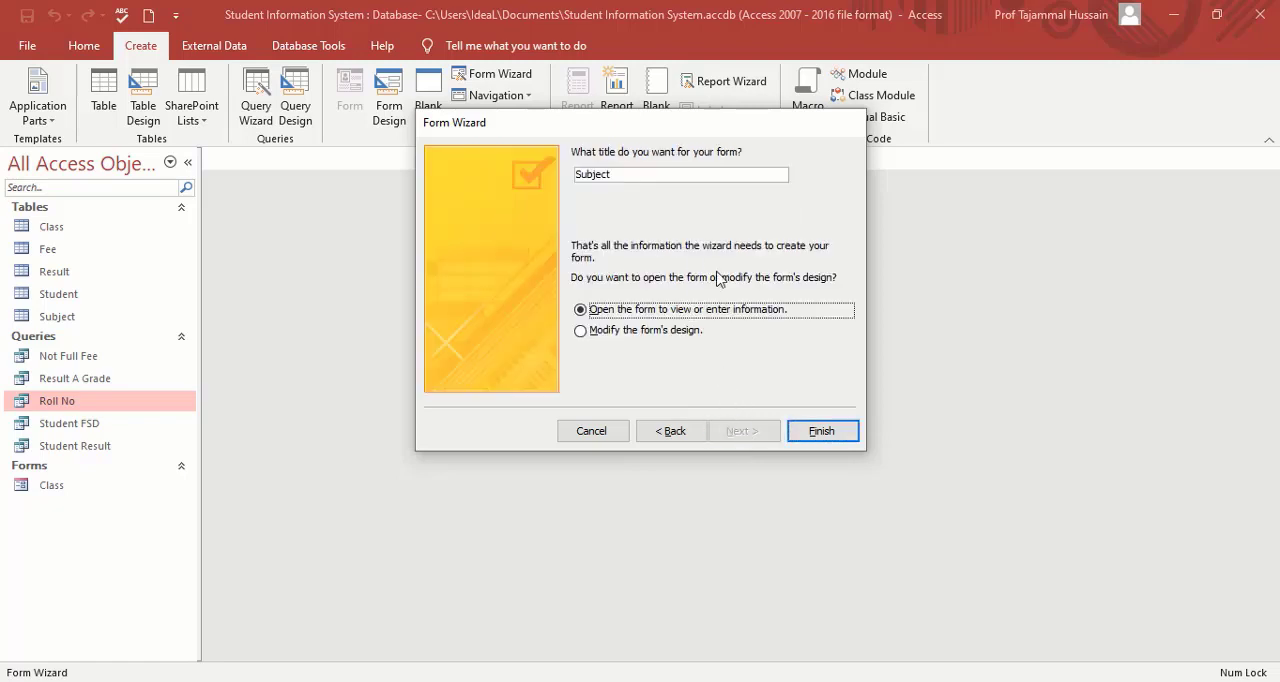
left_click(824, 433)
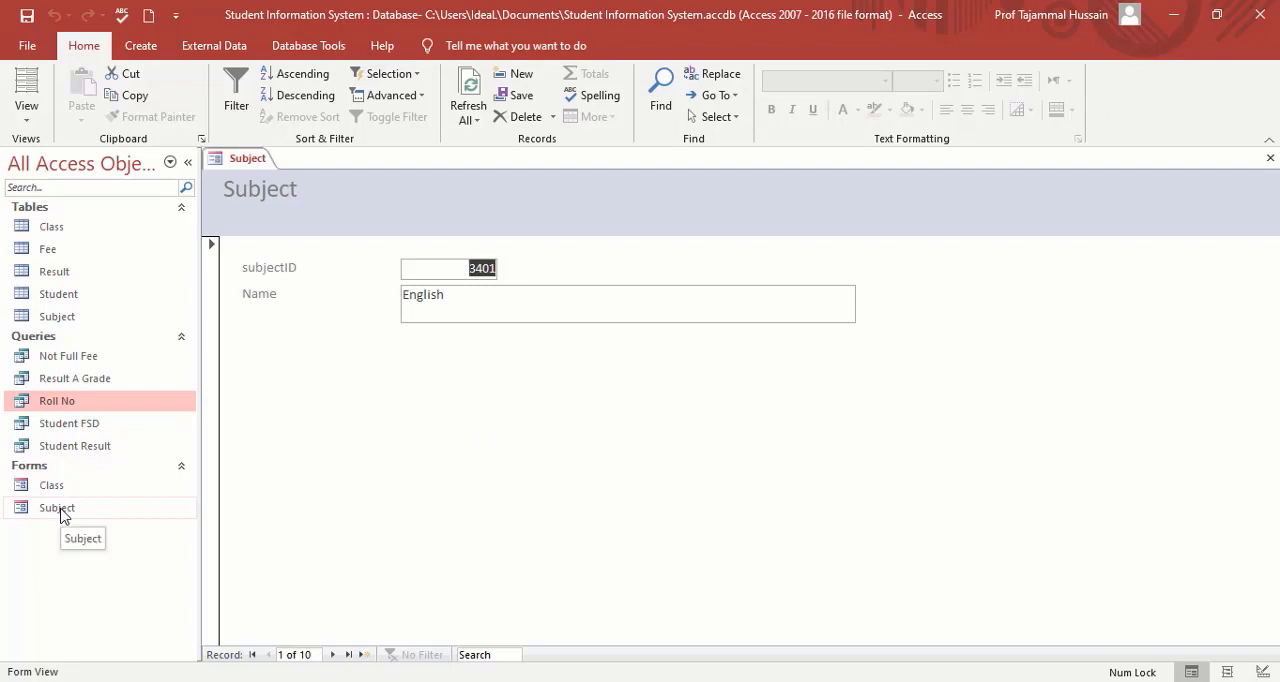
Browse through the Subject form's records to the last one, return to the first, and close the form.
left_click(334, 655)
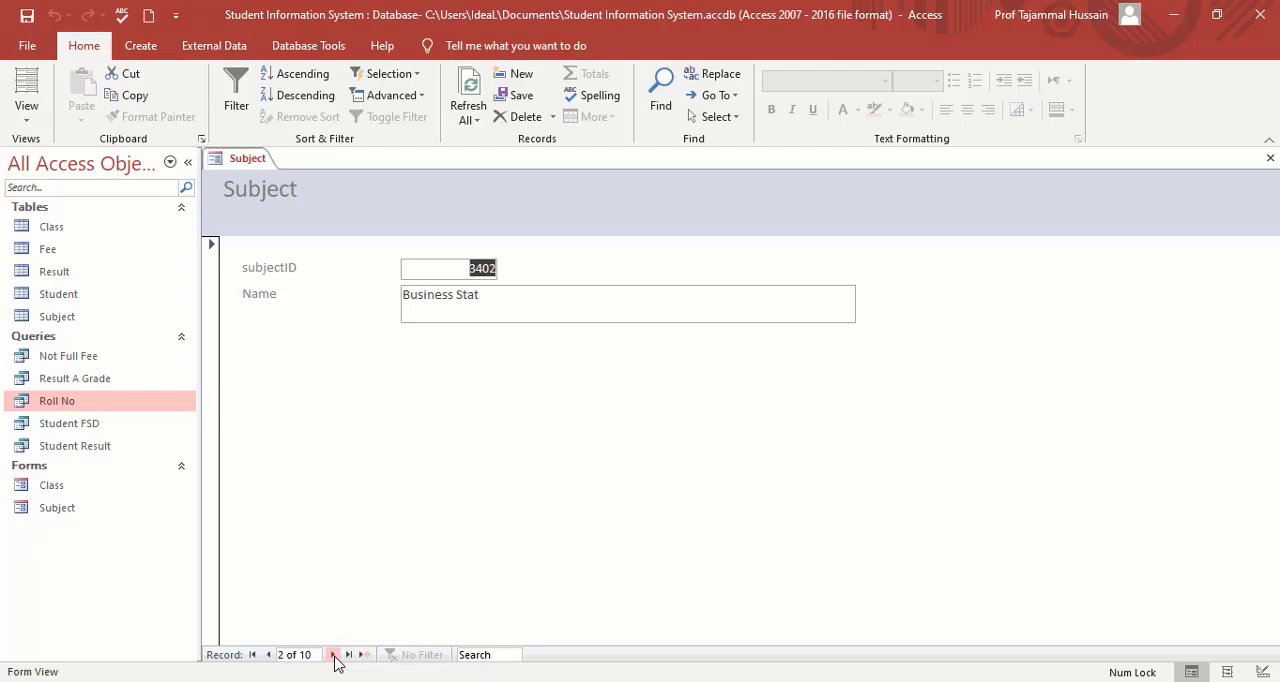
left_click(334, 655)
left_click(334, 655)
left_click(334, 655)
left_click(334, 655)
left_click(334, 655)
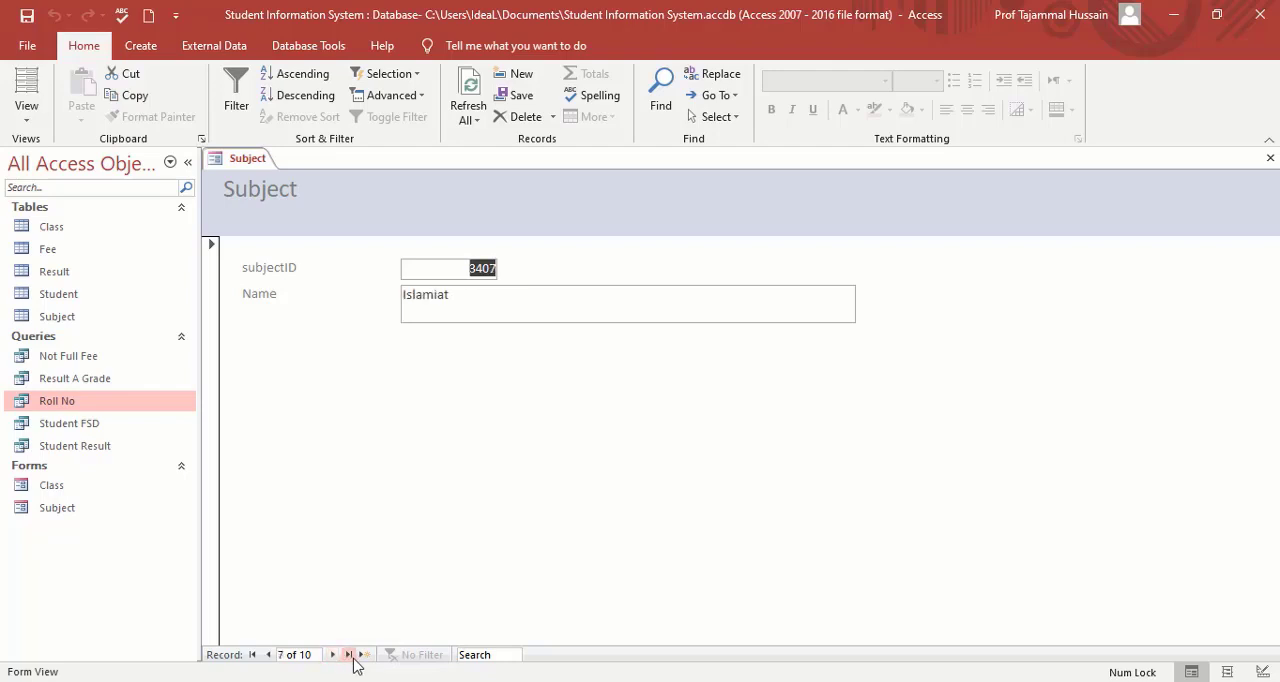
left_click(350, 655)
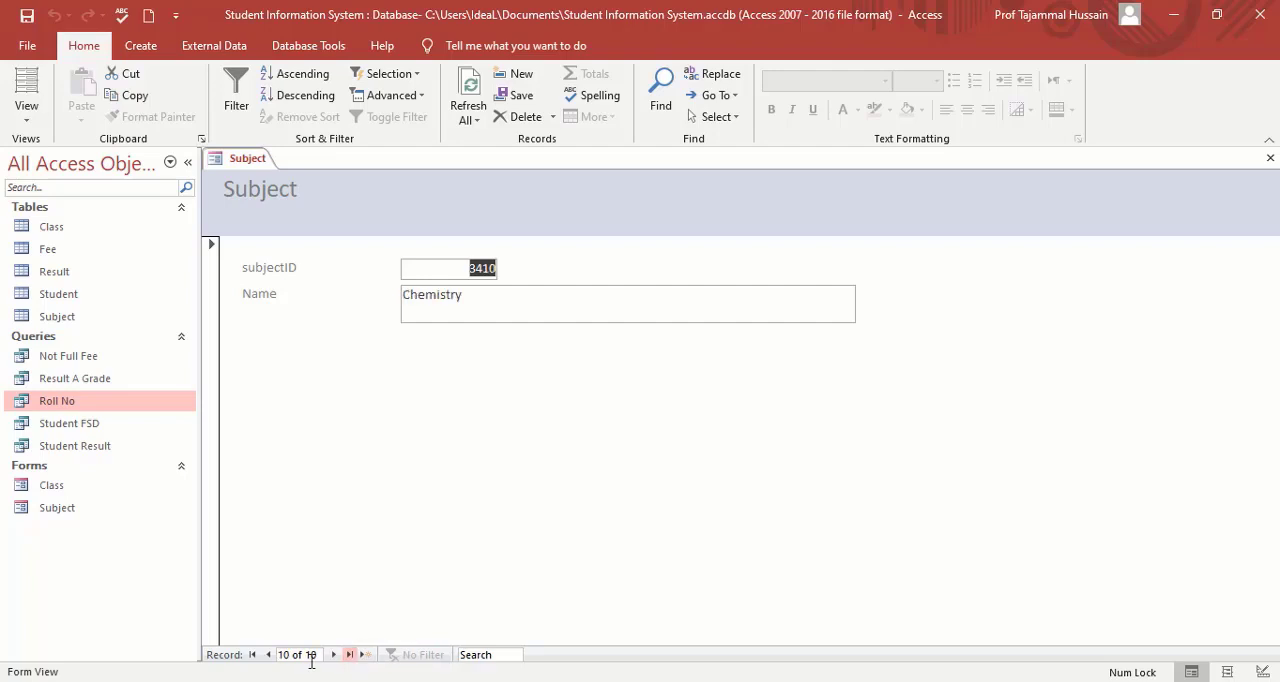
left_click(252, 655)
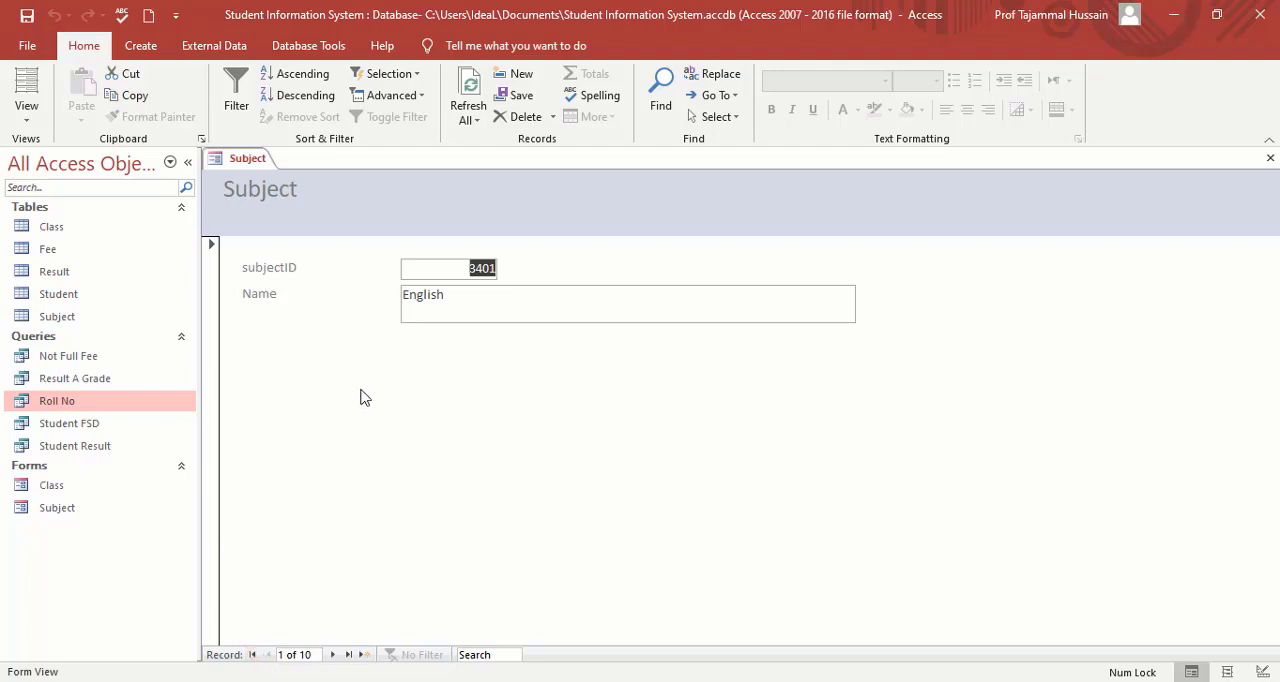
left_click(1270, 158)
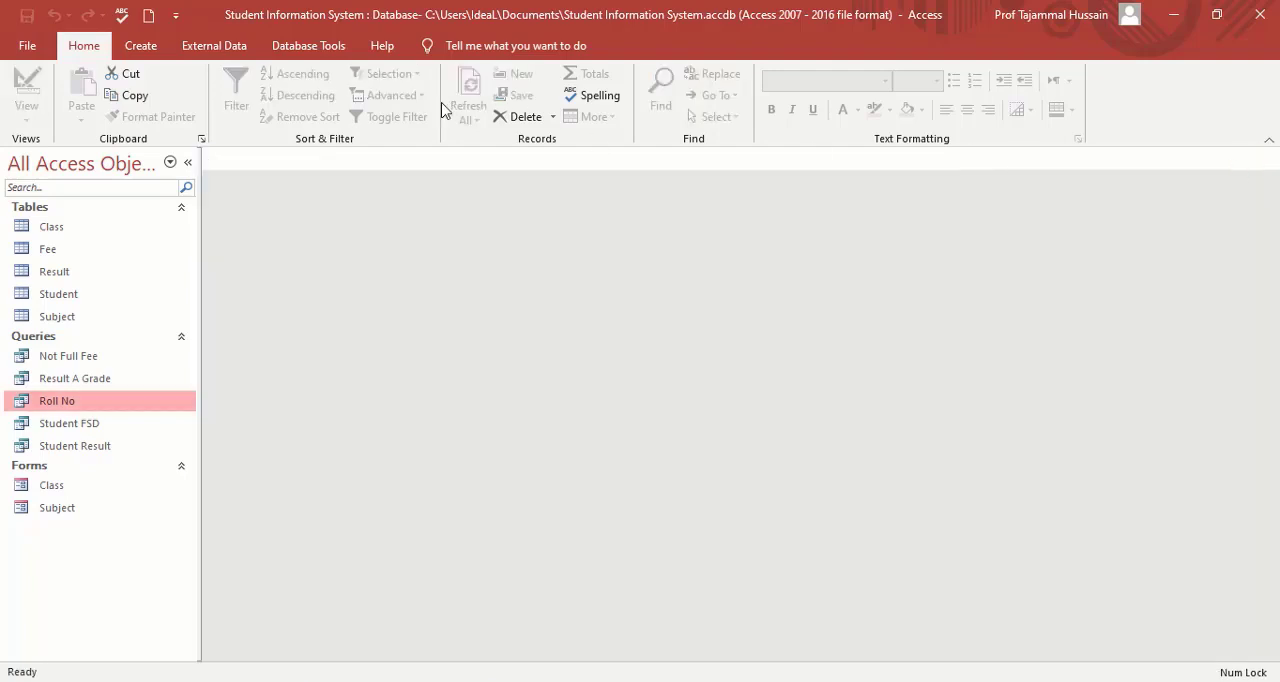
Create a form titled Student with the Form Wizard, using all fields of the Student table.
left_click(141, 47)
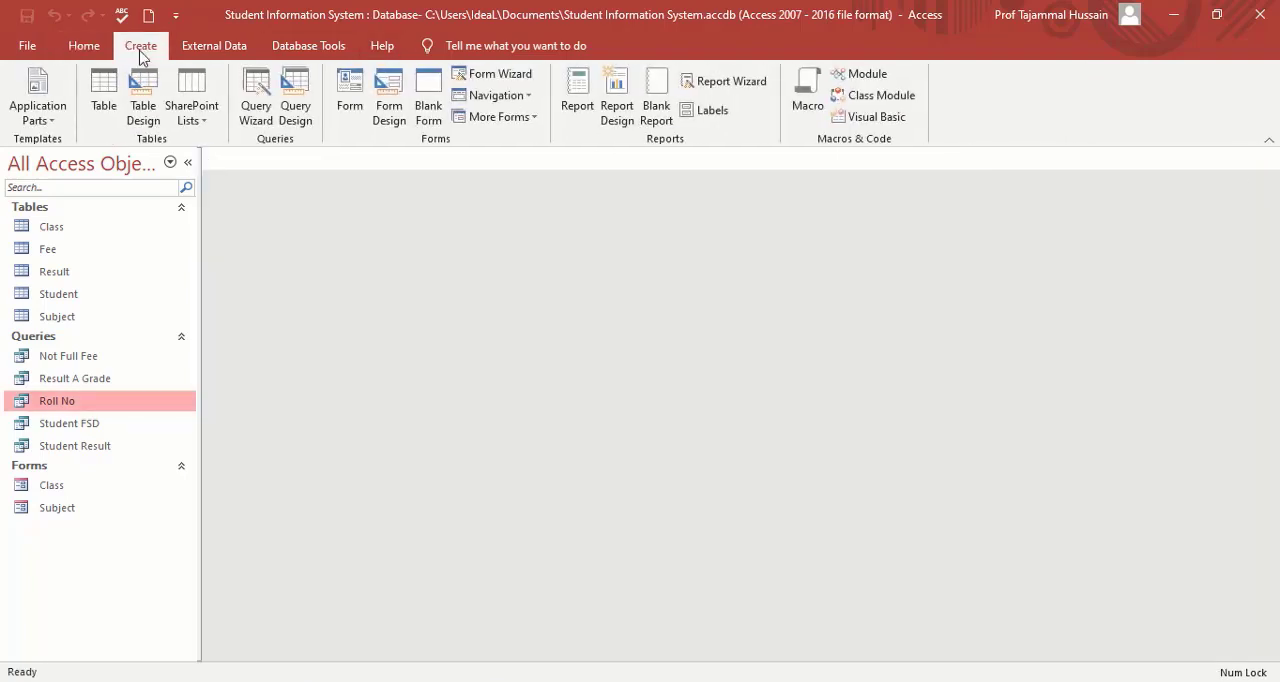
left_click(500, 75)
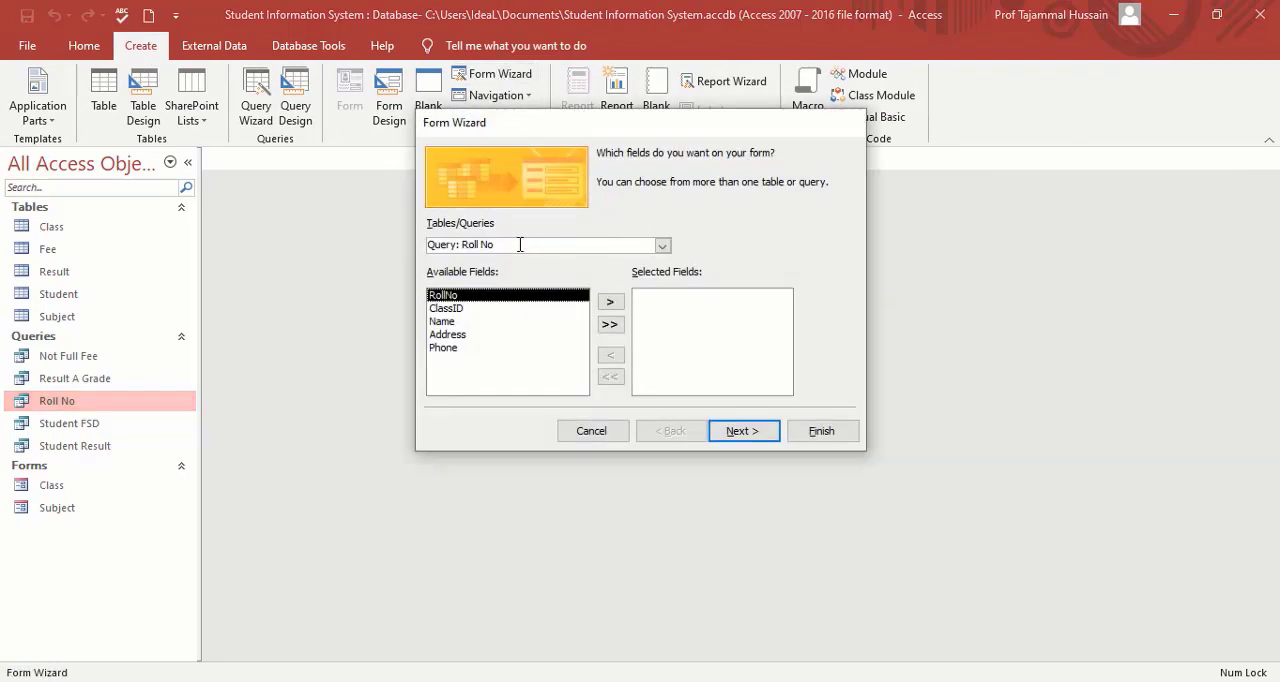
left_click(662, 246)
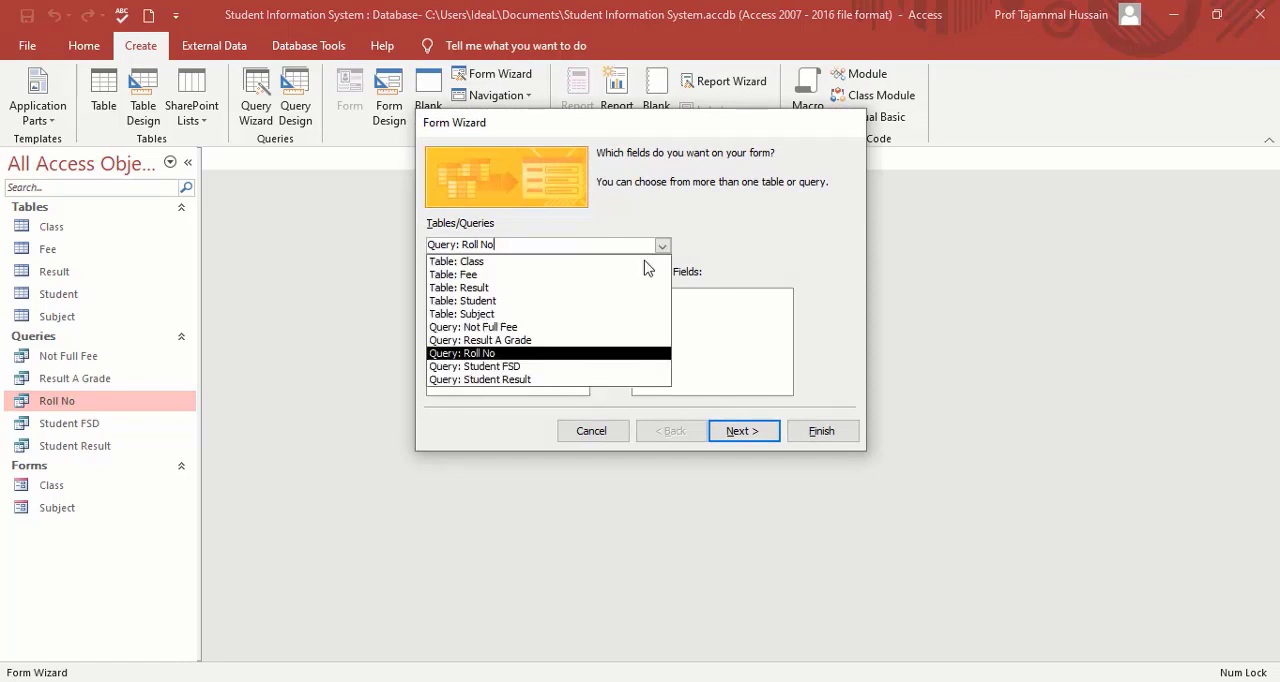
left_click(482, 304)
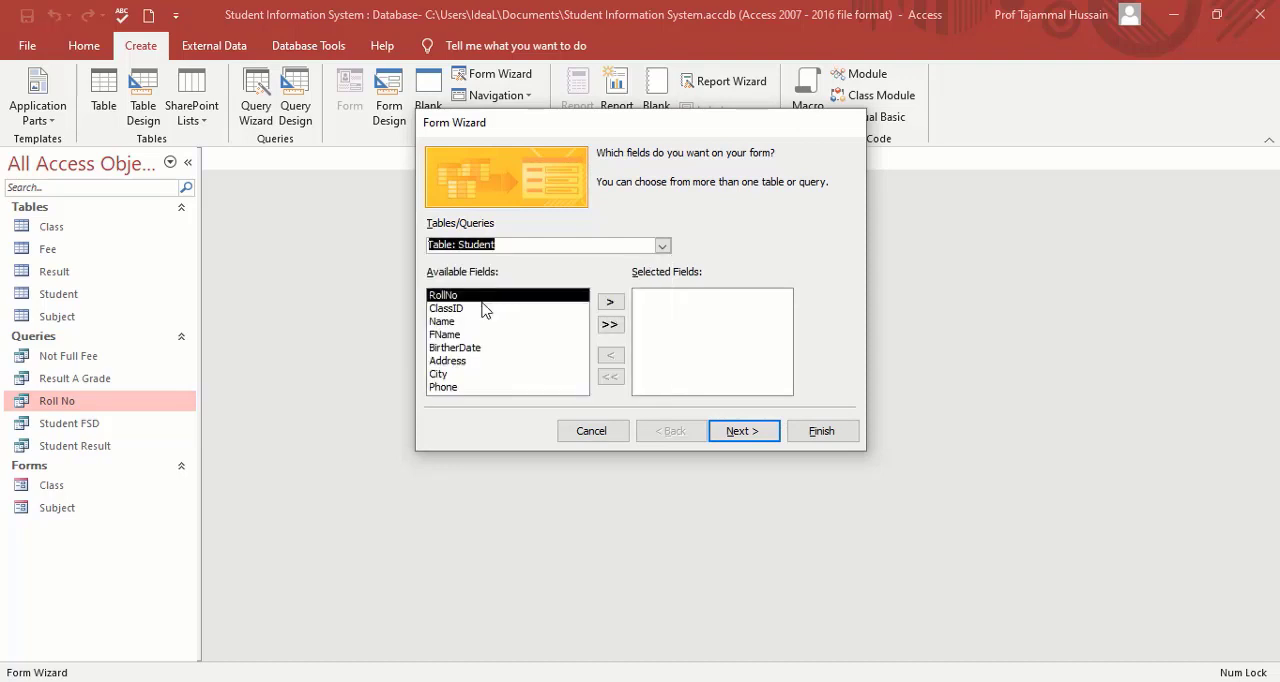
left_click(610, 327)
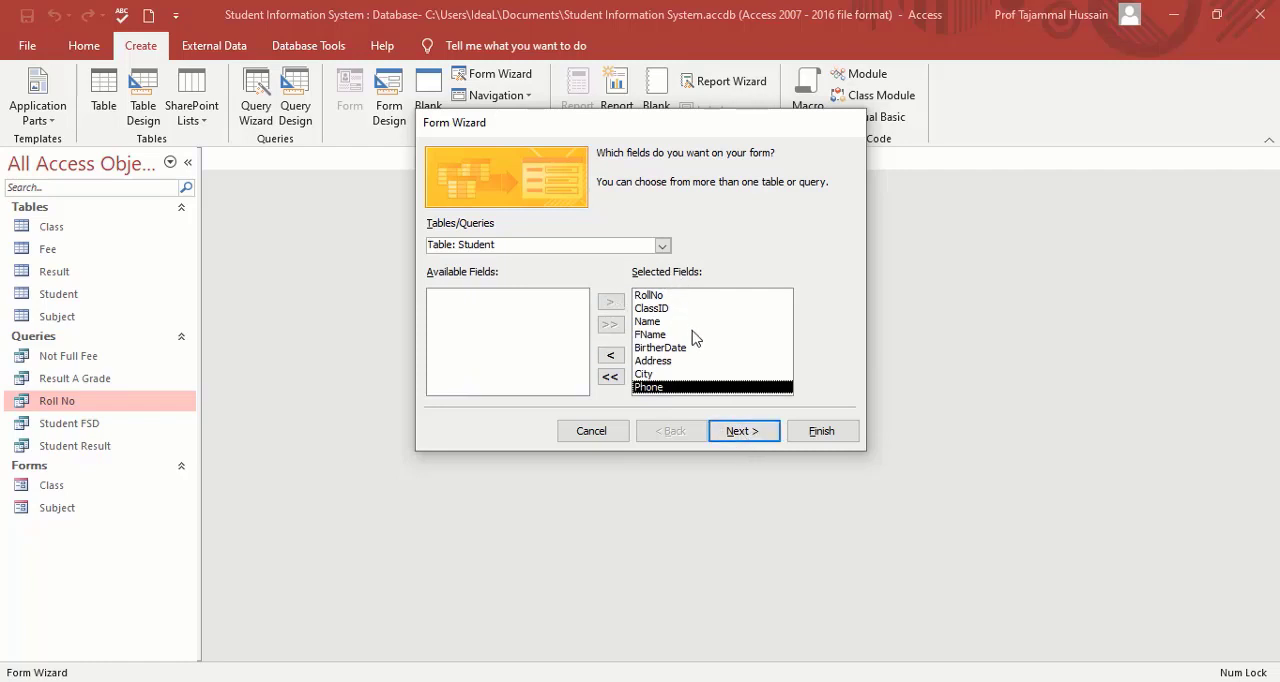
left_click(745, 434)
left_click(749, 436)
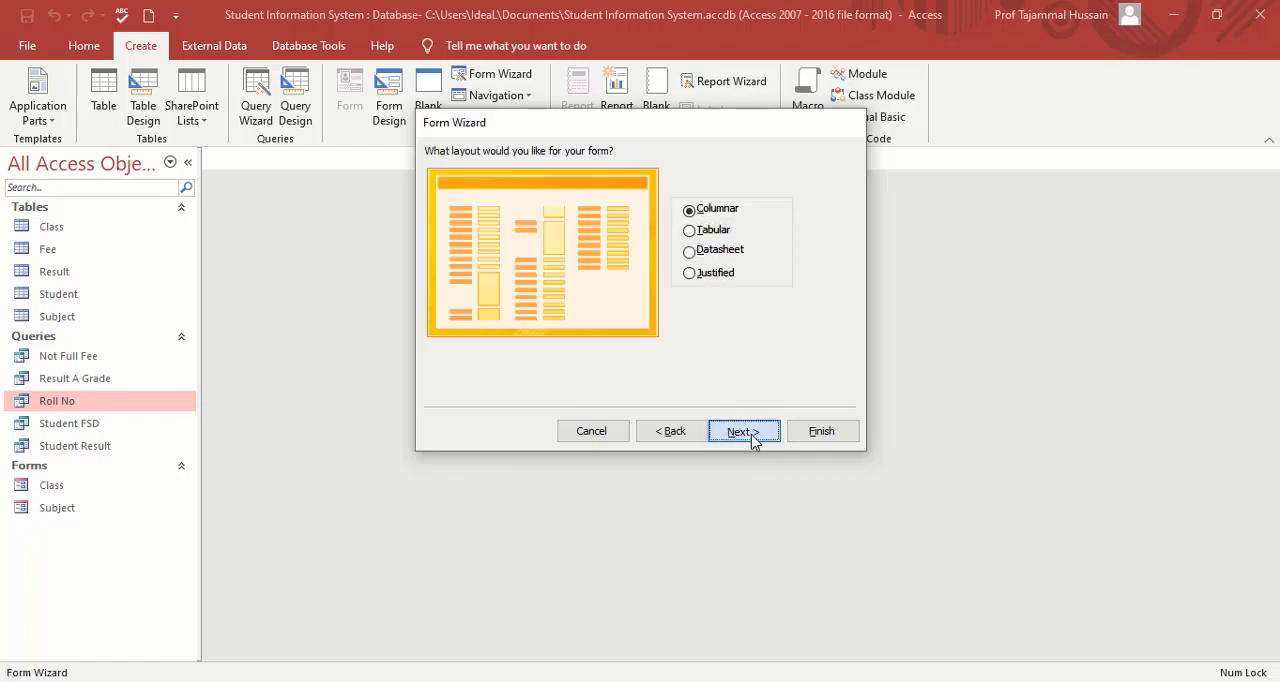
left_click(820, 437)
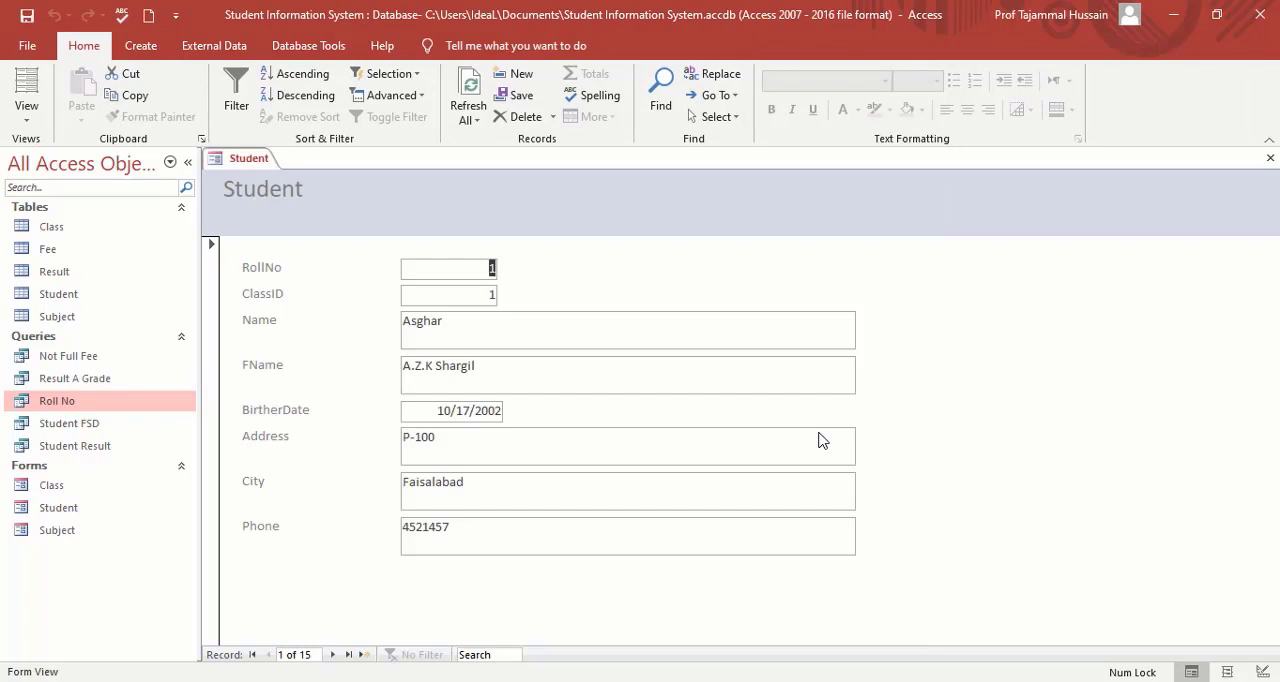
Browse the Student form's records forward and back, go to the first and last record, and close the form.
left_click(333, 654)
left_click(333, 654)
left_click(333, 654)
left_click(333, 654)
left_click(333, 654)
left_click(333, 654)
left_click(333, 654)
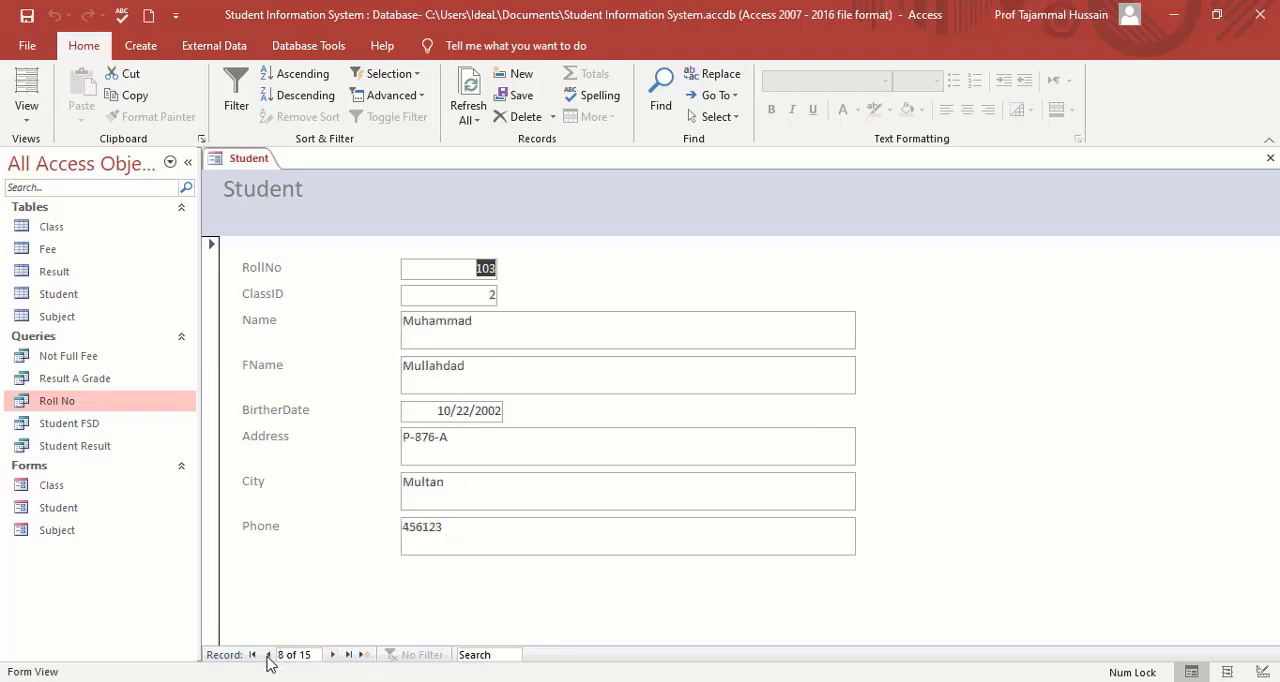
left_click(268, 654)
left_click(268, 654)
left_click(268, 654)
left_click(268, 654)
left_click(268, 654)
left_click(268, 654)
left_click(252, 654)
left_click(349, 656)
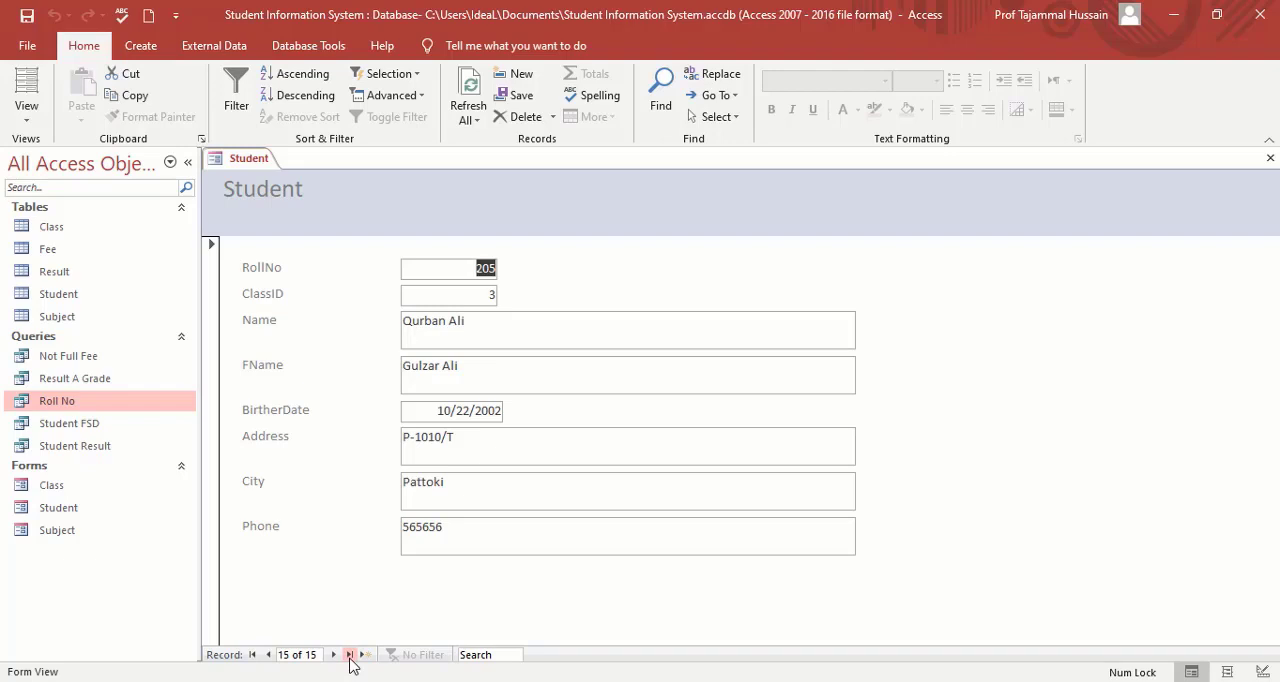
left_click(1269, 160)
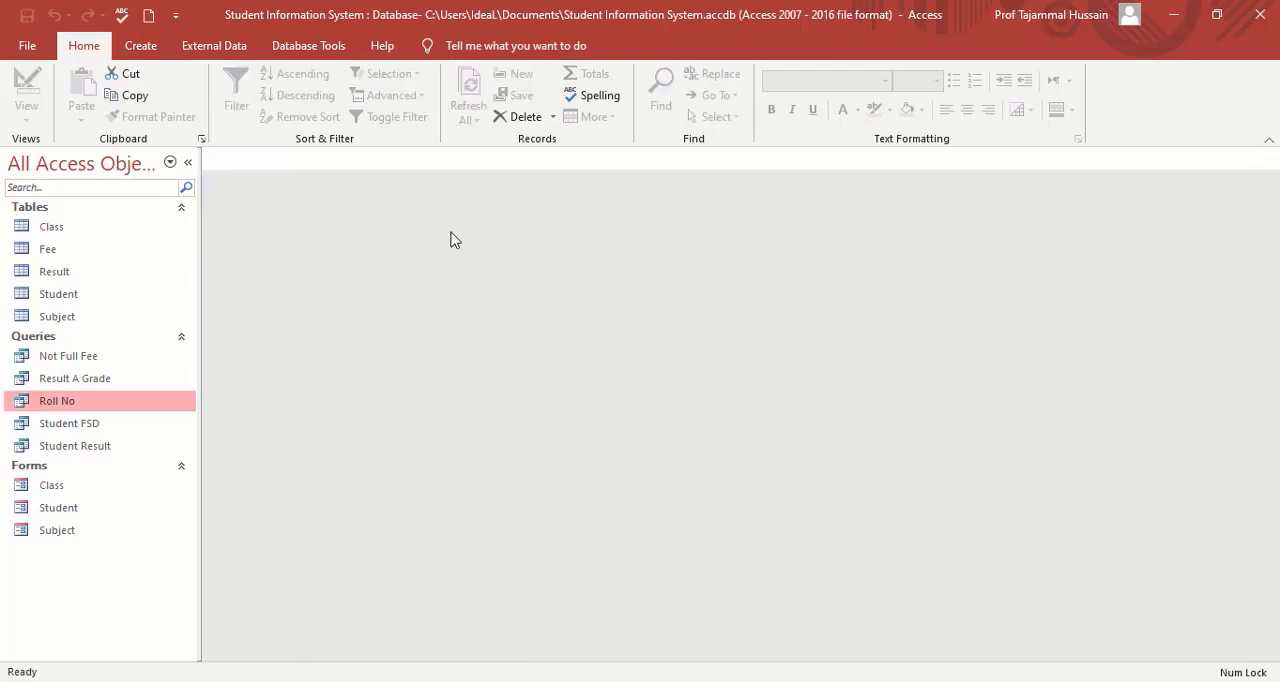
Create a justified form titled Result with the Form Wizard, using all fields of the Result table.
left_click(142, 48)
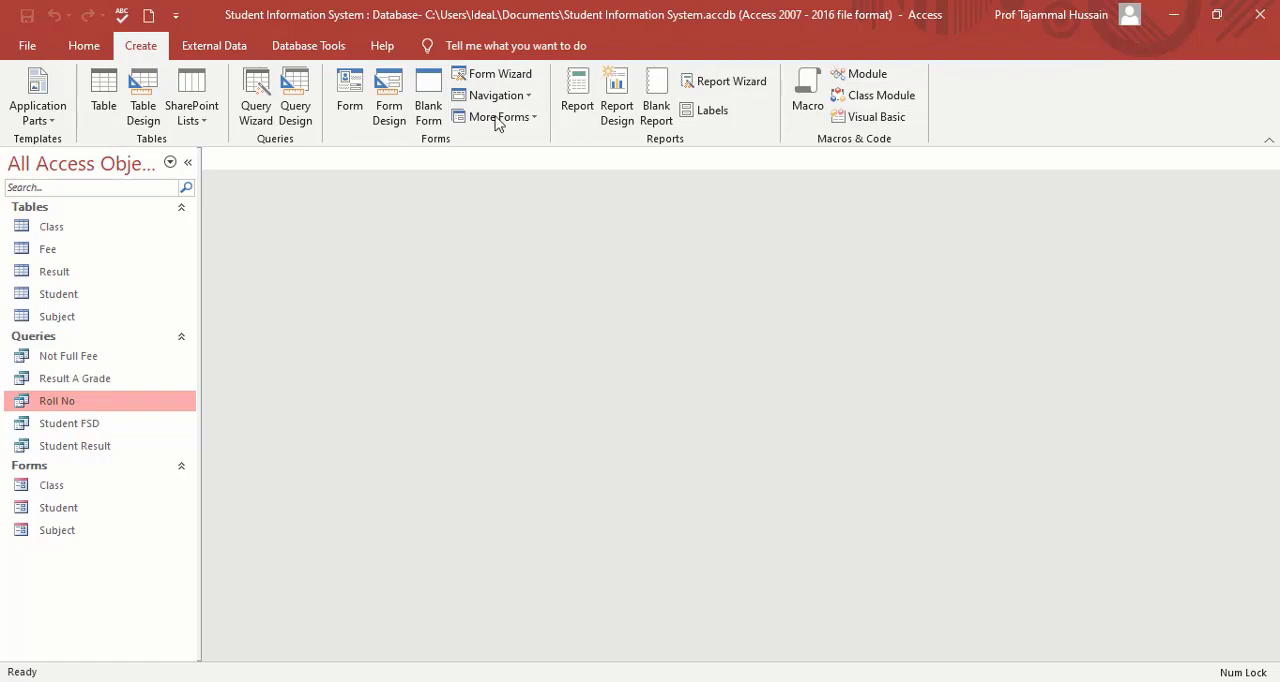
left_click(494, 78)
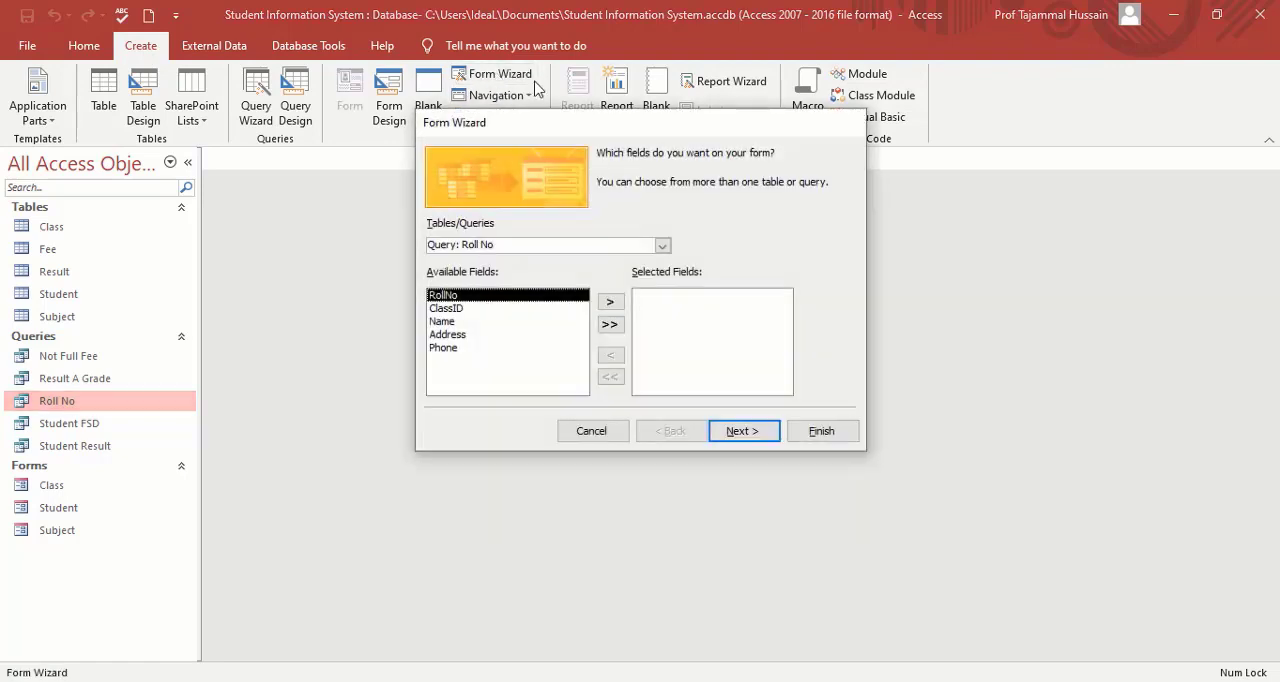
left_click(662, 246)
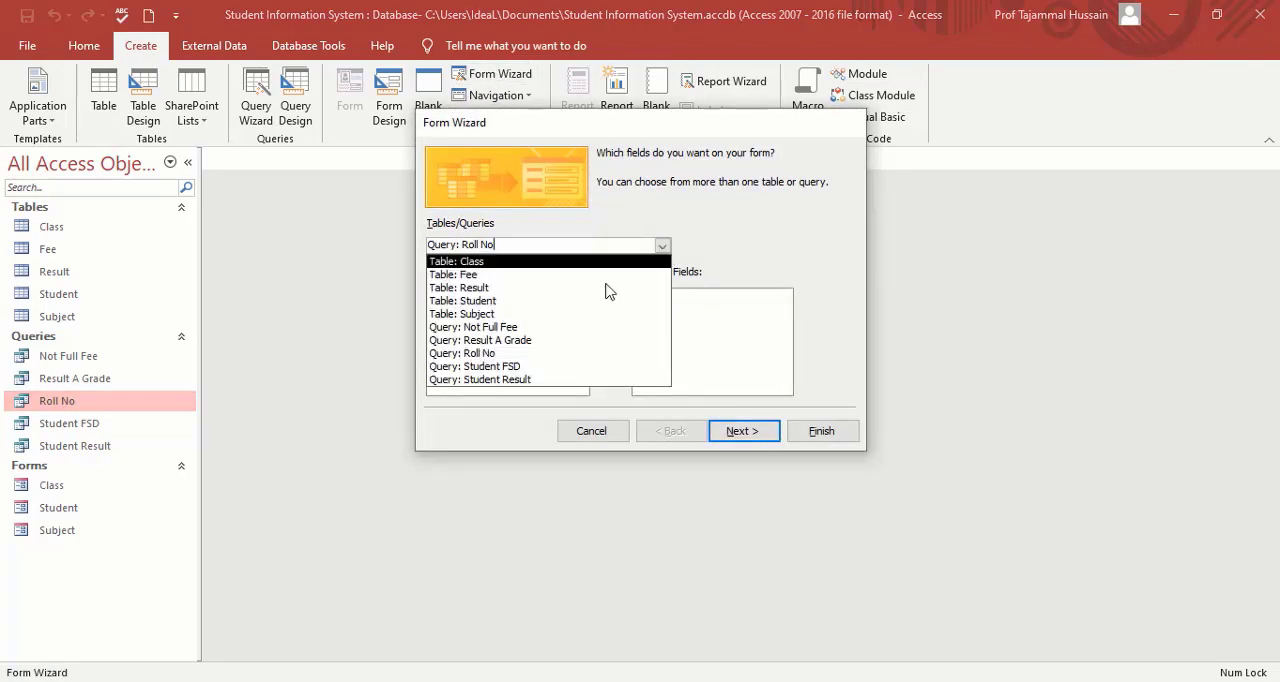
left_click(525, 289)
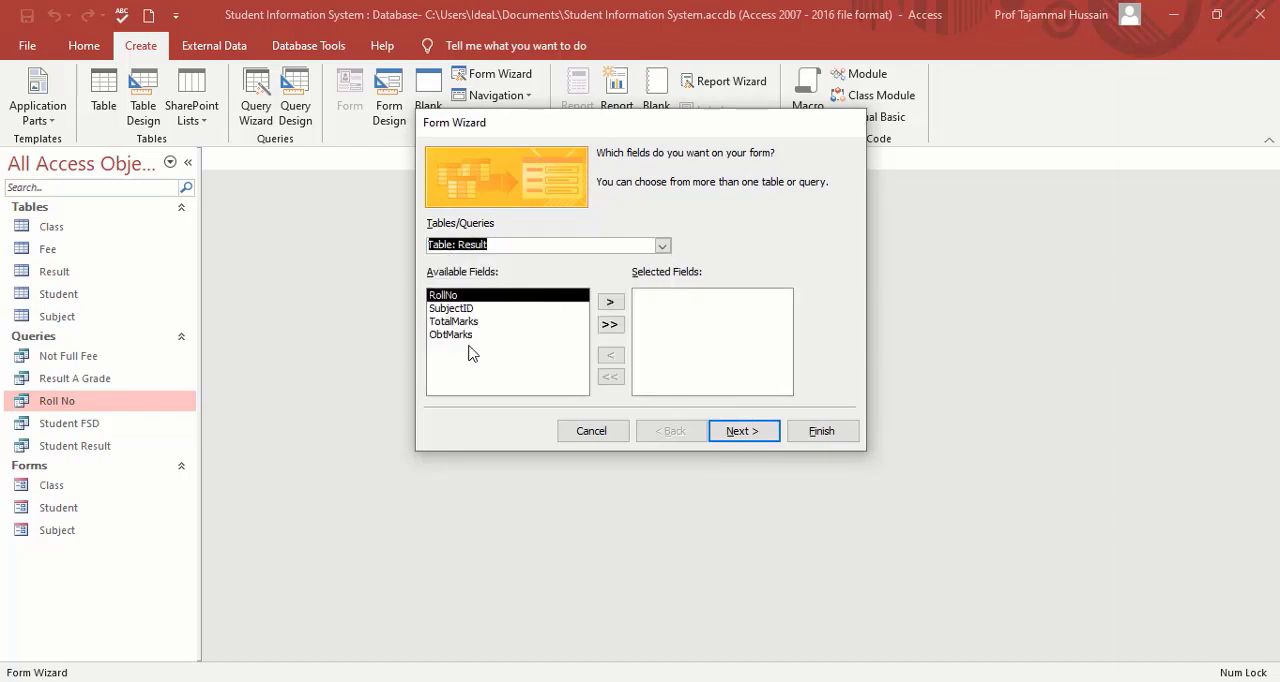
left_click(610, 325)
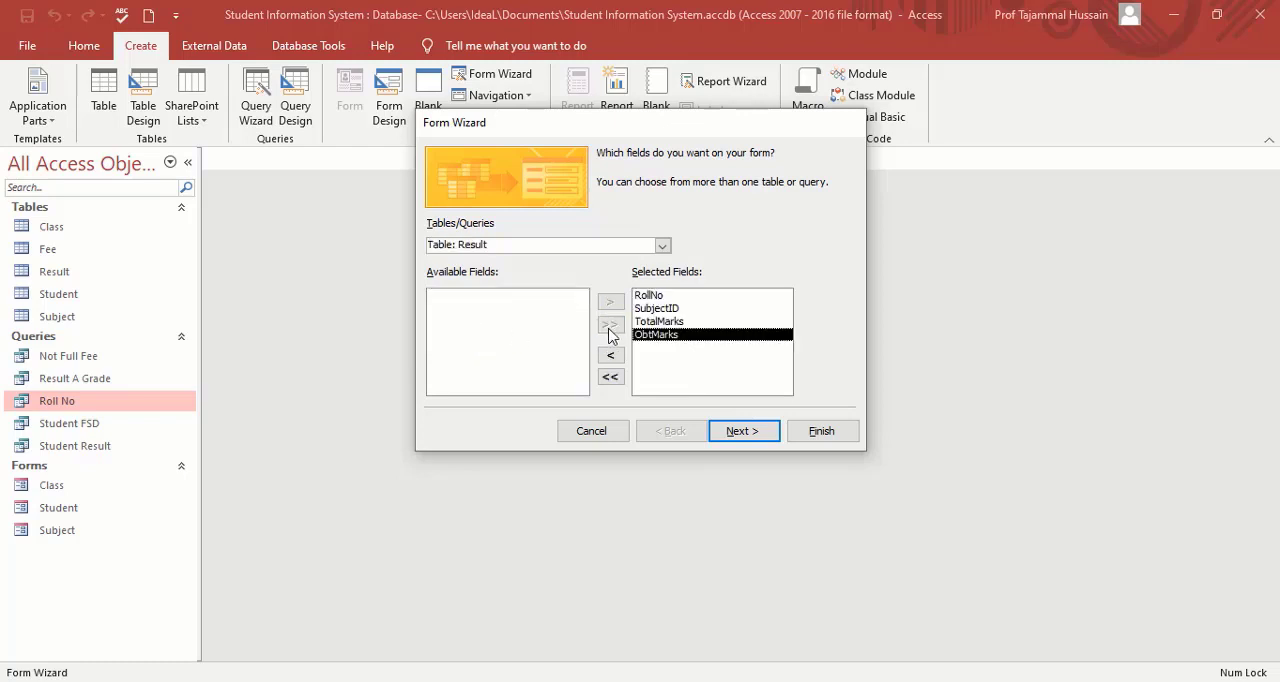
left_click(767, 436)
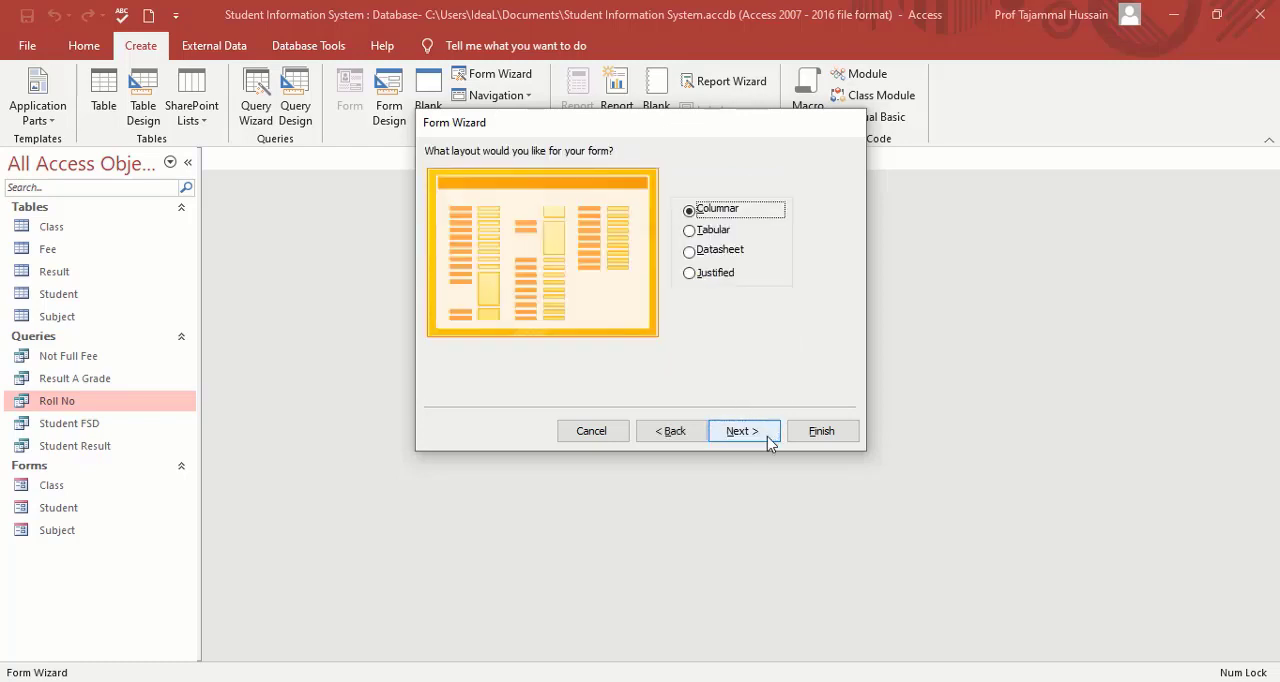
left_click(710, 275)
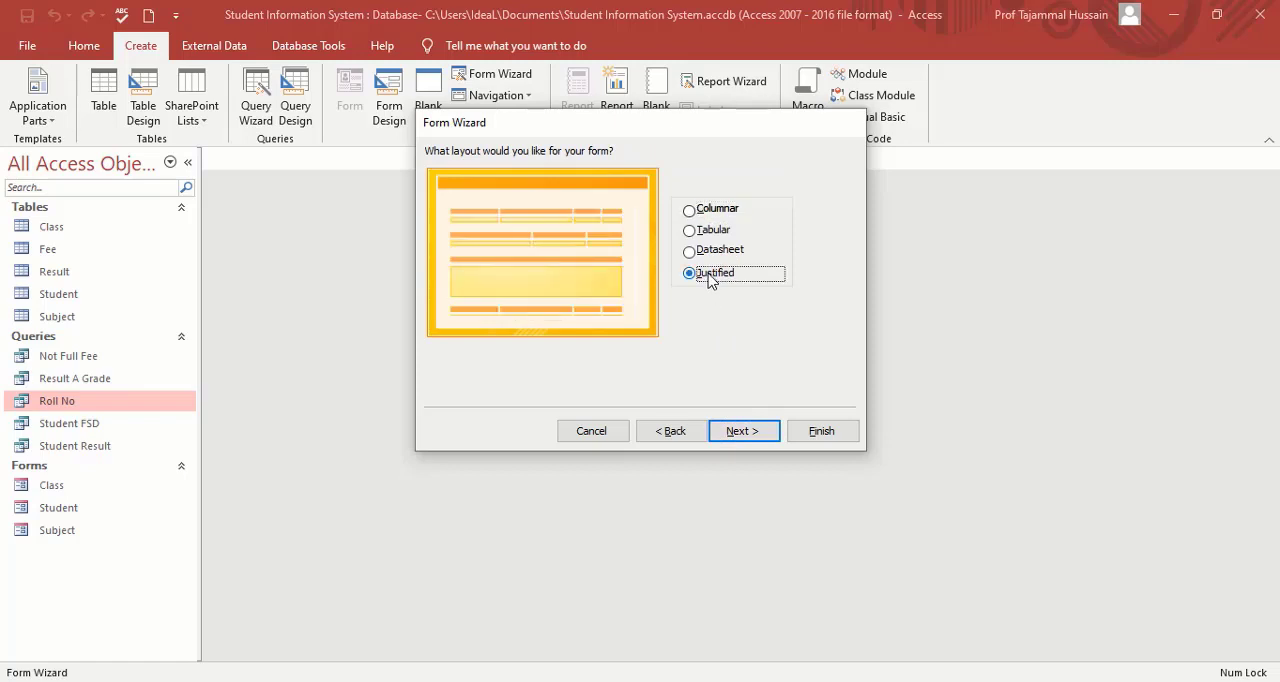
left_click(743, 440)
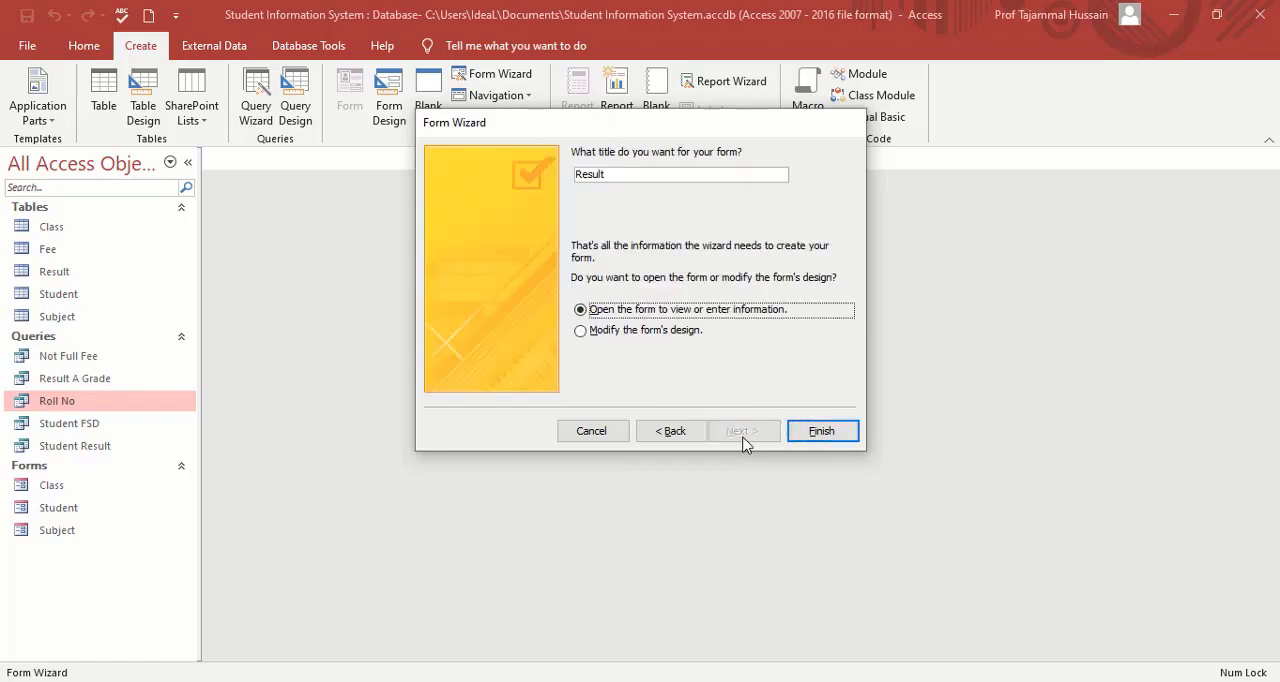
left_click(821, 431)
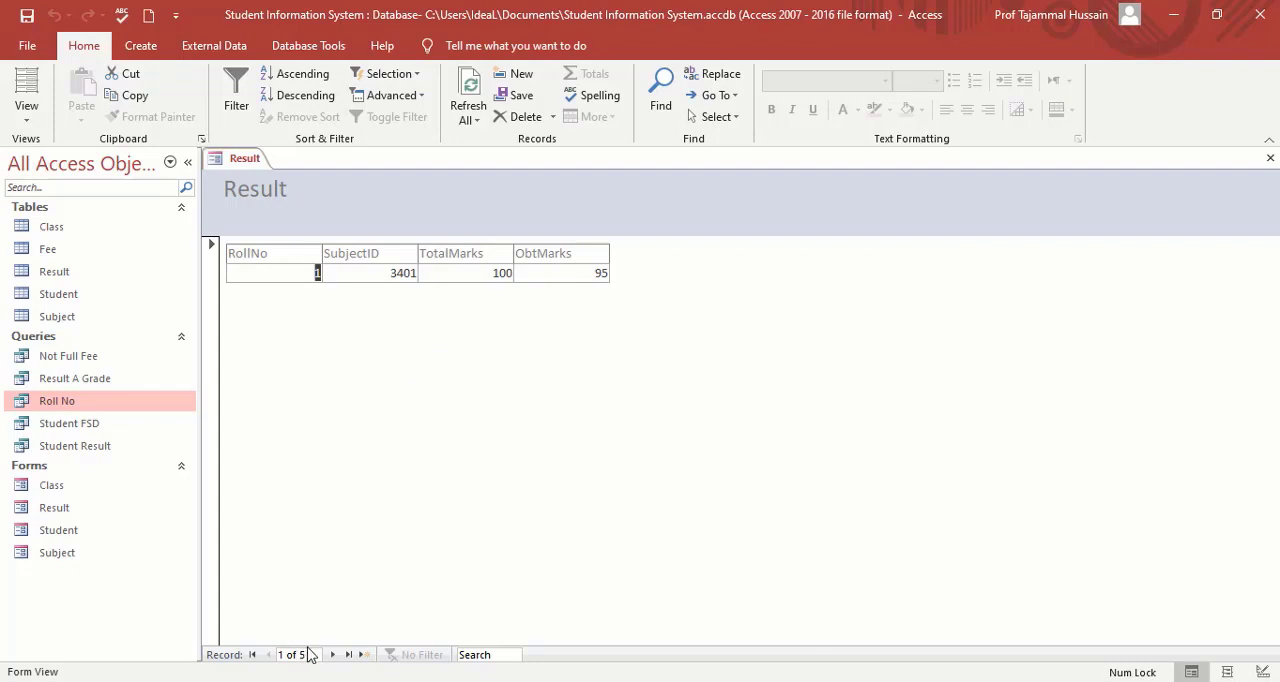
Browse the Result form's records forward and back, go to the first and last record, and close the form.
left_click(333, 655)
left_click(333, 655)
left_click(333, 655)
left_click(333, 655)
left_click(333, 655)
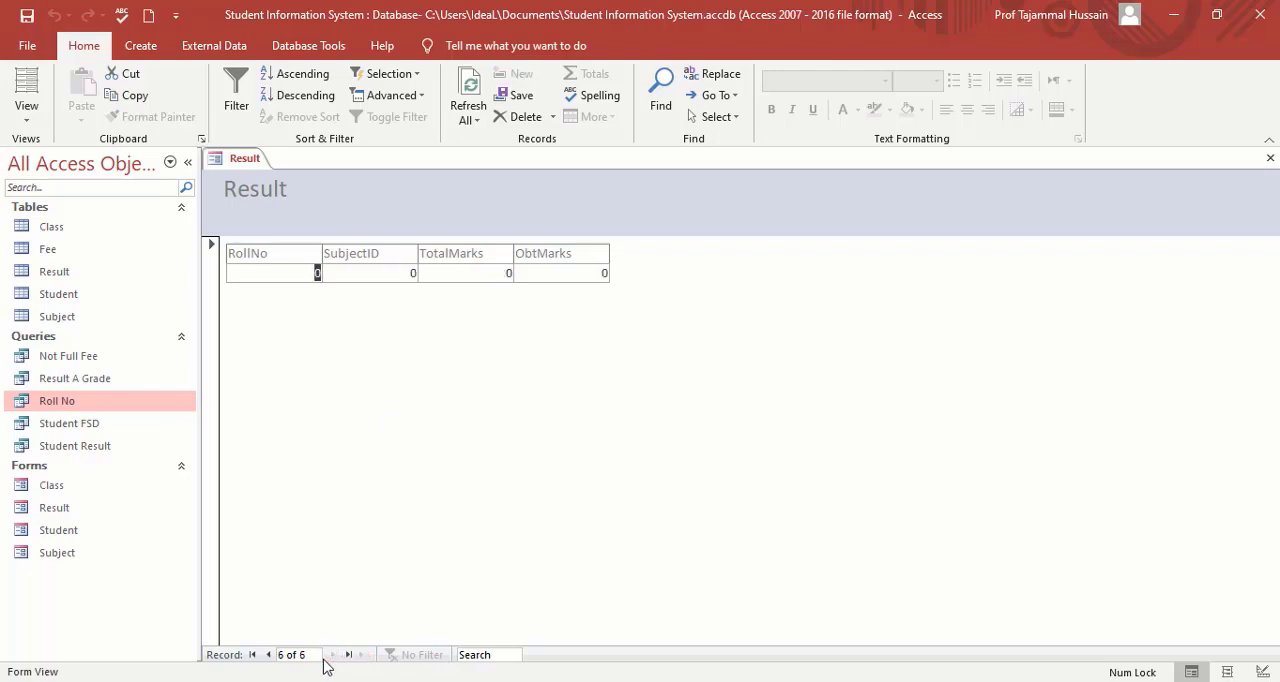
left_click(252, 655)
left_click(348, 655)
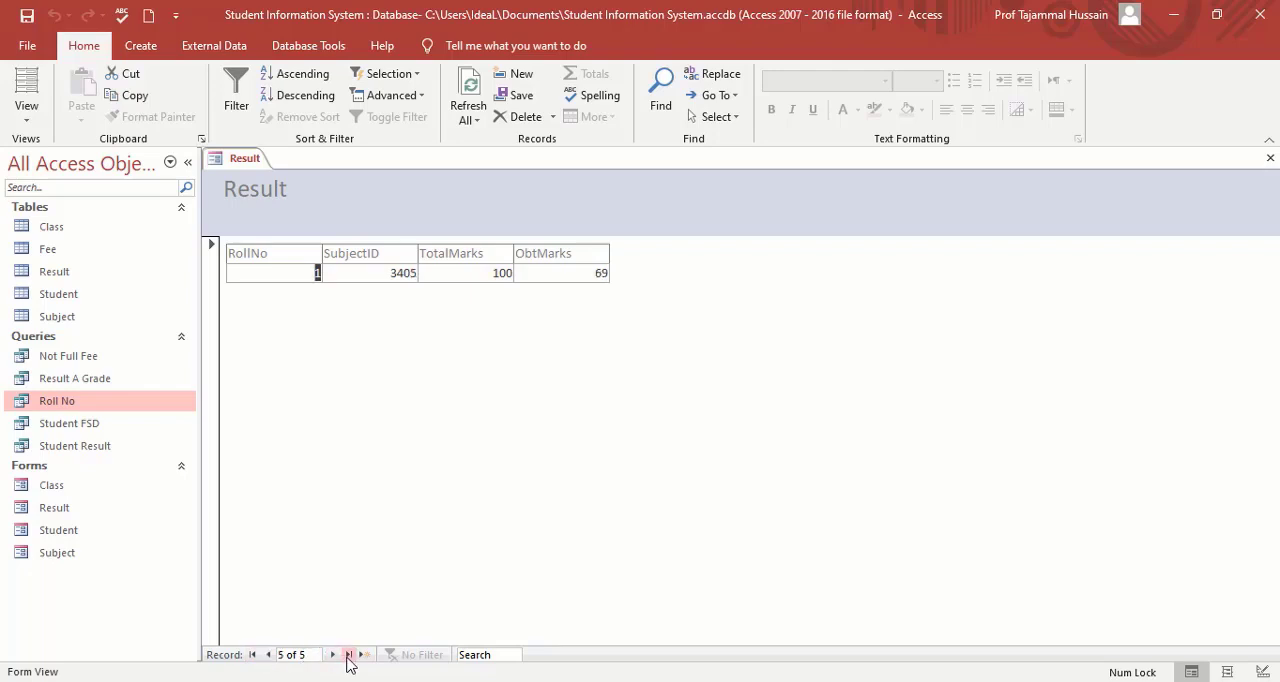
left_click(270, 657)
left_click(270, 657)
left_click(333, 655)
left_click(333, 655)
left_click(1270, 158)
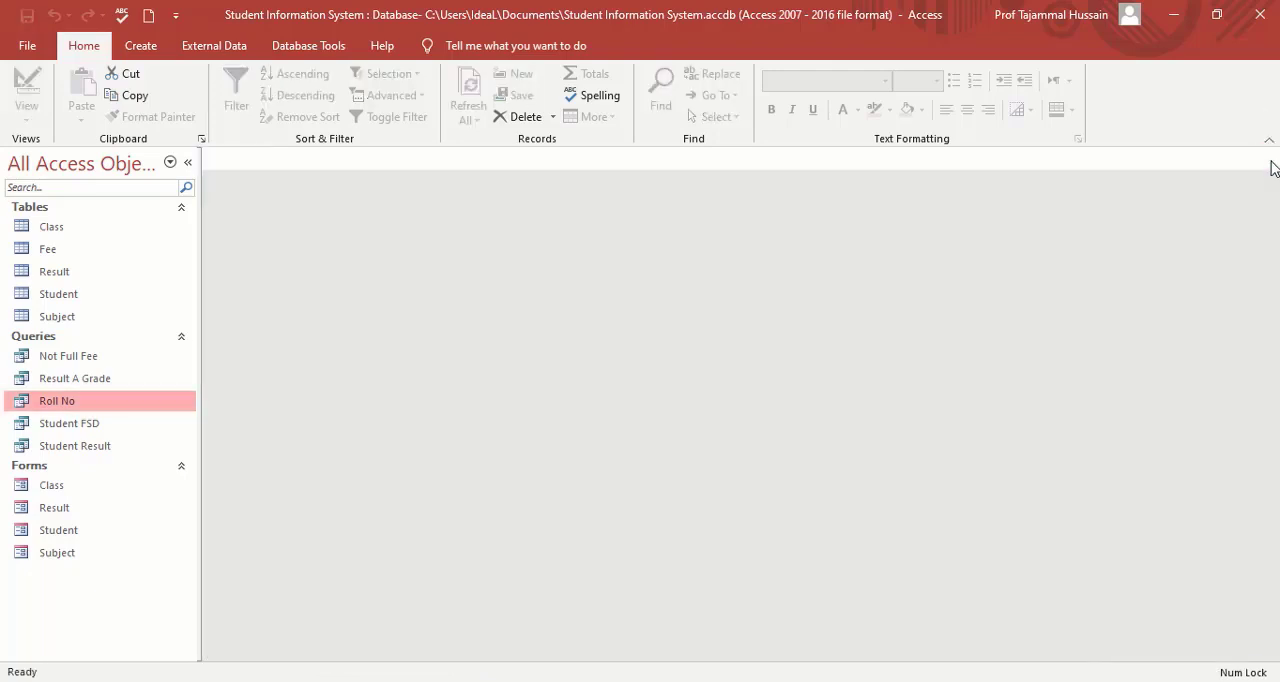
Create a tabular form titled Fee with the Form Wizard, using all fields of the Fee table.
left_click(140, 48)
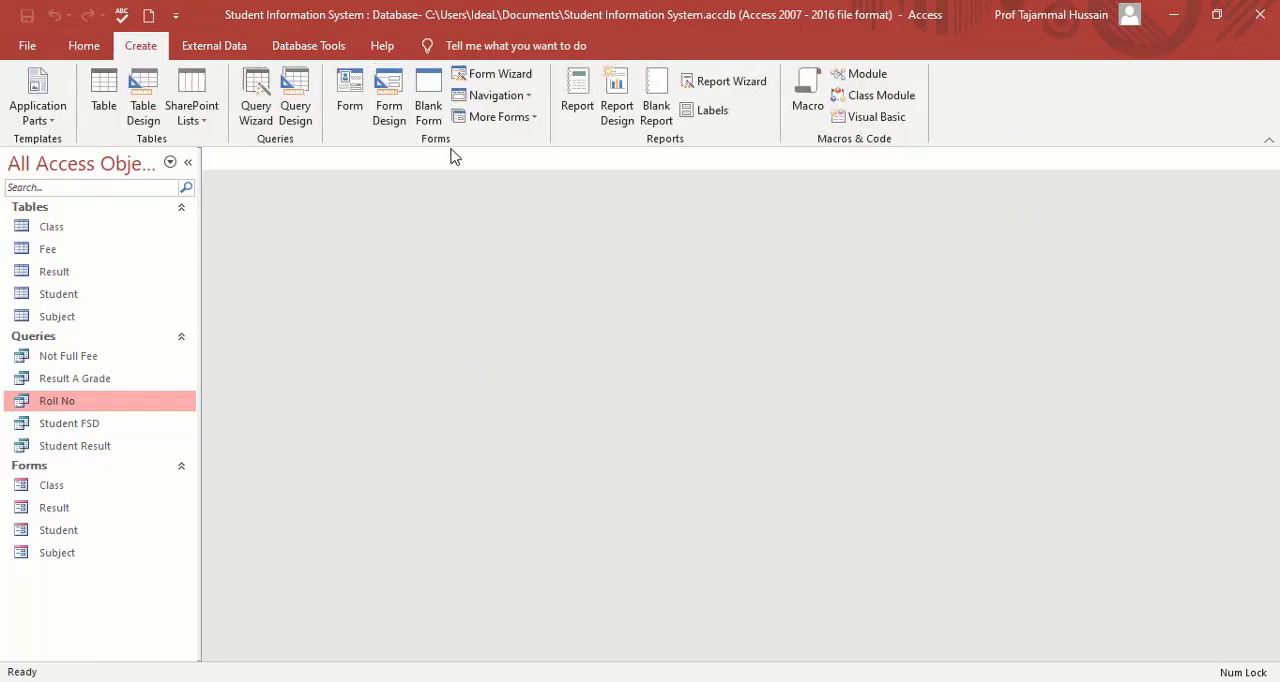
left_click(500, 77)
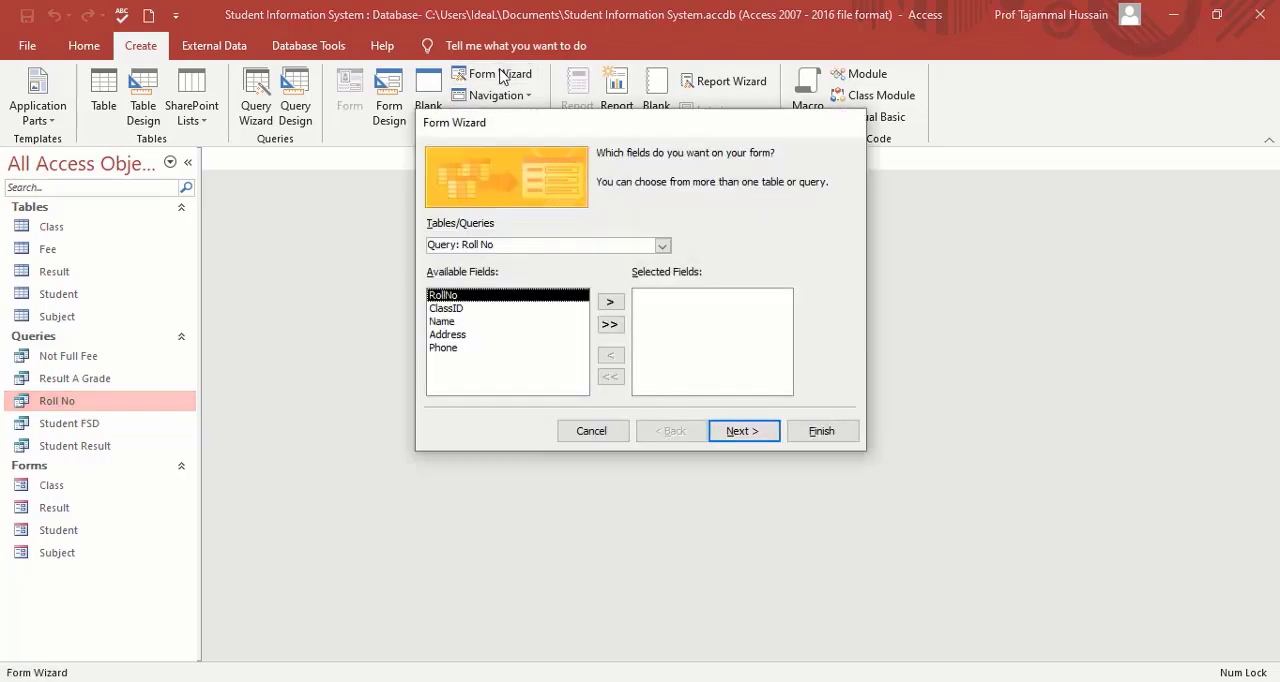
left_click(662, 246)
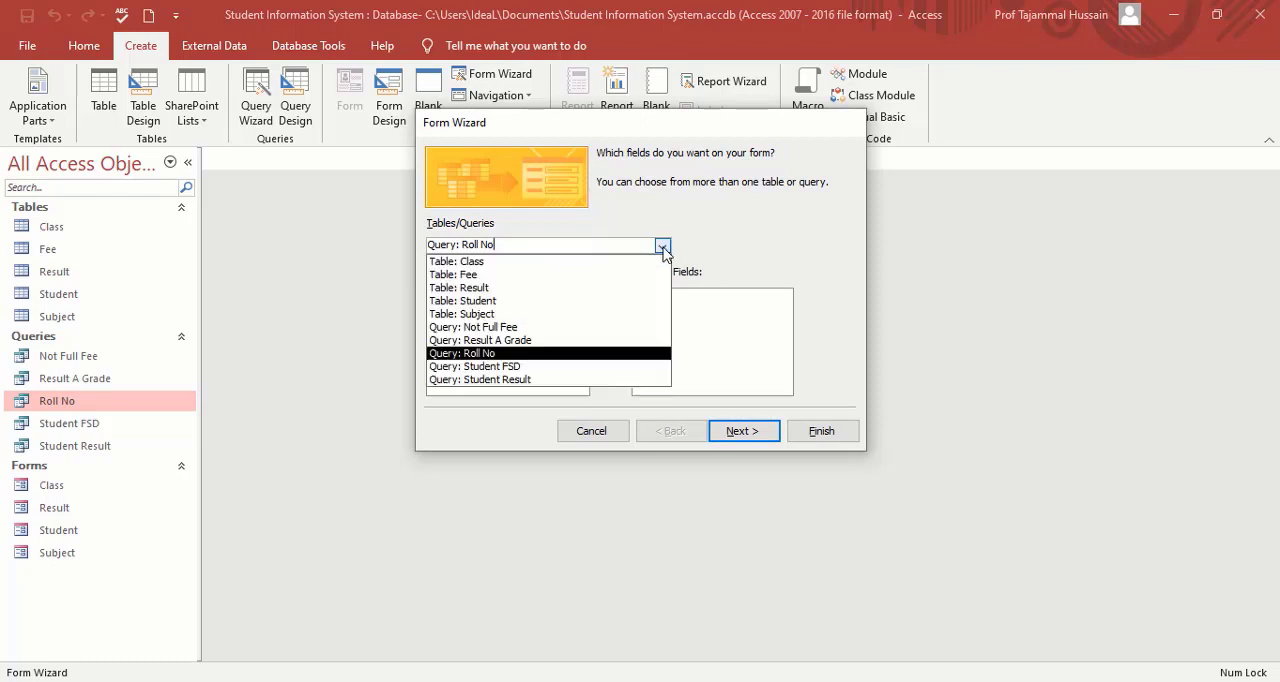
left_click(511, 275)
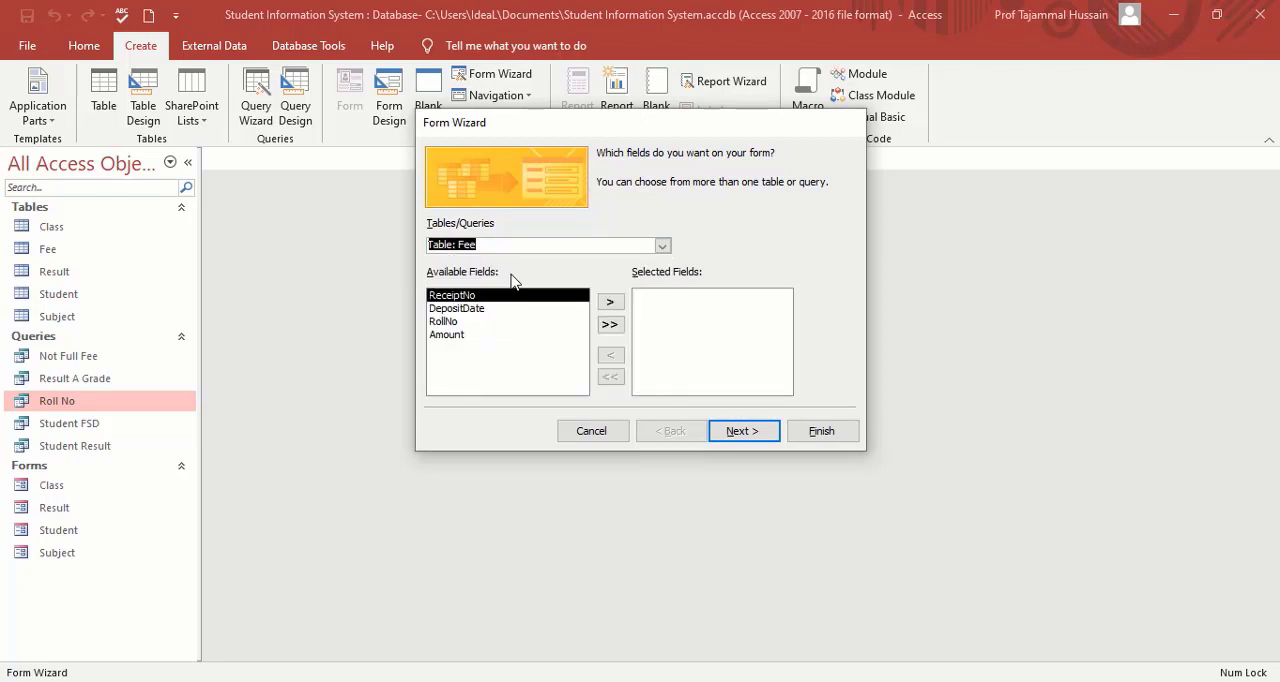
left_click(610, 326)
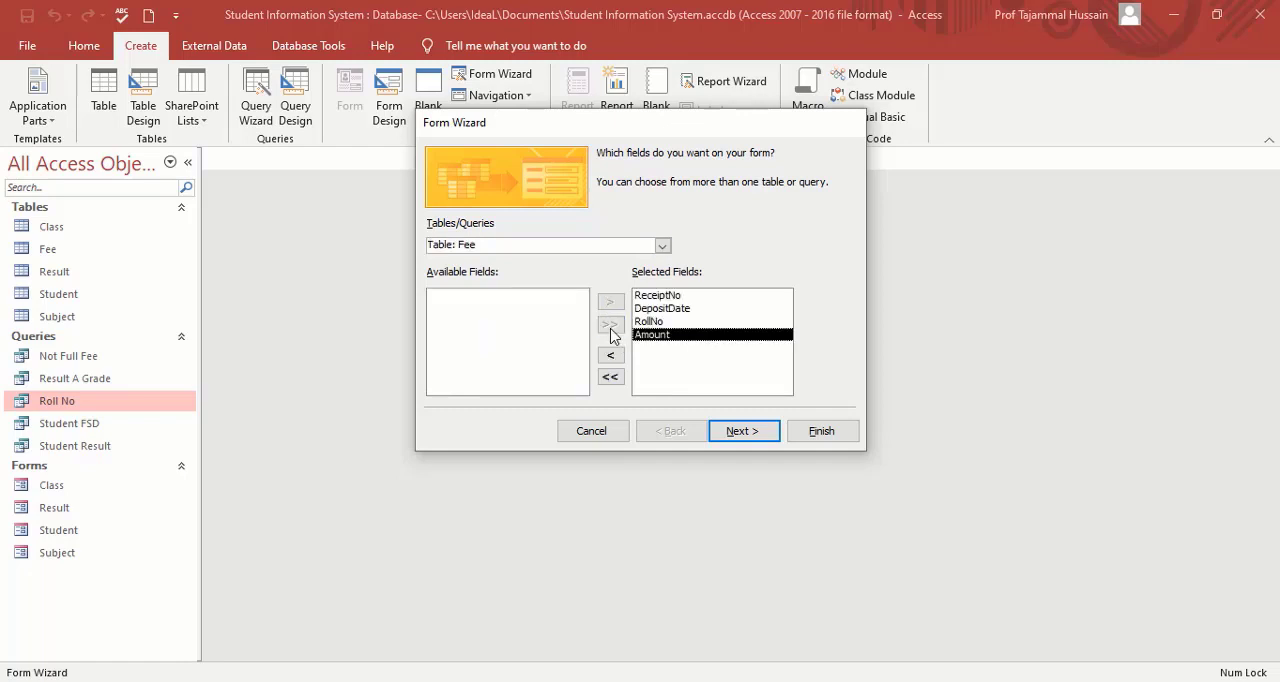
left_click(742, 434)
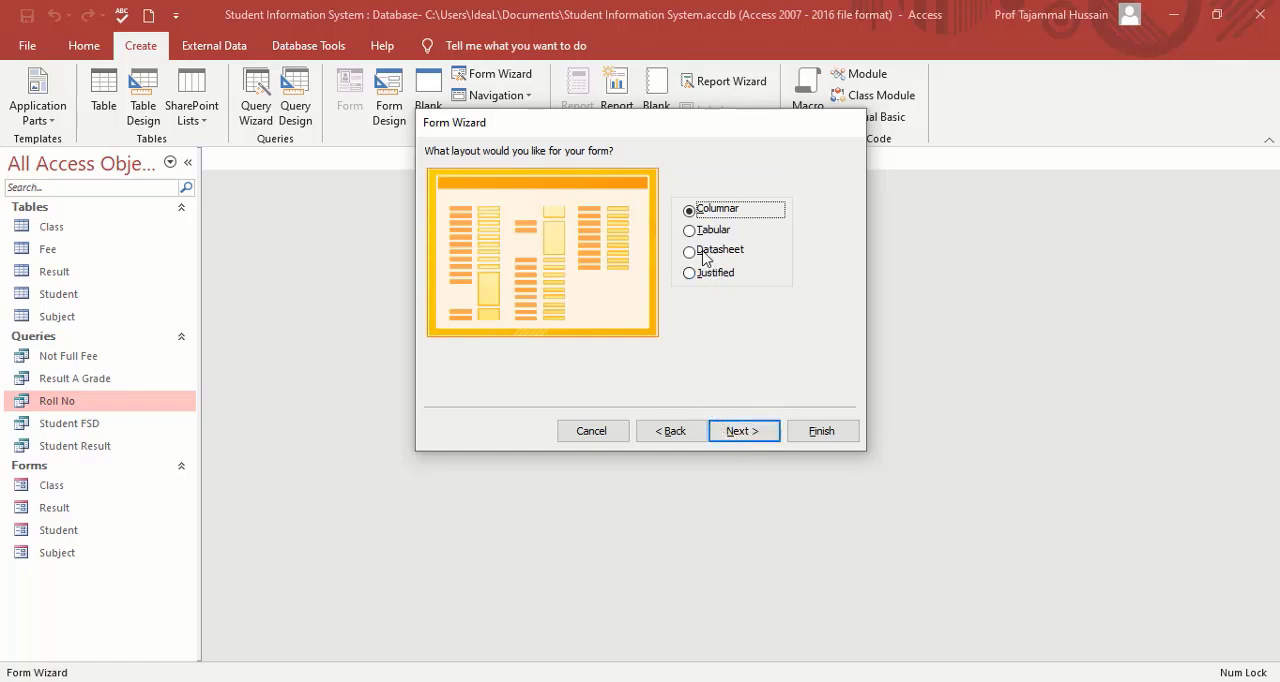
left_click(690, 232)
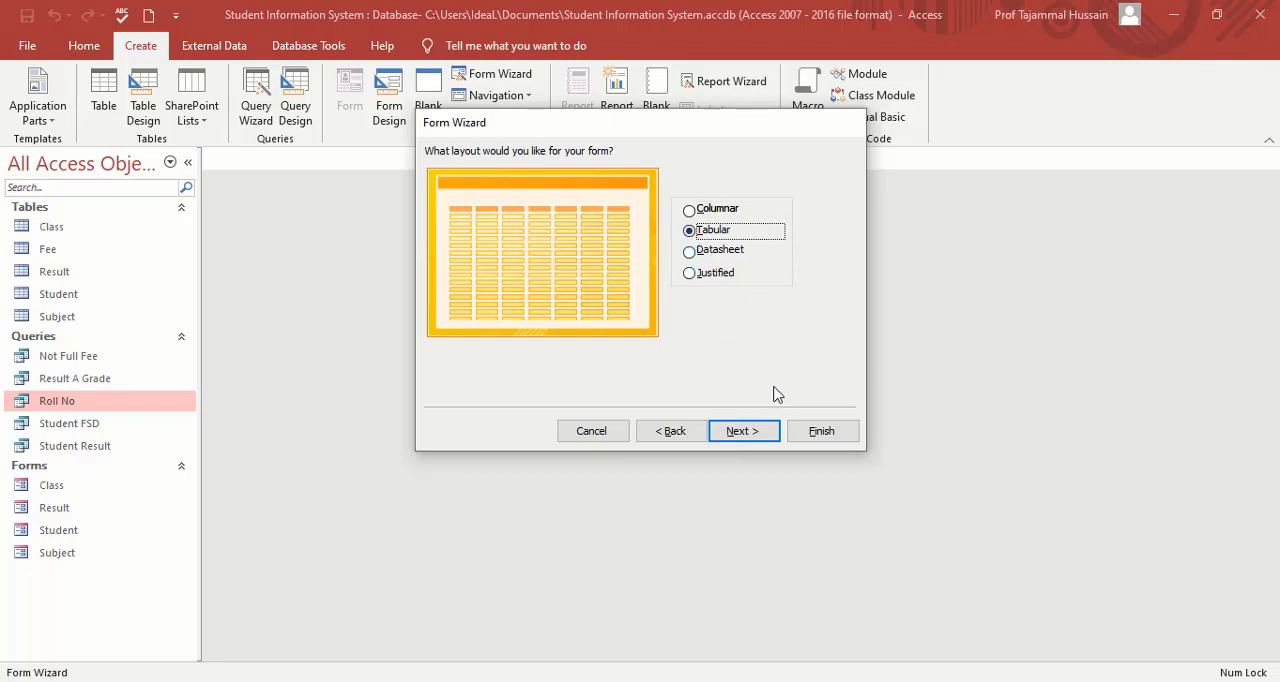
left_click(745, 431)
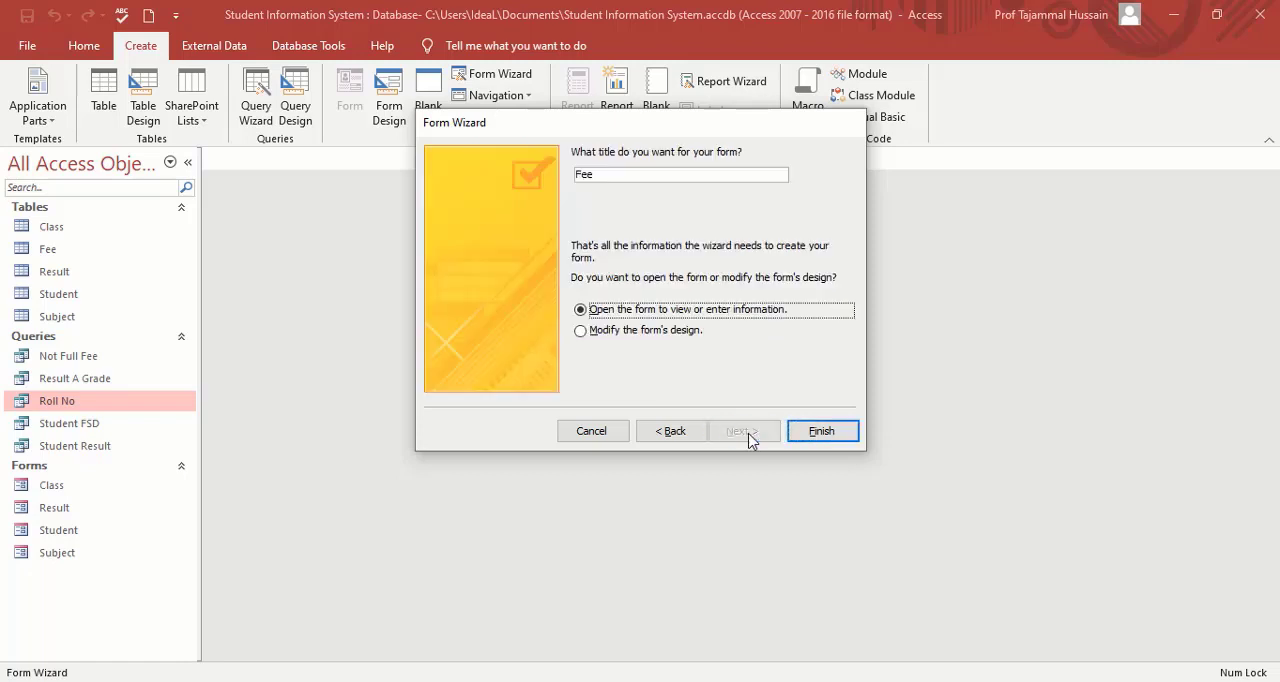
left_click(813, 438)
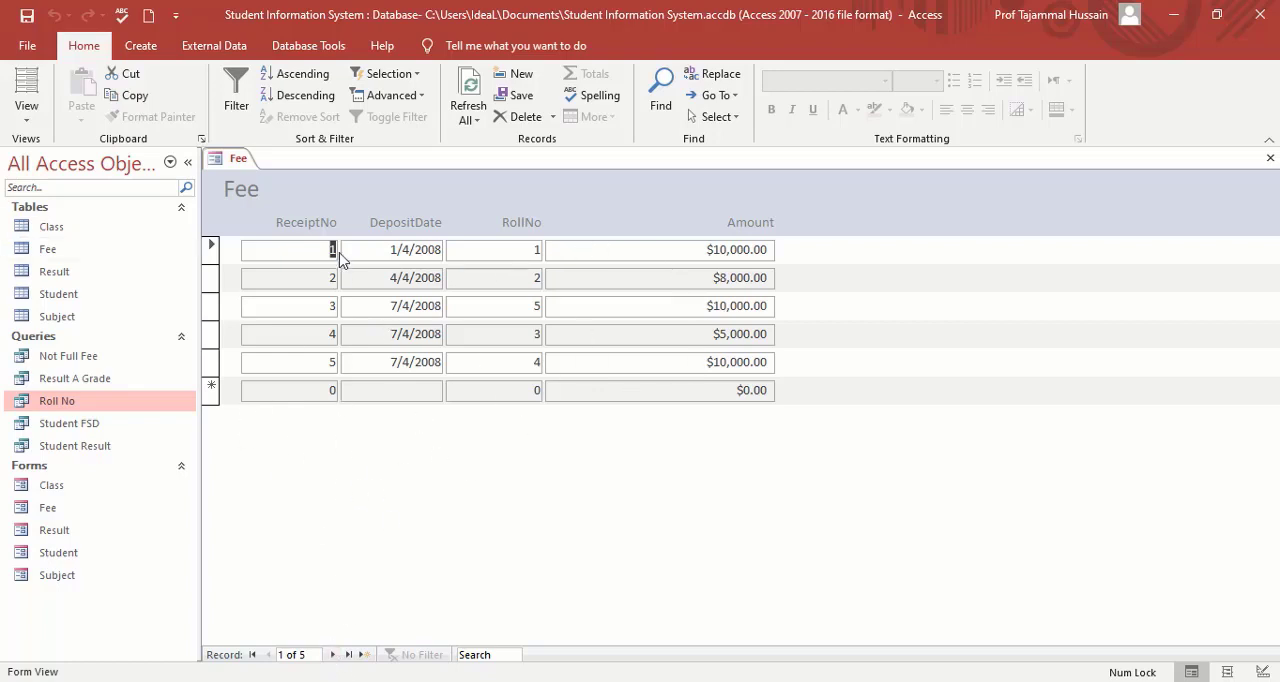
Step through the Fee form's records past the last one and return to the first record.
left_click(334, 655)
left_click(334, 655)
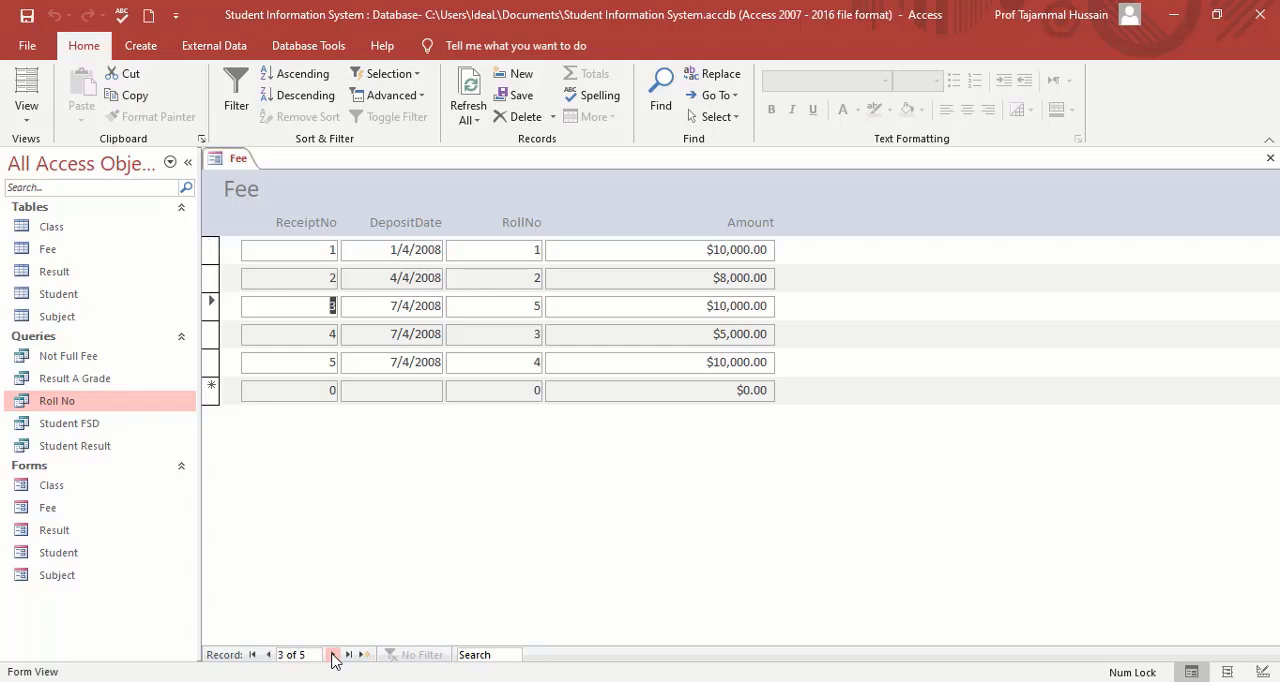
left_click(334, 655)
left_click(334, 655)
left_click(334, 655)
left_click(252, 655)
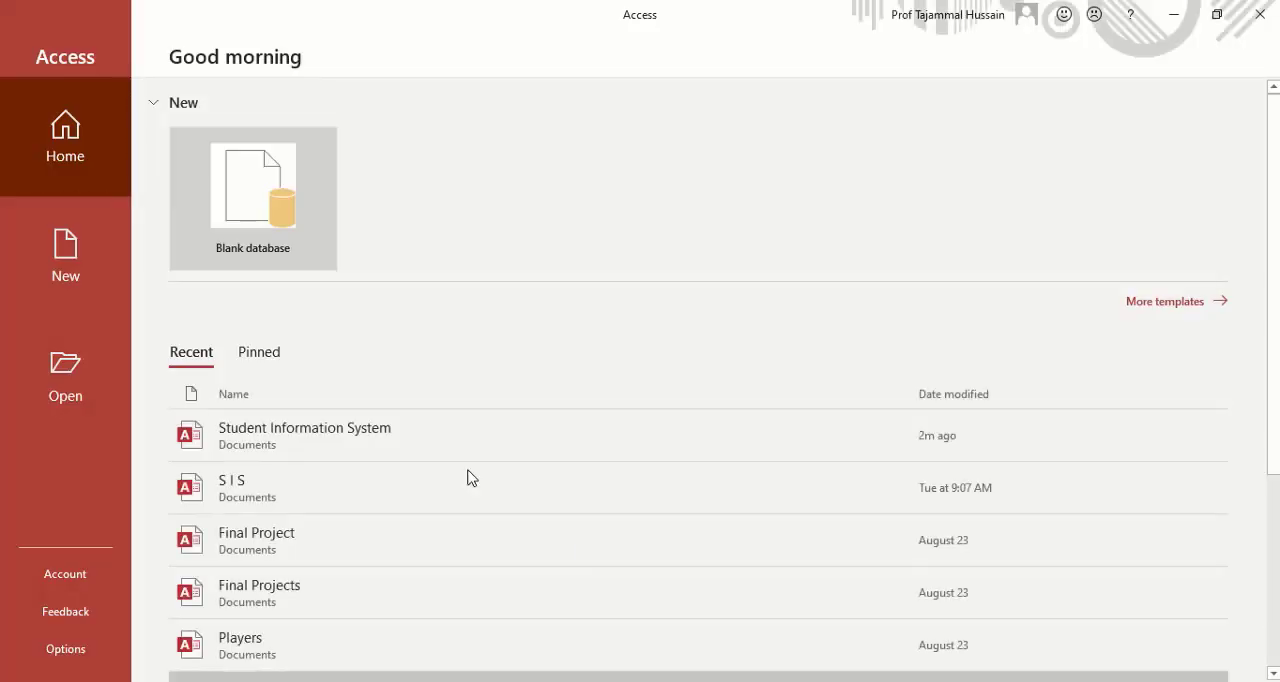
Open the recent Student Information System database and start a Report Wizard report with all fields of the Student table.
left_click(291, 443)
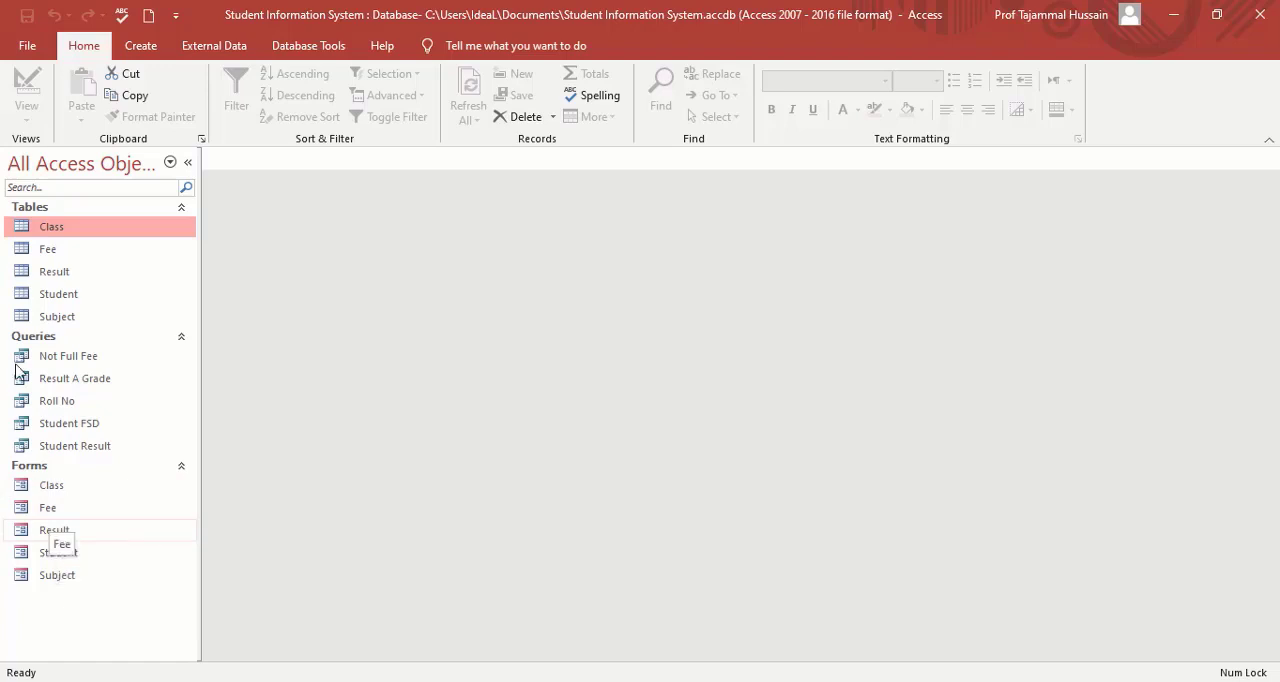
left_click(145, 50)
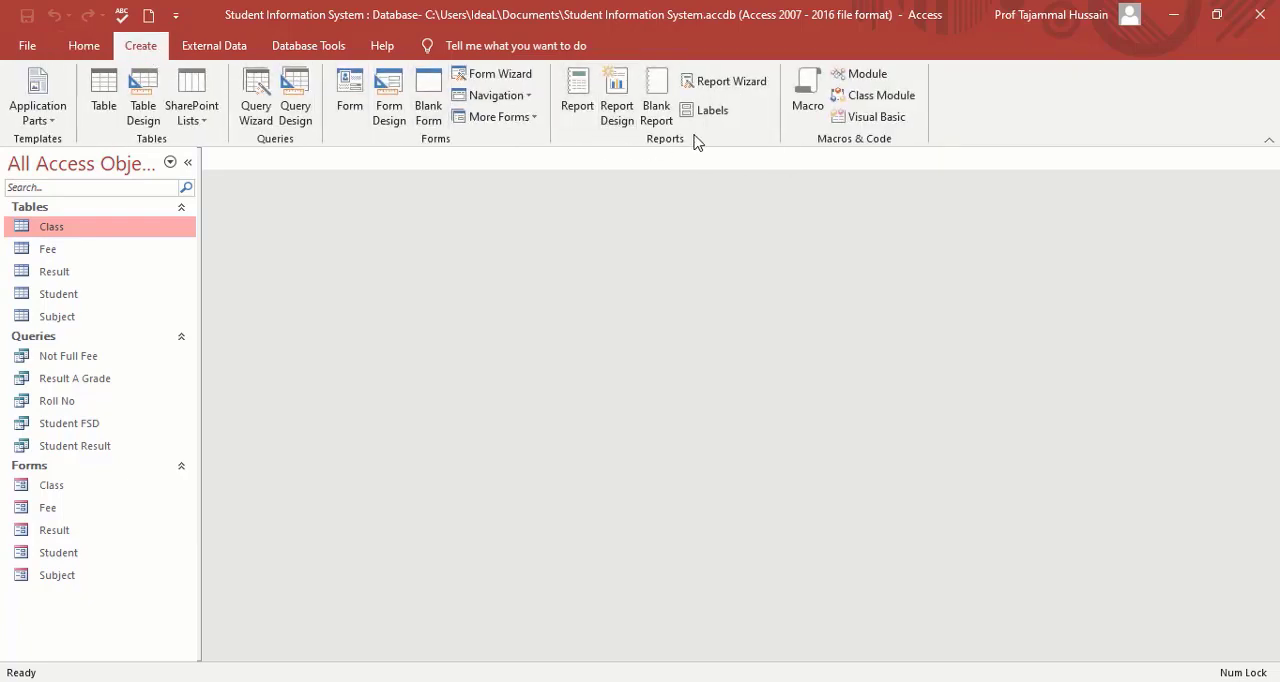
left_click(752, 85)
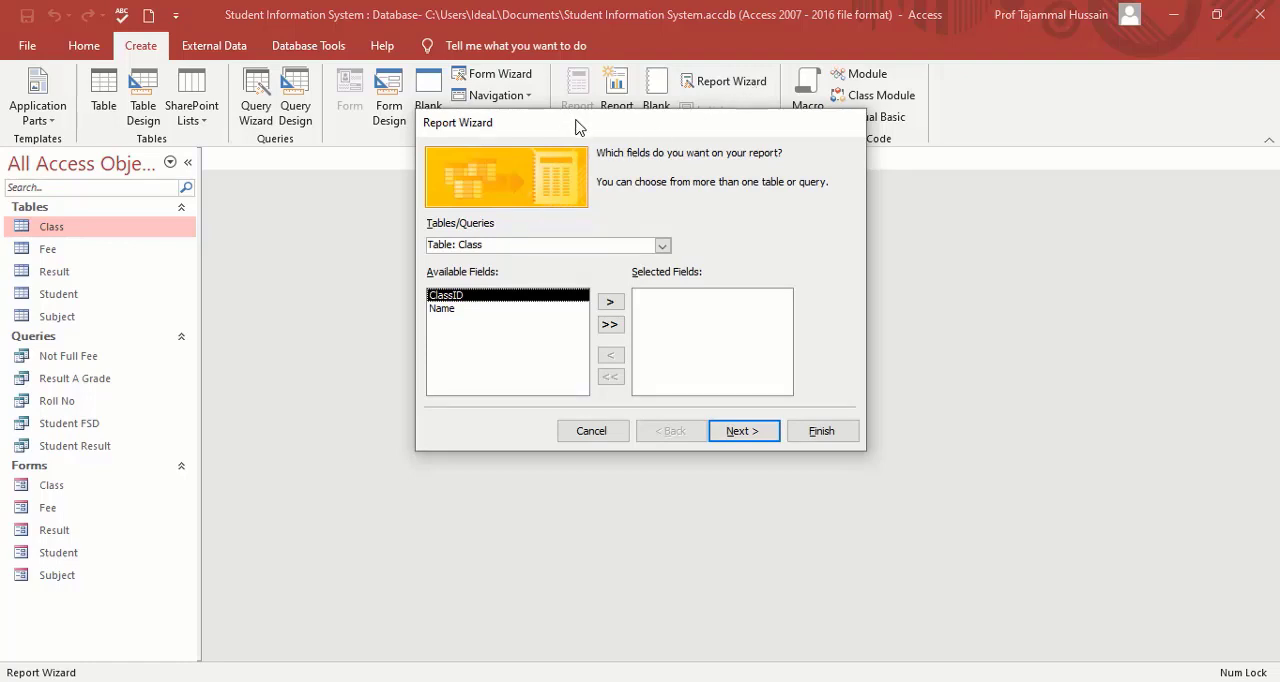
left_click(662, 247)
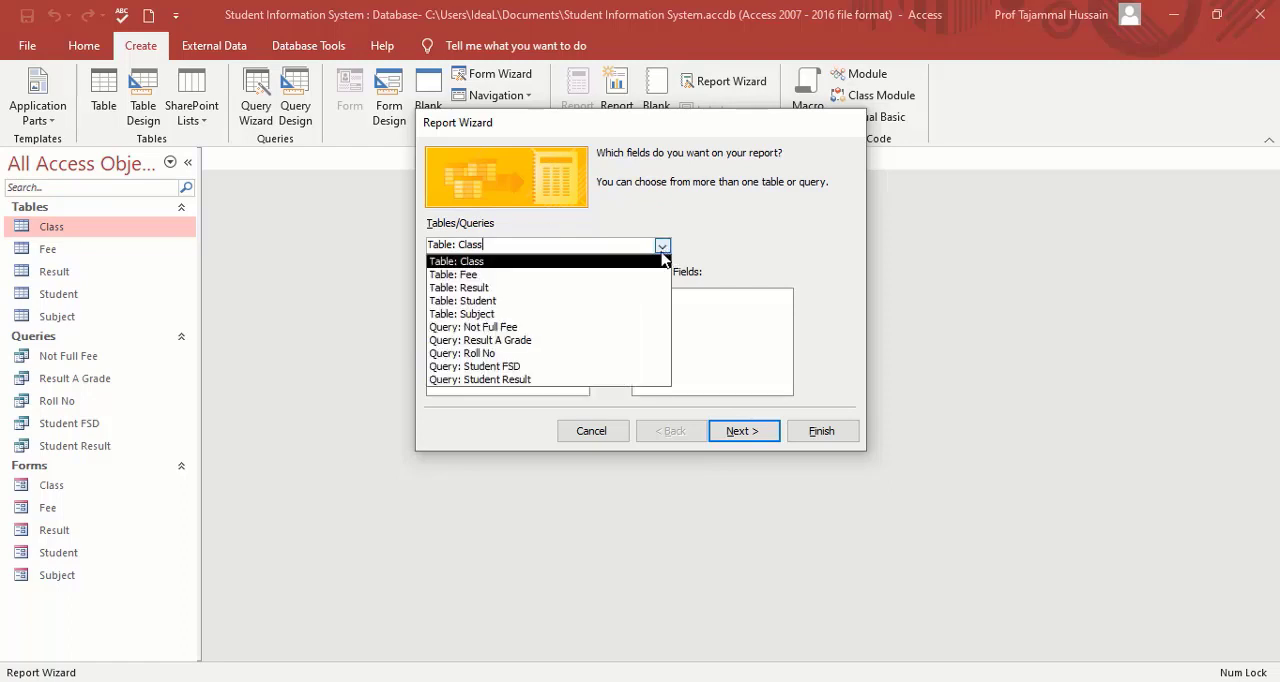
left_click(527, 302)
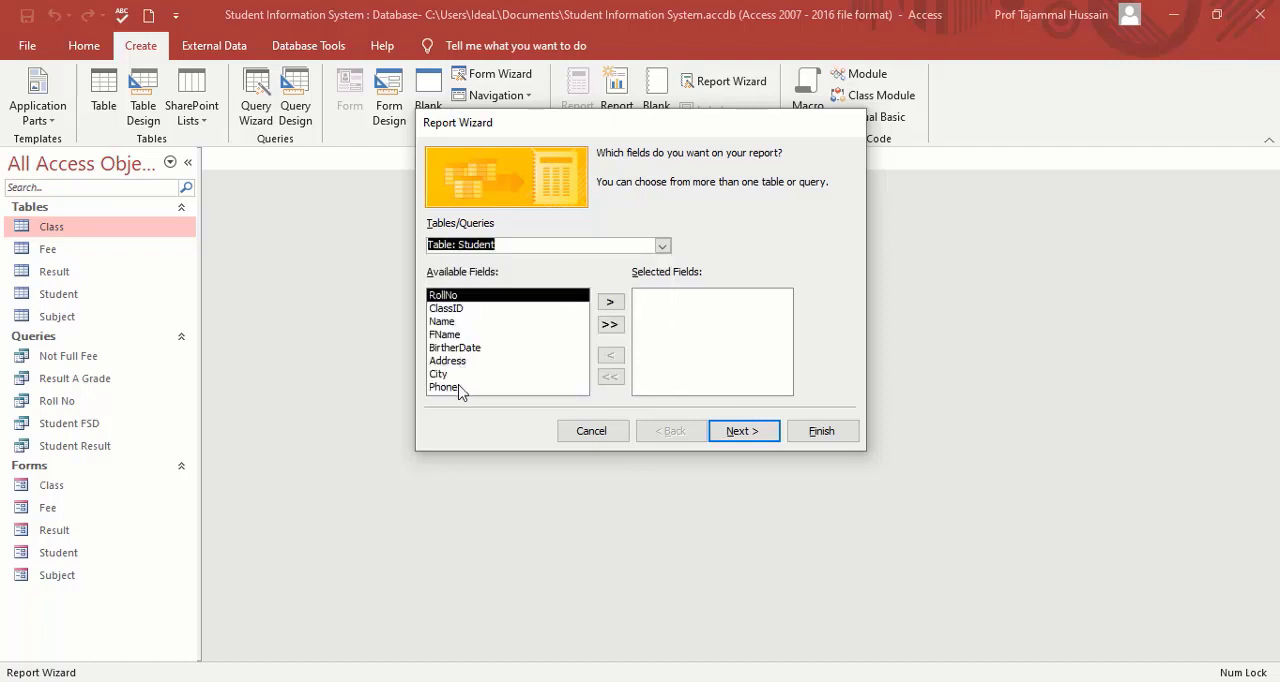
left_click(610, 328)
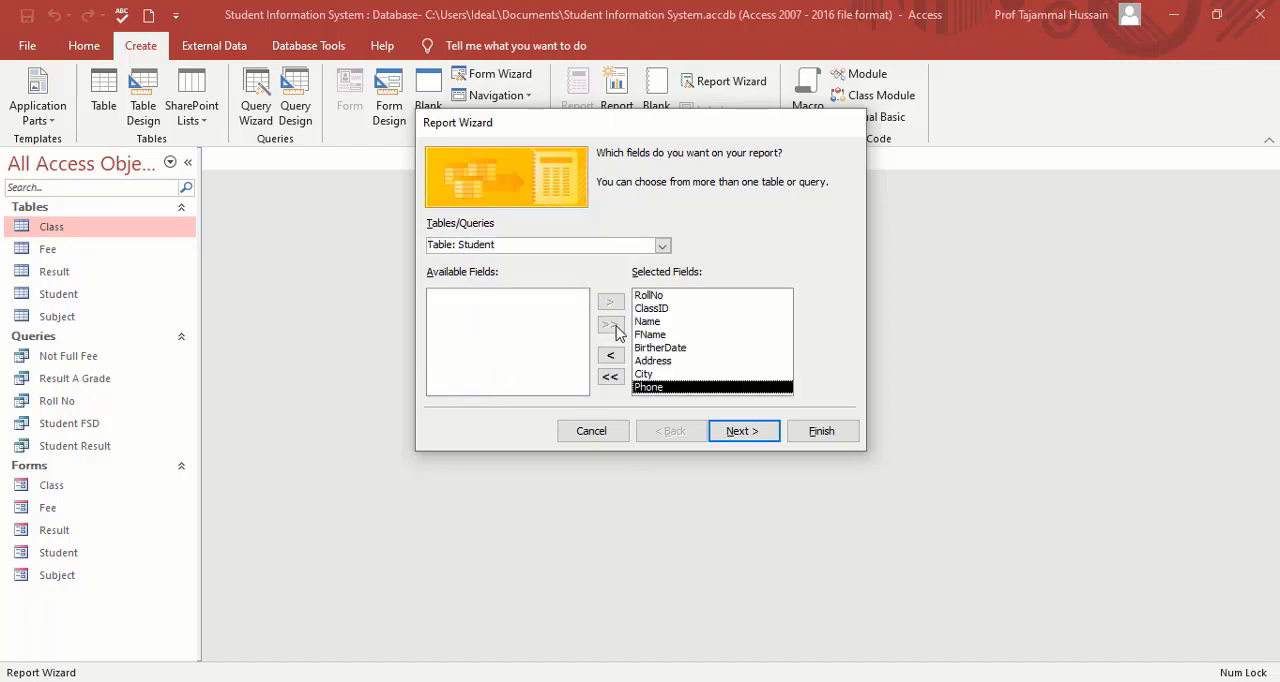
Keep the report grouped by ClassID and sort its detail records by RollNo in ascending order.
left_click(743, 435)
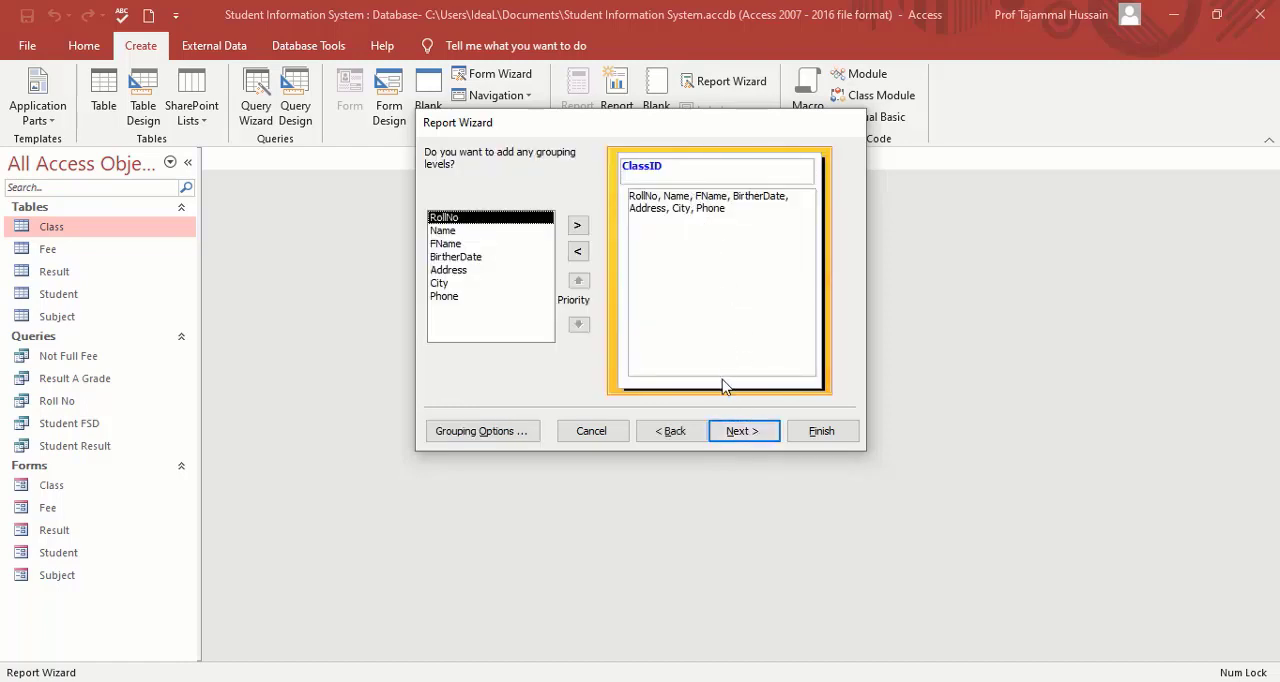
left_click(735, 435)
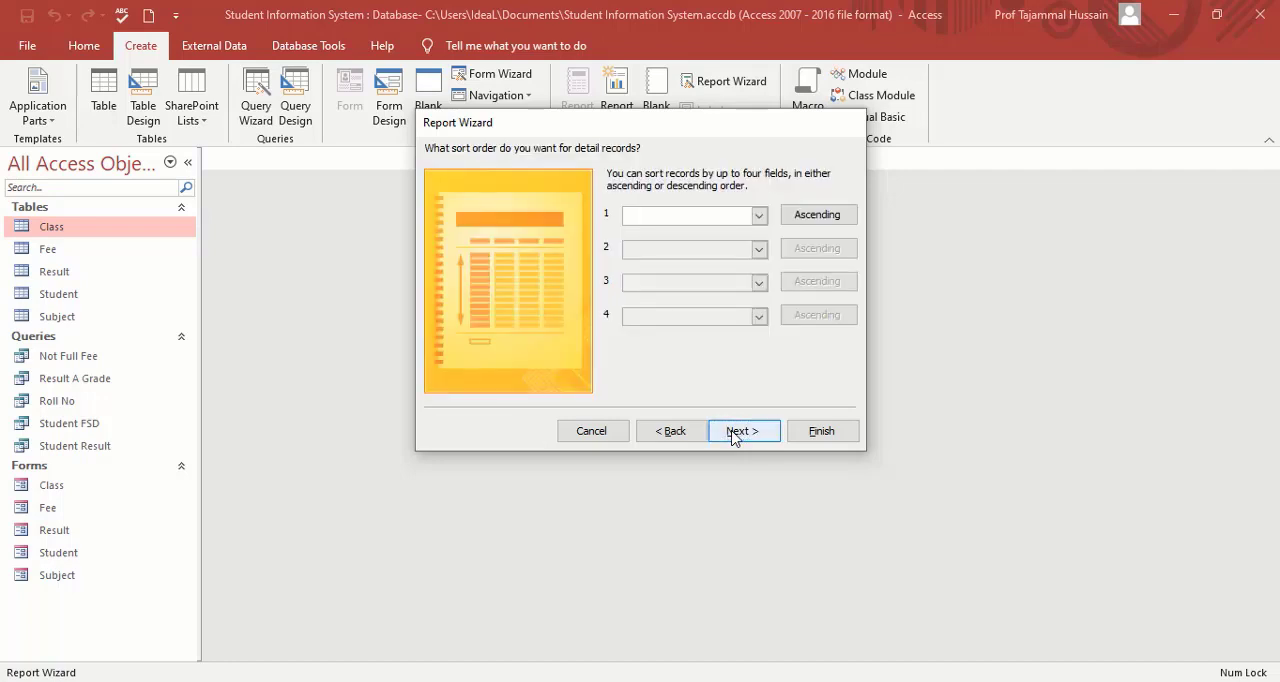
left_click(759, 215)
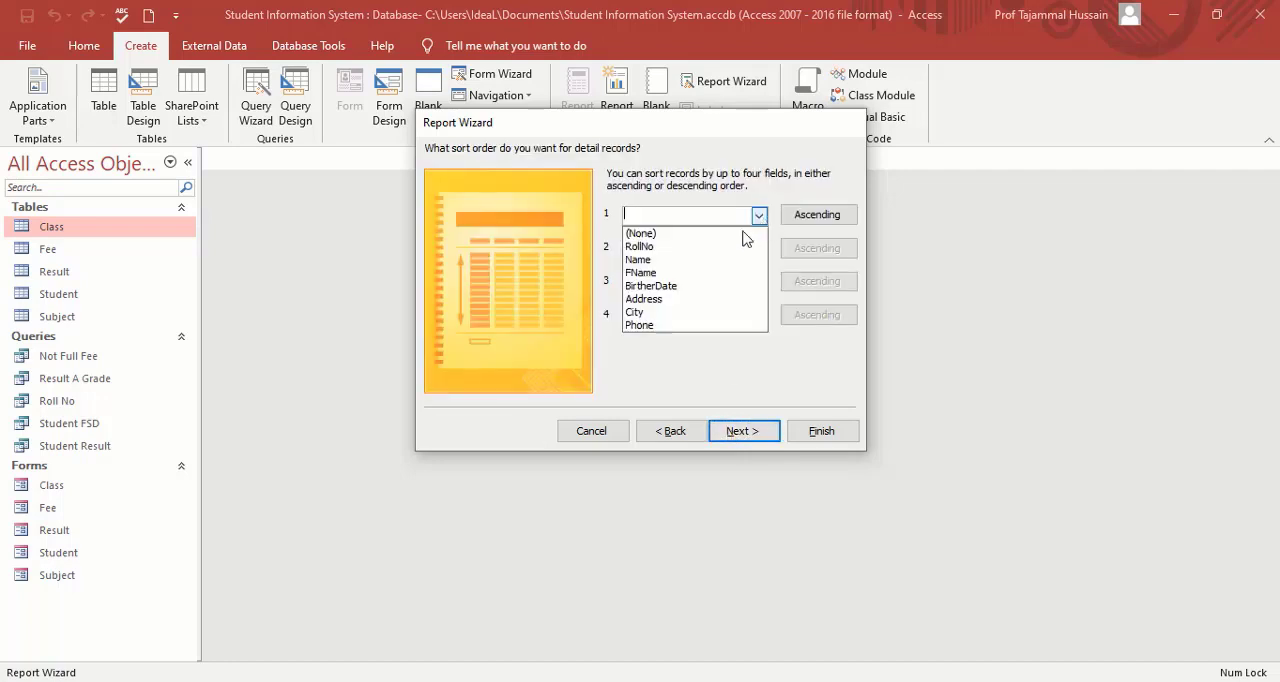
left_click(689, 248)
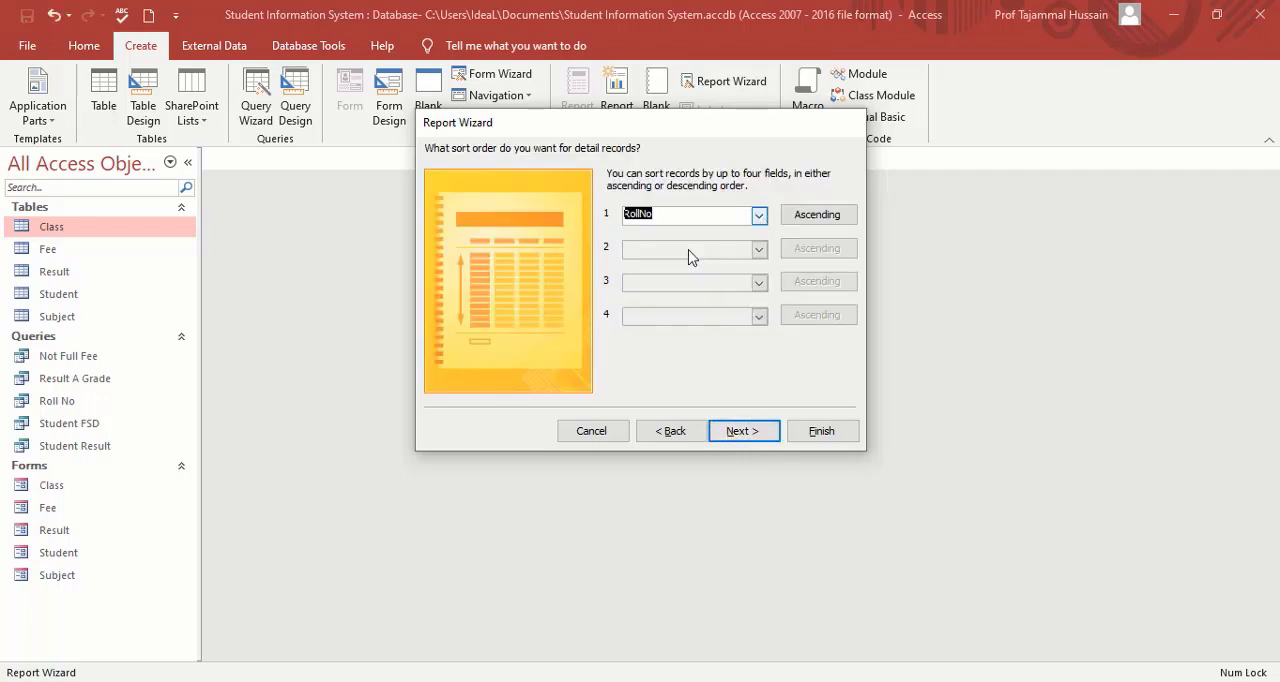
Keep the Stepped layout in Portrait orientation, title the report Student Report, and generate its preview.
left_click(745, 432)
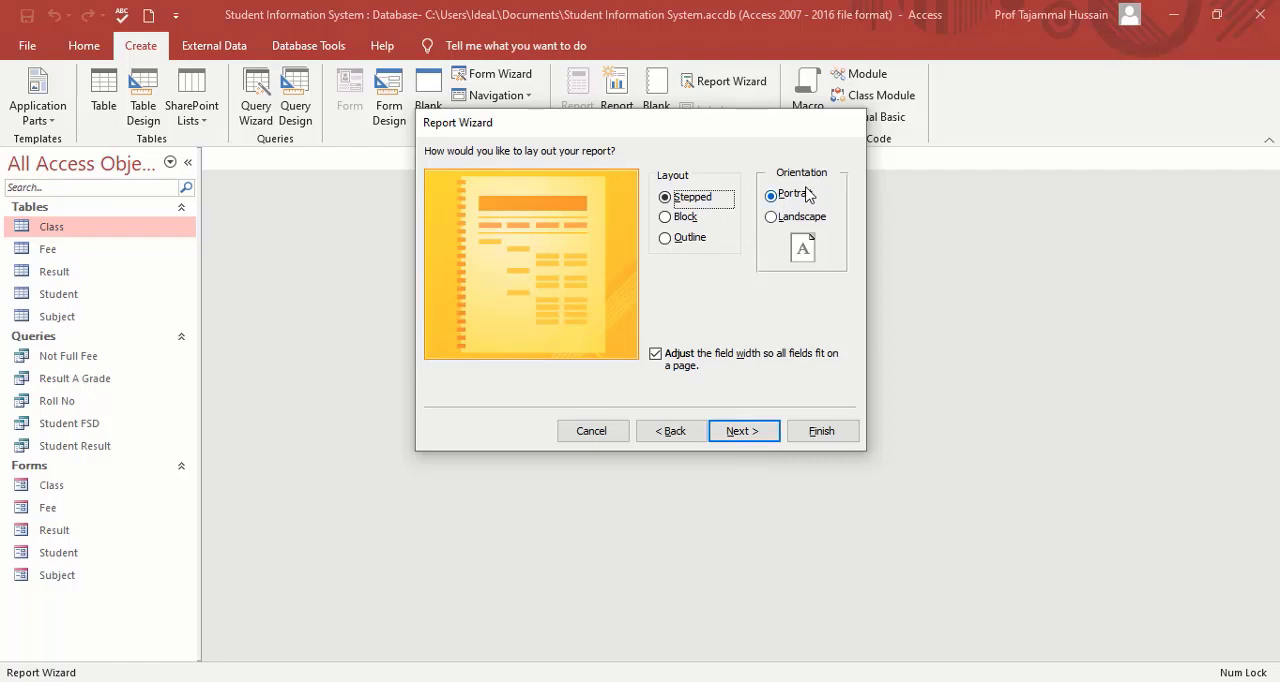
left_click(744, 433)
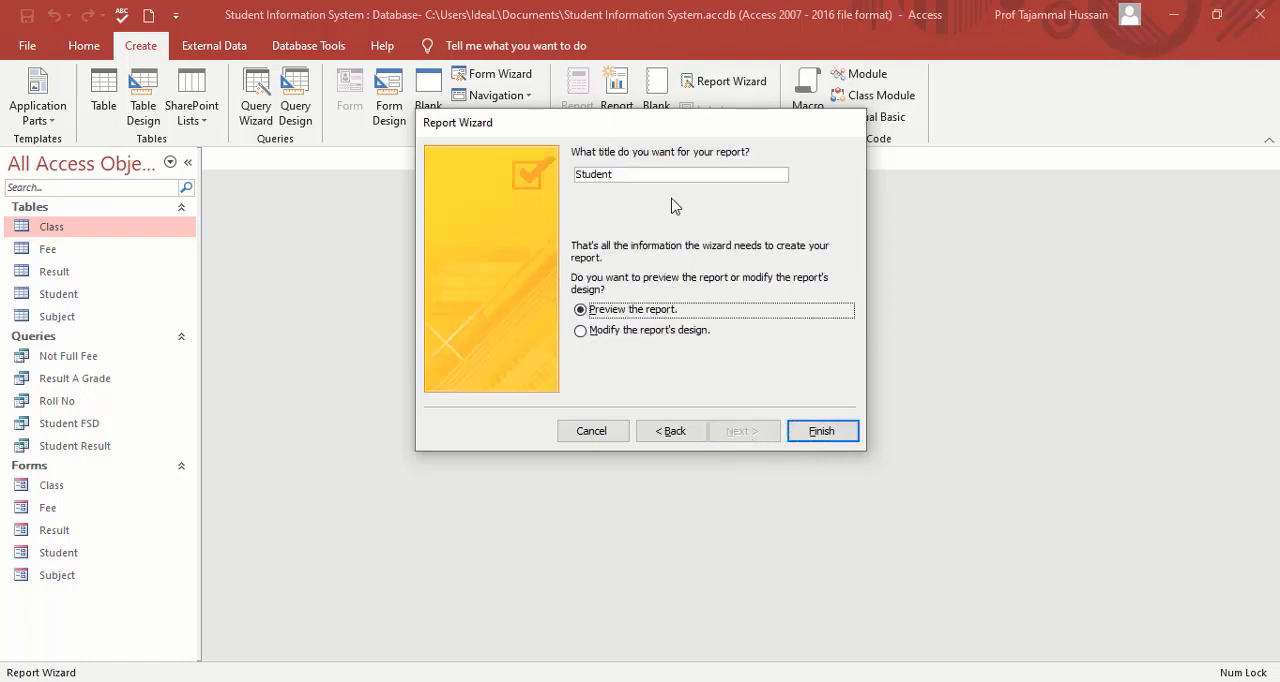
left_click(664, 178)
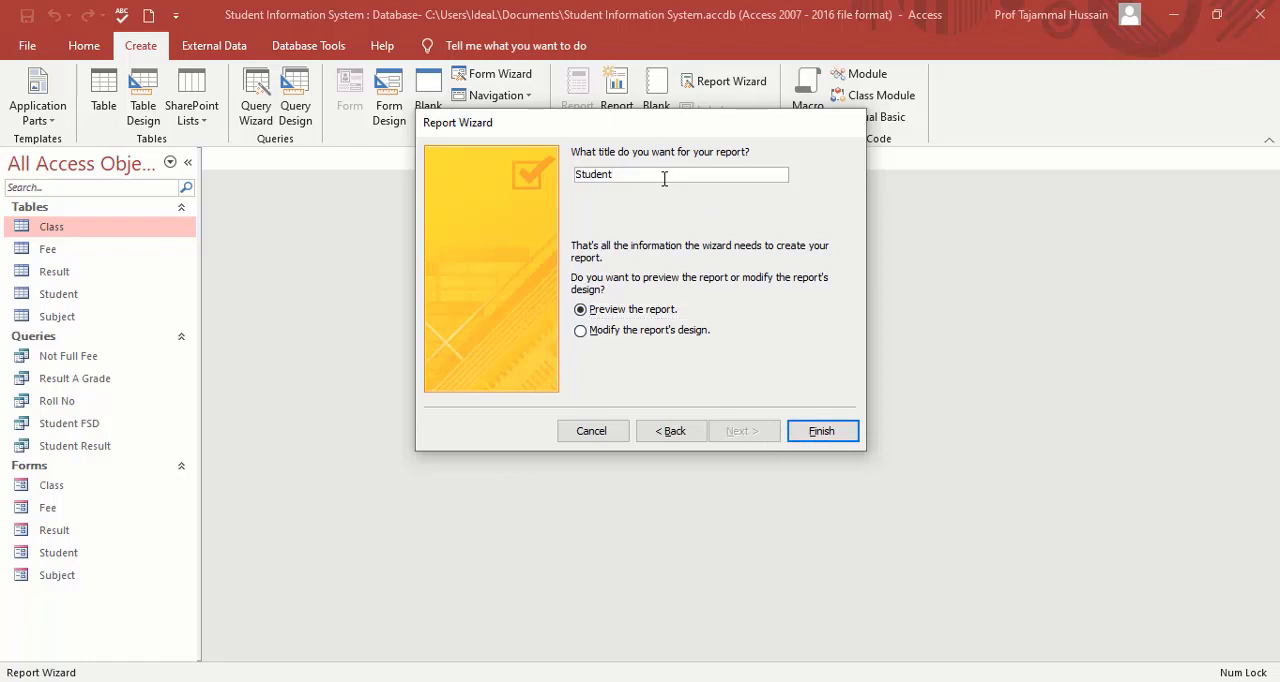
type("Report")
left_click(819, 432)
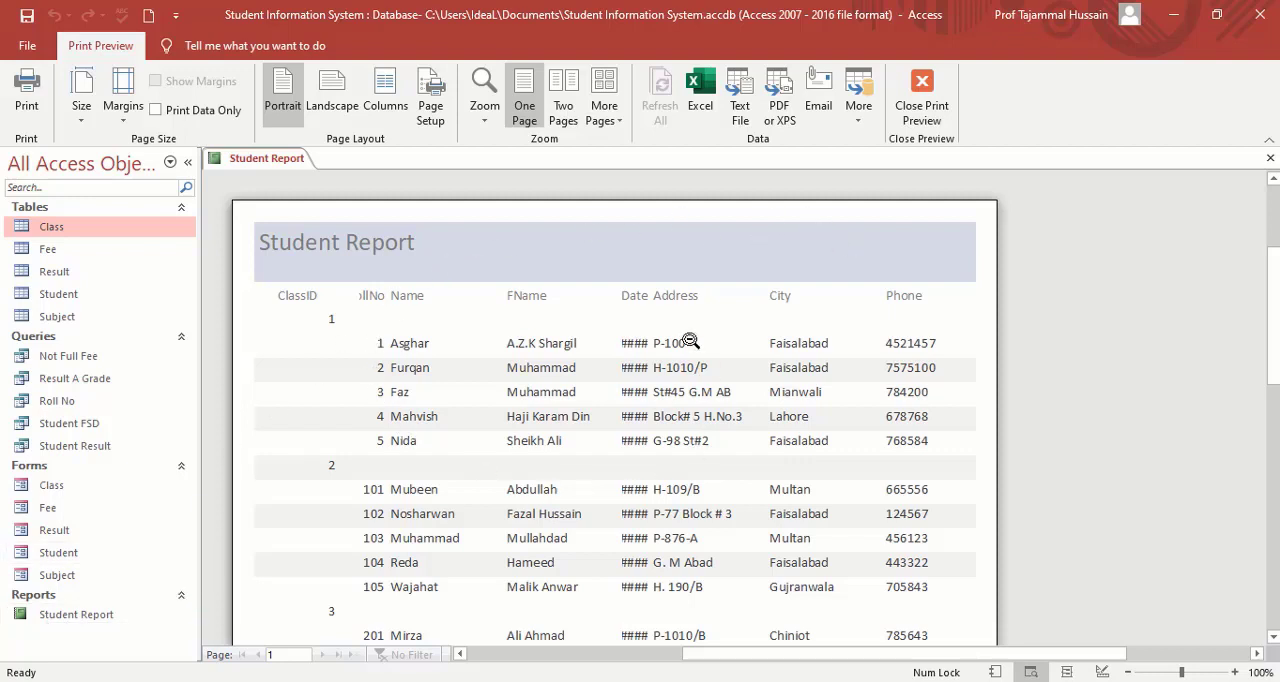
Look over the top of the Student Report preview, then exit the preview and close the report.
left_click_drag(1274, 295, 1274, 243)
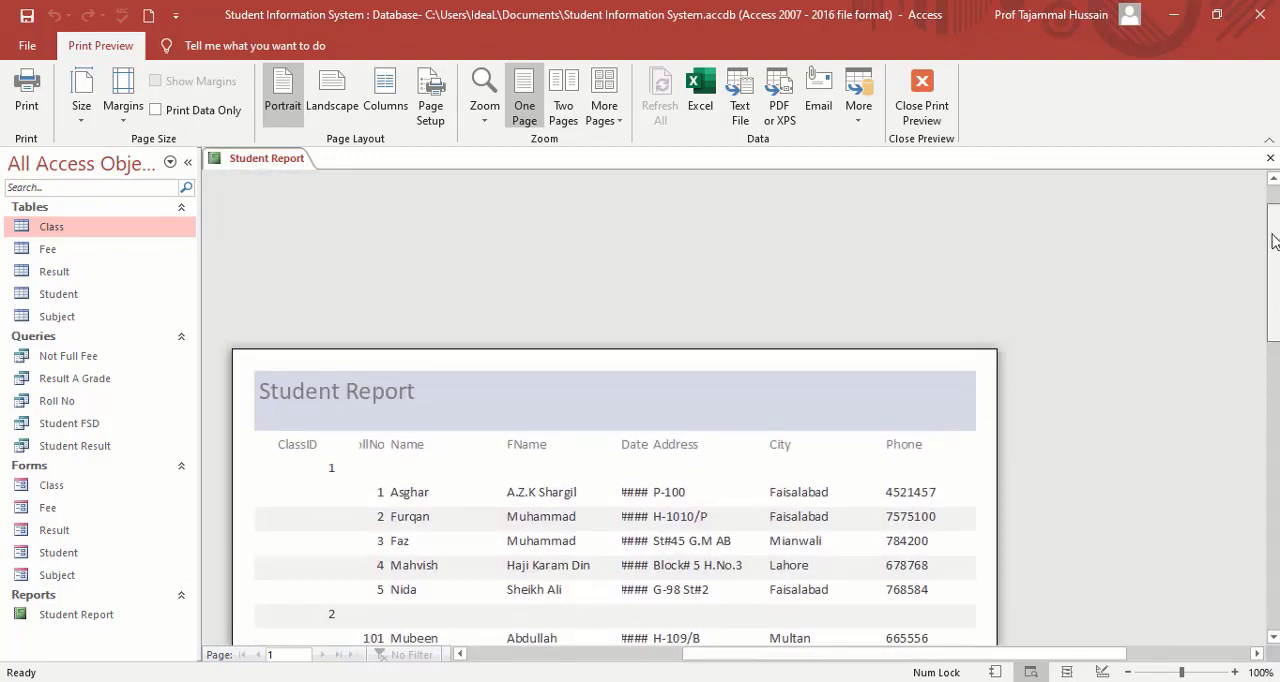
left_click(920, 97)
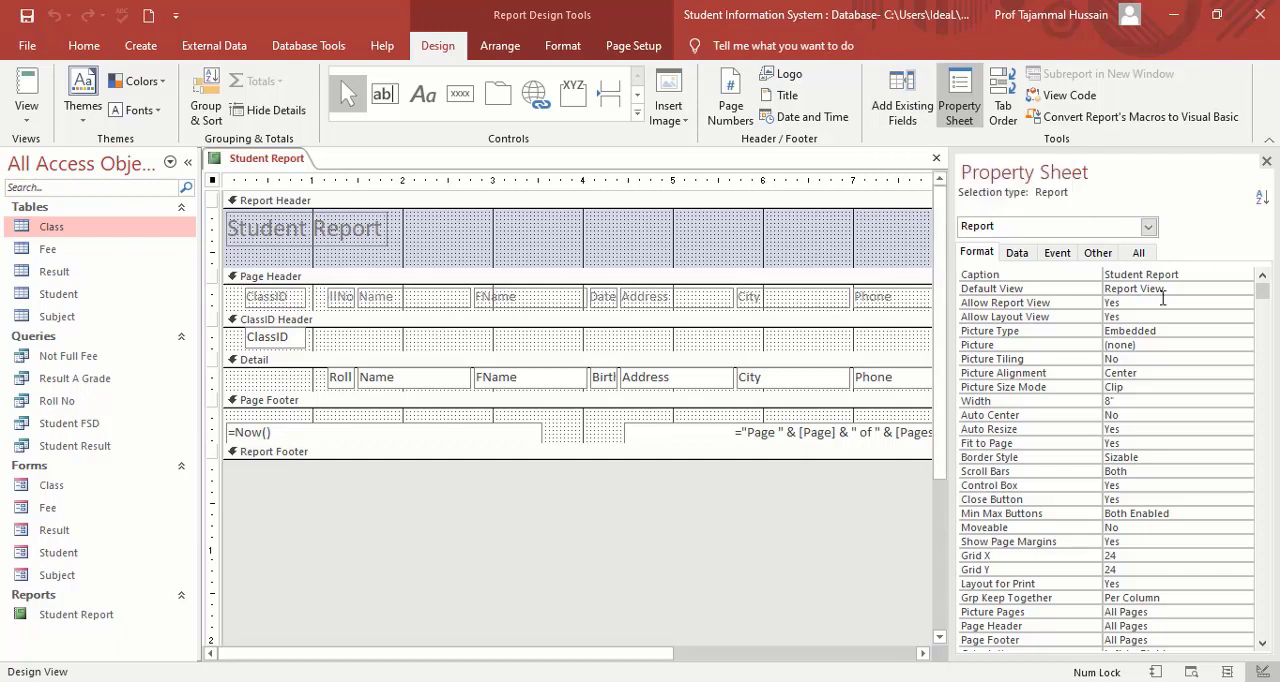
left_click(935, 162)
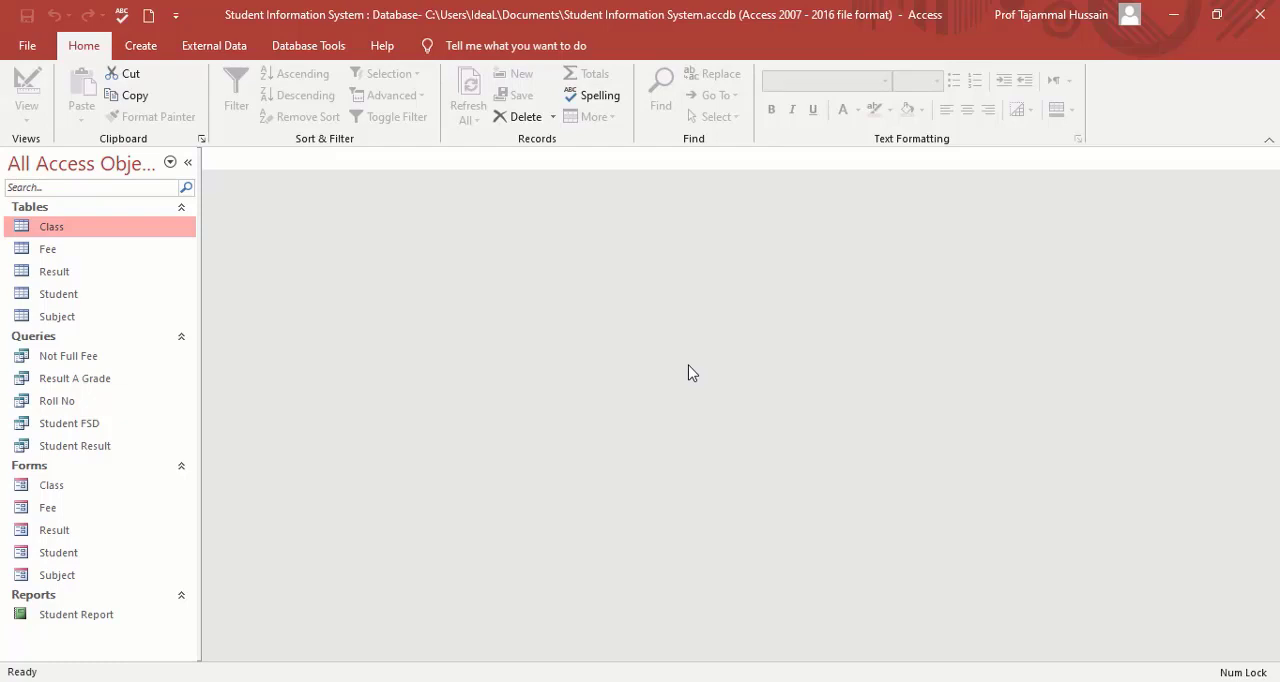
Start a new Report Wizard report with all fields of the Subject table.
left_click(141, 50)
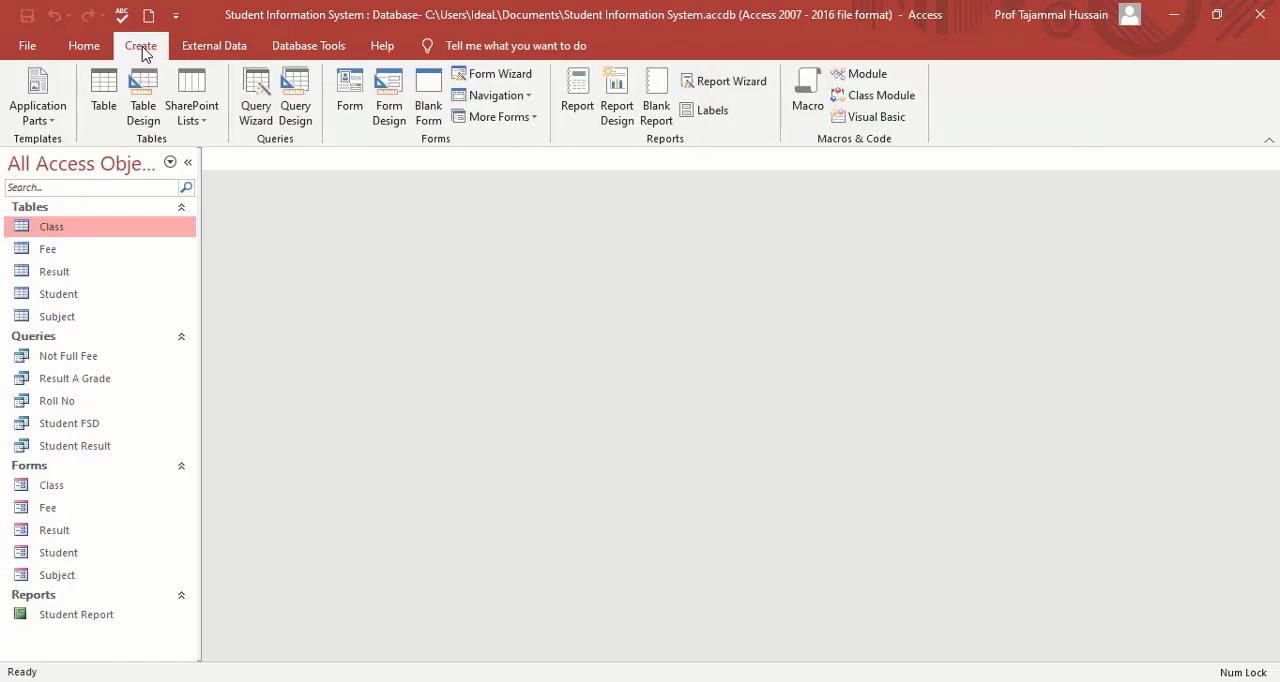
left_click(737, 86)
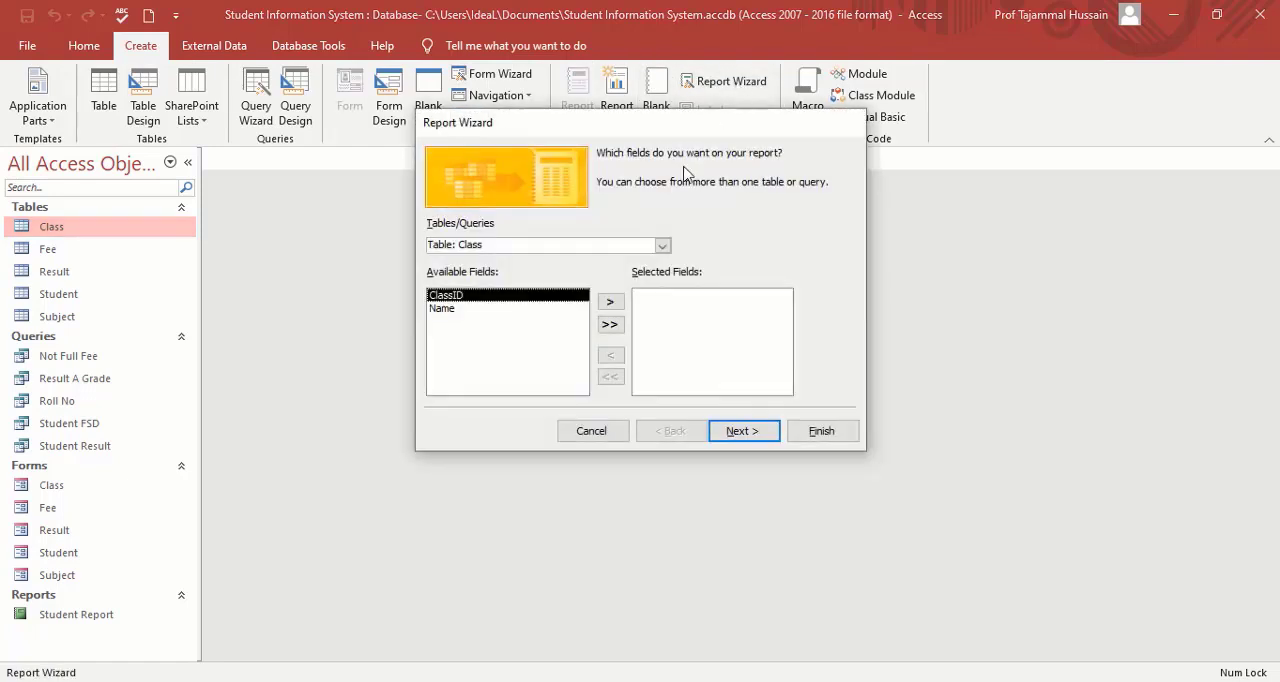
left_click(662, 247)
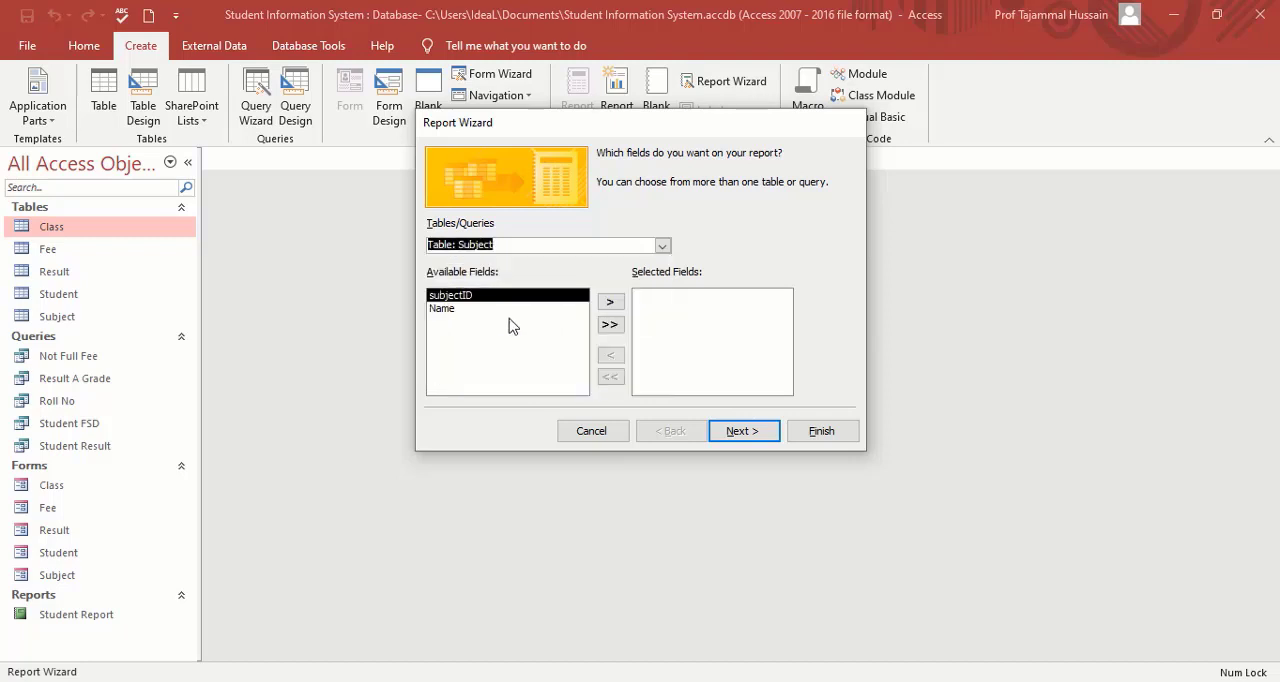
left_click(609, 326)
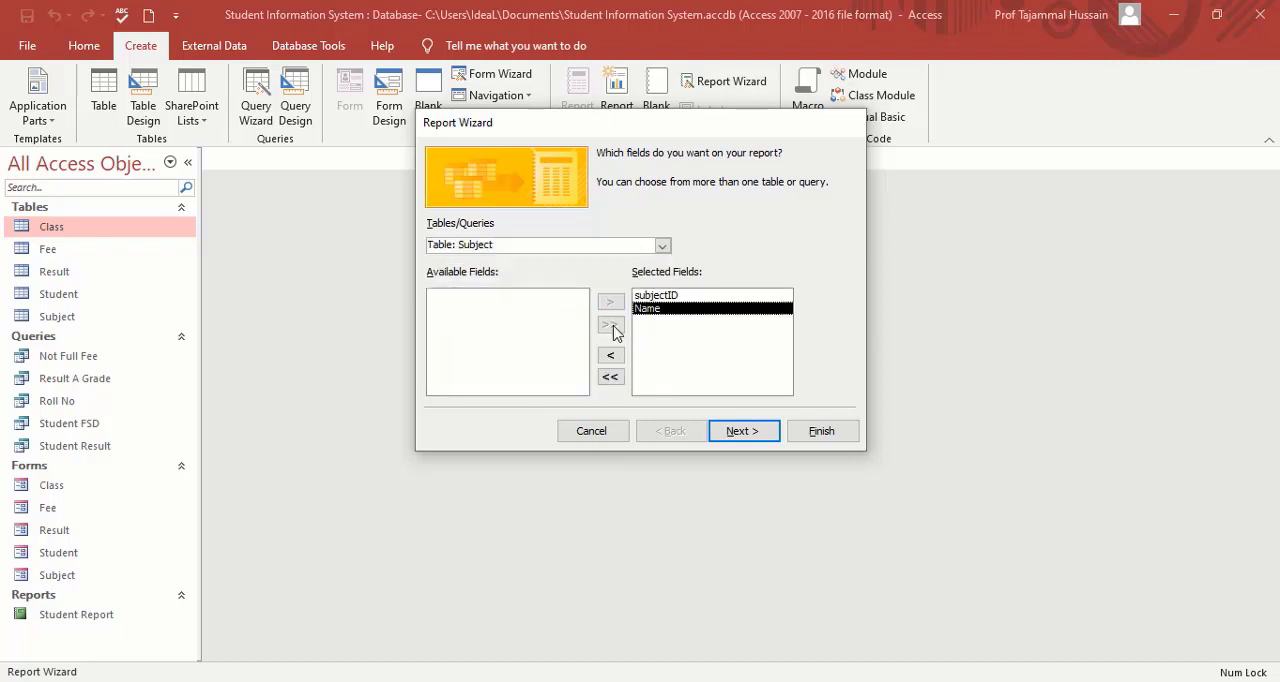
Generate the ungrouped, unsorted report in Tabular layout and Portrait orientation, titled Subject Report, and close it after previewing.
left_click(740, 431)
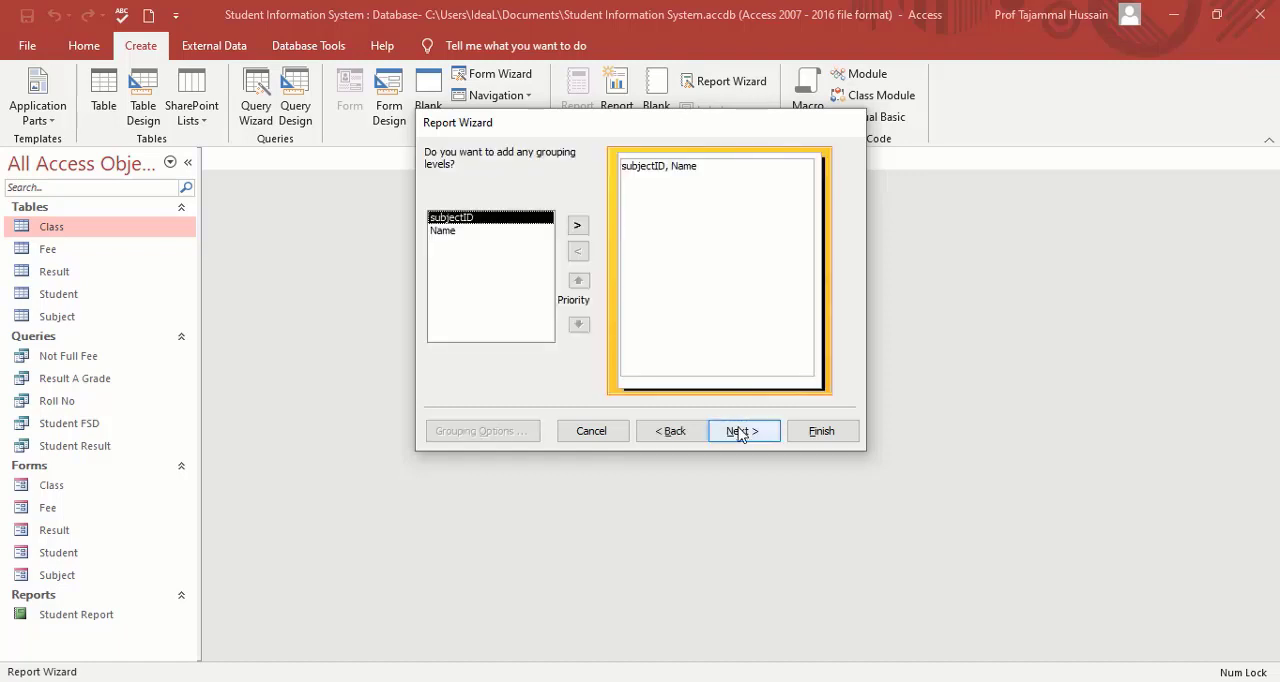
left_click(751, 437)
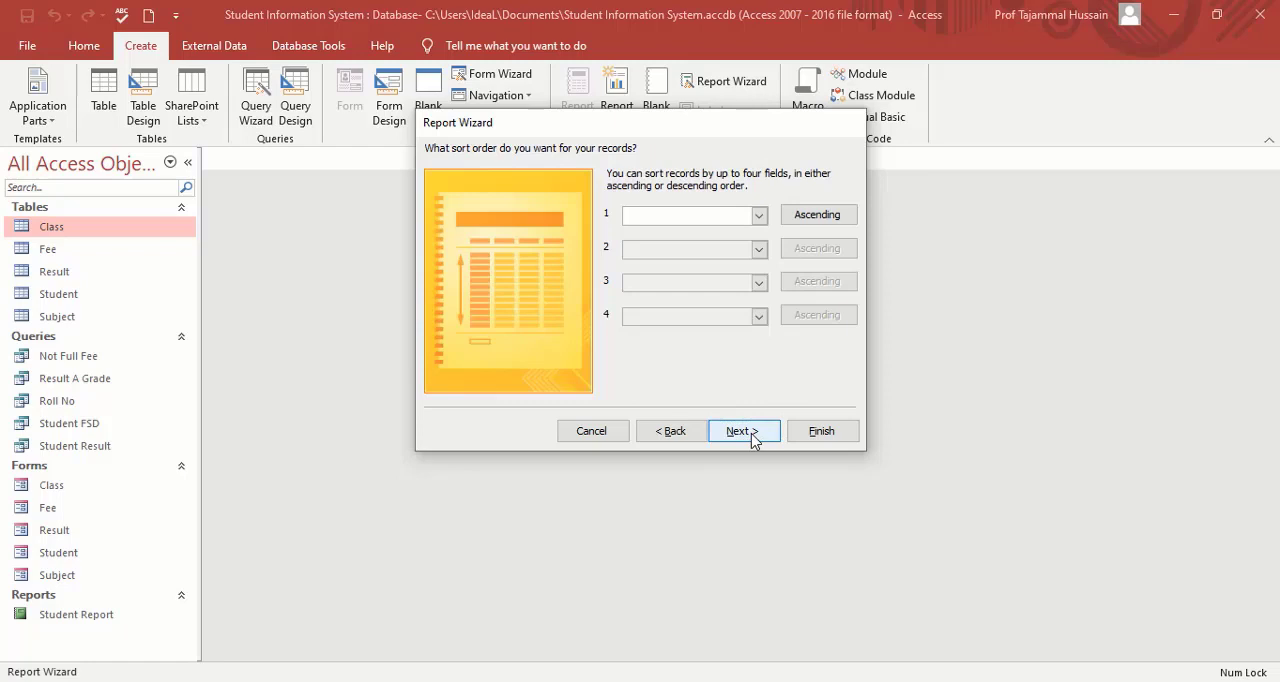
left_click(753, 437)
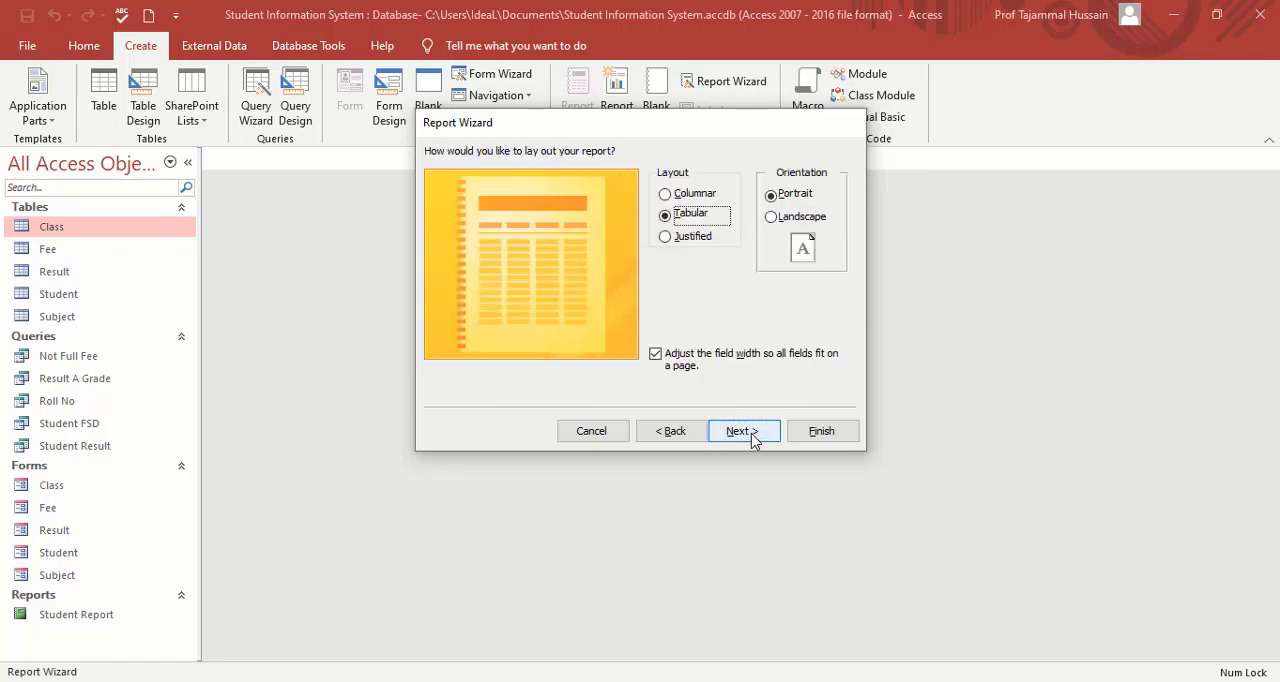
left_click(762, 437)
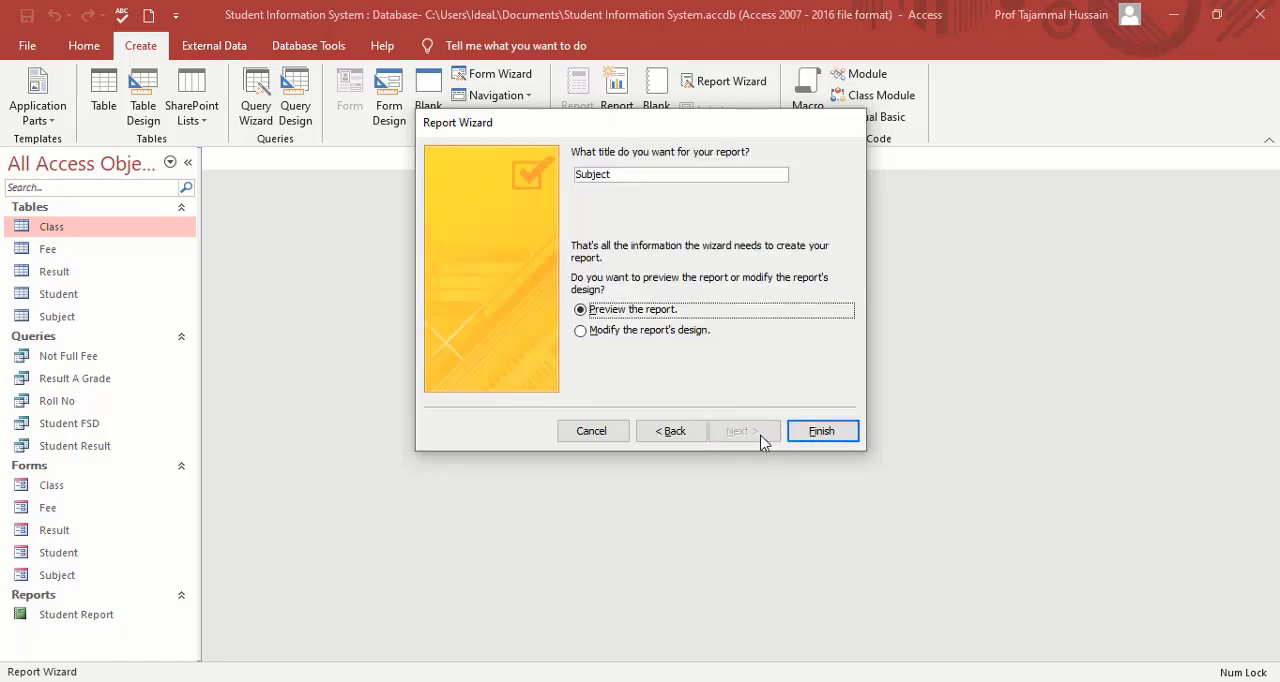
left_click(695, 176)
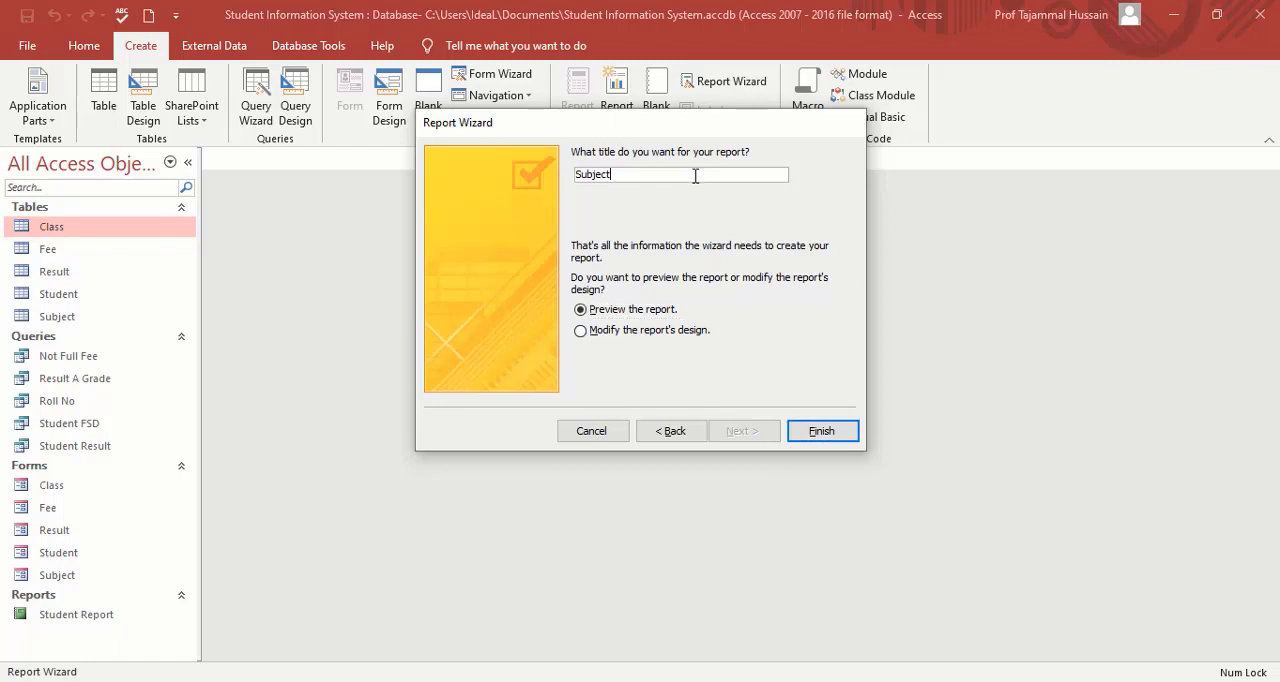
type("Report")
left_click(822, 431)
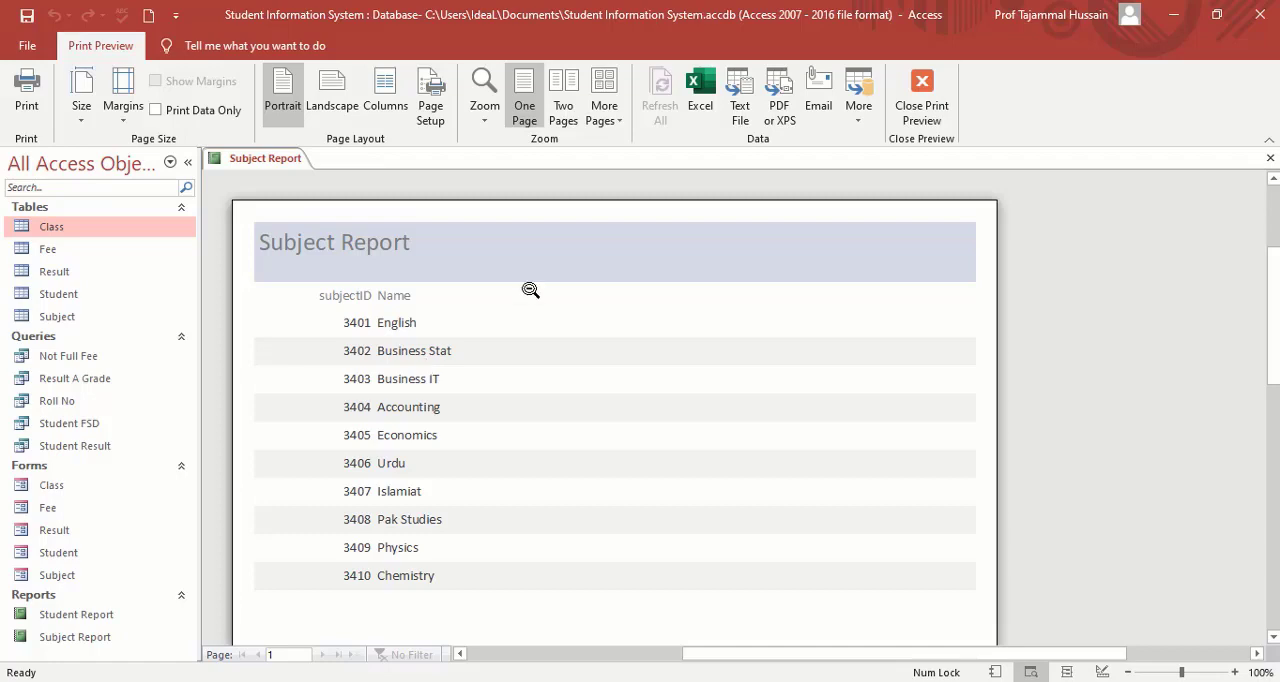
left_click(924, 100)
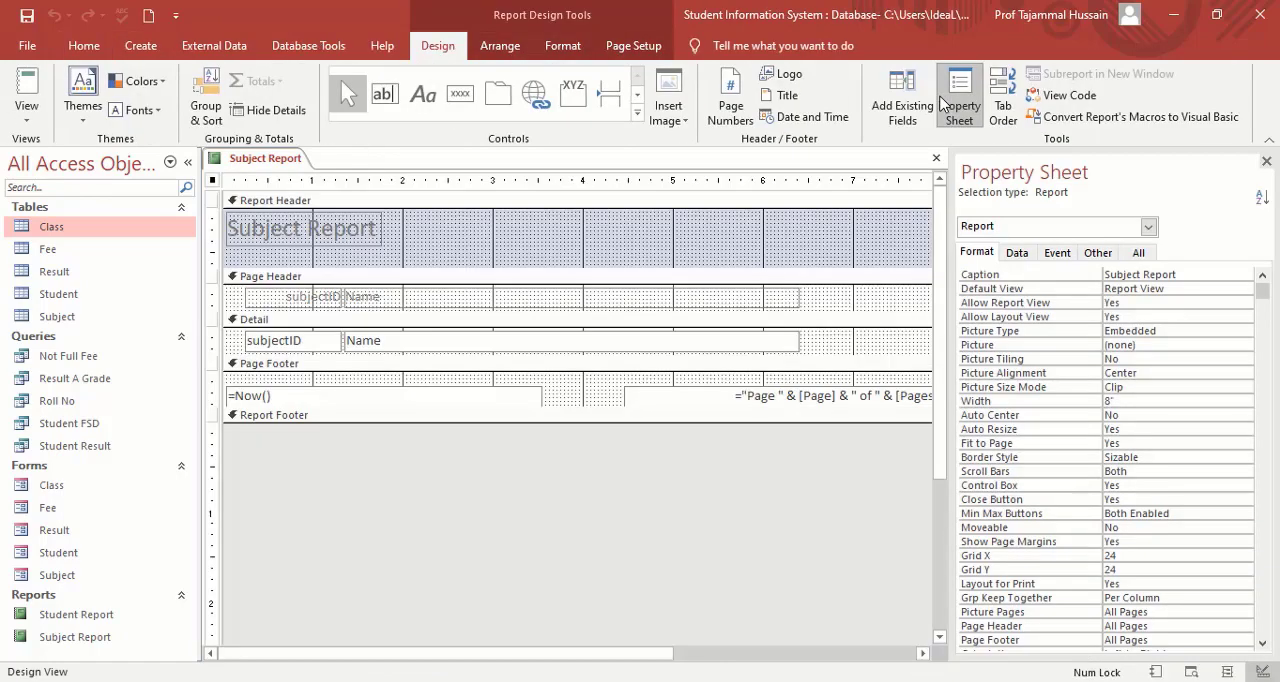
left_click(937, 160)
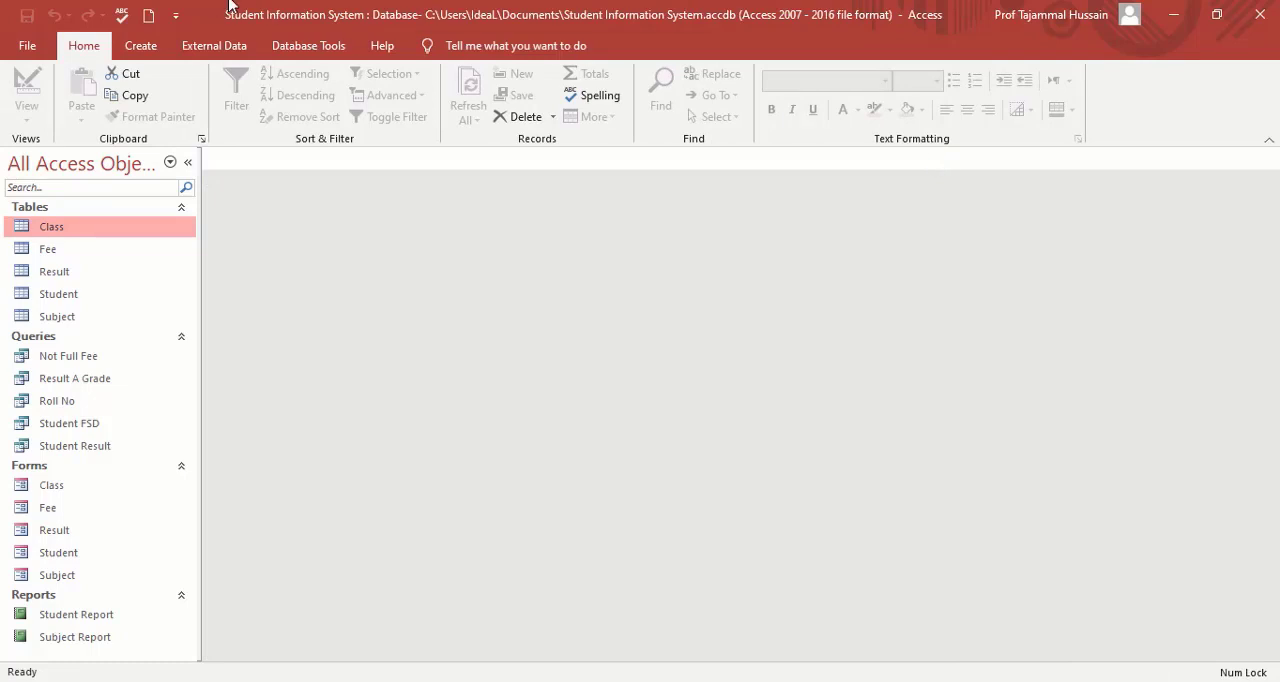
Start a new Report Wizard report with all fields of the Not Full Fee query.
left_click(141, 47)
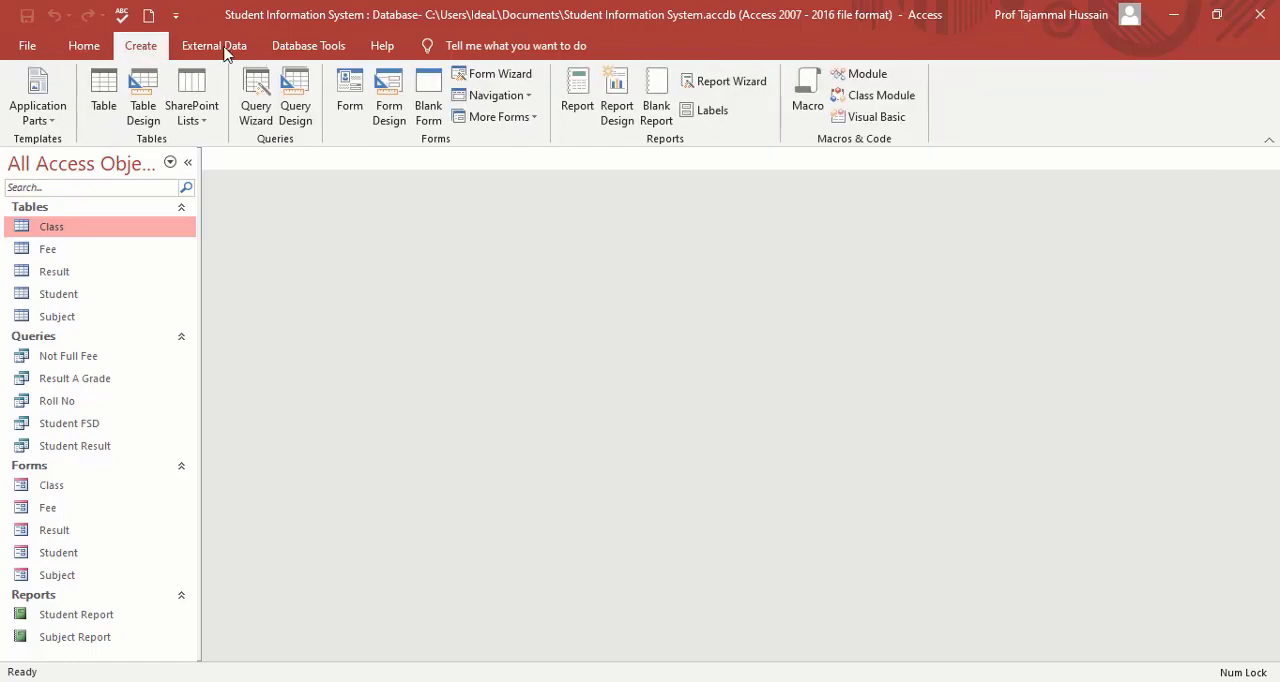
left_click(725, 88)
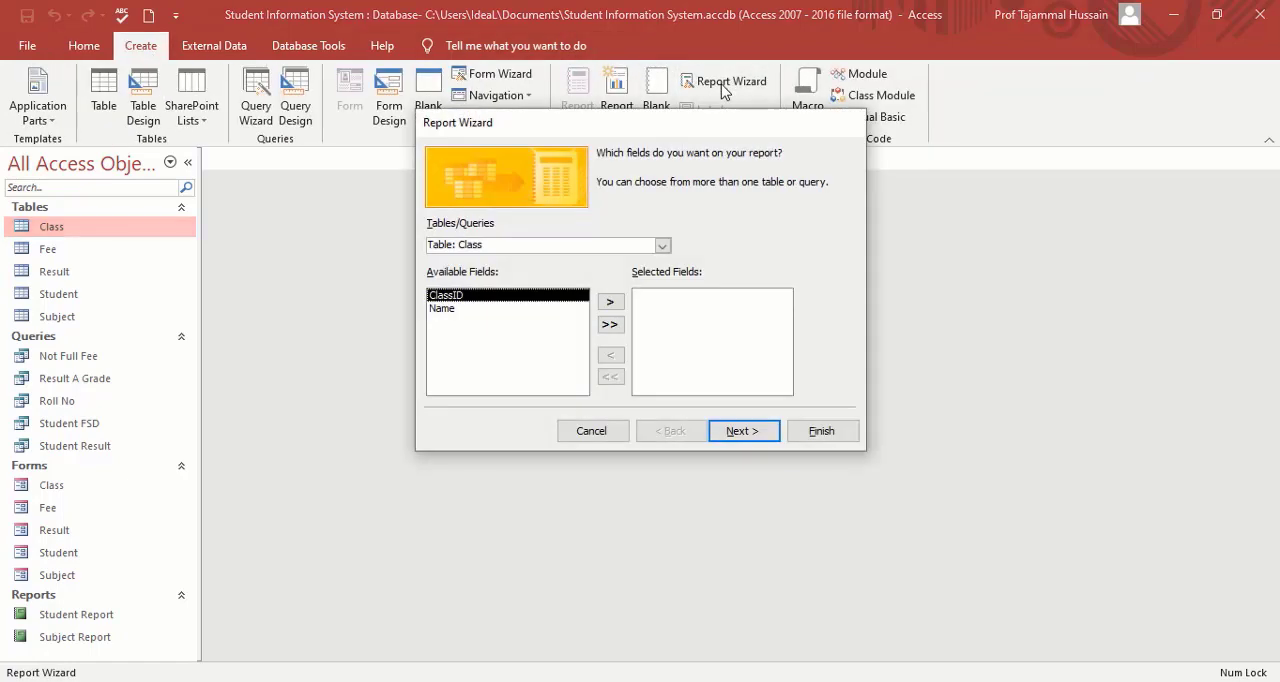
left_click(665, 249)
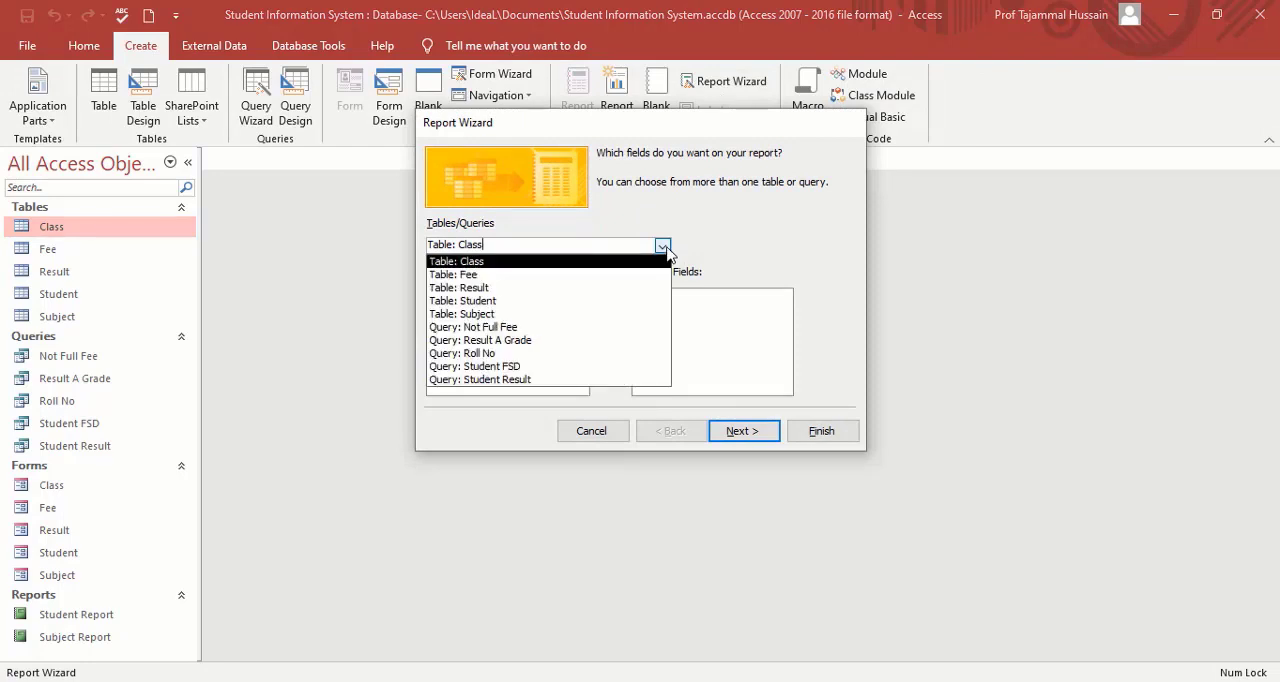
left_click(510, 328)
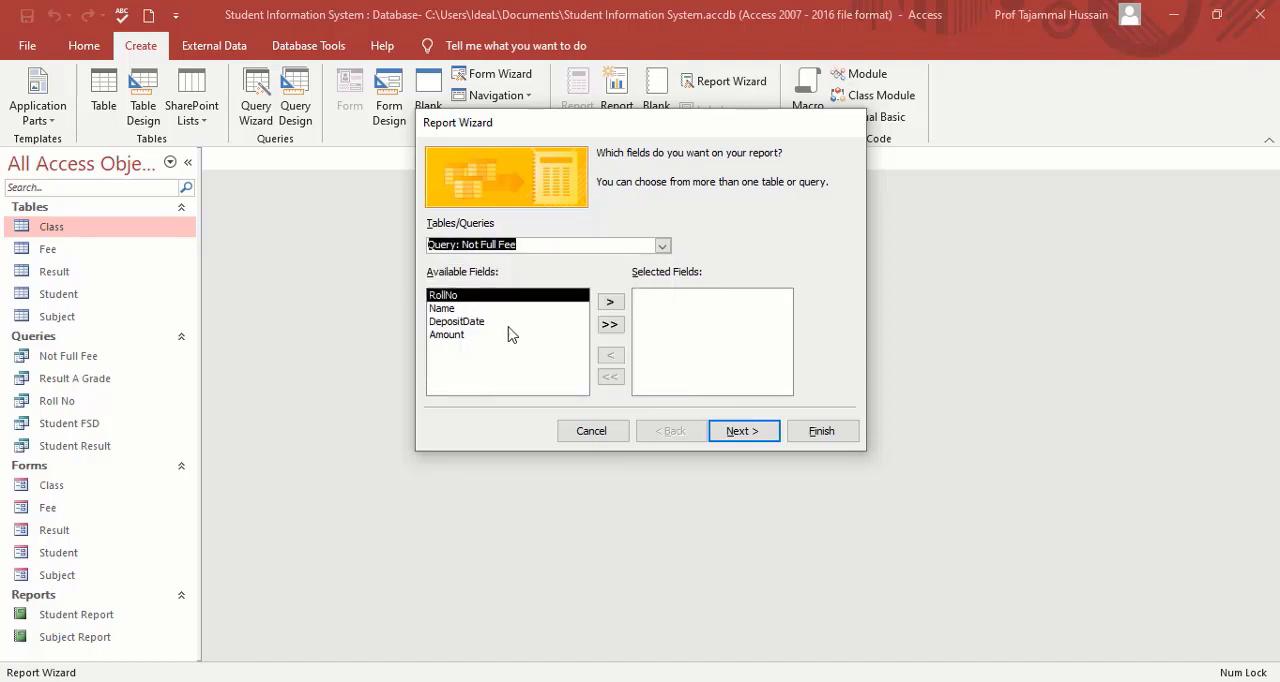
left_click(610, 326)
Accept the default grouping without adding a sort order, keeping the Stepped layout and Portrait orientation.
left_click(757, 436)
left_click(762, 436)
left_click(756, 438)
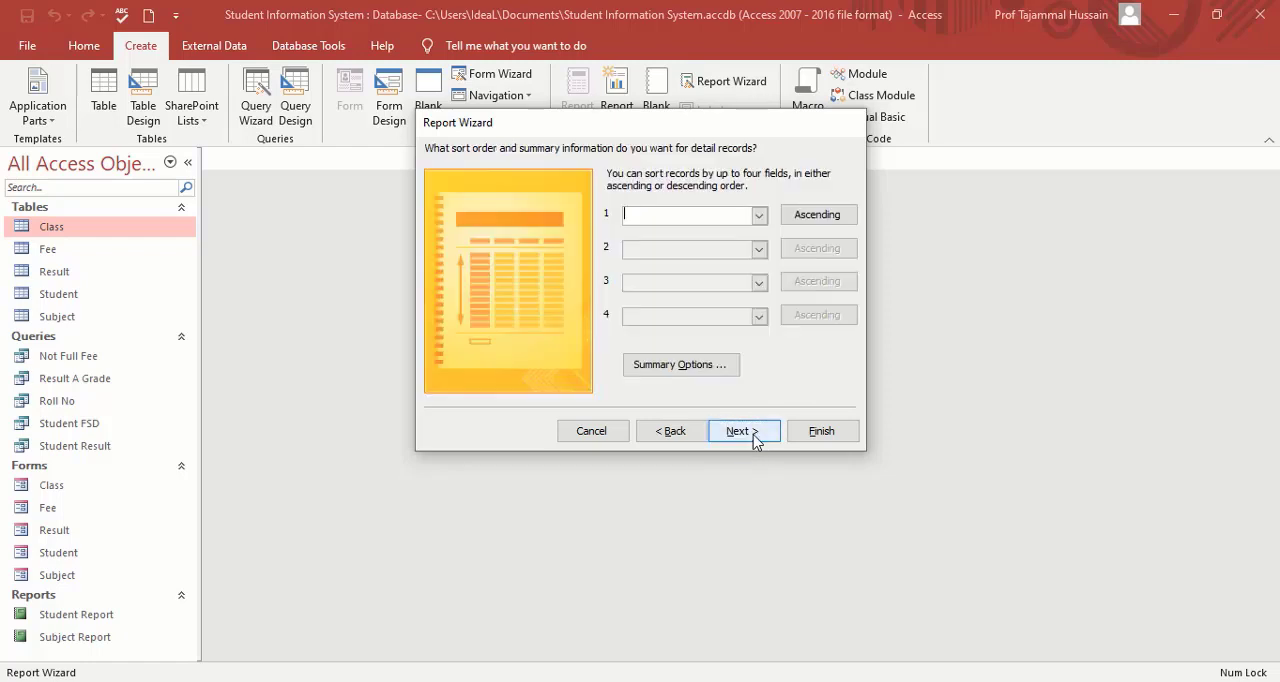
left_click(753, 434)
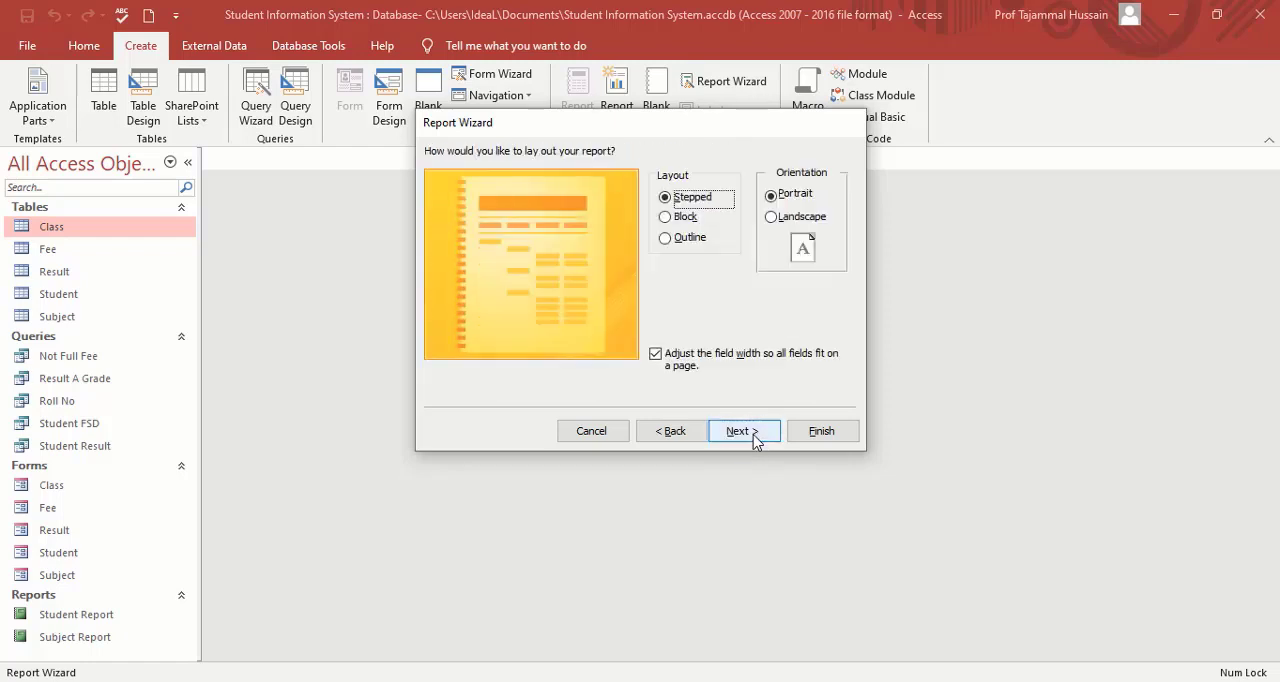
left_click(754, 436)
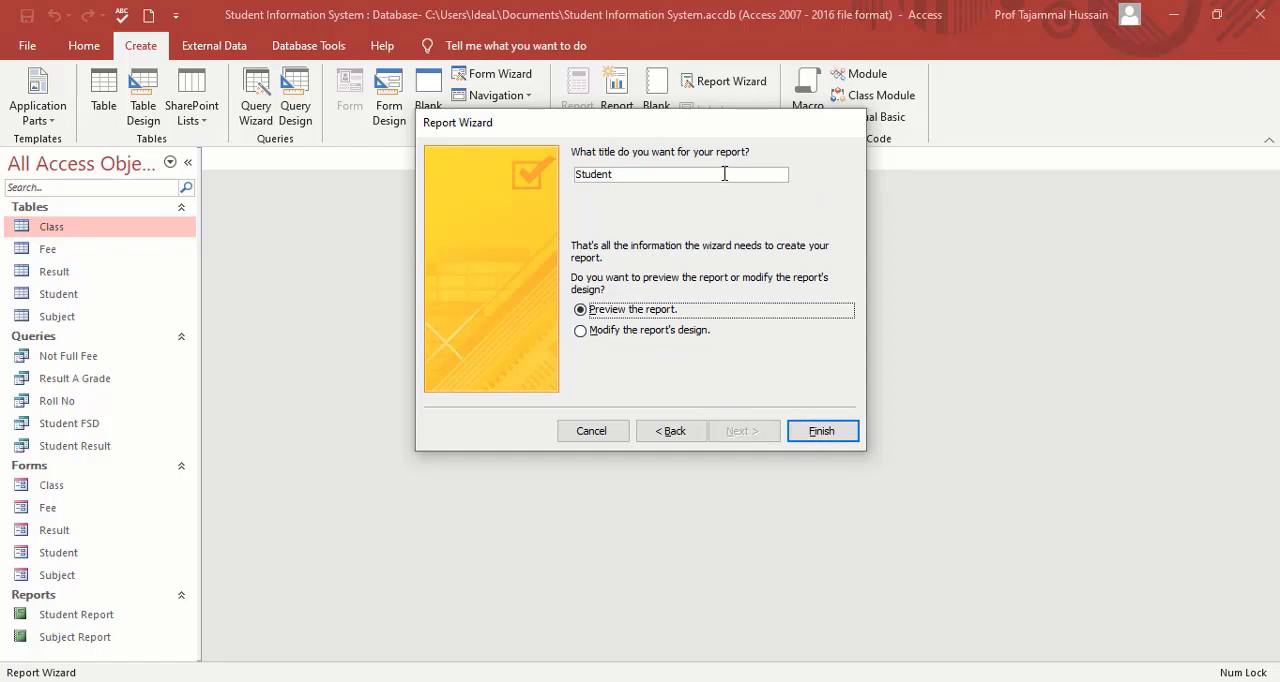
Replace the suggested report title with Not Full Fee and generate the report preview.
left_click(724, 174)
key("BackSpace")
key("BackSpace")
key("BackSpace")
key("BackSpace")
key("BackSpace")
key("BackSpace")
key("BackSpace")
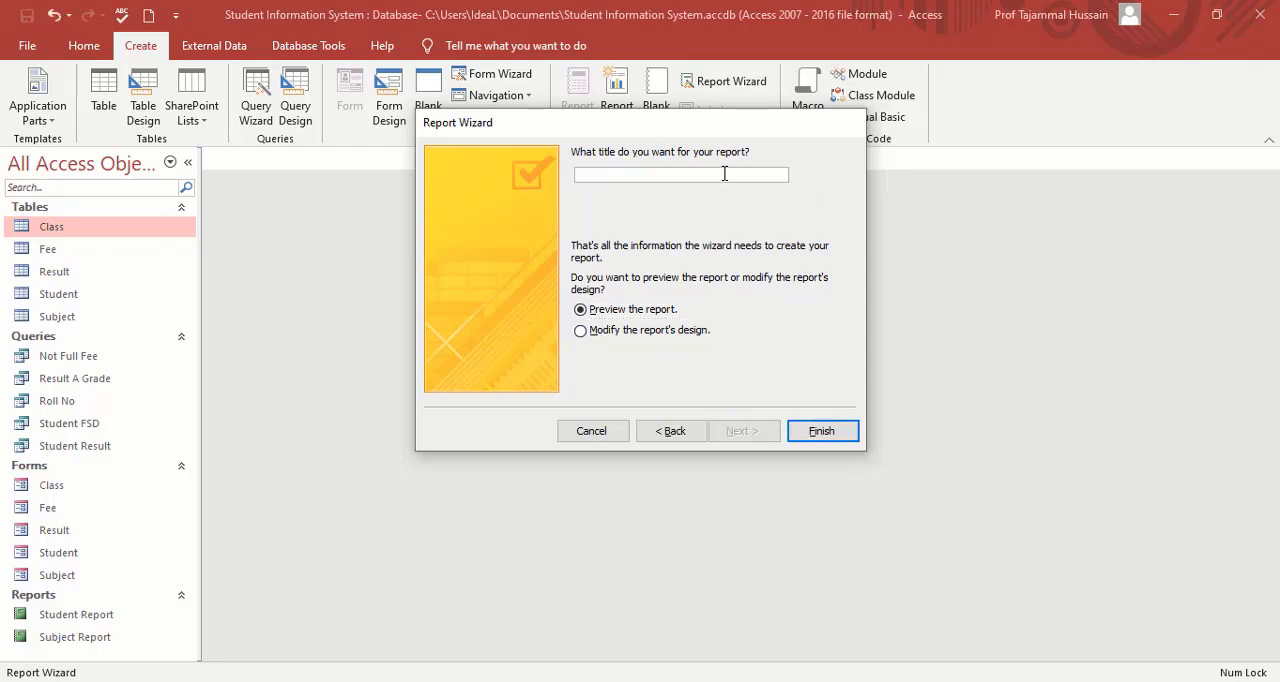
type("Not Full Fee")
left_click(832, 432)
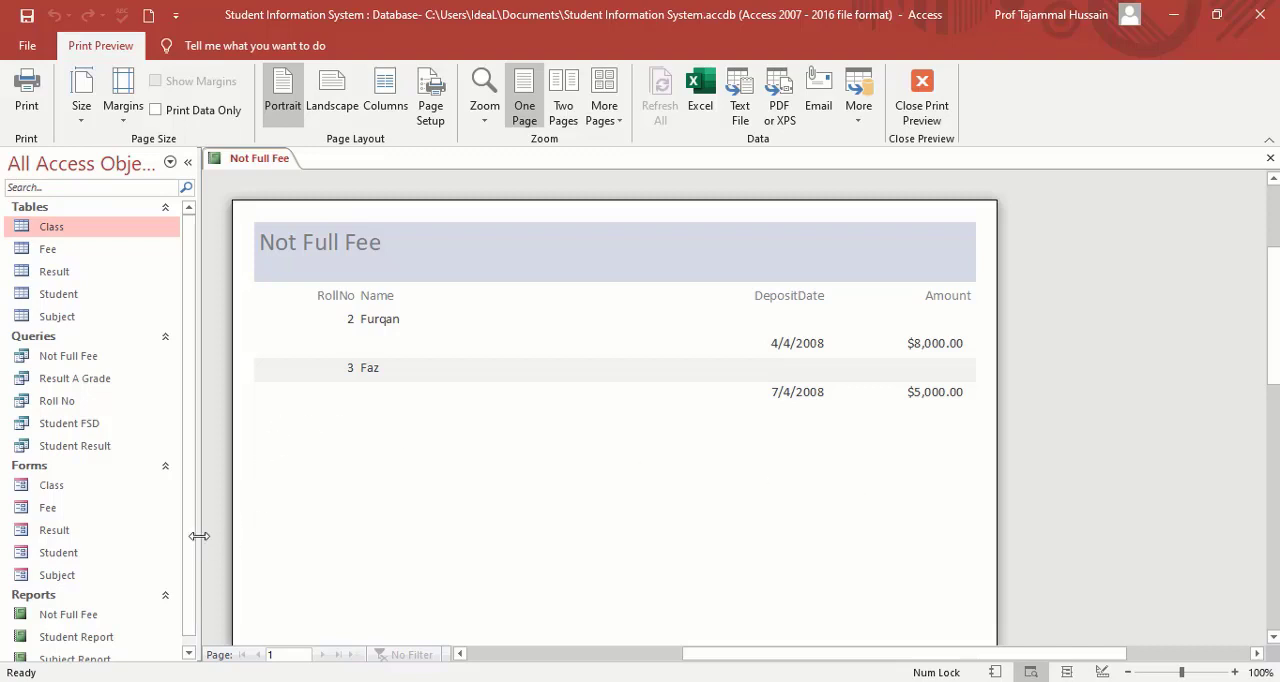
Check the saved reports in the object list, then exit the Not Full Fee preview and close the report.
scroll(190, 538, "down", 1)
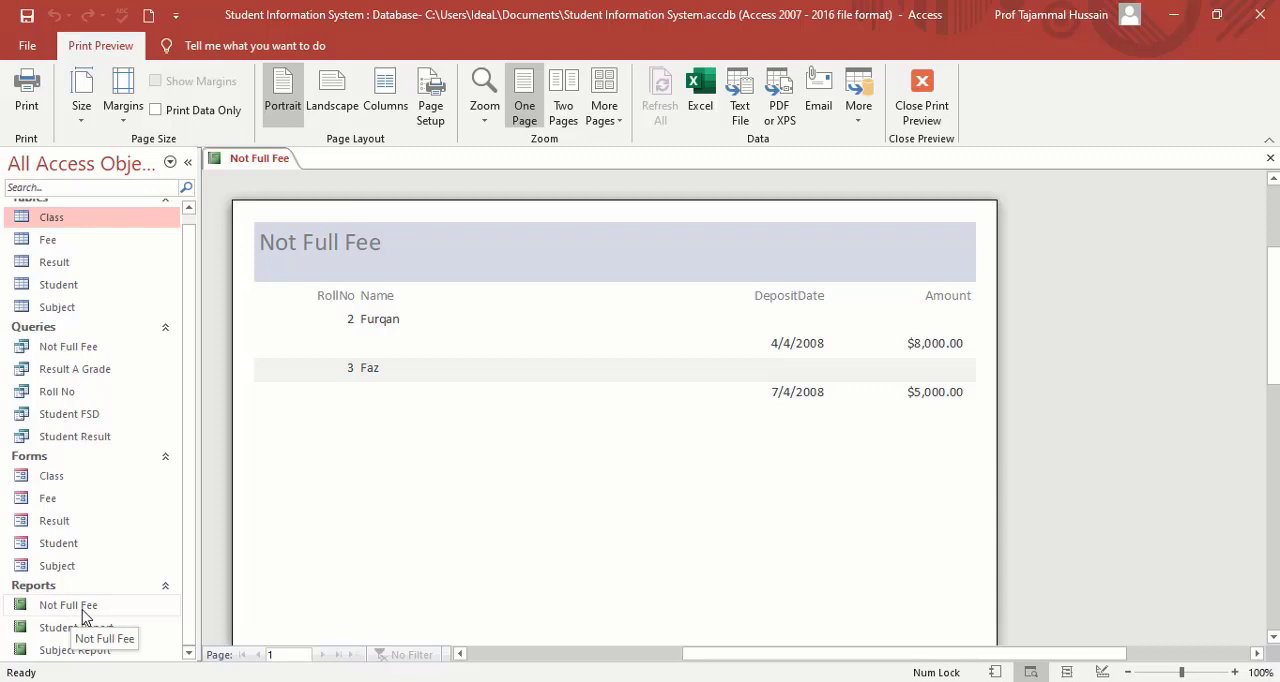
left_click(928, 116)
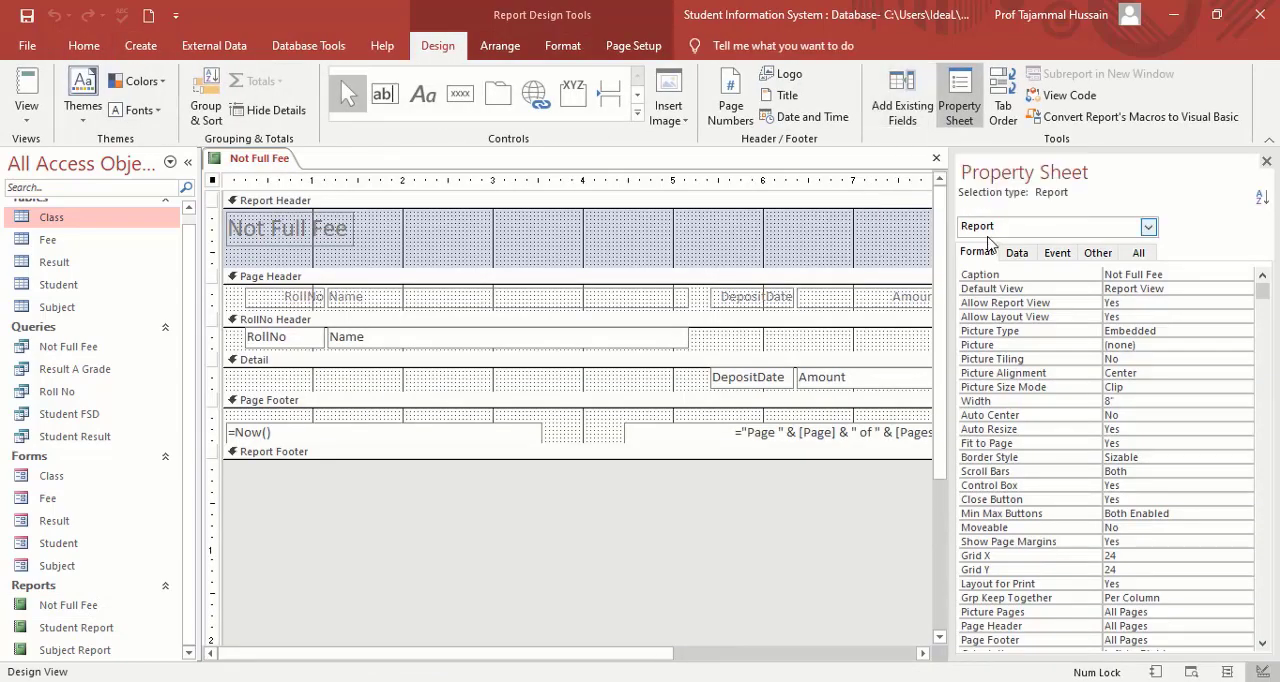
left_click(936, 158)
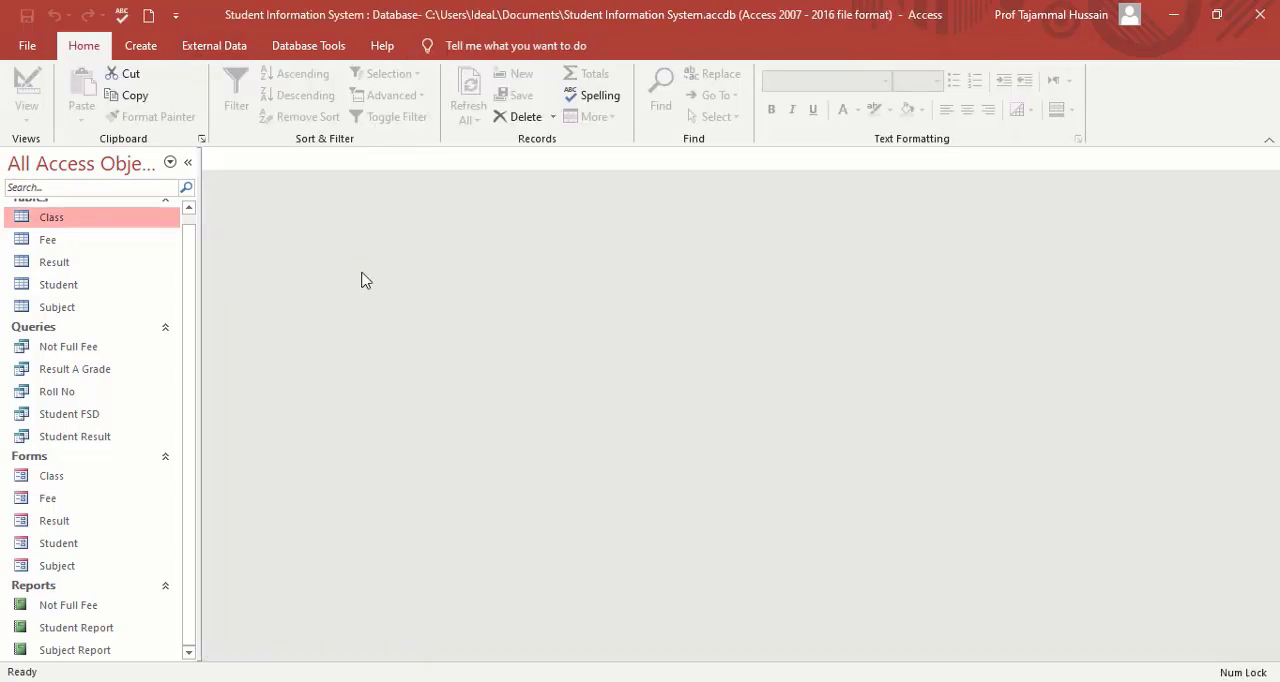
Start a new Report Wizard report with all fields of the Result A Grade query.
left_click(141, 48)
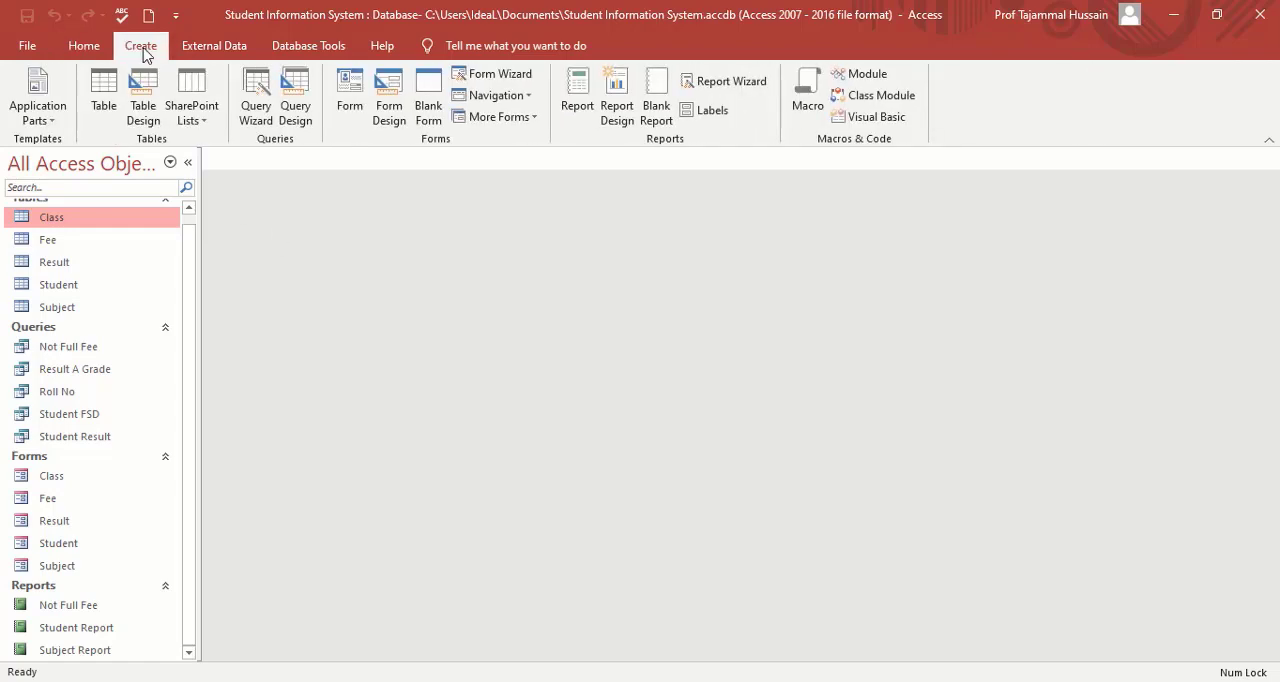
left_click(742, 88)
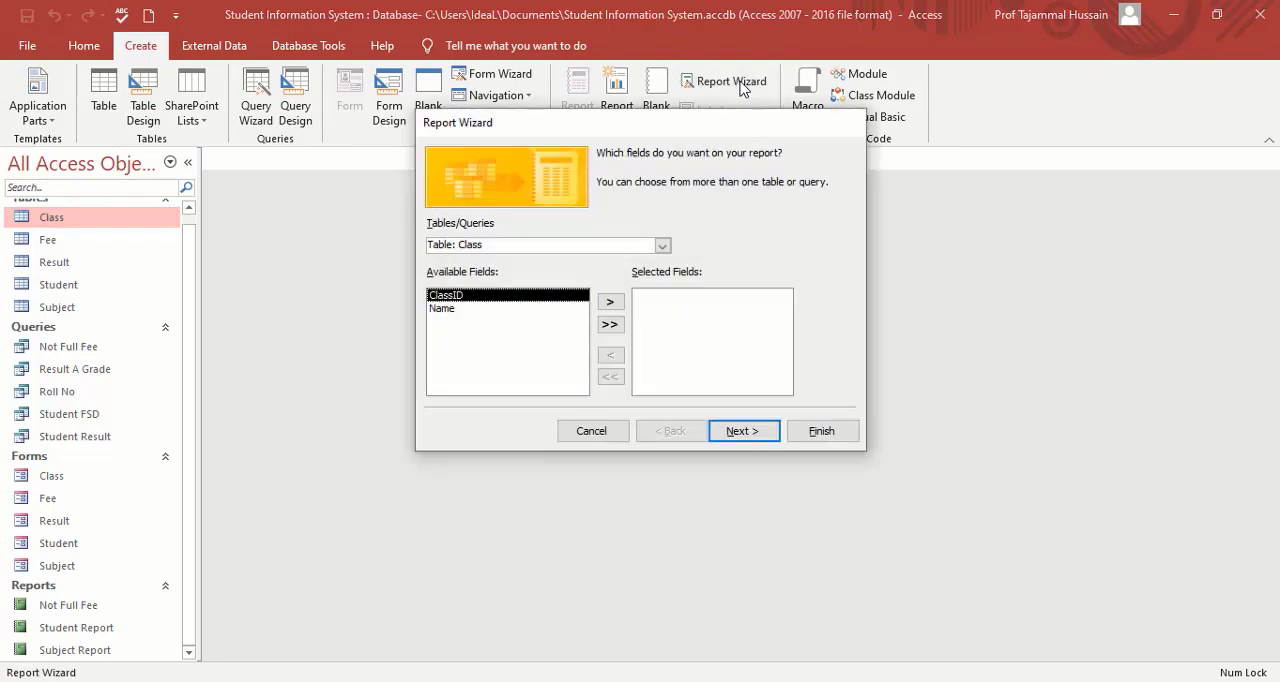
left_click(662, 246)
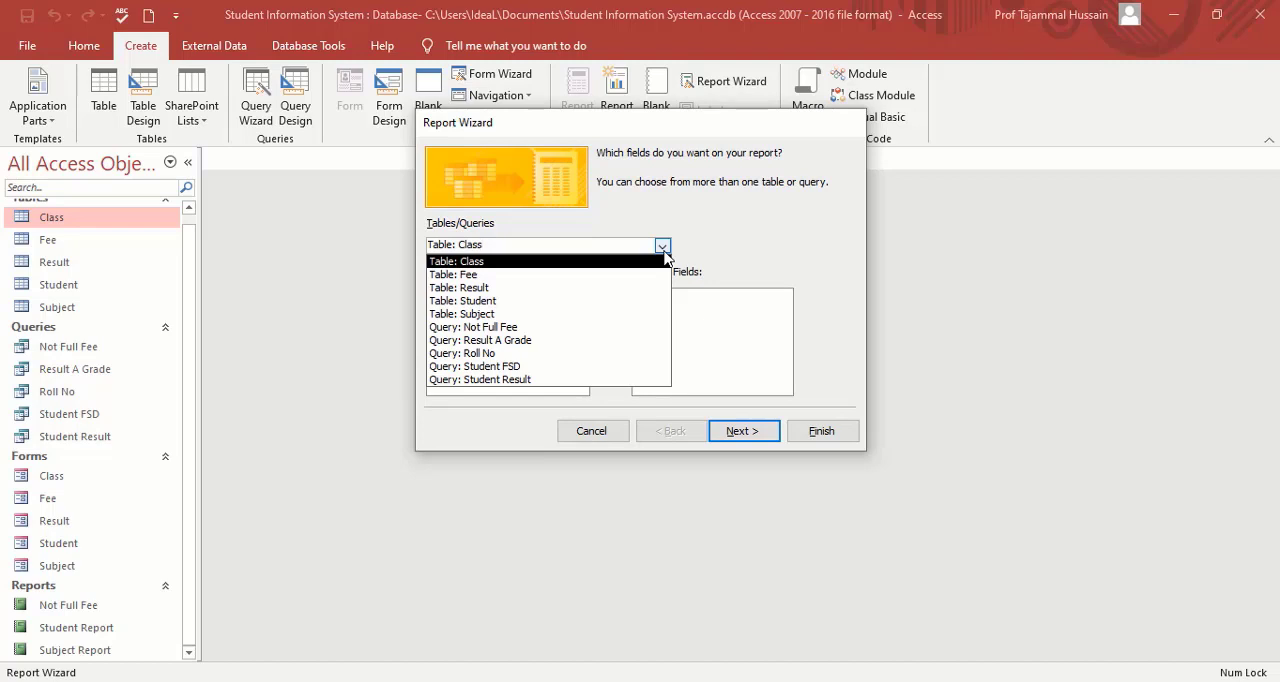
left_click(527, 341)
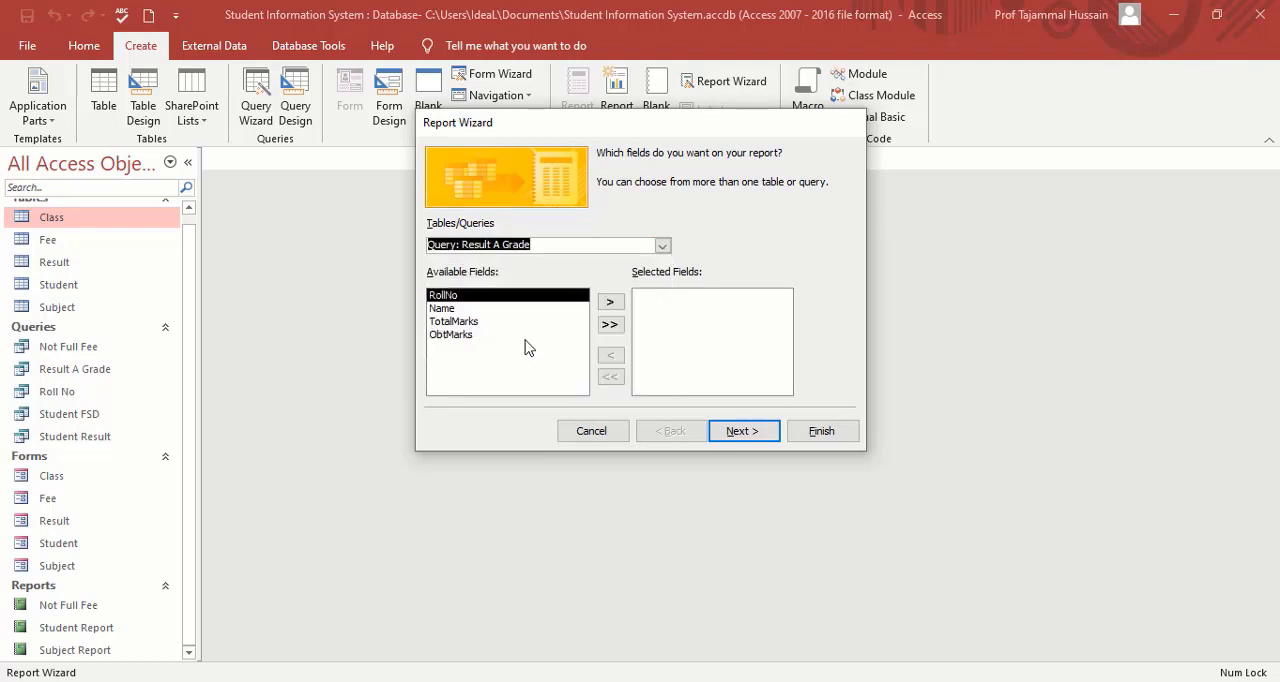
left_click(610, 327)
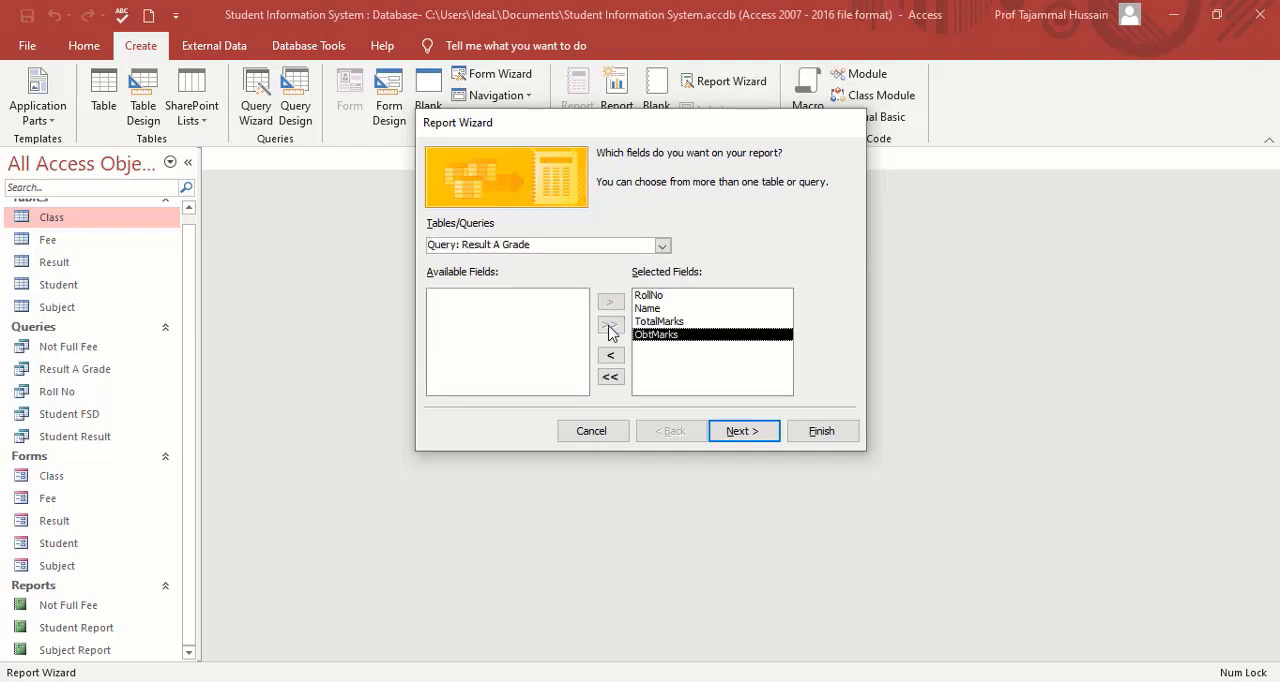
View the data by Student without extra grouping or sorting, keeping the Stepped layout and Portrait orientation.
left_click(765, 441)
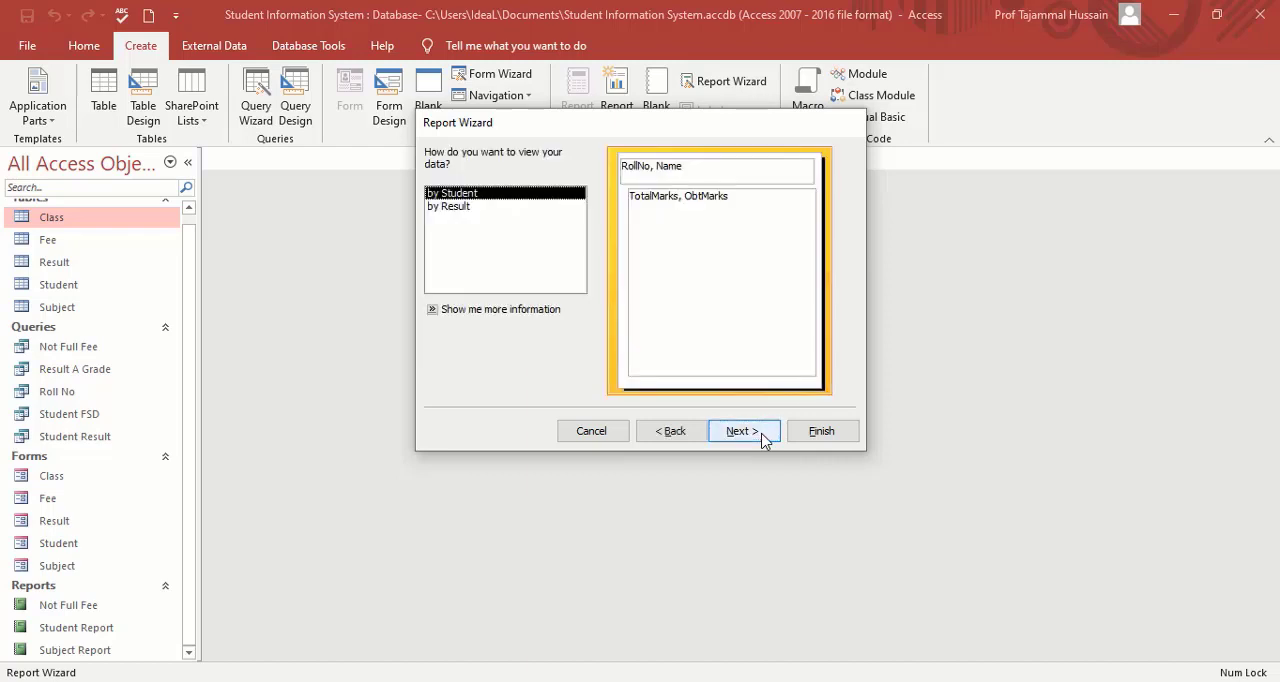
left_click(765, 441)
left_click(765, 441)
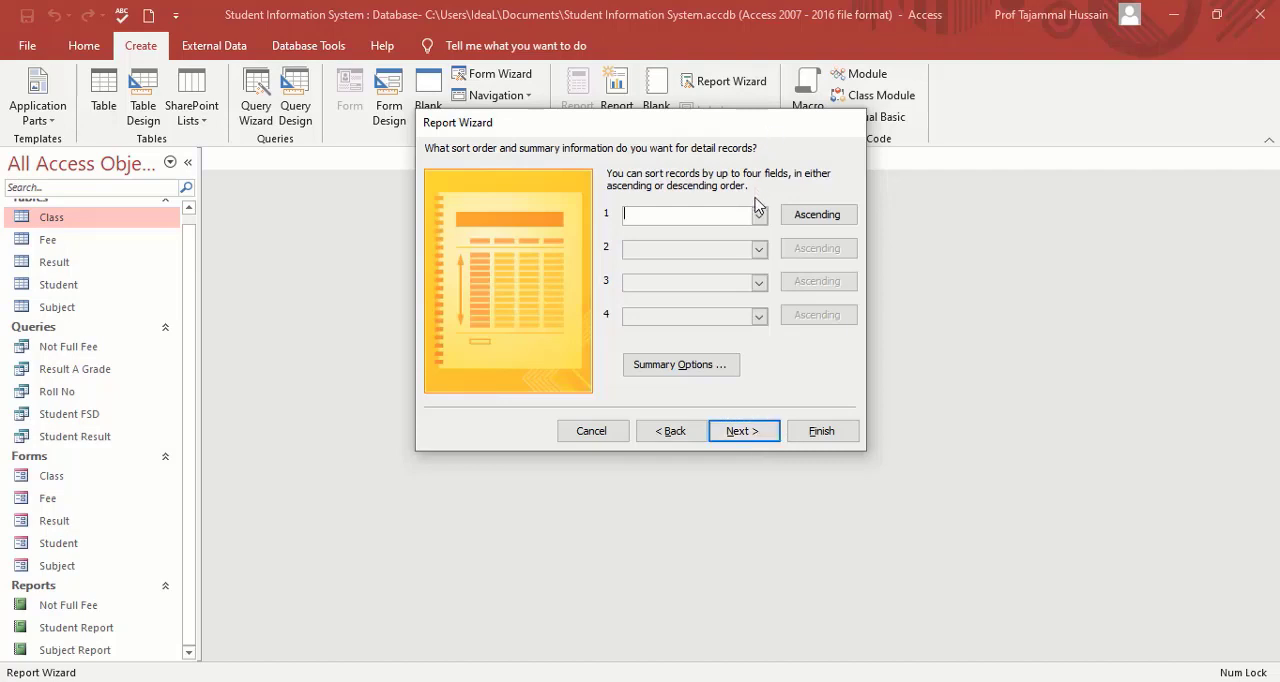
left_click(758, 214)
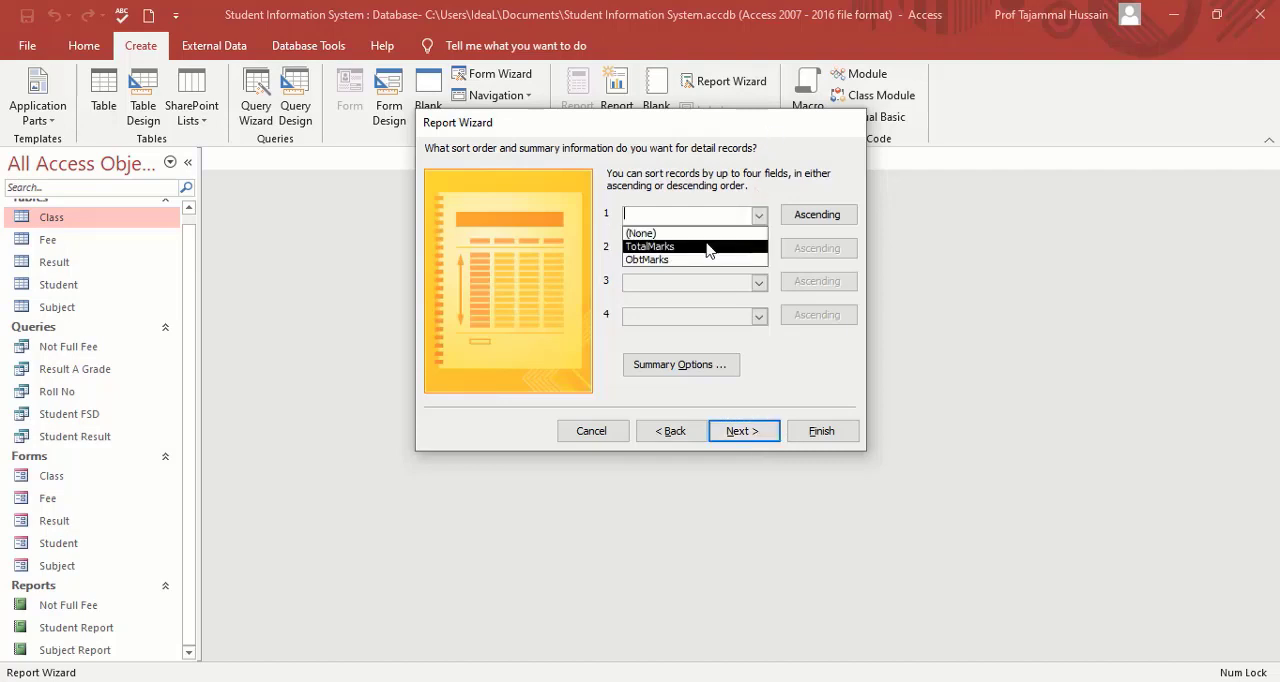
left_click(758, 215)
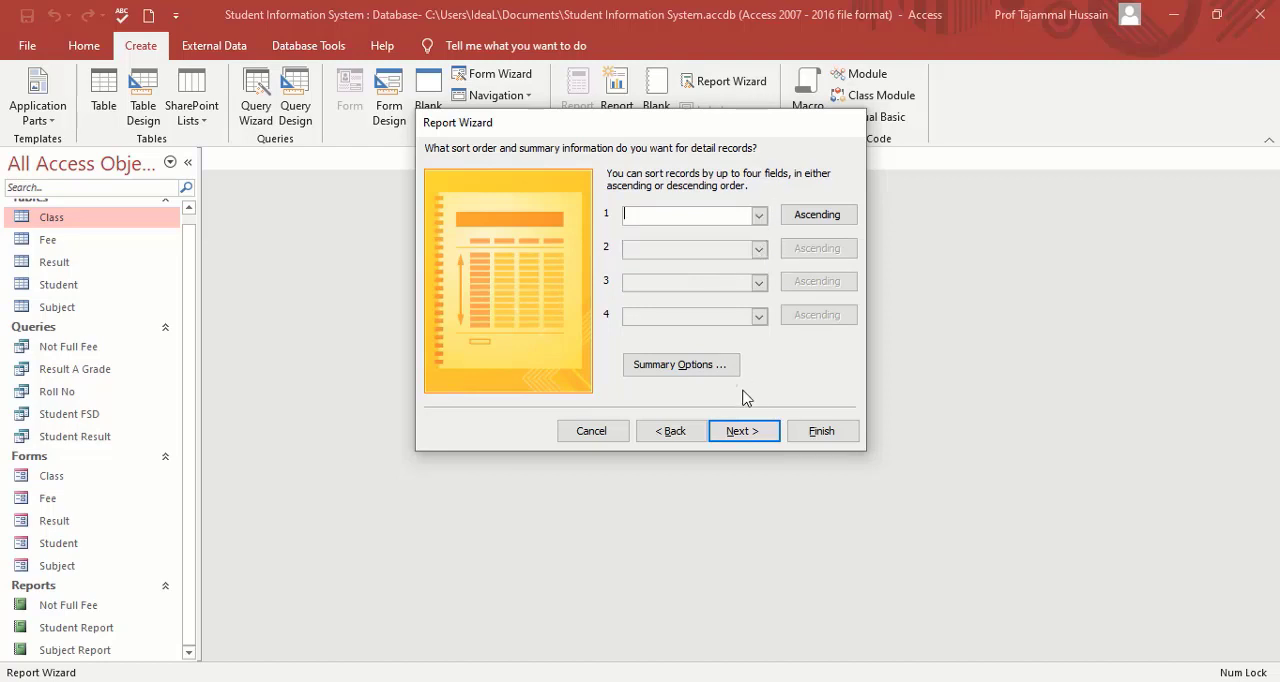
left_click(759, 437)
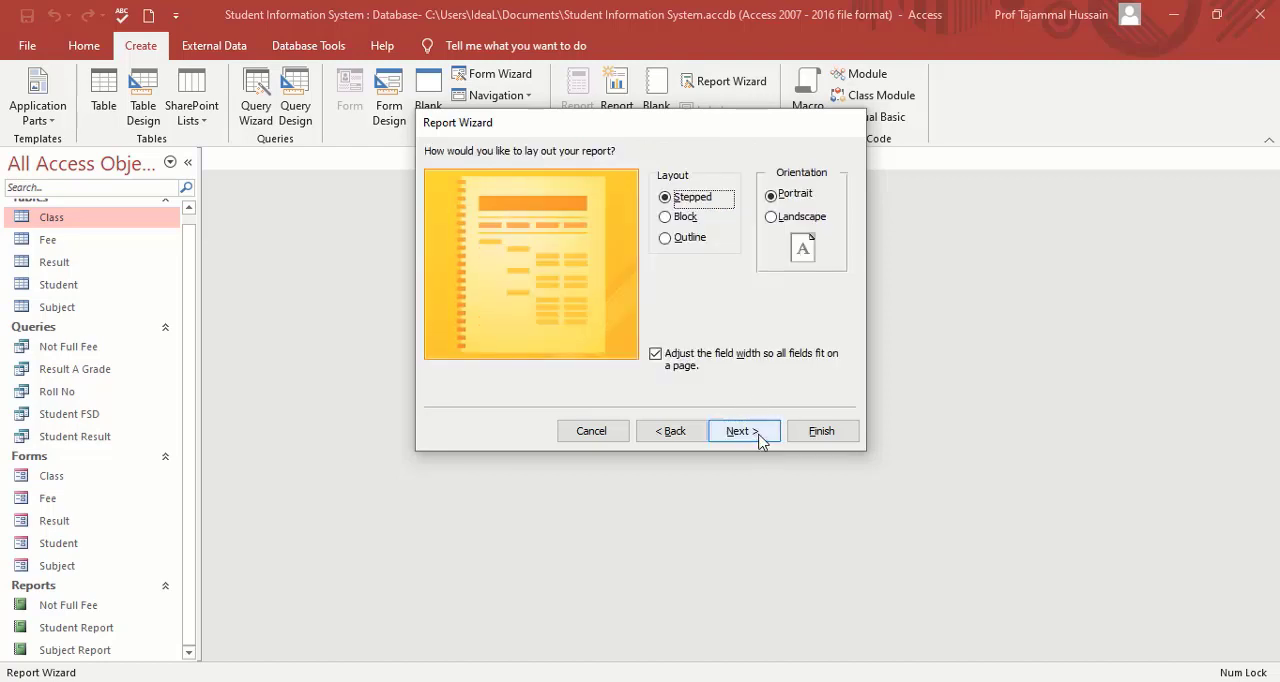
left_click(759, 437)
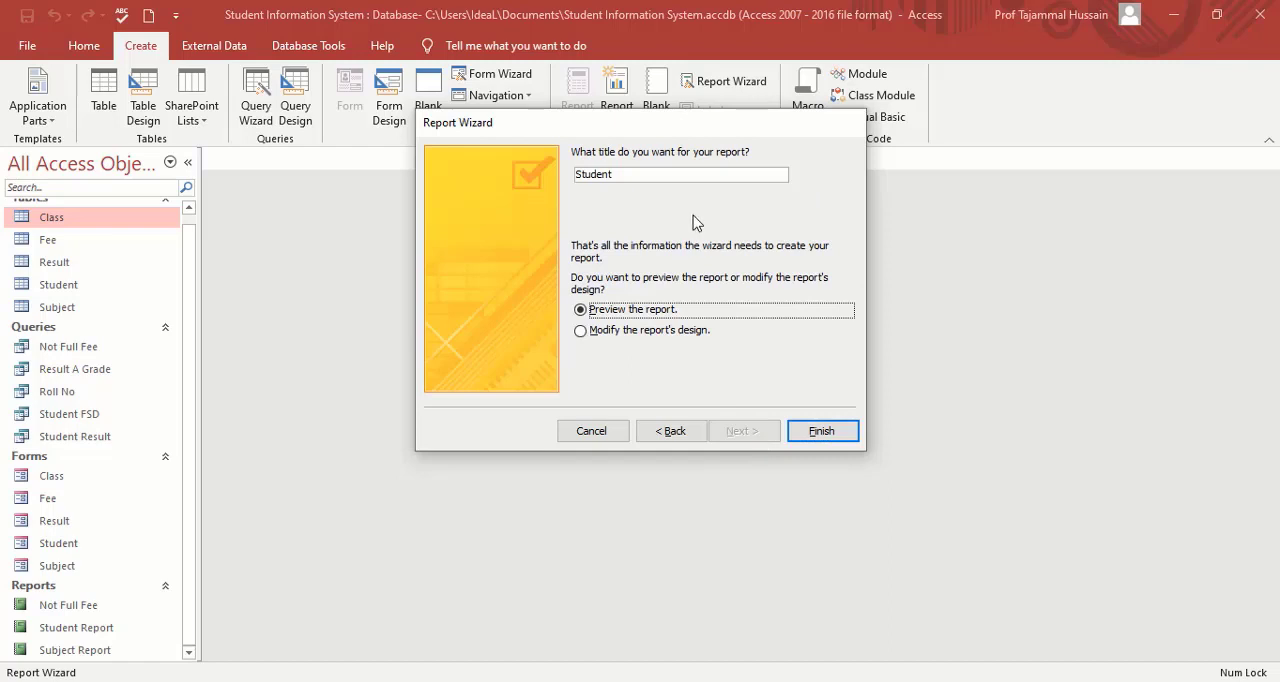
Replace the suggested report title with Result A Grade and generate the report preview.
left_click(689, 170)
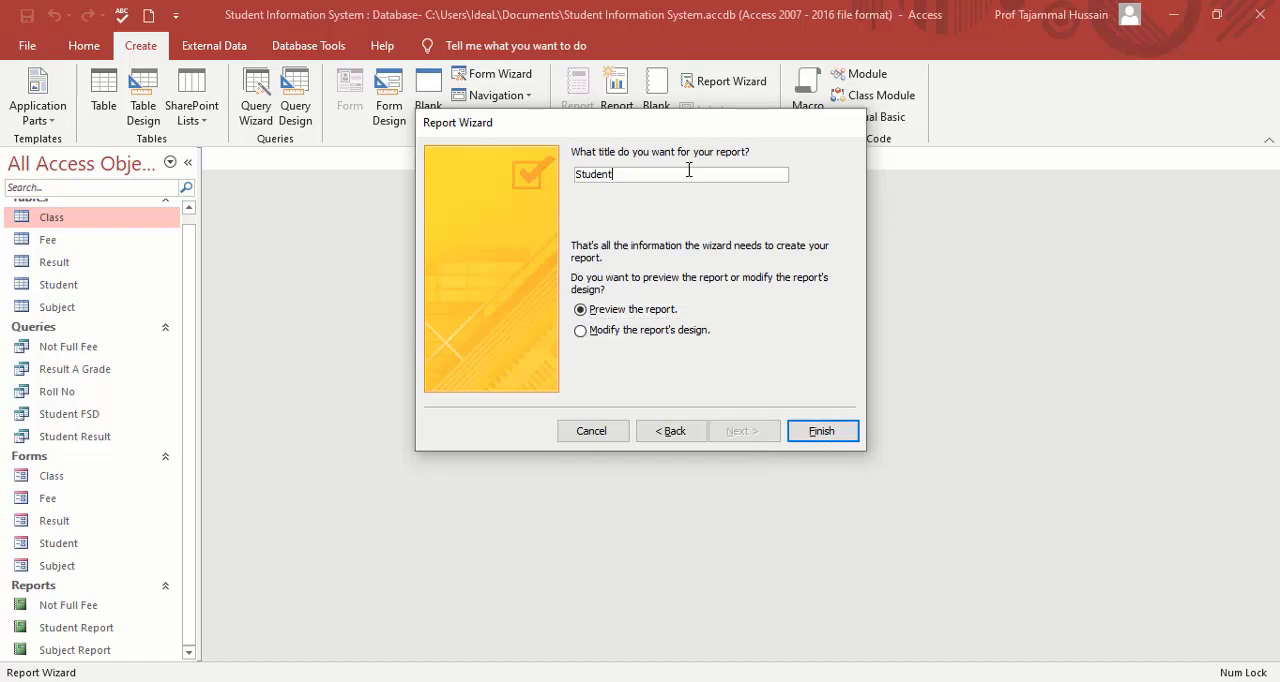
key("BackSpace")
key("BackSpace")
key("BackSpace")
key("BackSpace")
key("BackSpace")
key("BackSpace")
key("BackSpace")
type("Result A Grade")
left_click(825, 438)
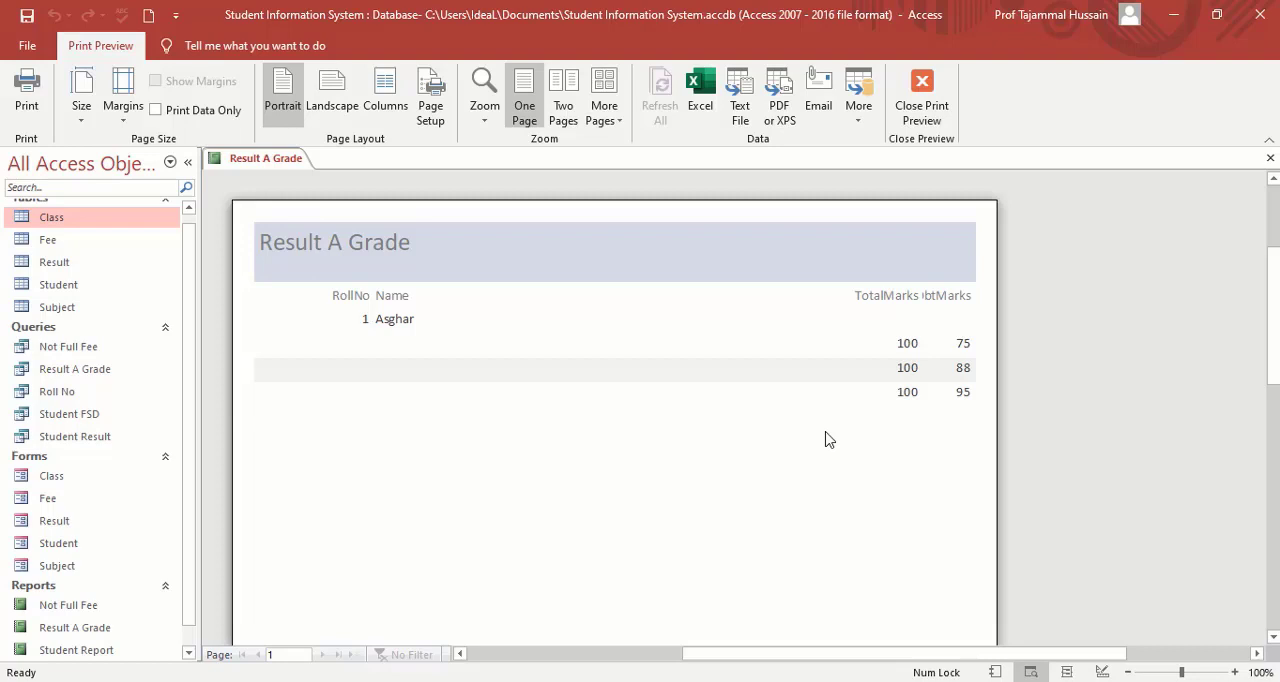
Check the reports in the object list, then exit the Result A Grade preview and close the report.
left_click_drag(191, 574, 196, 620)
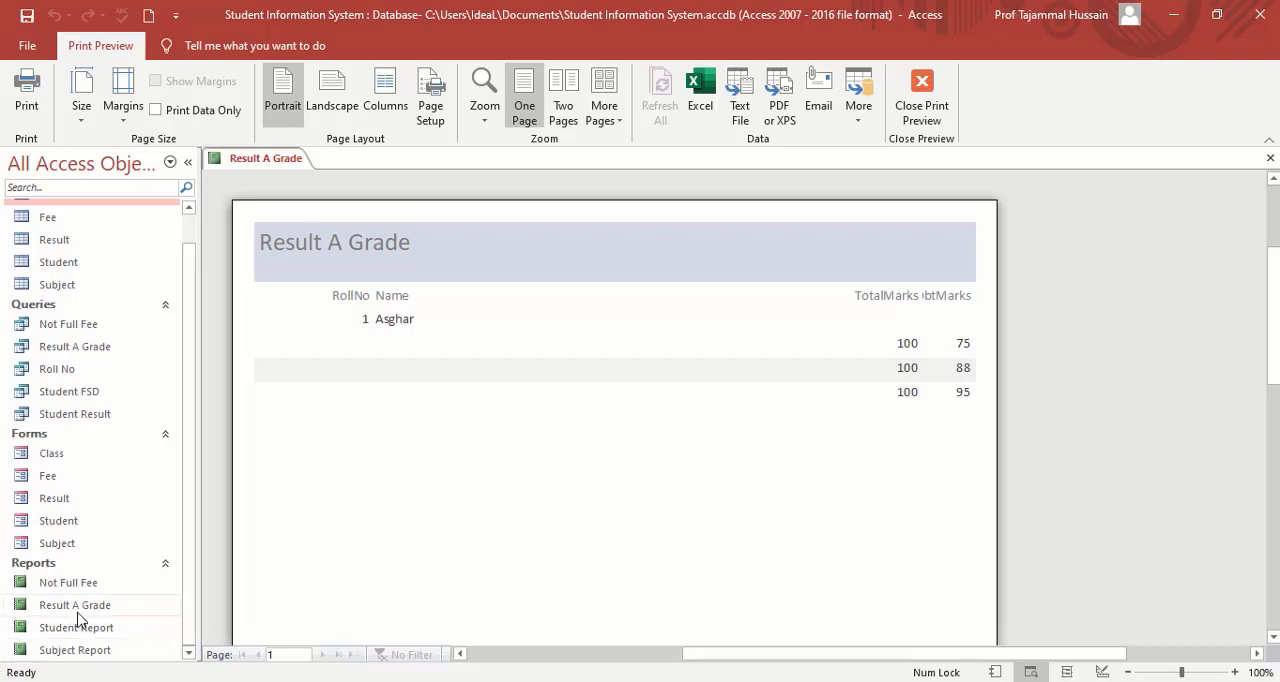
left_click(921, 100)
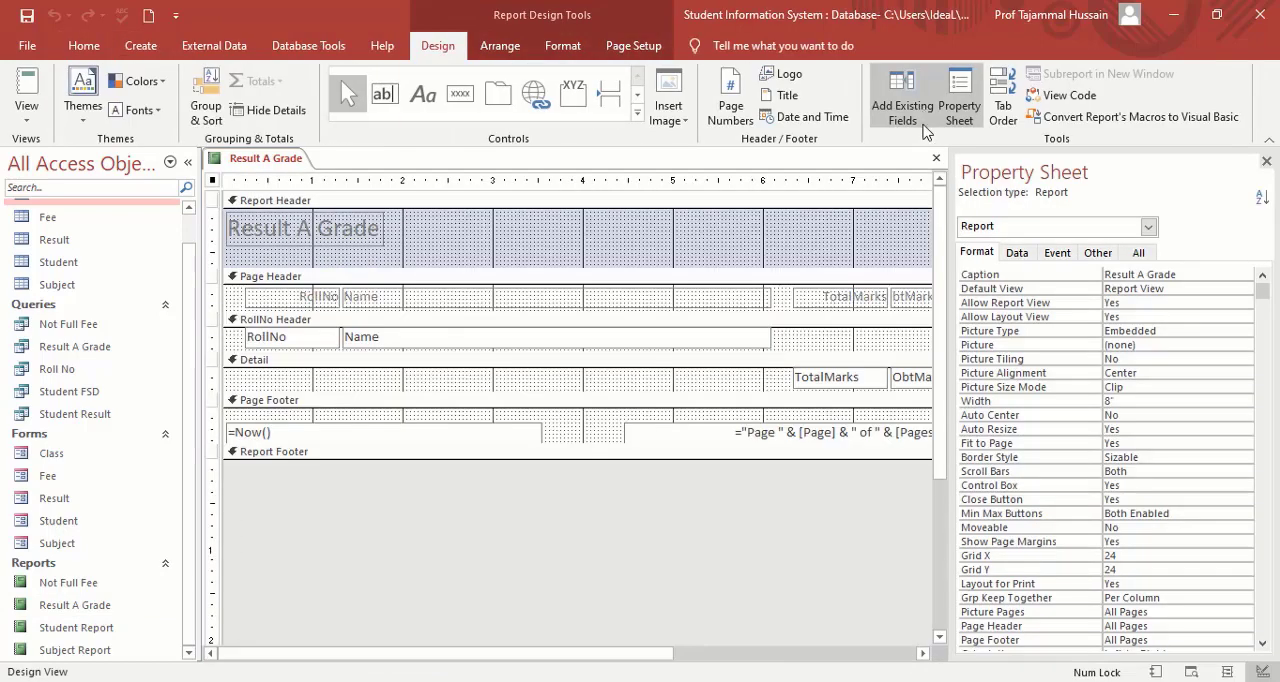
left_click(936, 158)
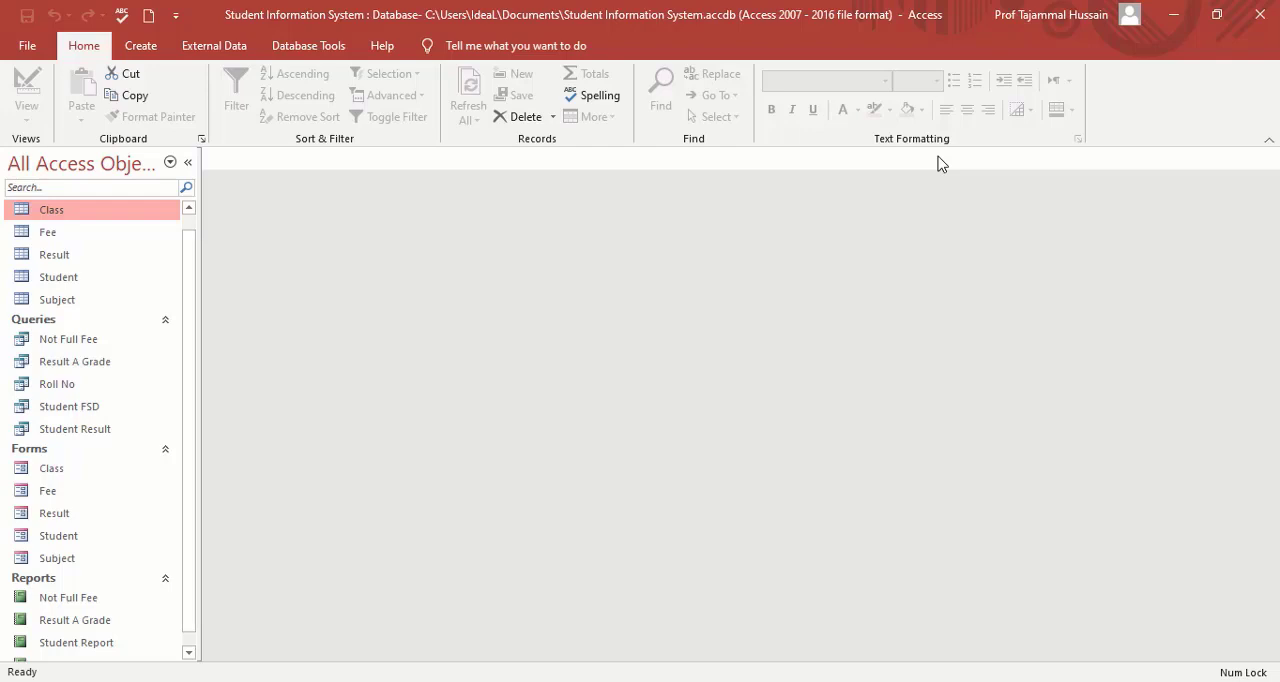
Start another Report Wizard report with all fields of the Student FSD query.
left_click(145, 48)
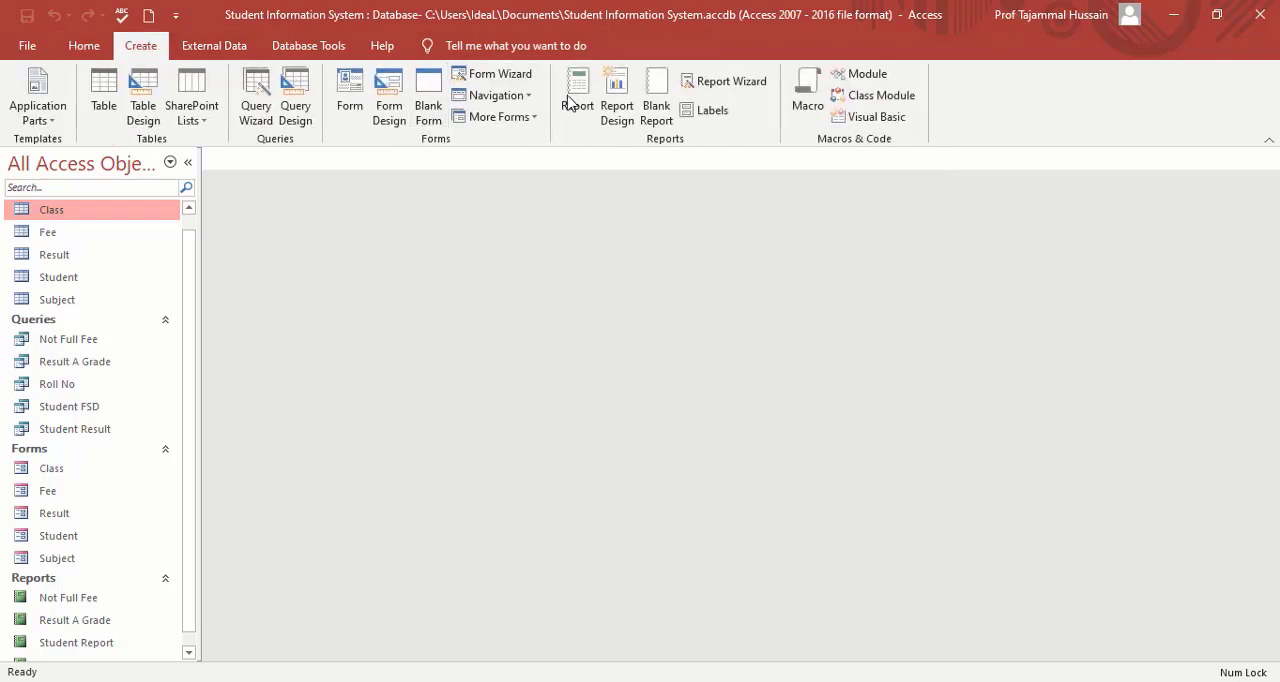
left_click(742, 90)
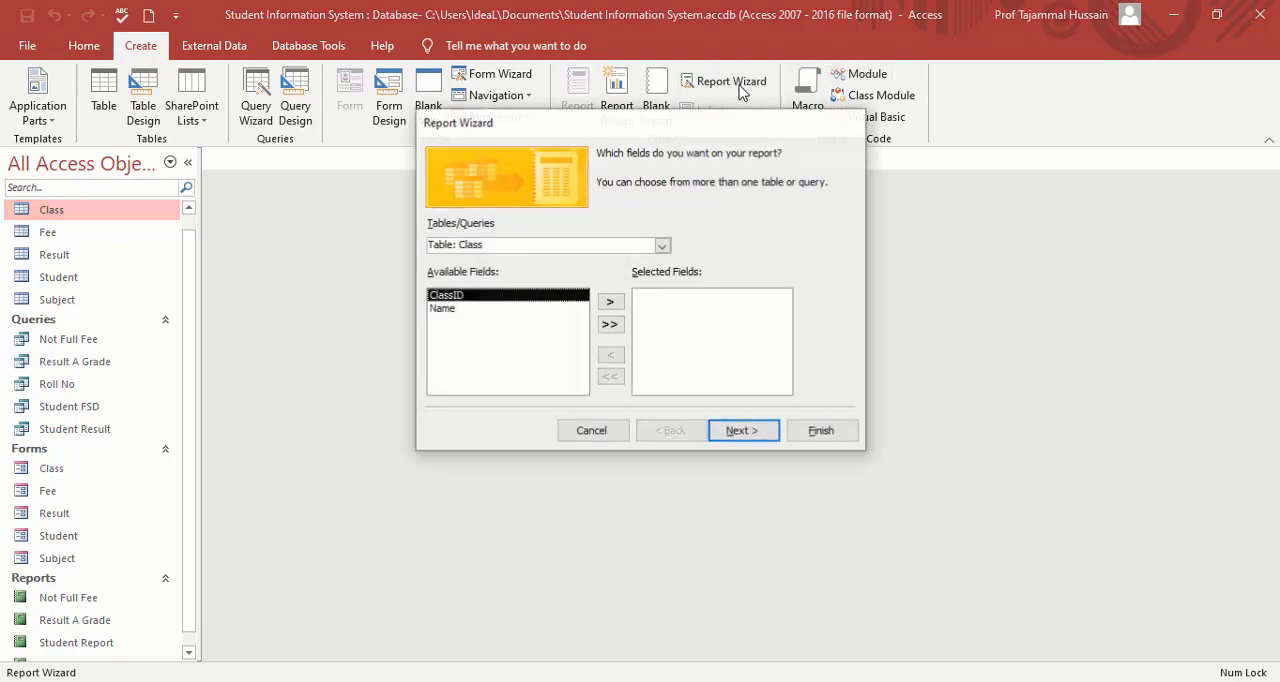
left_click(666, 248)
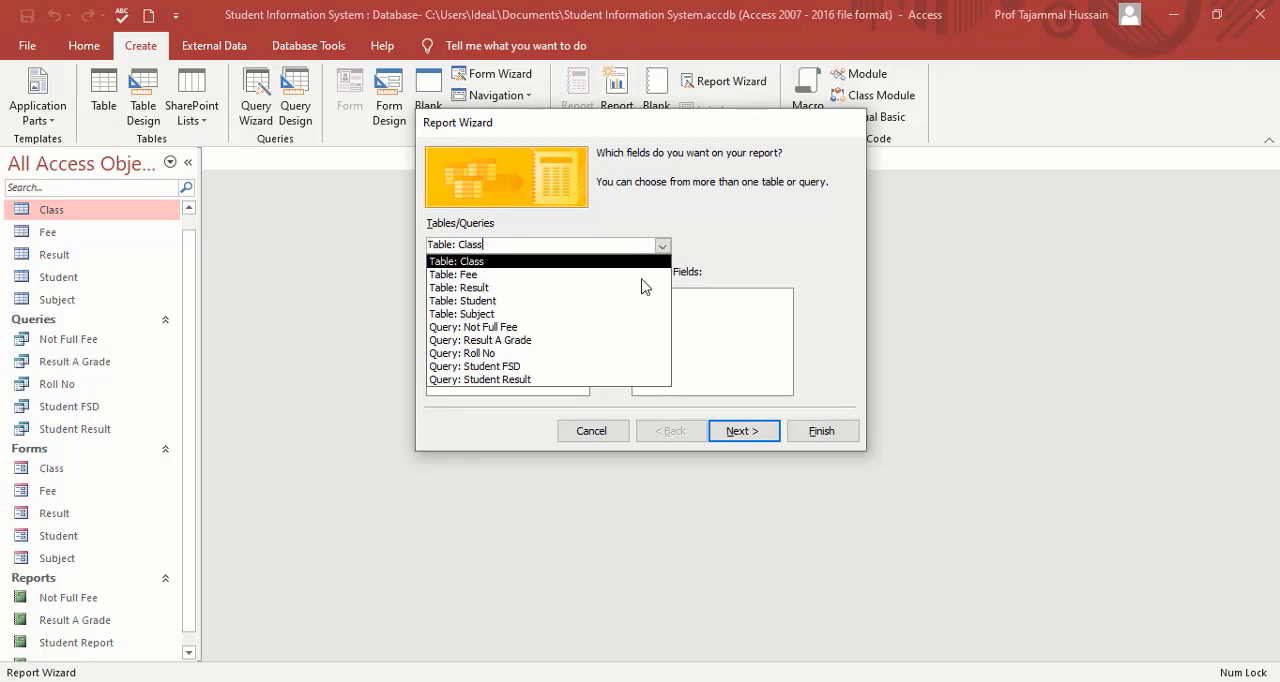
left_click(517, 366)
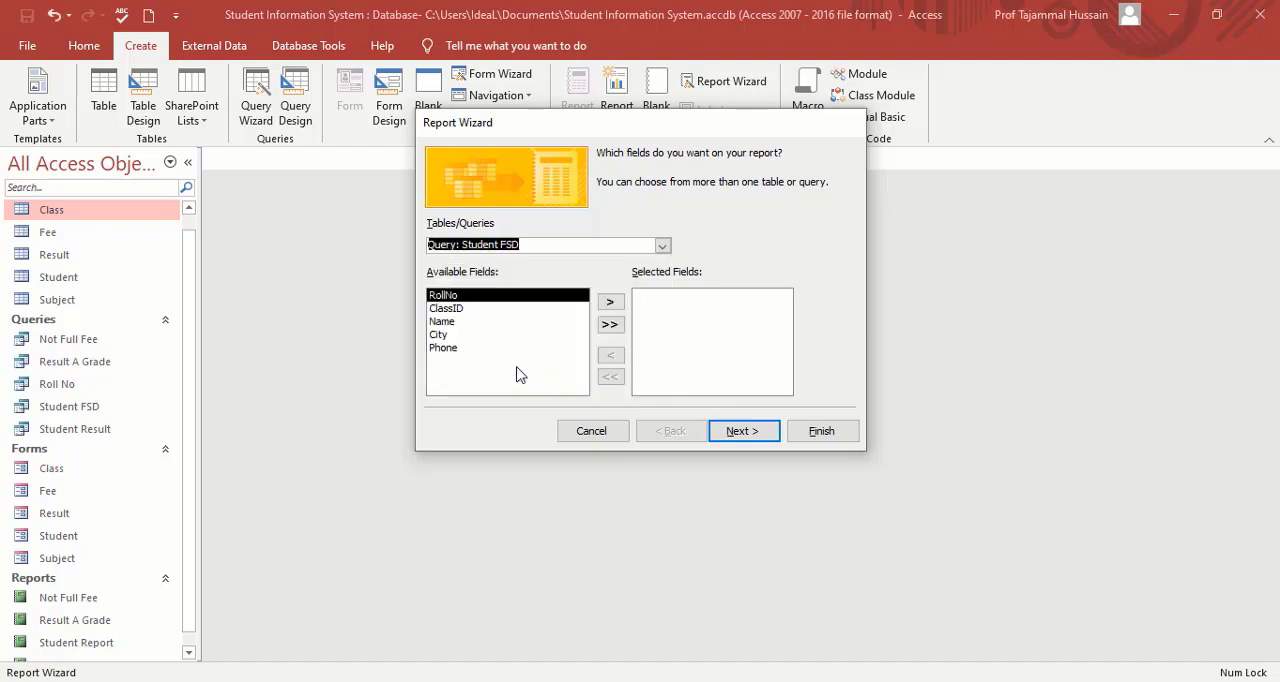
left_click(610, 325)
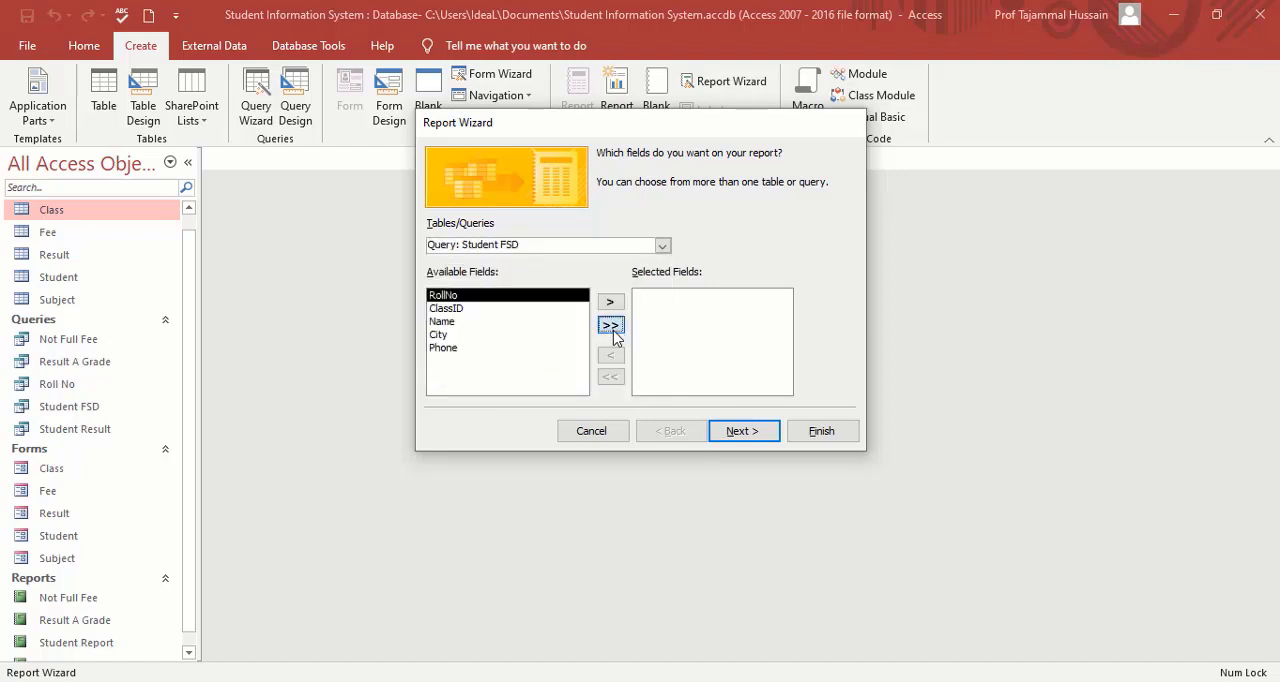
Accept the default grouping, sorting and layout, keep the title Student FSD, and generate the report preview.
left_click(744, 431)
left_click(744, 431)
left_click(744, 431)
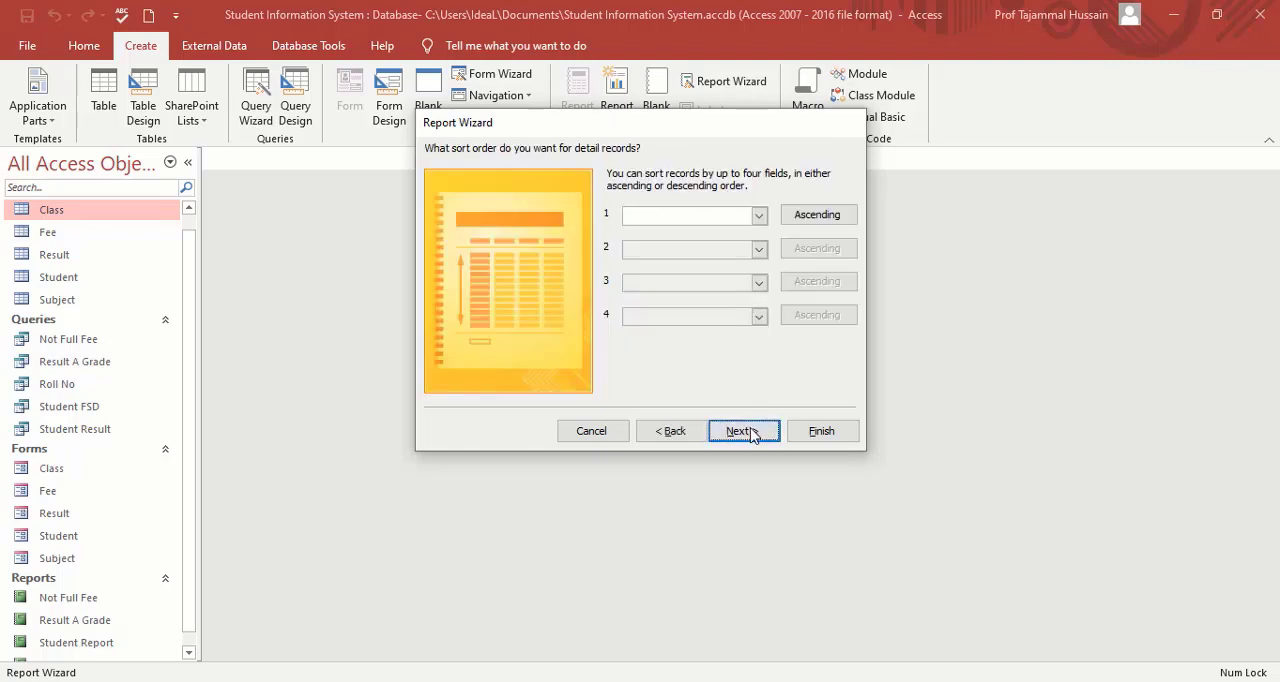
left_click(744, 431)
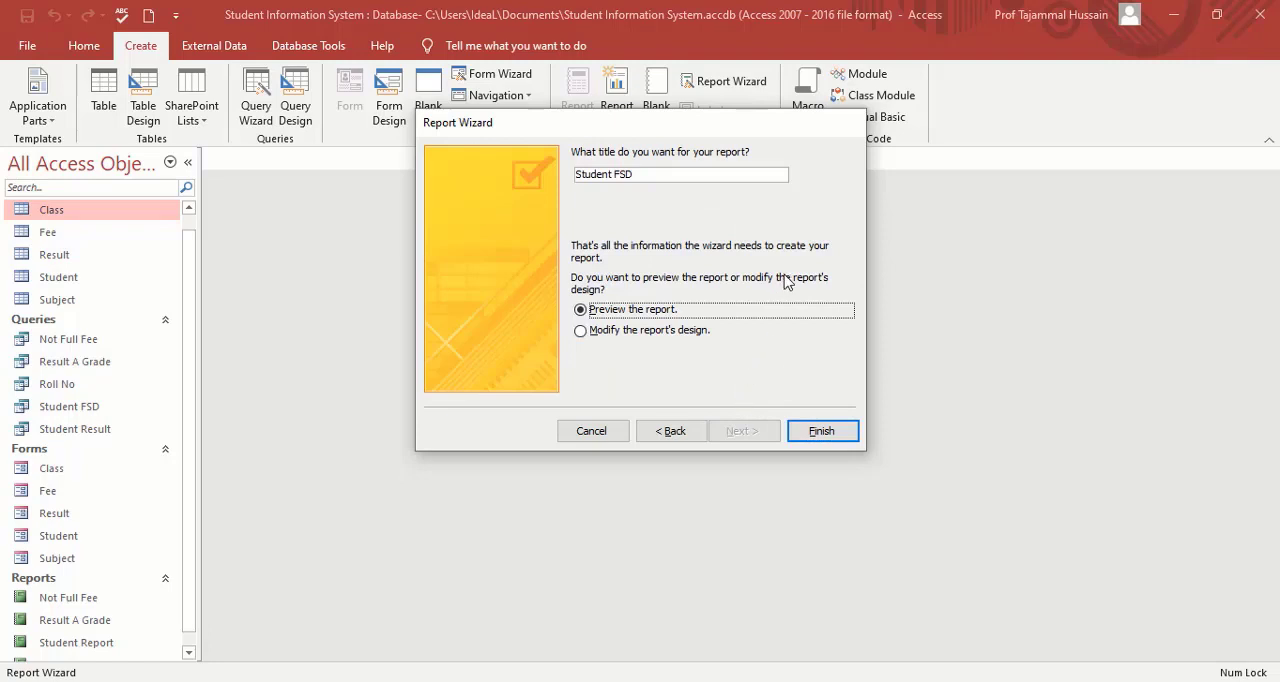
left_click(824, 432)
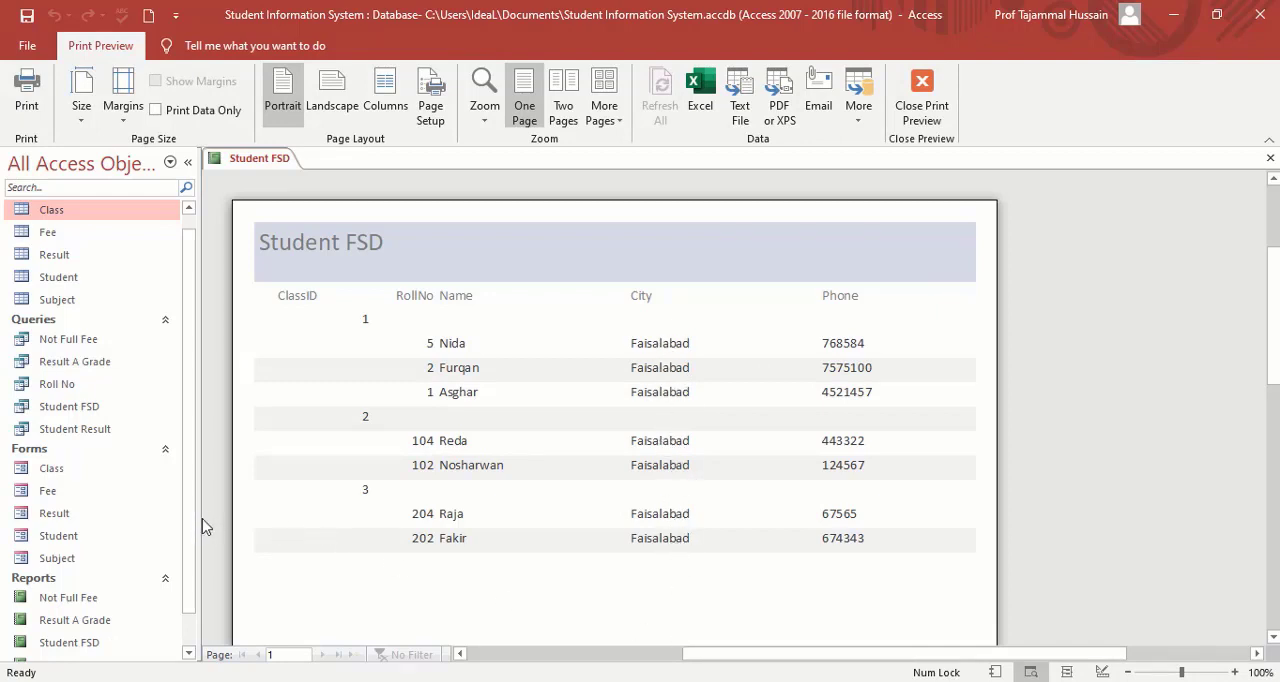
Check the reports in the object list, then exit the Student FSD preview and close the report.
scroll(193, 541, "down", 2)
scroll(196, 549, "down", 1)
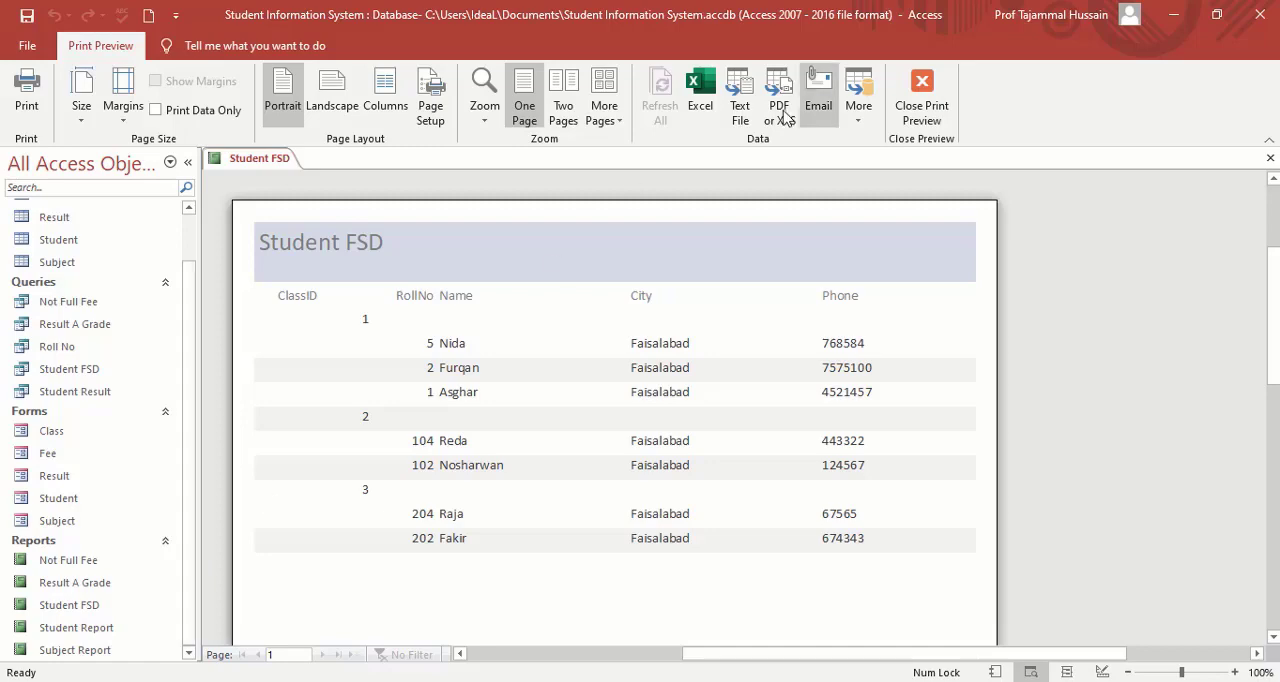
left_click(940, 112)
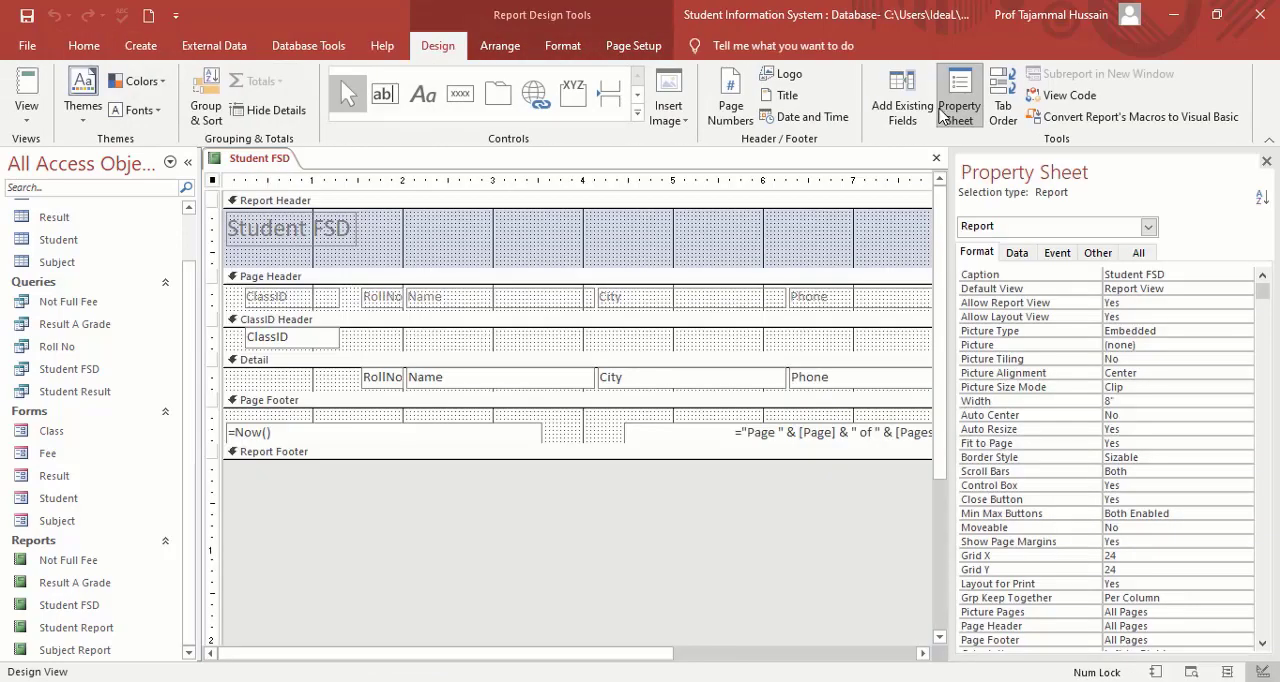
left_click(936, 160)
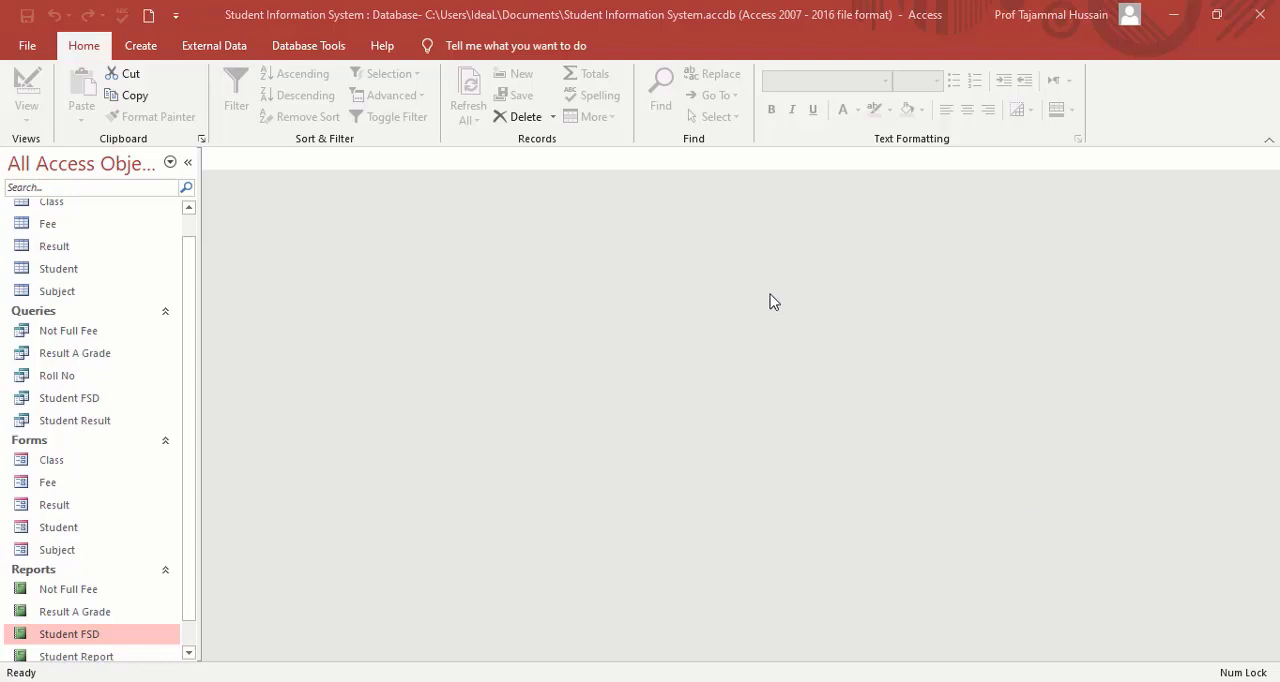
Start a new Report Wizard report with the RollNo and Name fields of the Student table.
left_click(143, 47)
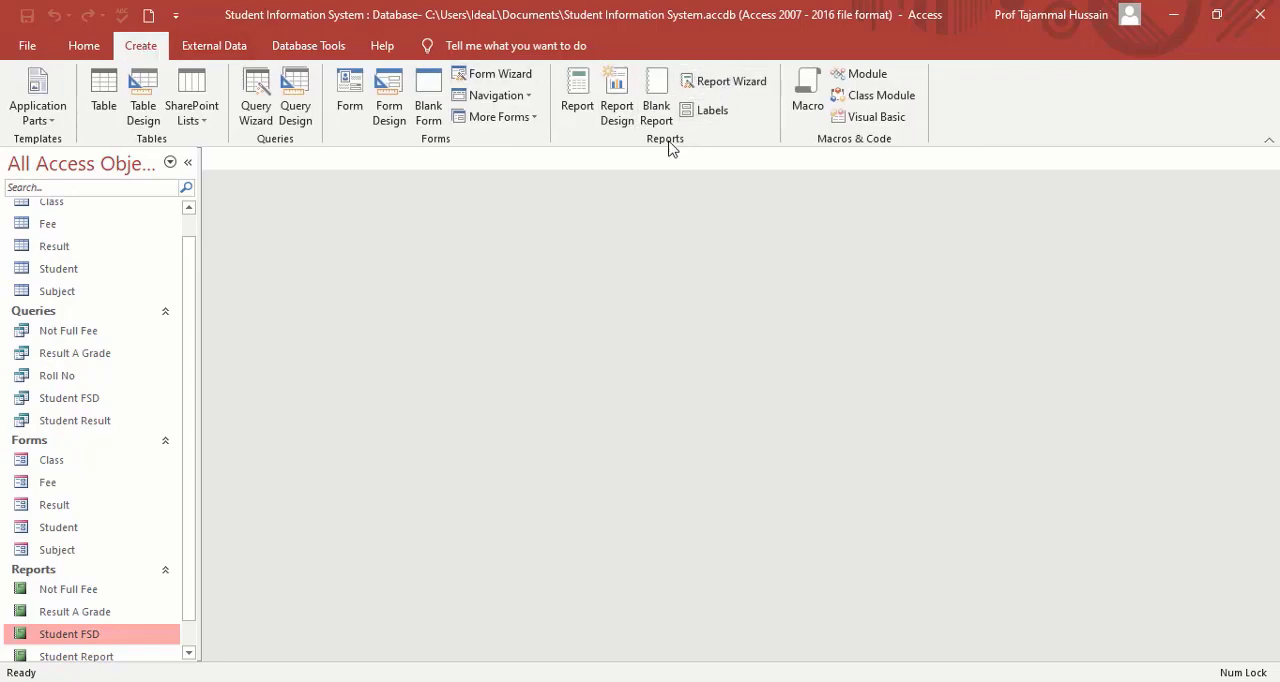
left_click(740, 84)
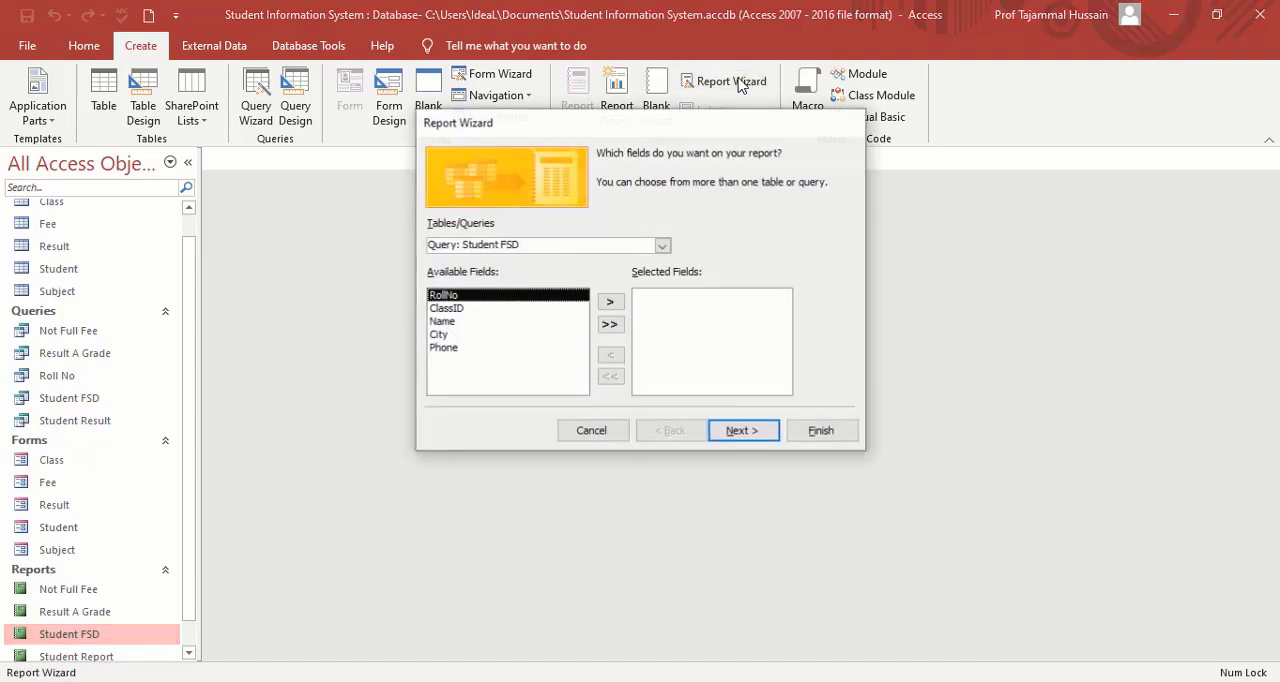
left_click(662, 246)
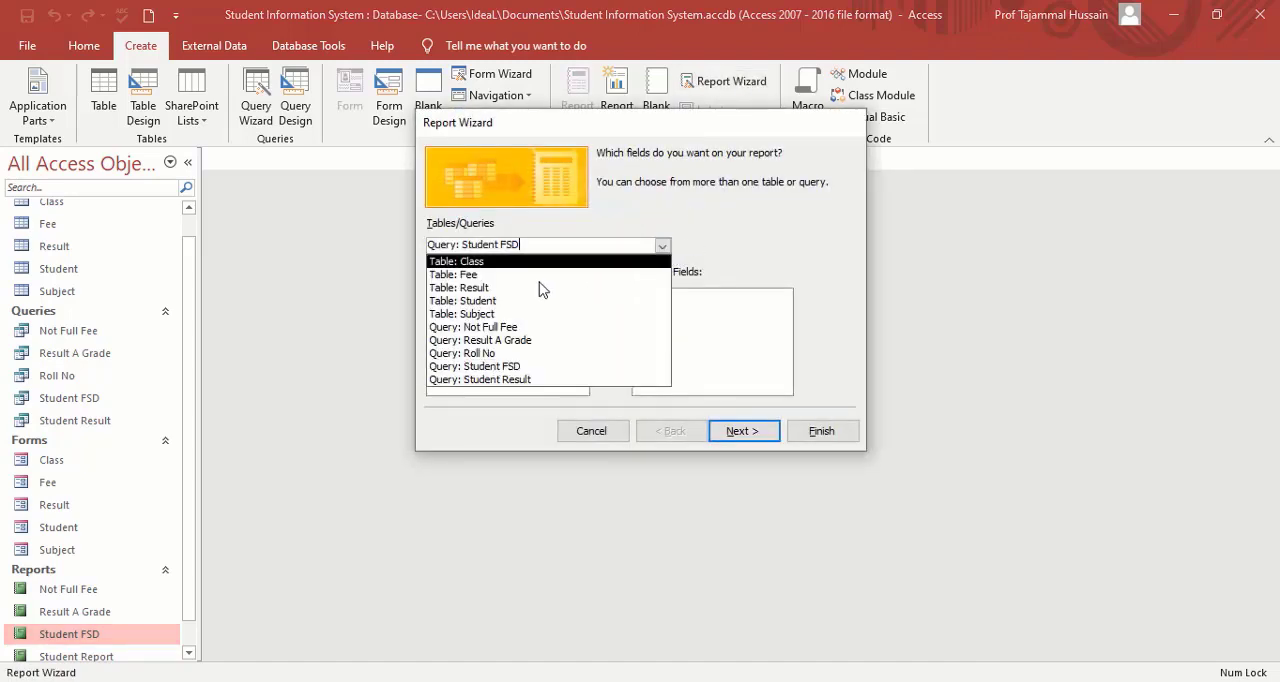
left_click(501, 302)
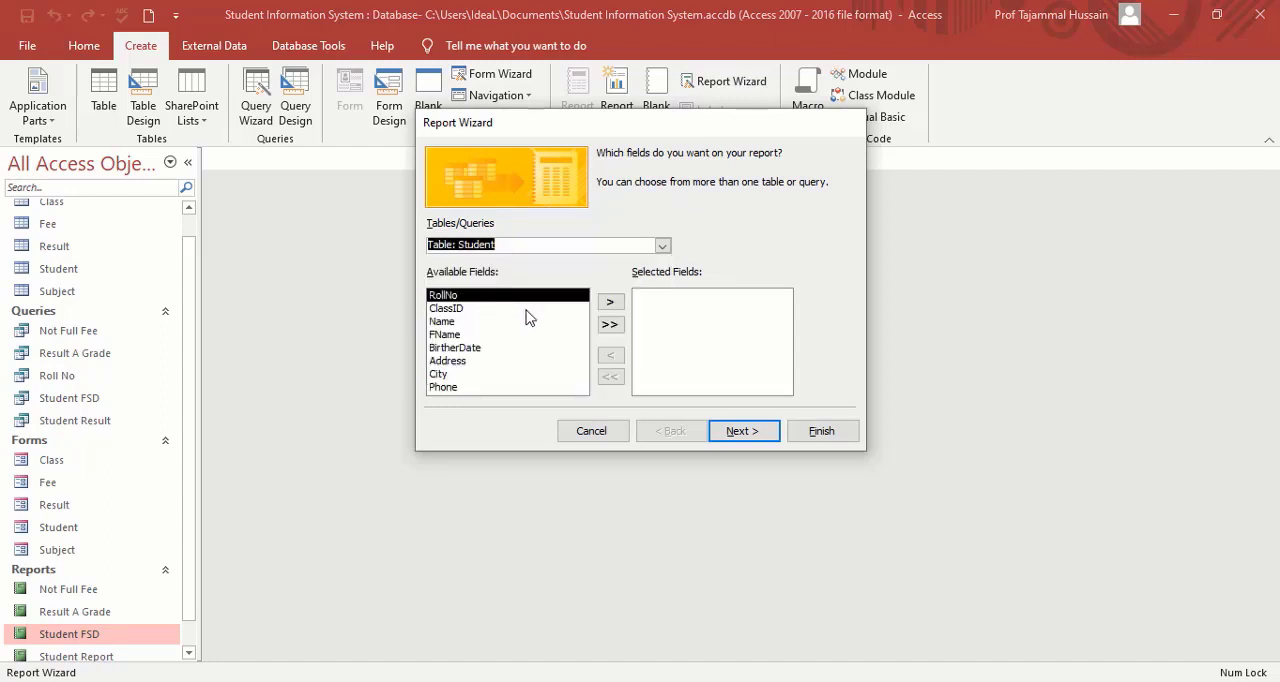
left_click(611, 304)
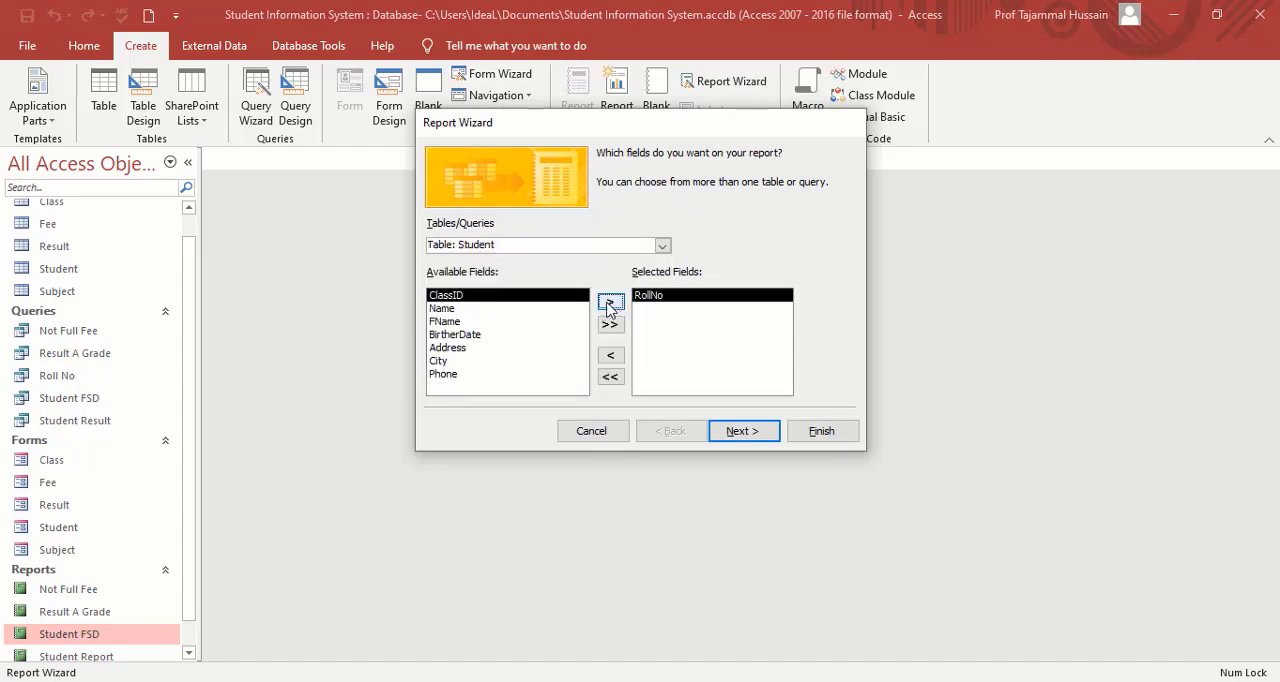
left_click(443, 308)
left_click(608, 301)
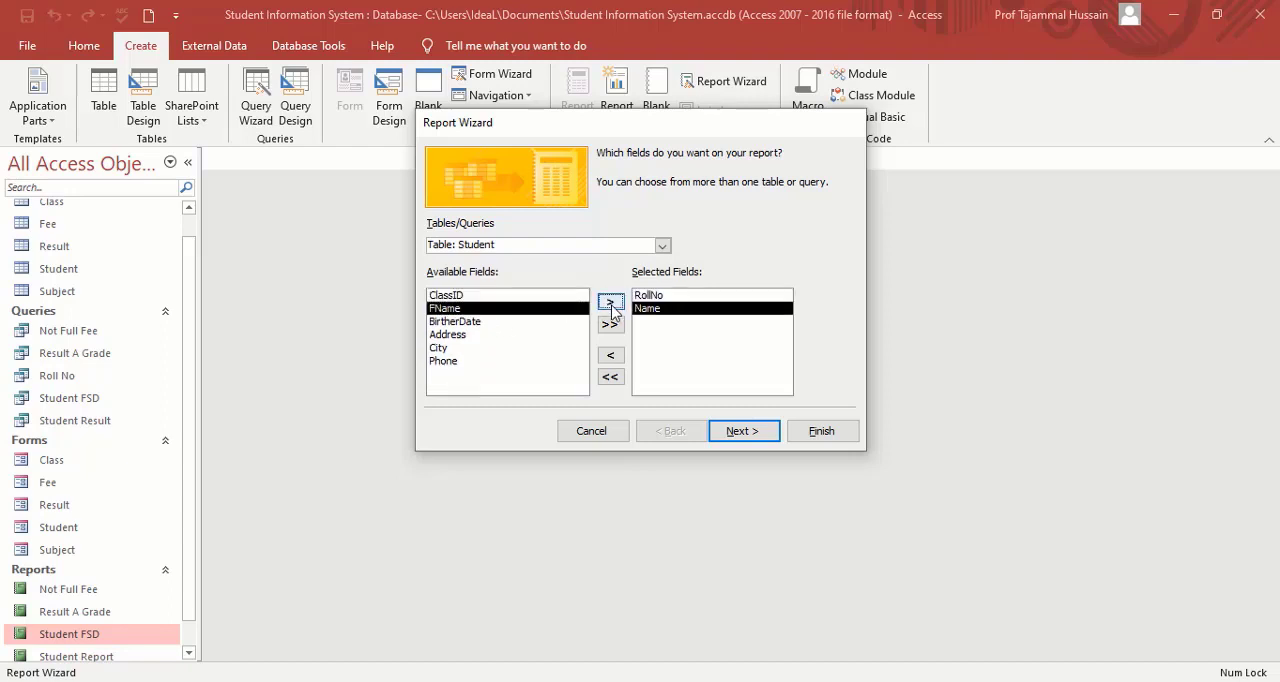
Add the Subject table's Name field and the Result table's TotalMarks and ObtMarks fields to the report.
left_click(662, 246)
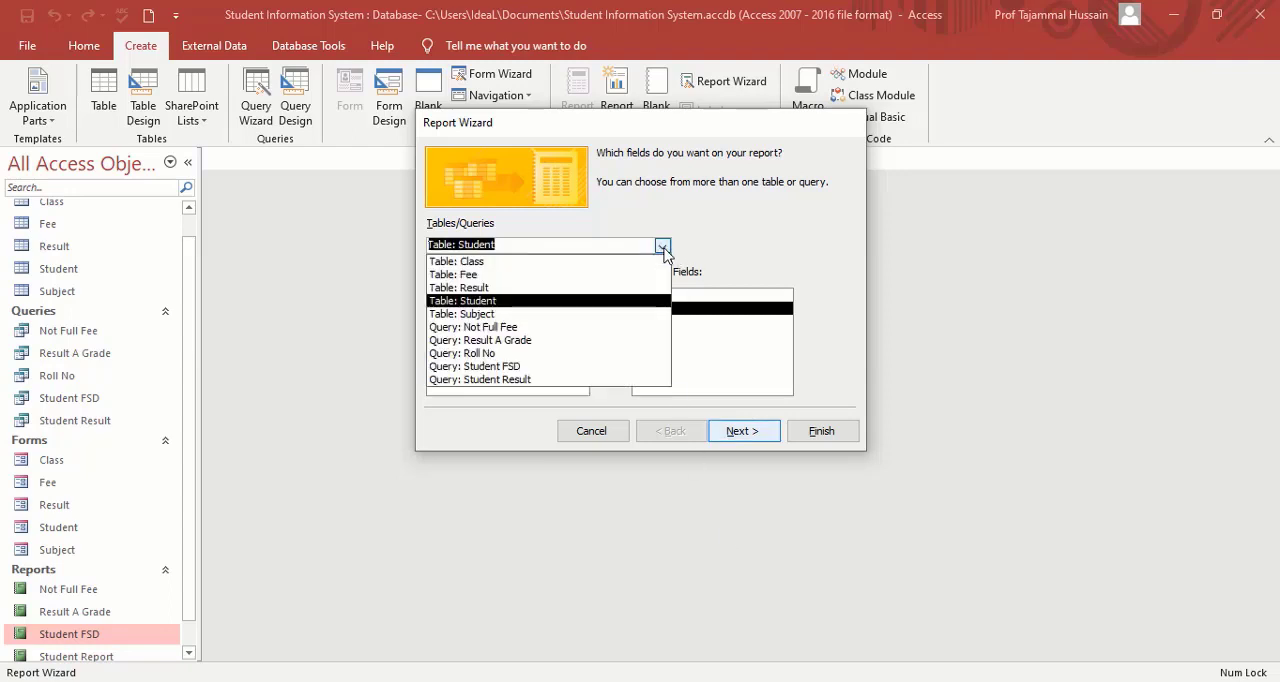
left_click(497, 314)
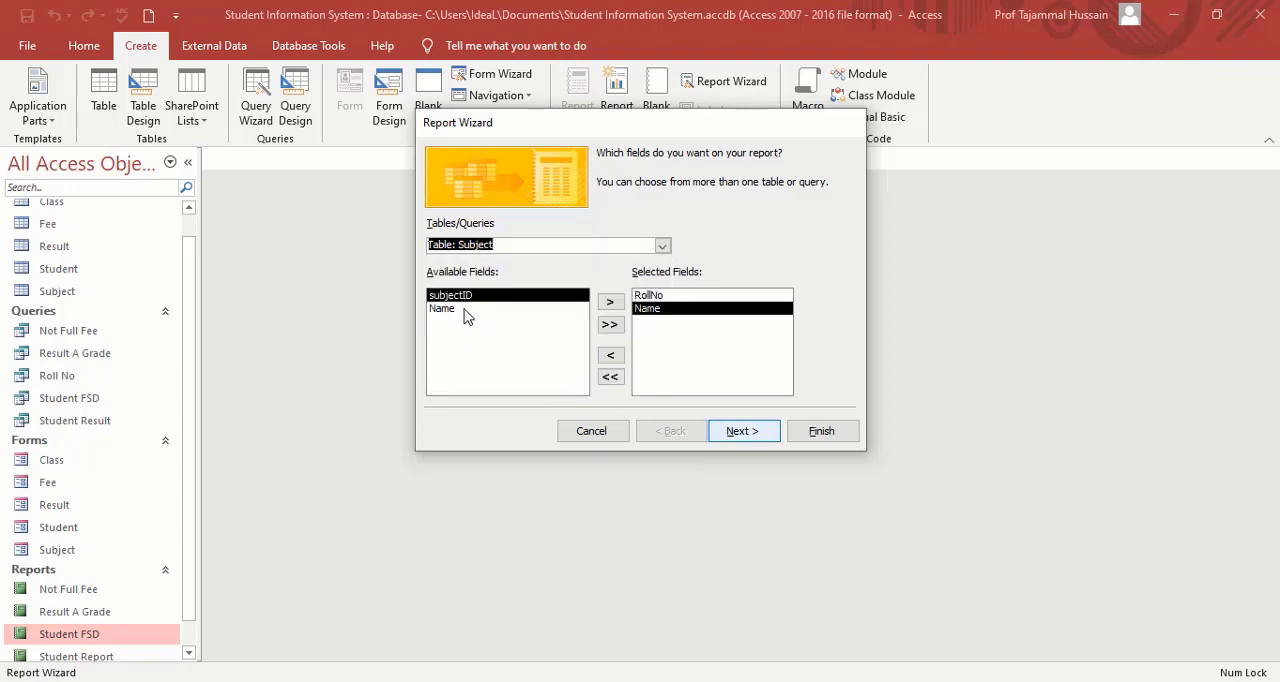
left_click(465, 312)
left_click(610, 302)
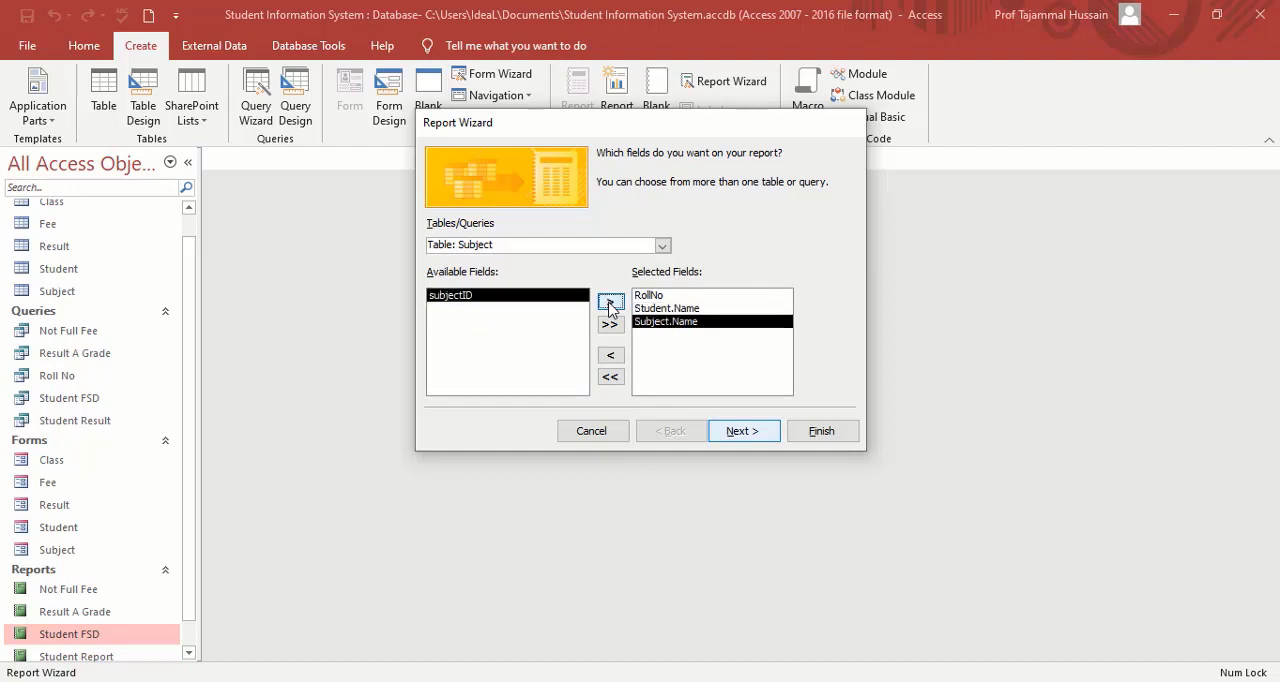
left_click(662, 246)
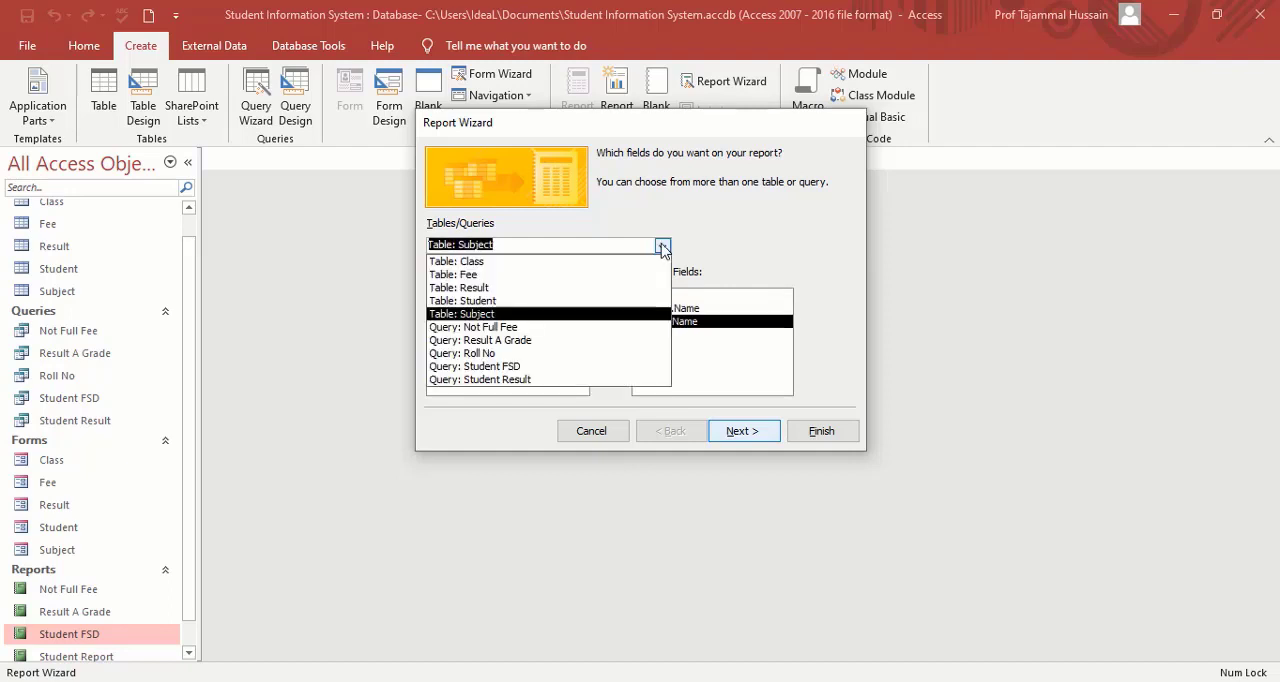
left_click(506, 288)
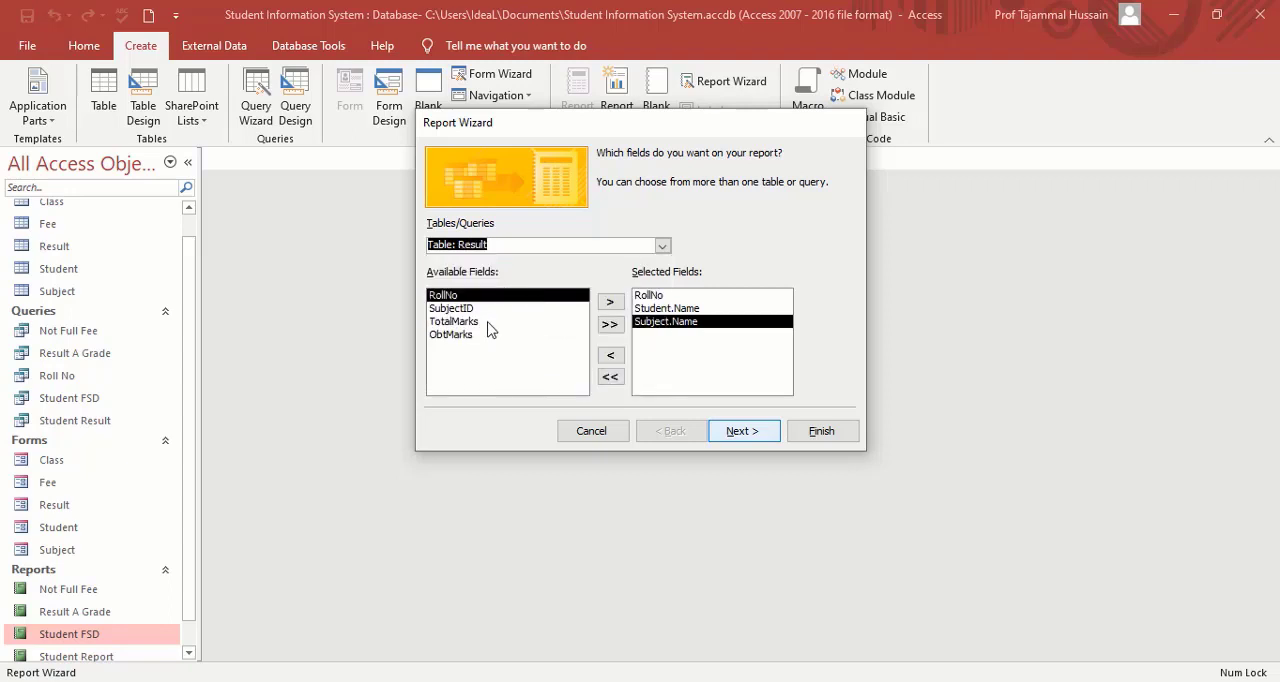
left_click(488, 322)
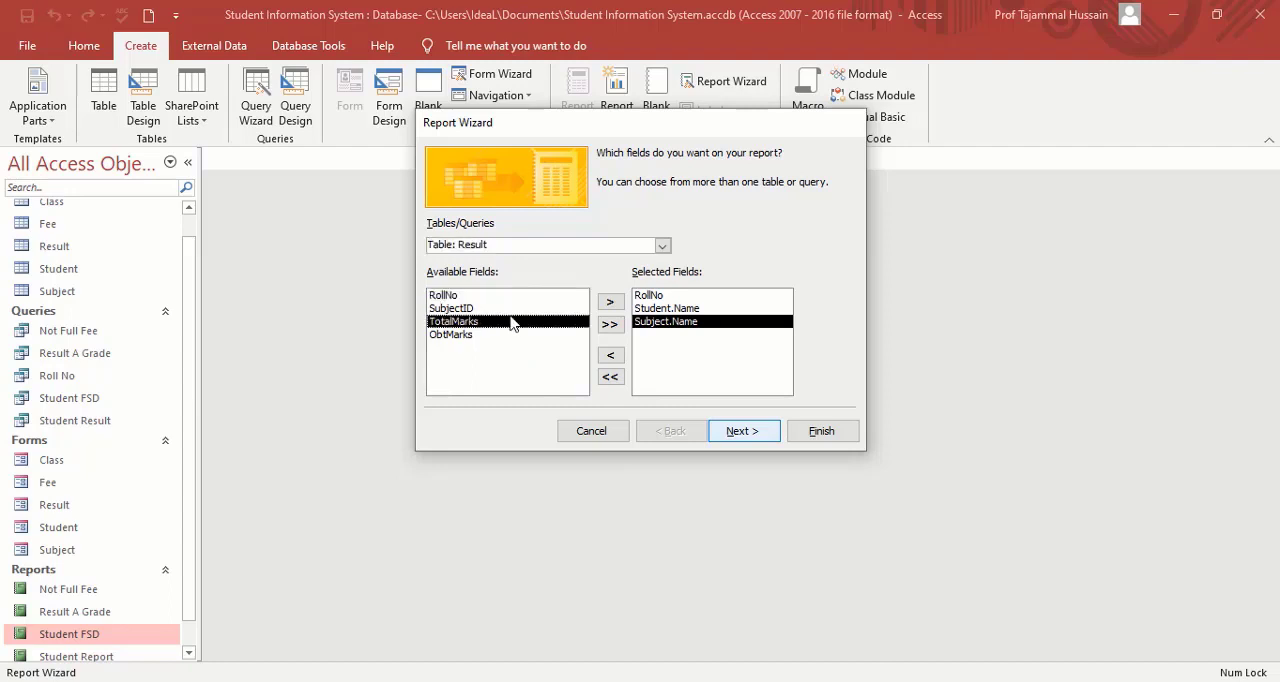
left_click(609, 302)
left_click(609, 302)
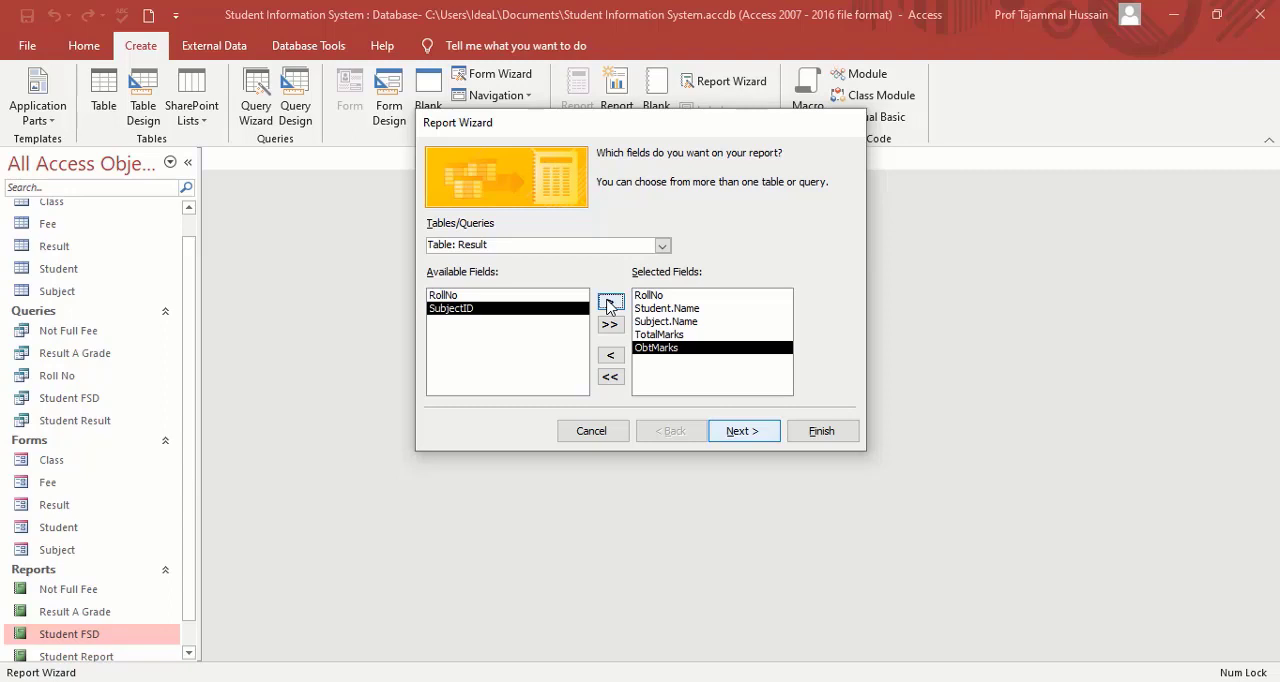
Accept the default grouping, sorting and layout, title the report Student A Grade, and generate its preview.
left_click(751, 436)
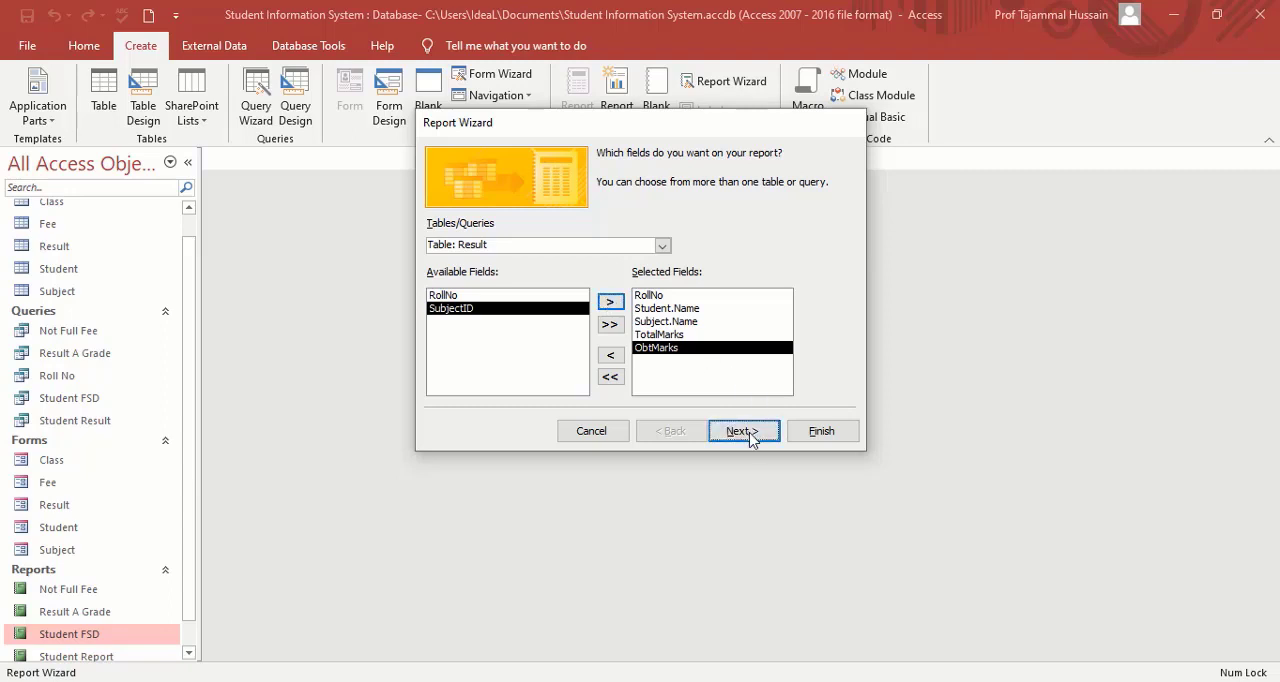
left_click(751, 436)
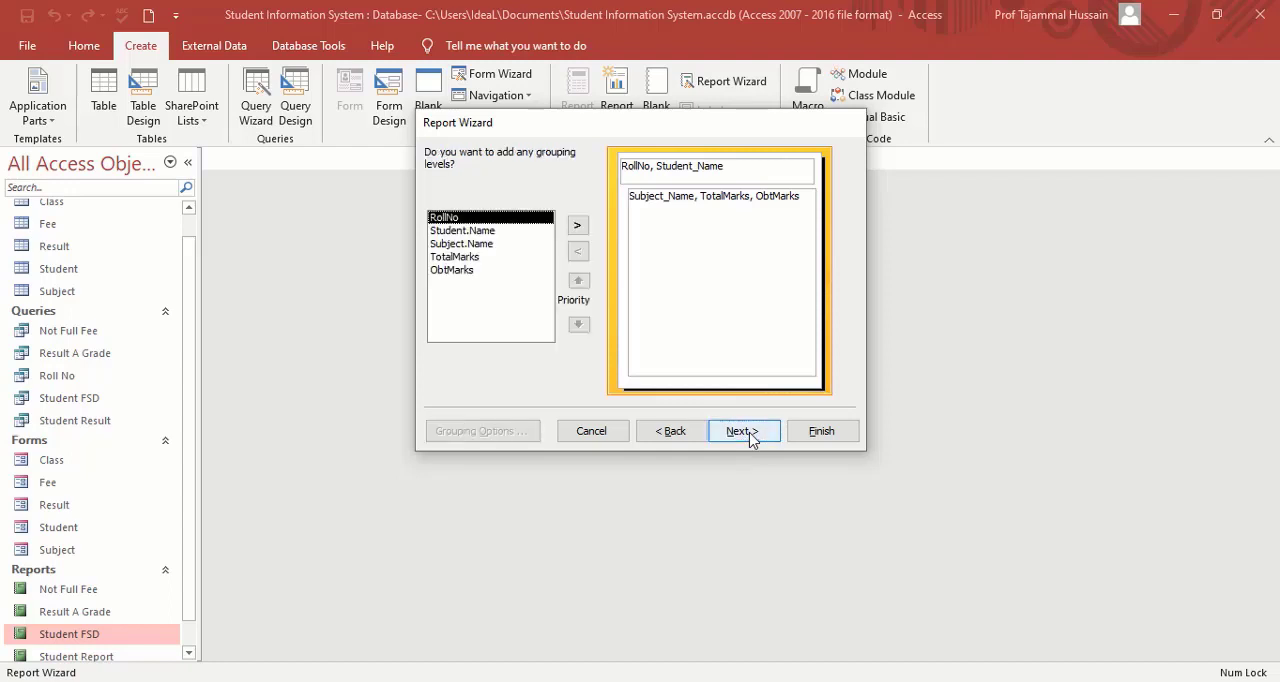
left_click(742, 431)
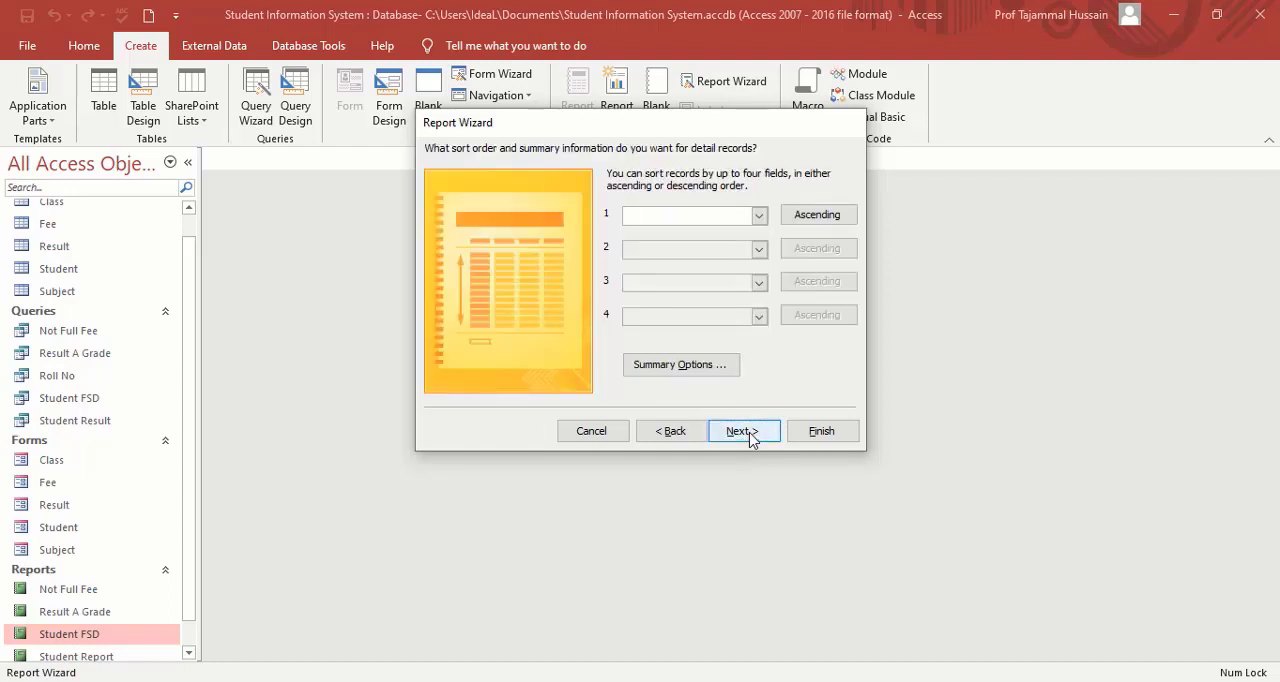
left_click(751, 436)
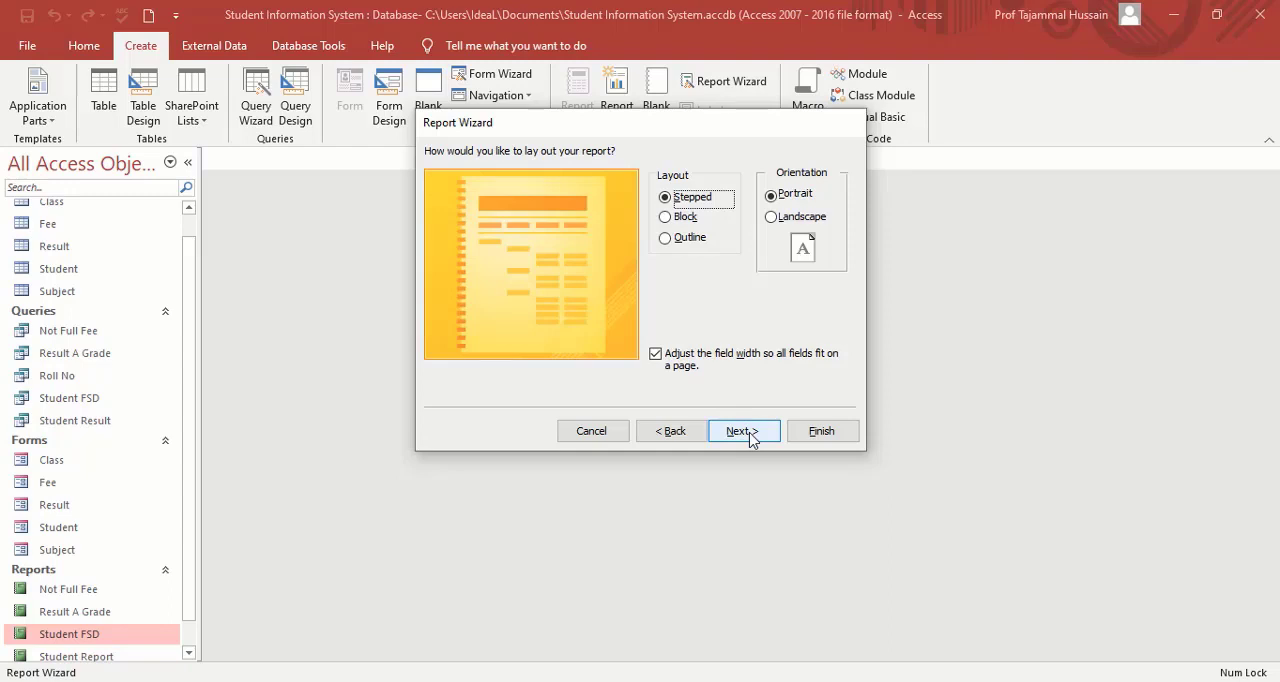
left_click(751, 436)
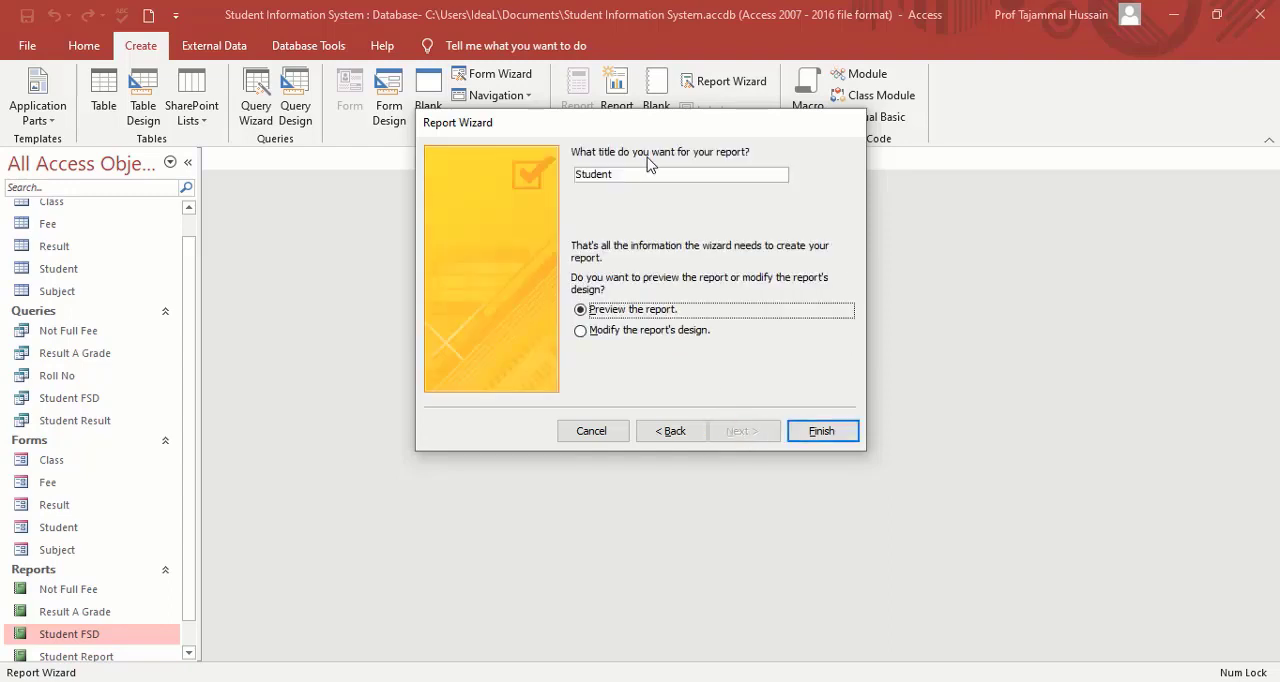
left_click(652, 176)
type("A Grade")
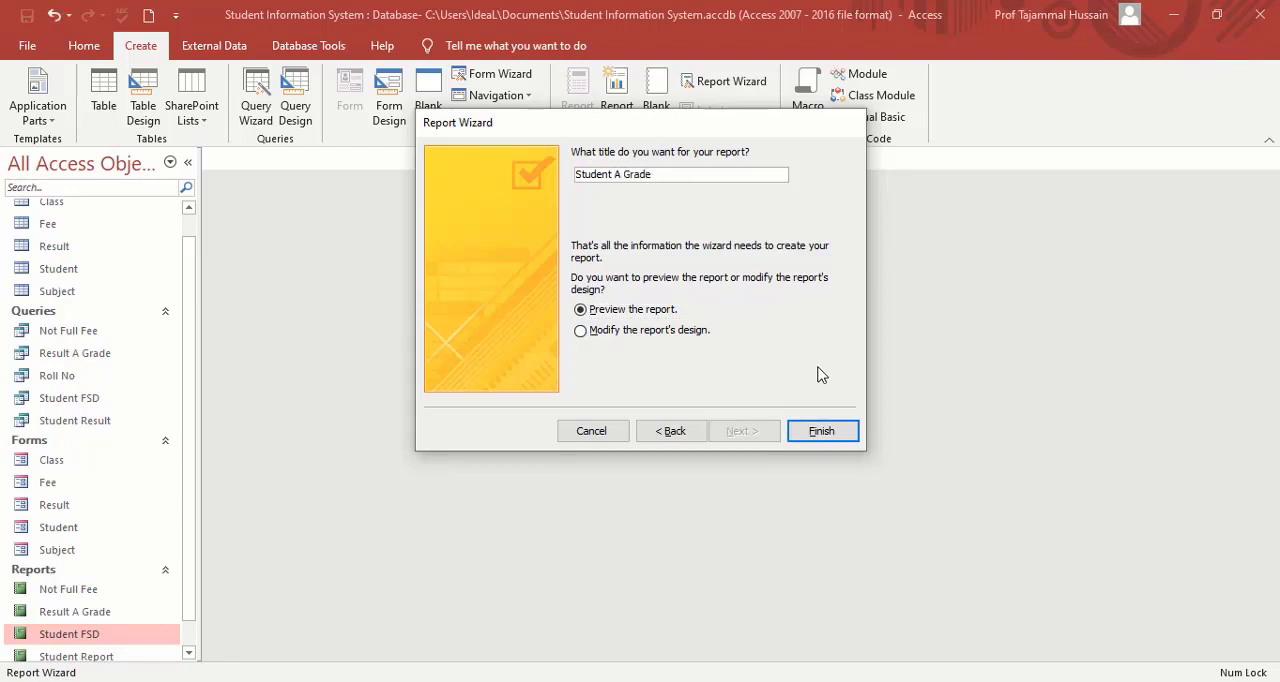
left_click(822, 431)
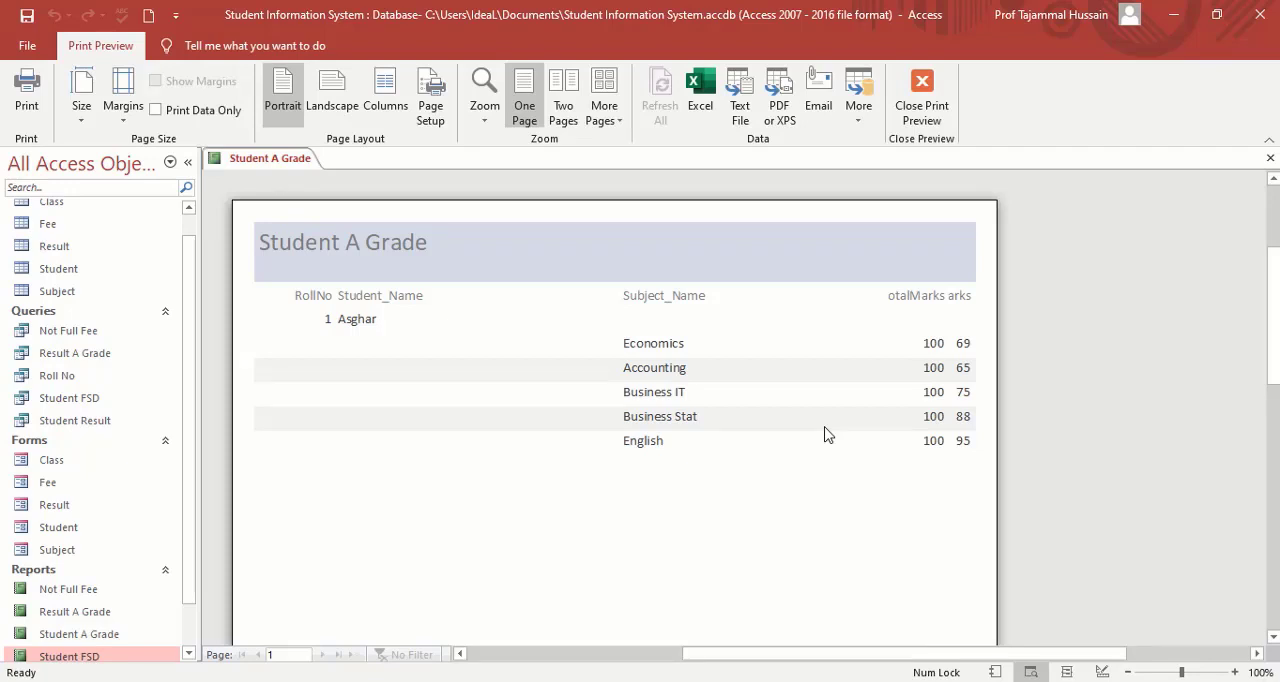
left_click_drag(195, 500, 194, 545)
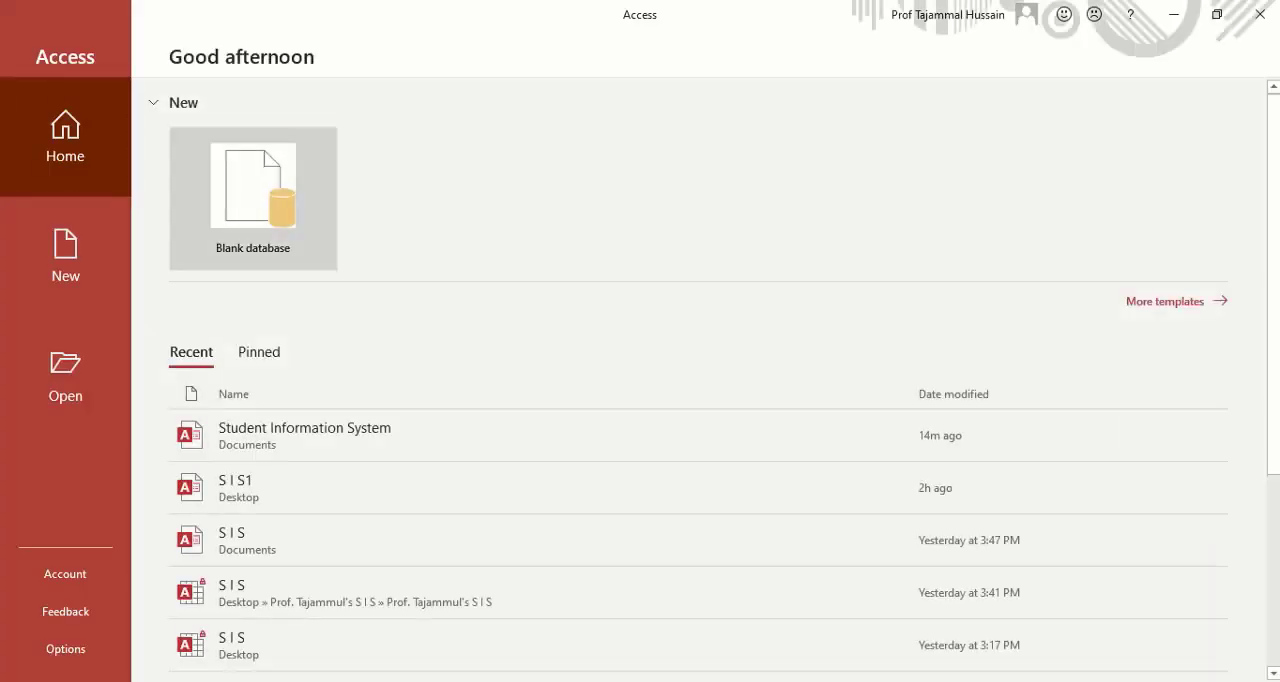
Open the recent Student Information System database and start a Form Wizard form with all fields of the Student table.
left_click(316, 443)
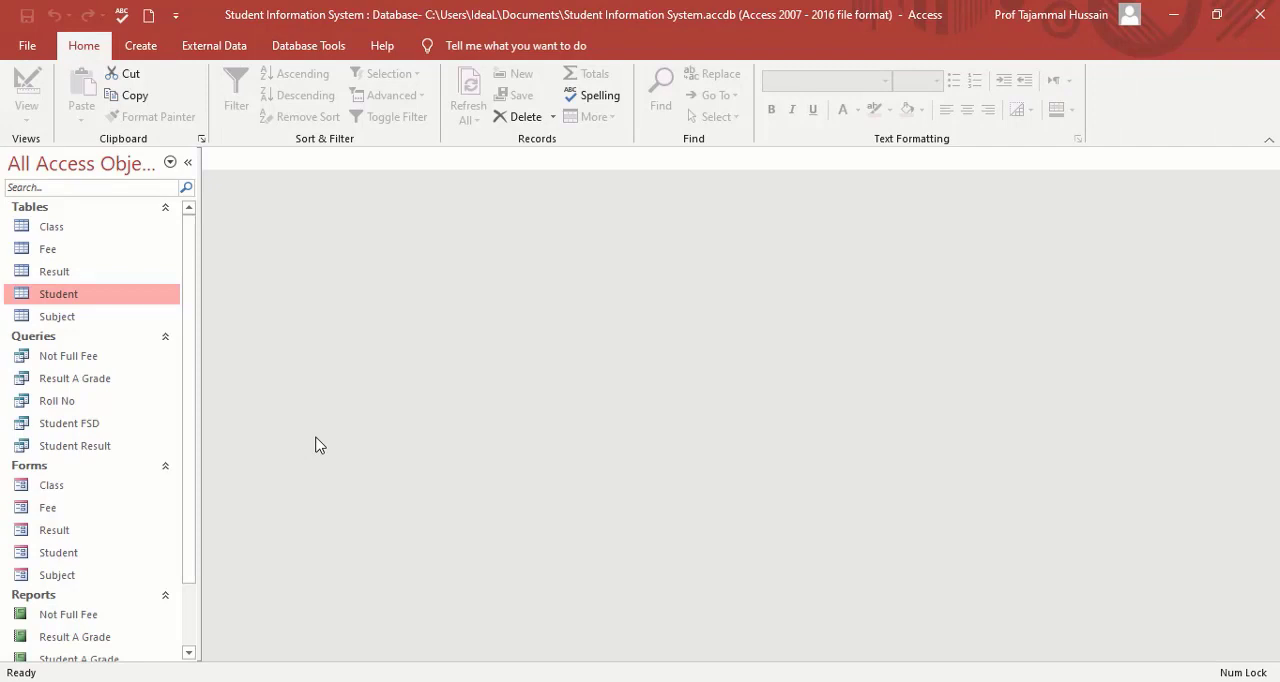
left_click(142, 46)
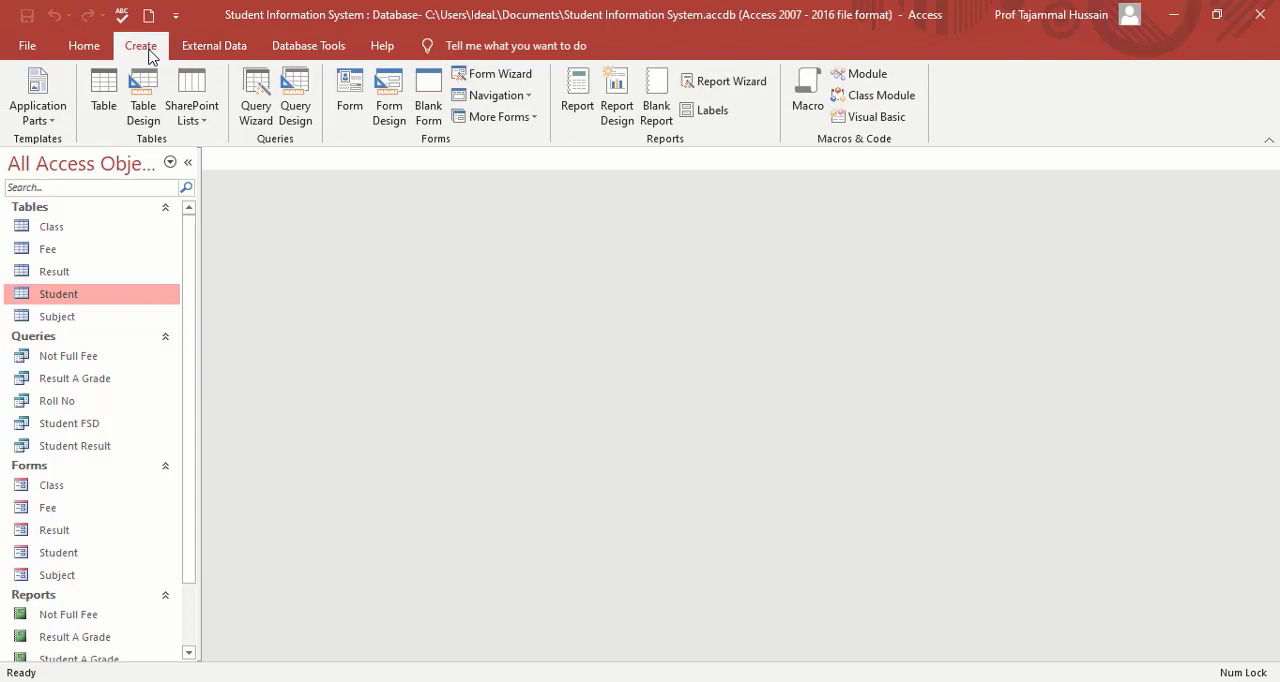
left_click(482, 75)
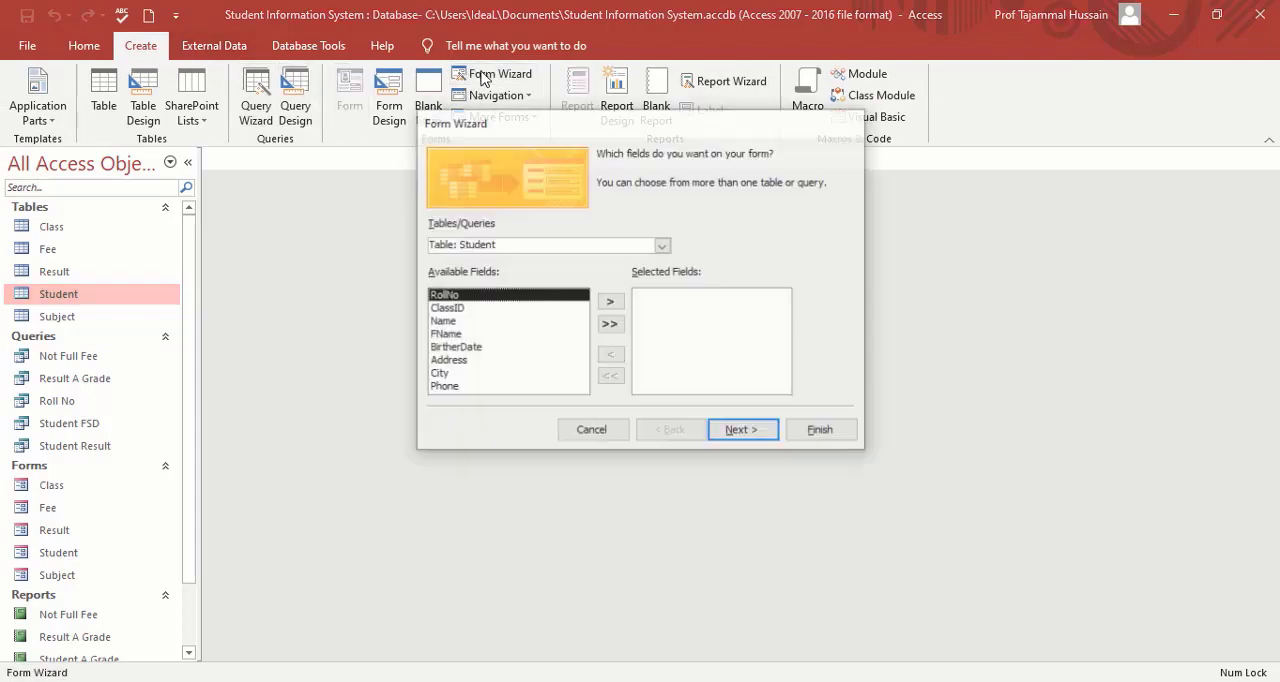
left_click(612, 324)
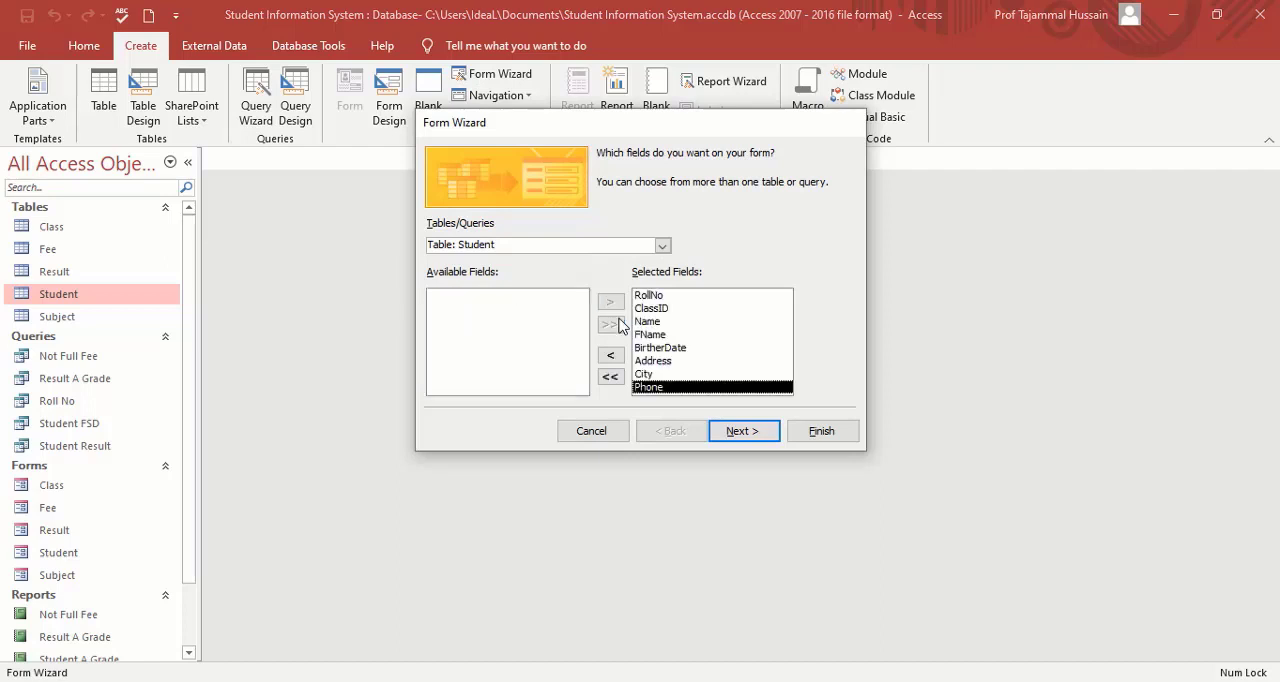
Keep the Columnar layout, title the form My Form, and generate it, closing the form once it opens.
left_click(752, 440)
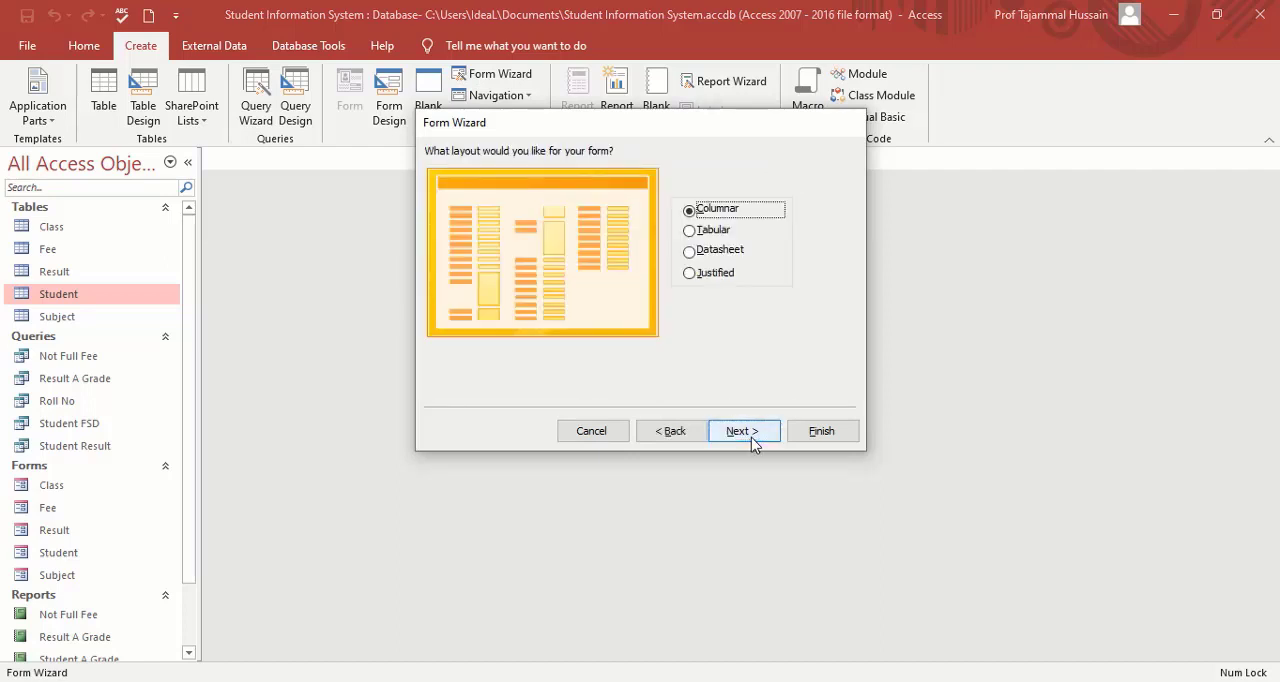
left_click(752, 440)
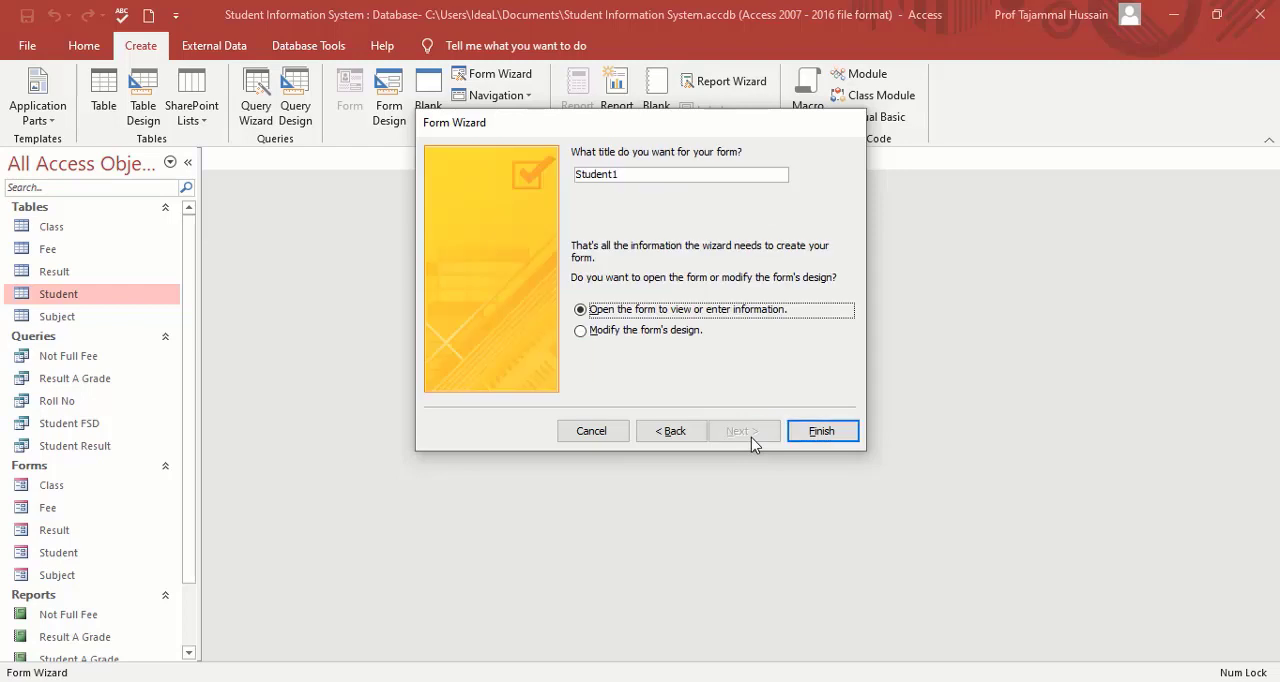
left_click(670, 177)
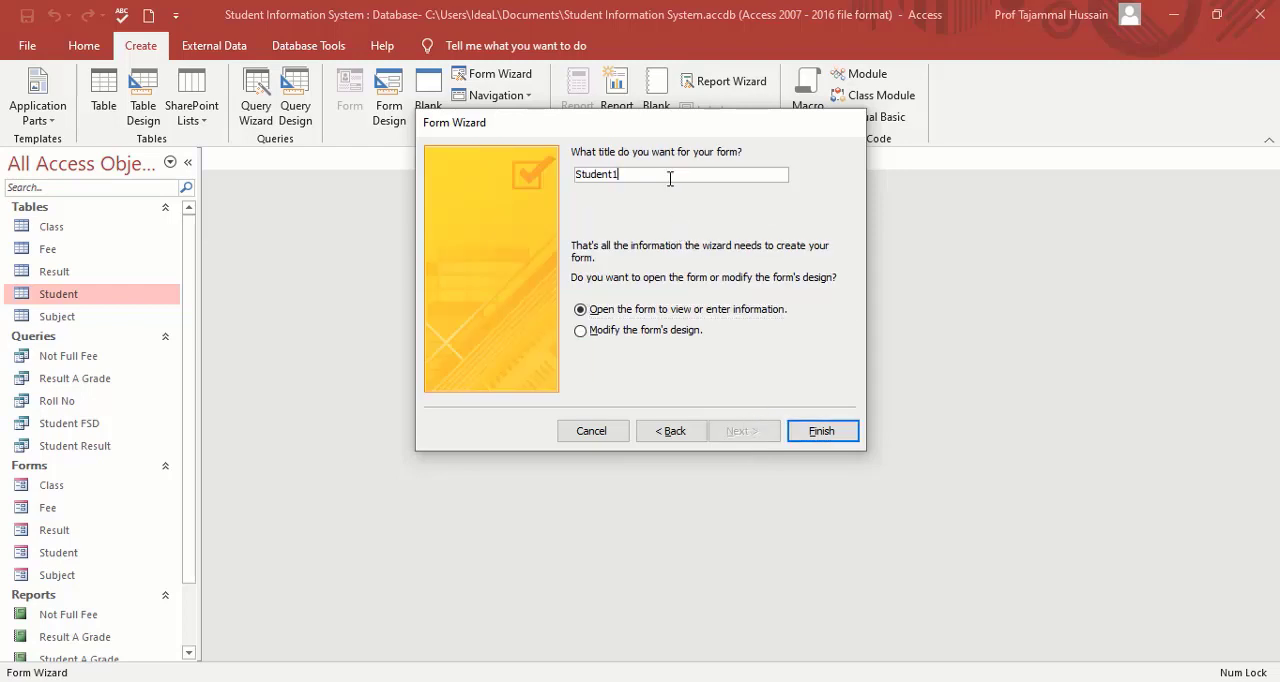
key("BackSpace")
key("BackSpace")
key("BackSpace")
key("BackSpace")
key("BackSpace")
key("BackSpace")
key("BackSpace")
key("BackSpace")
left_click(834, 434)
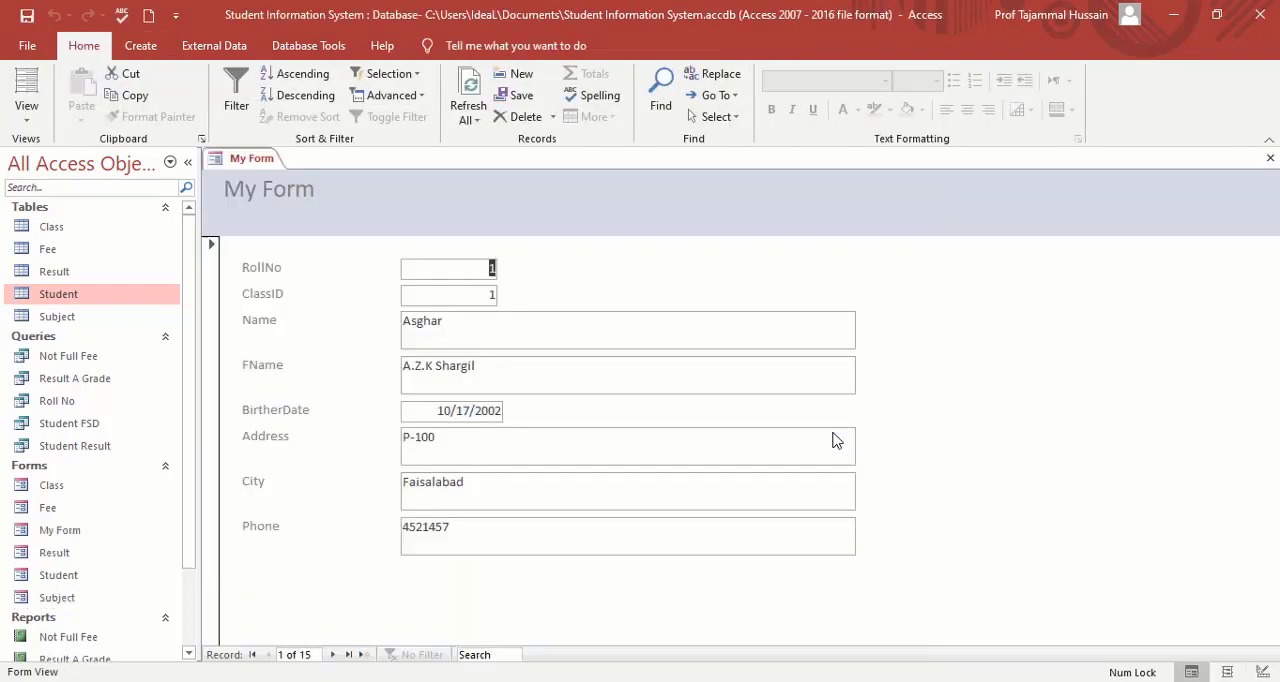
right_click(265, 163)
left_click(306, 192)
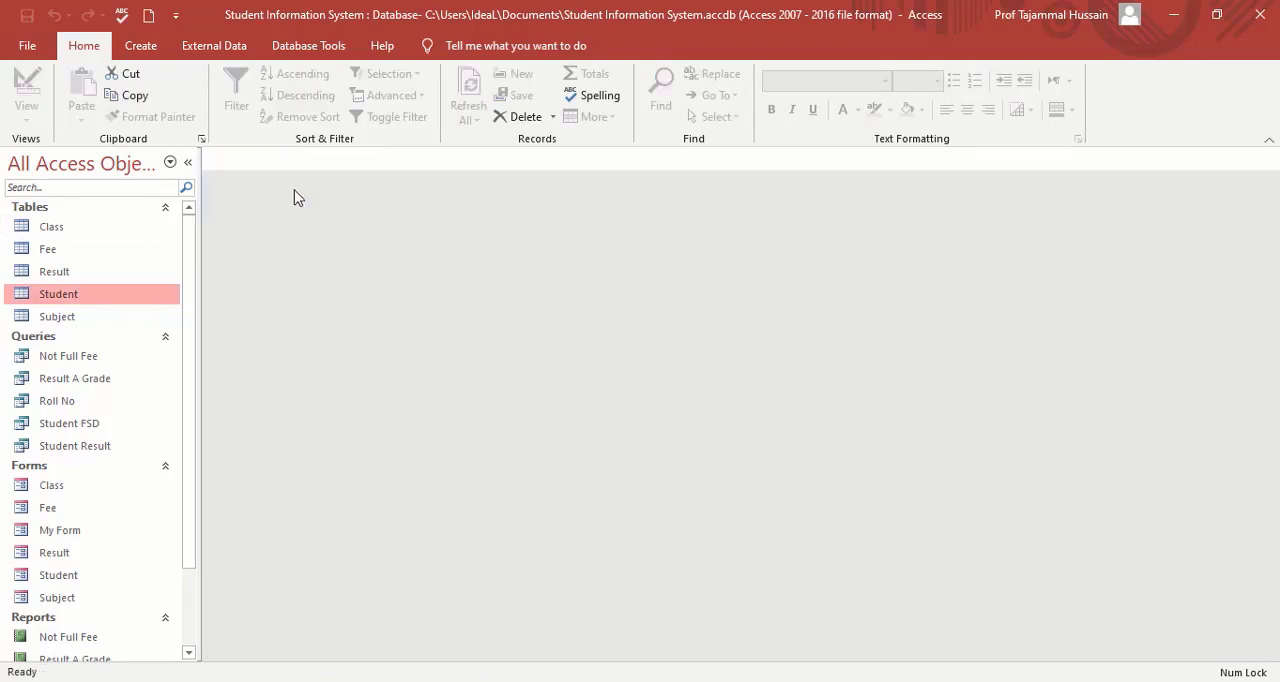
Add a Picture field with the Attachment data type to the Student table's design, then save and close the table.
double_click(69, 296)
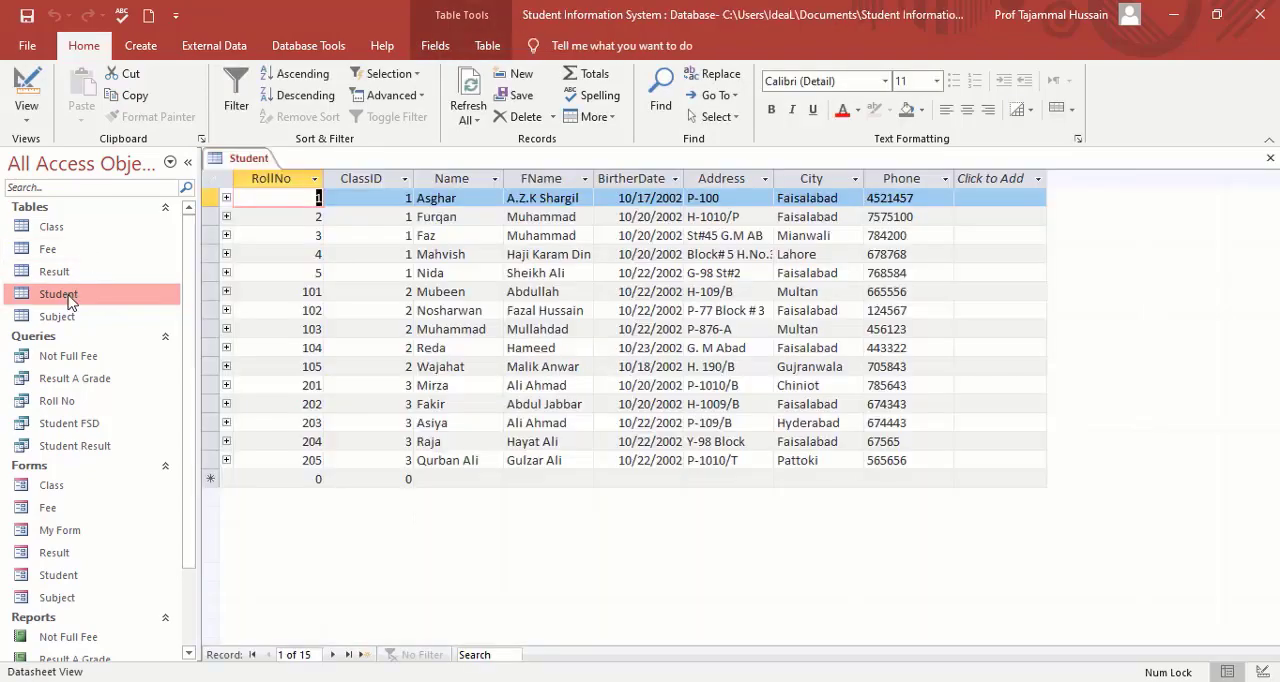
left_click(26, 88)
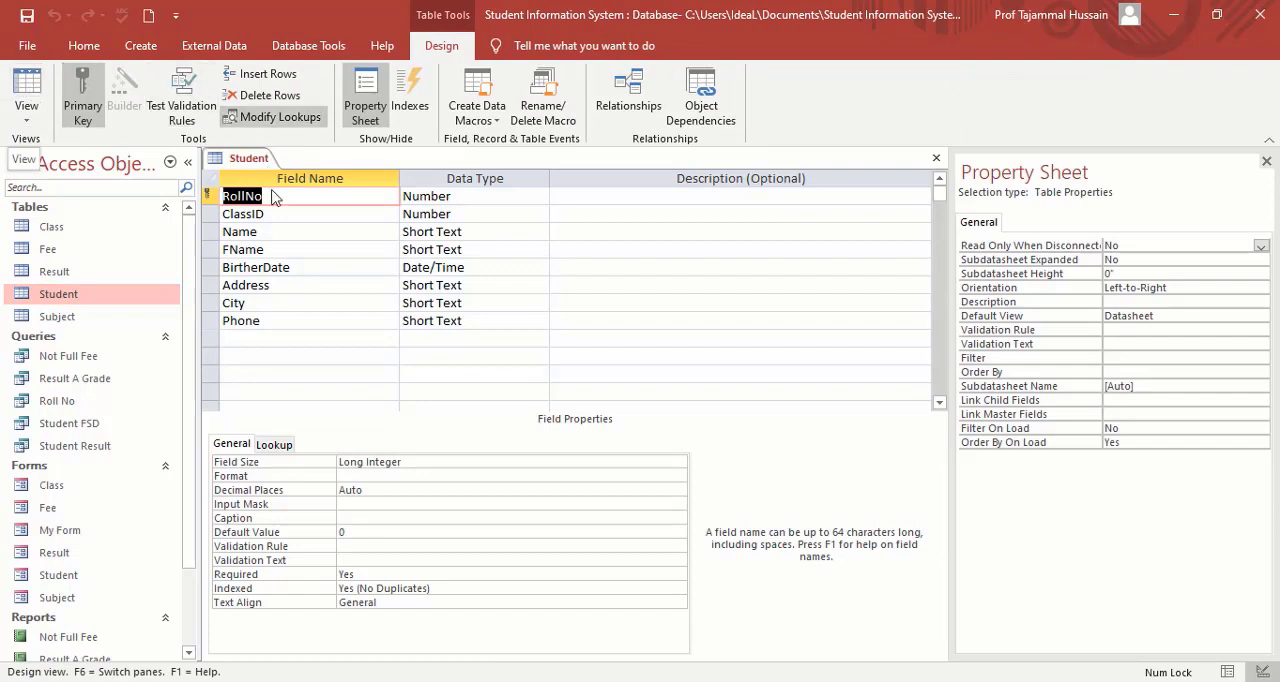
left_click(259, 341)
type("Pu")
type("cture")
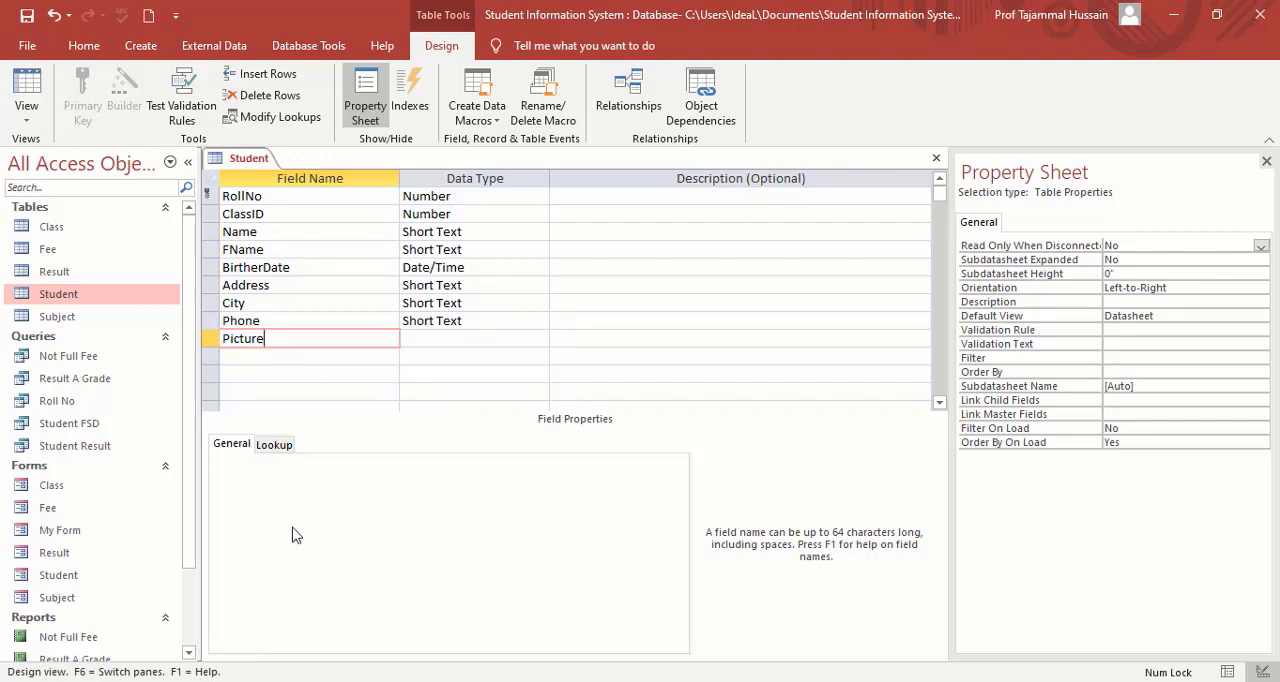
left_click(459, 341)
left_click(539, 341)
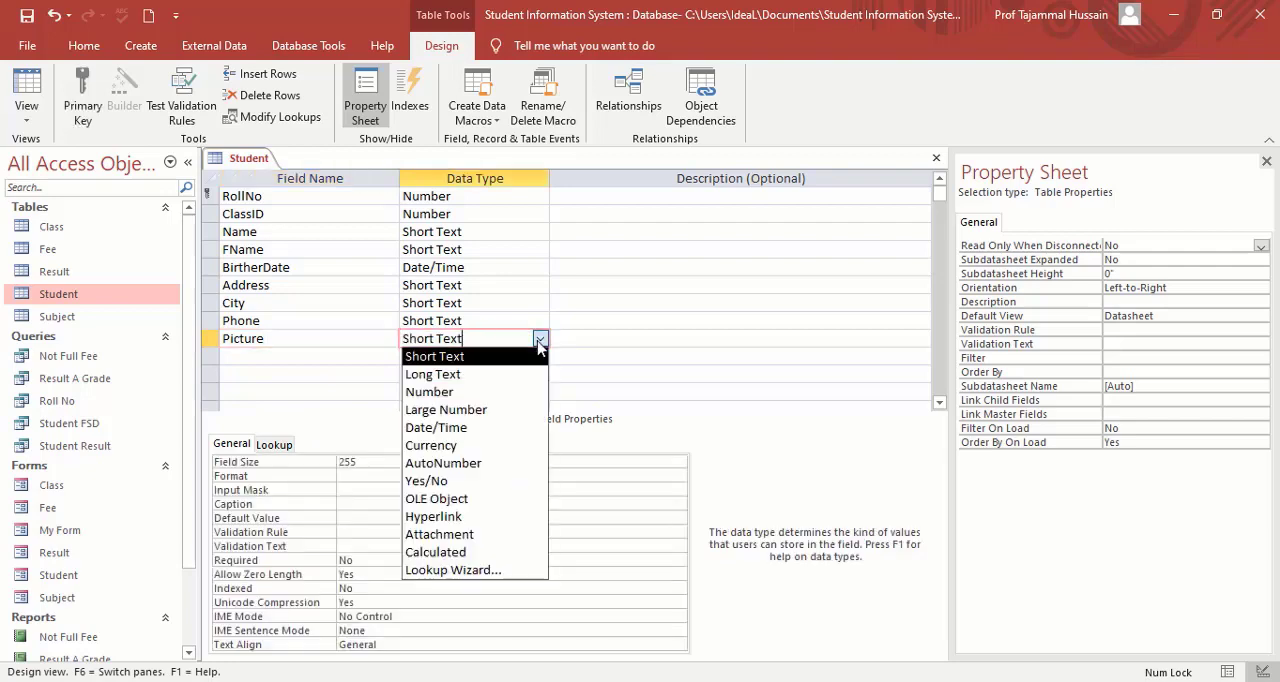
left_click(469, 535)
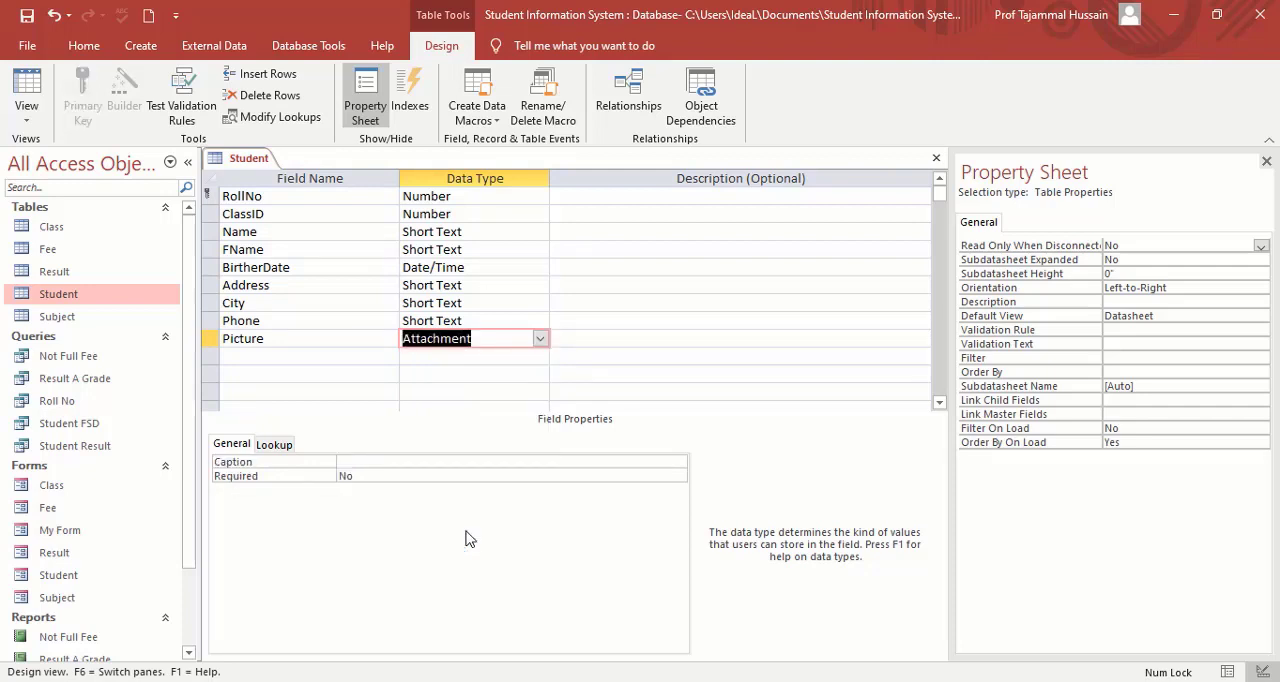
left_click(31, 19)
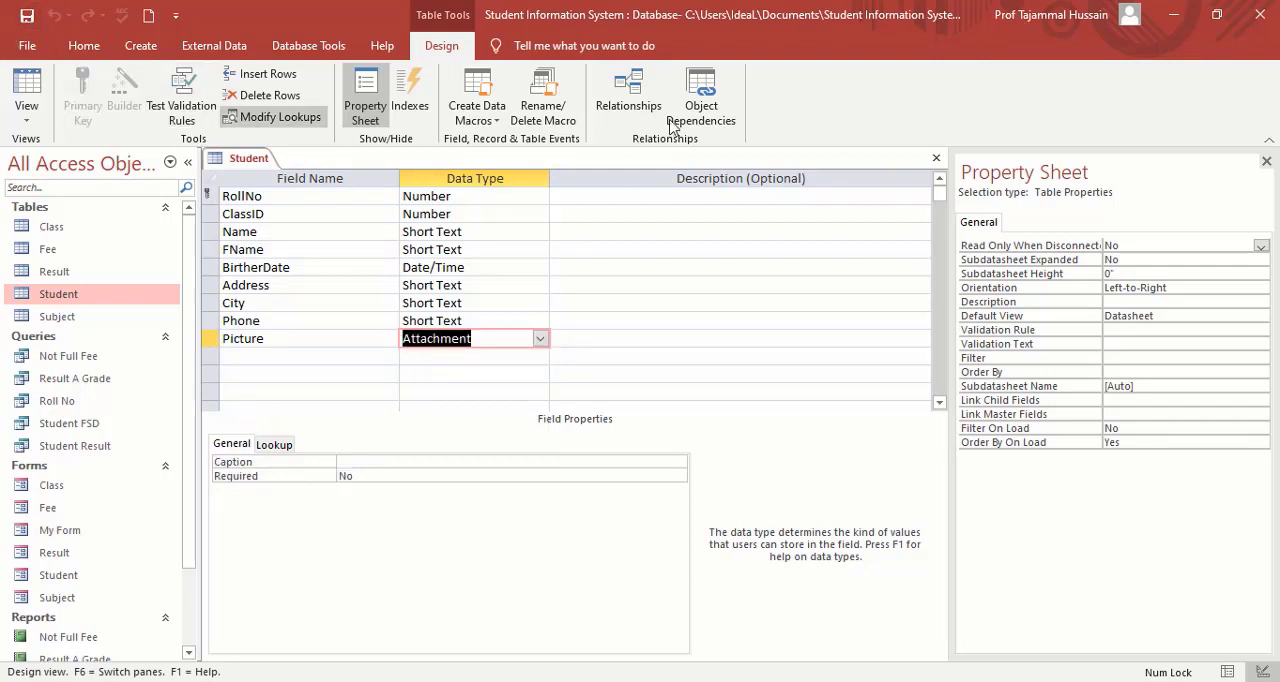
left_click(936, 158)
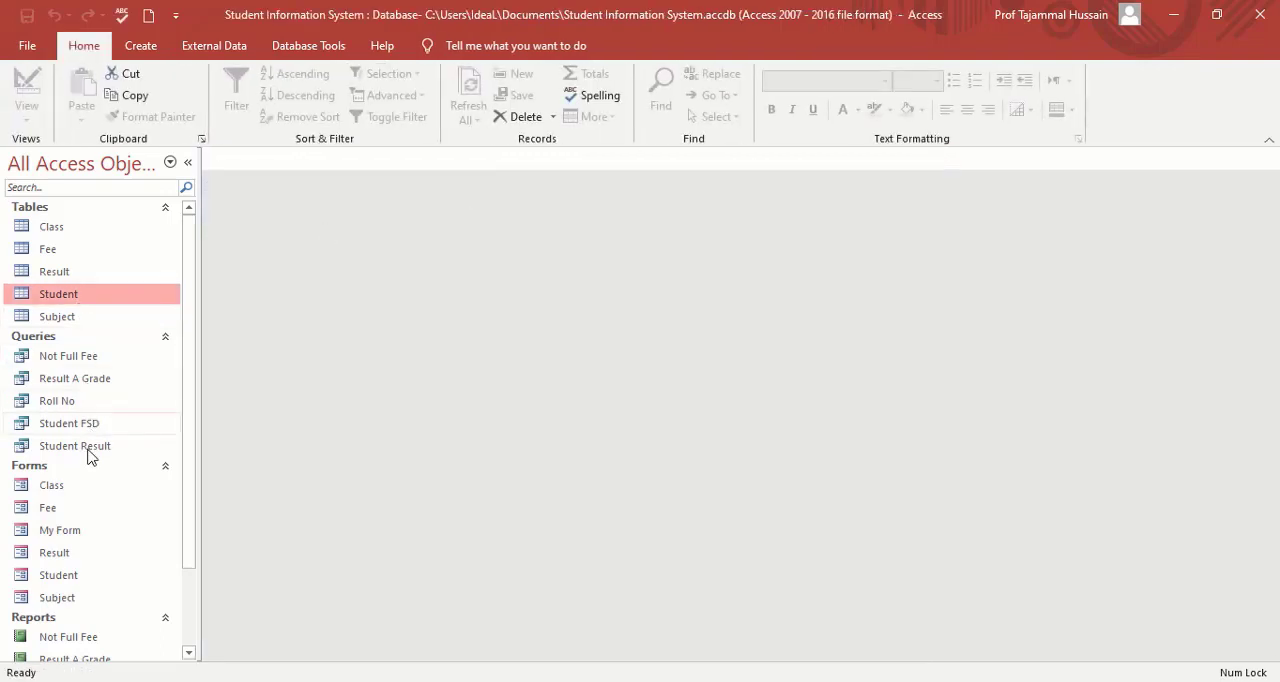
Open My Form and switch it to Design View.
left_click(78, 535)
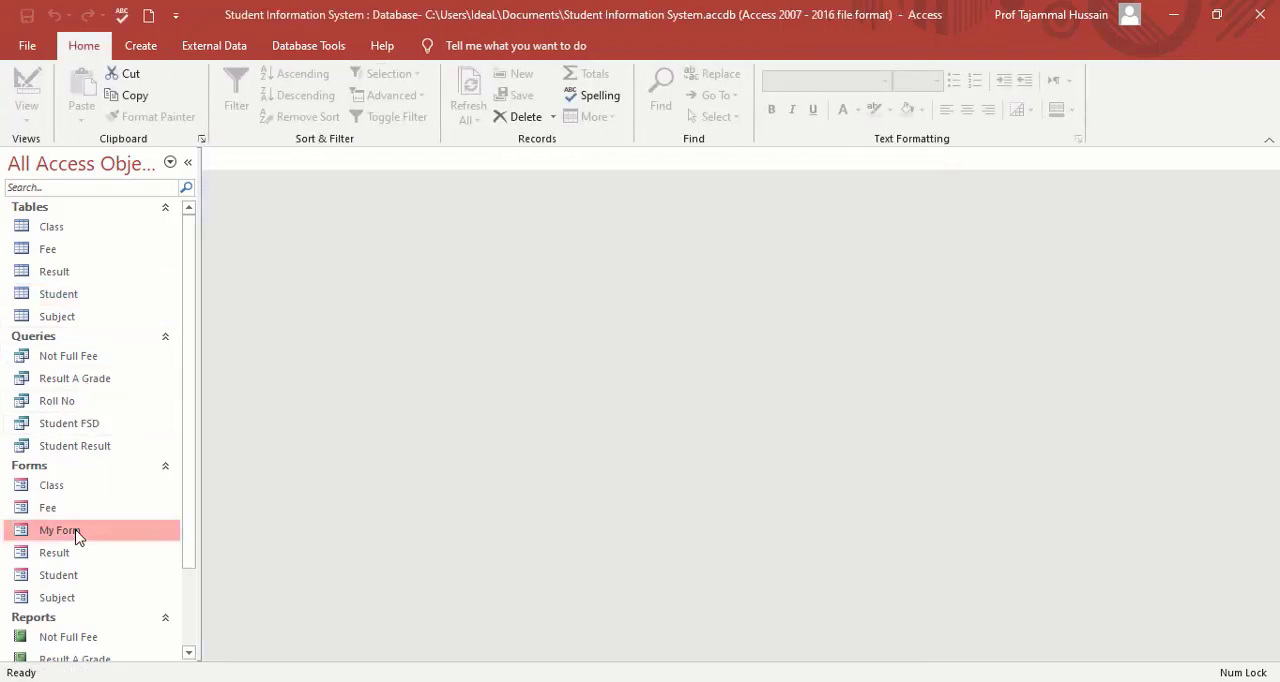
double_click(78, 535)
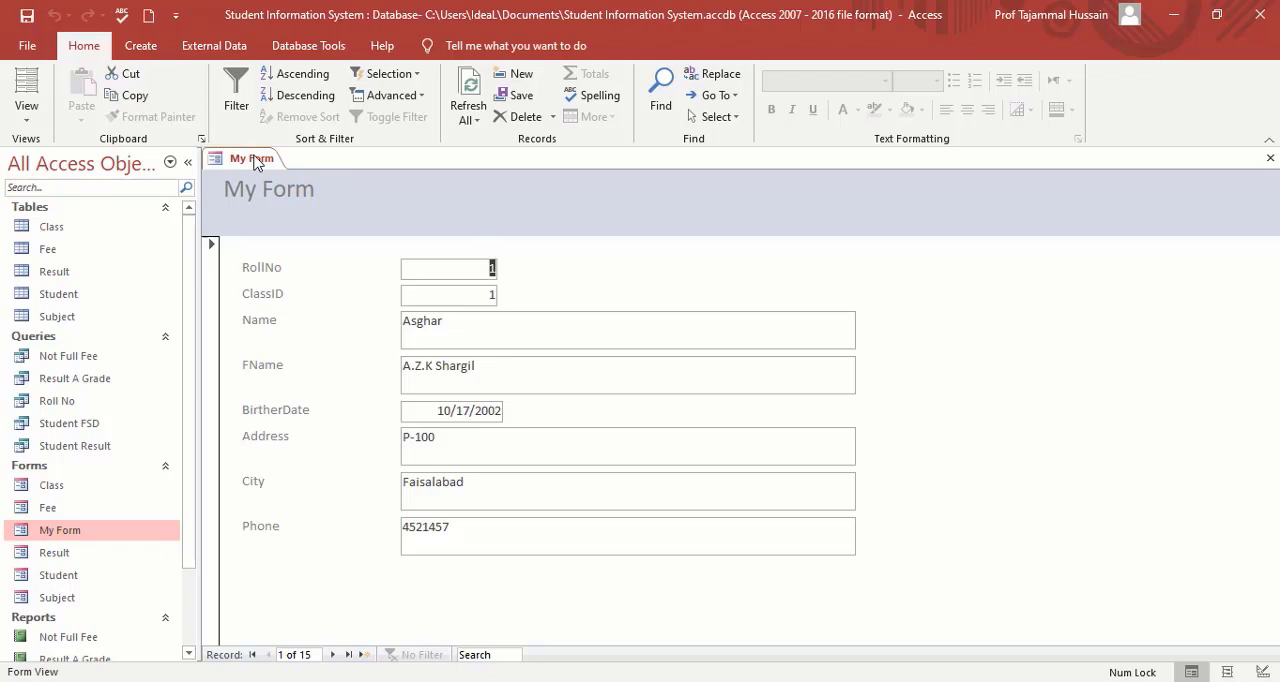
right_click(255, 163)
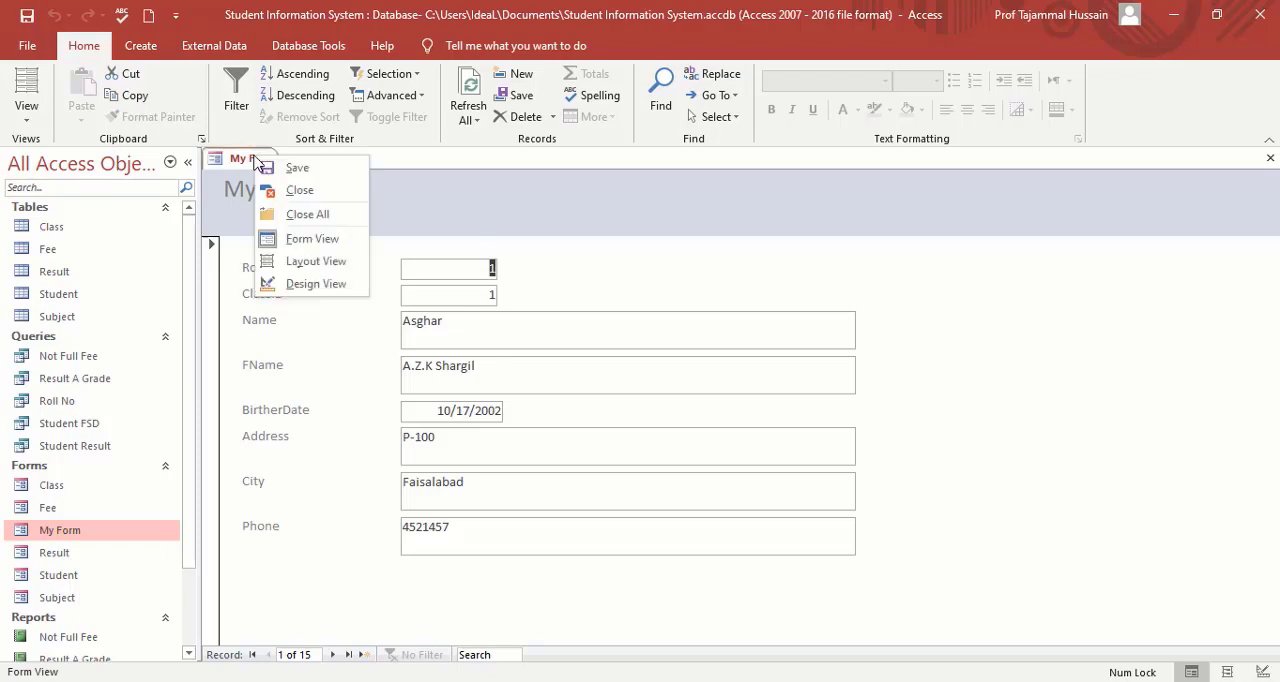
left_click(310, 285)
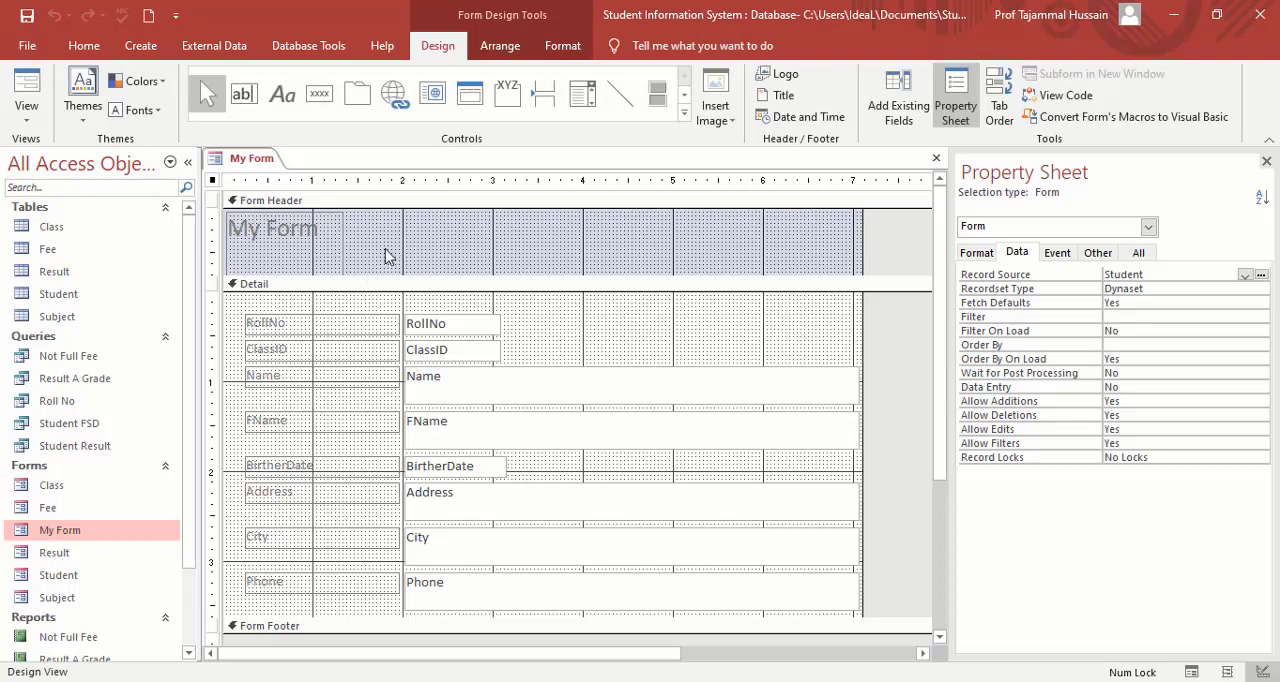
Move the header's title label toward the middle, widen it, and change its text to "Students Record Detail".
left_click(332, 255)
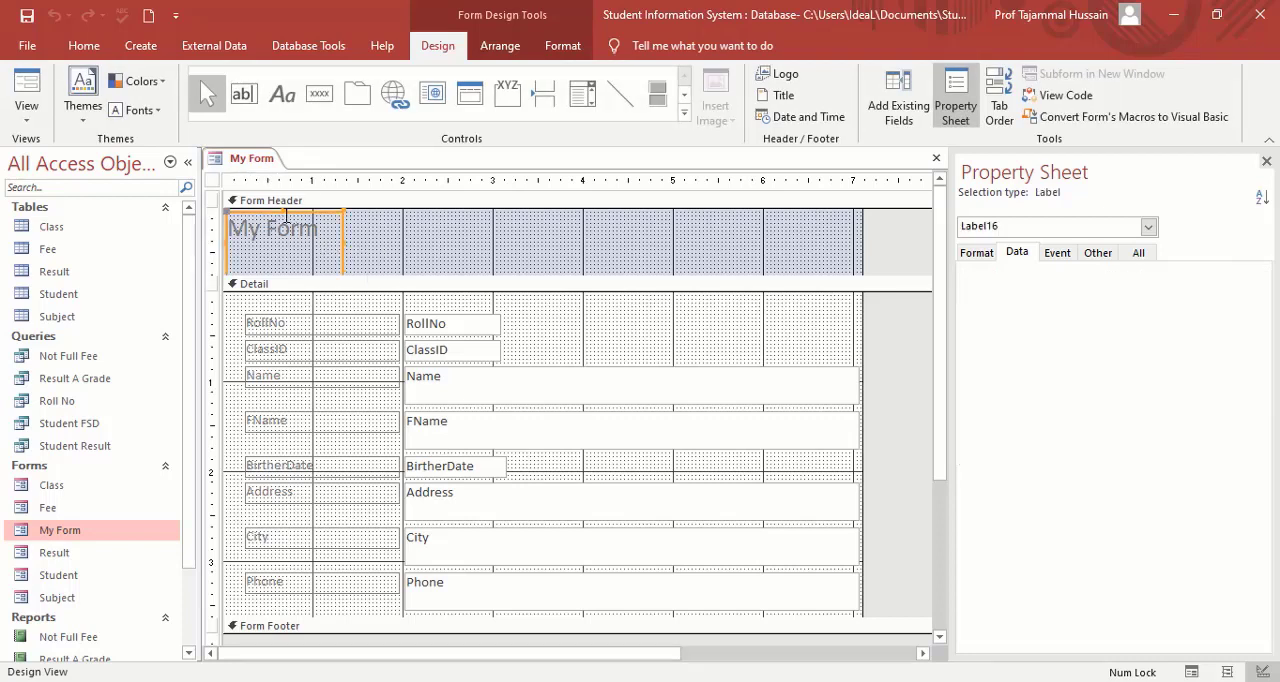
left_click_drag(282, 212, 674, 240)
left_click(460, 243)
left_click_drag(455, 243, 404, 243)
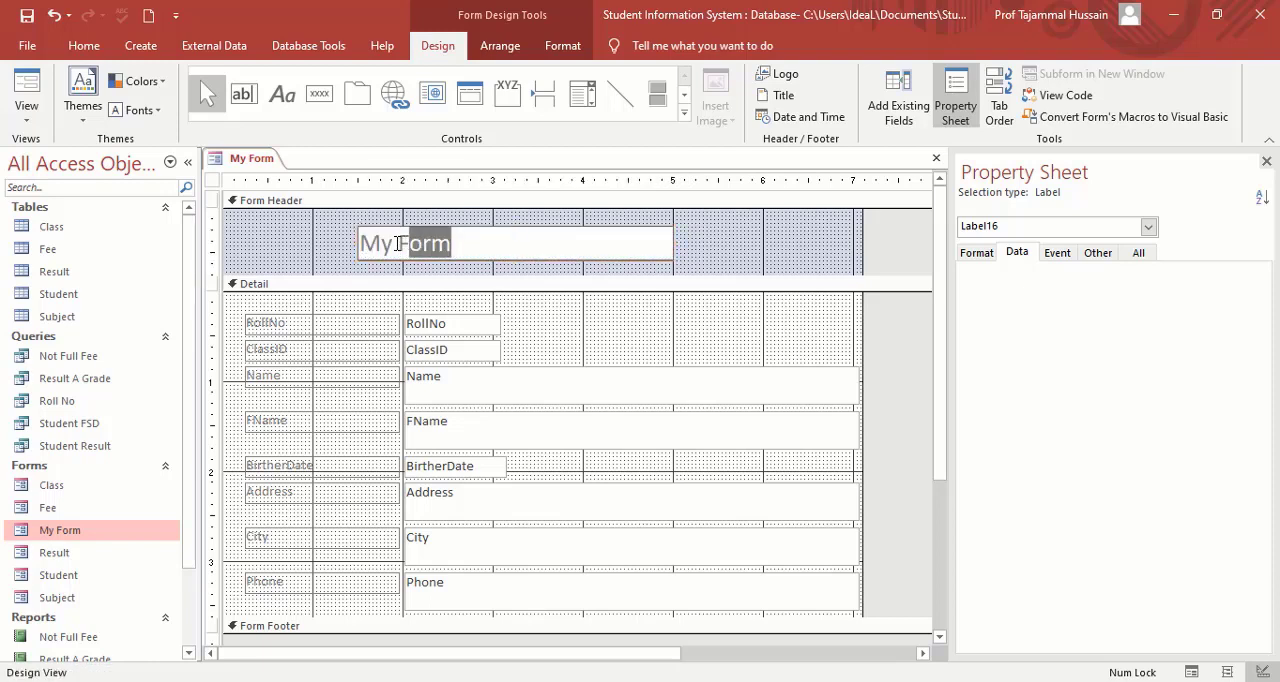
left_click(398, 243)
type("Stud")
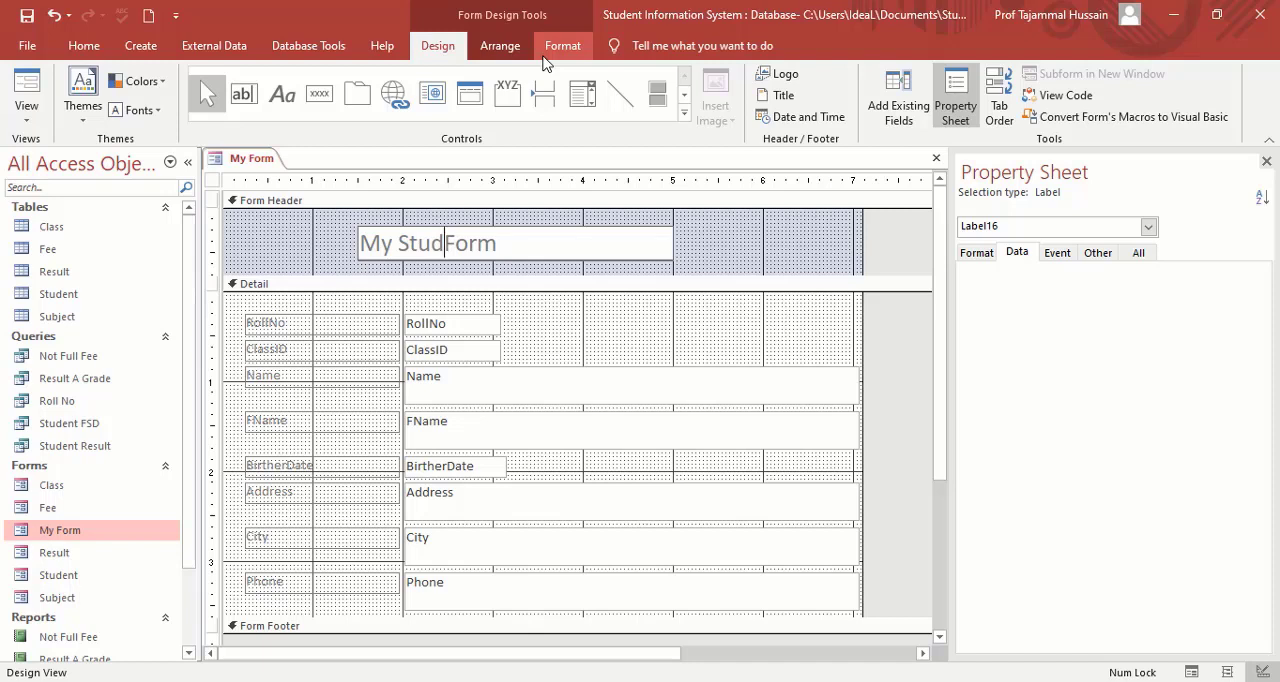
key("Left")
key("Left")
key("Left")
key("BackSpace")
key("BackSpace")
key("BackSpace")
key("Right")
key("Right")
key("Right")
type("ents ")
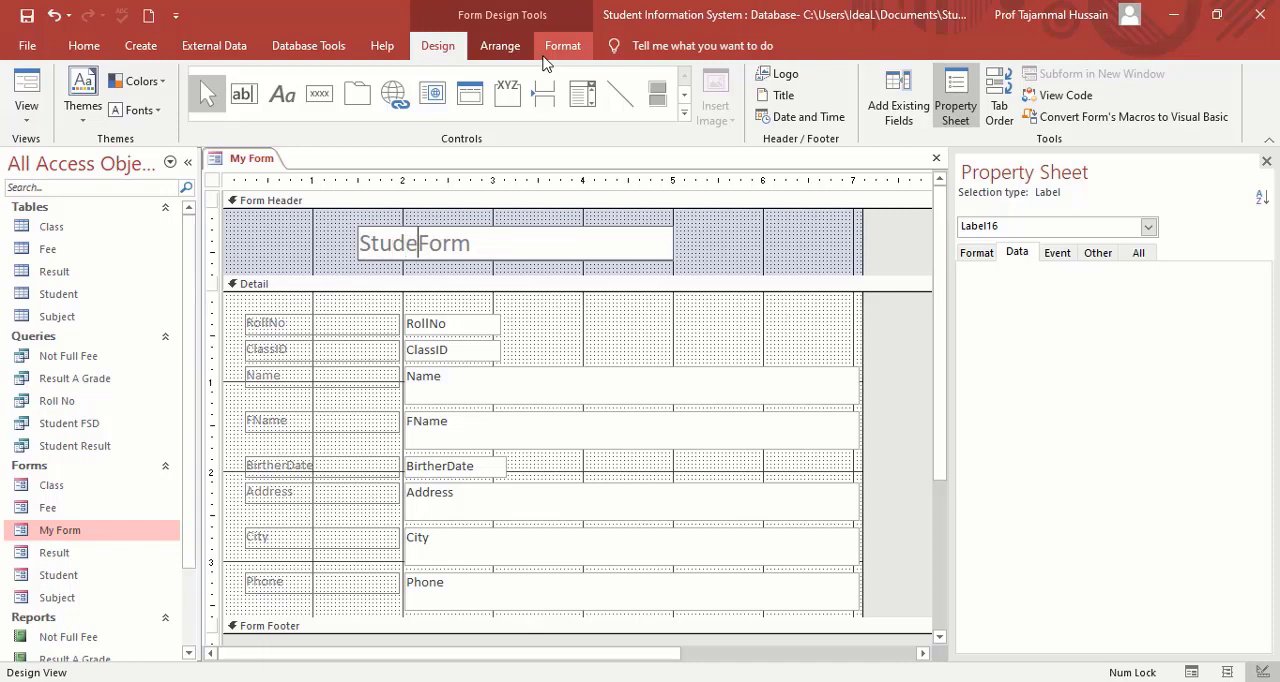
type("Re")
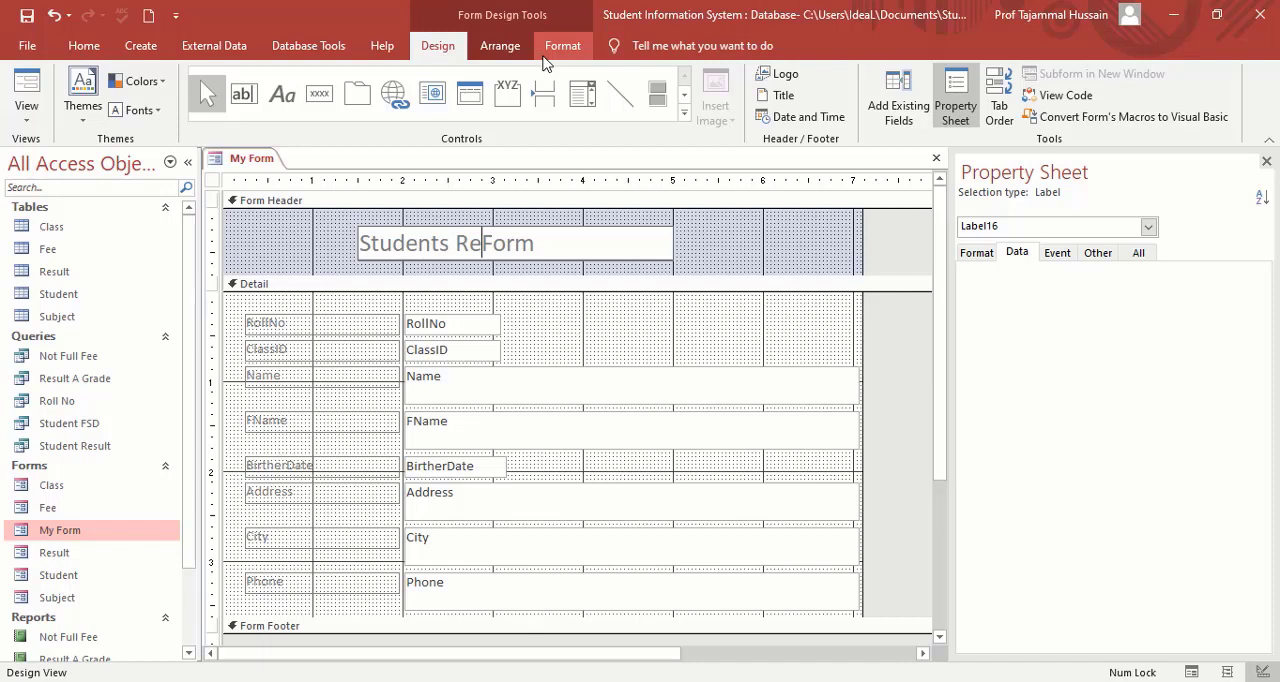
type("cord")
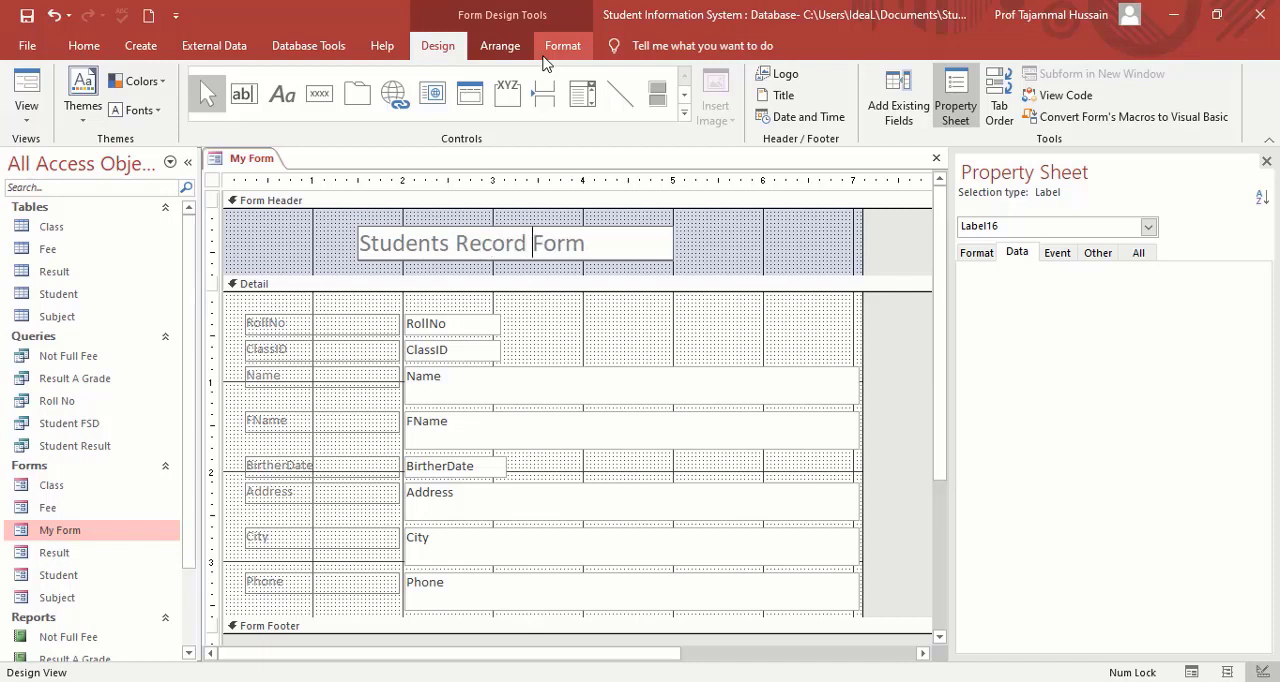
key("shift+End")
type("Detail")
Format the Students Record Detail title text in white at font size 36.
key("ctrl+shift+Left")
key("ctrl+shift+Left")
key("ctrl+shift+Left")
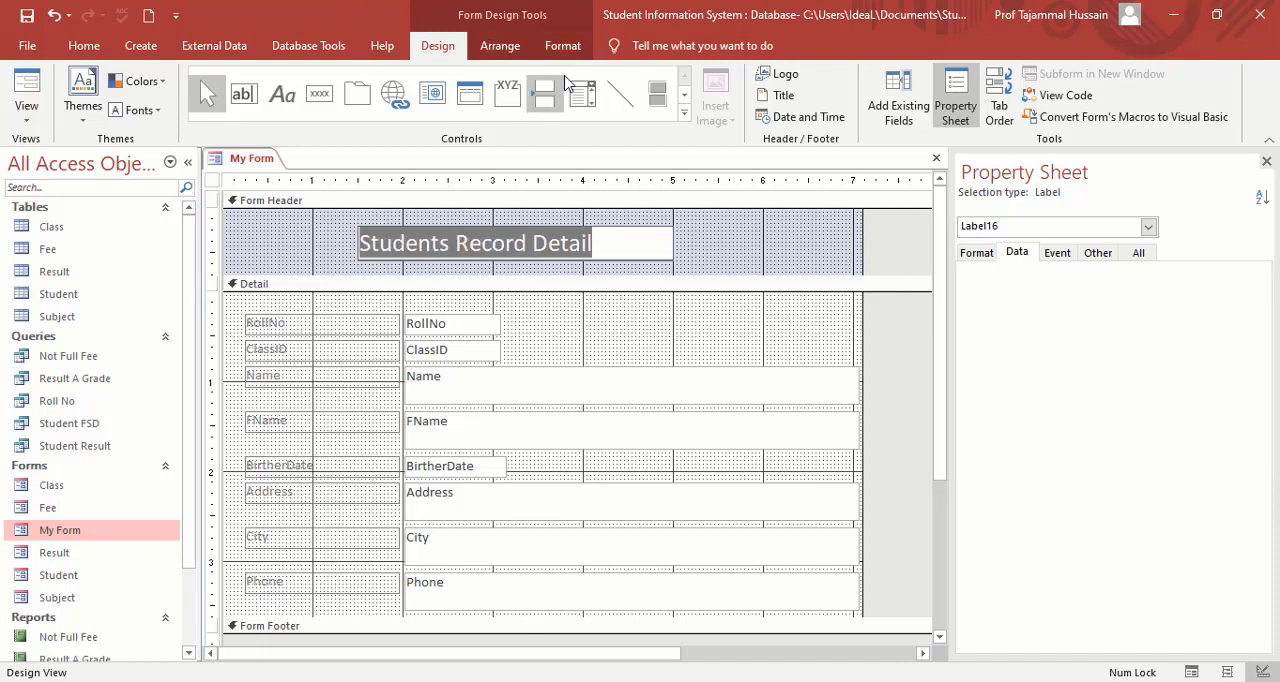
left_click(559, 50)
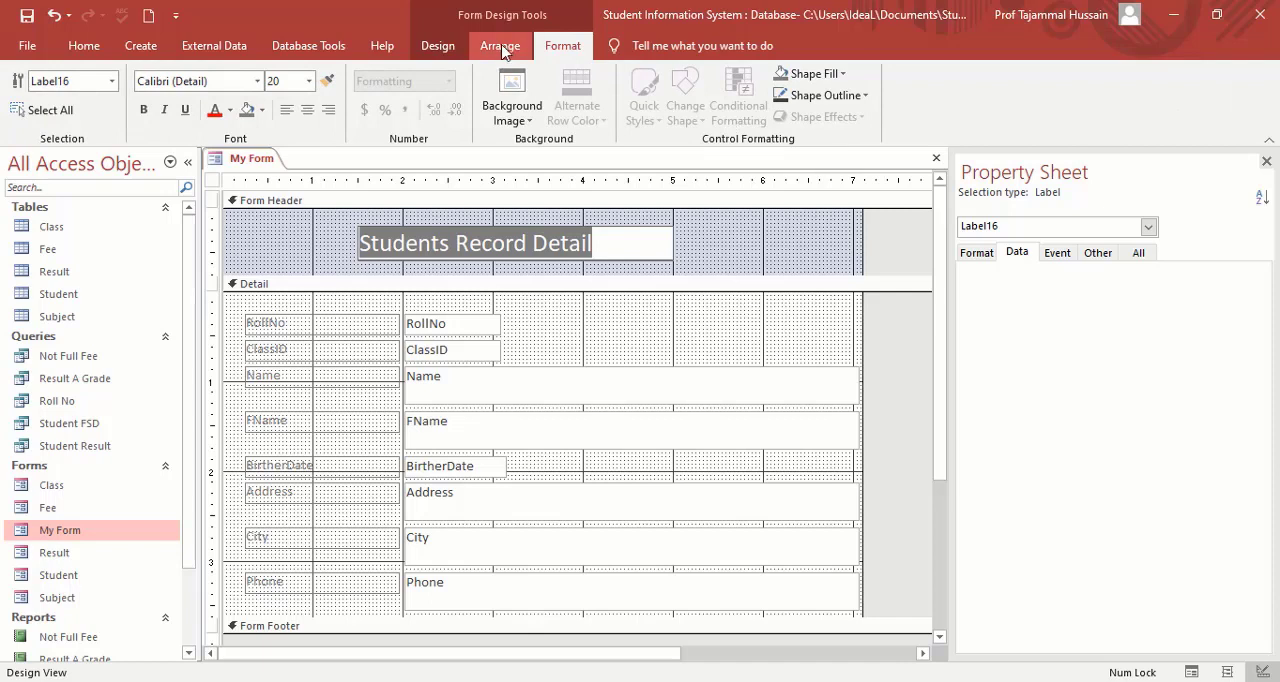
left_click(450, 54)
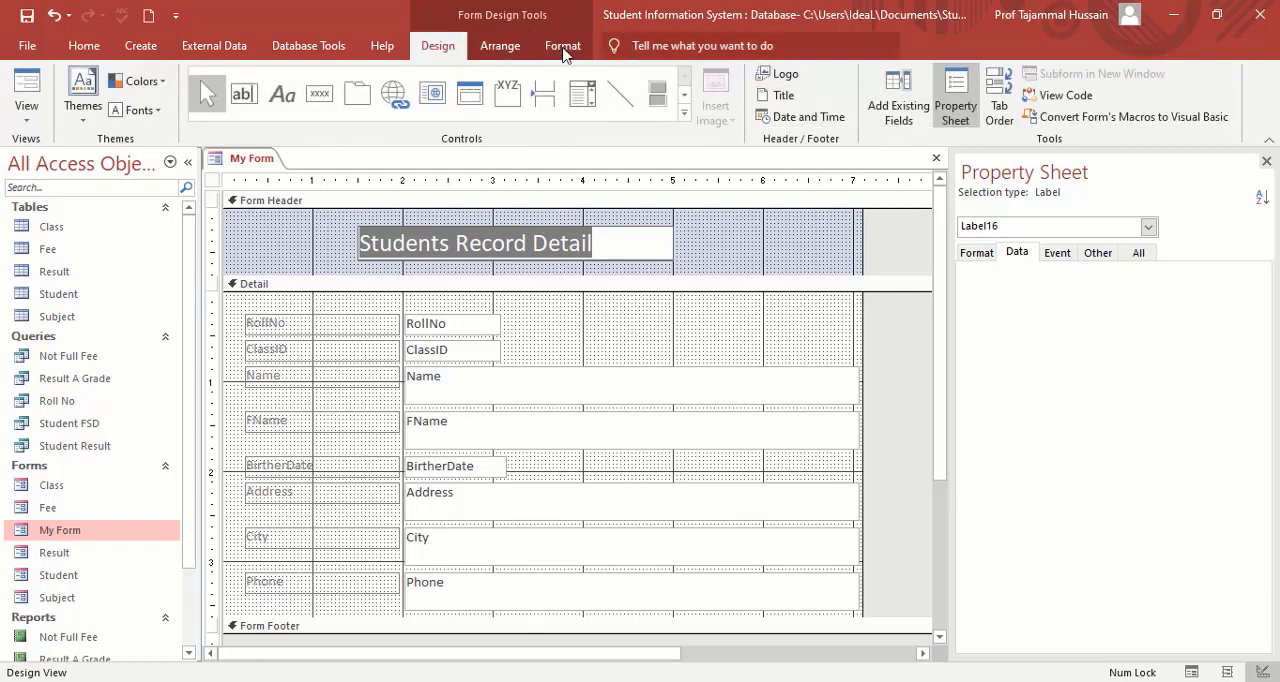
left_click(505, 50)
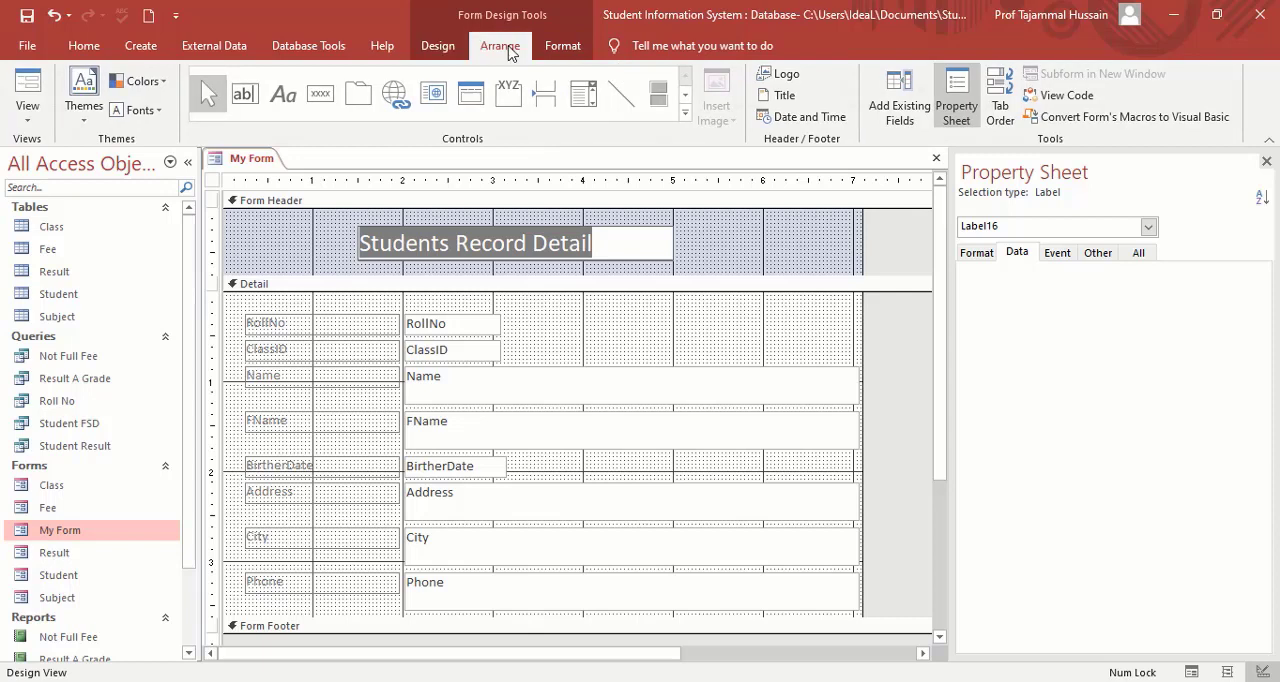
left_click(560, 48)
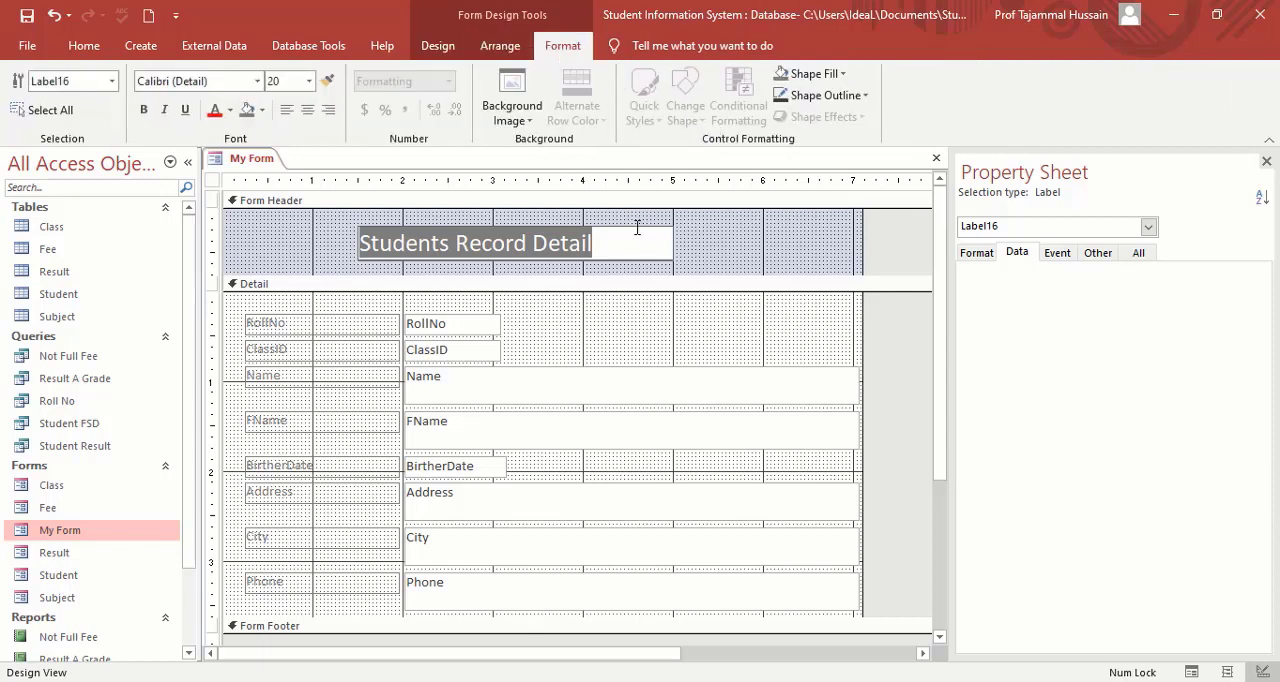
left_click(230, 110)
left_click(215, 176)
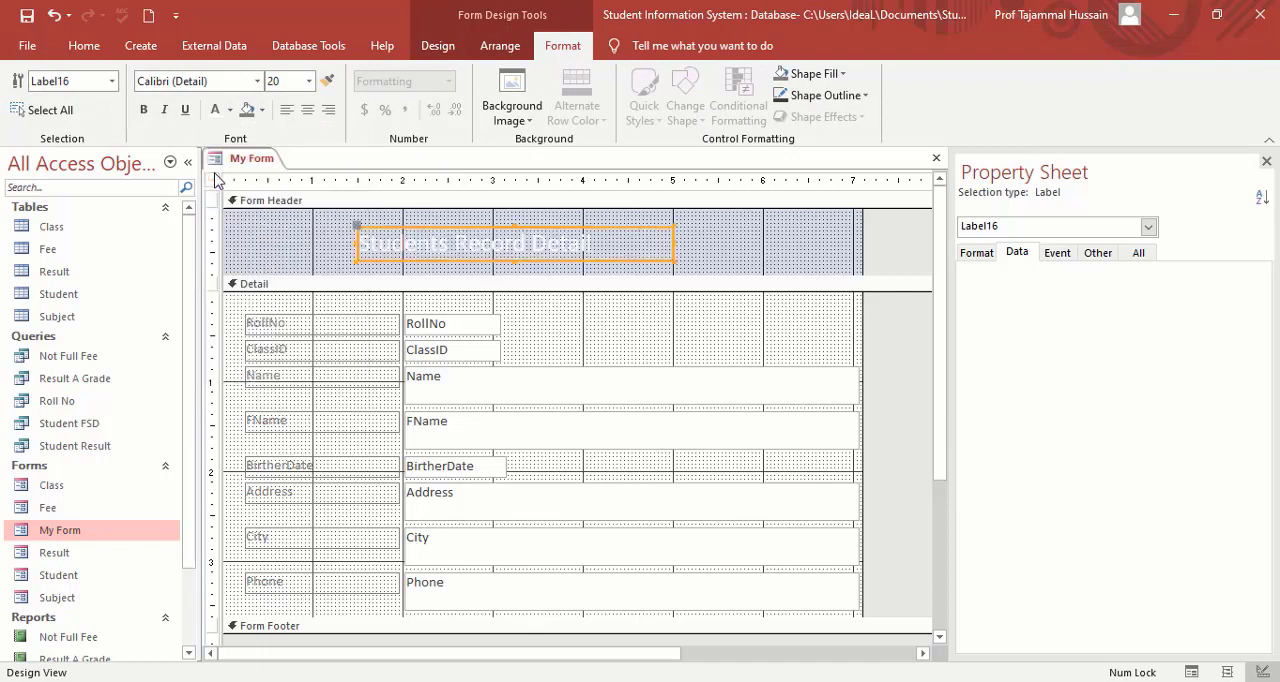
left_click(309, 82)
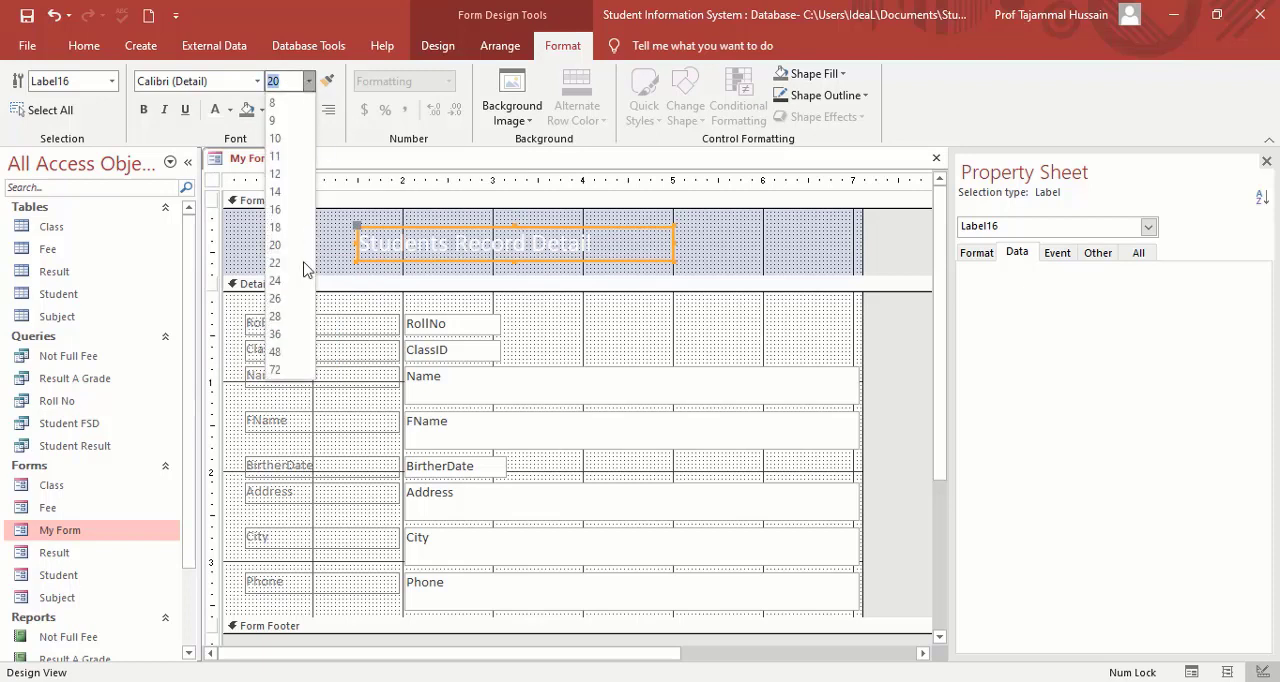
left_click(296, 336)
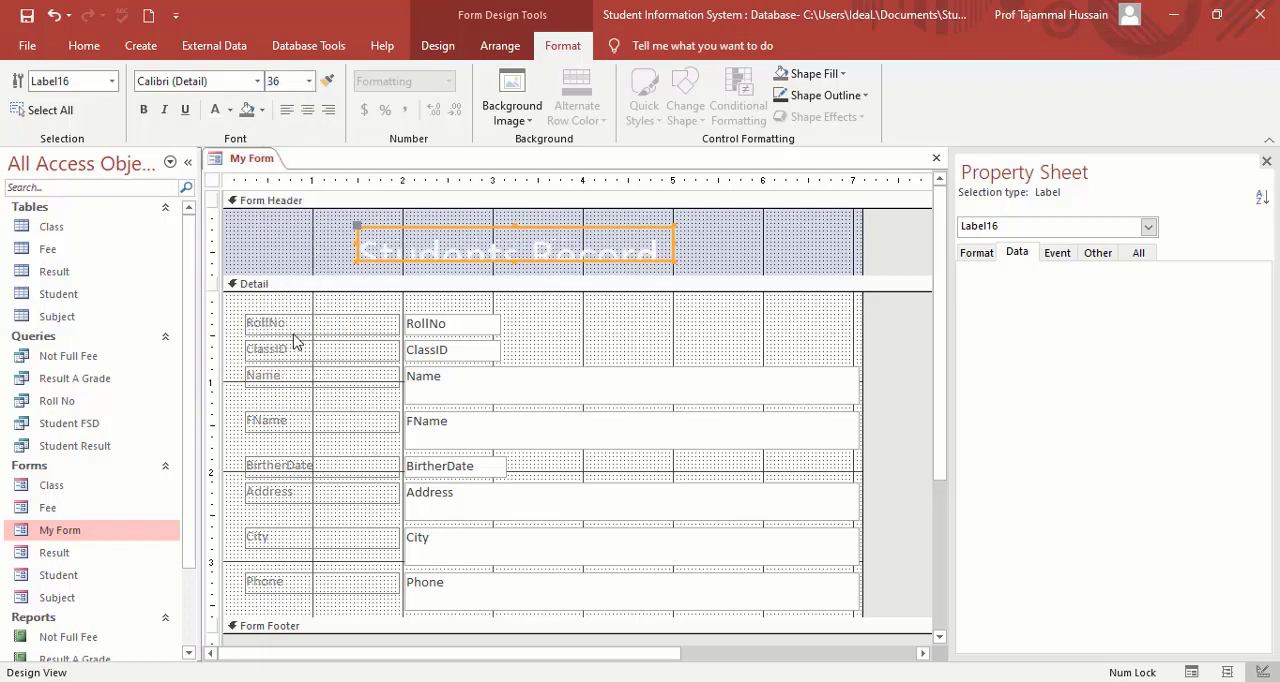
Enlarge the title label upward and to both sides so the whole title fits on one line.
left_click(514, 228)
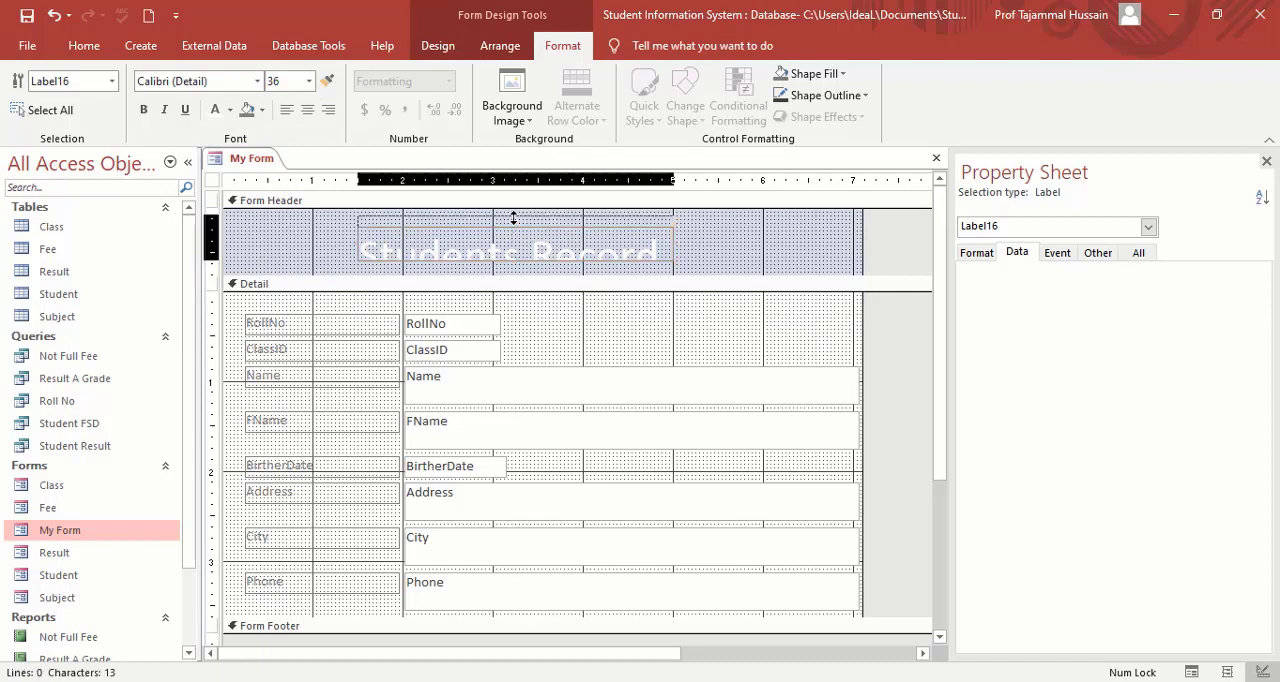
left_click(514, 217)
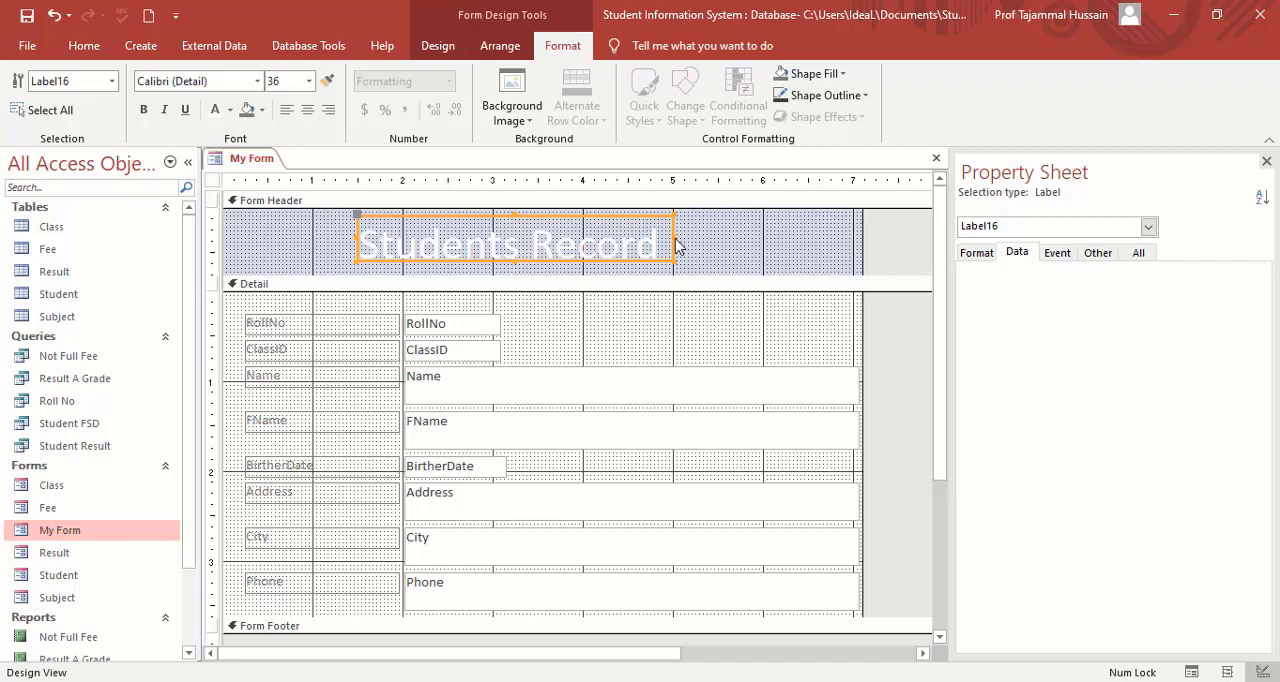
left_click_drag(674, 237, 806, 240)
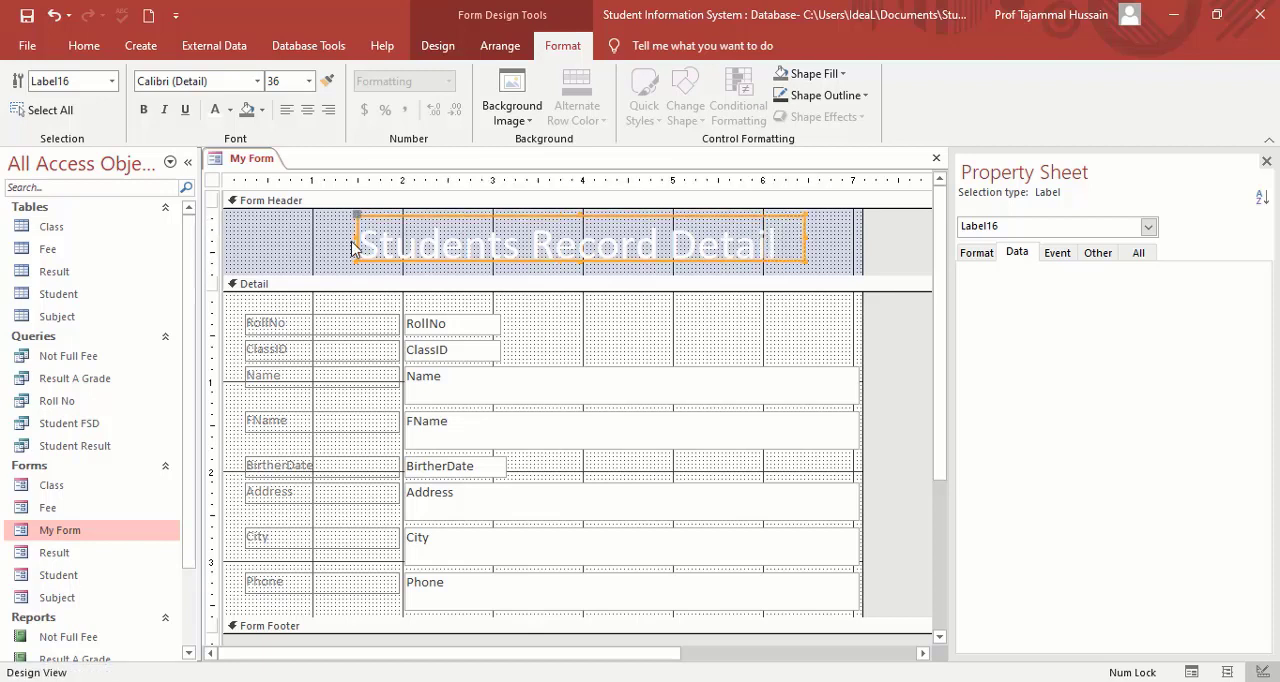
left_click_drag(350, 237, 338, 238)
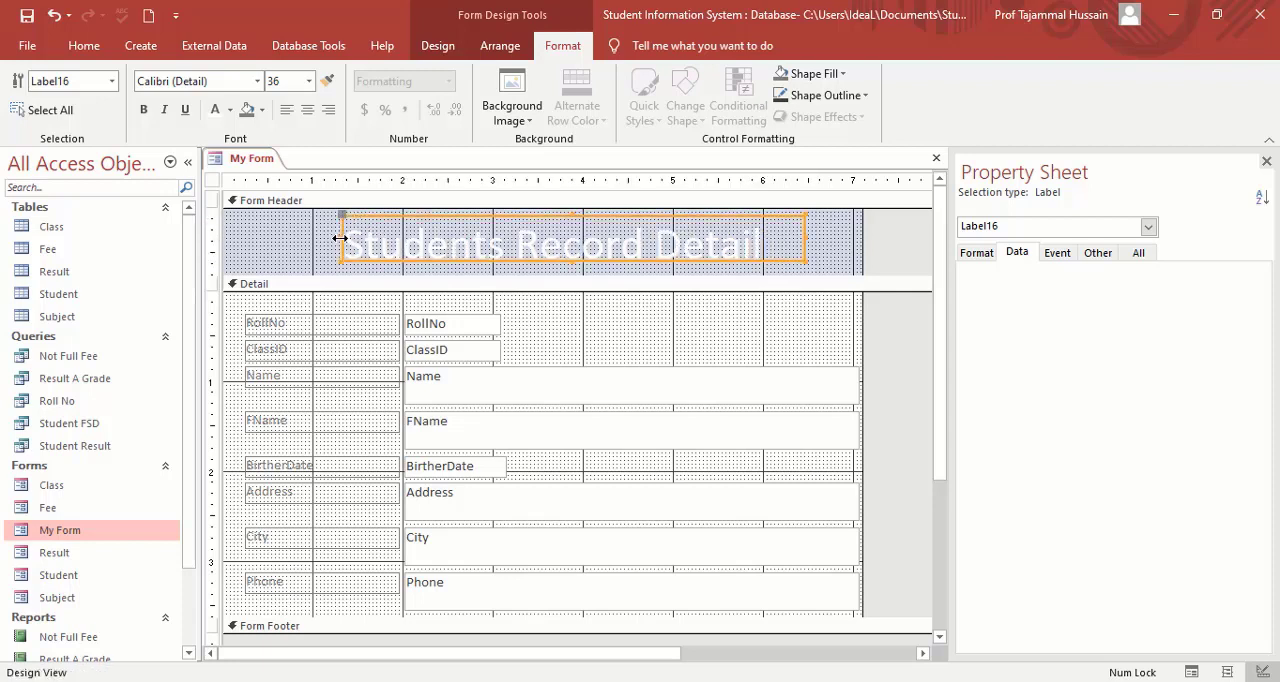
Set the font of the Students Record Detail title to Times New Roman.
left_click(770, 243)
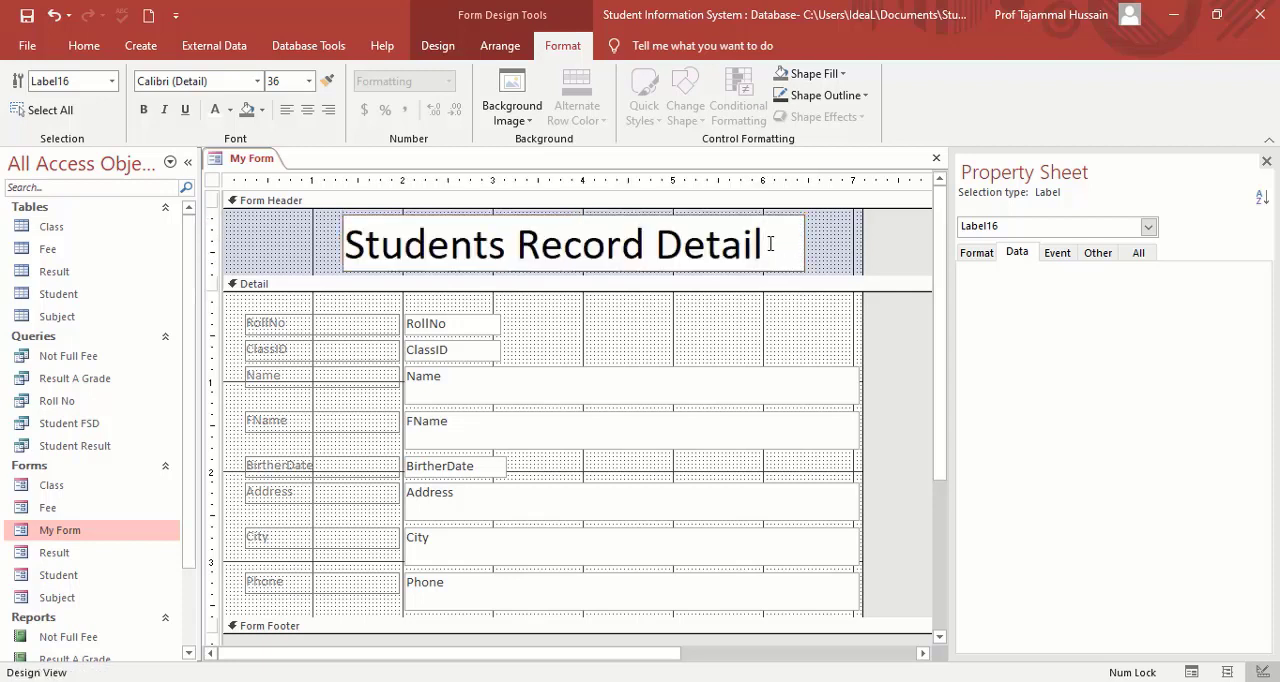
key("ctrl+shift+Left")
key("ctrl+shift+Left")
key("ctrl+shift+Left")
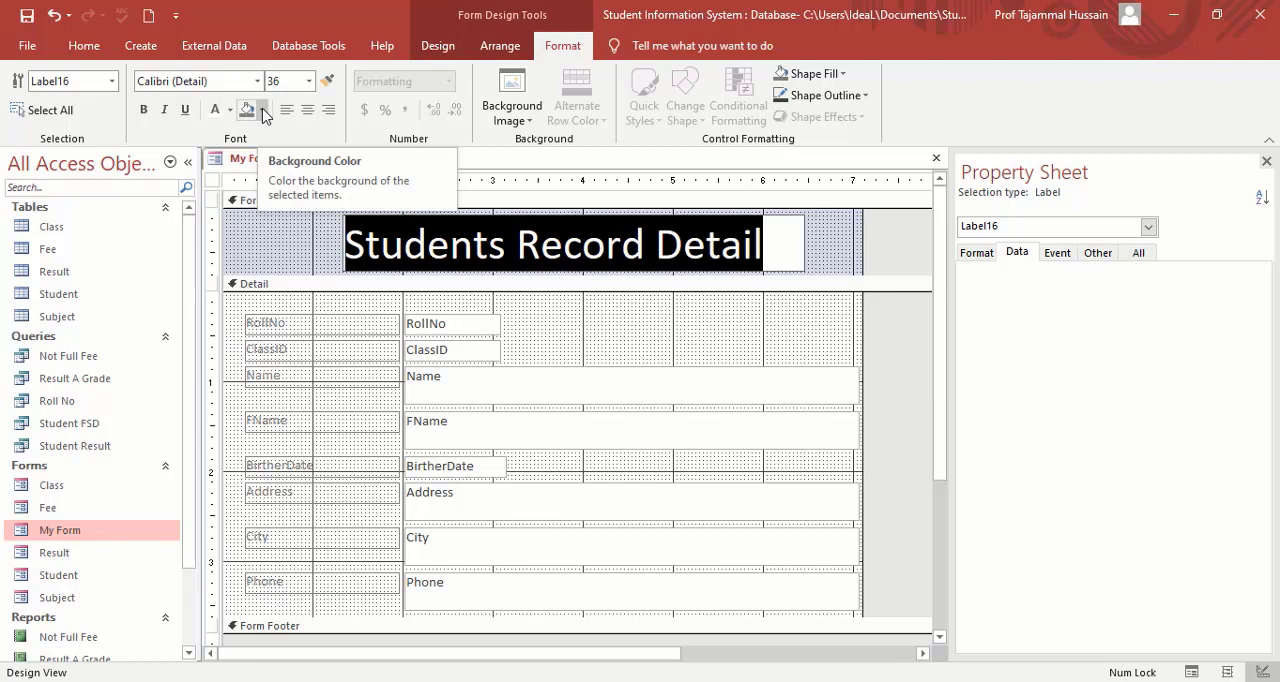
left_click(200, 84)
type("Times New Roman")
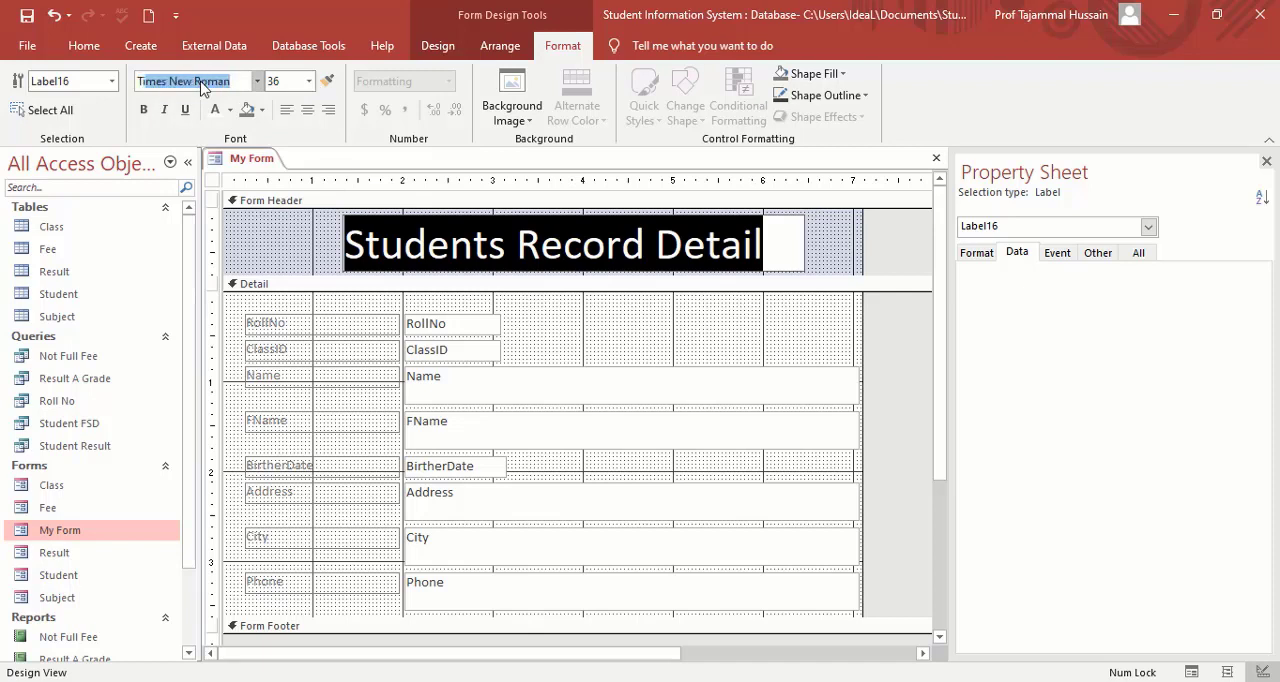
key("Return")
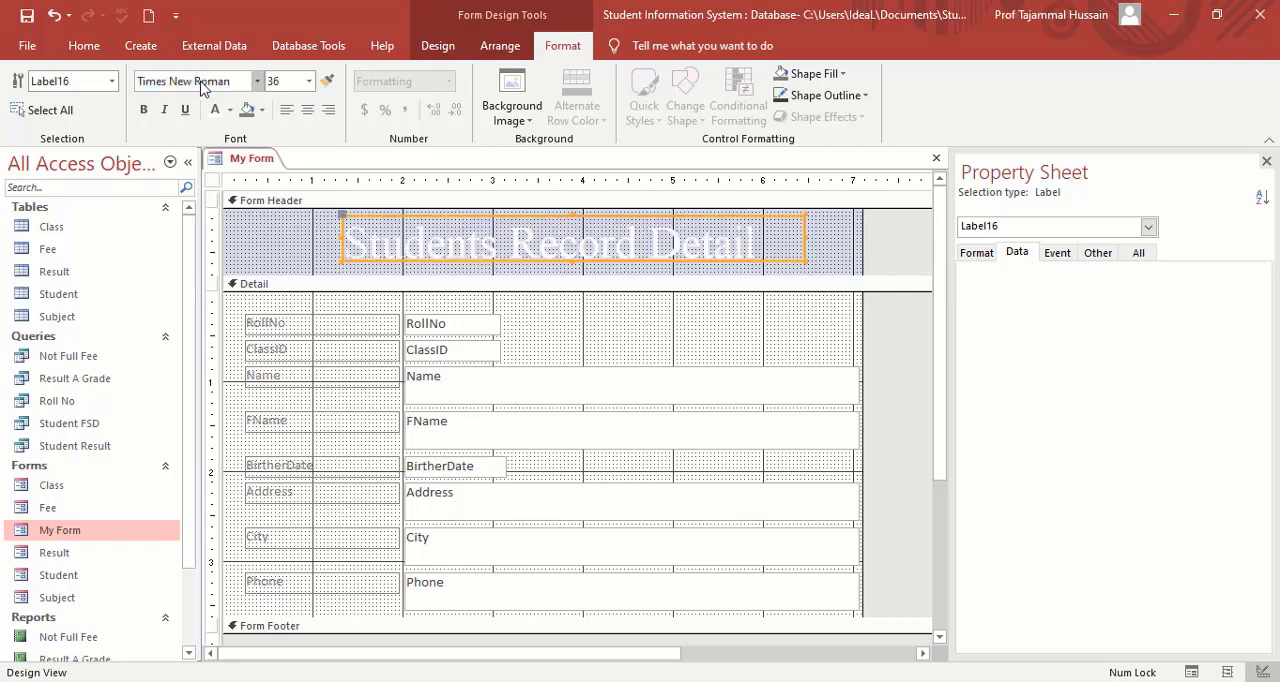
Reapply the white font color to the whole Students Record Detail title.
left_click(760, 240)
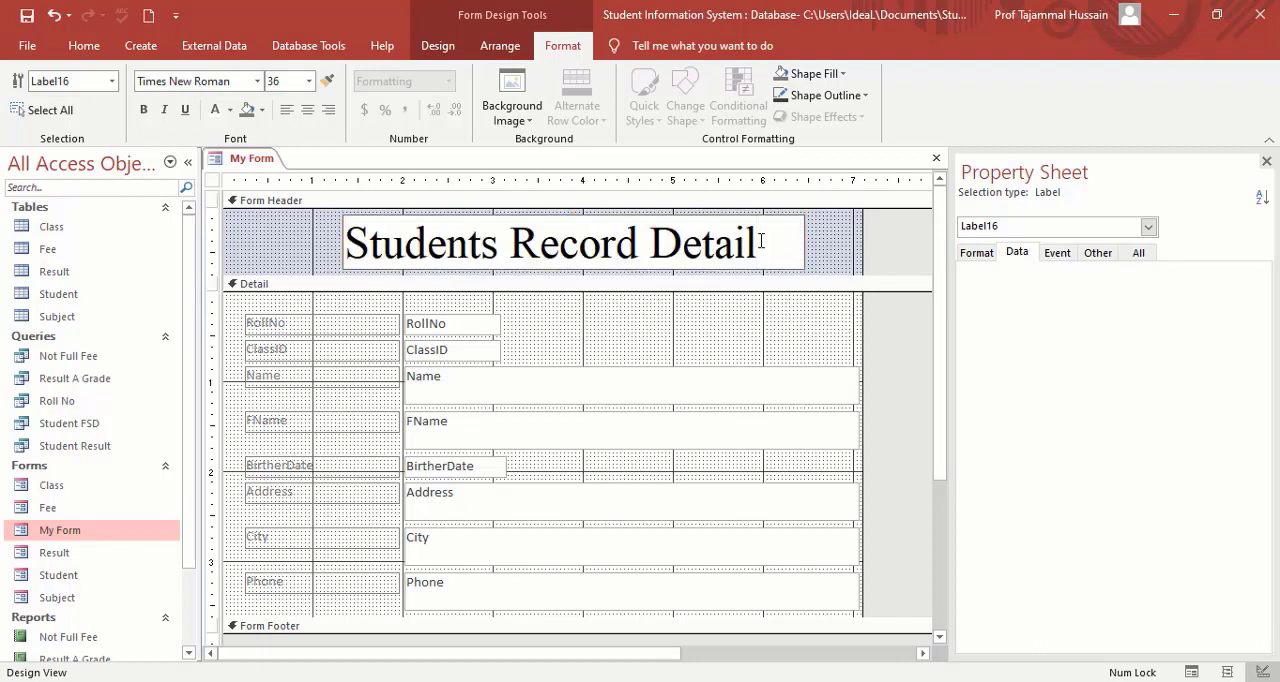
left_click_drag(760, 240, 344, 244)
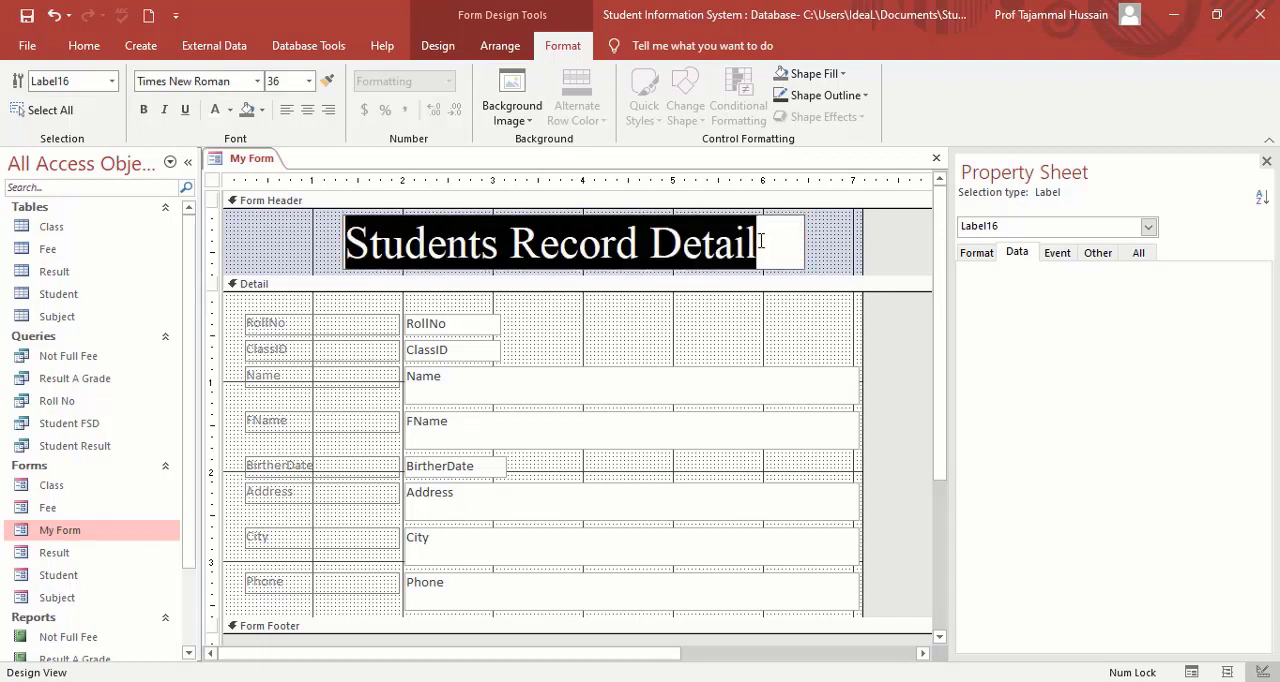
left_click(231, 110)
left_click(231, 110)
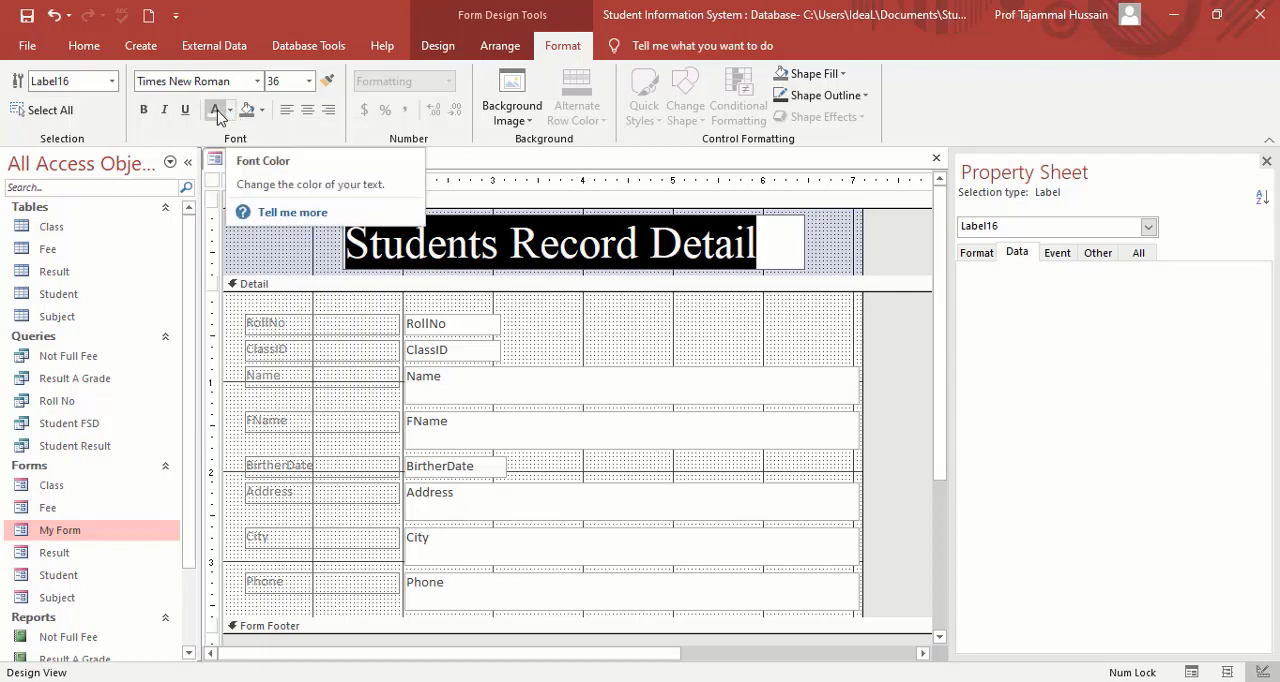
left_click(214, 110)
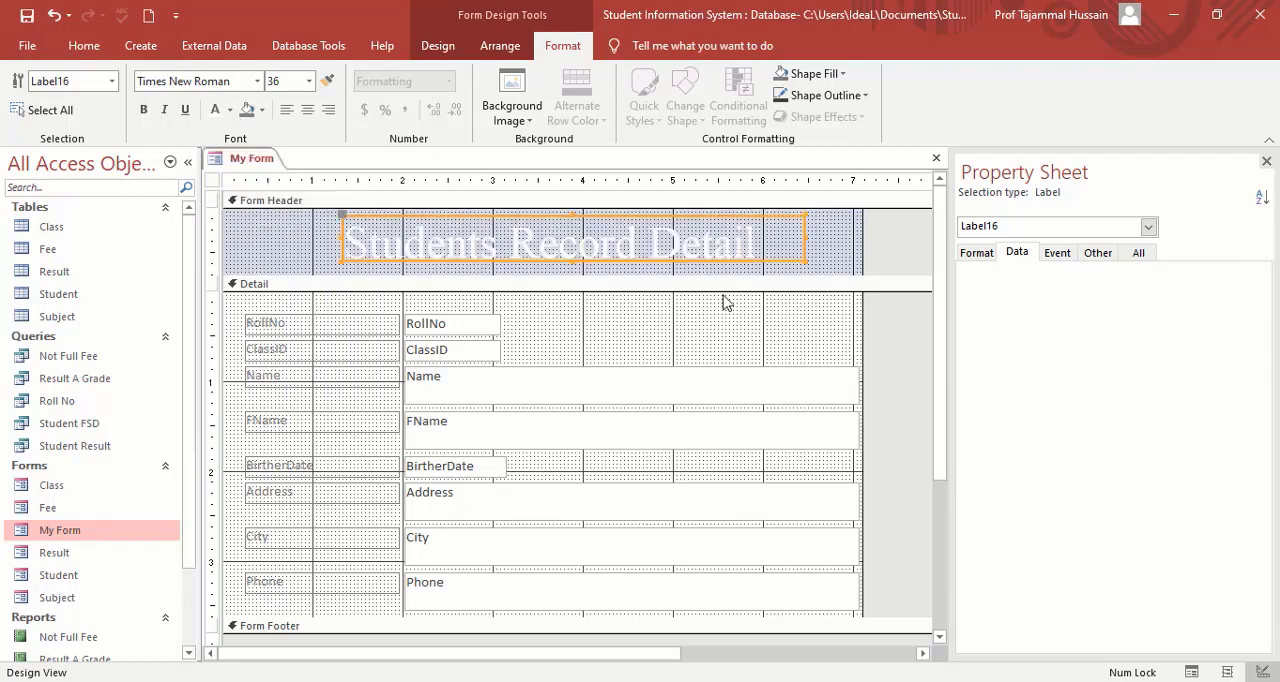
Widen the form's design area to about 9.4 inches.
left_click(288, 255)
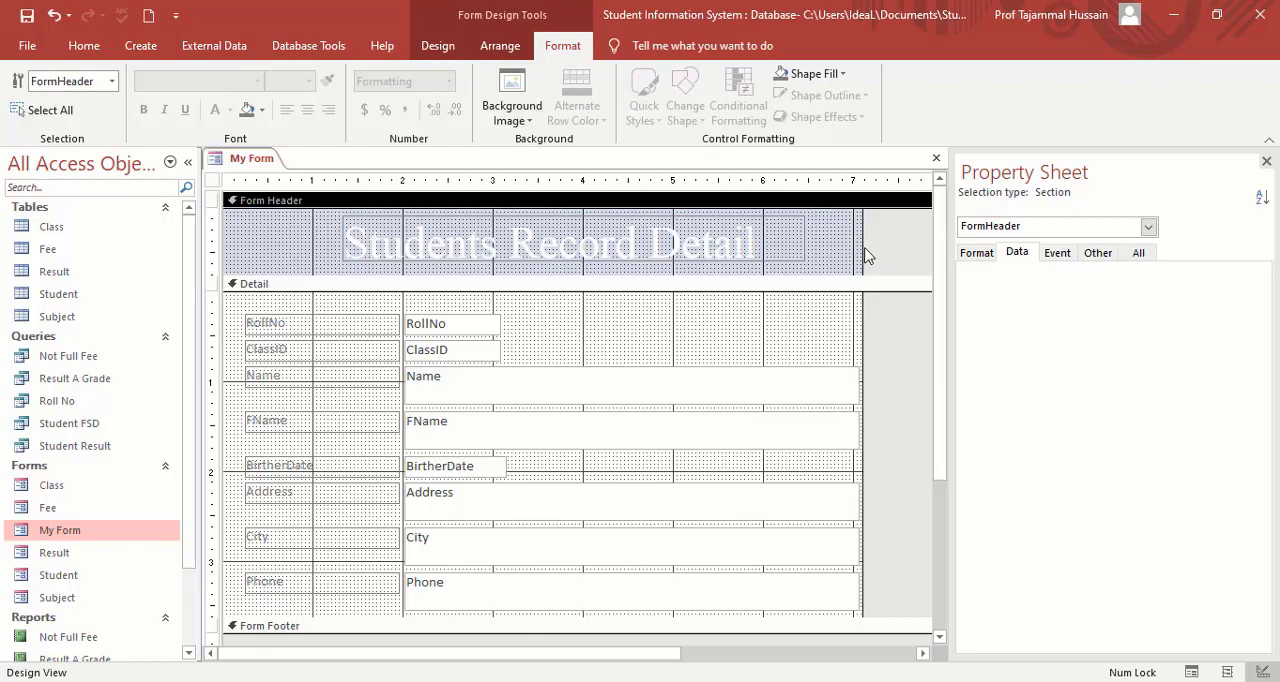
left_click_drag(860, 245, 920, 242)
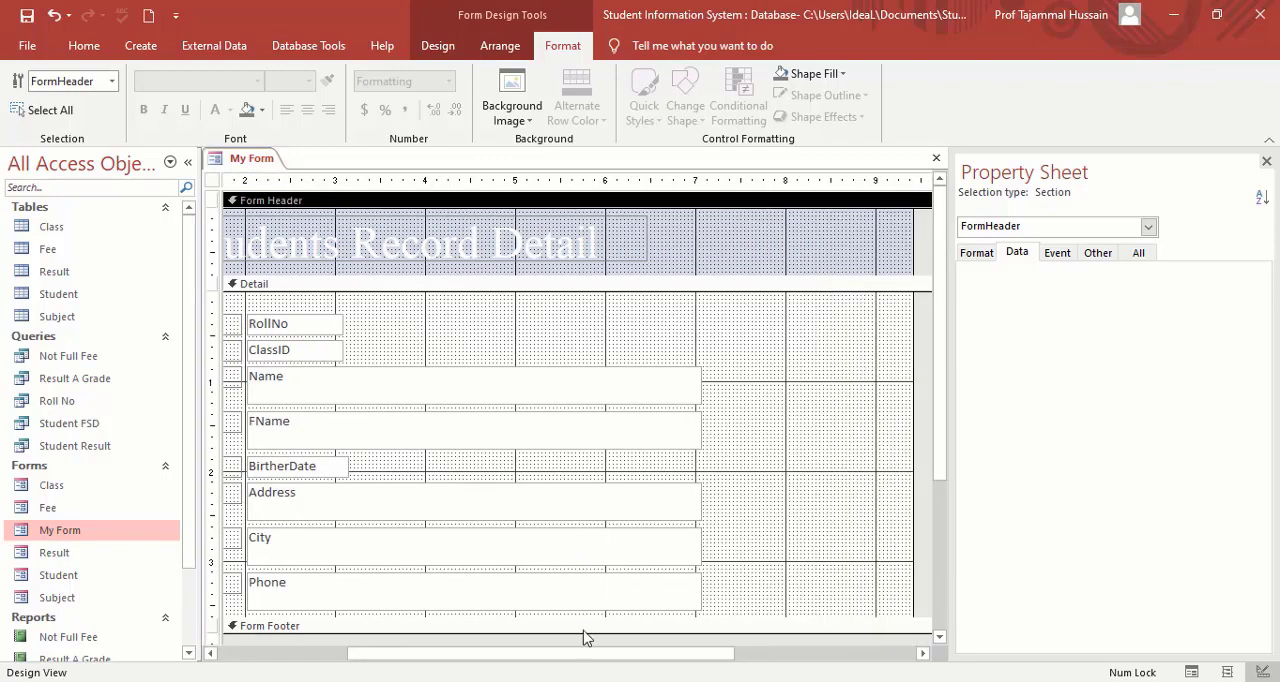
left_click_drag(583, 660, 354, 655)
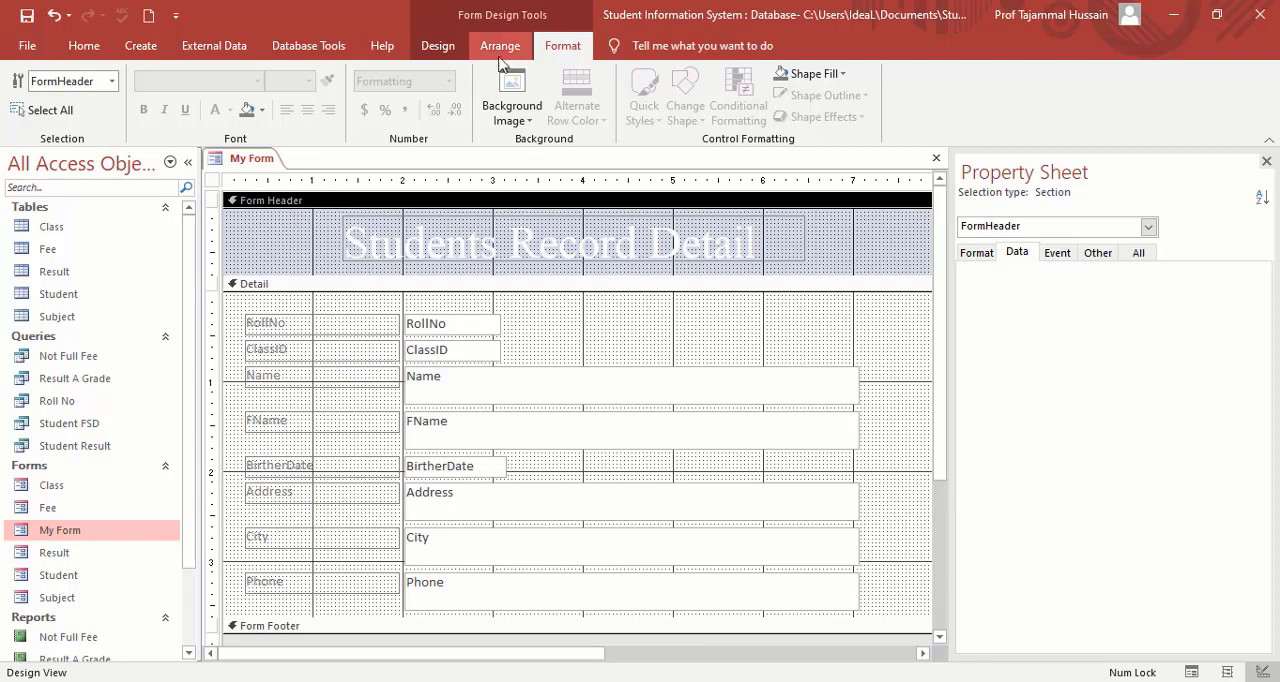
Insert the pgc logo picture from the Documents folder as the logo in the form header.
left_click(440, 48)
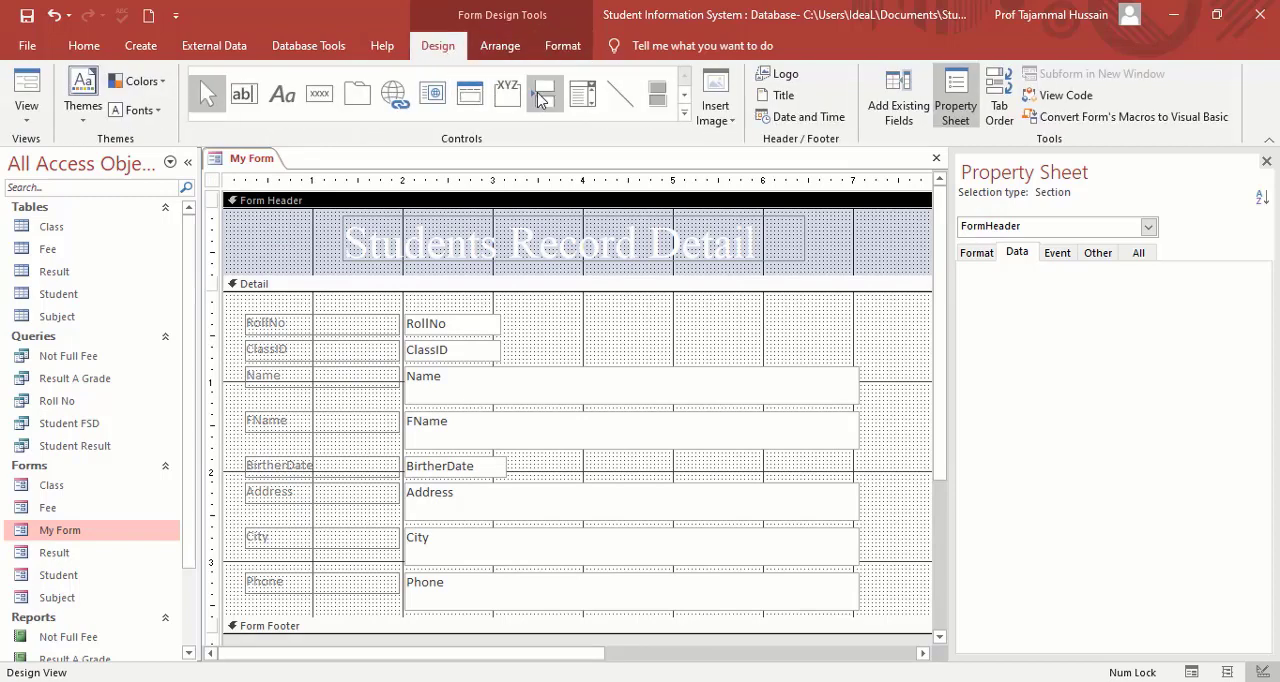
left_click(785, 75)
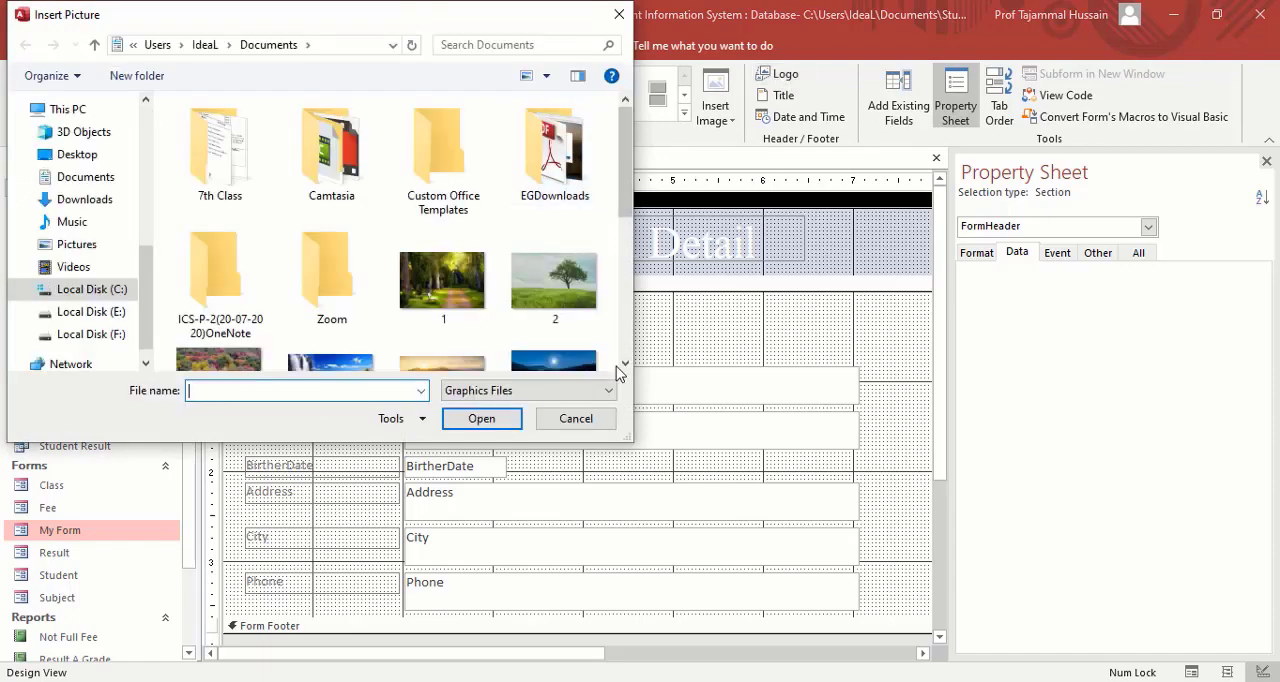
scroll(627, 368, "down", 5)
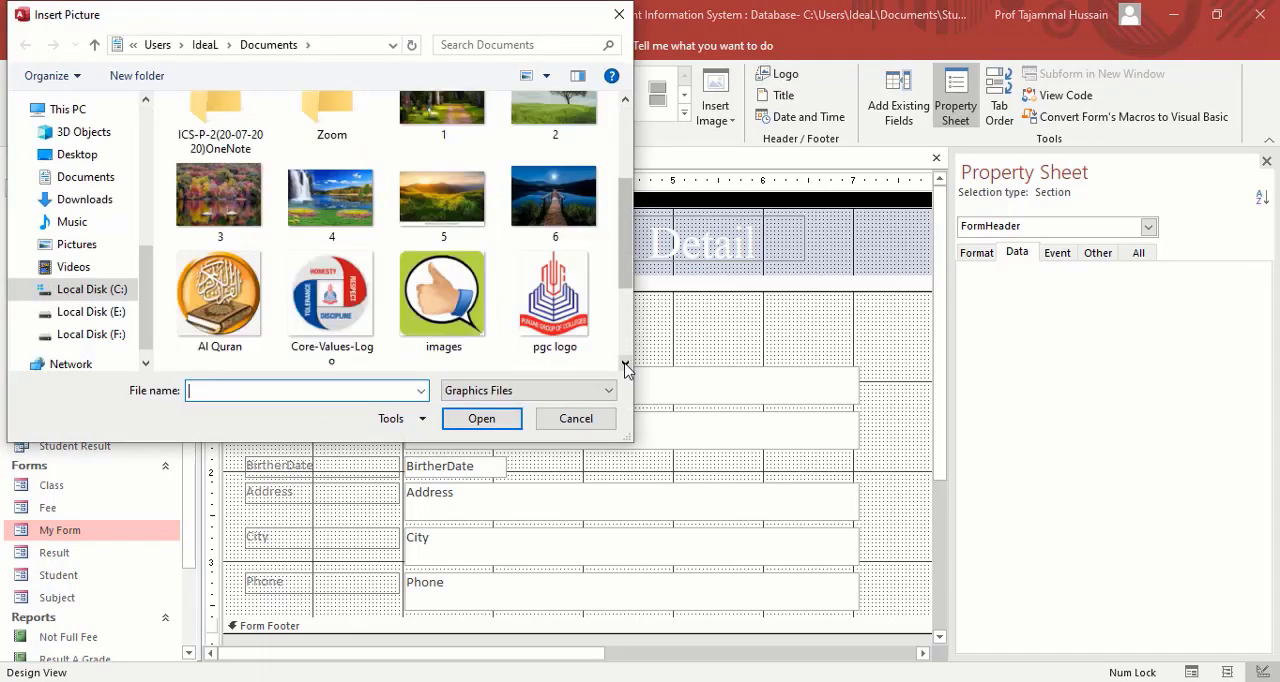
double_click(560, 200)
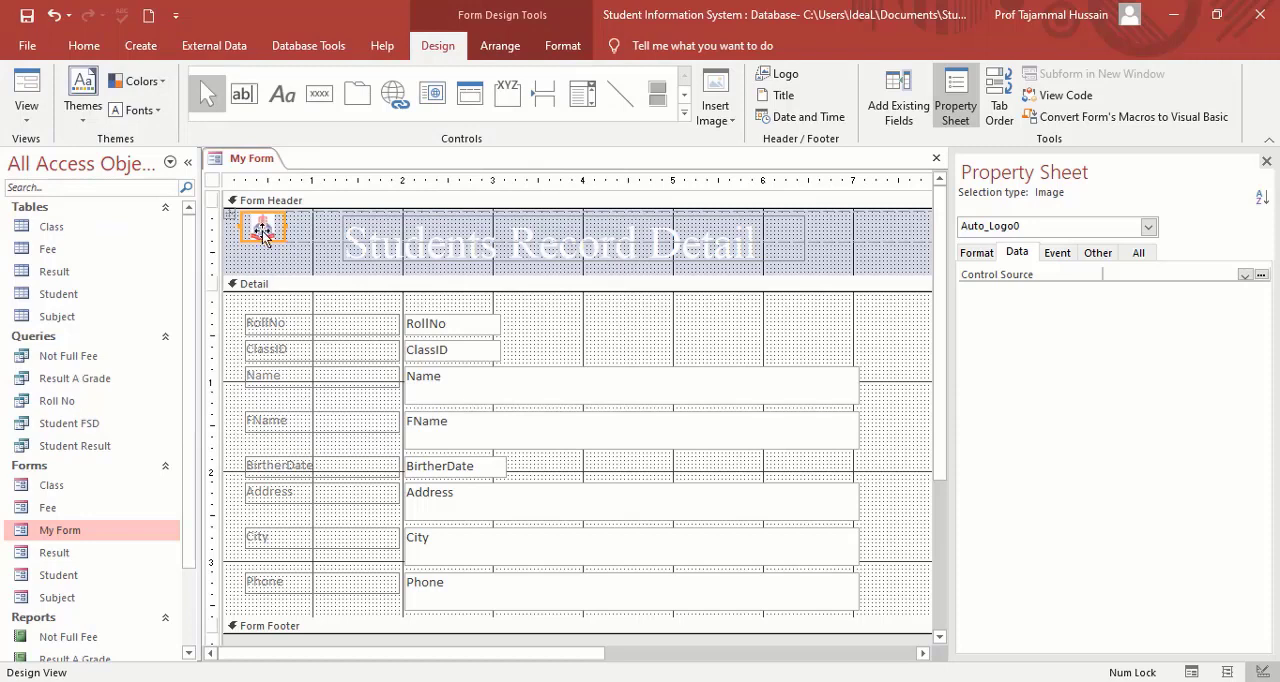
Enlarge the logo to nearly the full height of the form header and adjust its horizontal position beside the title.
left_click_drag(264, 237, 265, 268)
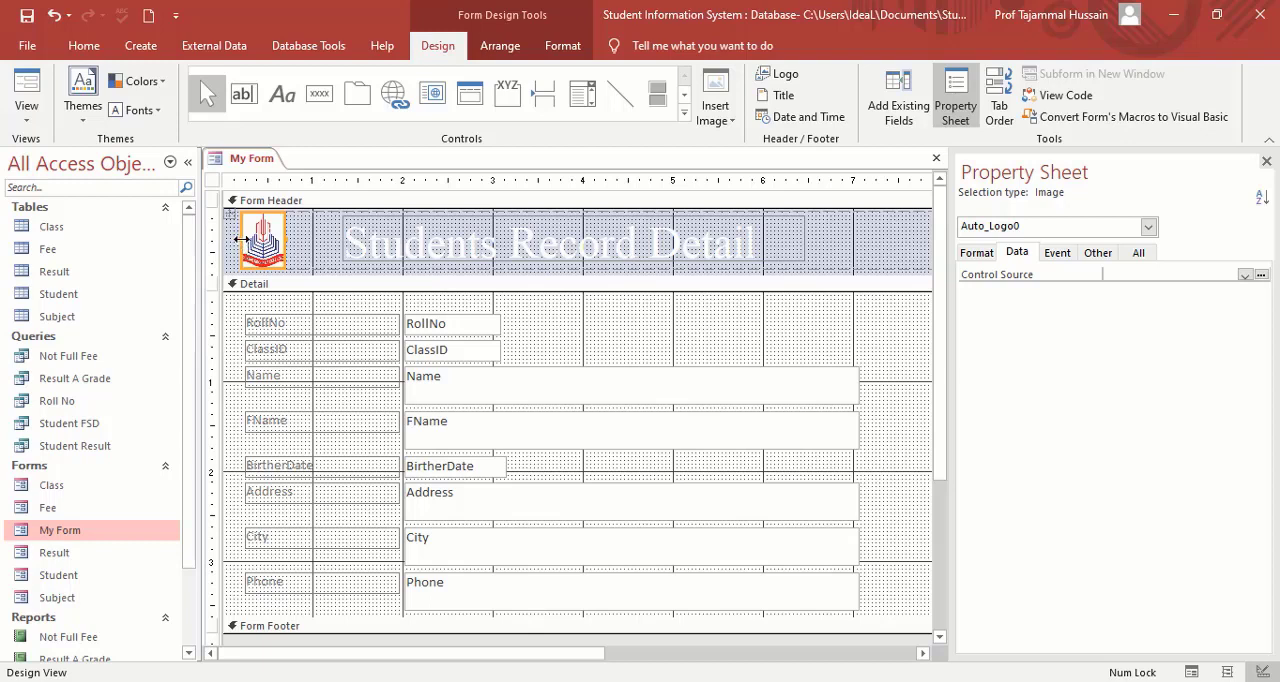
left_click(216, 239)
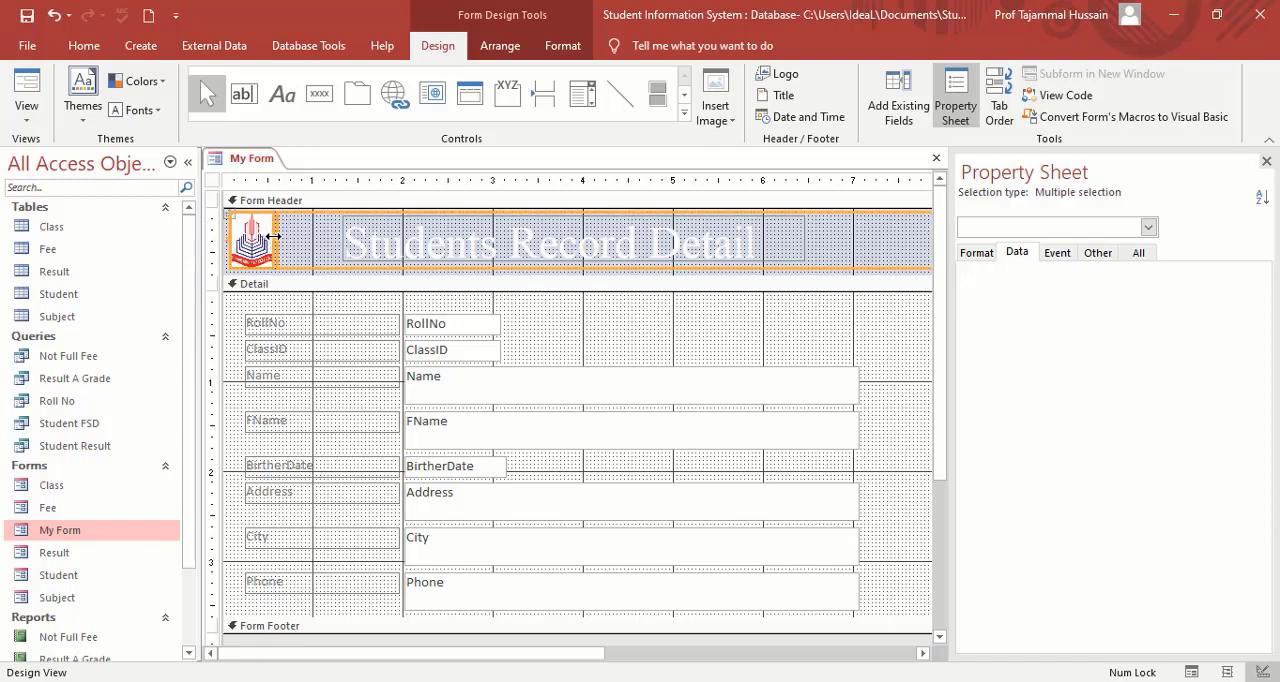
left_click_drag(272, 239, 288, 240)
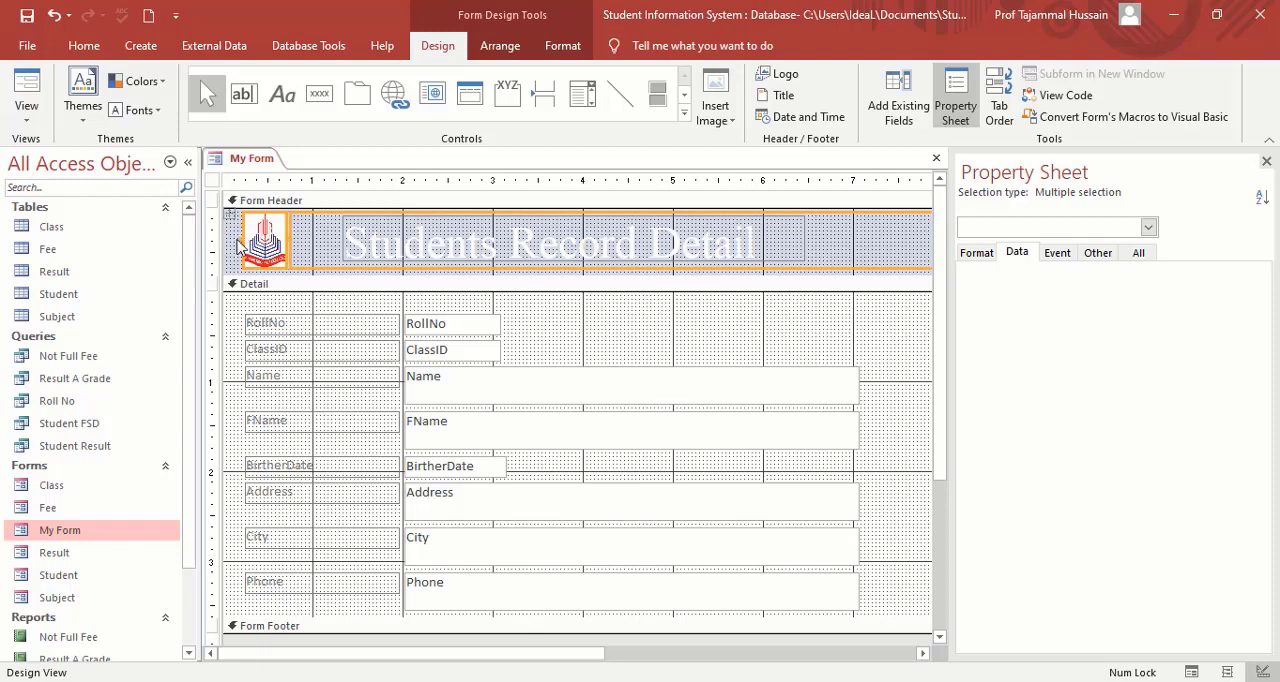
left_click_drag(236, 239, 228, 239)
left_click(250, 245)
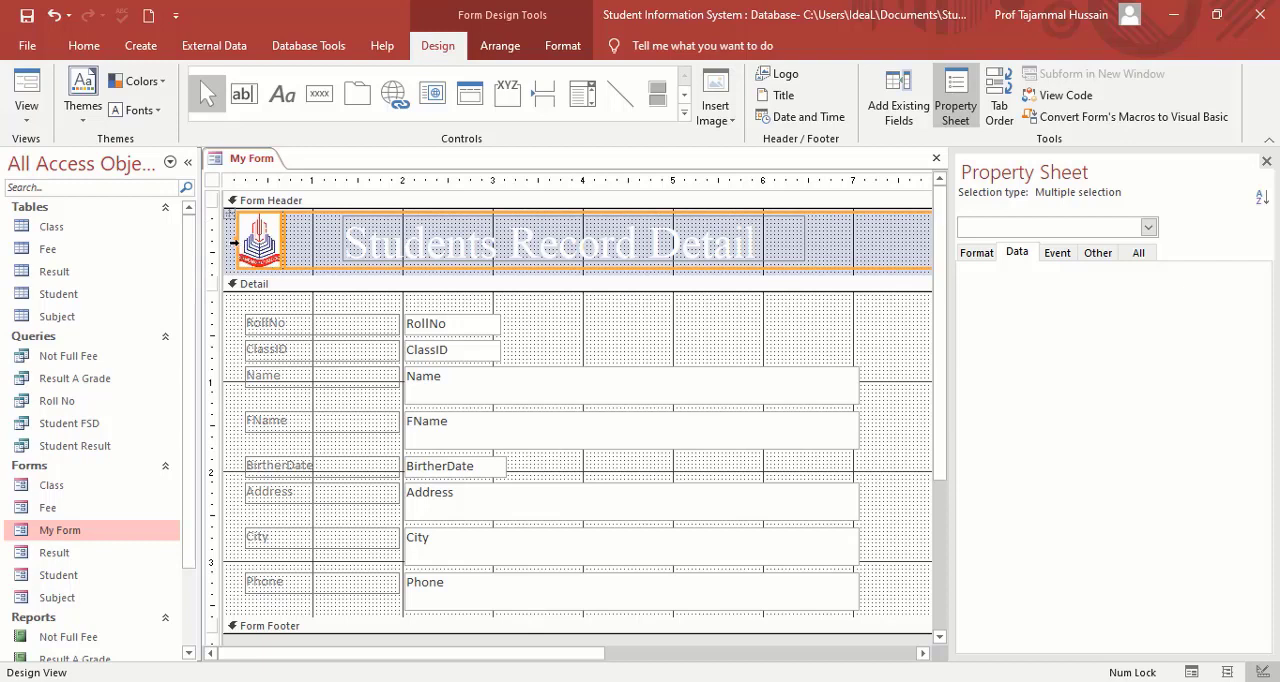
left_click_drag(230, 238, 231, 238)
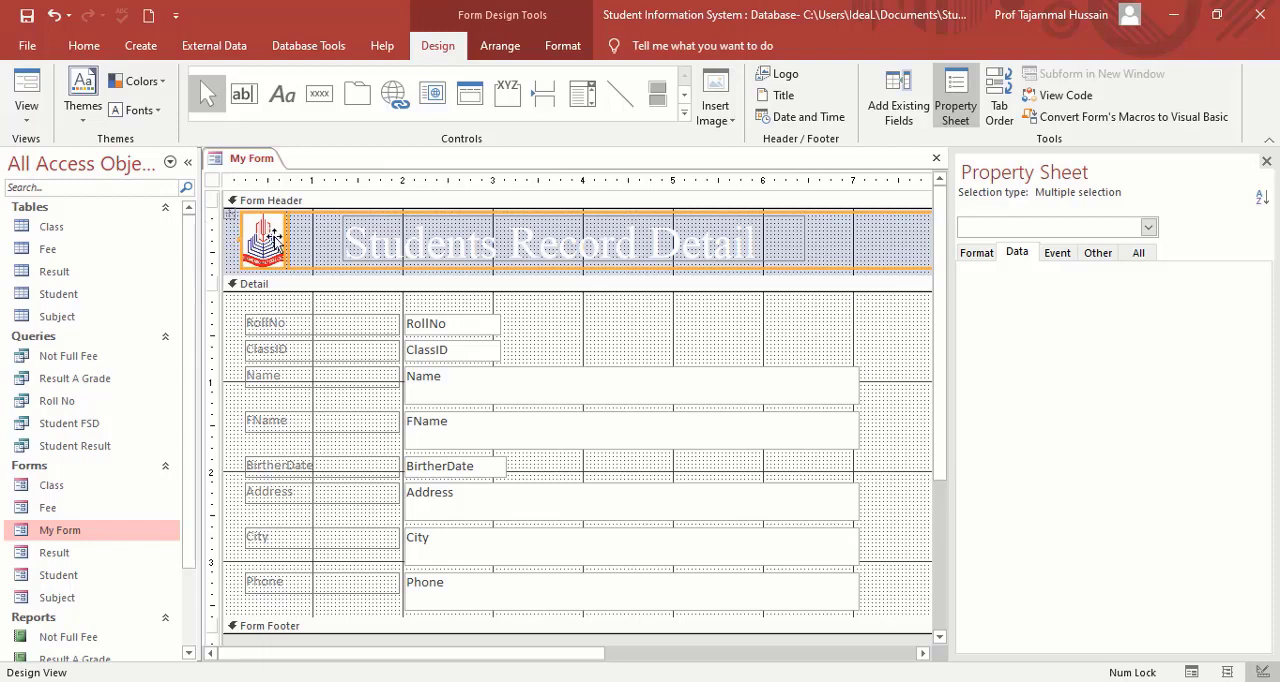
left_click_drag(285, 236, 297, 236)
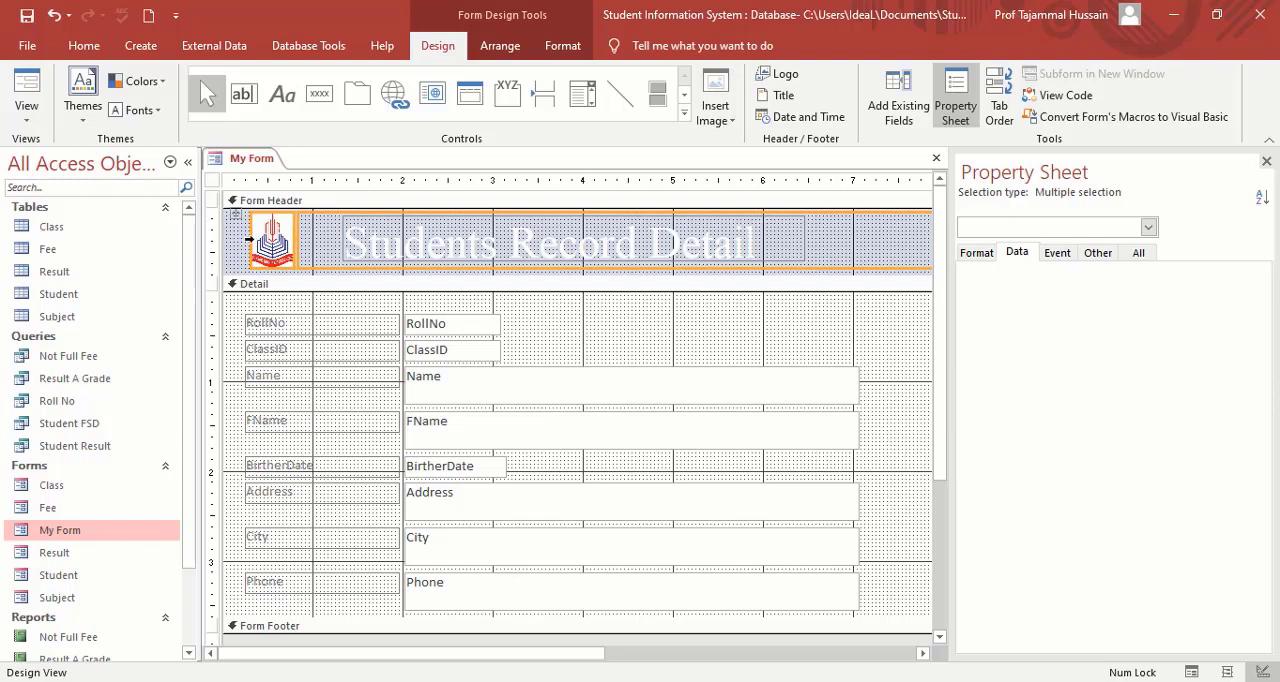
left_click_drag(241, 239, 231, 239)
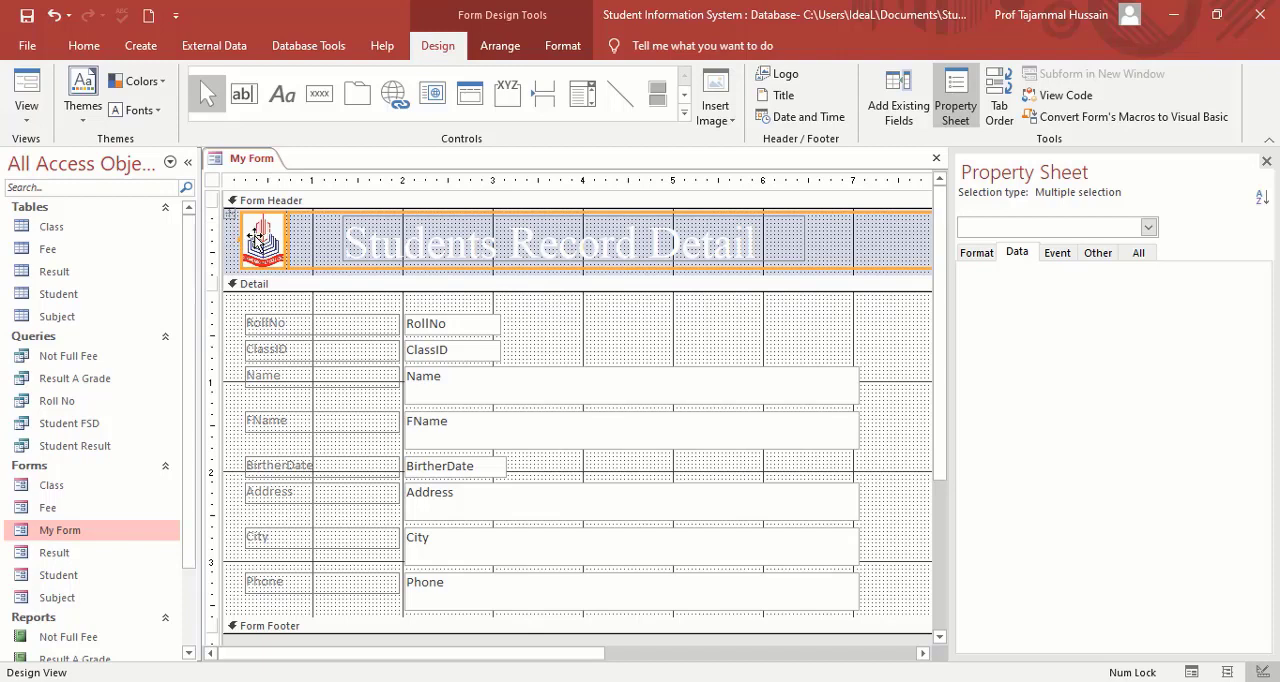
Widen the logo's frame to about 0.8 inches, ending at the 1-inch mark before the title.
left_click(371, 237)
left_click(560, 338)
left_click(419, 255)
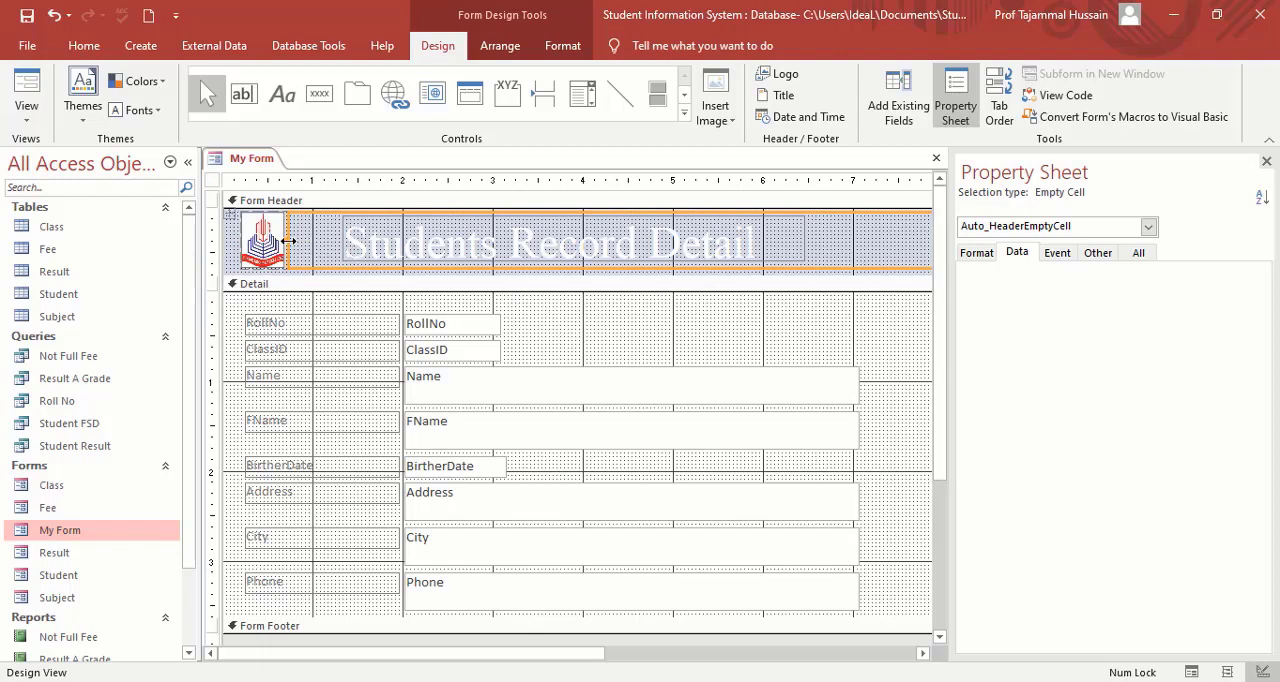
left_click_drag(287, 240, 310, 241)
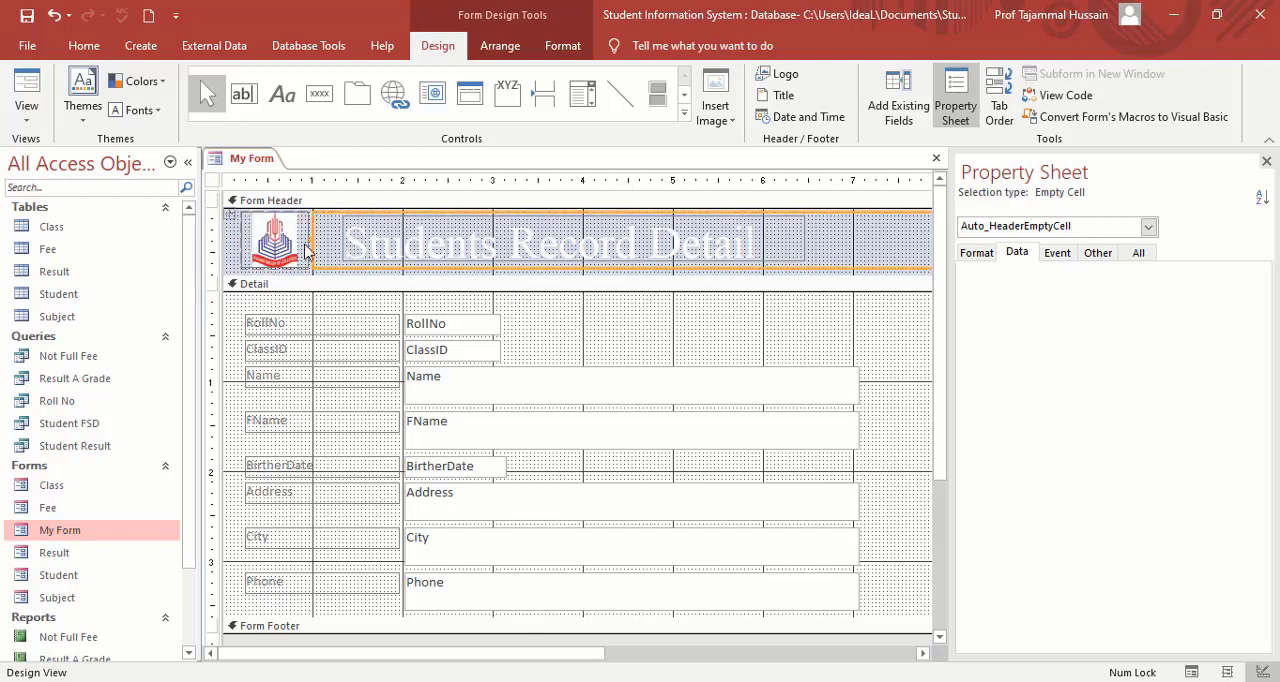
left_click_drag(312, 238, 329, 238)
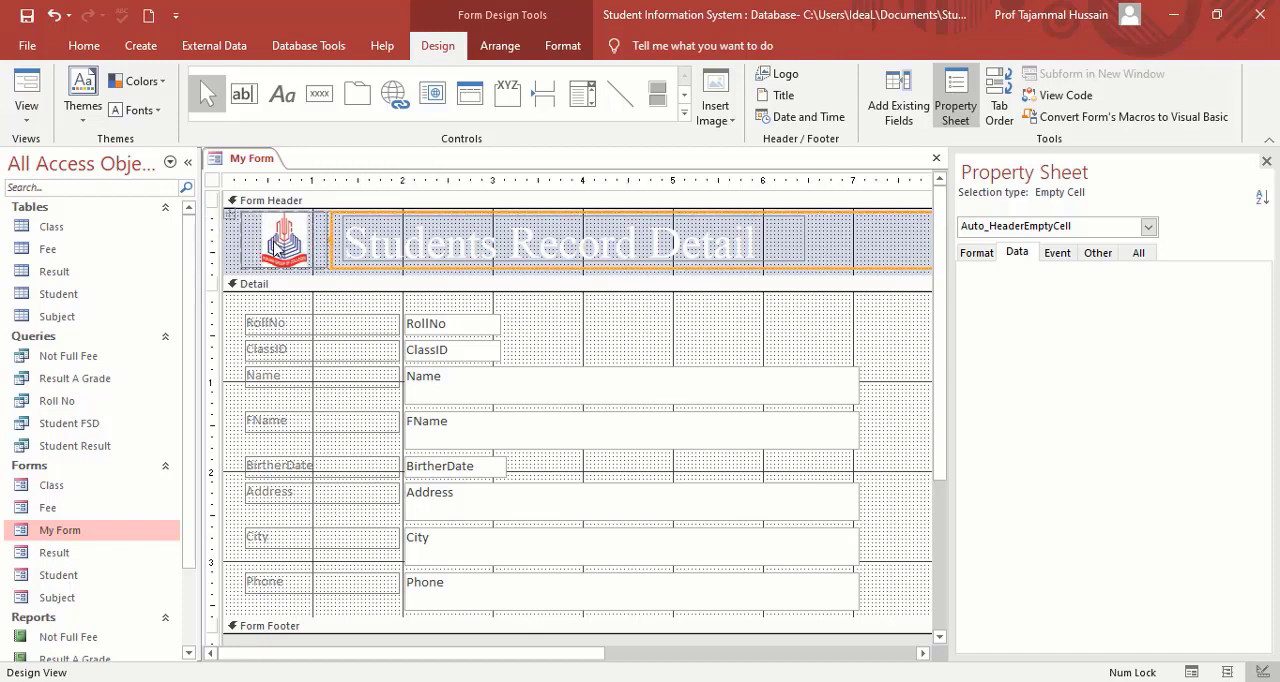
left_click(280, 245)
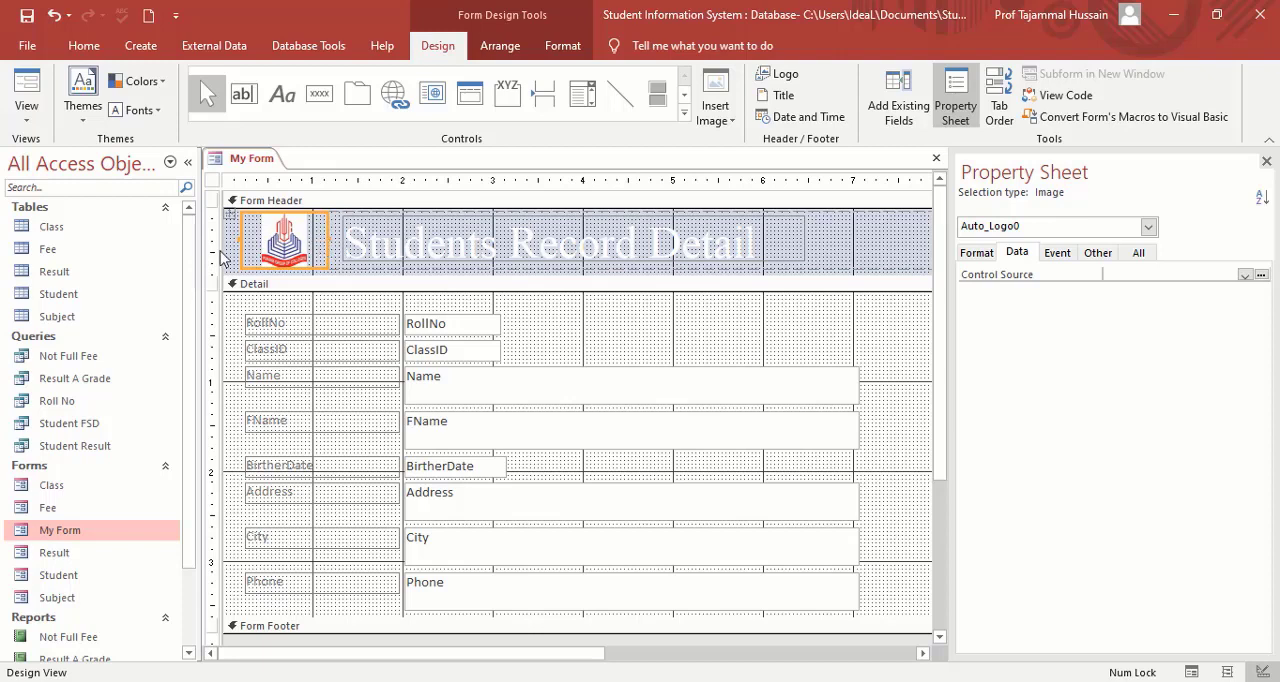
left_click_drag(326, 240, 311, 241)
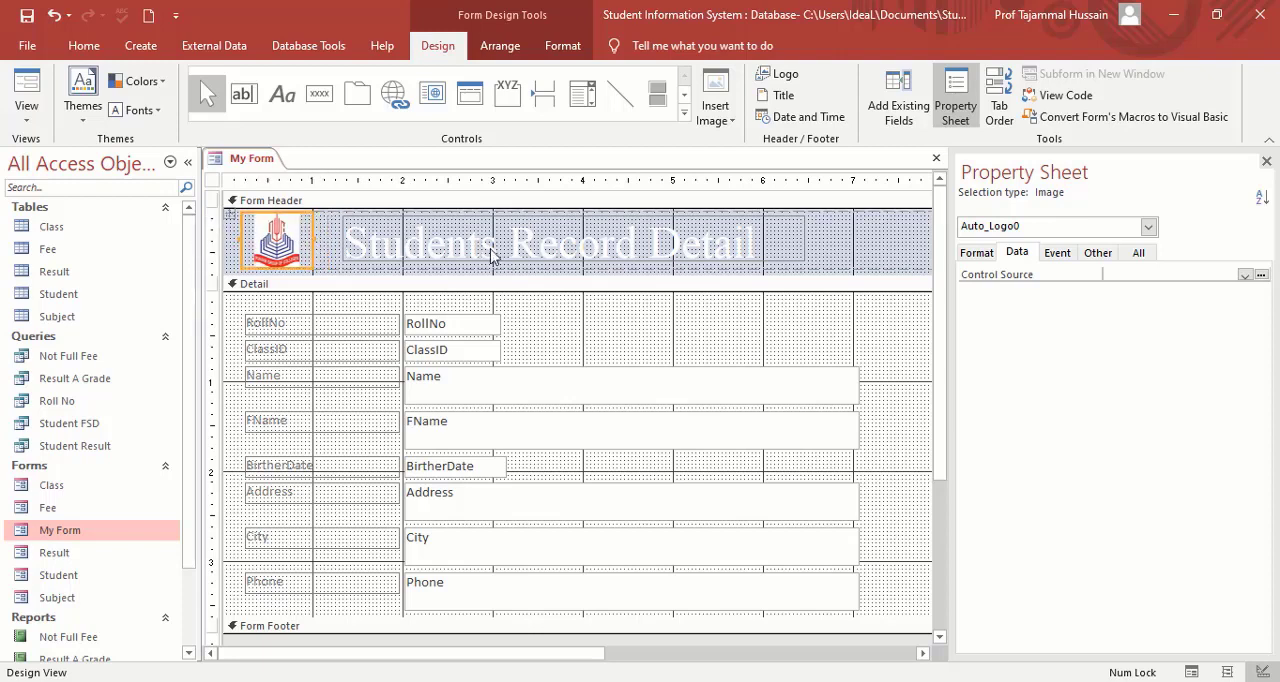
Set the Form Header section's back color to the standard Dark Blue.
left_click(845, 255)
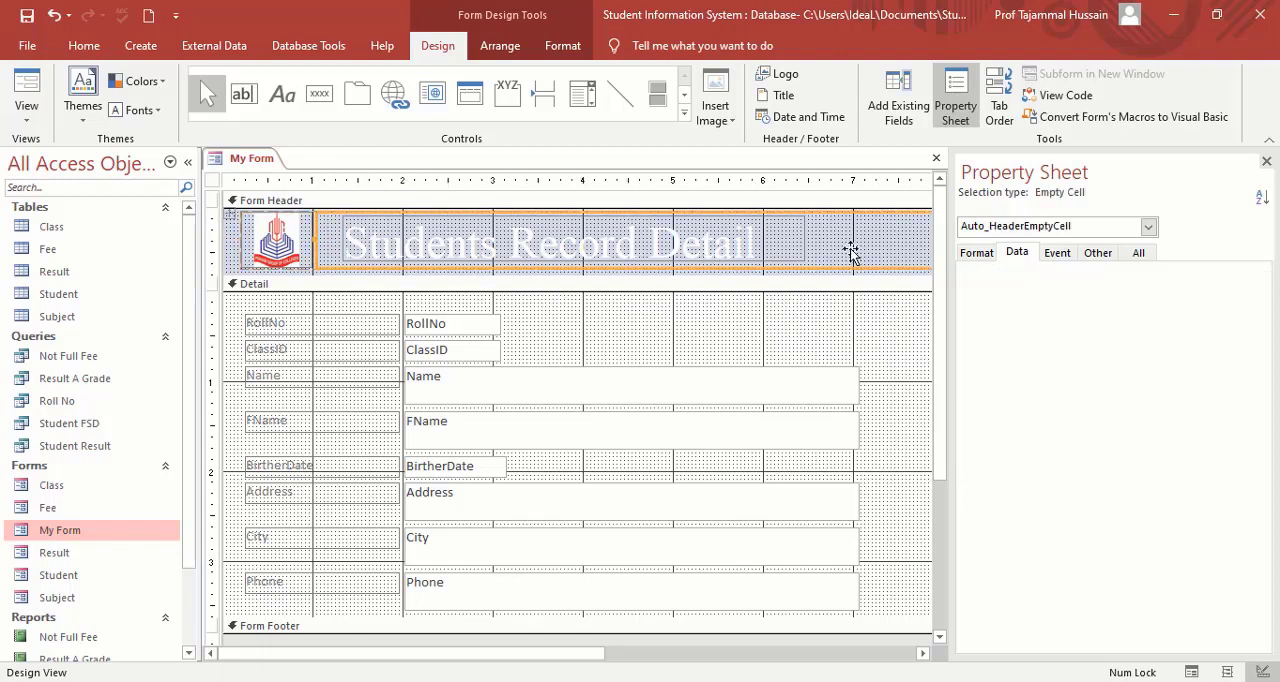
left_click(797, 202)
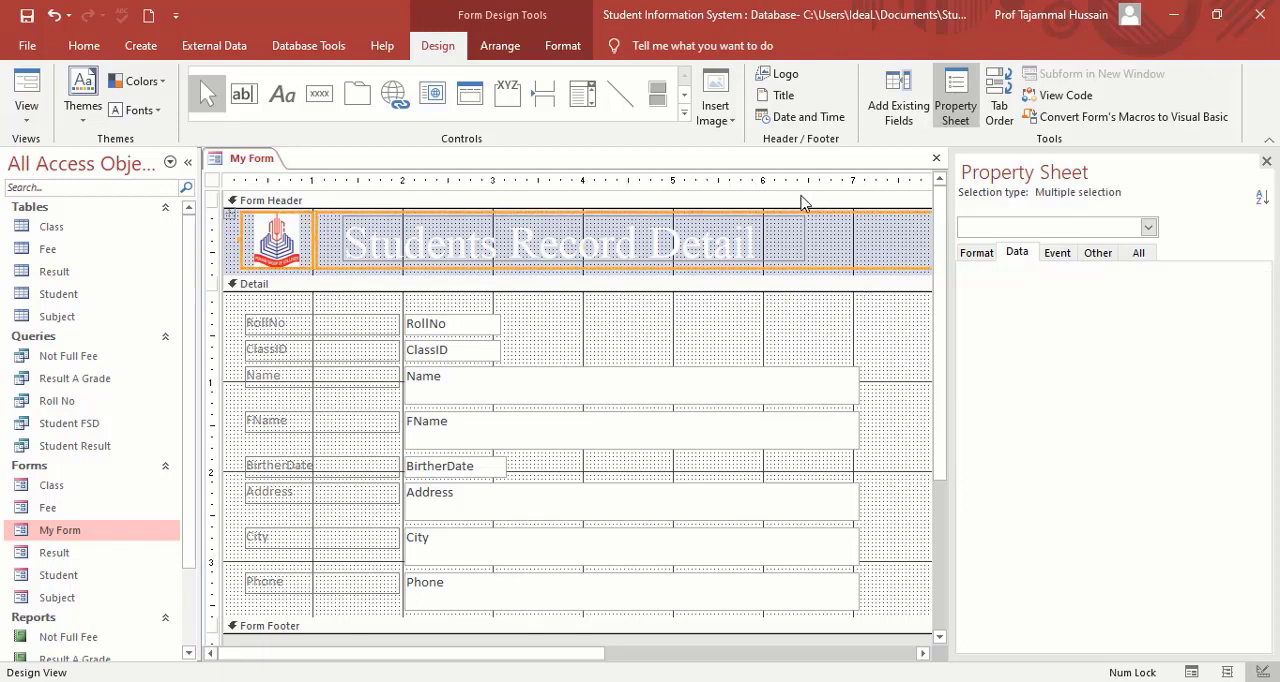
left_click(801, 201)
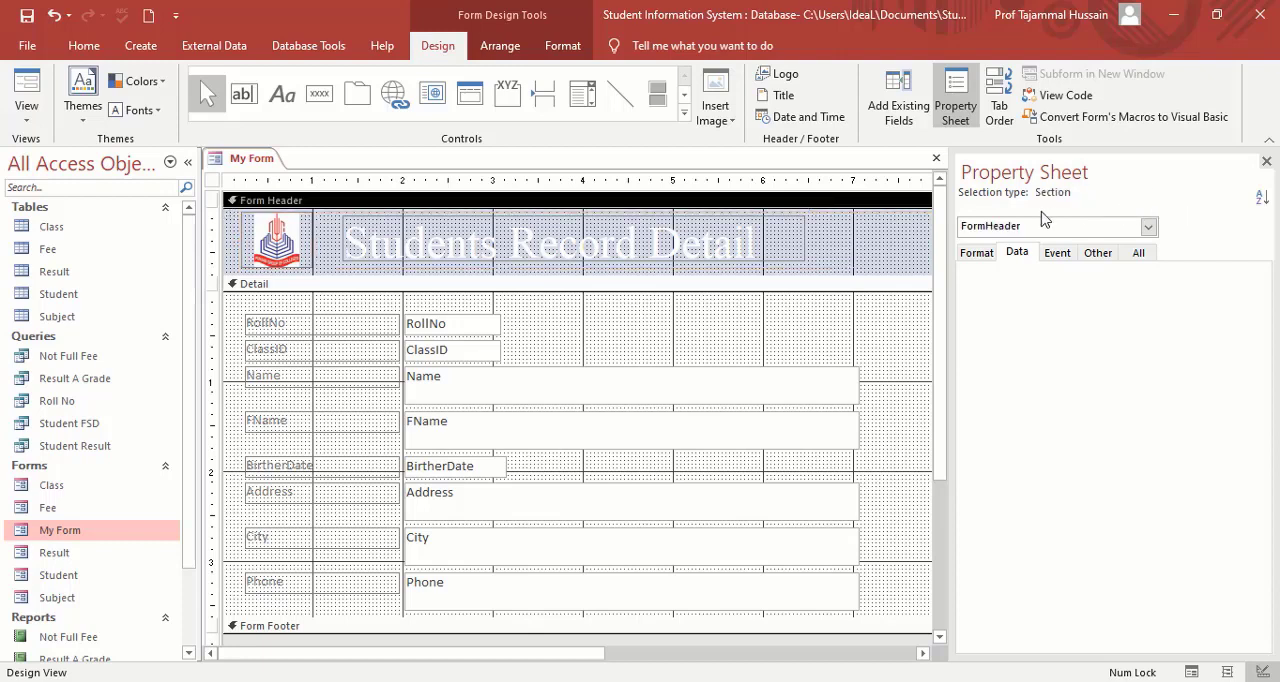
left_click(984, 258)
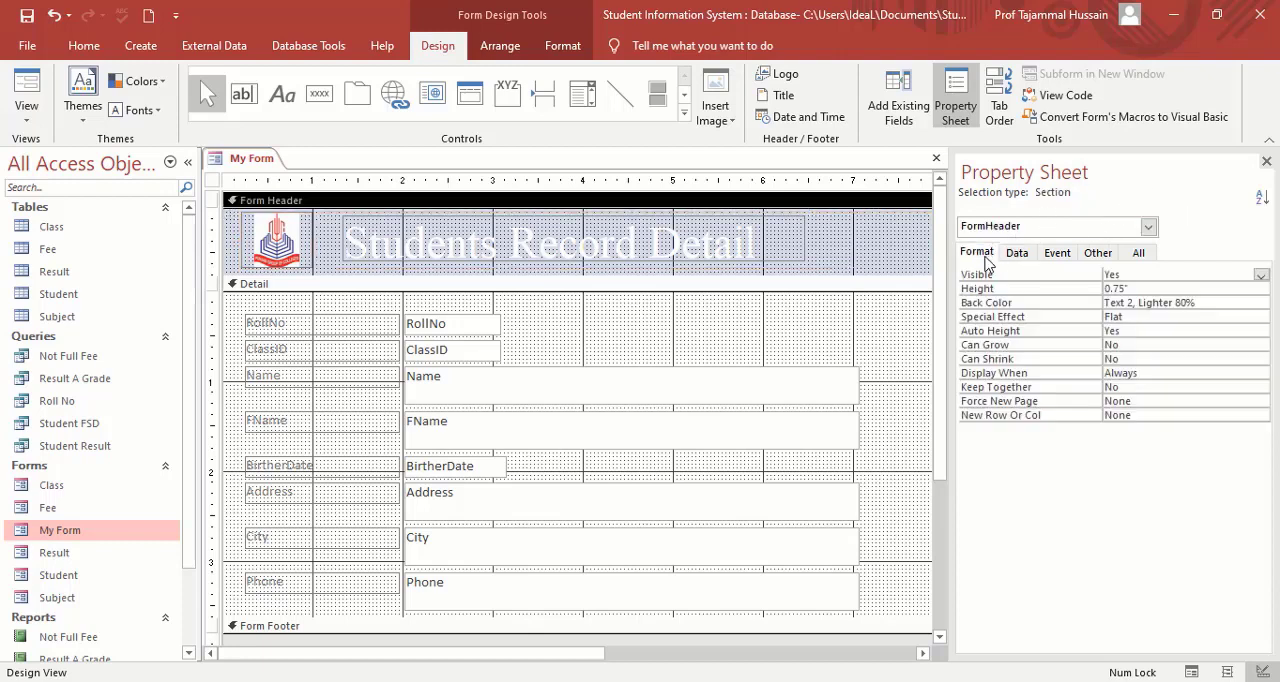
left_click(1259, 303)
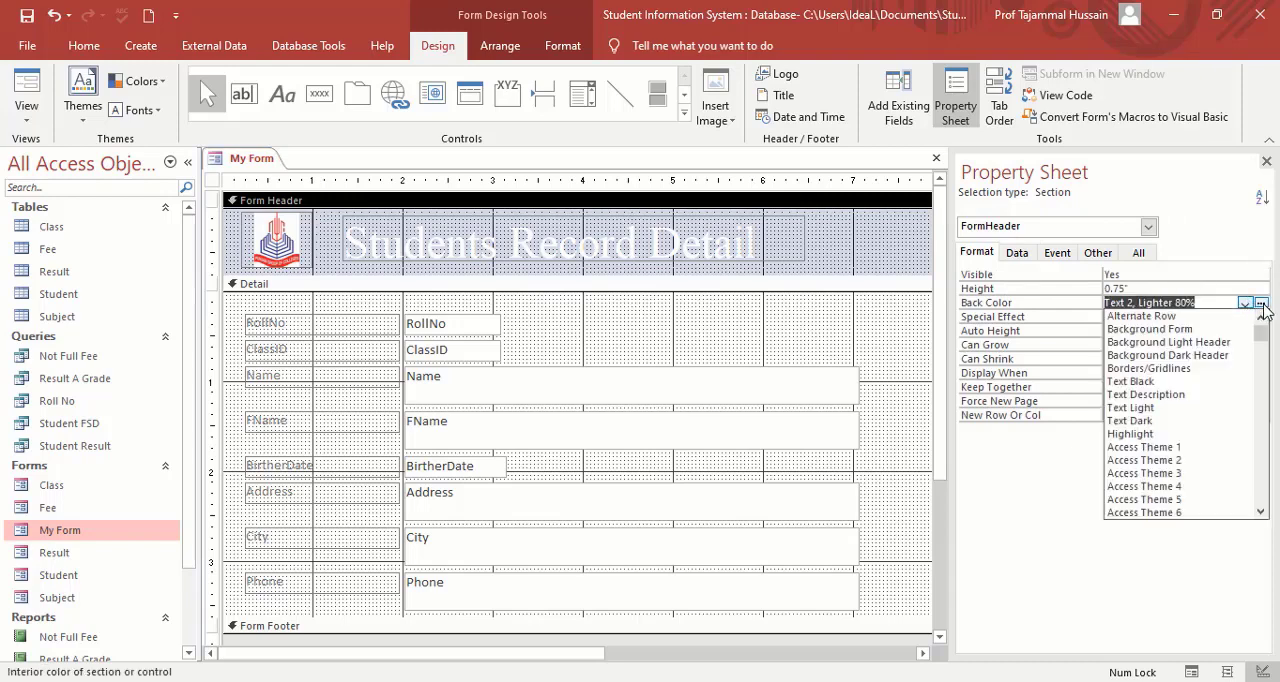
left_click(1261, 303)
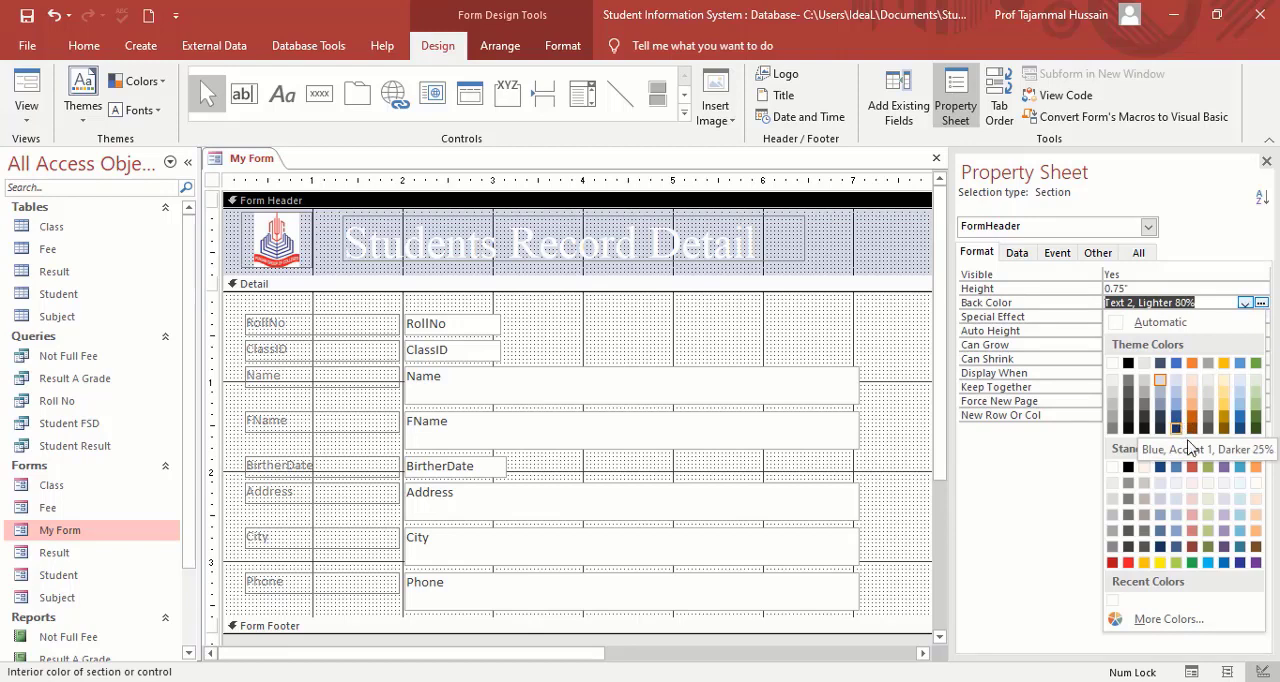
left_click(1242, 563)
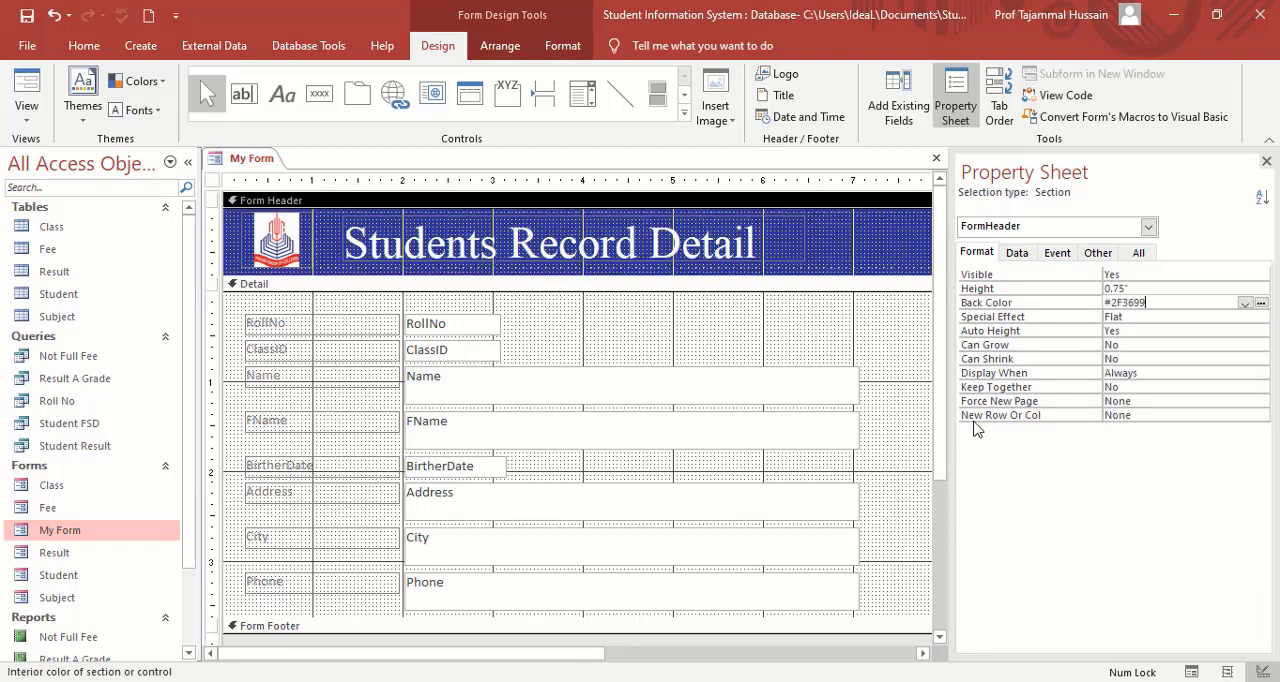
Set the Detail section's back color to the standard Dark Blue.
left_click(830, 286)
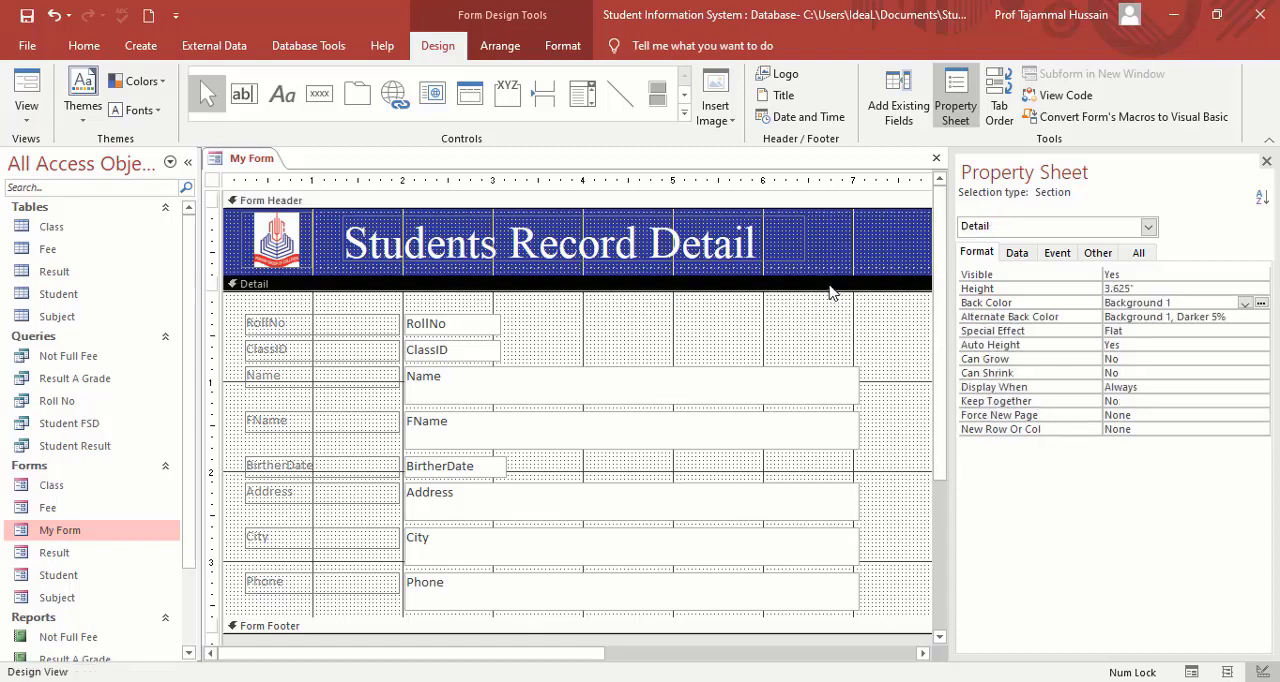
left_click(1245, 303)
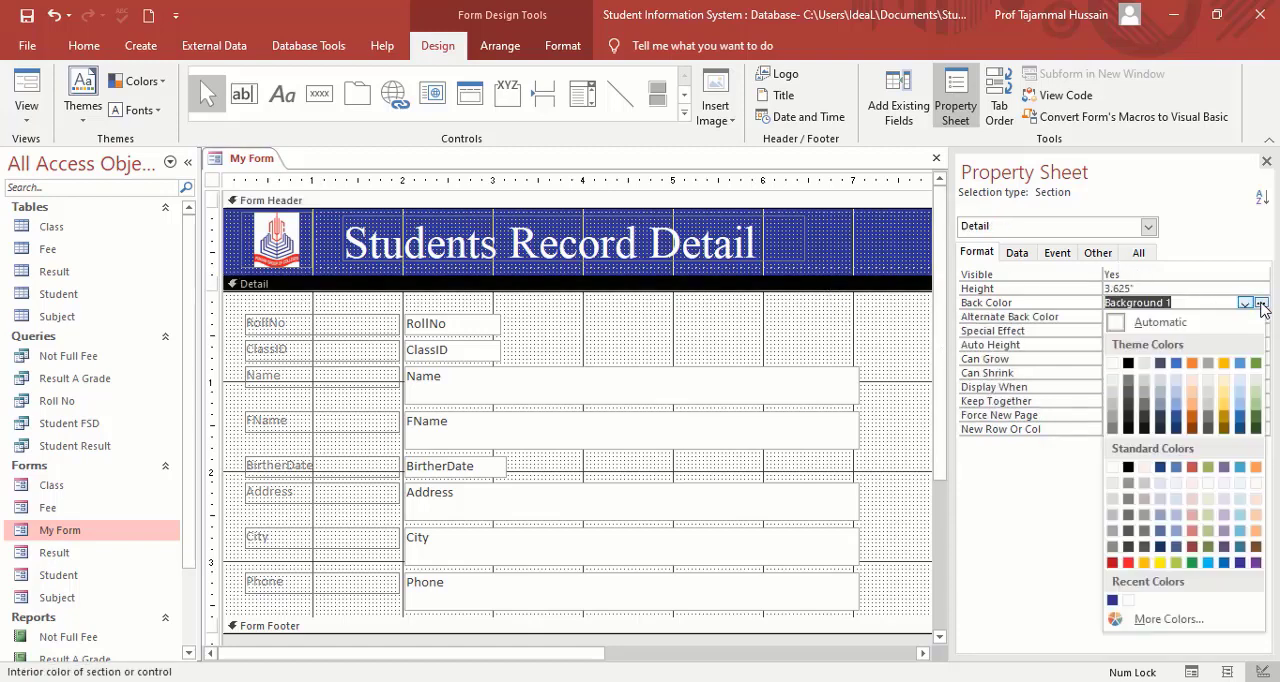
left_click(1240, 563)
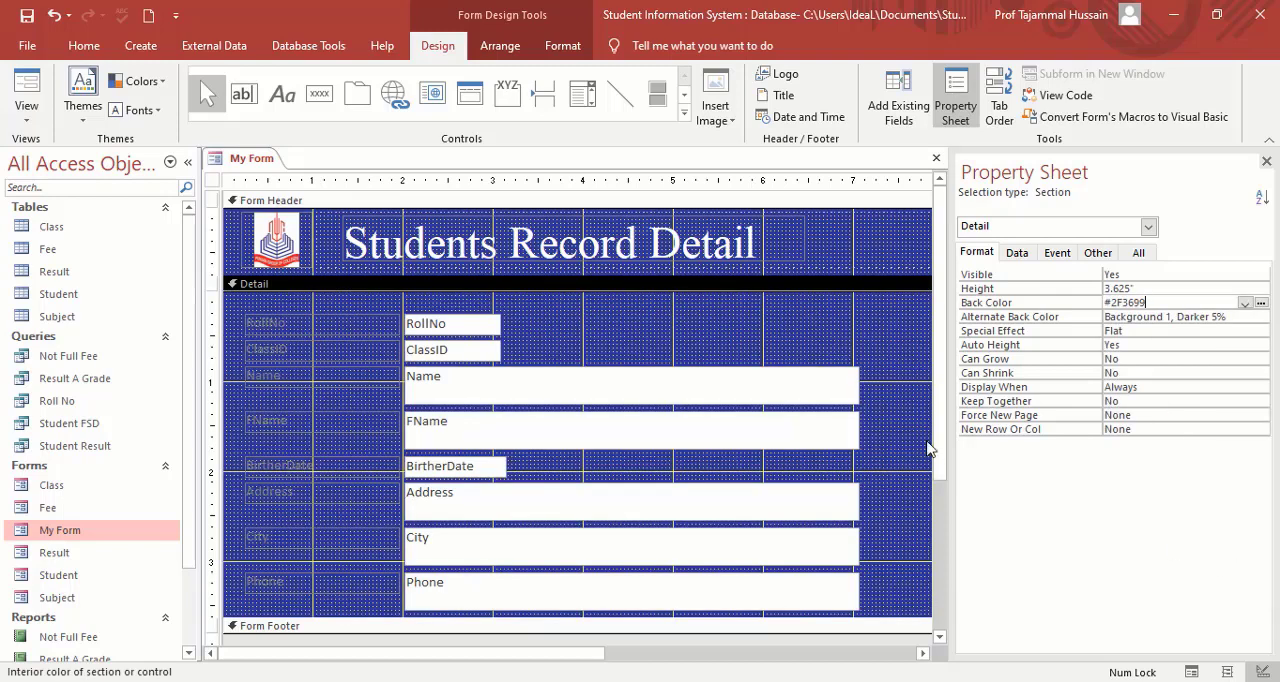
Apply a white font color to all eight field labels in the Detail section, from RollNo to Phone.
left_click(292, 318)
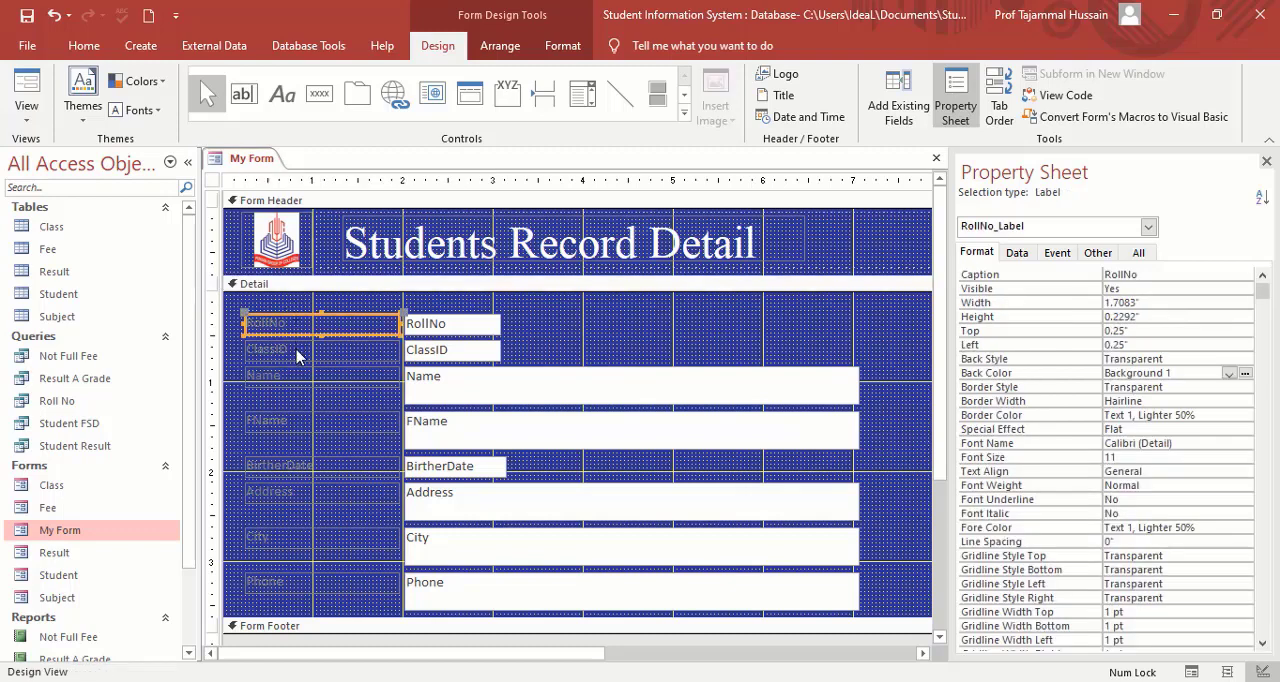
left_click(297, 348, "shift")
left_click(296, 381, "shift")
left_click(297, 424, "shift")
left_click(298, 468, "shift")
left_click(300, 494, "shift")
left_click(299, 540, "shift")
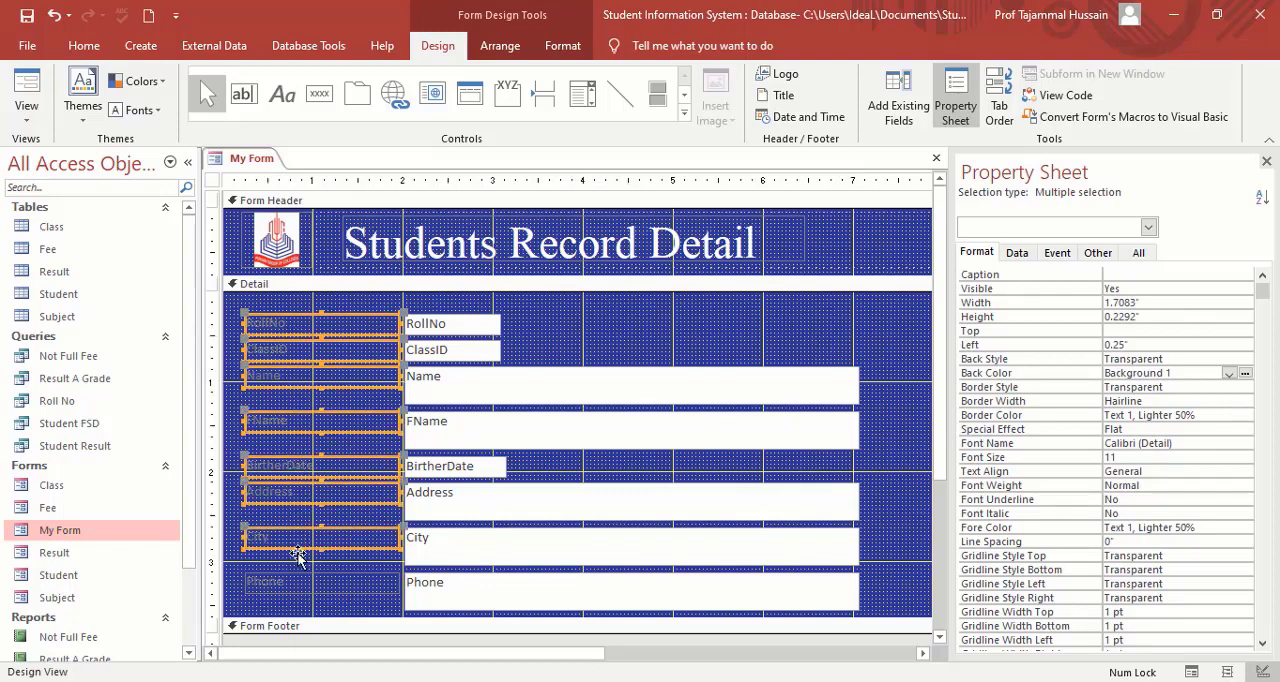
left_click(293, 584, "shift")
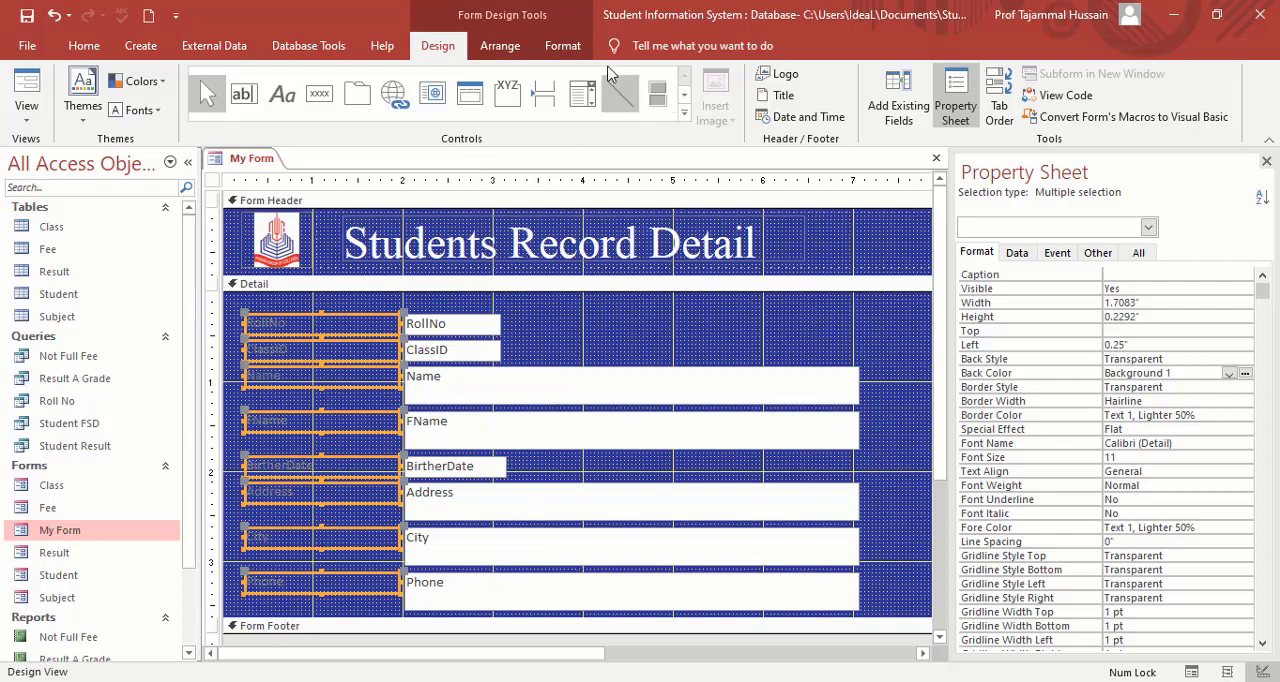
left_click(559, 50)
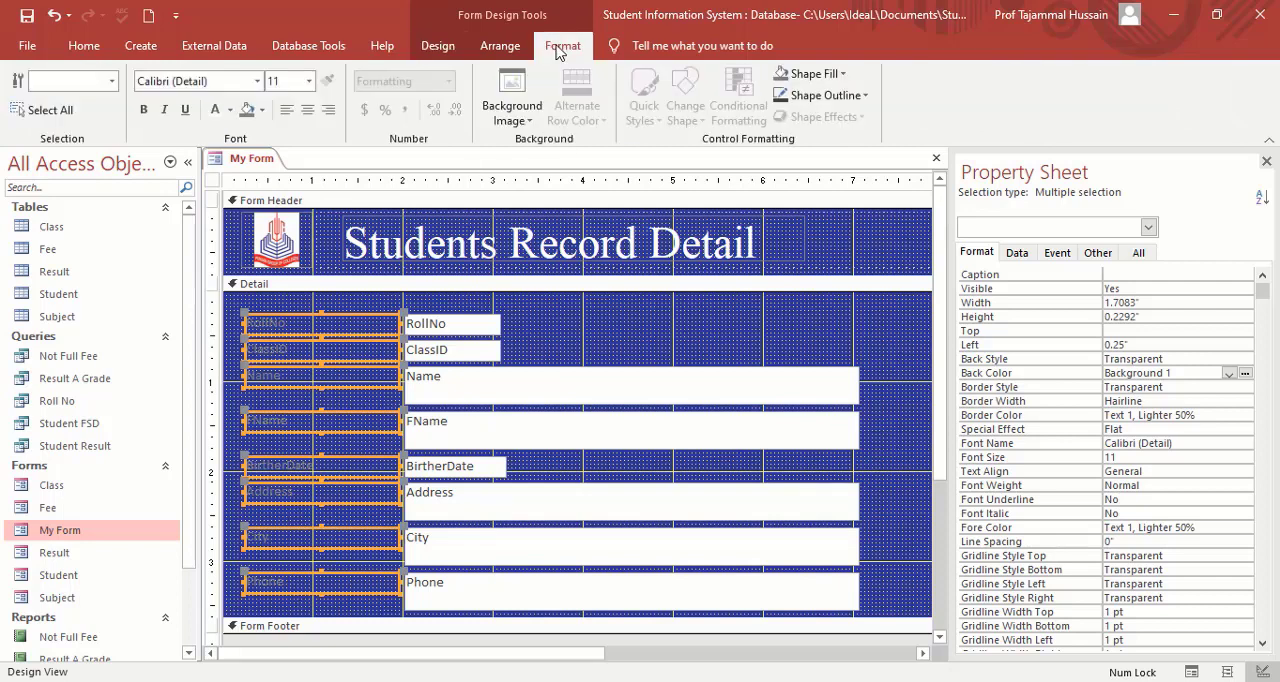
left_click(221, 112)
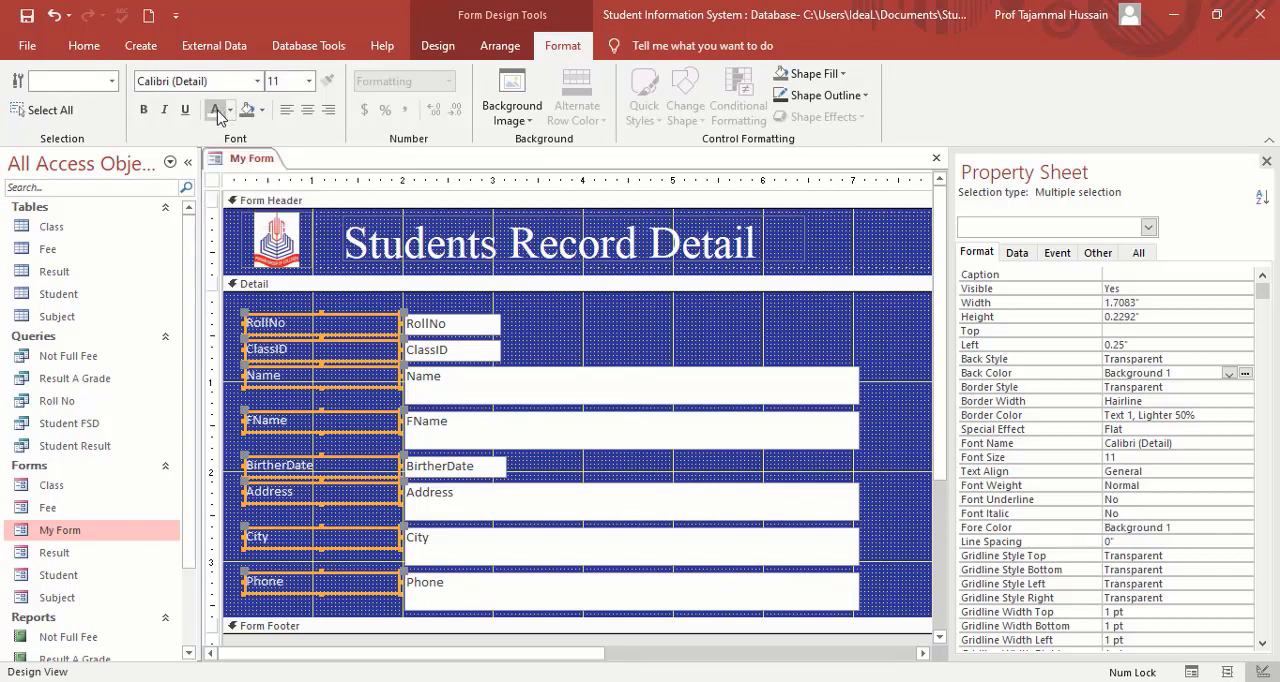
Set the font of the eight selected Detail labels to Times New Roman, size 12.
left_click(309, 82)
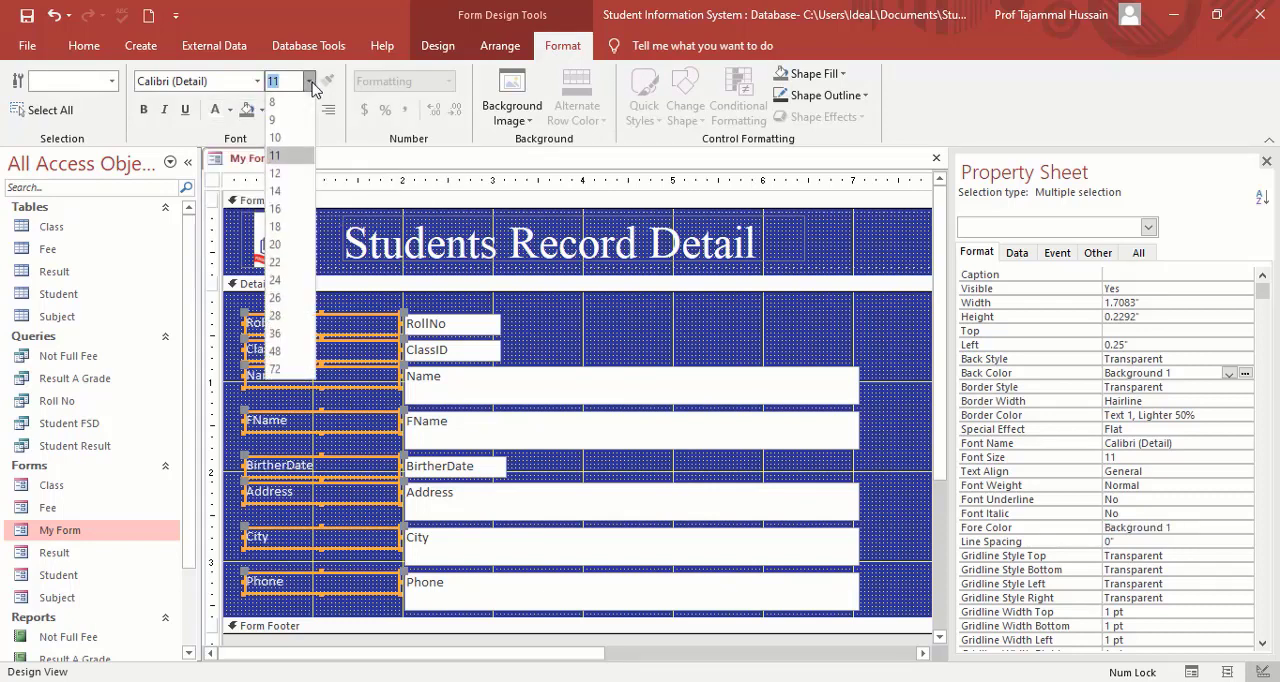
left_click(276, 174)
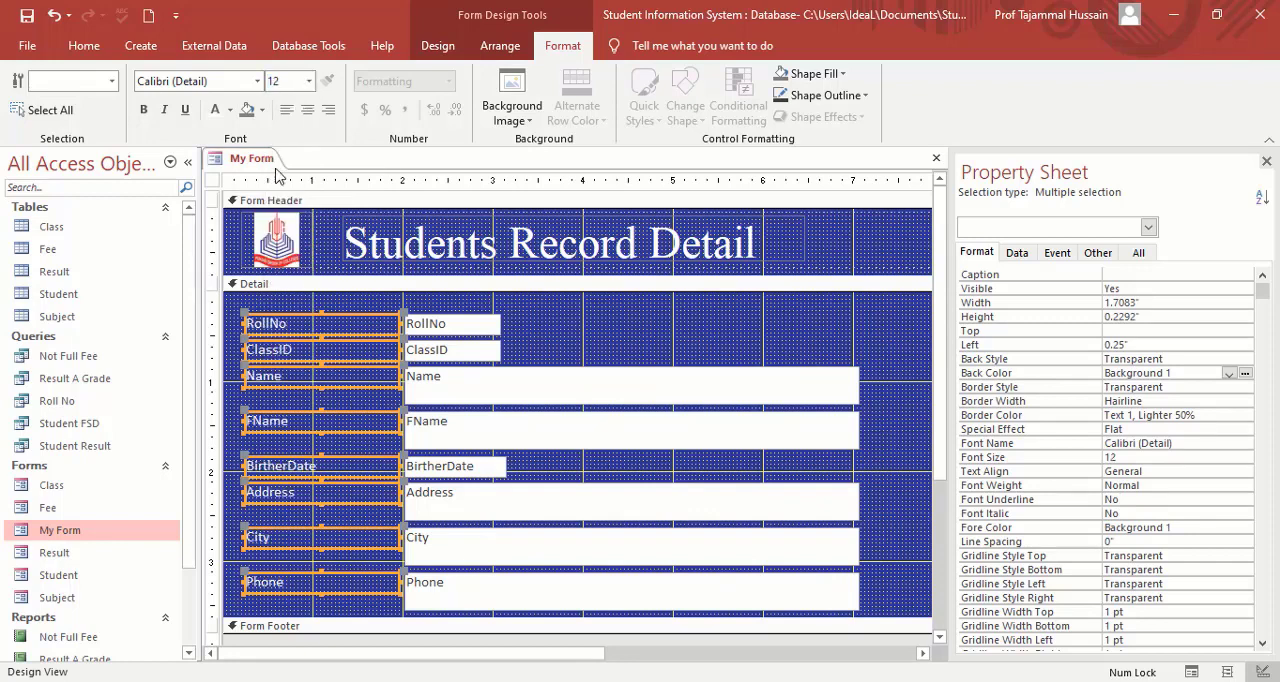
left_click(224, 82)
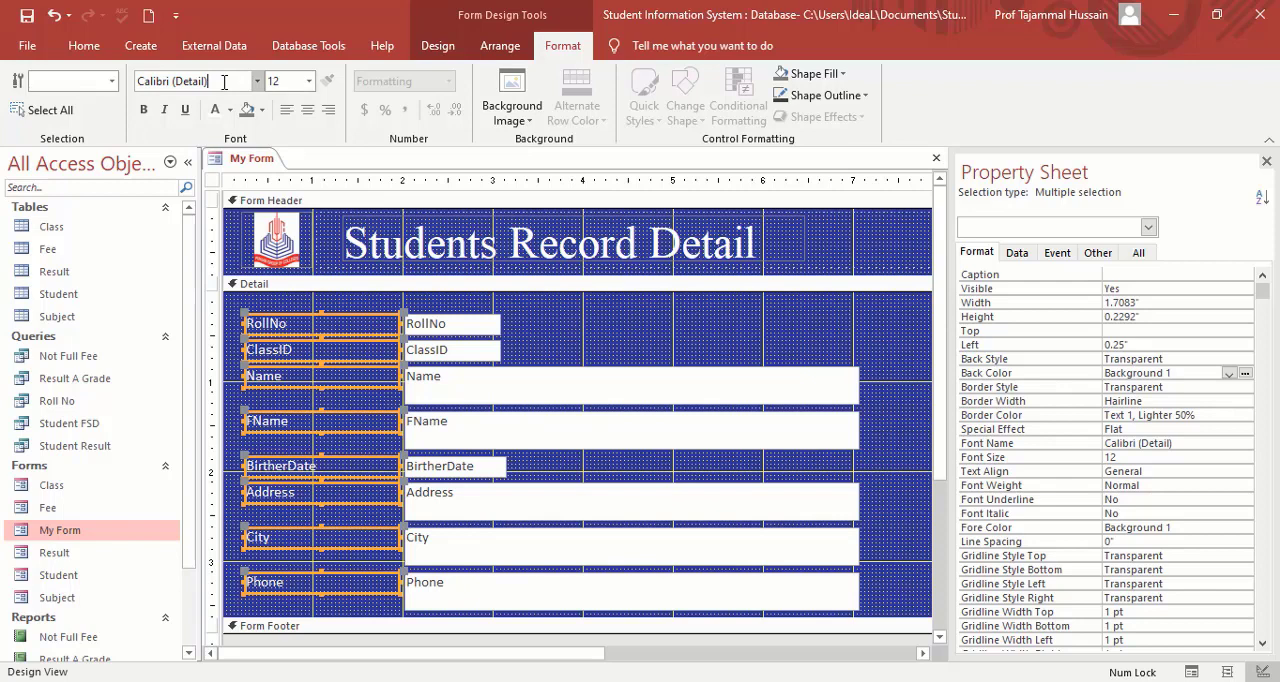
key("BackSpace")
key("BackSpace")
key("BackSpace")
key("BackSpace")
key("BackSpace")
key("BackSpace")
key("BackSpace")
key("BackSpace")
key("BackSpace")
key("BackSpace")
key("BackSpace")
type("T")
key("Return")
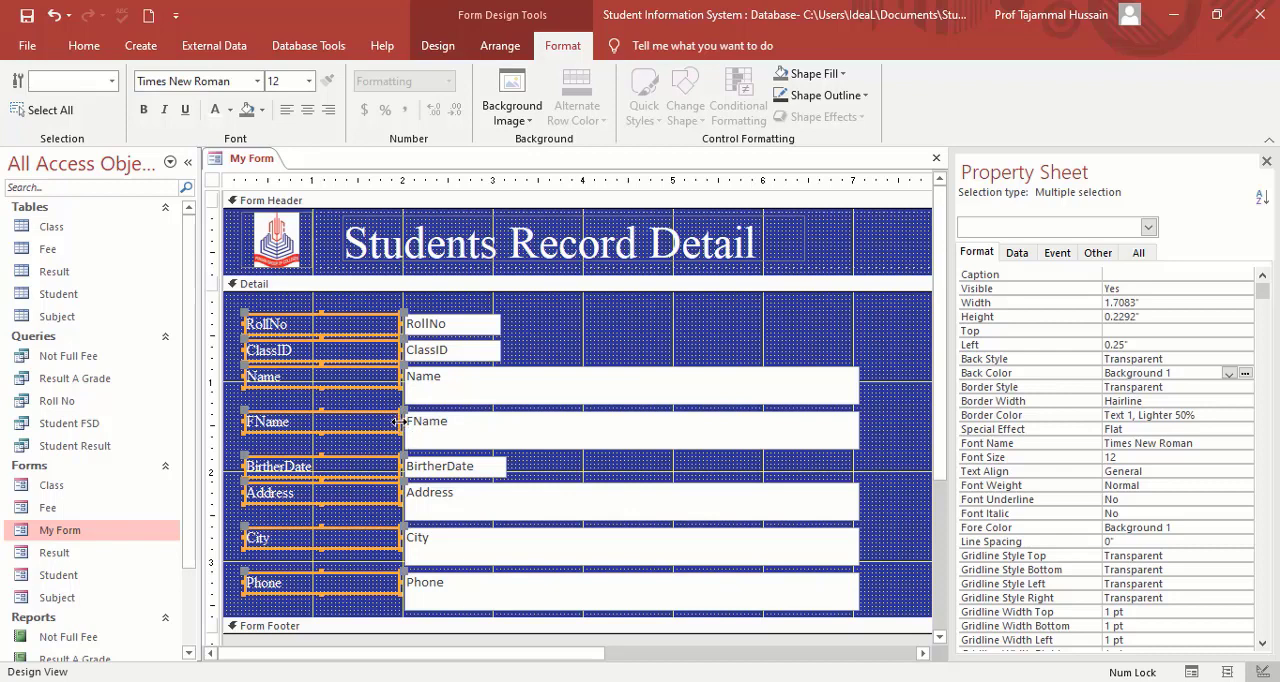
Narrow the eight Detail labels to about 0.875 inches and the Name, FName, Address, City and Phone text boxes to about 1.48 inches.
left_click_drag(399, 421, 322, 427)
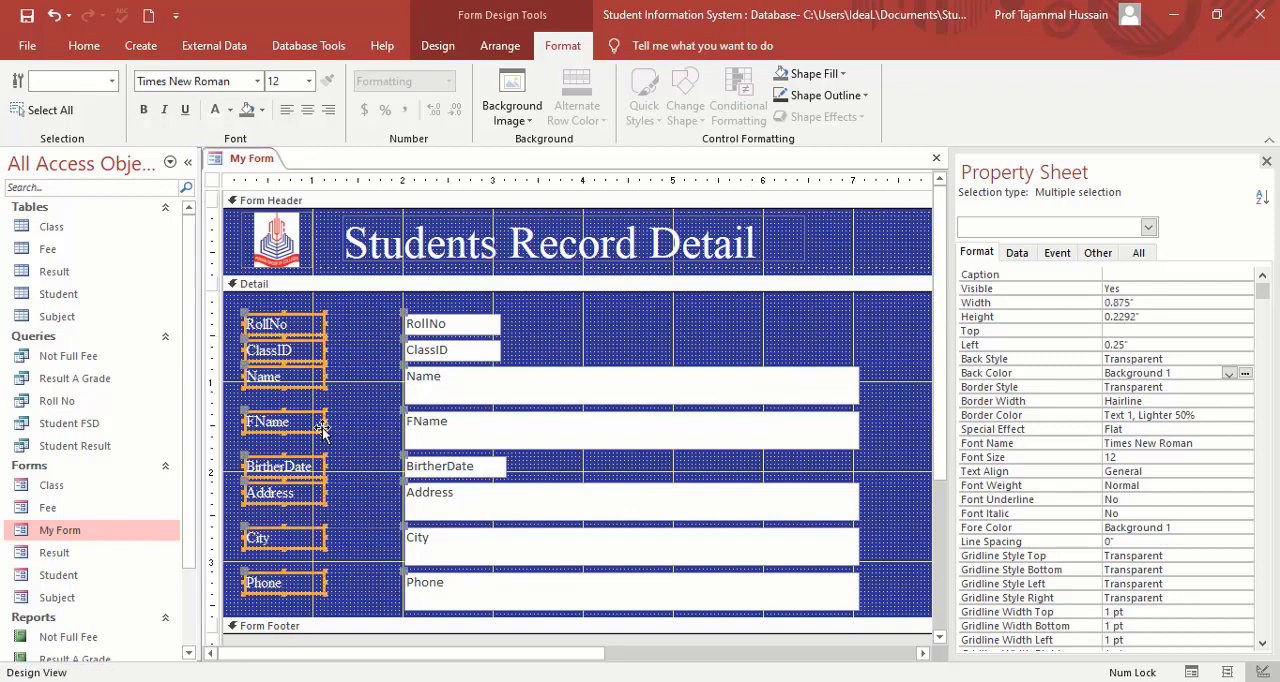
left_click(762, 342)
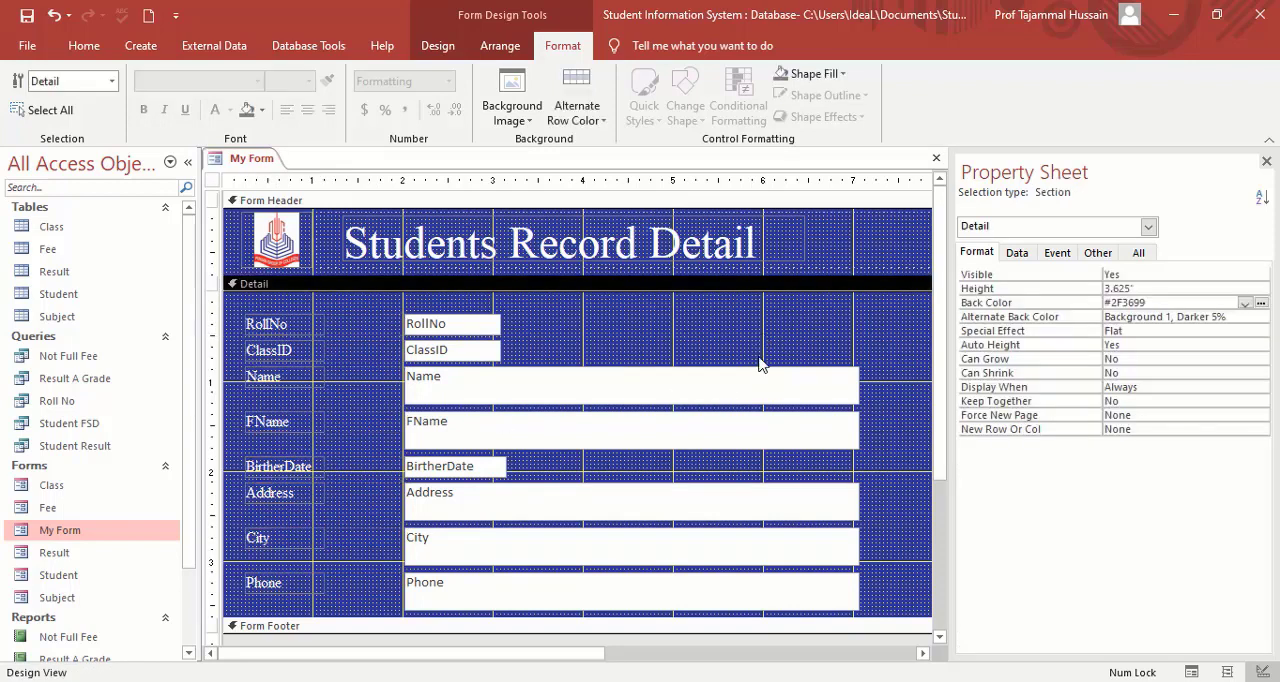
left_click(758, 376)
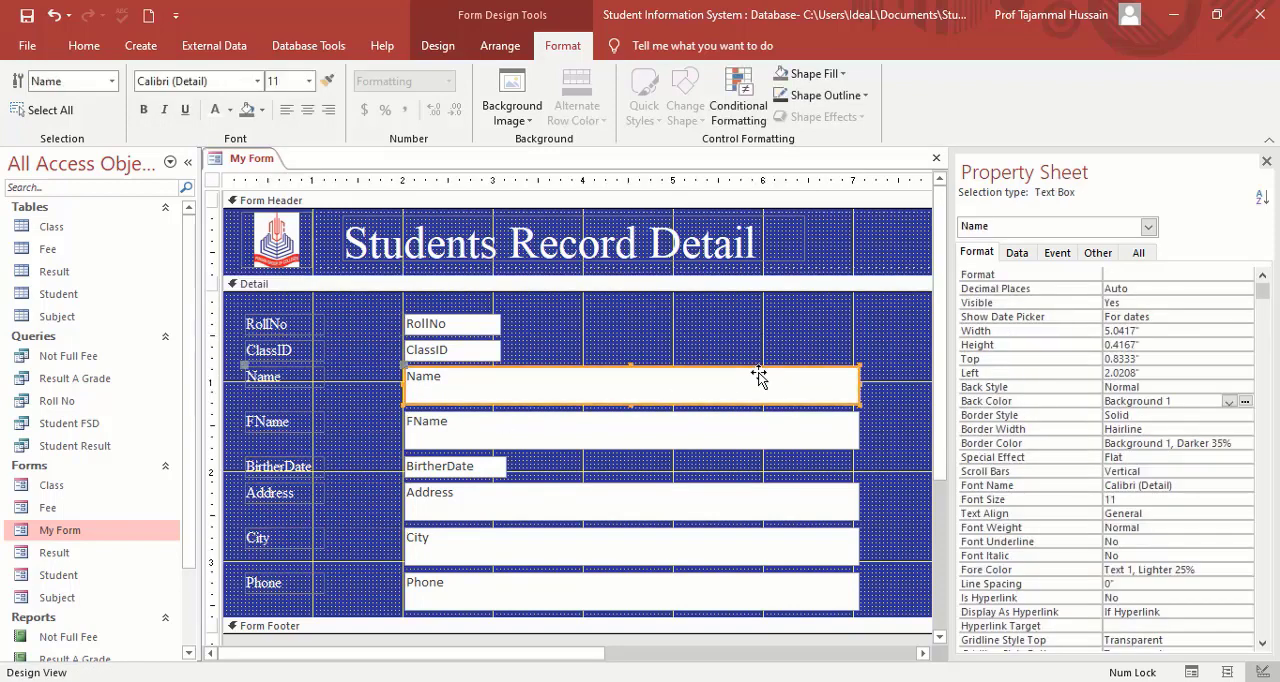
left_click(765, 430, "shift")
left_click(766, 511, "shift")
left_click(768, 558, "shift")
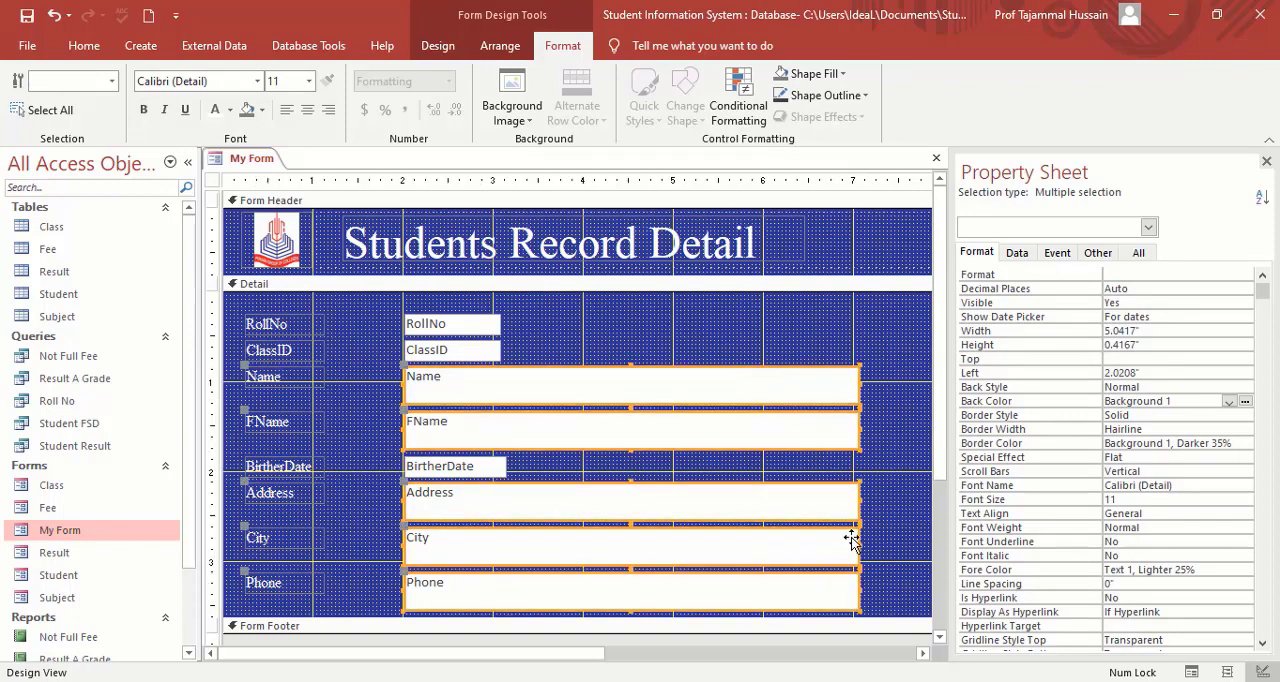
left_click_drag(860, 499, 537, 491)
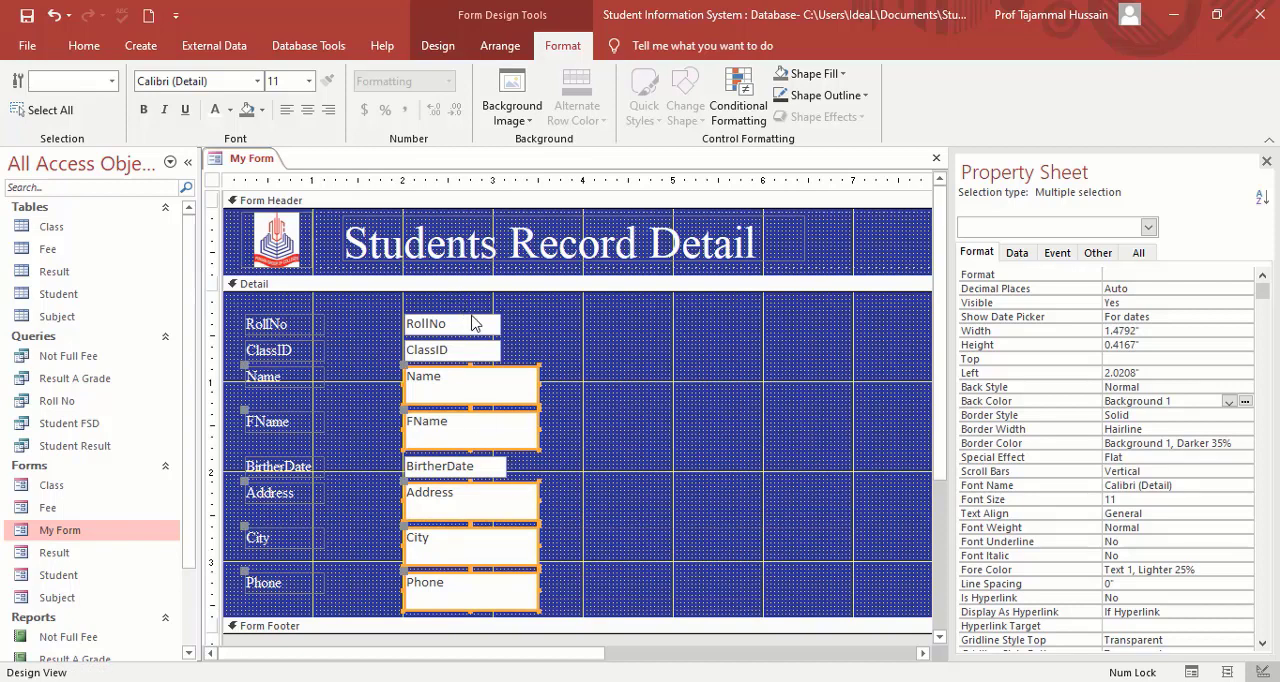
Widen the RollNo, ClassID and BirtherDate text boxes to match the other fields, about 1.48 inches.
left_click(474, 328)
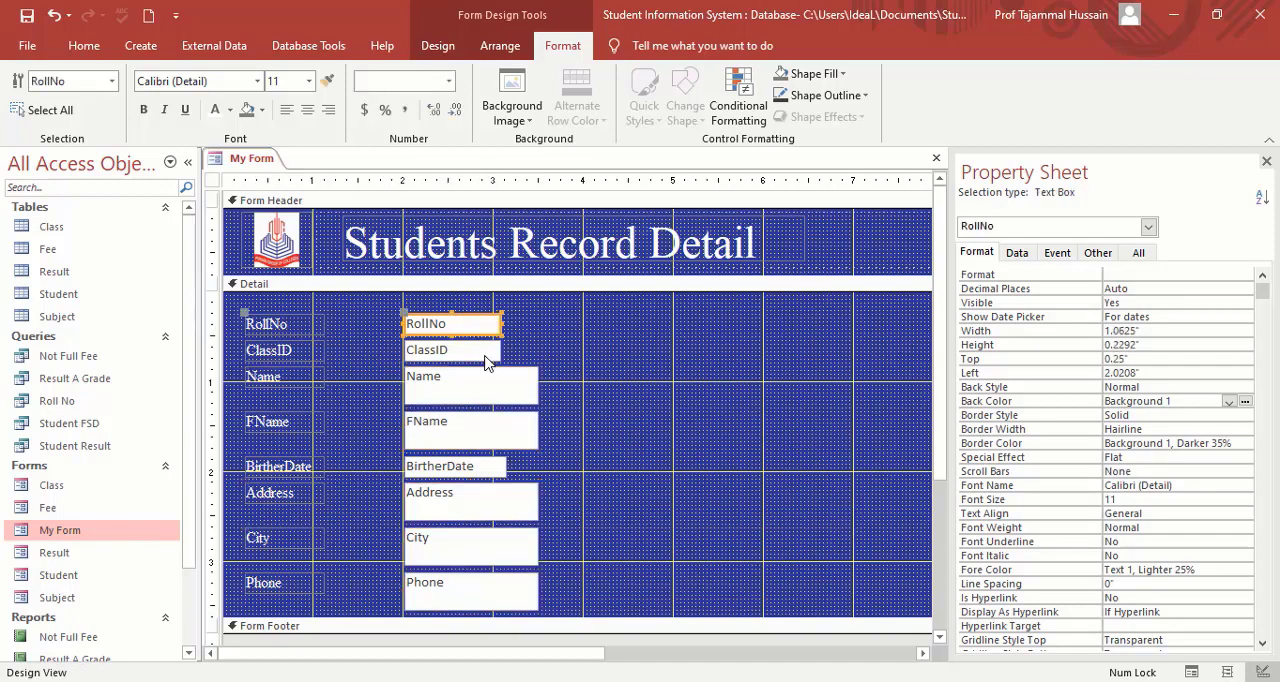
left_click(485, 353, "shift")
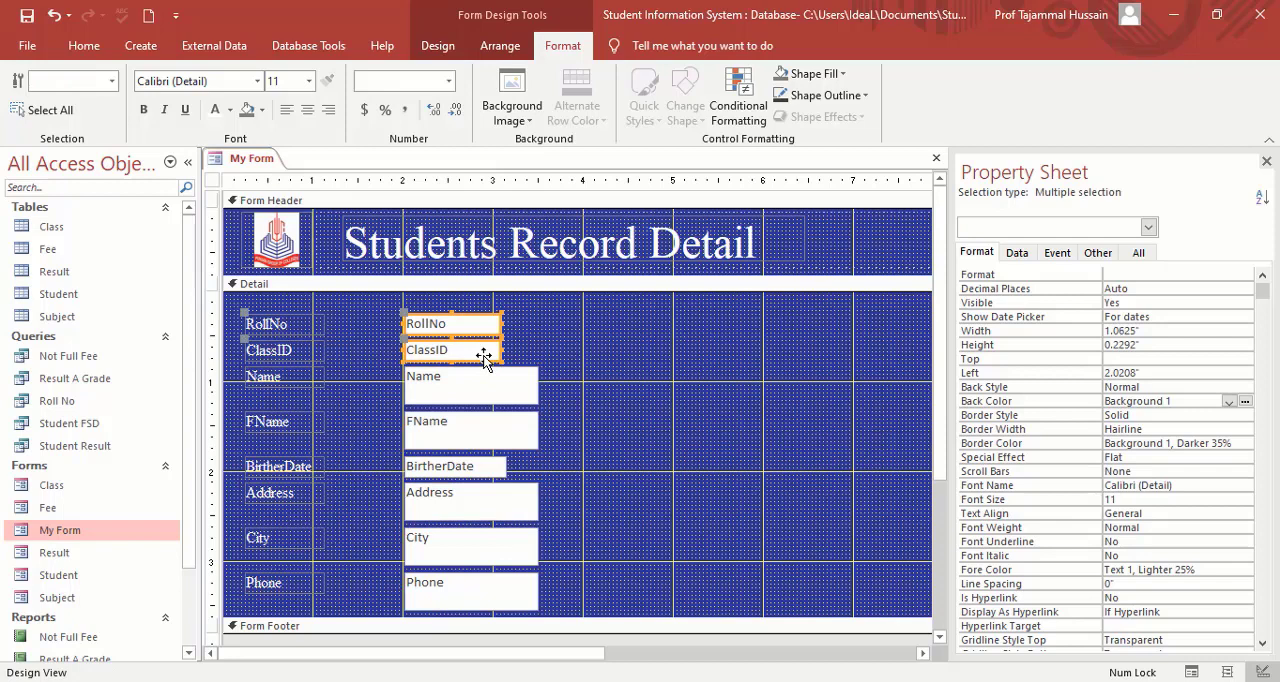
left_click(490, 466, "shift")
left_click_drag(507, 466, 537, 466)
left_click(603, 470)
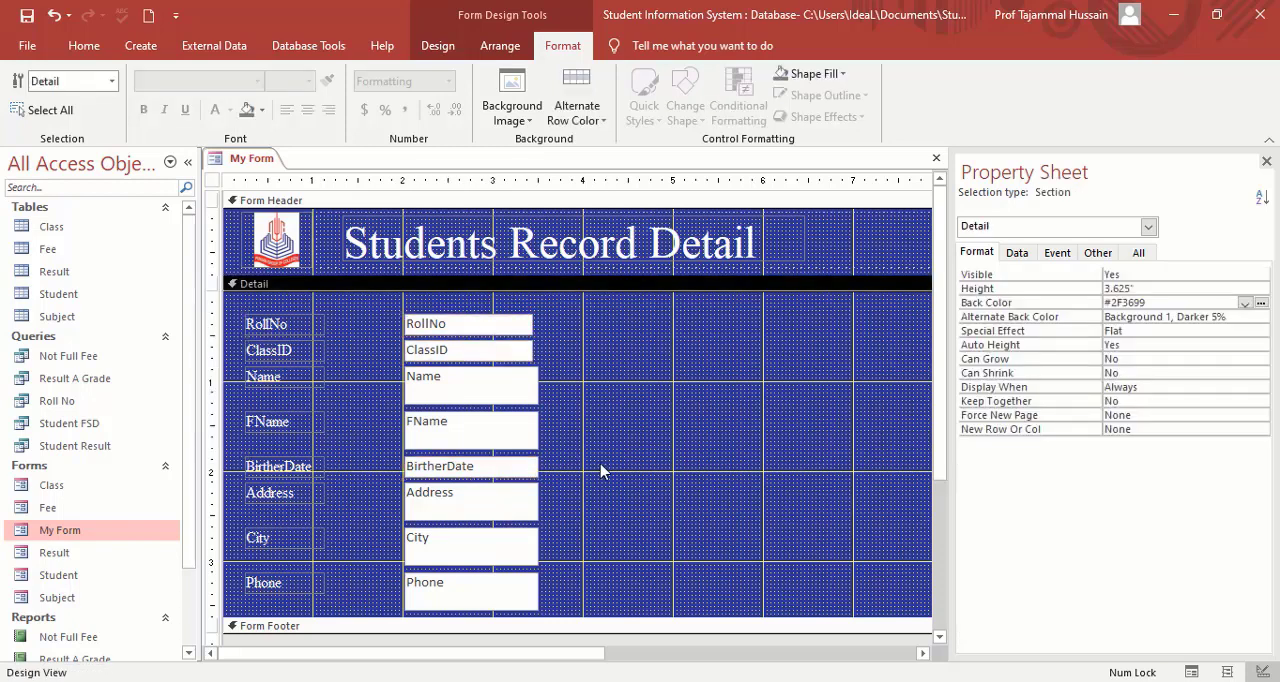
left_click(518, 332)
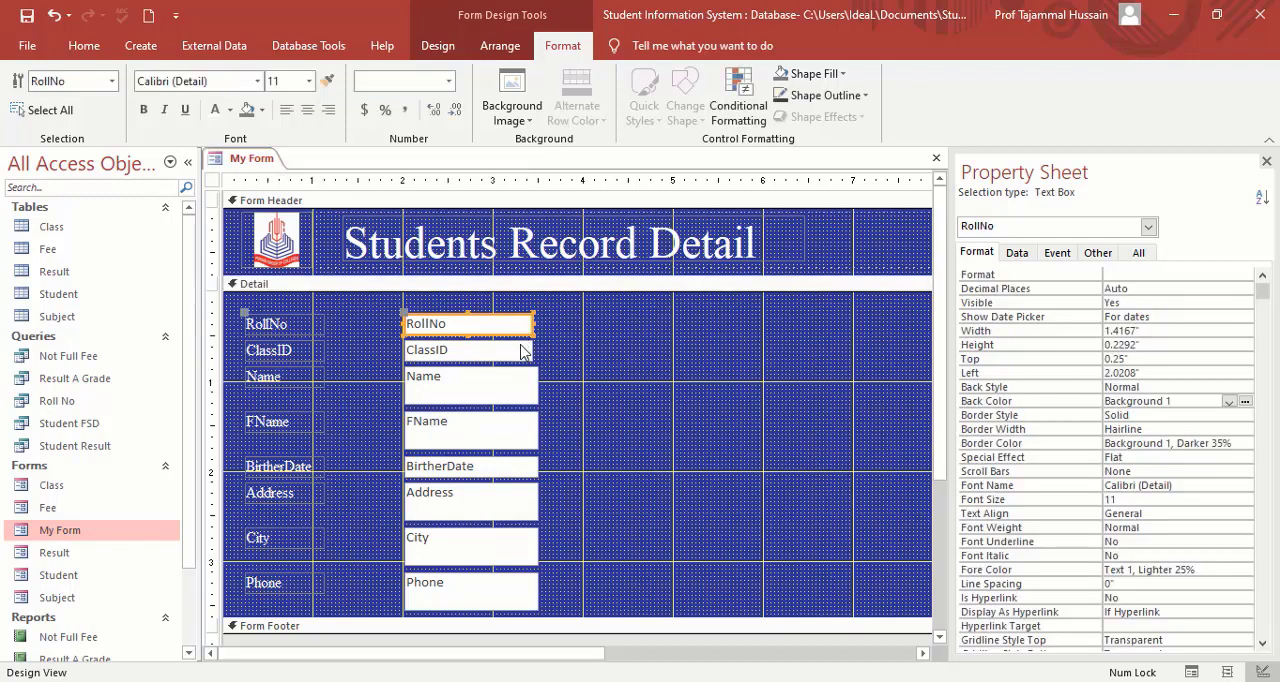
left_click(522, 360, "shift")
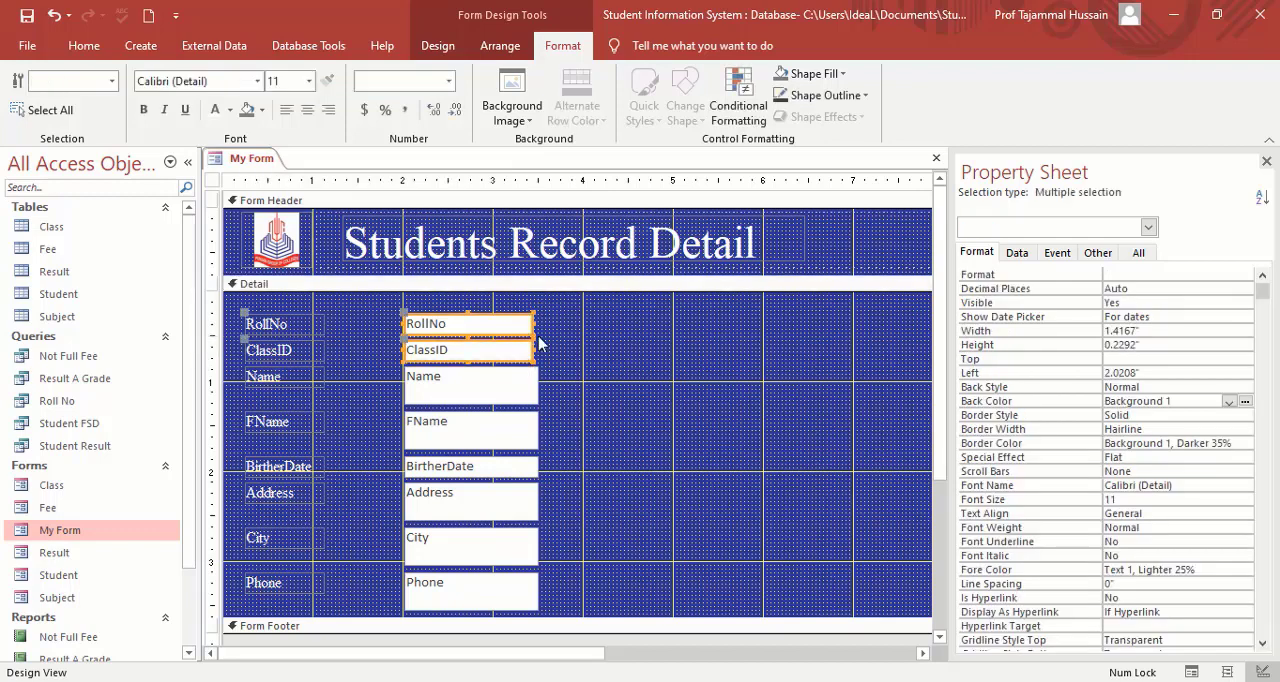
left_click_drag(532, 324, 538, 324)
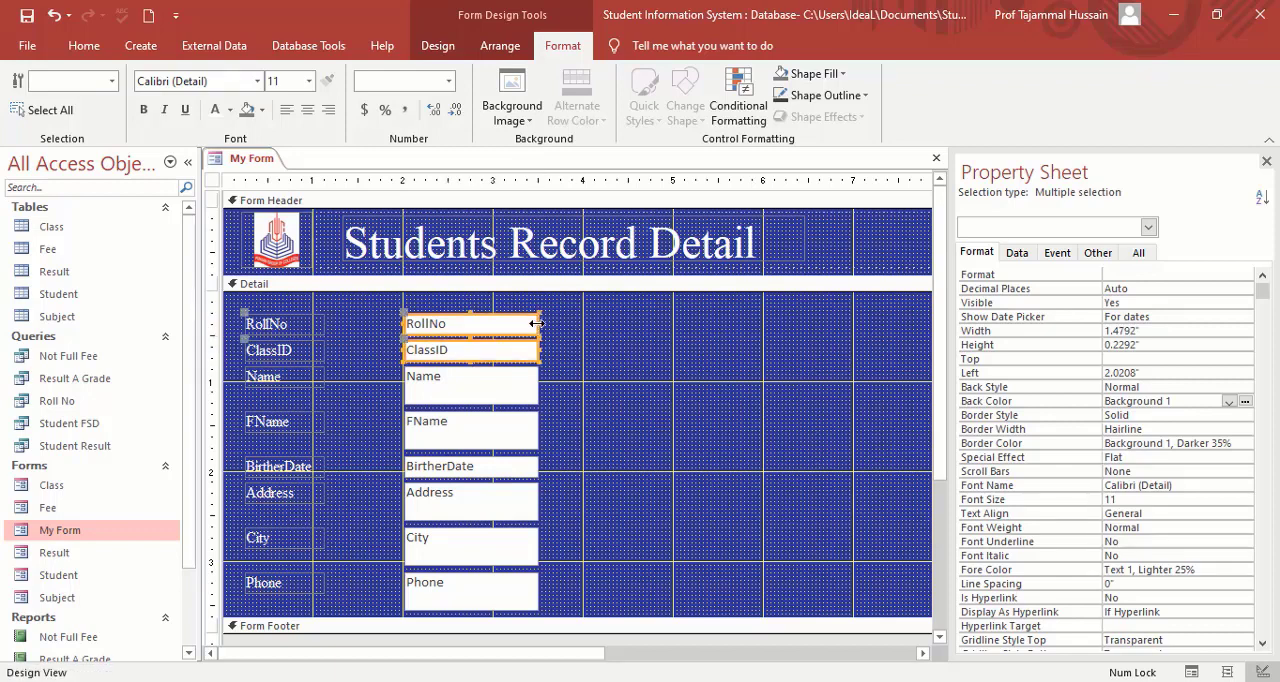
left_click(602, 348)
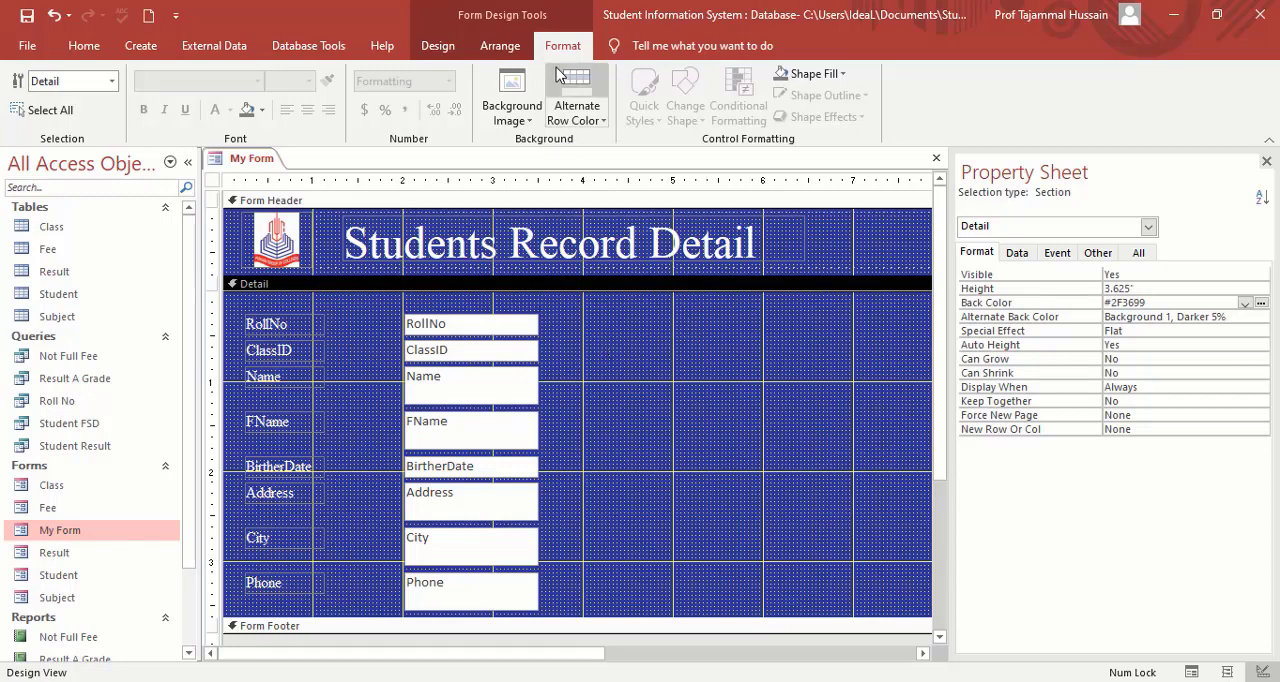
Insert the date and time in the form header, using the long date format and the time with seconds.
left_click(452, 47)
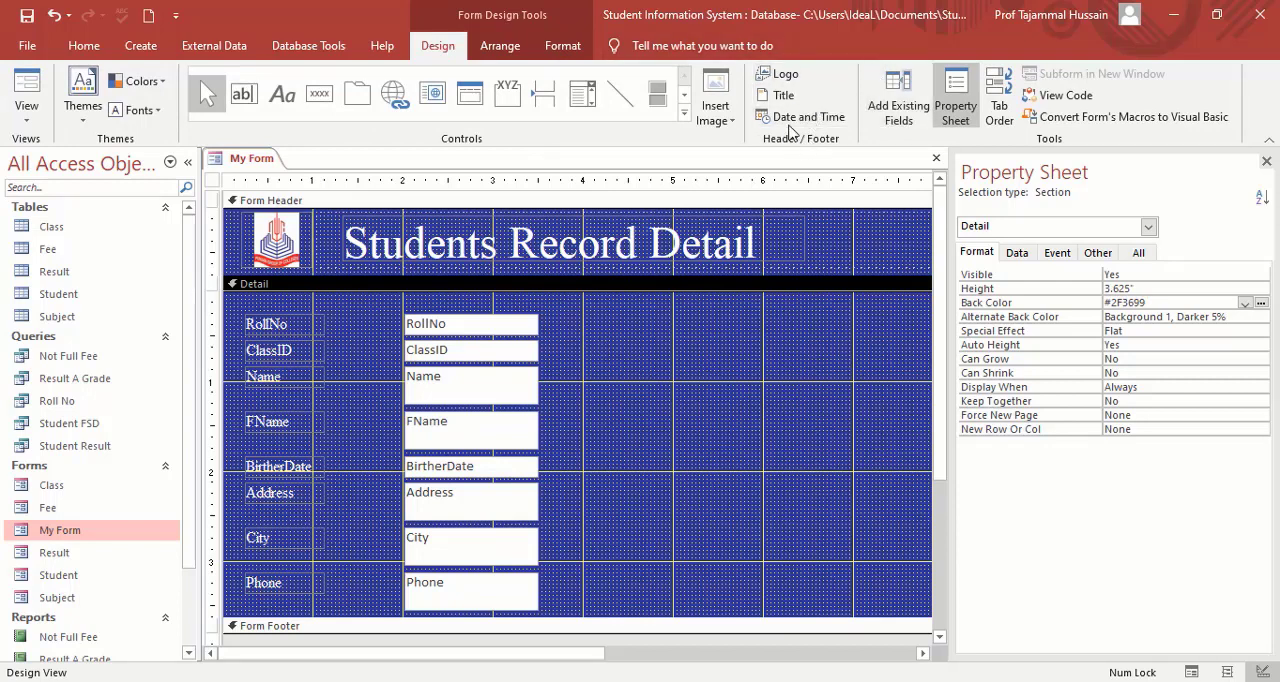
left_click(800, 120)
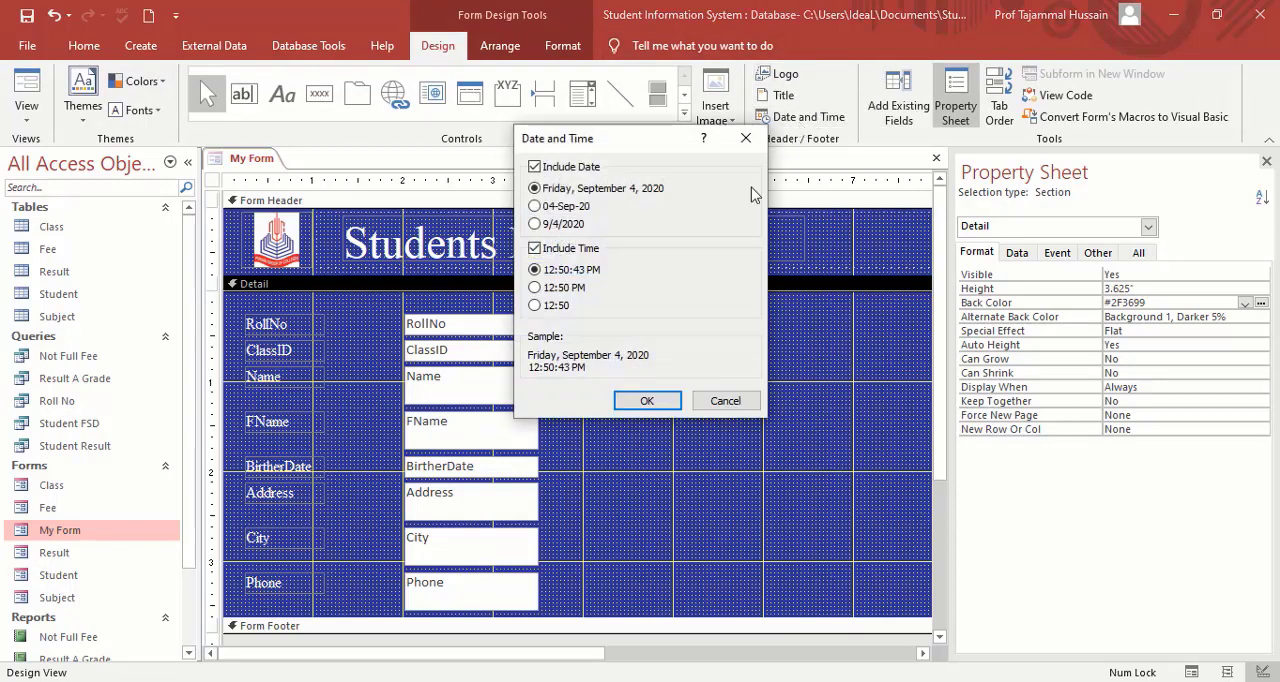
left_click(647, 401)
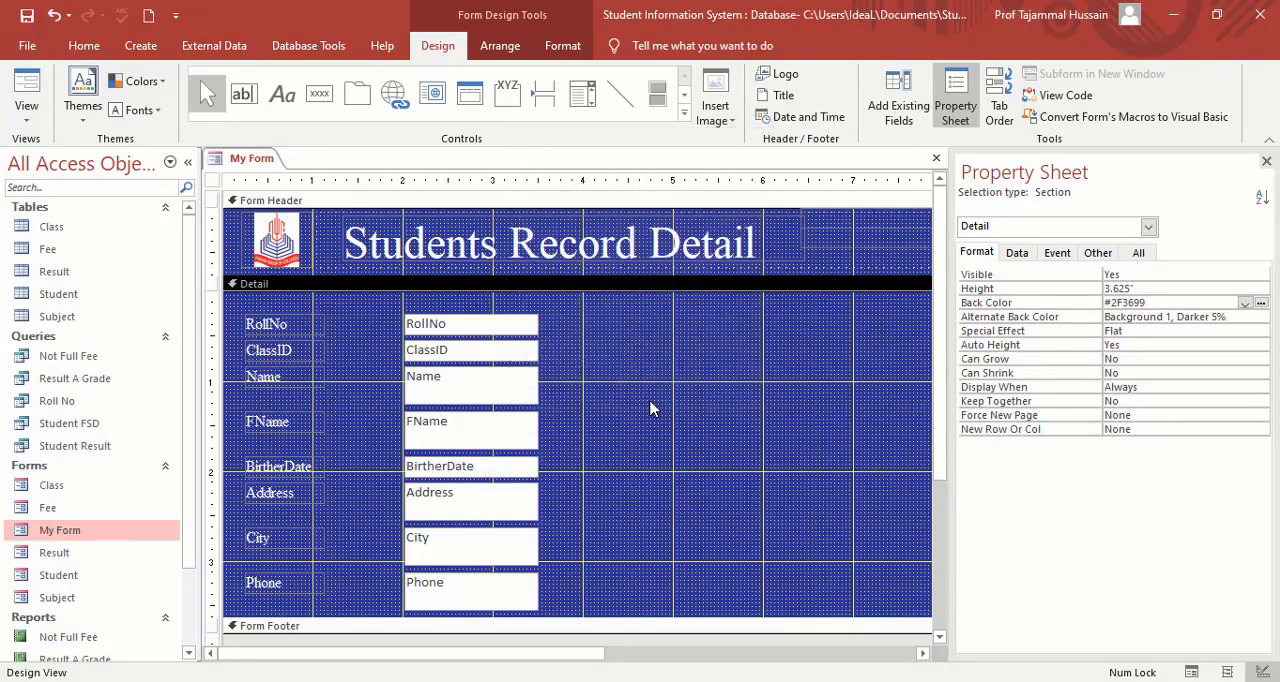
Apply a white font color to the date and time boxes in the Form Header.
left_click_drag(586, 665, 751, 654)
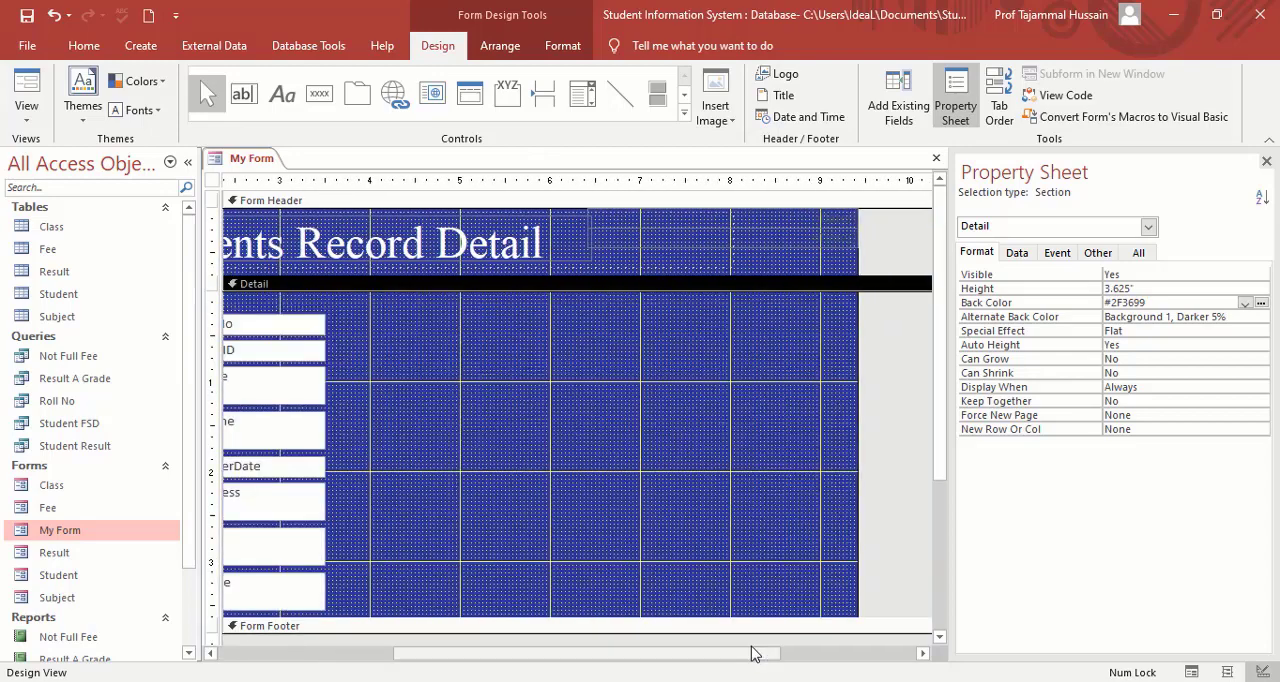
left_click(831, 222)
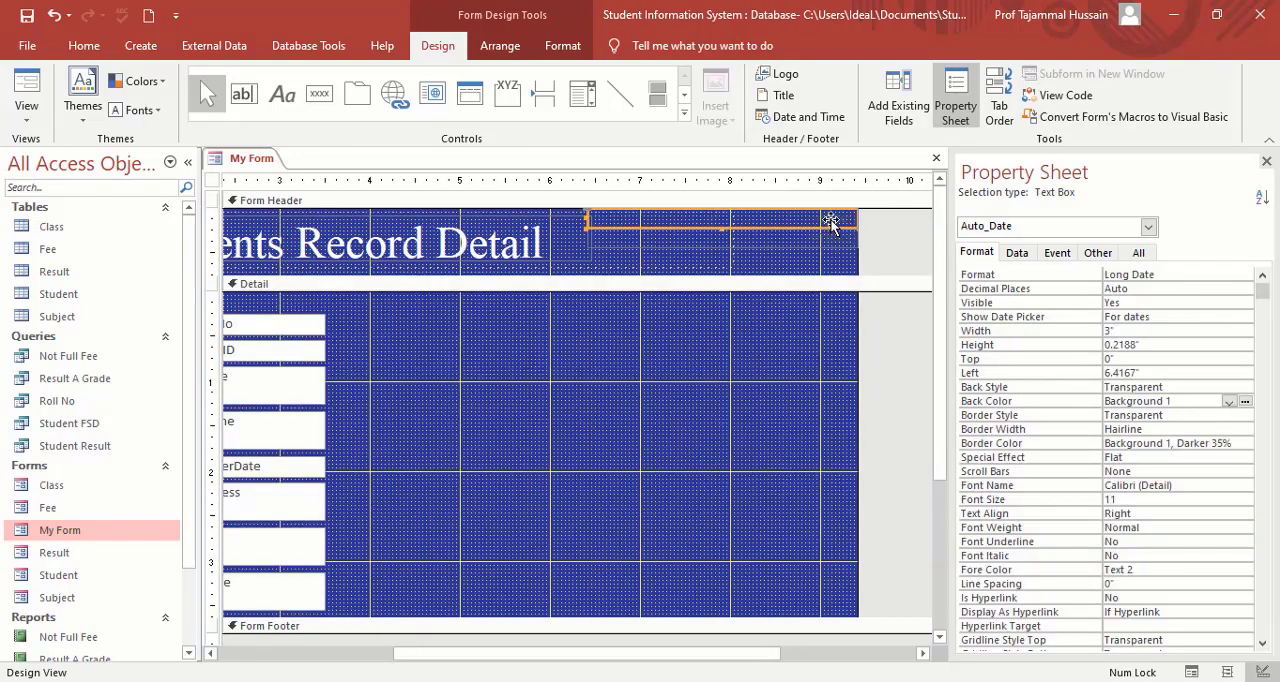
left_click(836, 242, "shift")
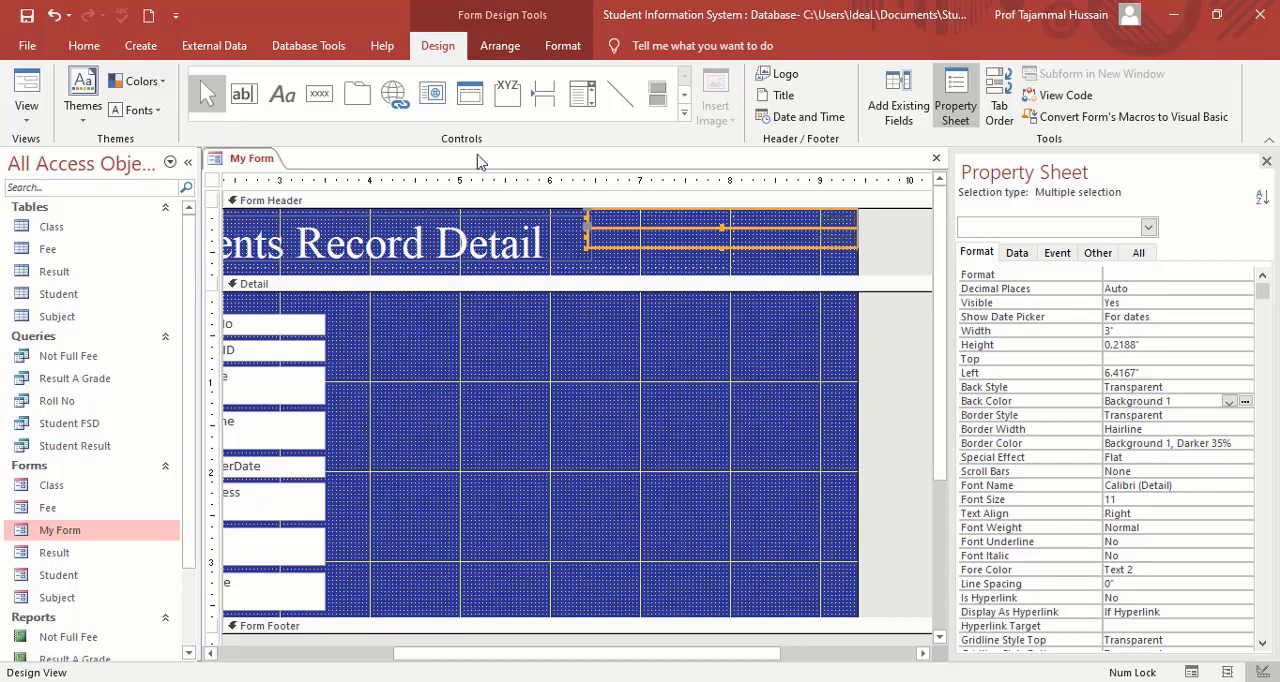
left_click(84, 46)
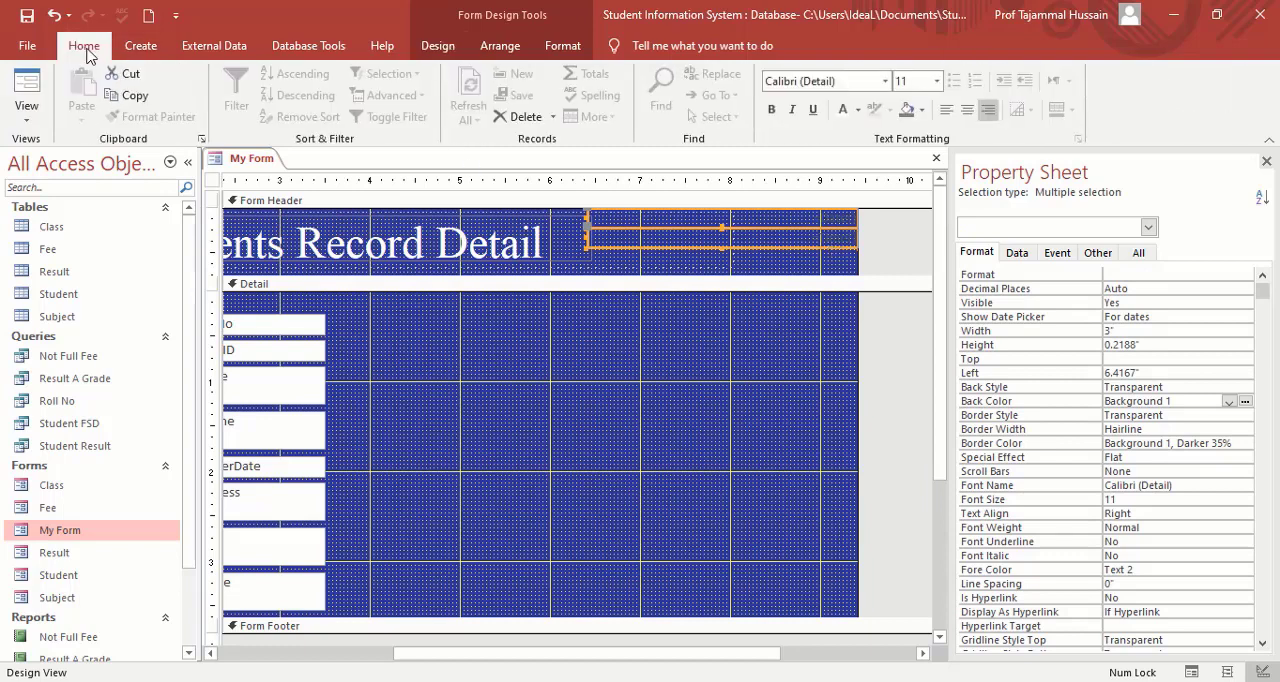
left_click(439, 48)
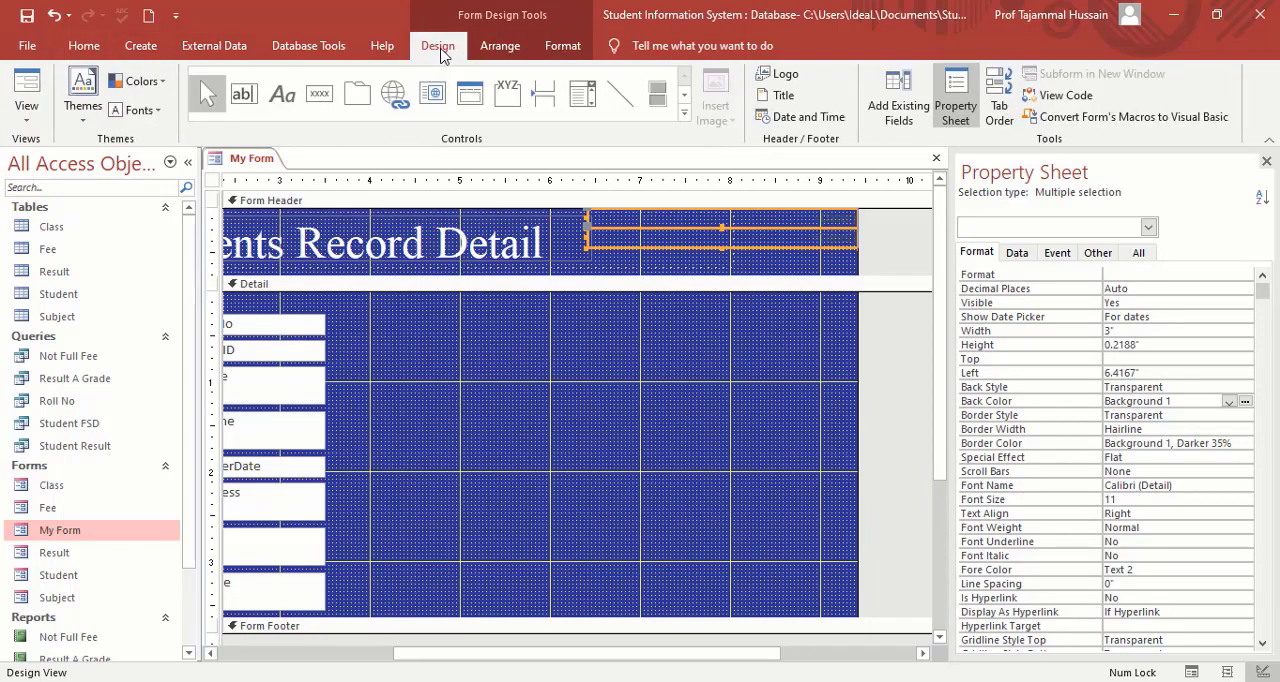
left_click(500, 47)
left_click(555, 55)
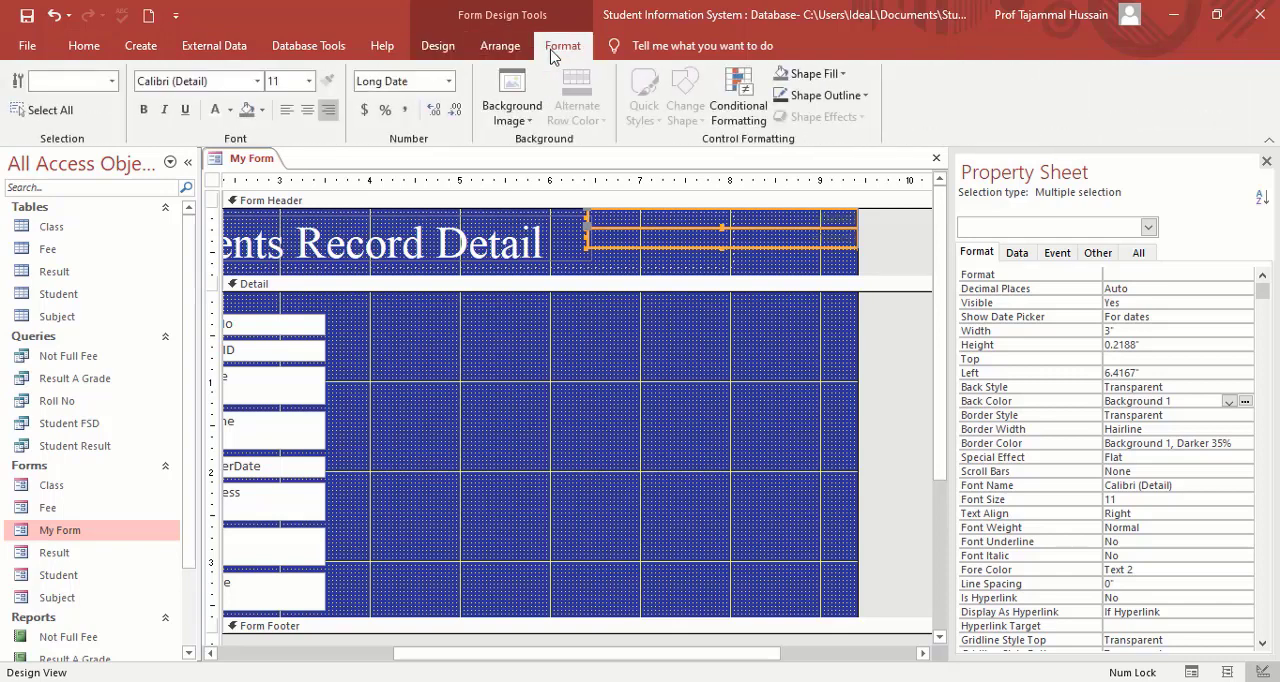
left_click(213, 110)
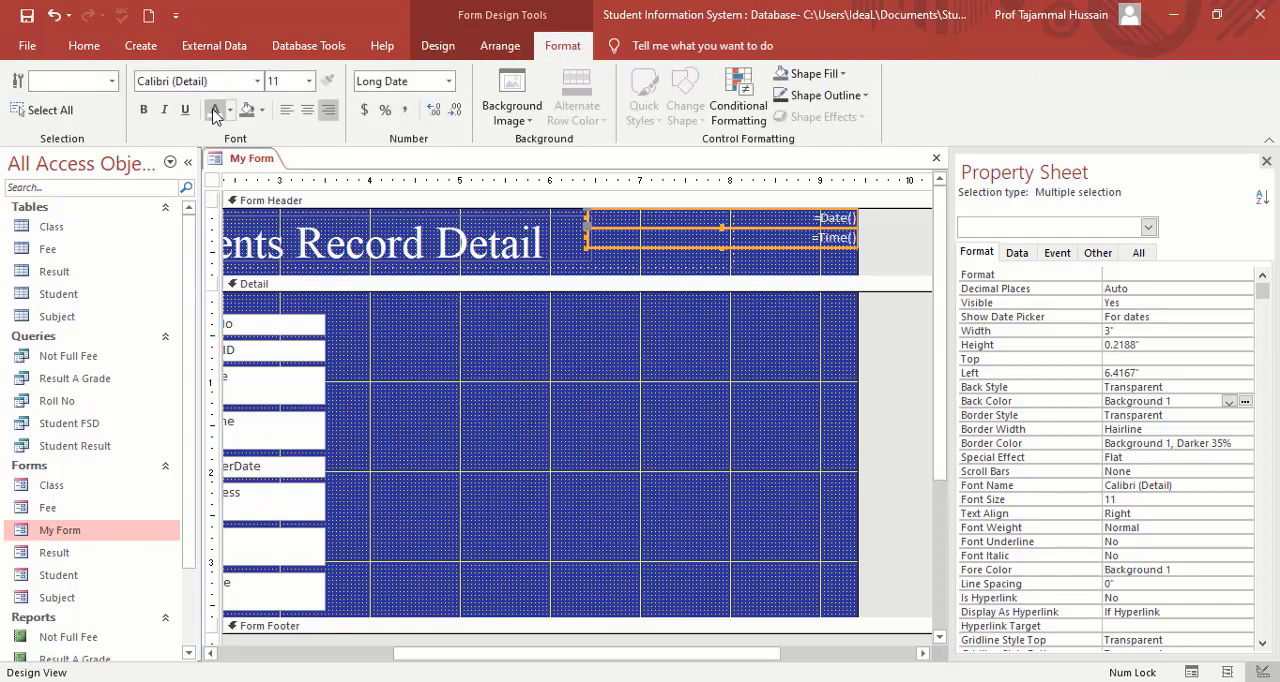
Set the font of the date and time boxes to Times New Roman, size 12.
left_click(309, 82)
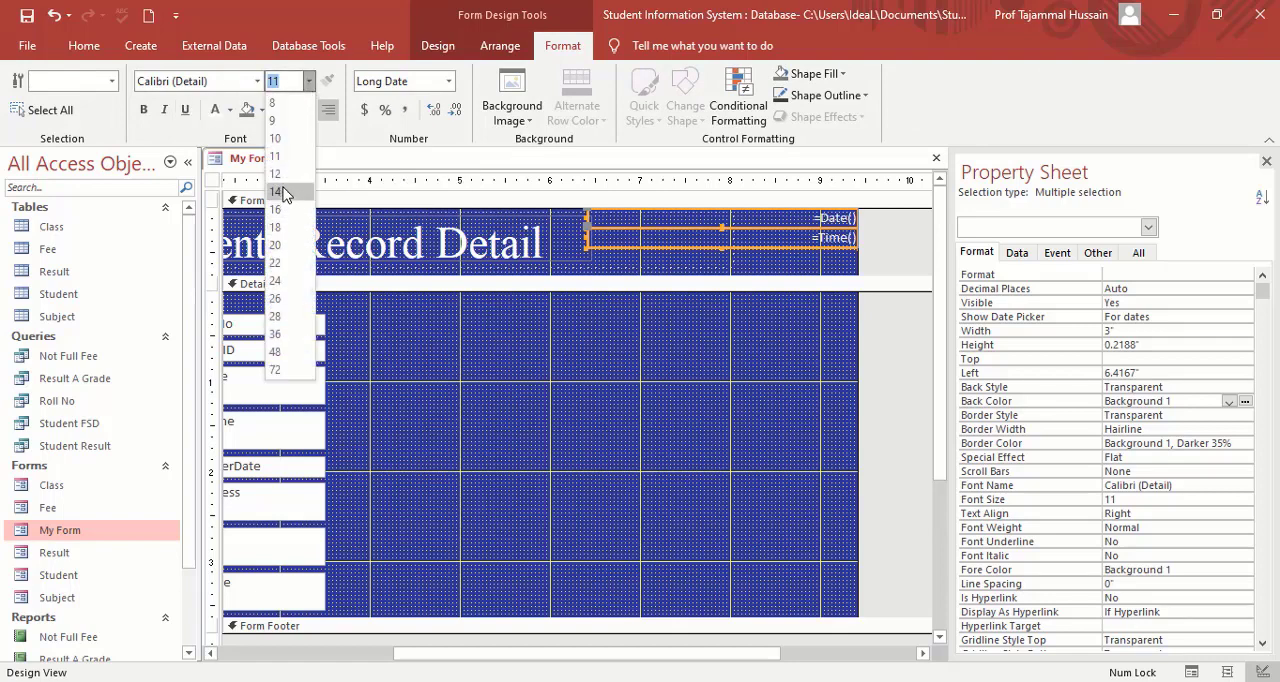
left_click(280, 177)
left_click(236, 84)
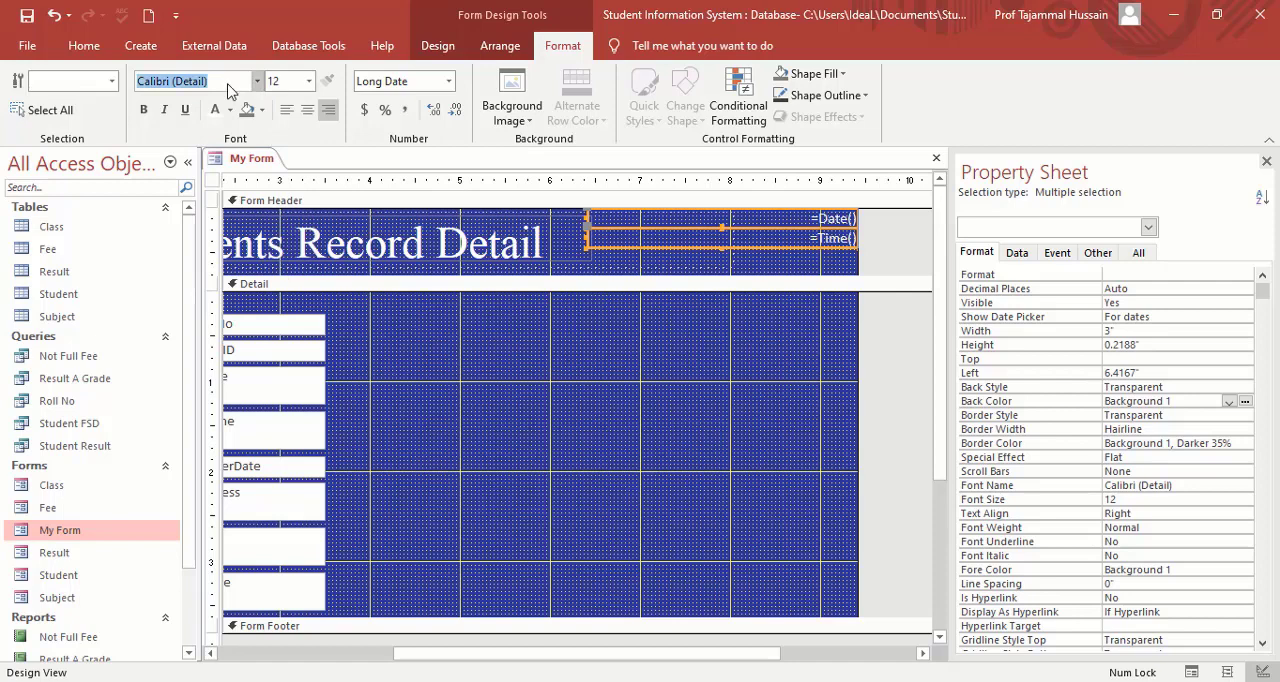
type("Times New Roman")
key("Return")
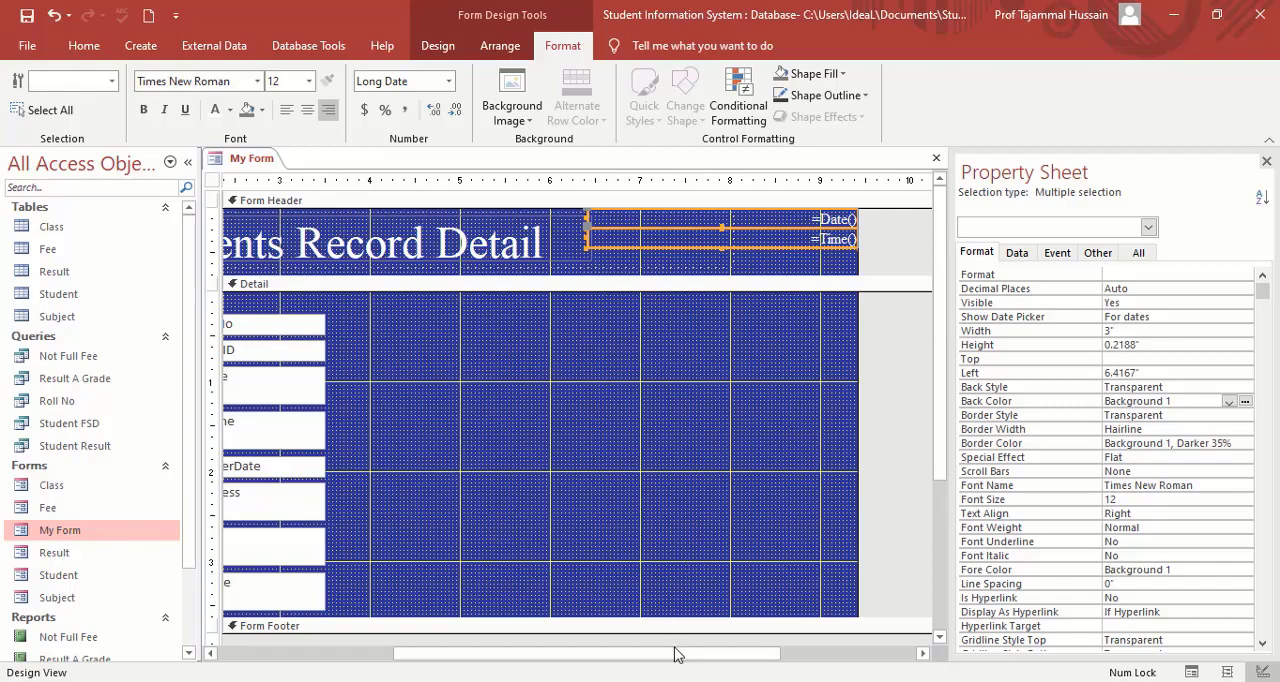
Place an Attachment control beside the text boxes in the Detail section, about 4.04 inches from the form's left edge and 0.375 inches down.
left_click_drag(671, 662, 597, 662)
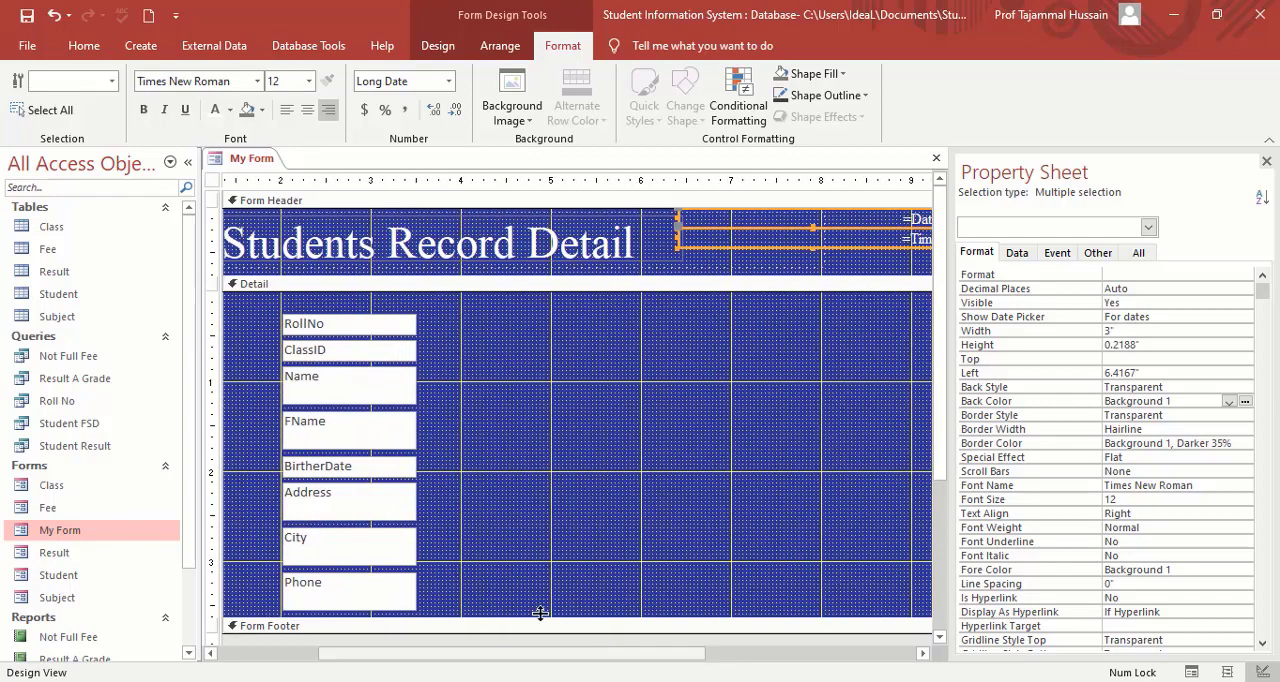
left_click(438, 47)
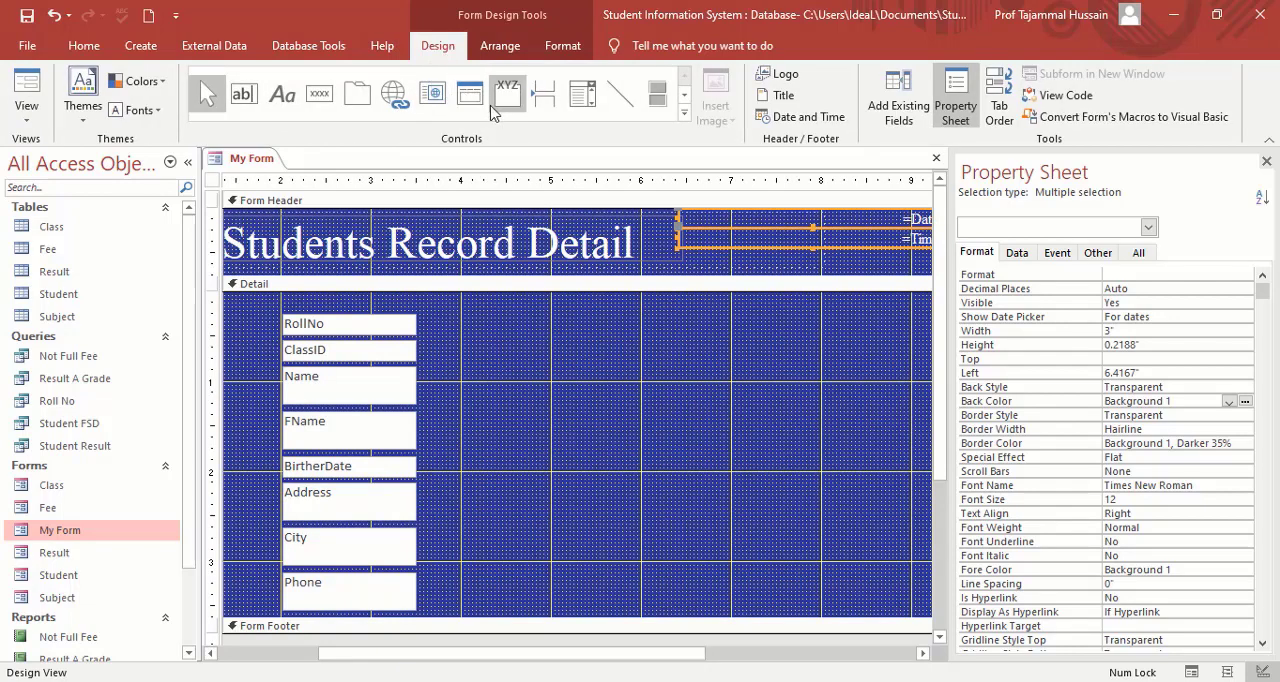
left_click(685, 113)
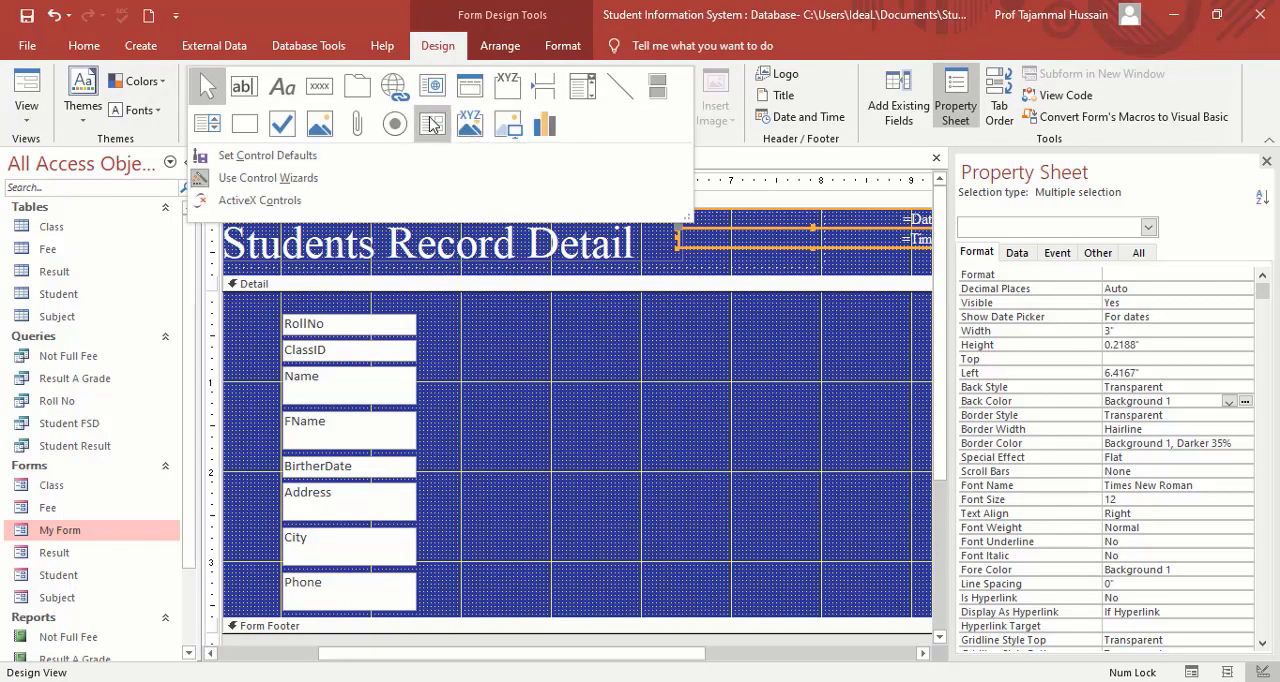
left_click(357, 127)
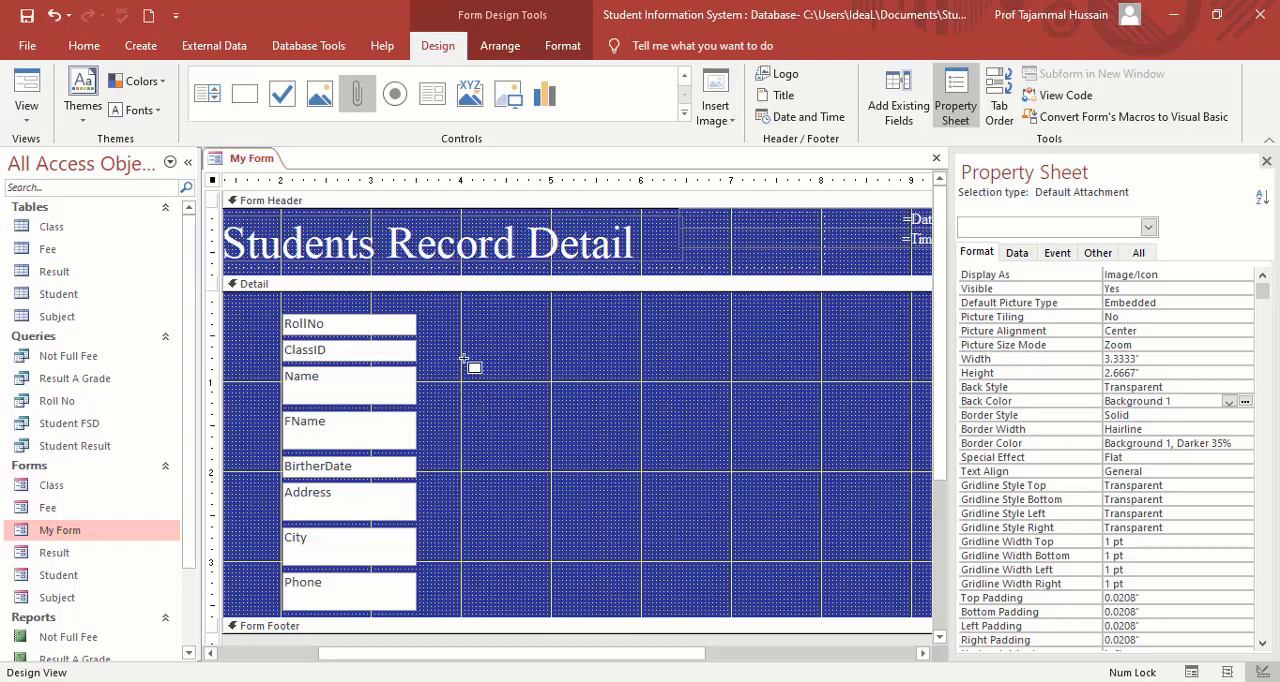
left_click(464, 324)
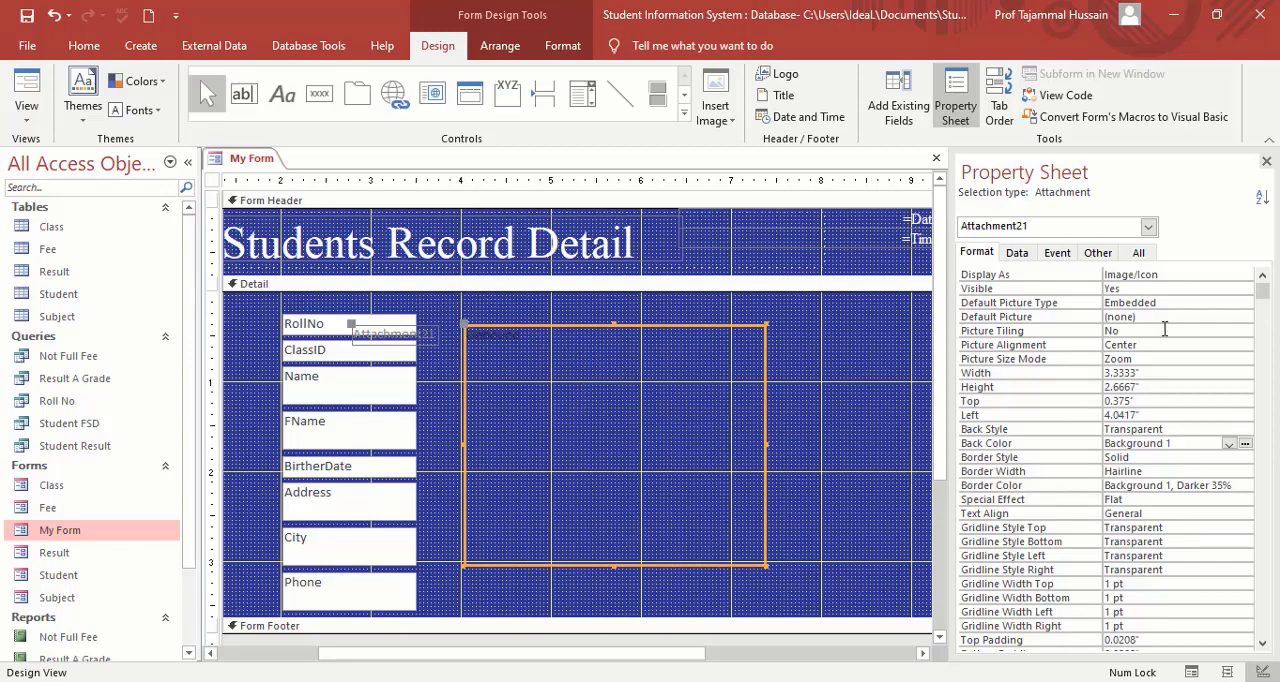
Set the new Attachment control's control source to the Picture field.
left_click(1020, 254)
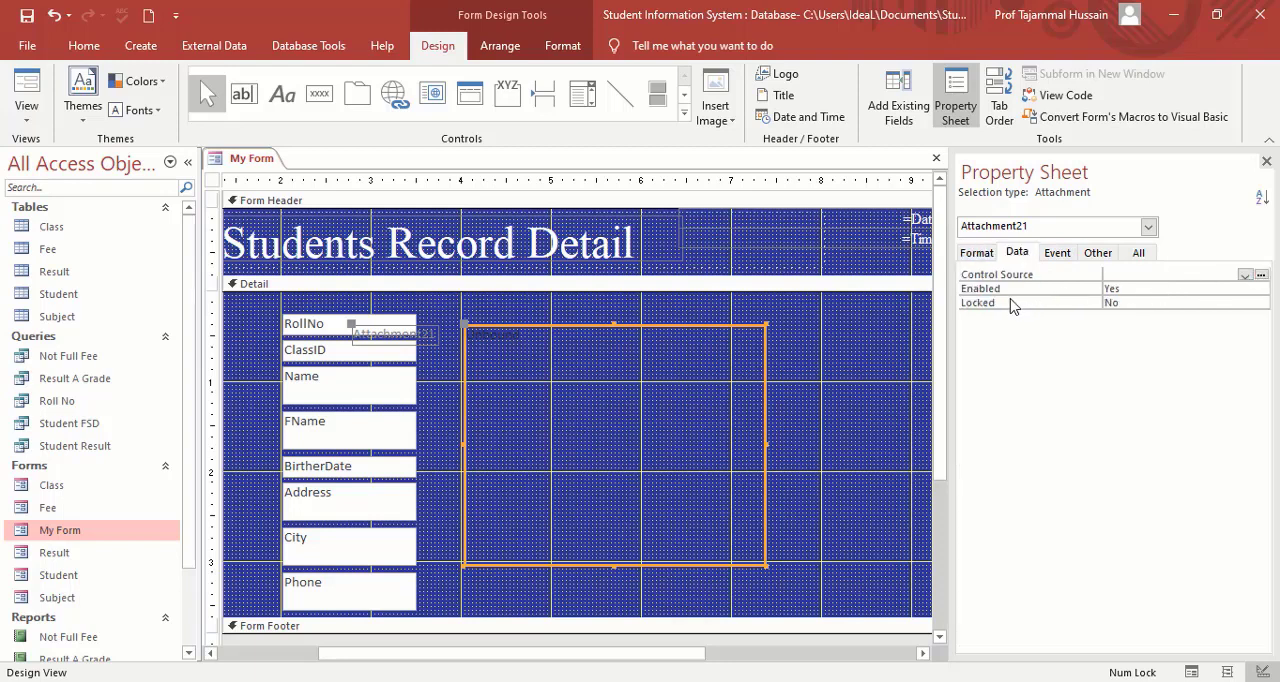
left_click(1245, 276)
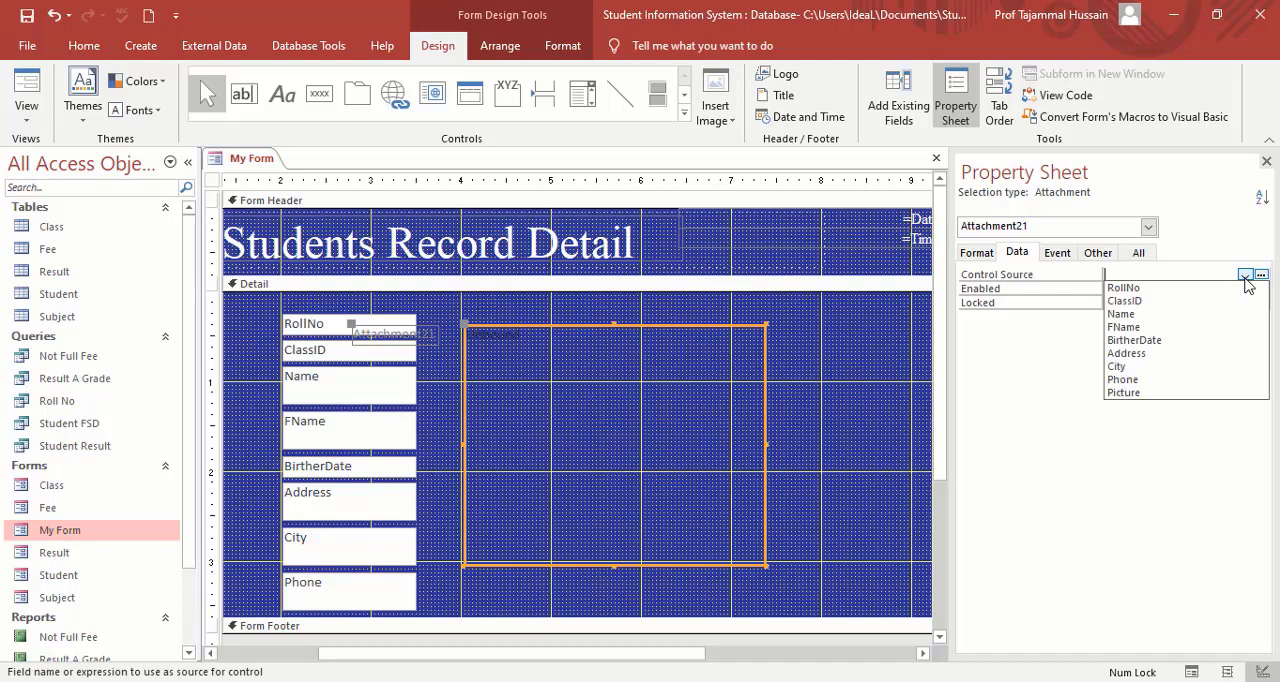
left_click(1186, 395)
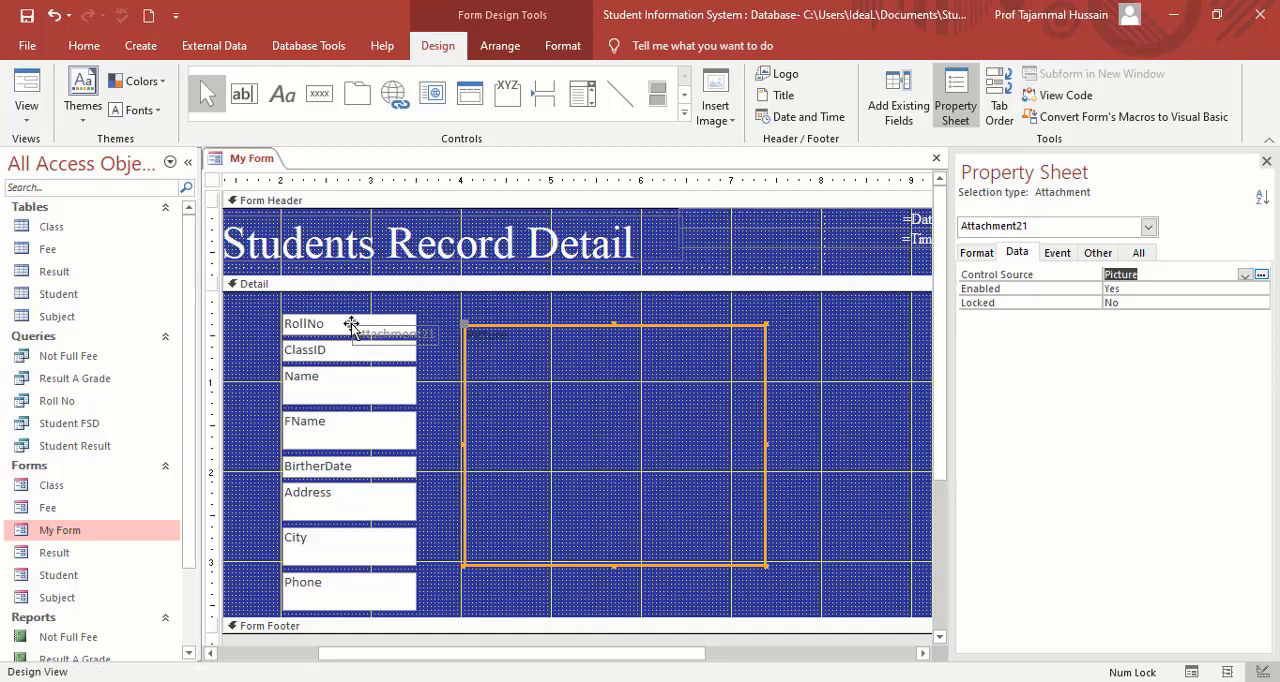
Move the attachment's label above its frame and nudge the control and label slightly down.
left_click_drag(351, 324, 548, 300)
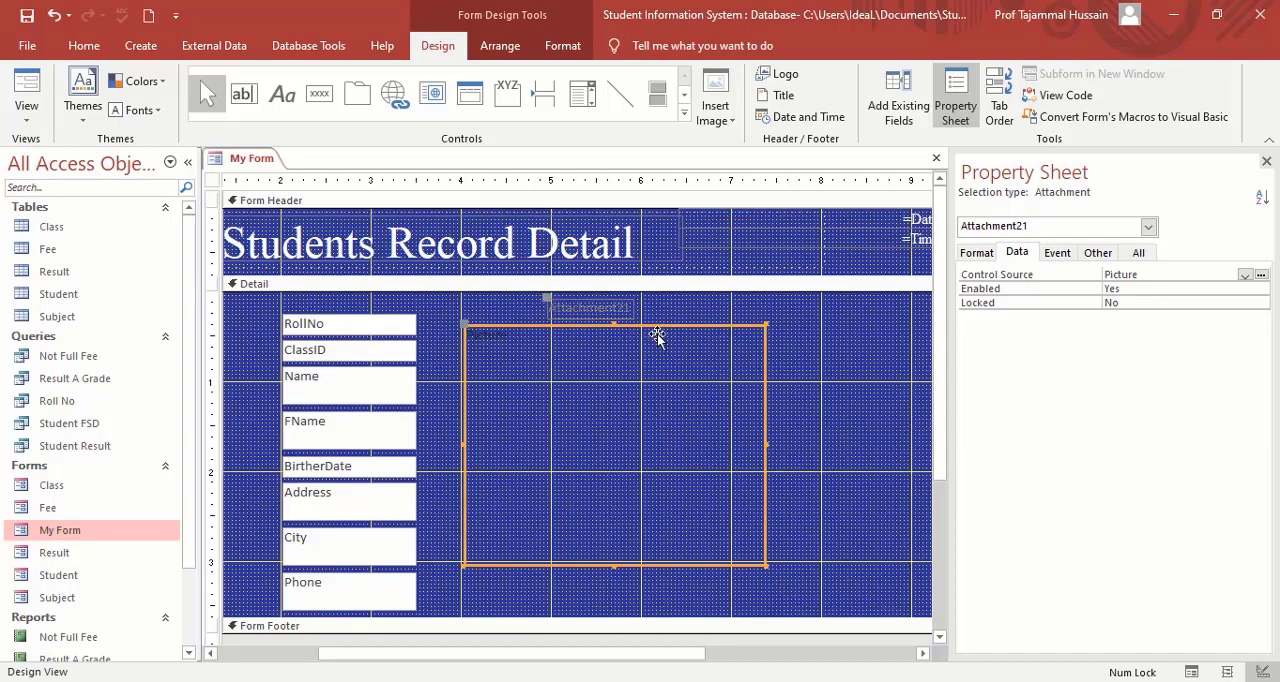
key("Down")
key("Down")
key("Down")
key("Down")
key("Down")
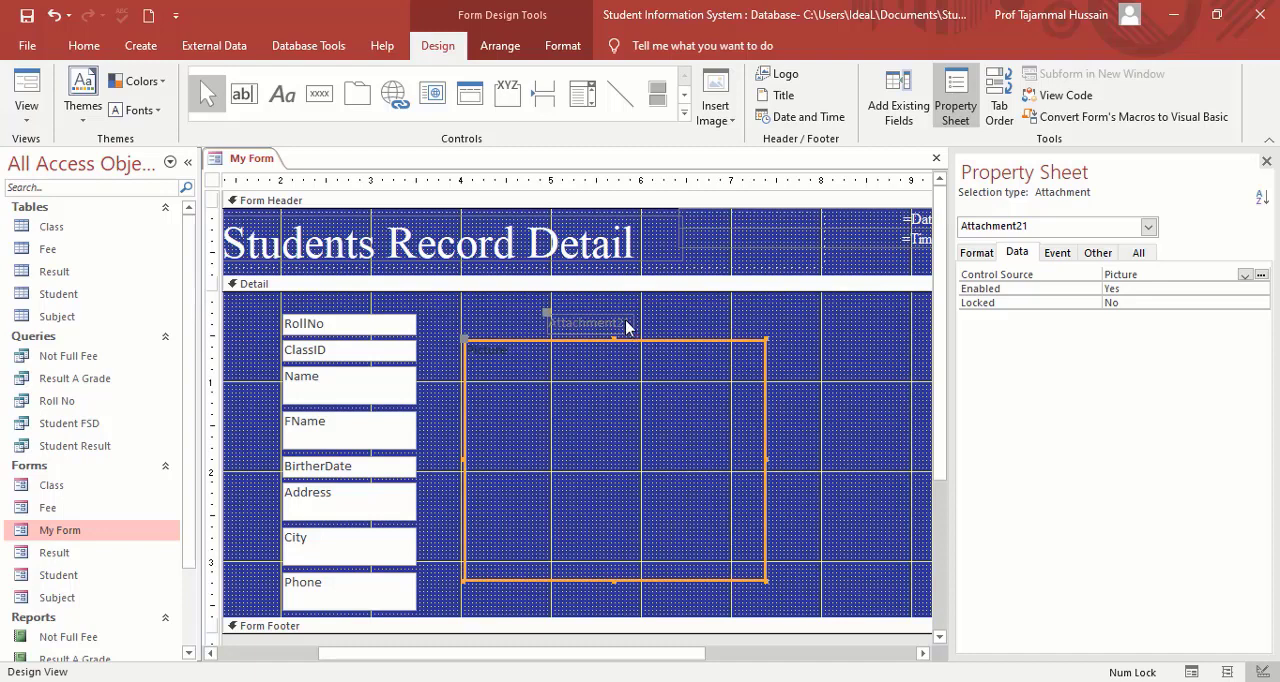
Change the caption of the label above the attachment frame to Student Picture.
left_click(626, 326)
left_click_drag(626, 324, 554, 323)
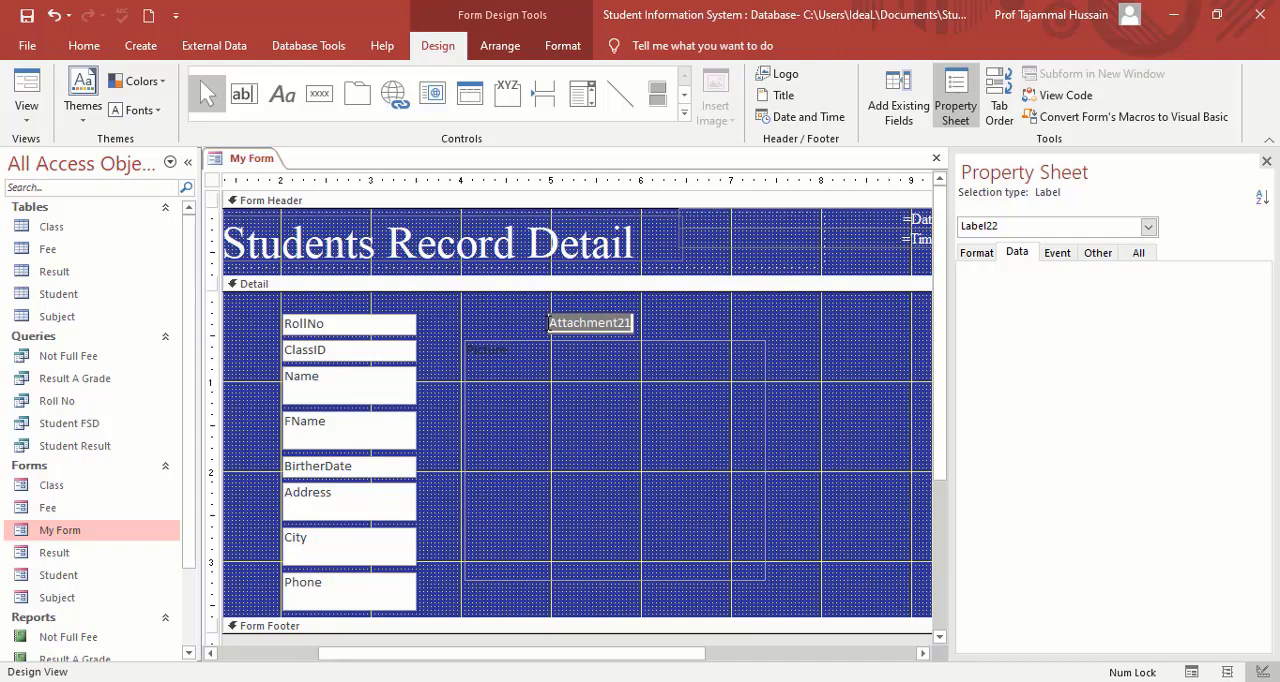
key("BackSpace")
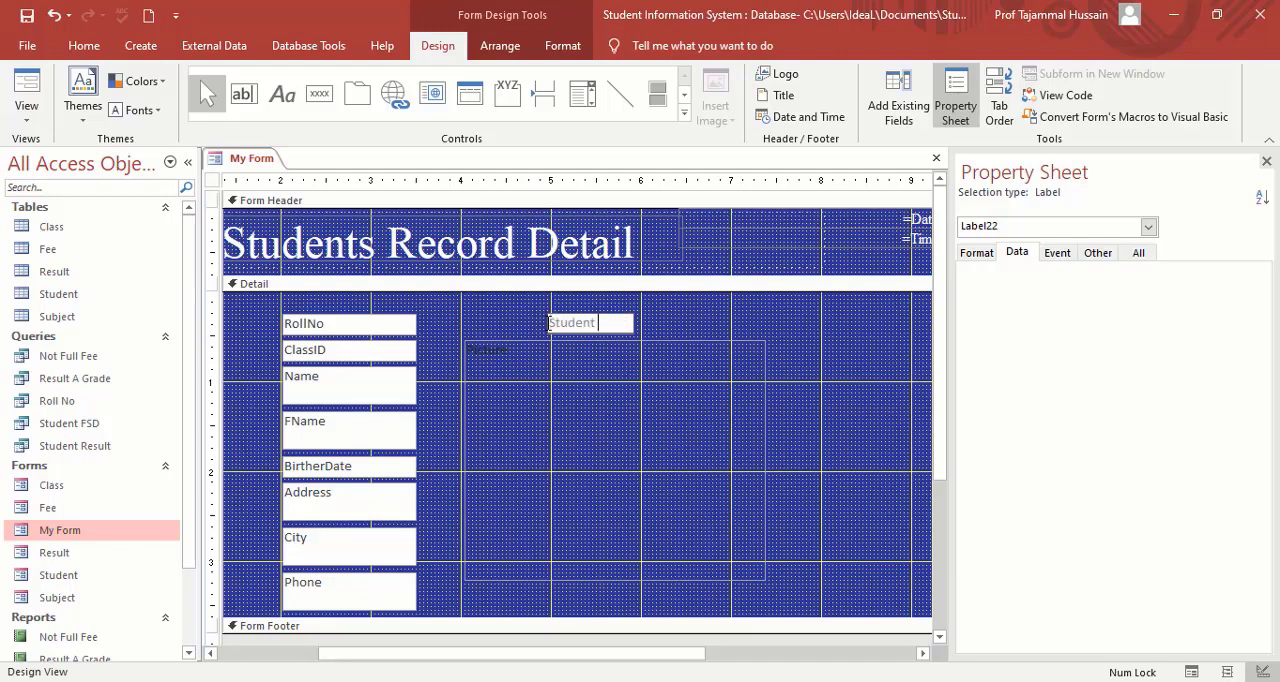
type("Student Picture")
Format the Student Picture label with white font colour, Times New Roman and size 12.
key("ctrl+shift+Left")
key("ctrl+shift+Left")
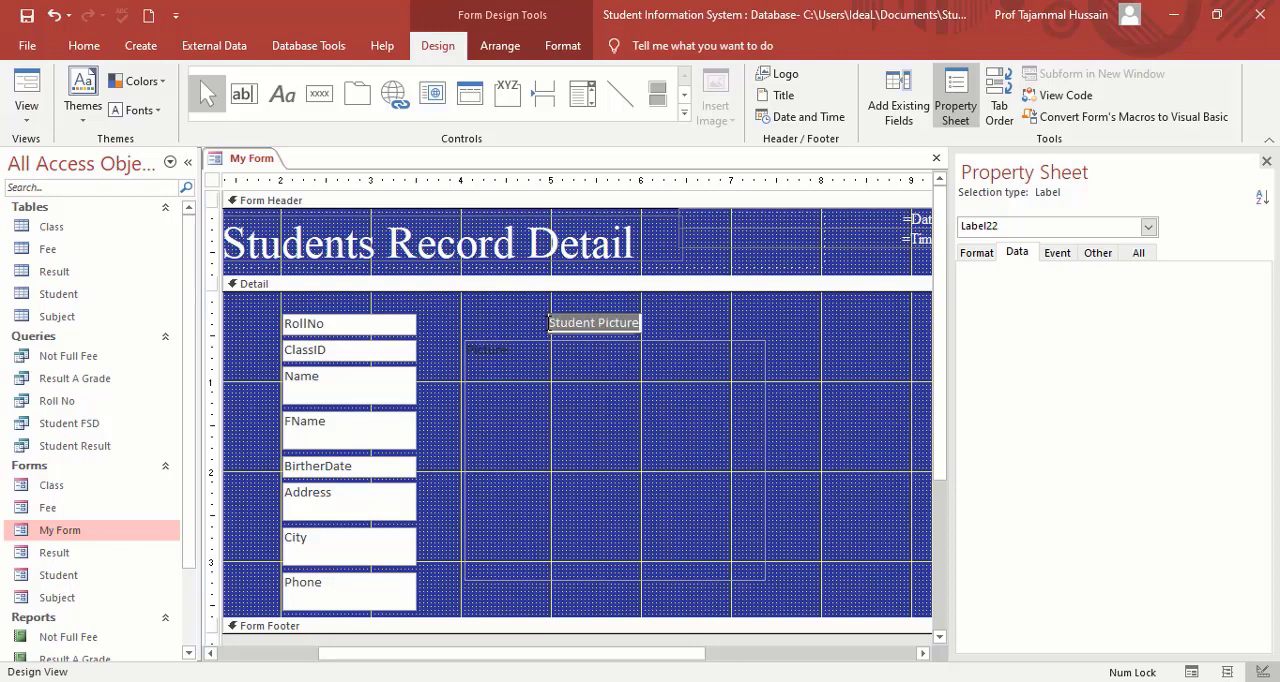
left_click(557, 48)
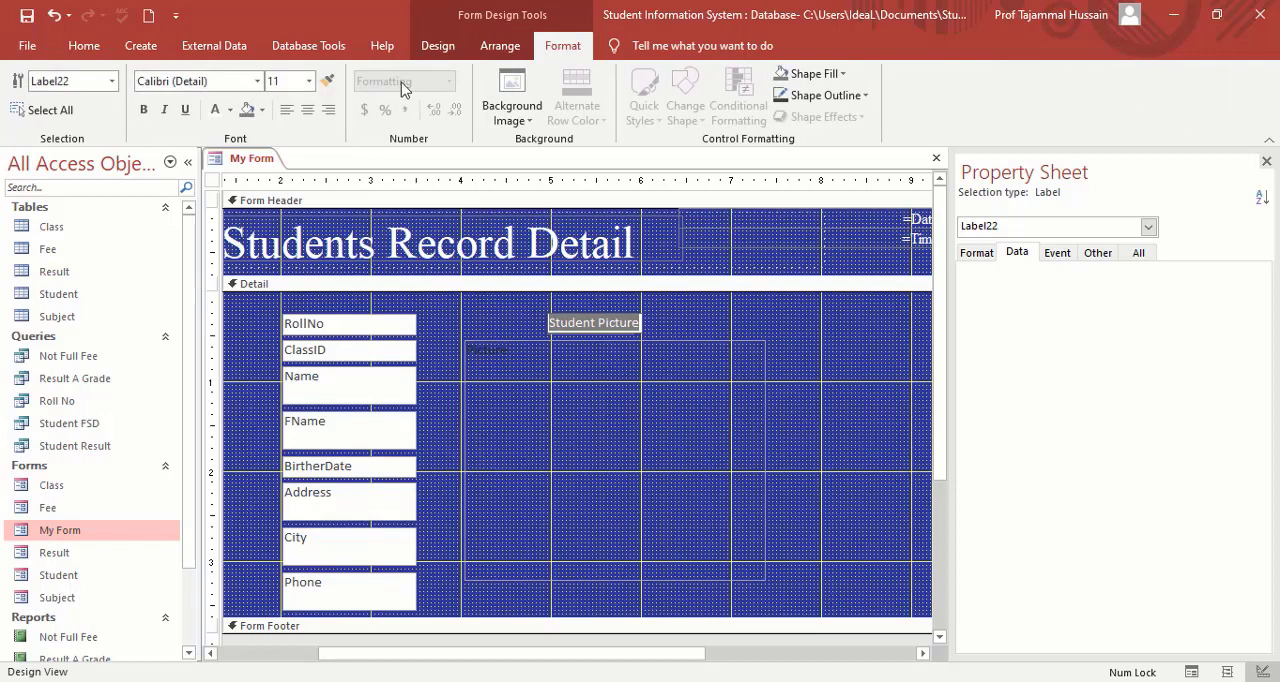
left_click(220, 118)
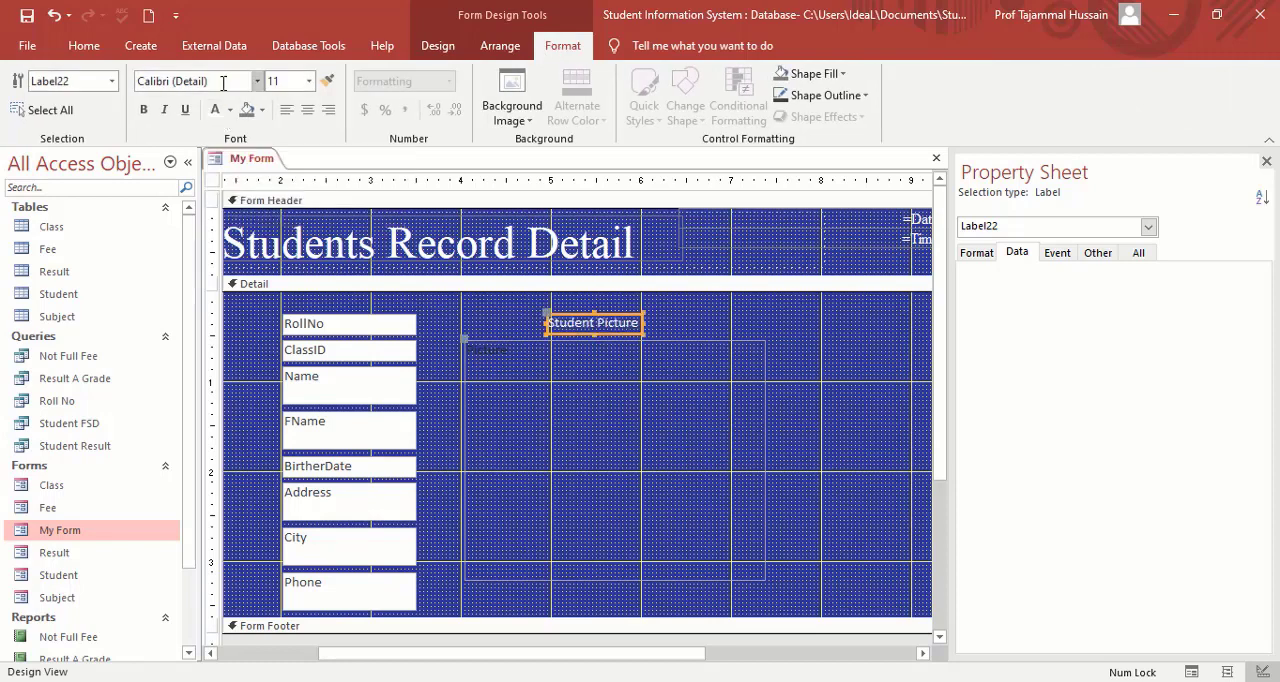
left_click(222, 84)
type("Times New Roman")
key("Return")
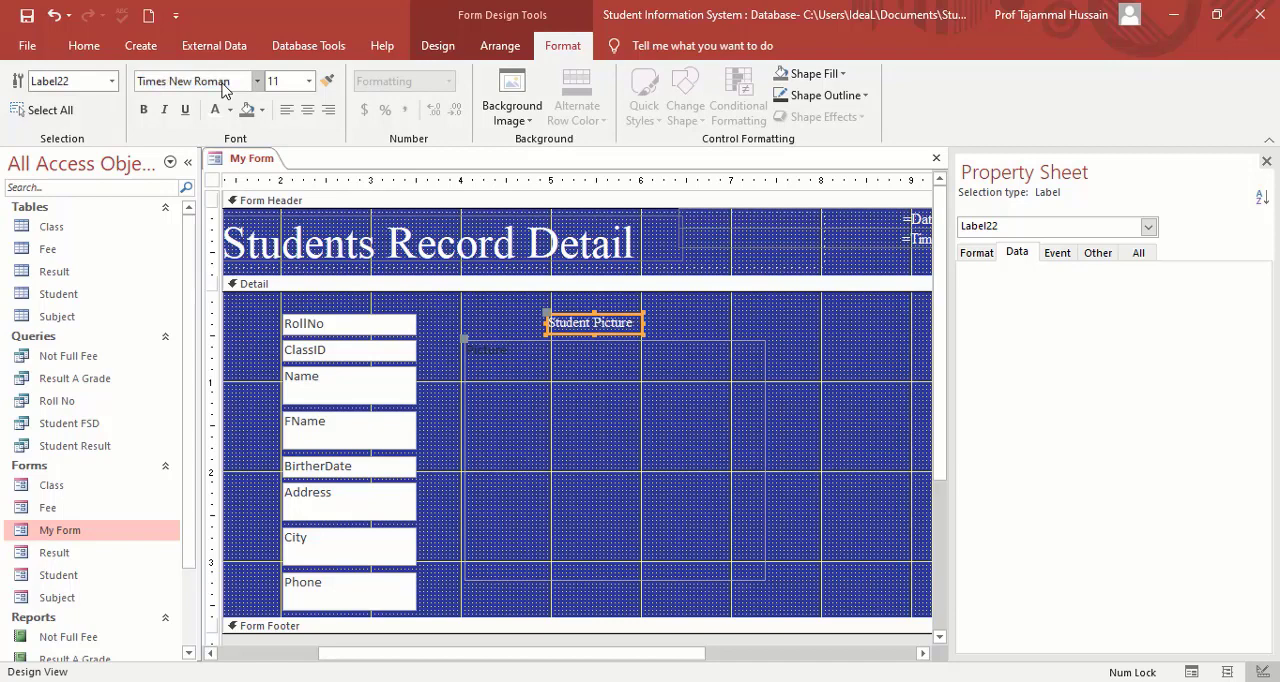
left_click(310, 82)
left_click(286, 182)
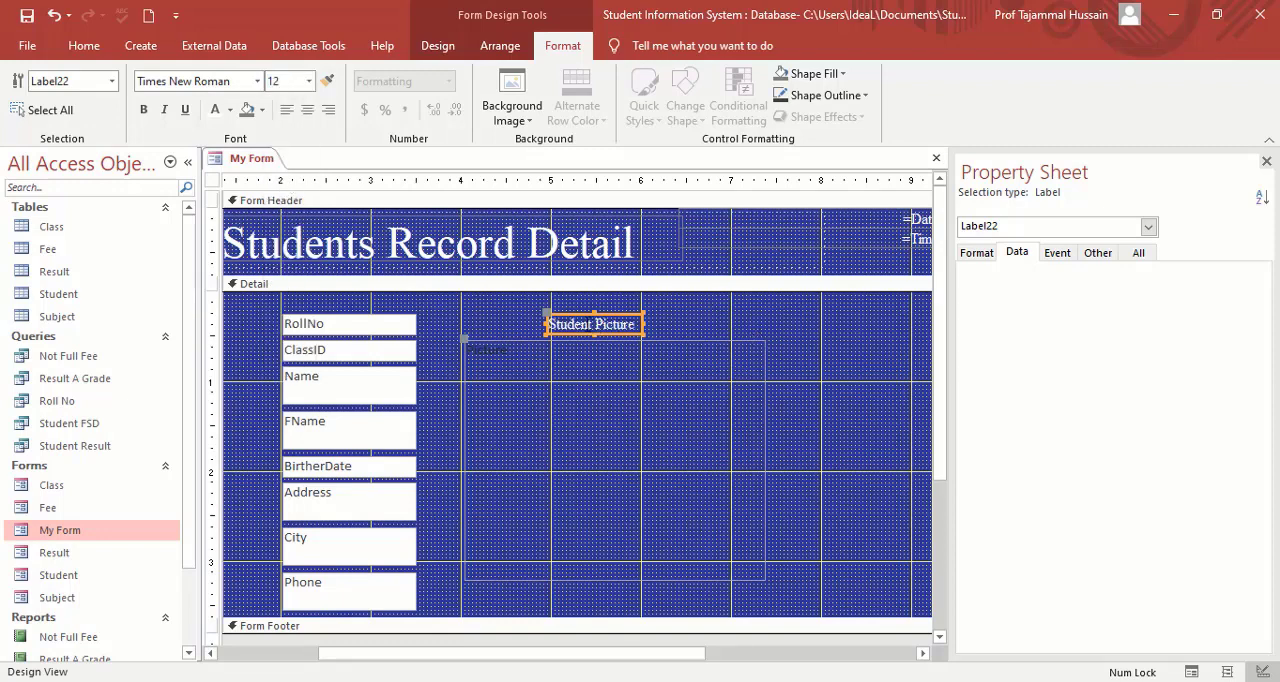
Edit the label's caption to read Student's Picture and apply the white font colour again.
left_click(594, 324)
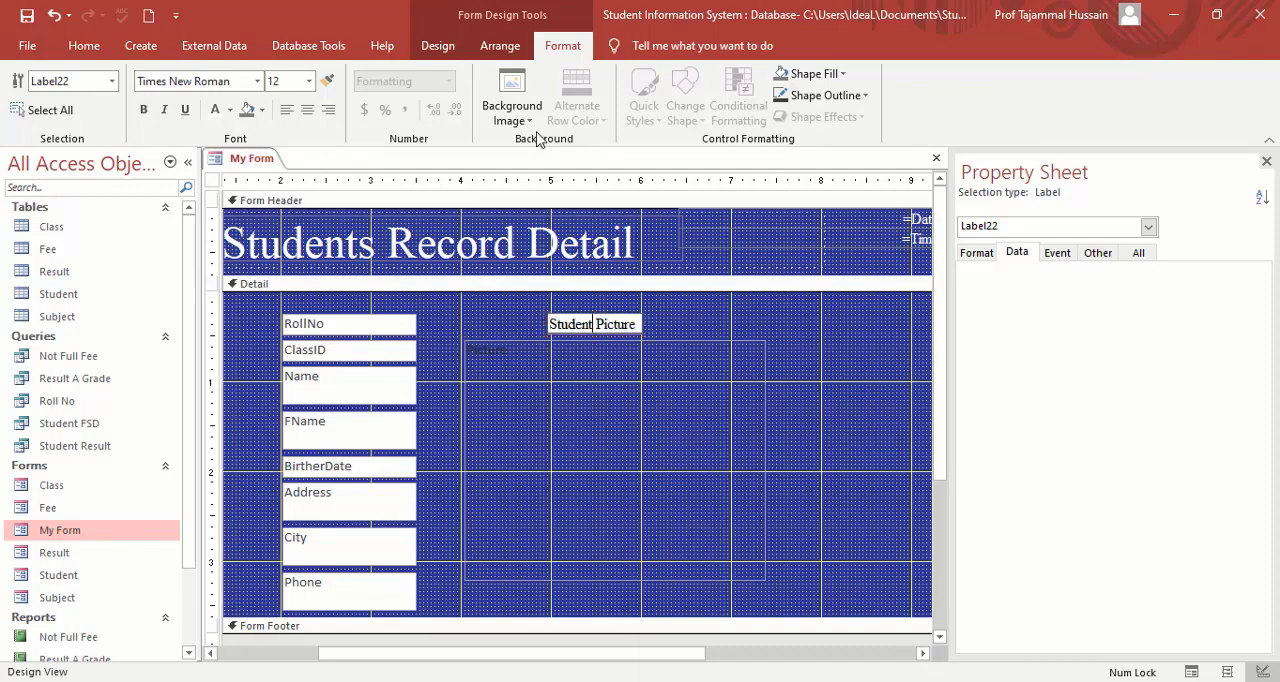
type("'s")
key("ctrl+shift+Left")
key("ctrl+shift+Left")
key("ctrl+shift+Left")
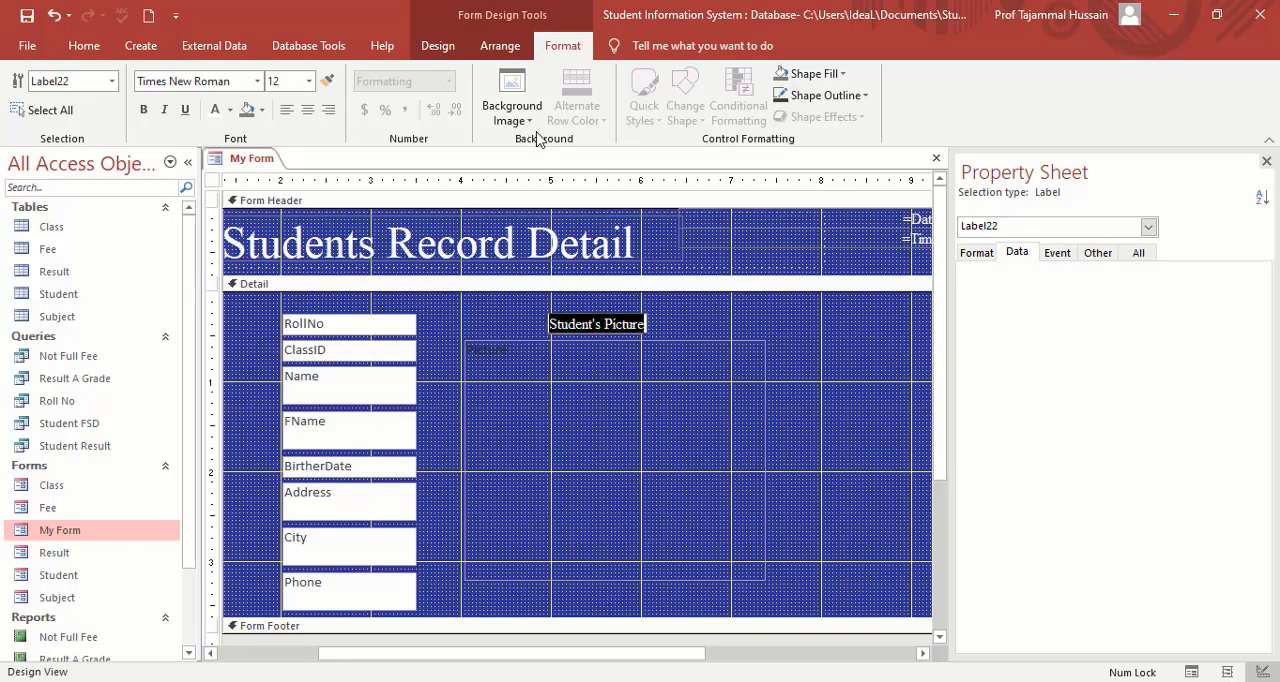
left_click(218, 117)
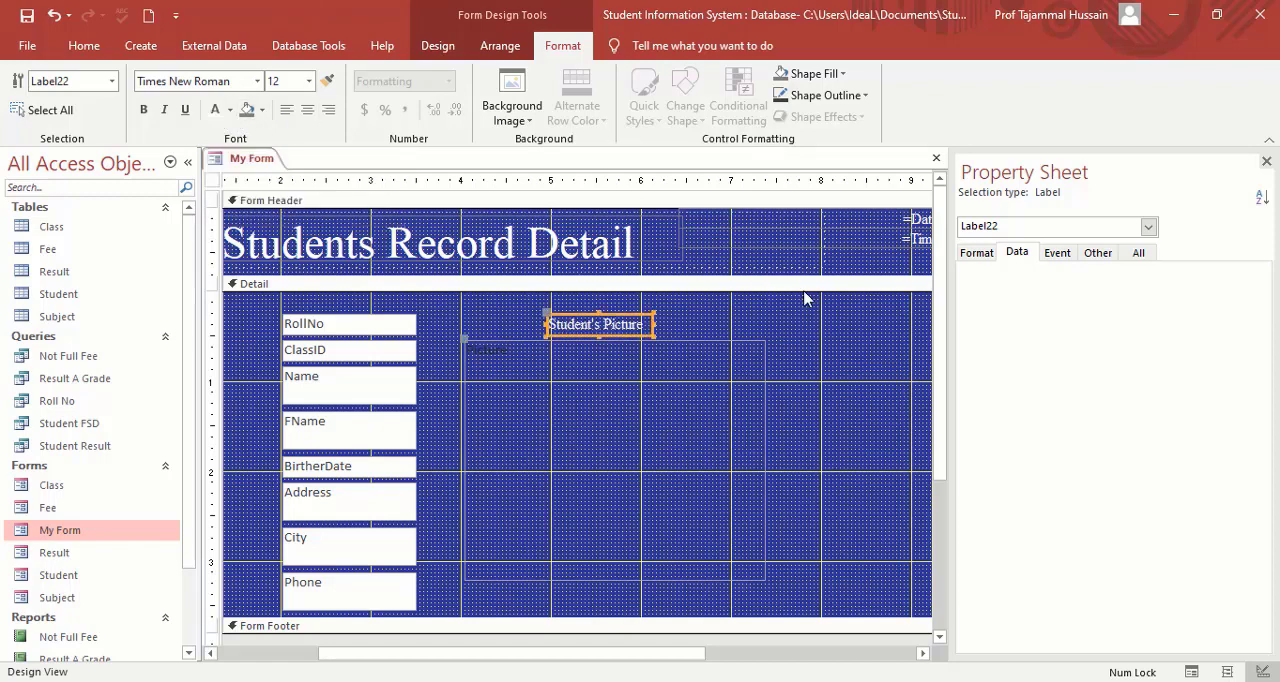
Extend the Detail section downward by lowering its bottom edge past the 5-inch mark.
left_click(853, 328)
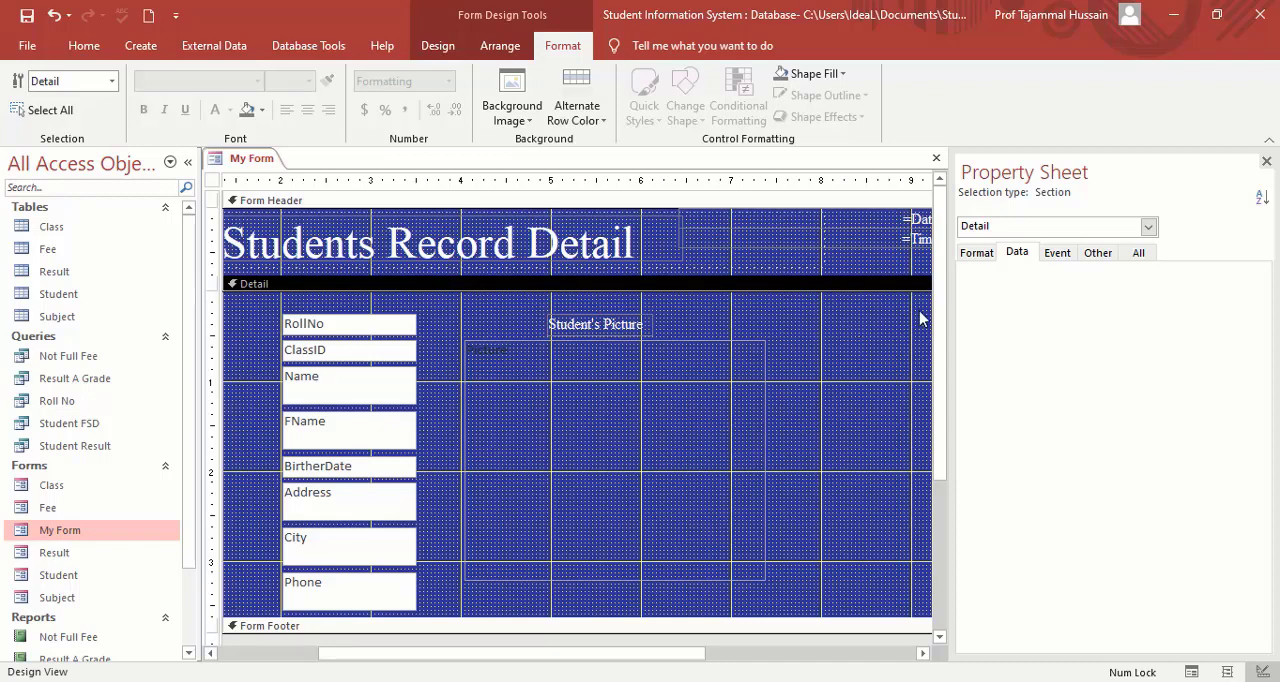
left_click_drag(943, 328, 951, 411)
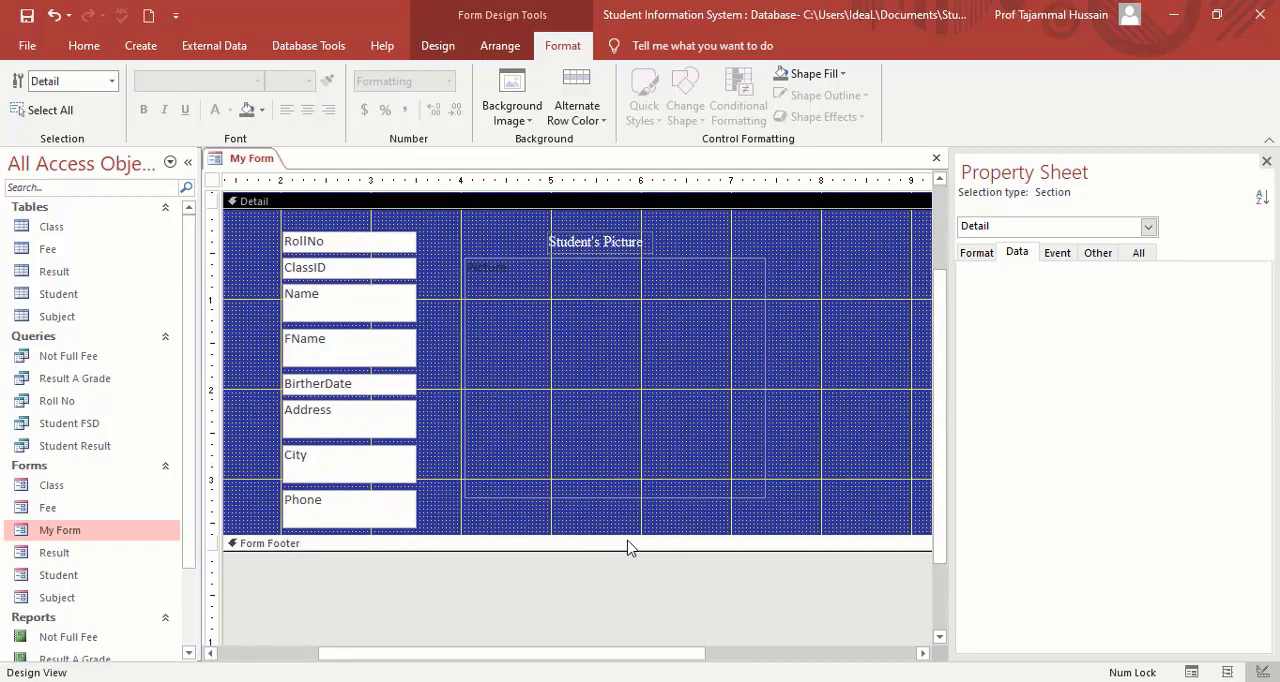
left_click_drag(626, 548, 622, 644)
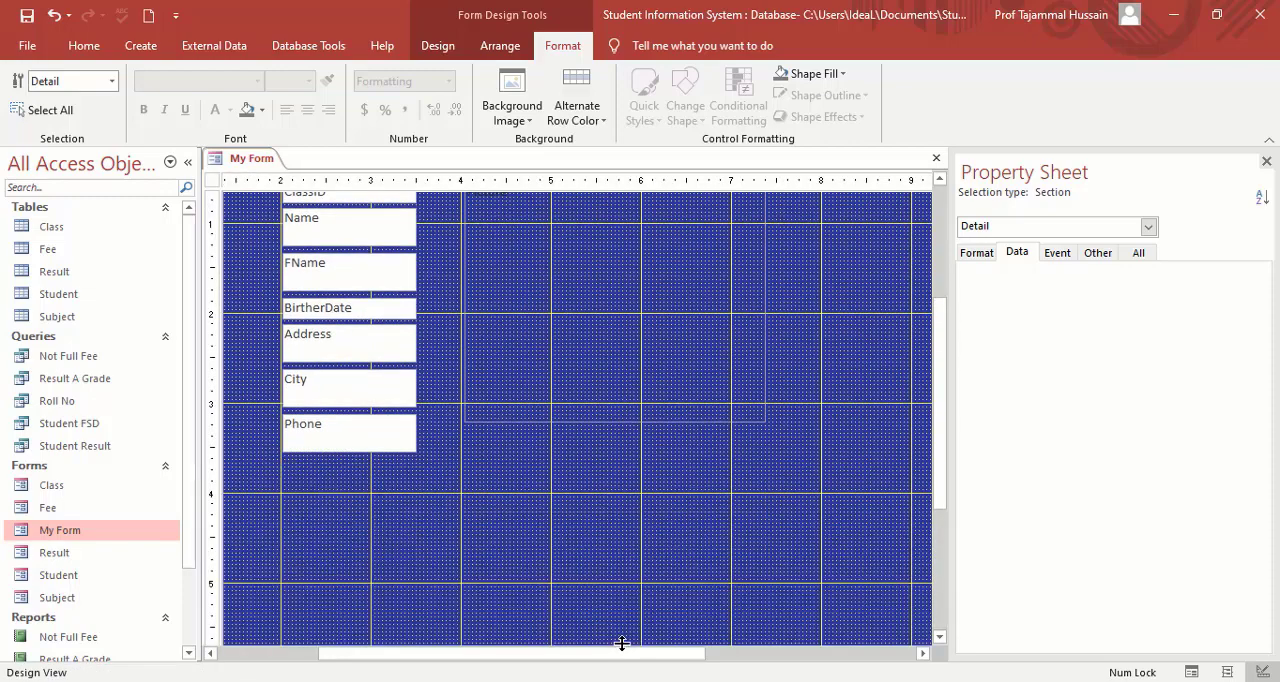
Lengthen the attachment frame so that its lower edge lines up with the bottom of the Phone text box.
left_click_drag(937, 457, 940, 399)
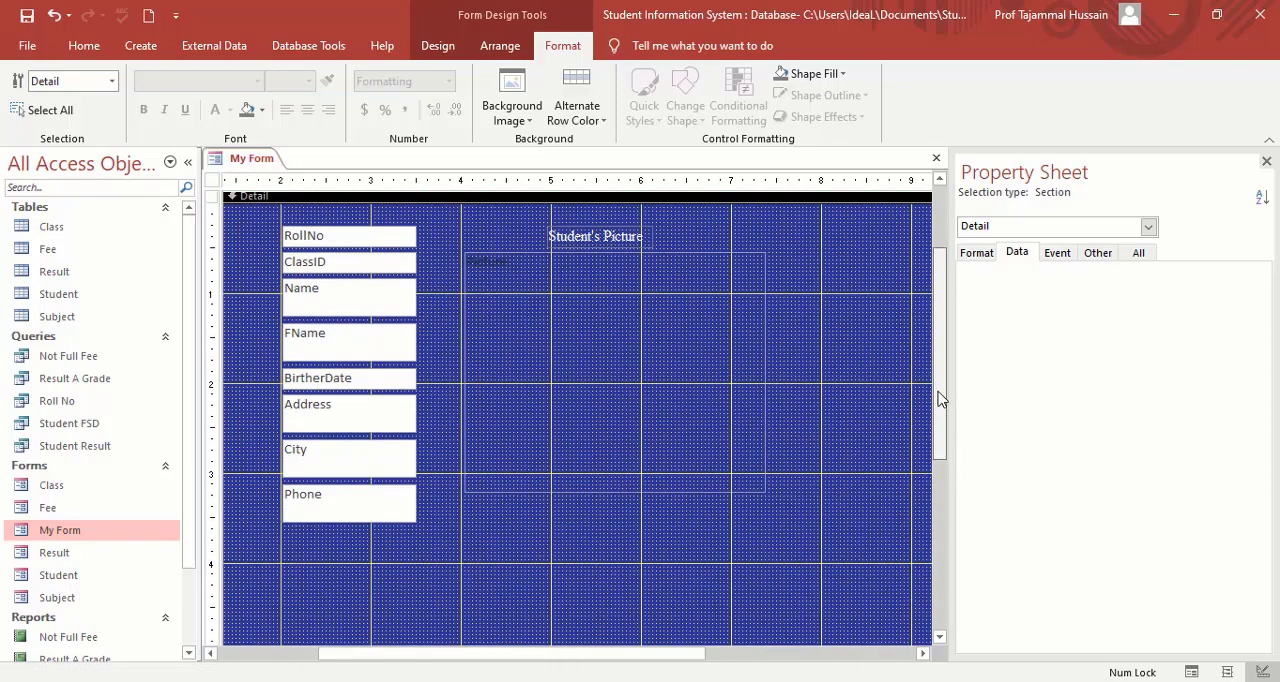
left_click(651, 445)
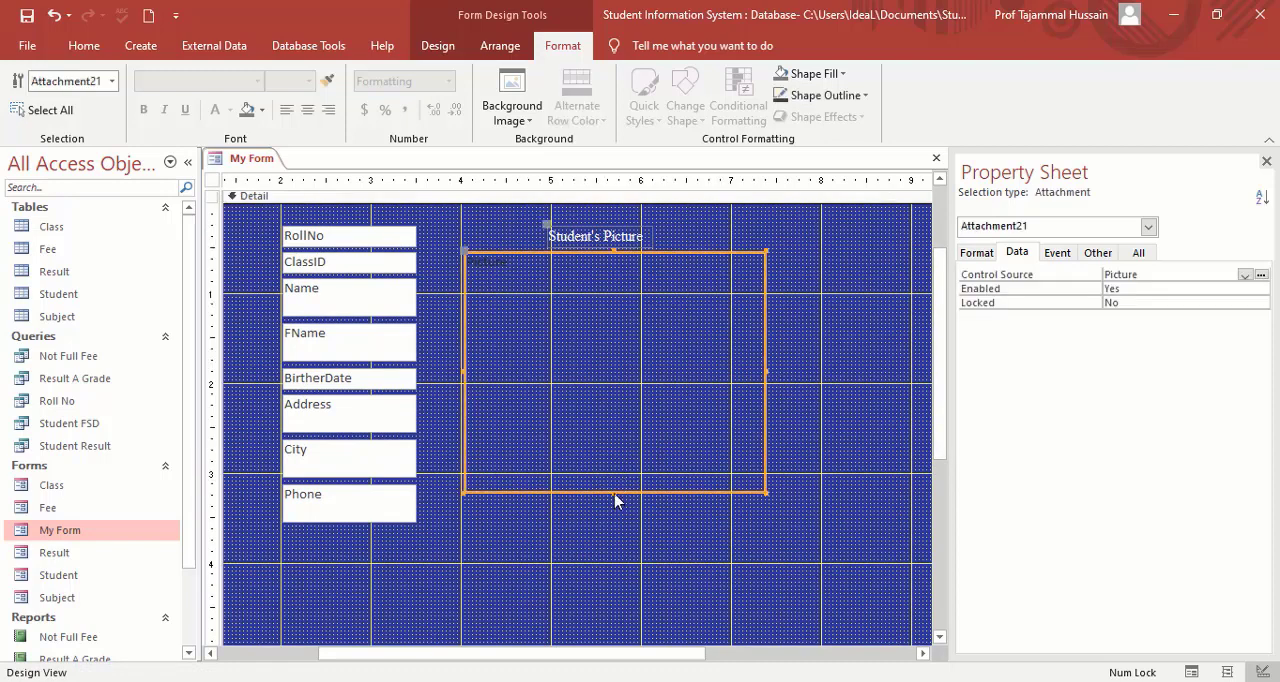
left_click_drag(614, 492, 614, 508)
left_click_drag(614, 513, 614, 522)
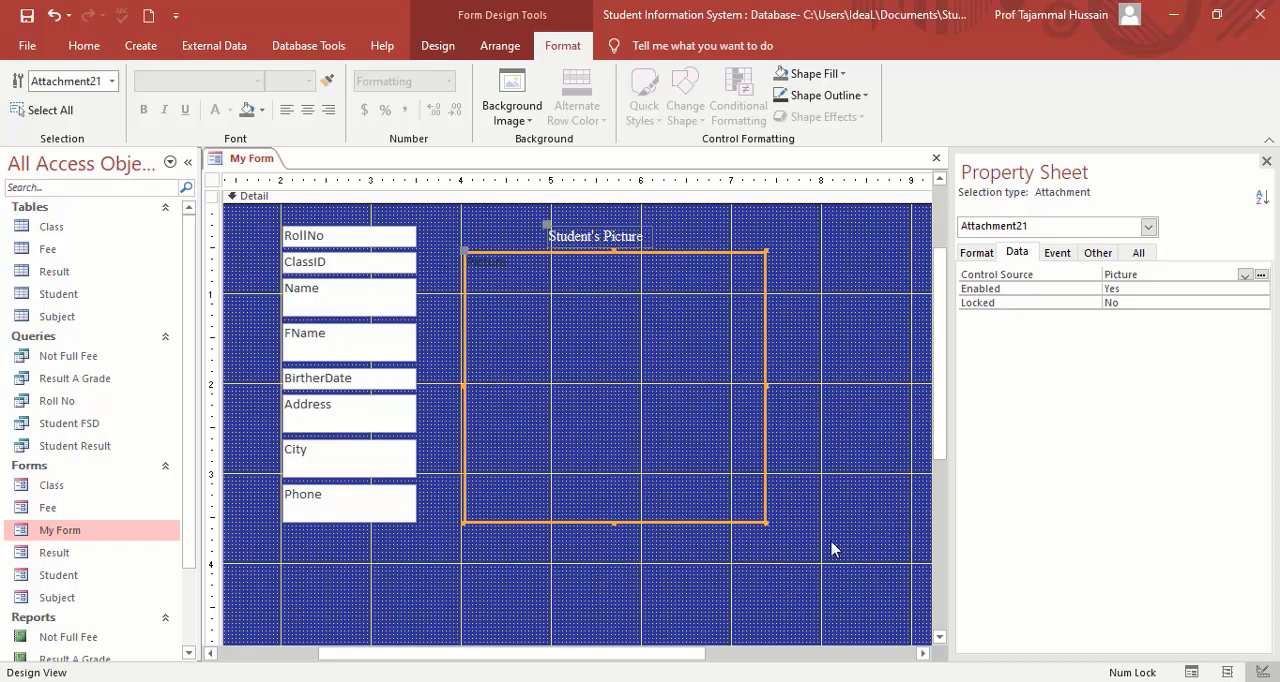
left_click(437, 47)
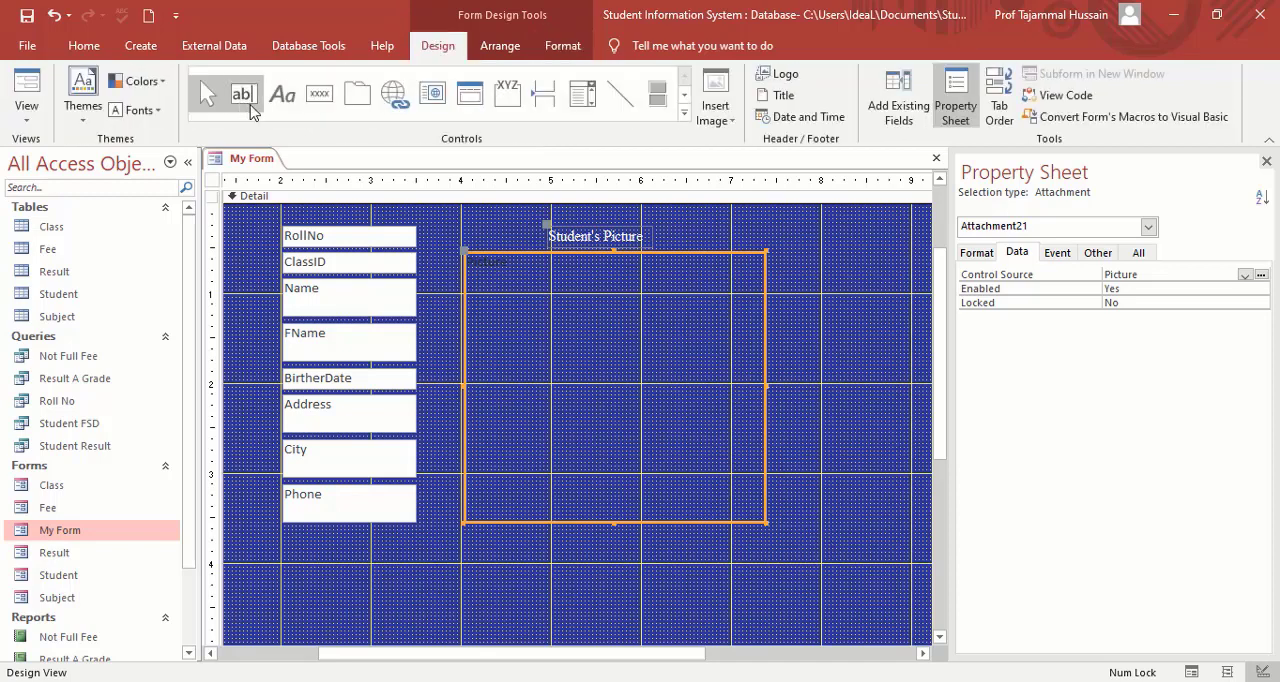
left_click(316, 97)
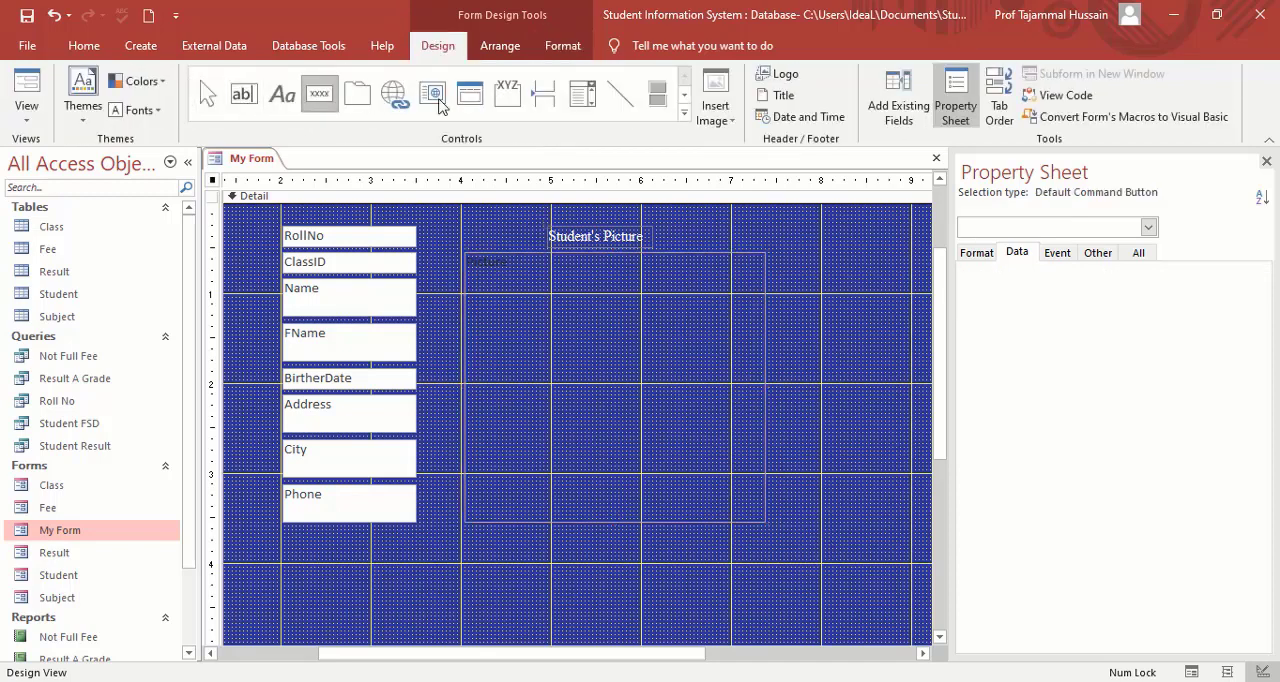
left_click(466, 549)
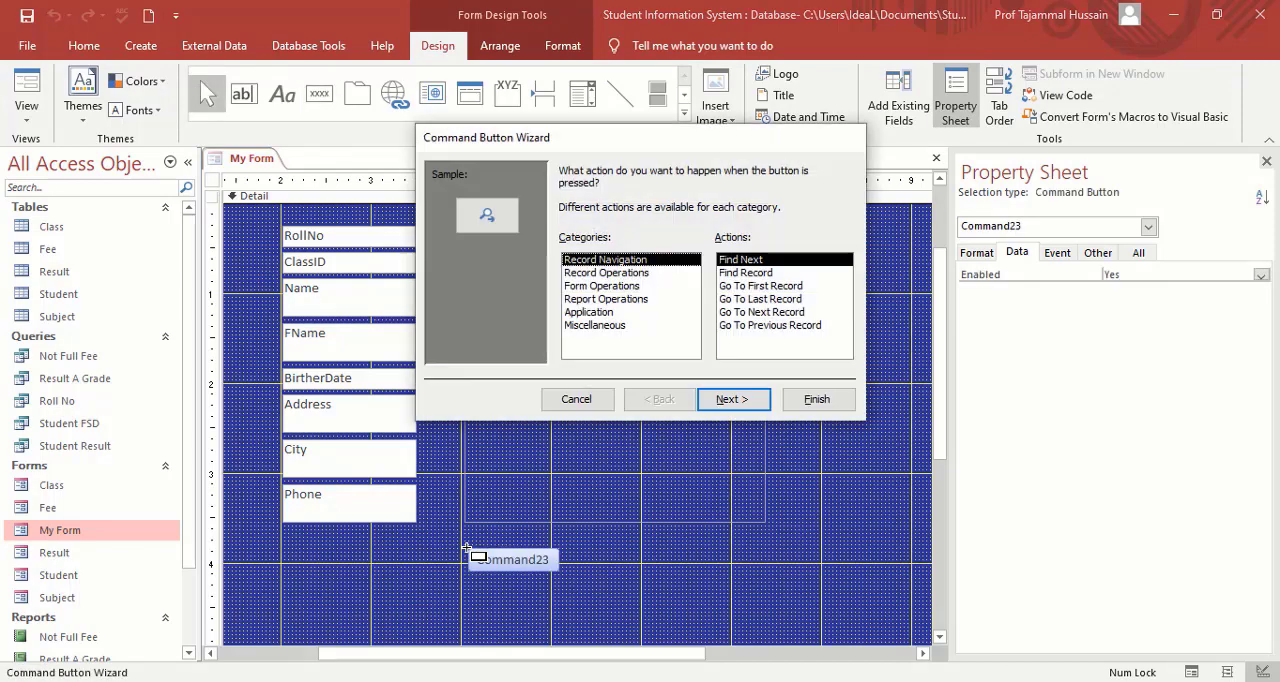
left_click(582, 400)
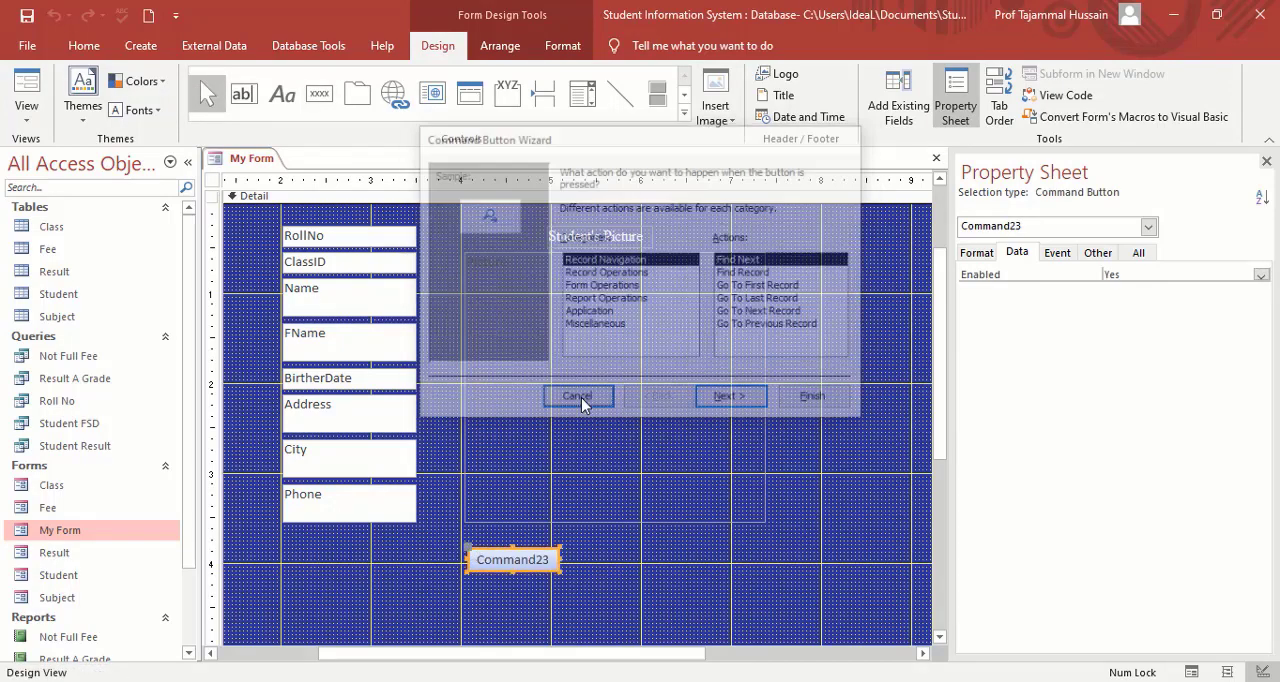
key("Delete")
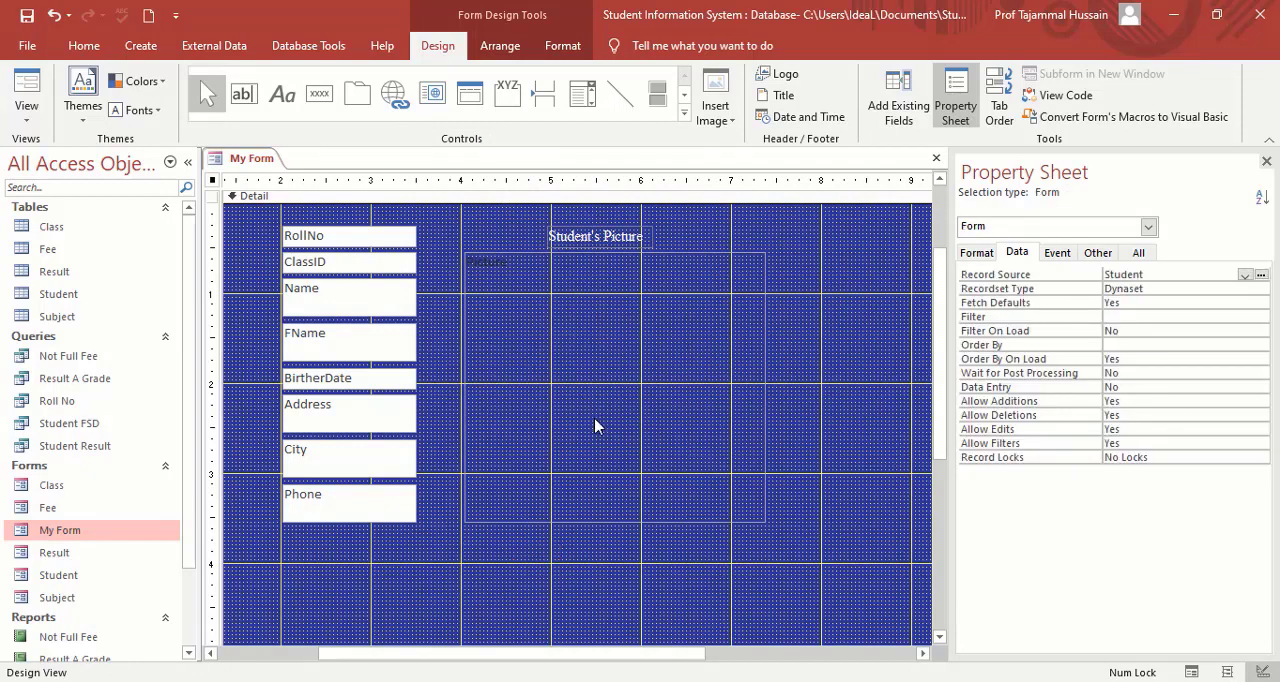
Shorten the attachment frame from below so that its lower edge sits at about the 2-inch mark.
left_click(618, 433)
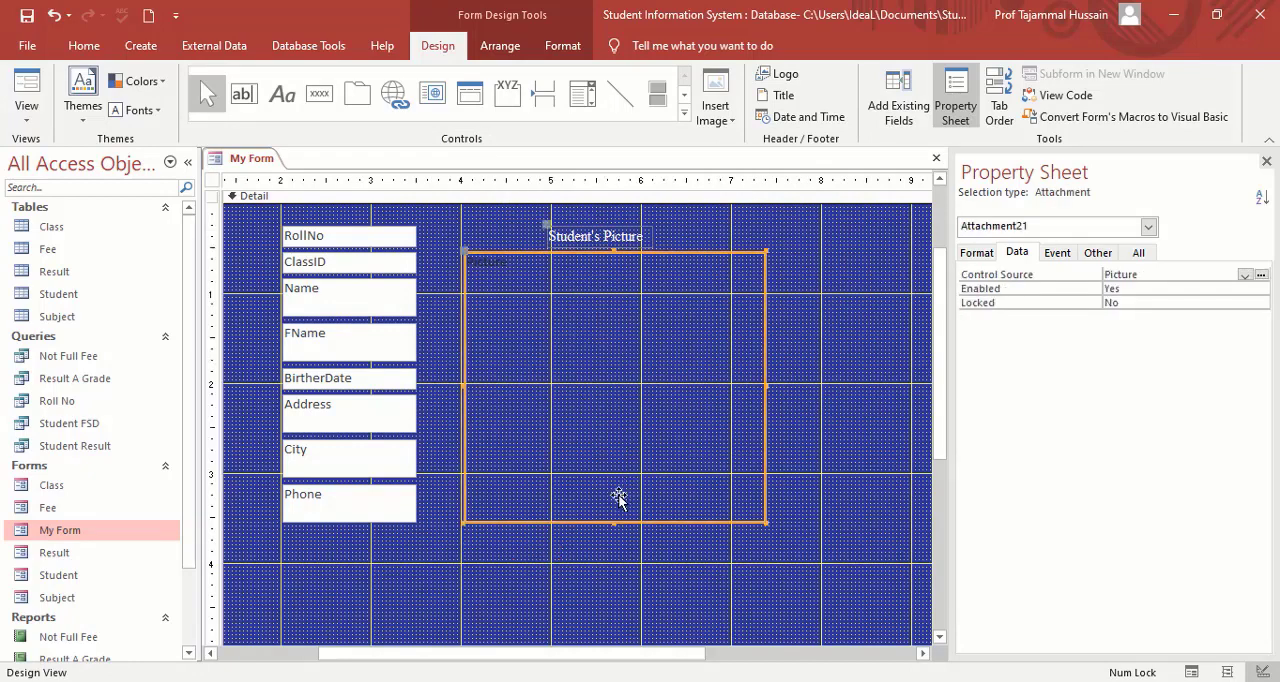
left_click_drag(614, 521, 607, 386)
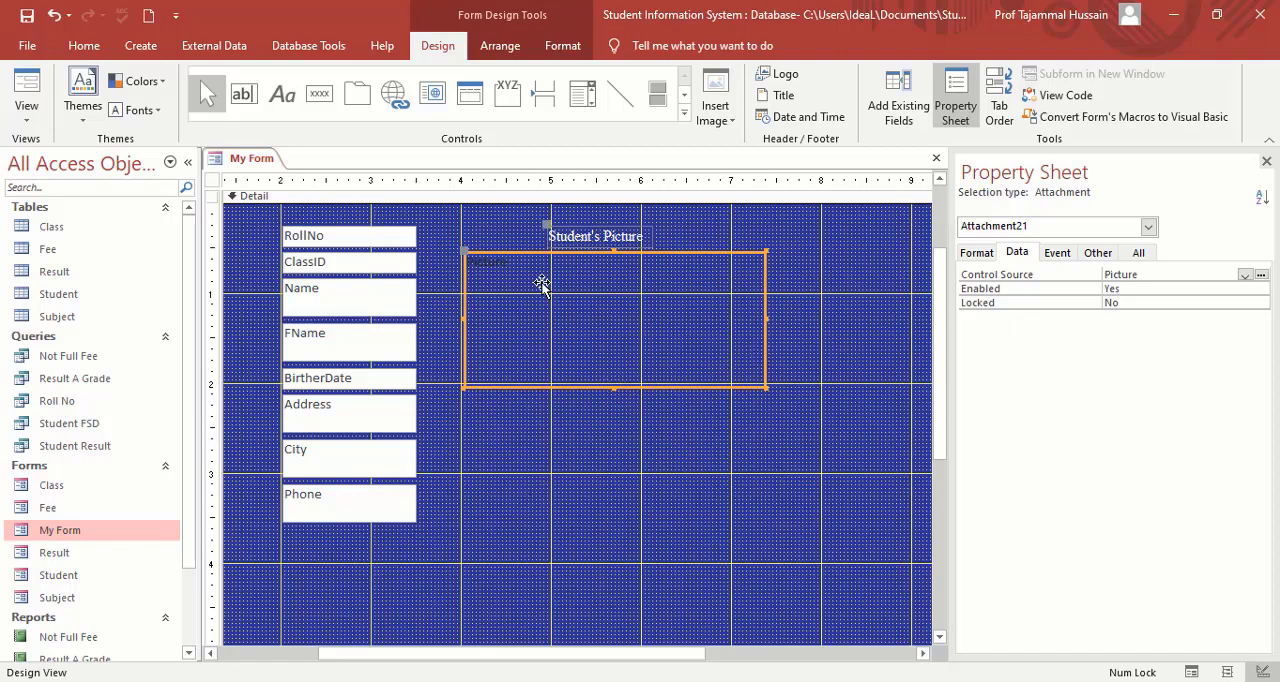
Add a Go To First Record command button with the Go To First picture below the attachment frame and enlarge it to about 0.9 by 0.6 inches.
left_click(318, 97)
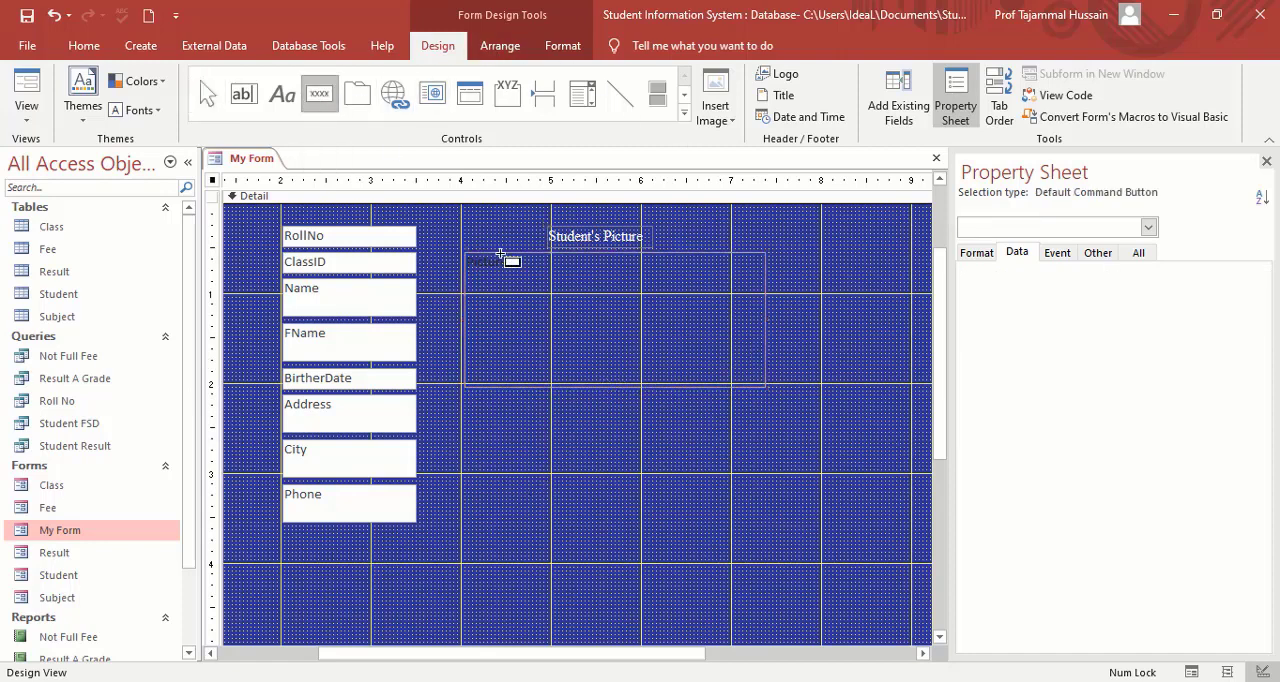
left_click(471, 414)
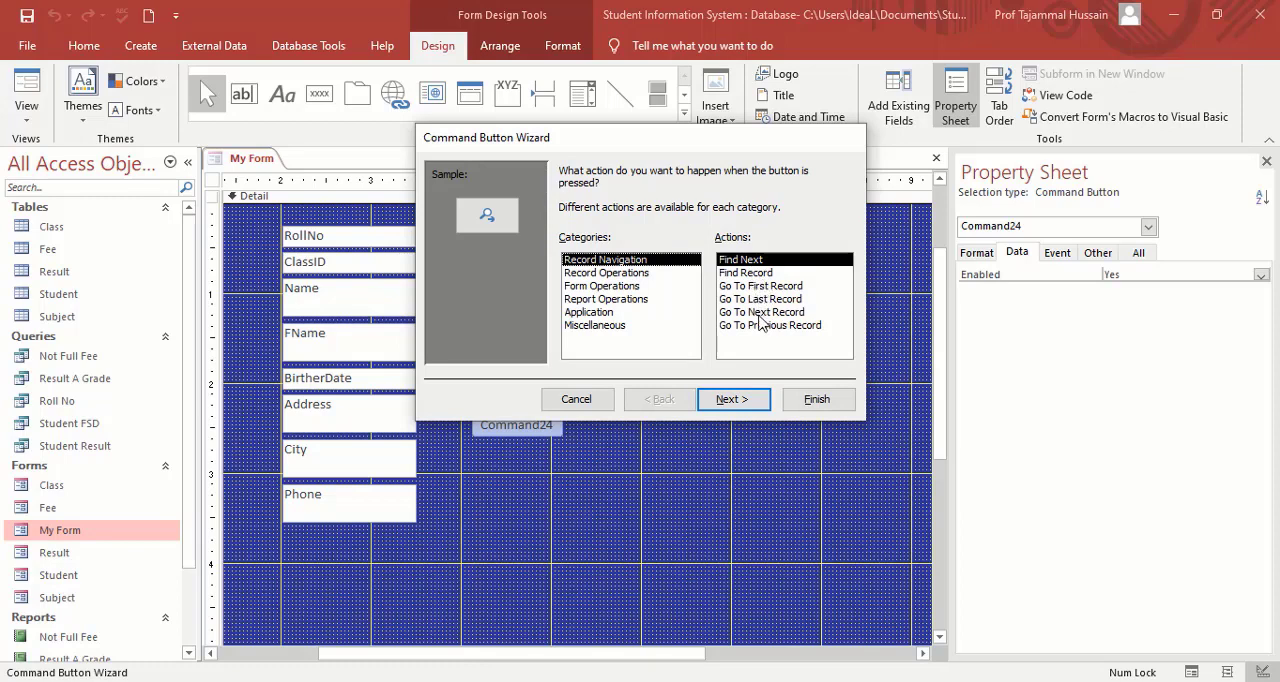
left_click(762, 286)
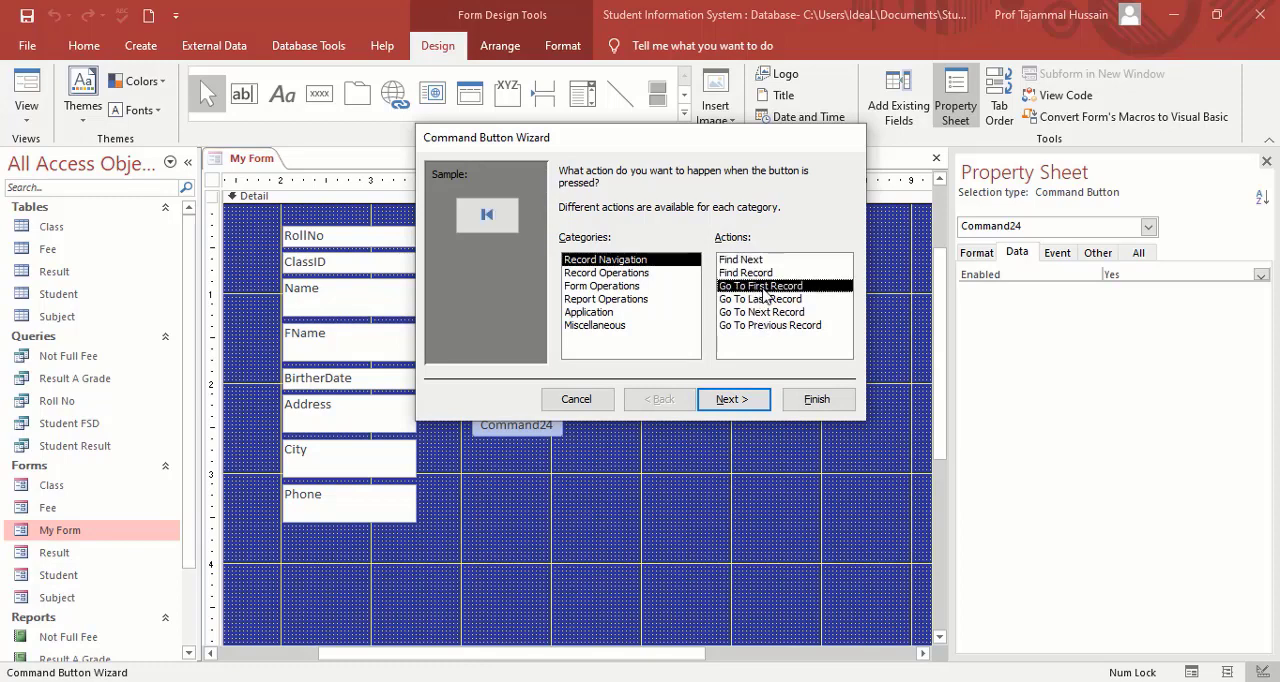
left_click(747, 405)
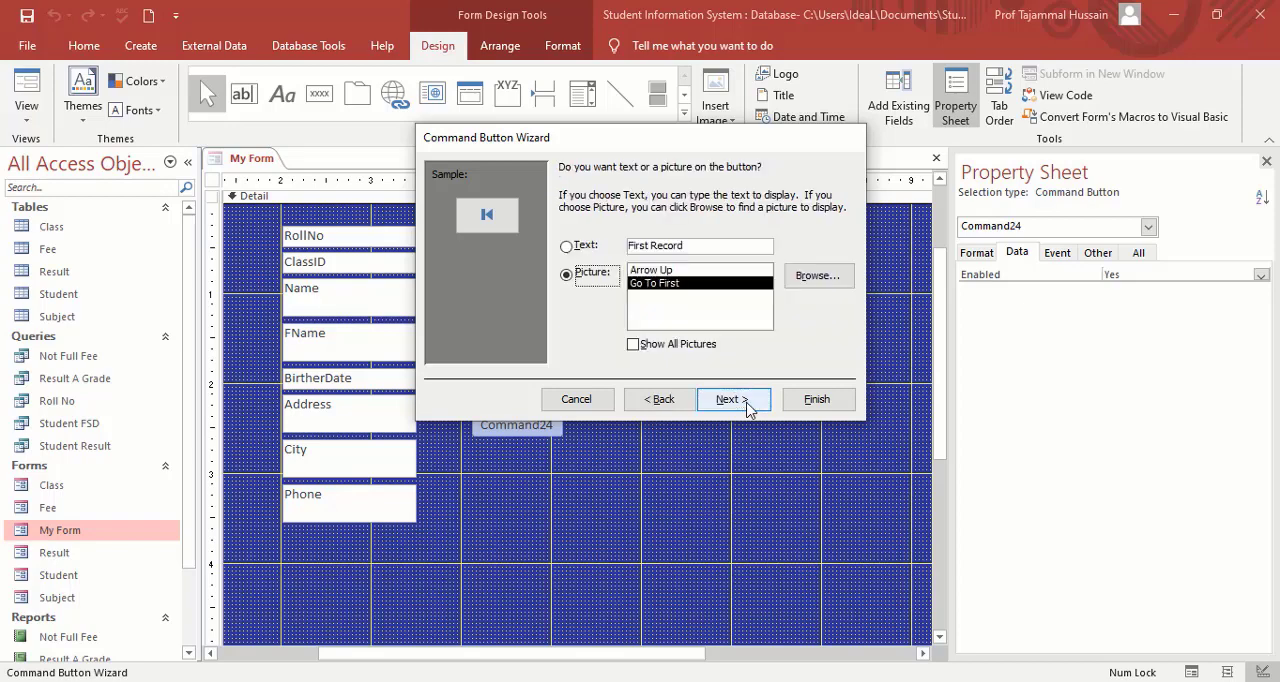
left_click(747, 405)
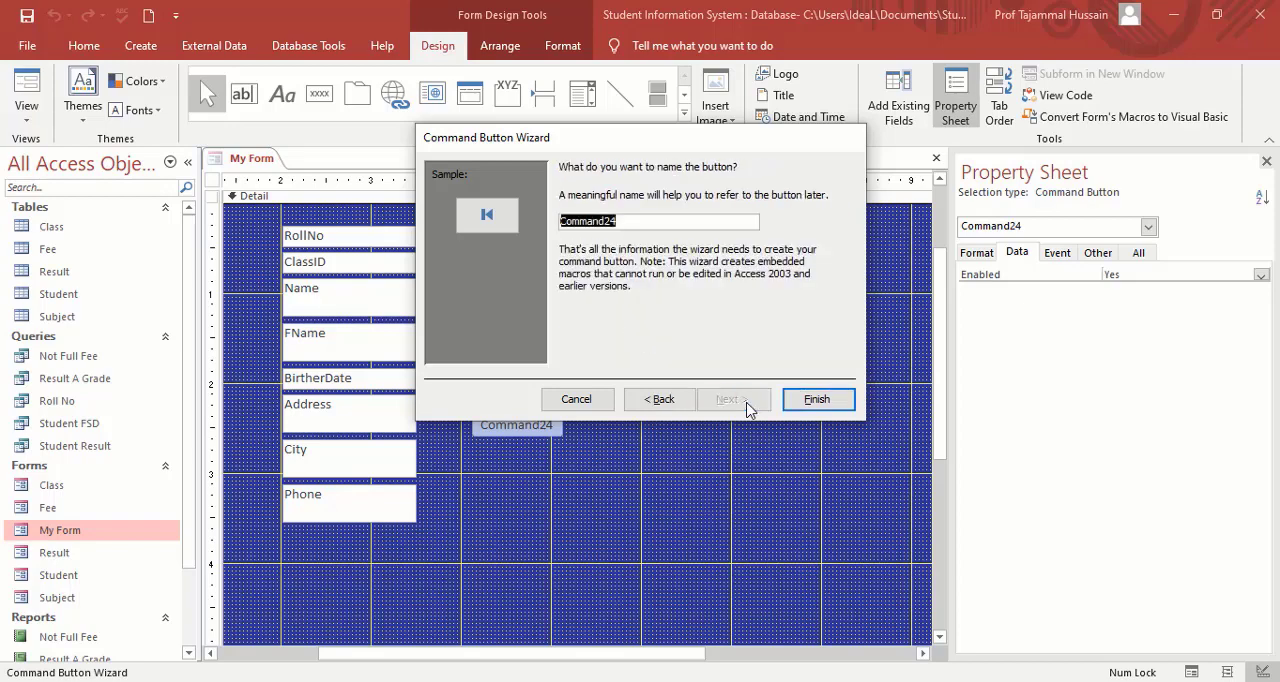
left_click(840, 404)
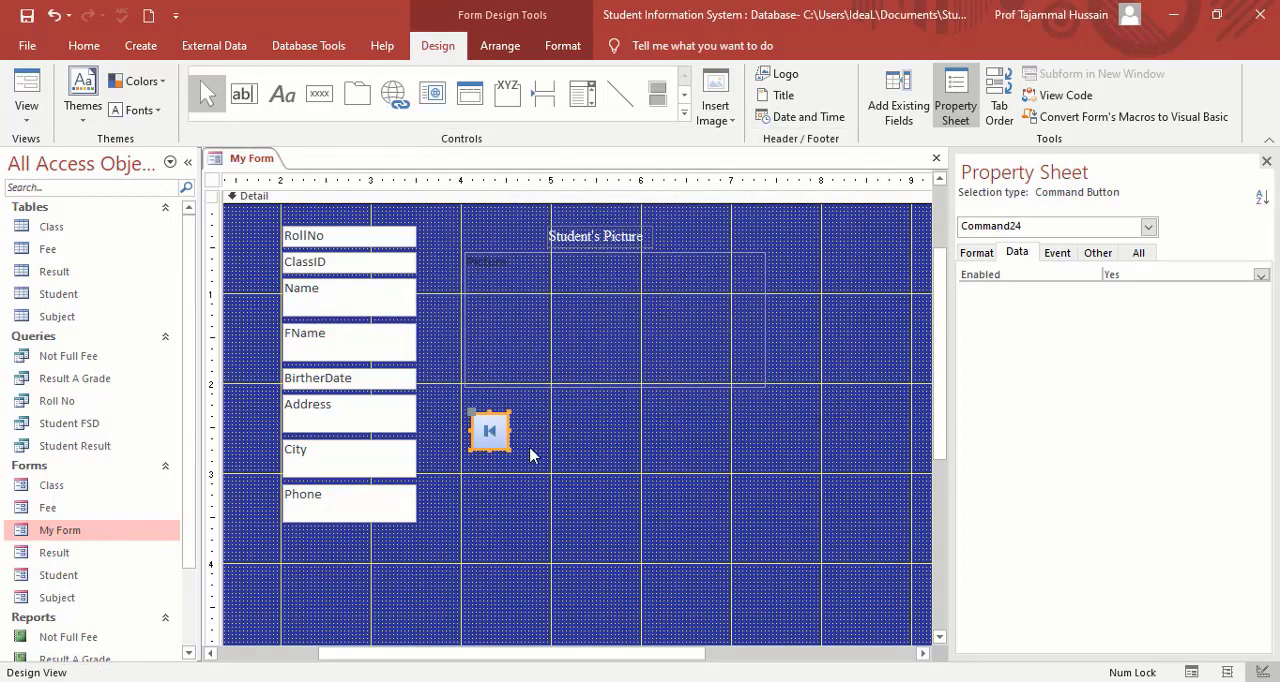
left_click_drag(509, 451, 547, 463)
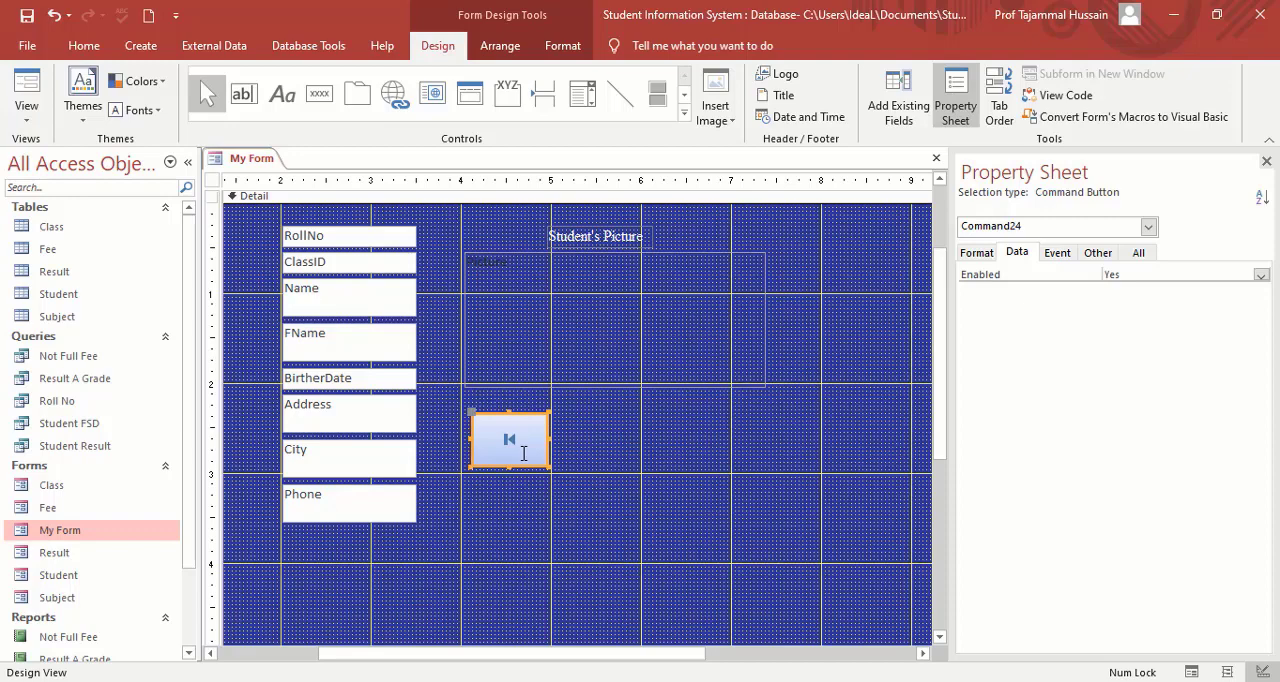
key("ctrl+v")
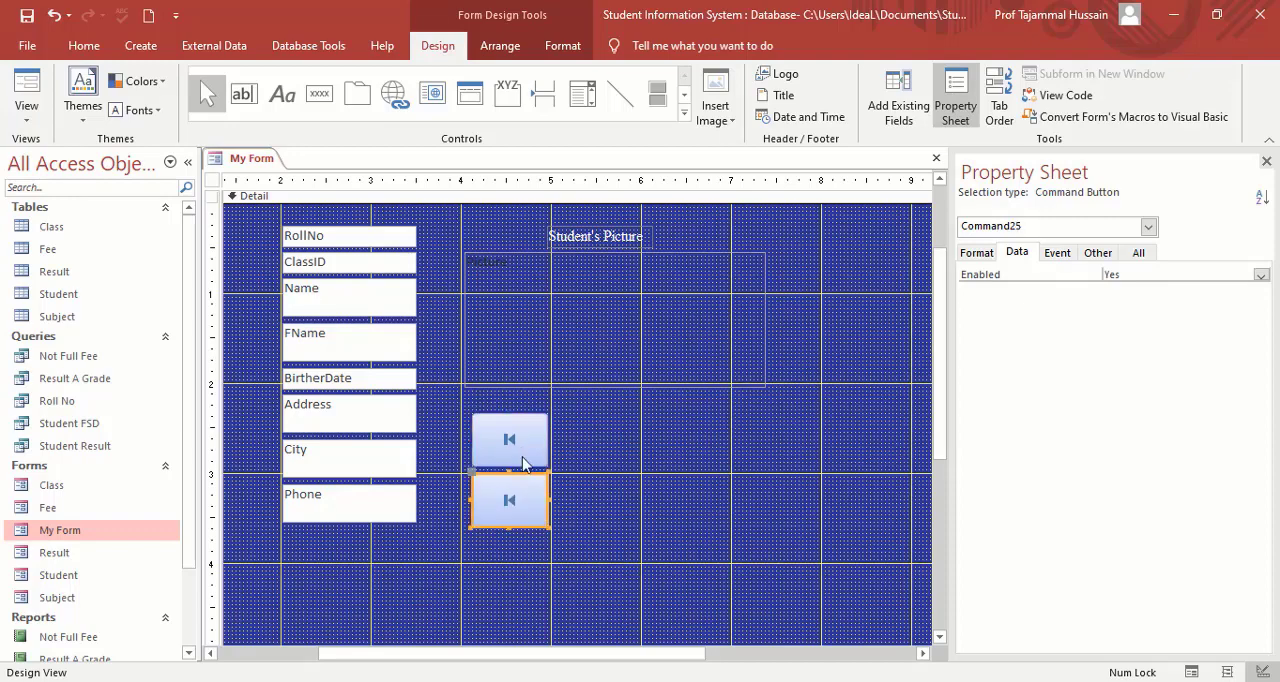
right_click(517, 510)
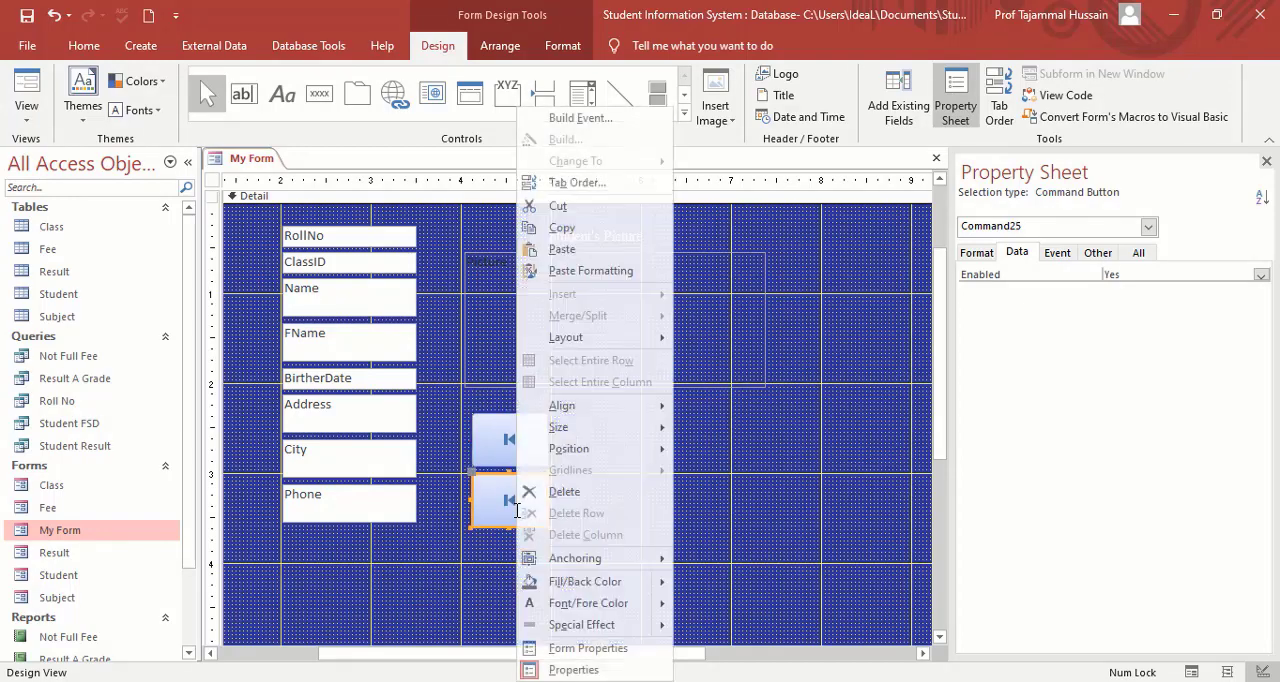
left_click(590, 670)
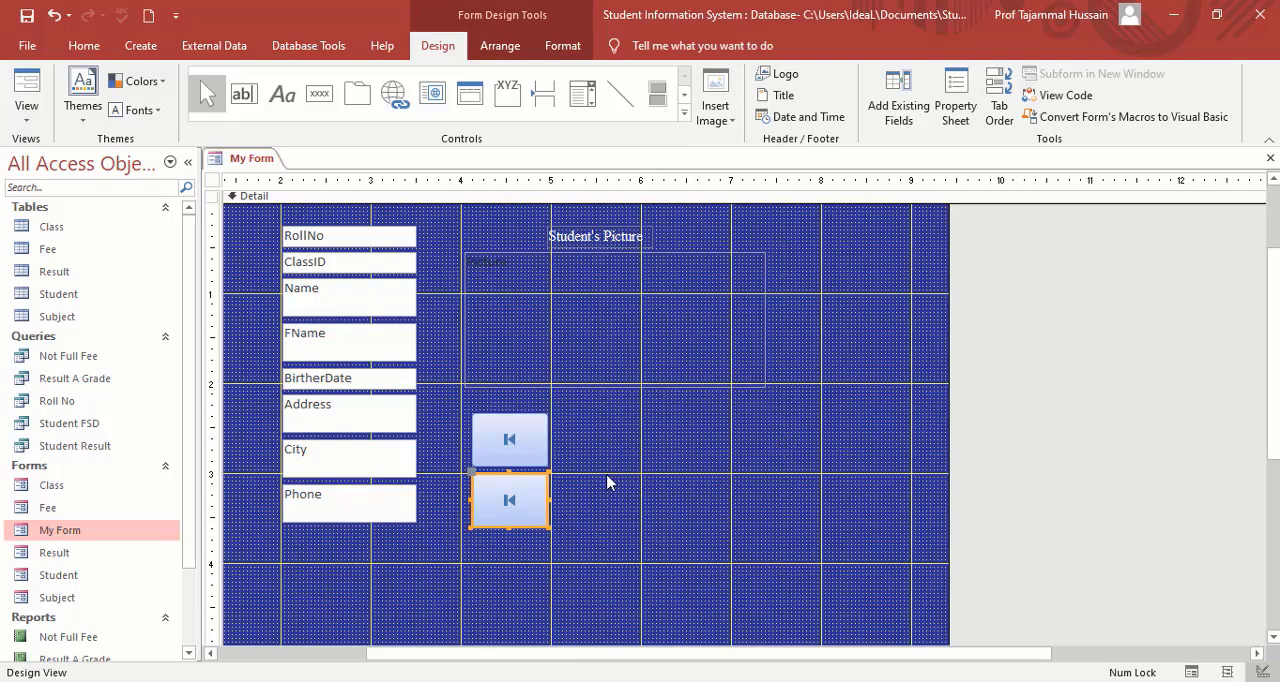
left_click(521, 491)
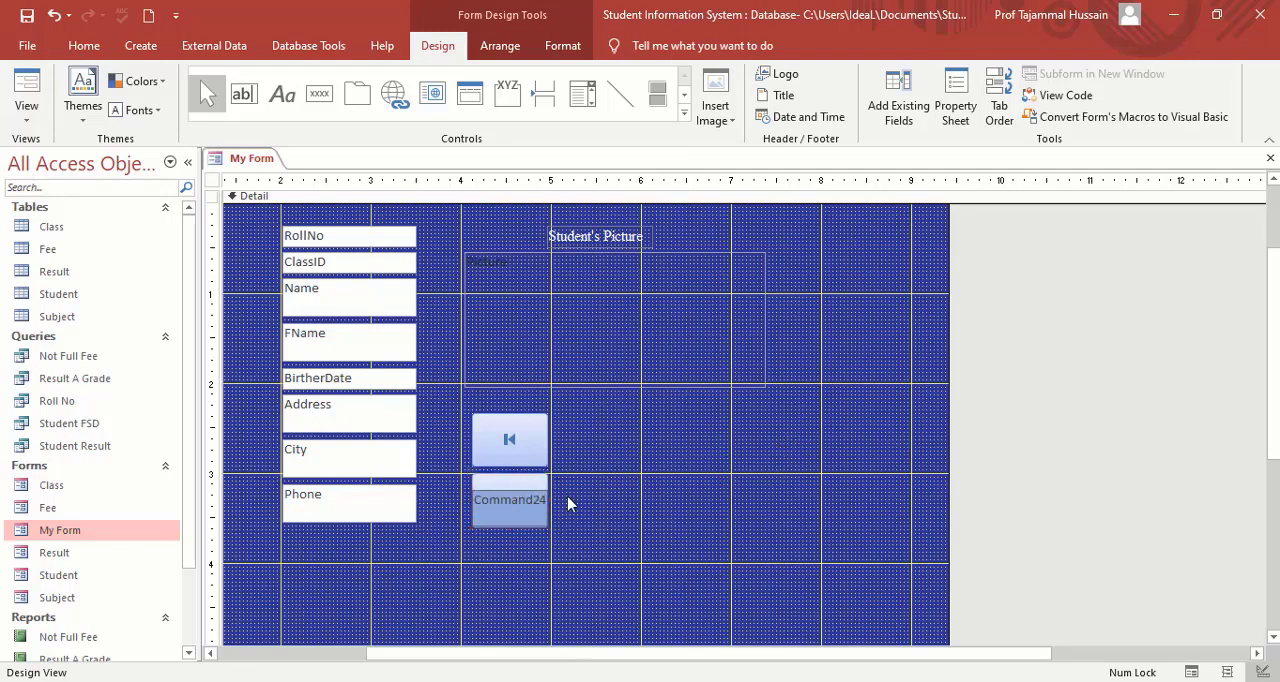
left_click(652, 458)
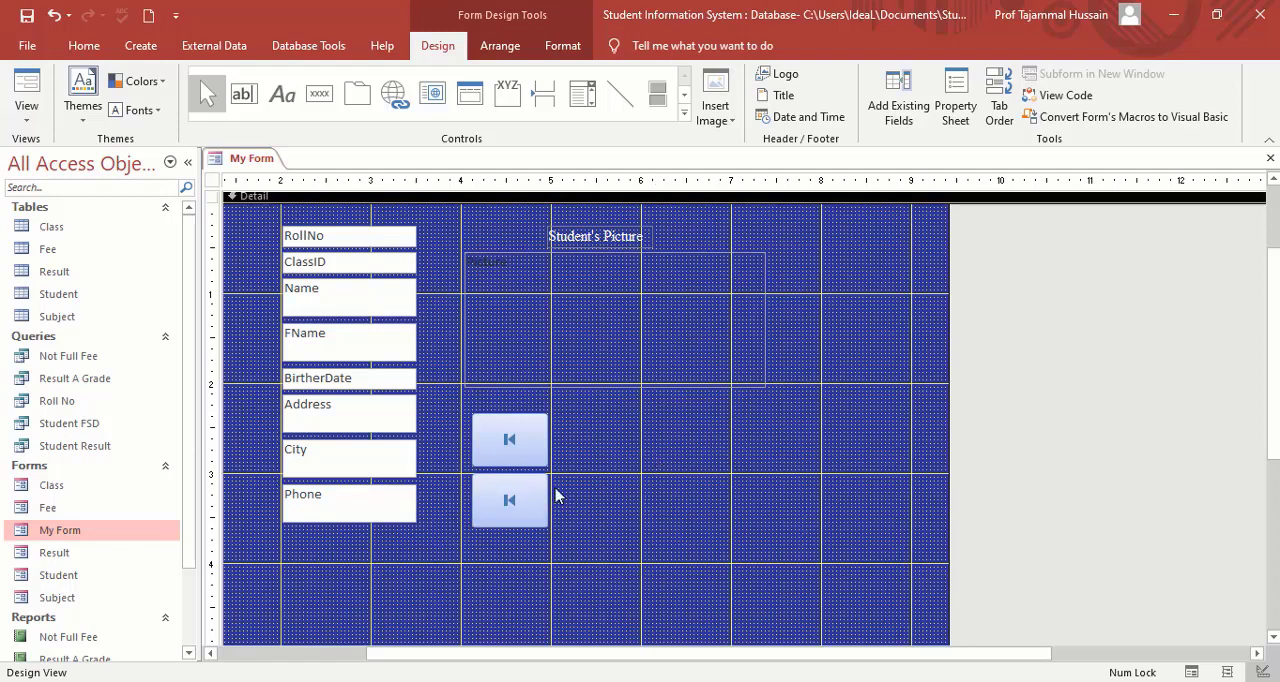
left_click(526, 505)
key("Delete")
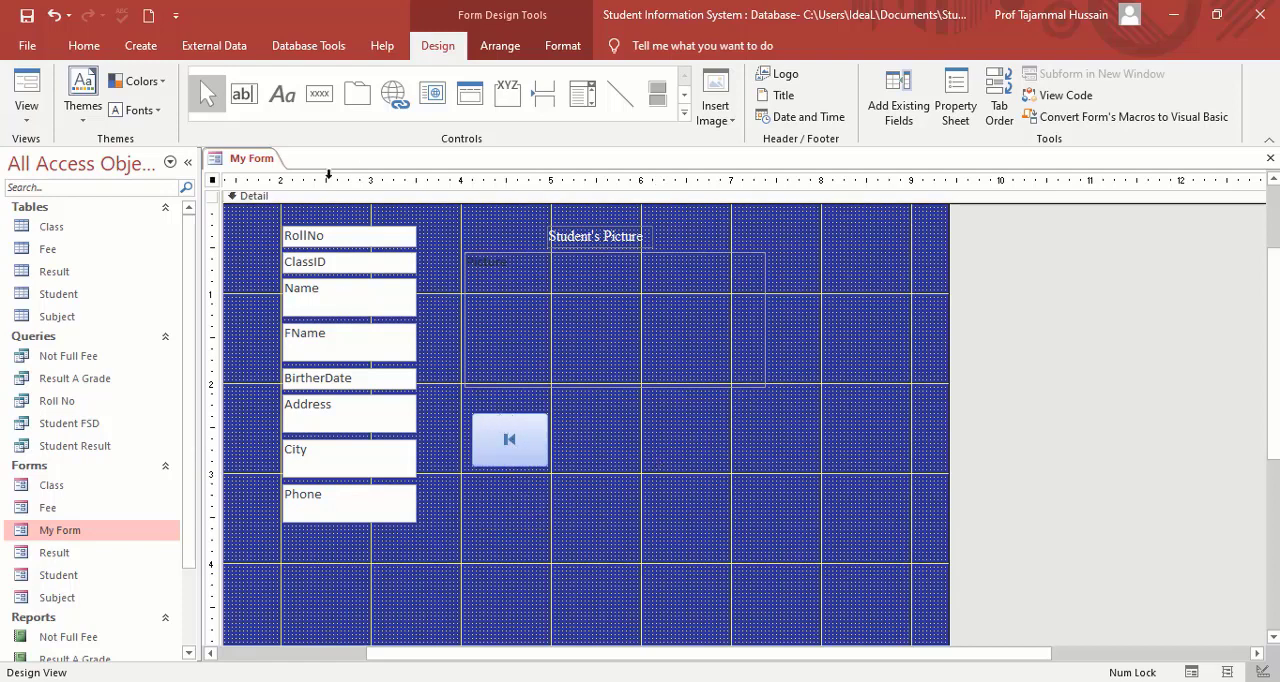
Move the first-record button slightly left to line up with the attachment frame's left edge.
left_click(519, 440)
left_click_drag(519, 438, 509, 438)
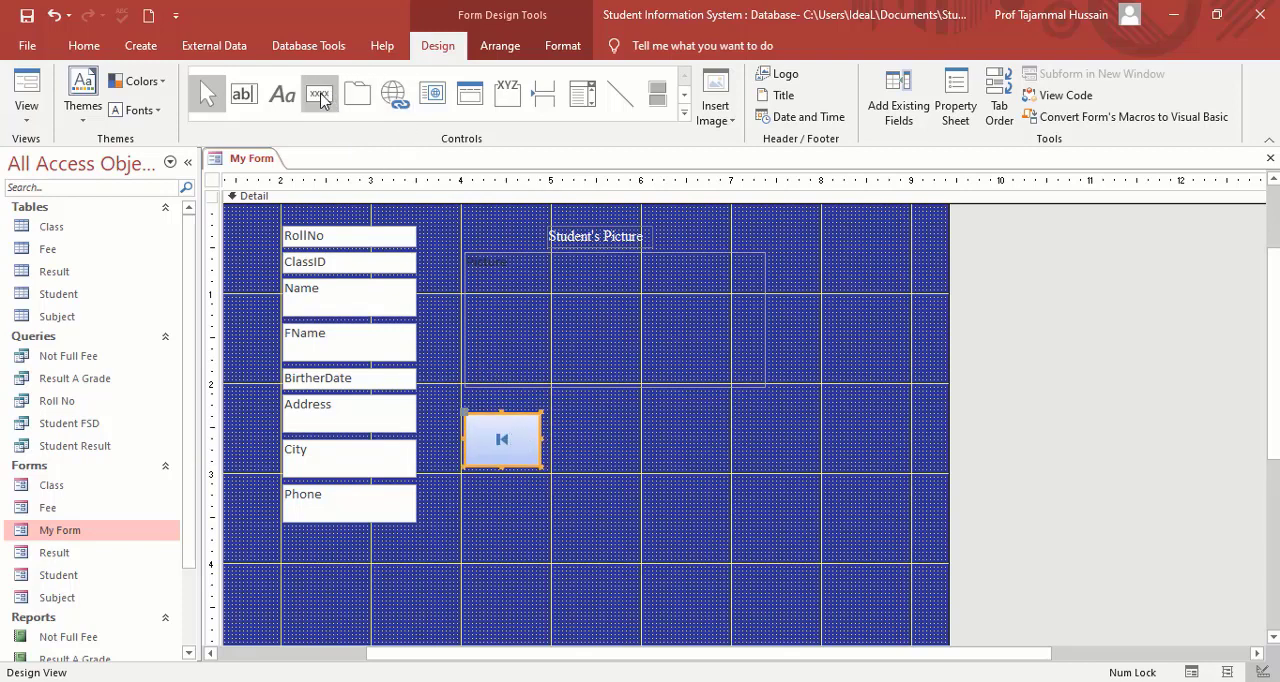
Place a command button beside the first-record button and choose the Record Navigation action Go To Previous Record.
left_click(320, 96)
left_click(557, 422)
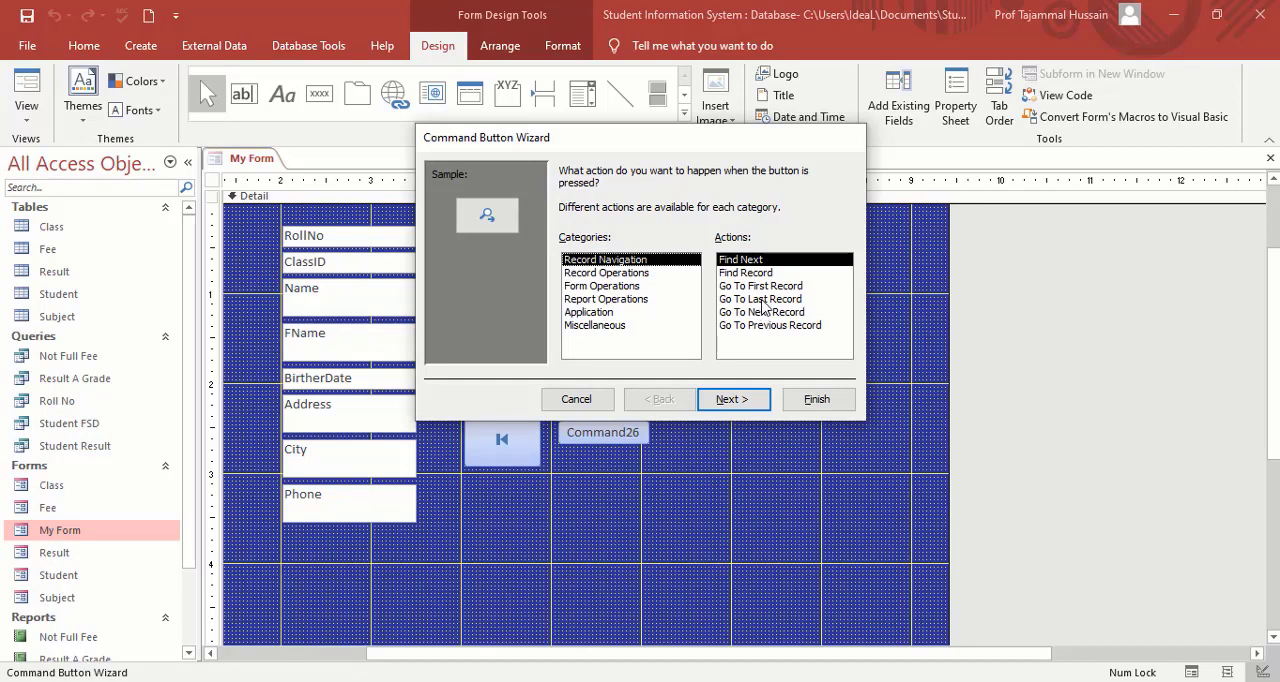
left_click(762, 326)
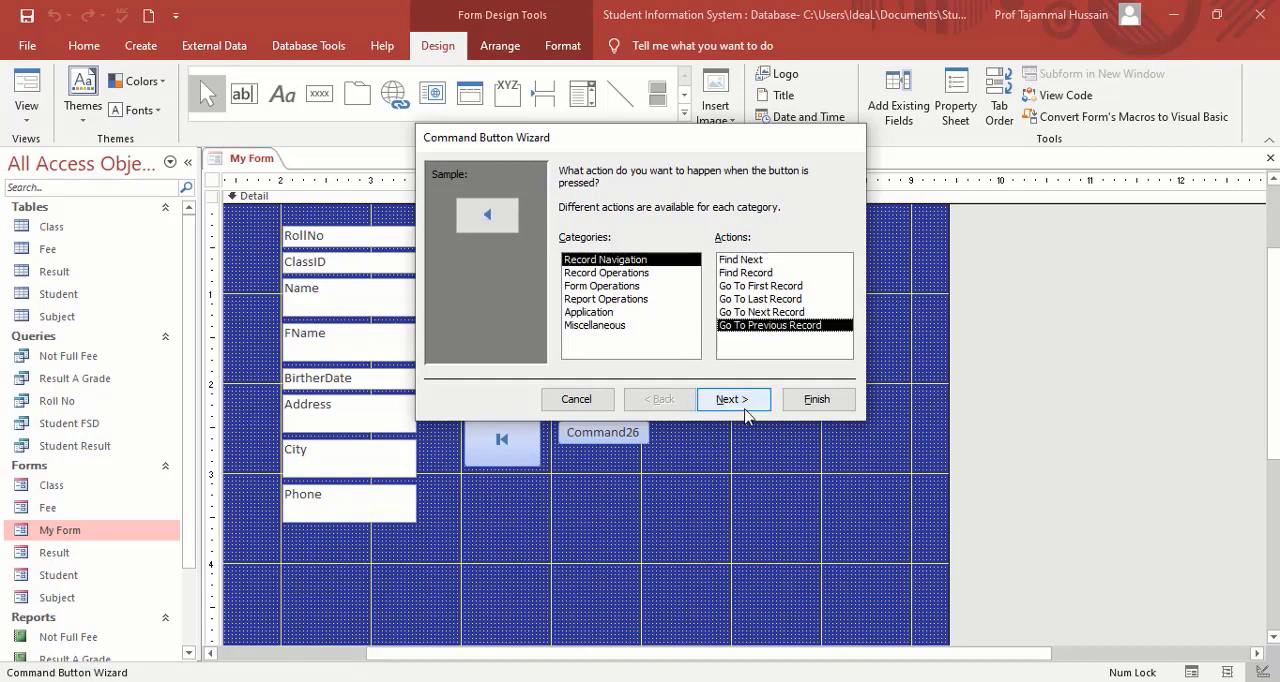